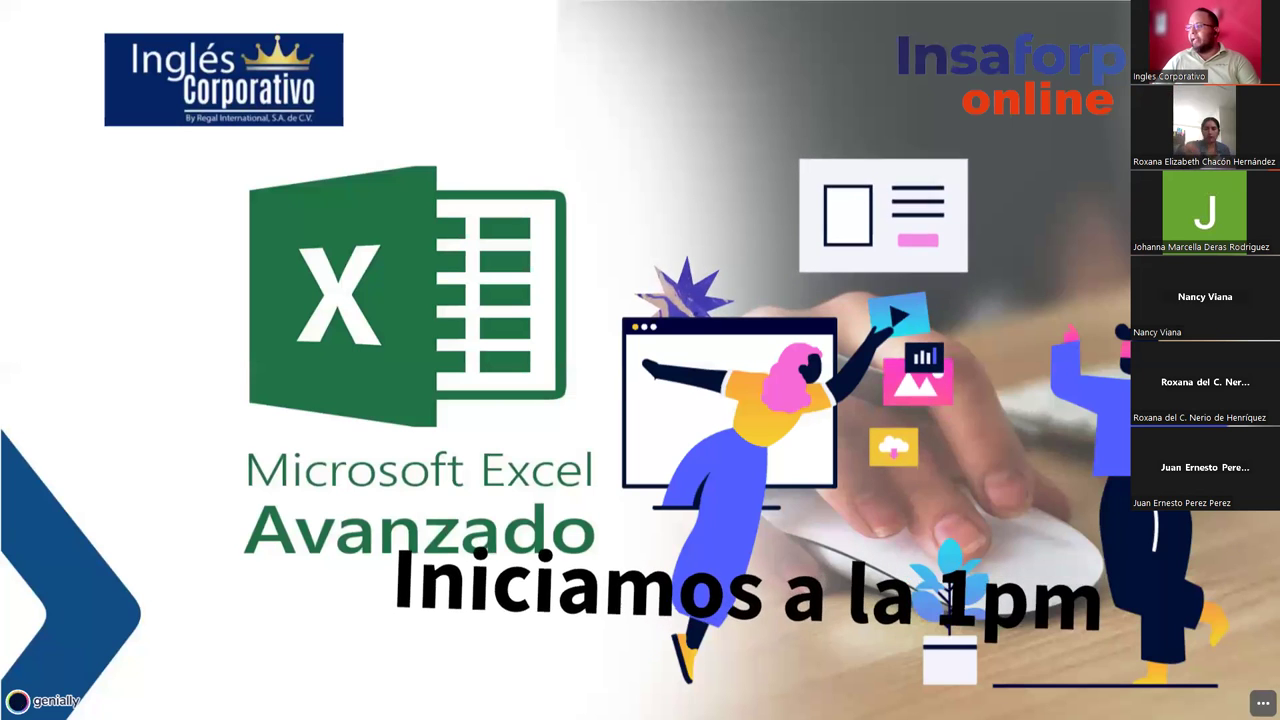
Step: Advance past the presenter credits slide to the Semana 2 topic slide
key("Right")
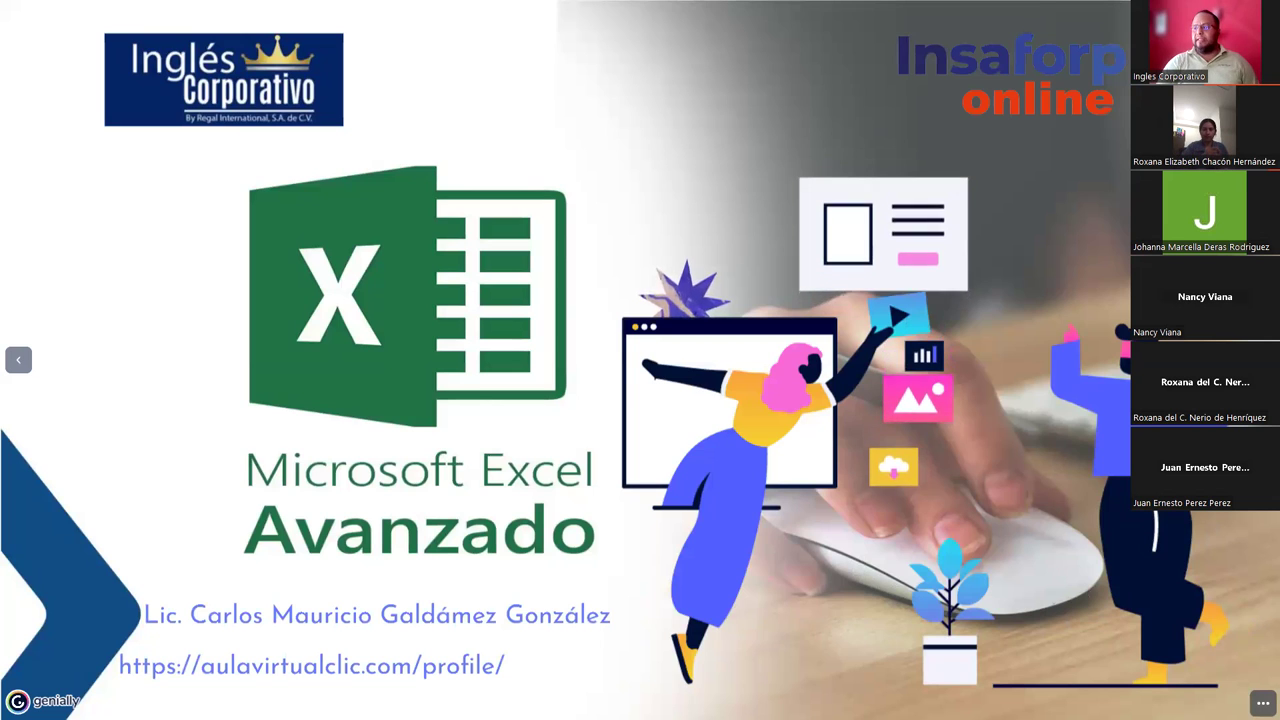
key("Right")
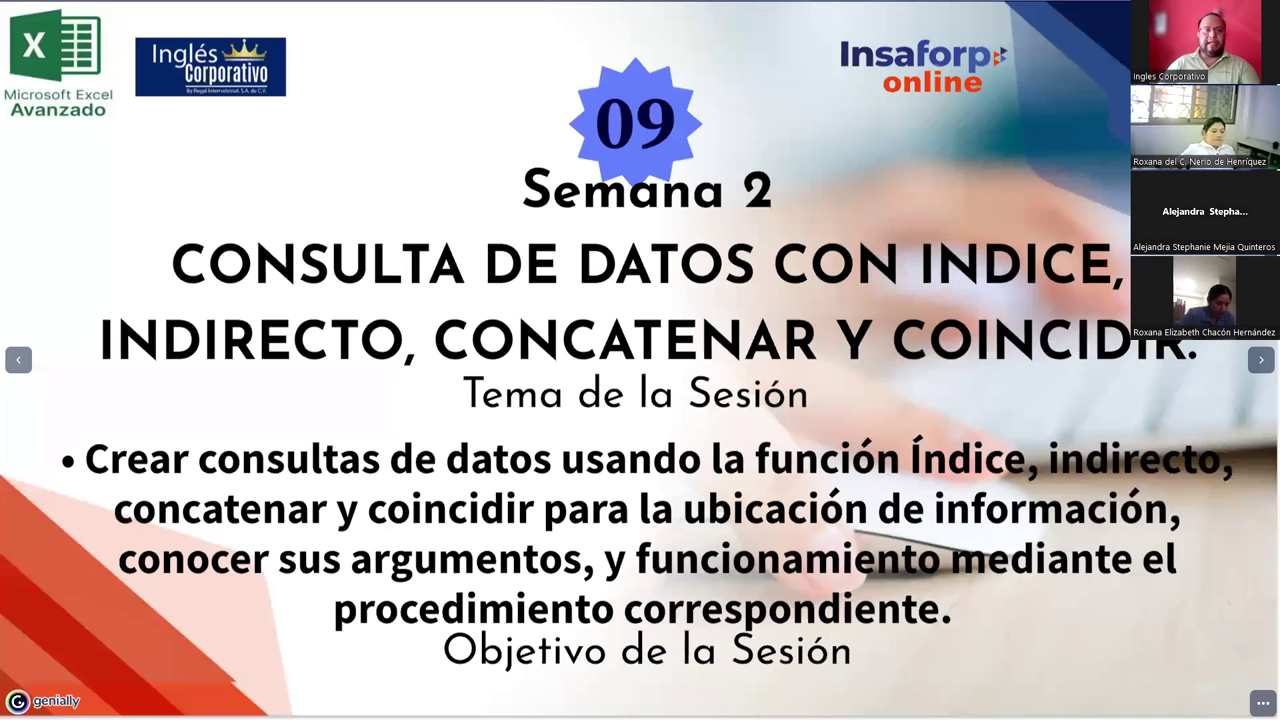
Step: Check the blank Excel workbook, return to the slideshow, and advance to the Introducción slide
key("alt+Tab")
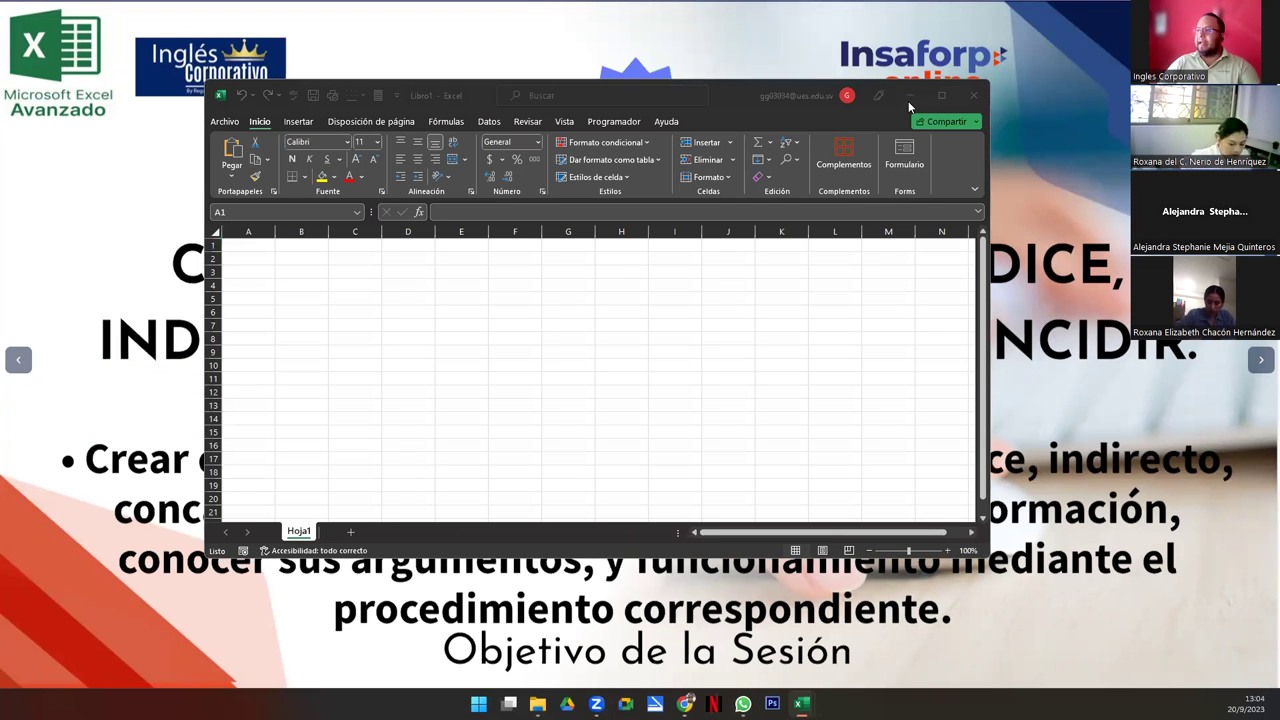
key("alt+Tab")
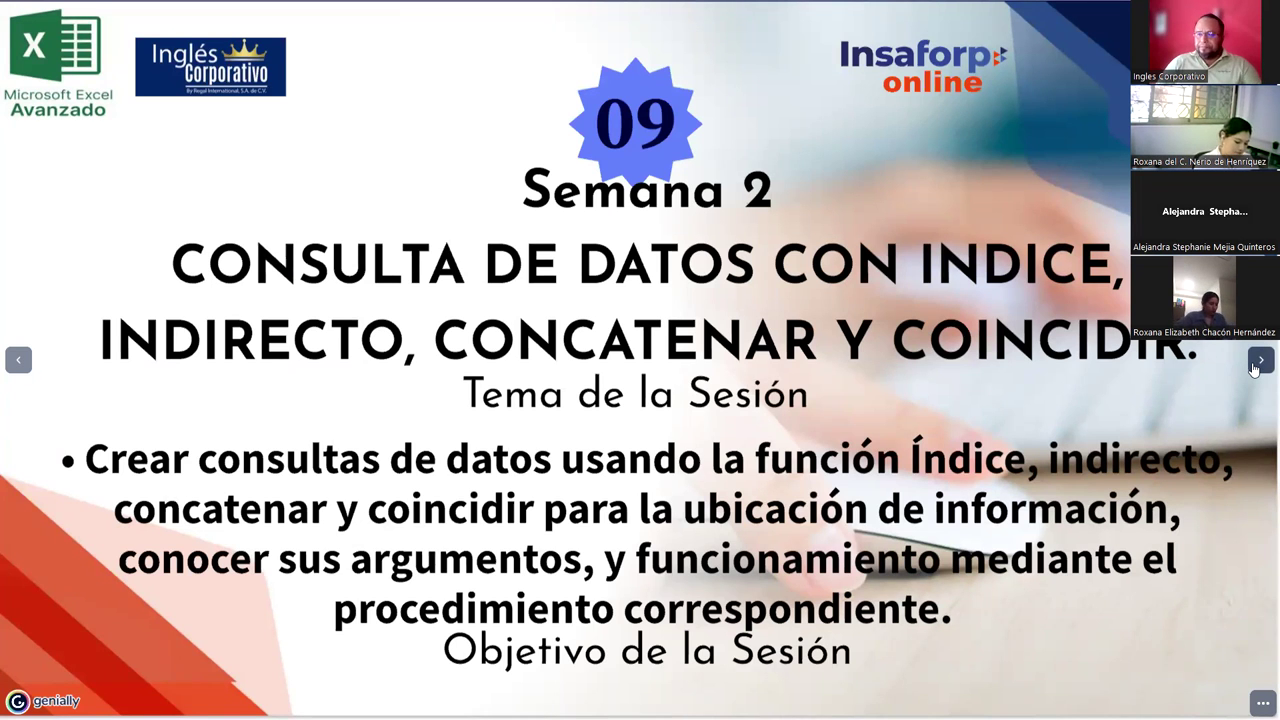
left_click(1254, 369)
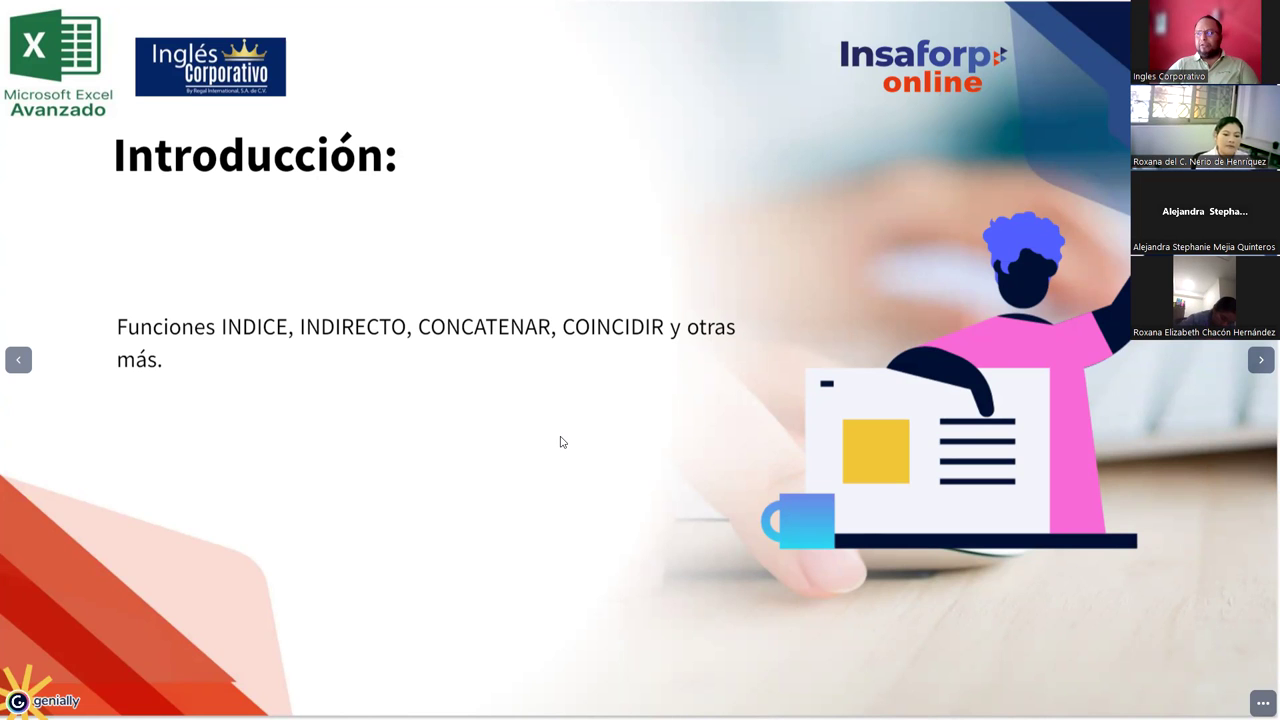
Step: Show Sintaxis INDICE, highlight the matriz, núm_fila and núm_columna parameters, then reach the example
key("Right")
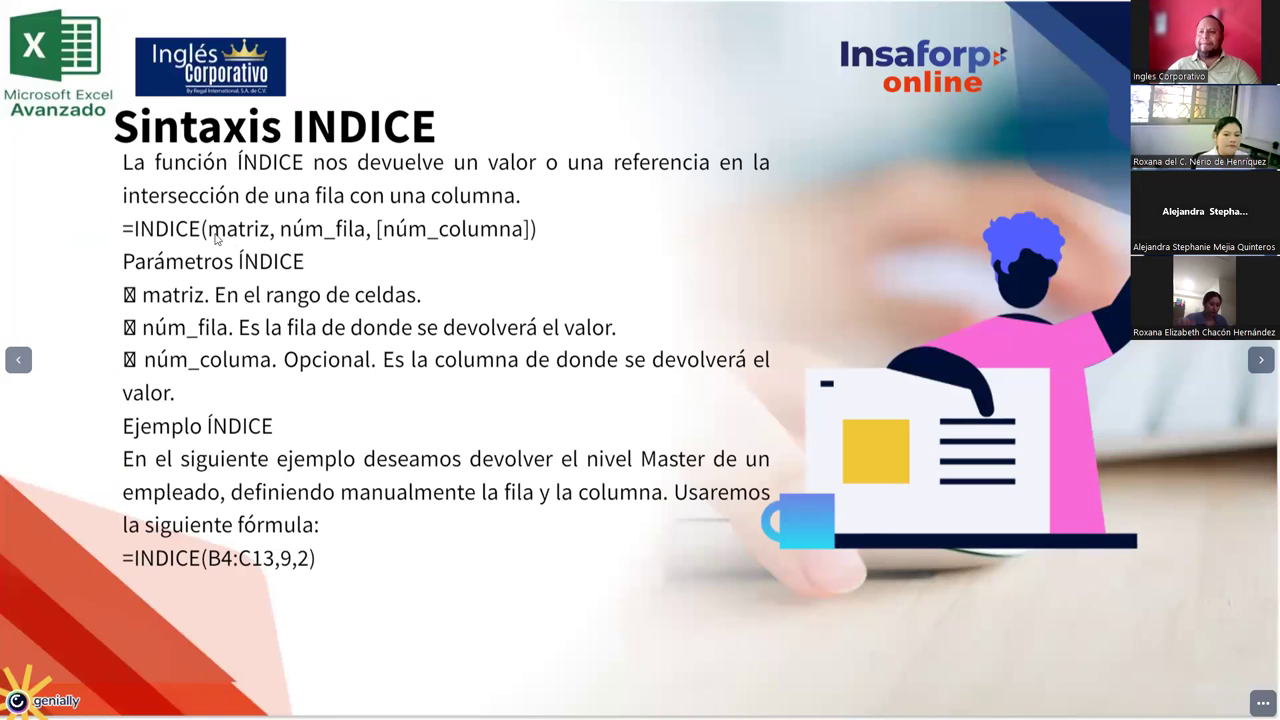
left_click_drag(209, 237, 532, 234)
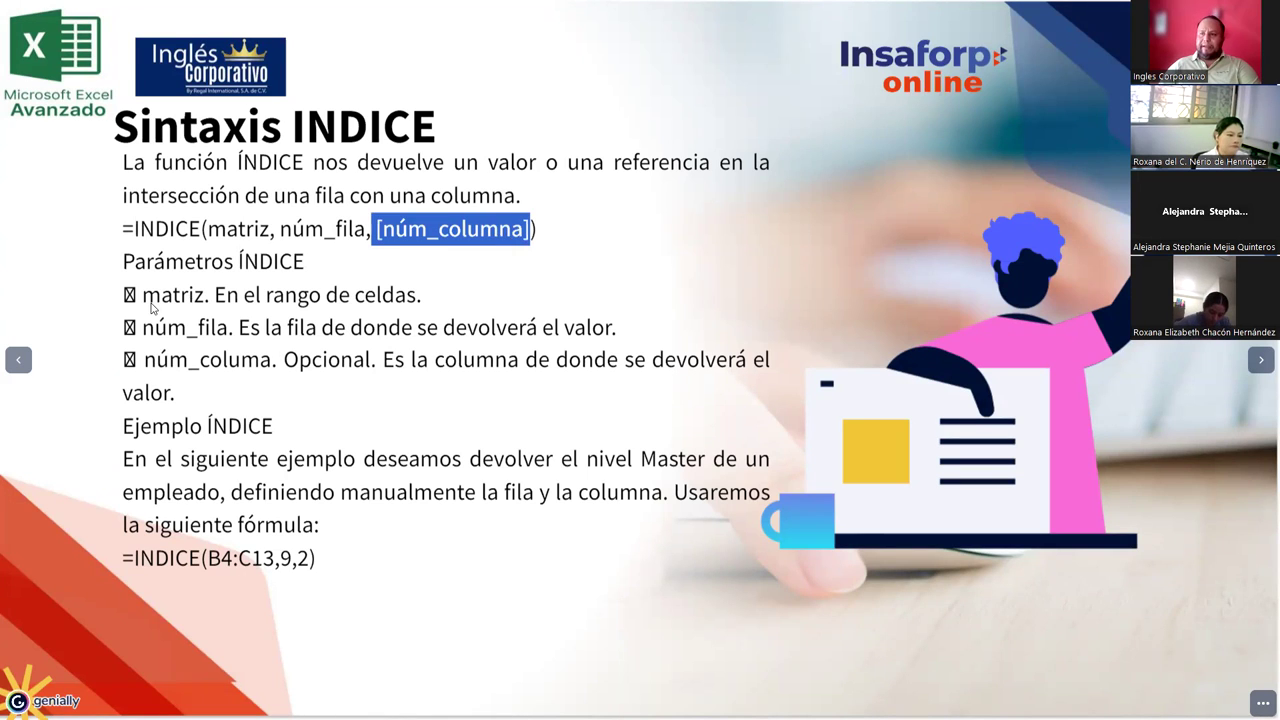
left_click_drag(145, 306, 630, 341)
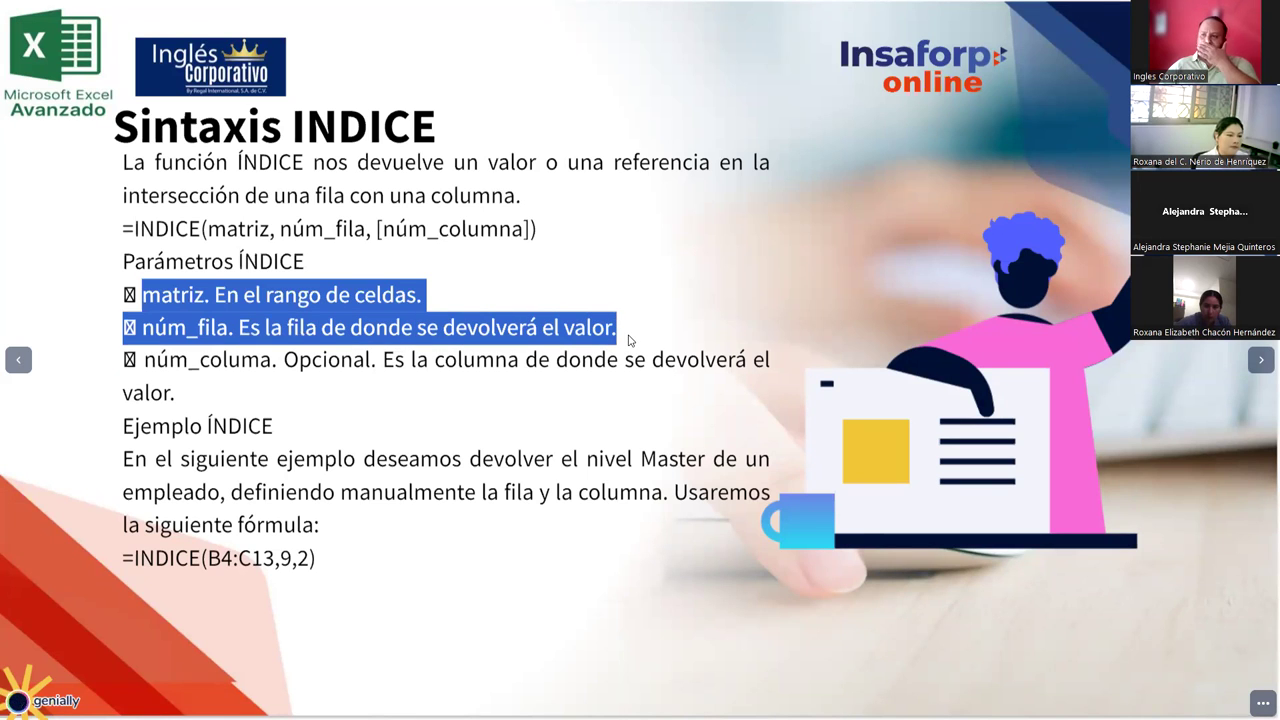
left_click_drag(143, 365, 314, 387)
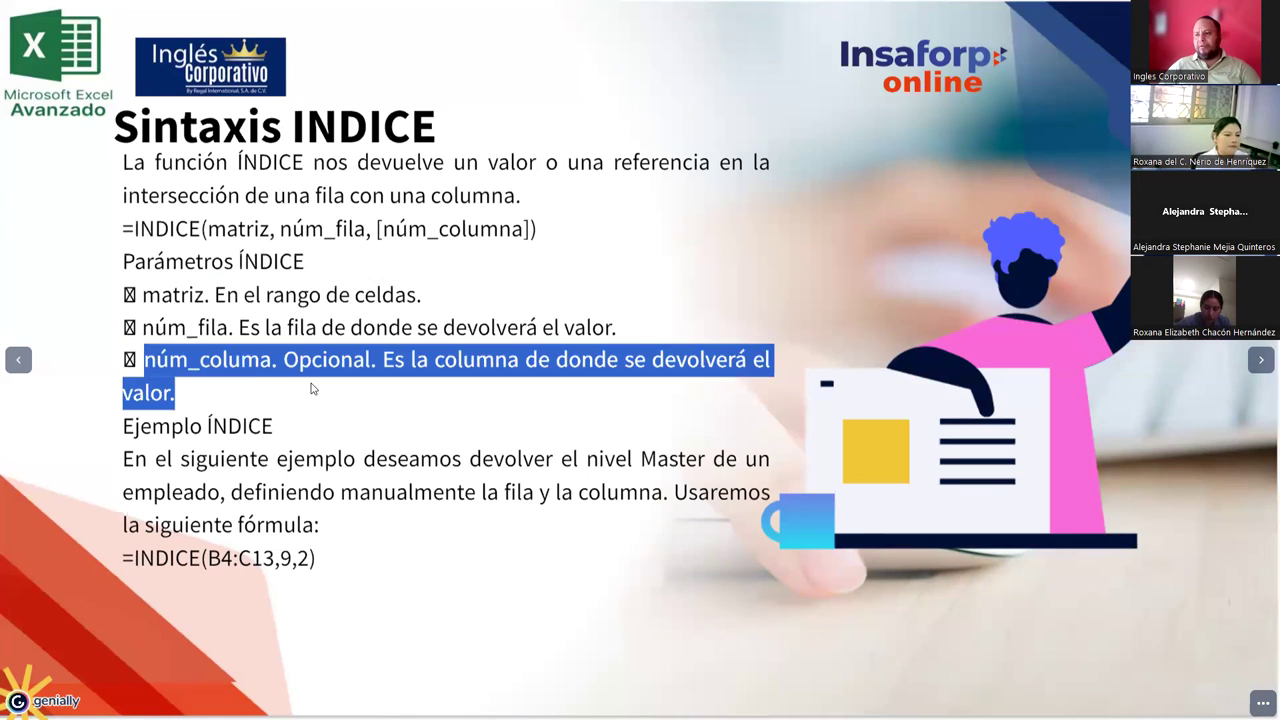
left_click(311, 389)
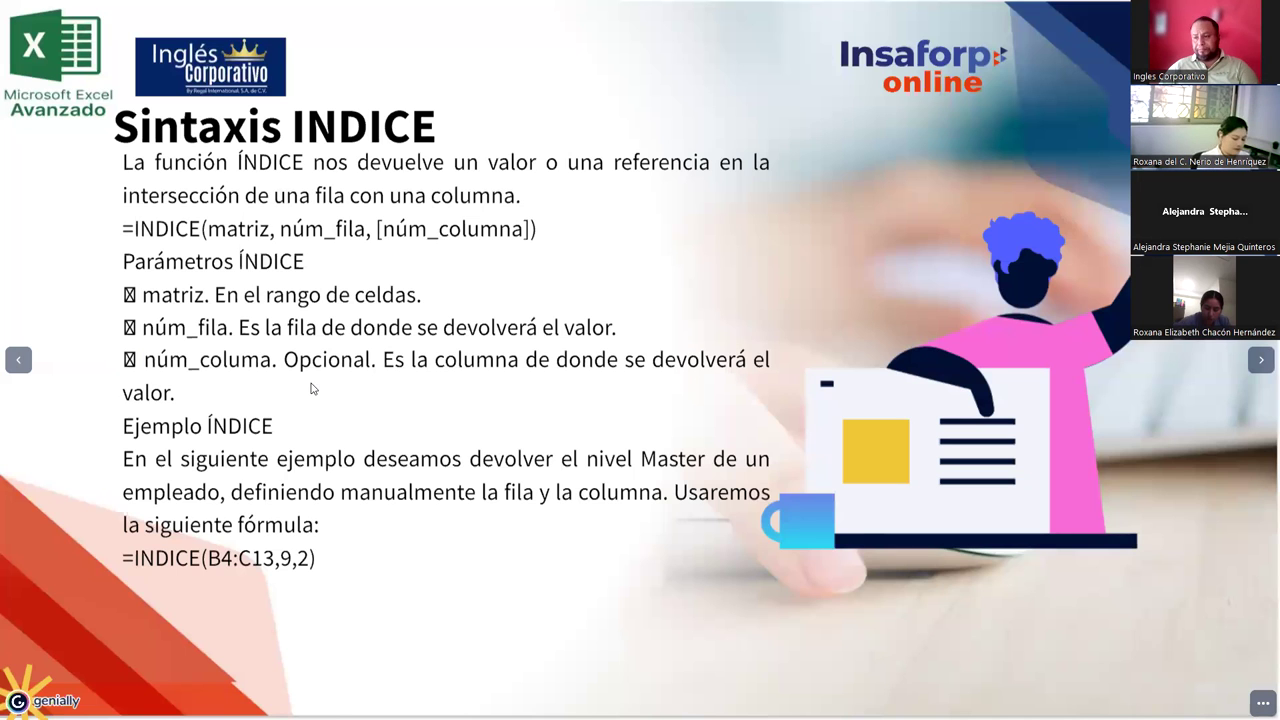
key("Right")
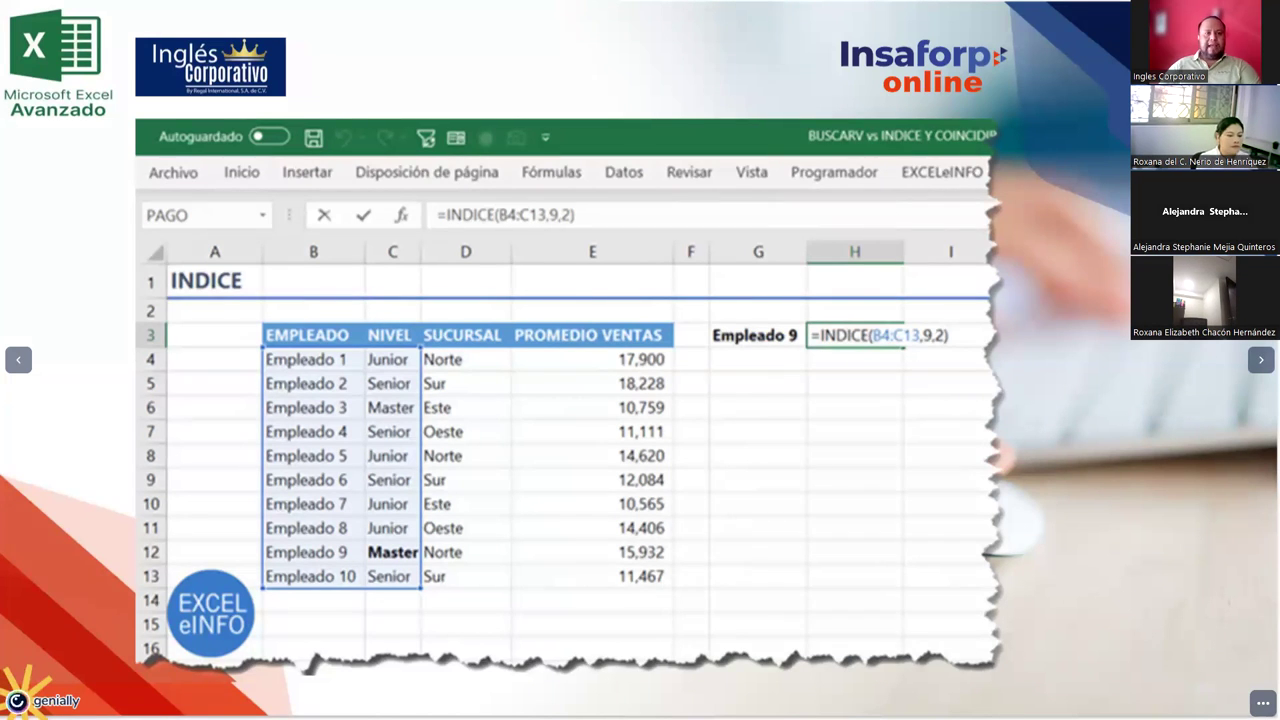
left_click(816, 375)
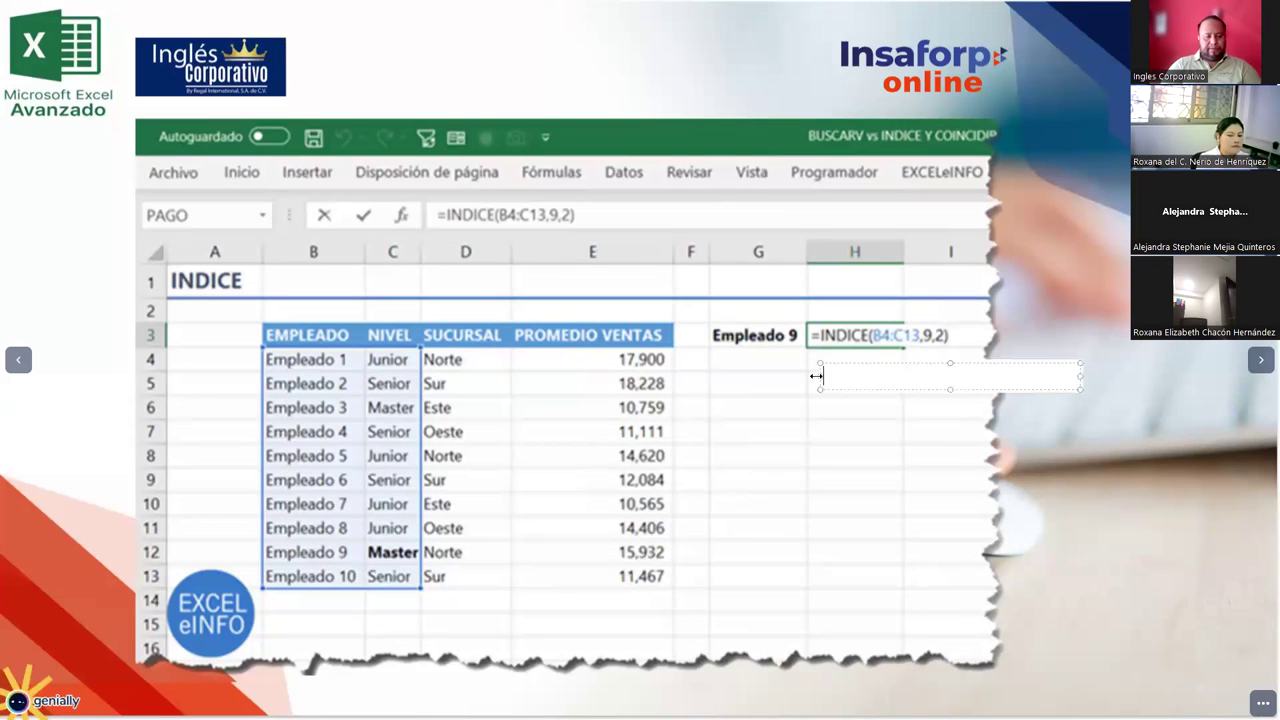
type("Master")
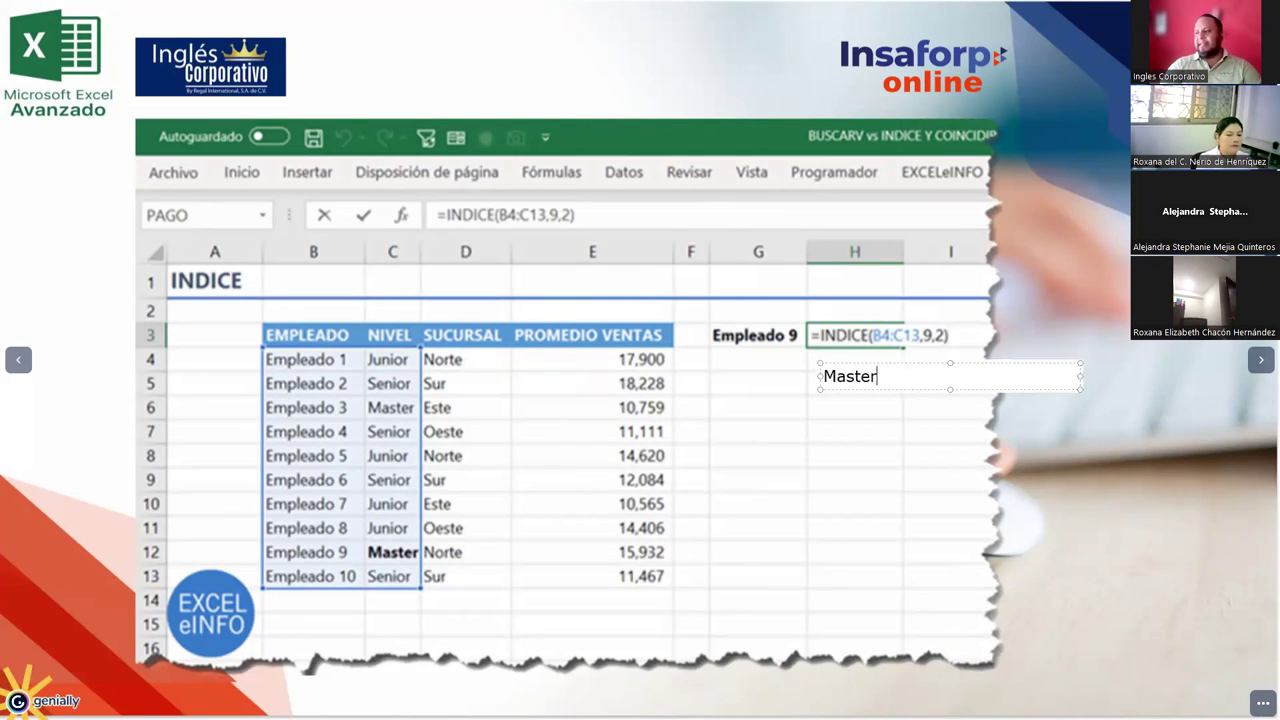
left_click_drag(923, 388, 919, 381)
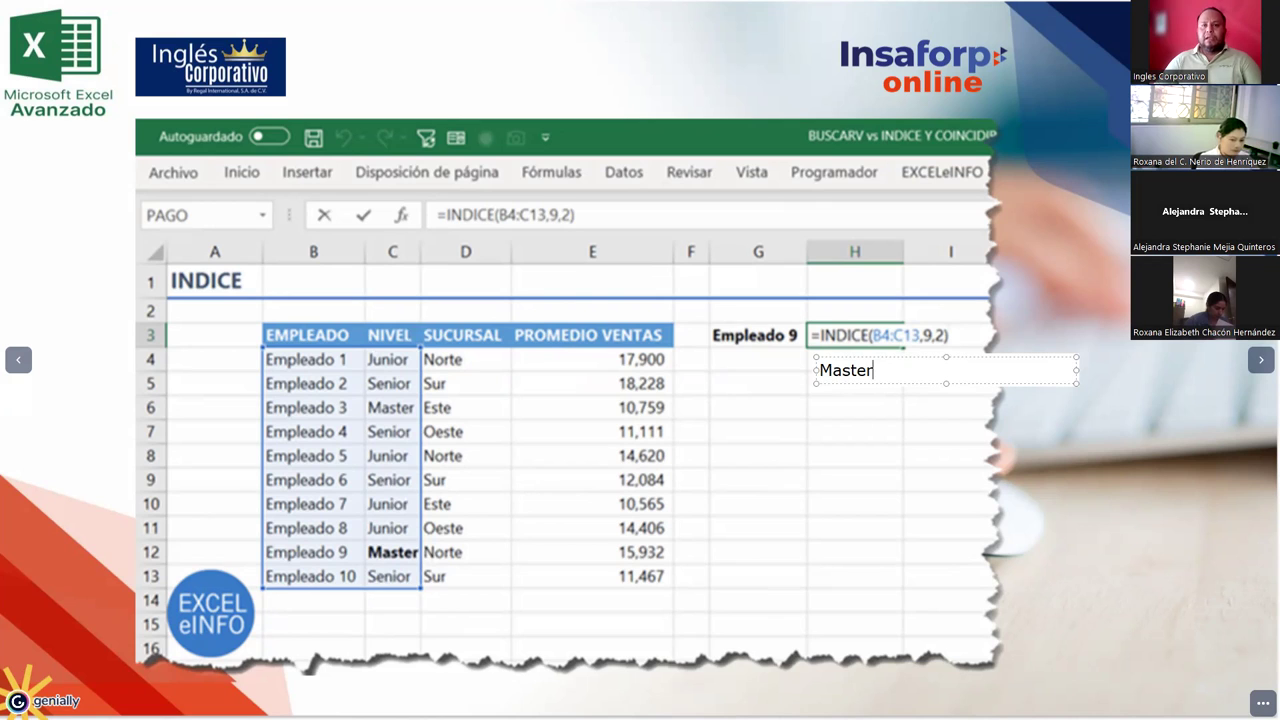
left_click(885, 402)
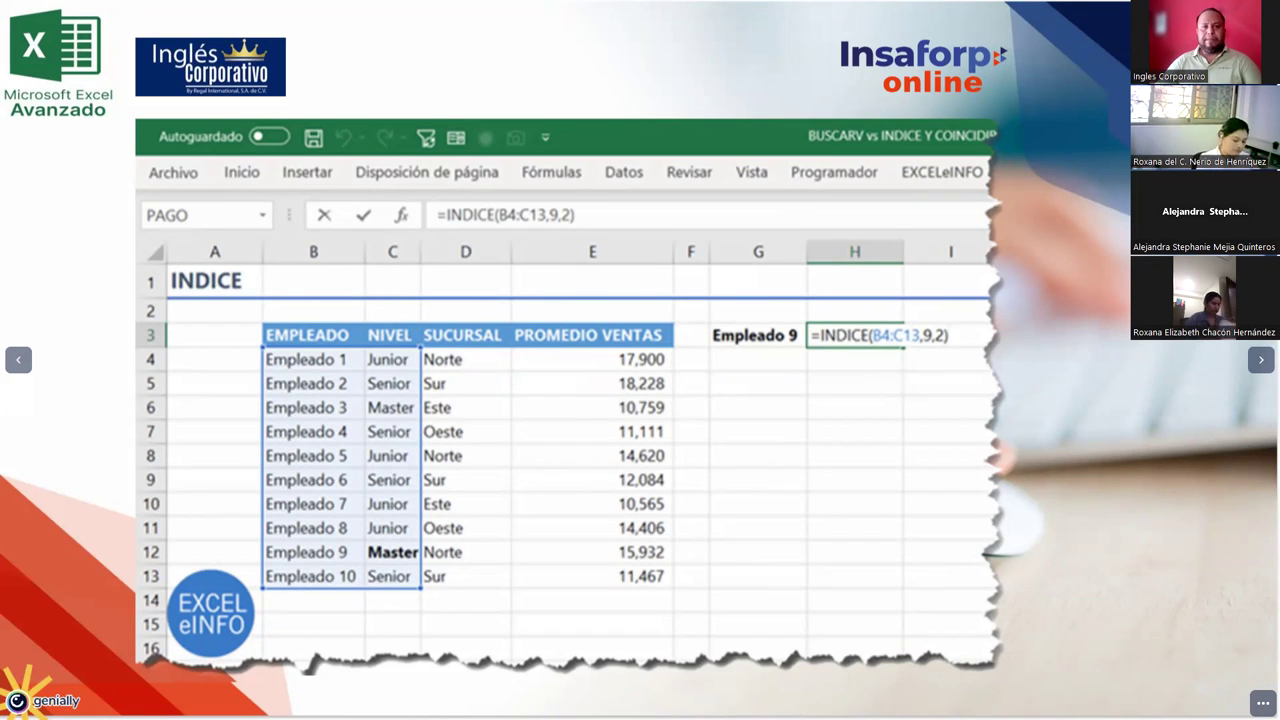
Step: Open Sintaxis COINCIDIR and highlight its matriz_buscada and [tipo_de_coincidencia] arguments
left_click(1262, 366)
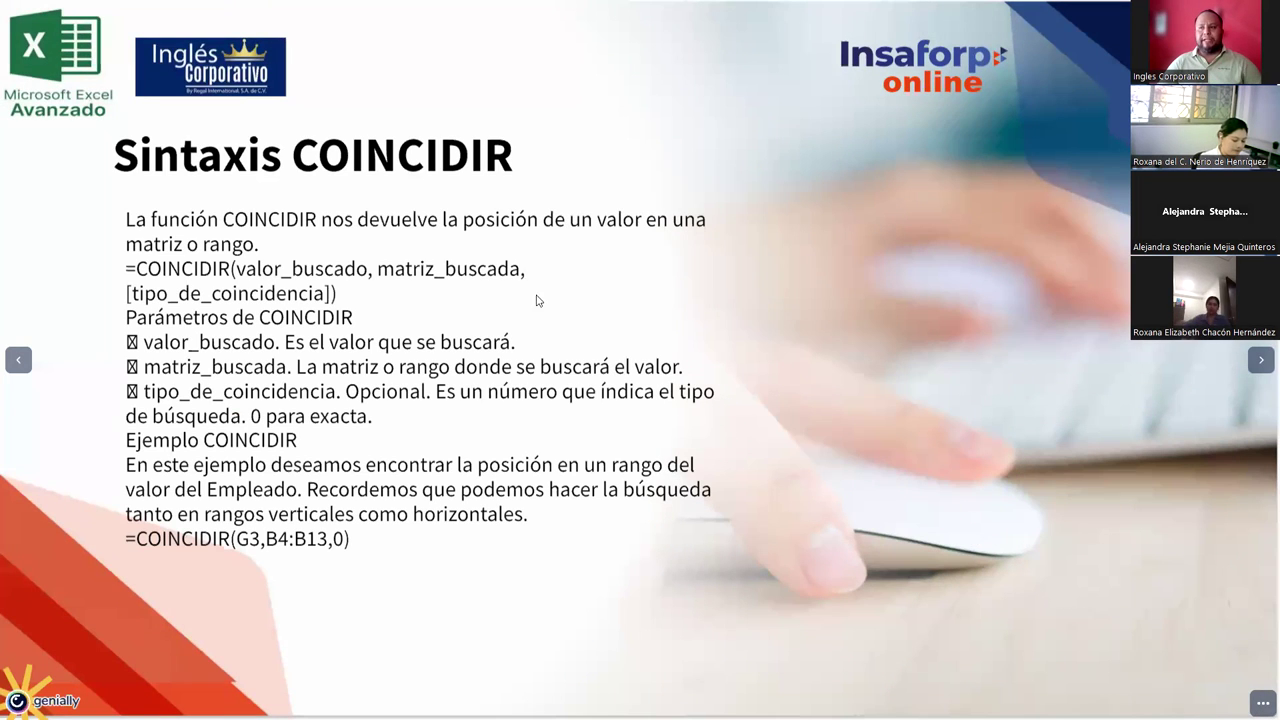
left_click_drag(236, 270, 518, 274)
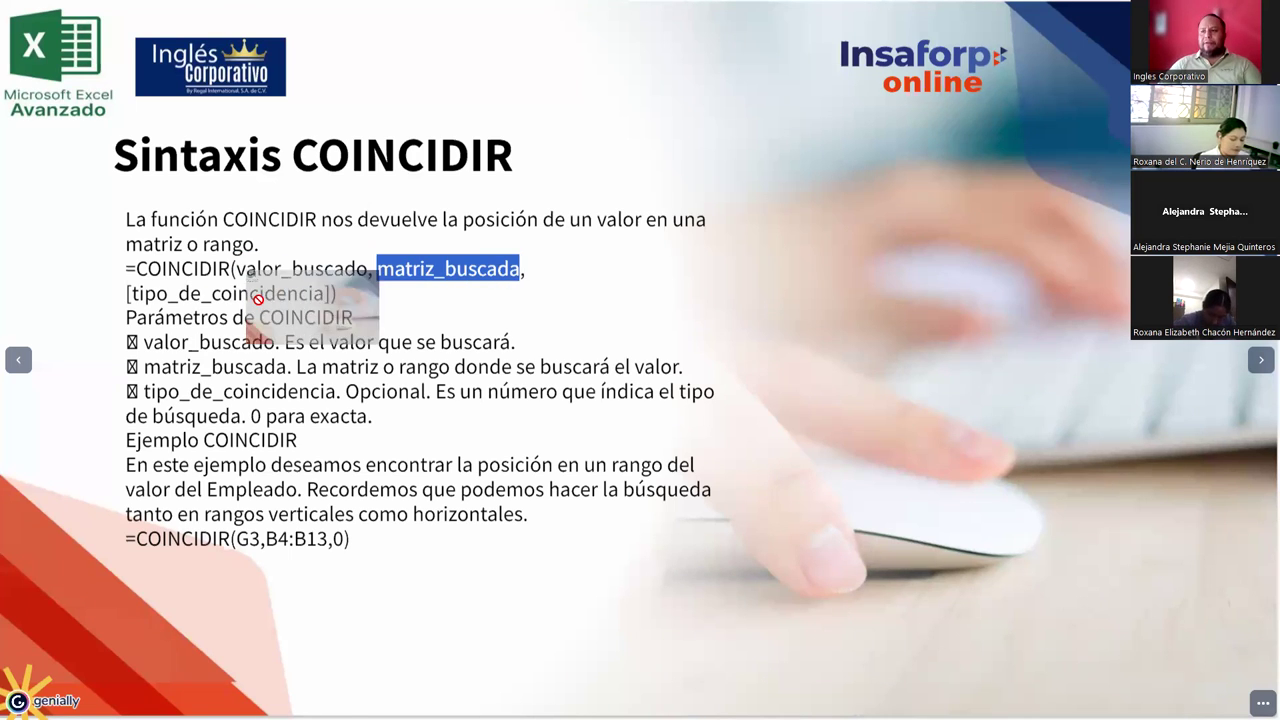
left_click_drag(128, 294, 330, 296)
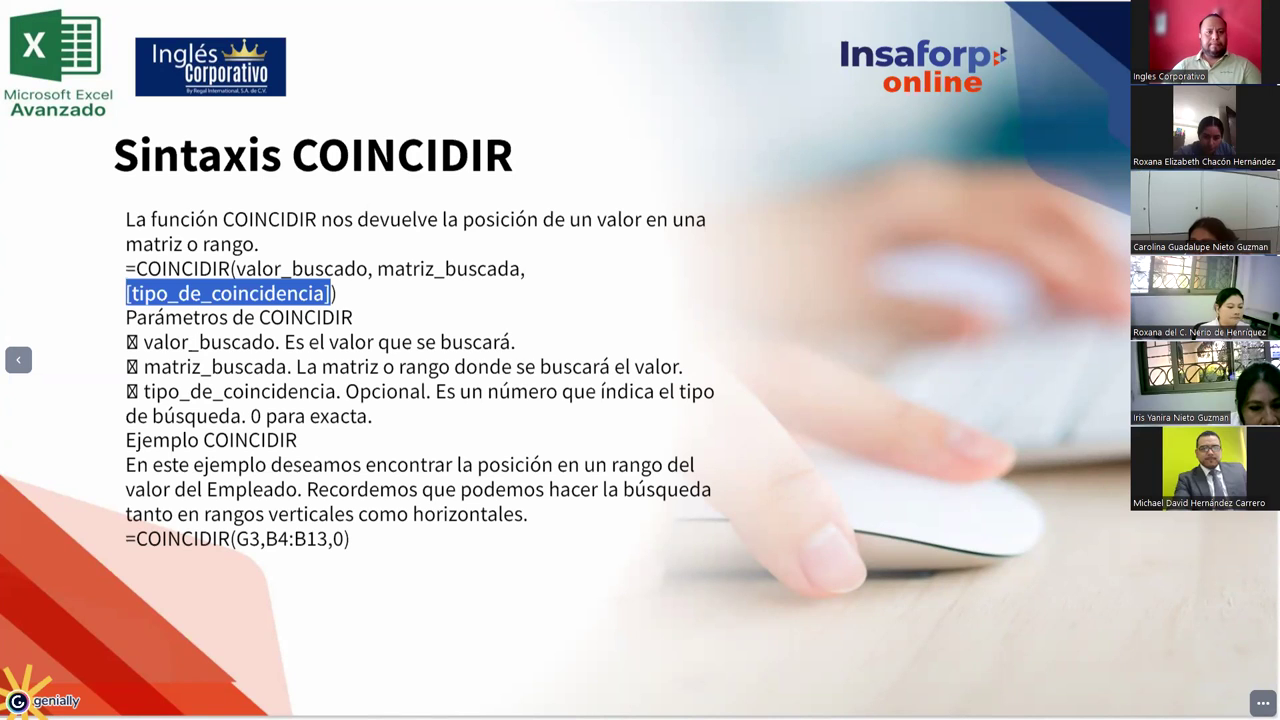
key("alt+Tab")
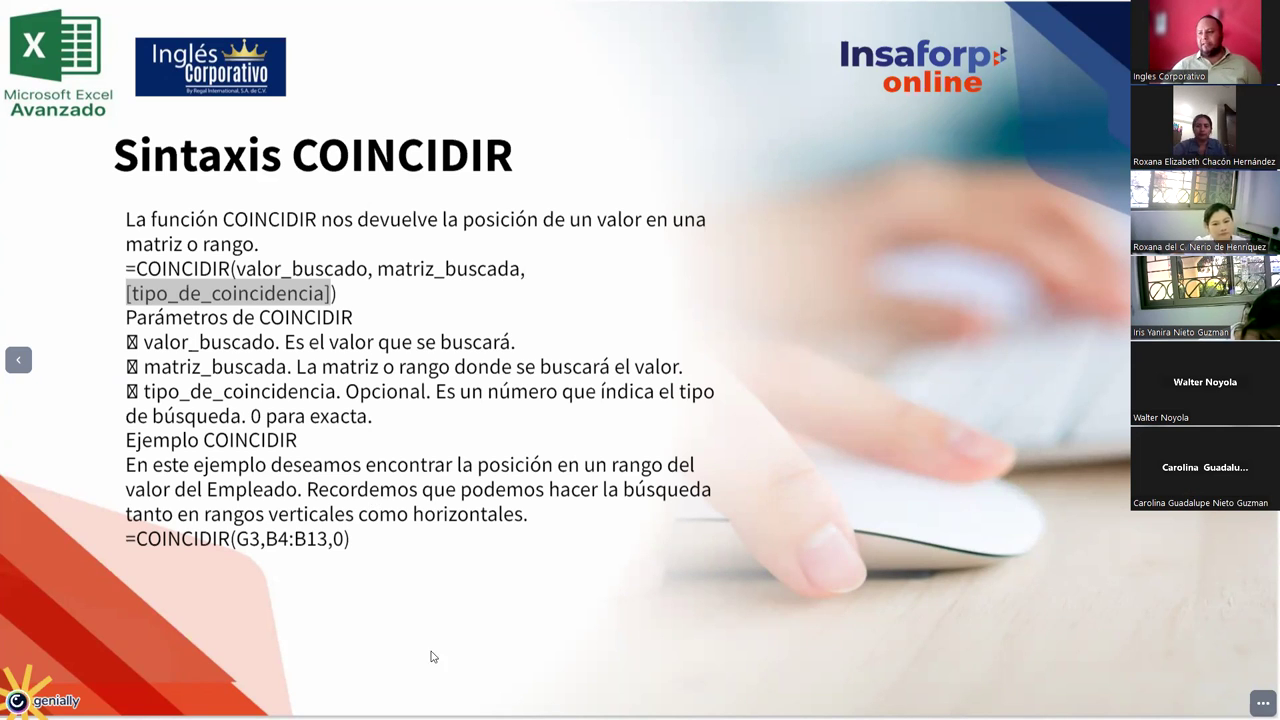
Step: Clear the slide's text highlight and advance to the COINCIDIR example spreadsheet slide
left_click(341, 286)
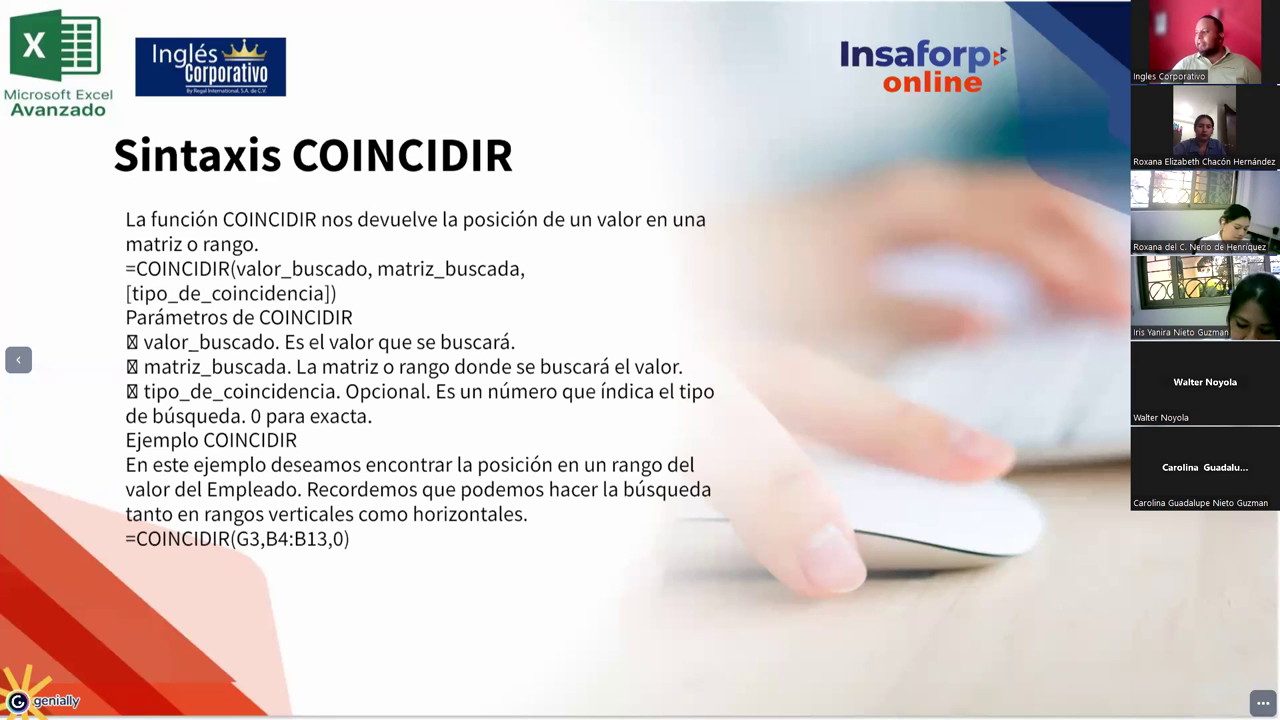
key("Right")
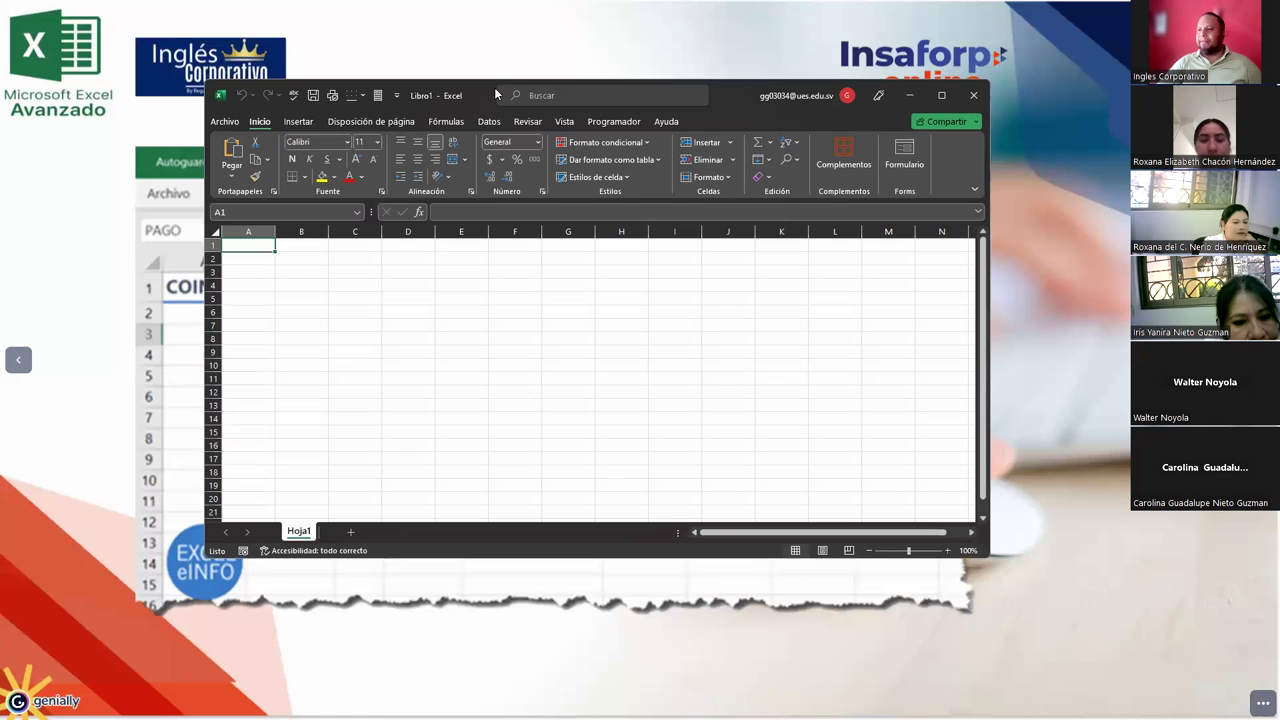
Step: Type headers EMPLEADO, NIVEL, SUCURSAL and PROMEDIO VENTAS across B3:E3, matching the example
left_click_drag(480, 95, 762, 71)
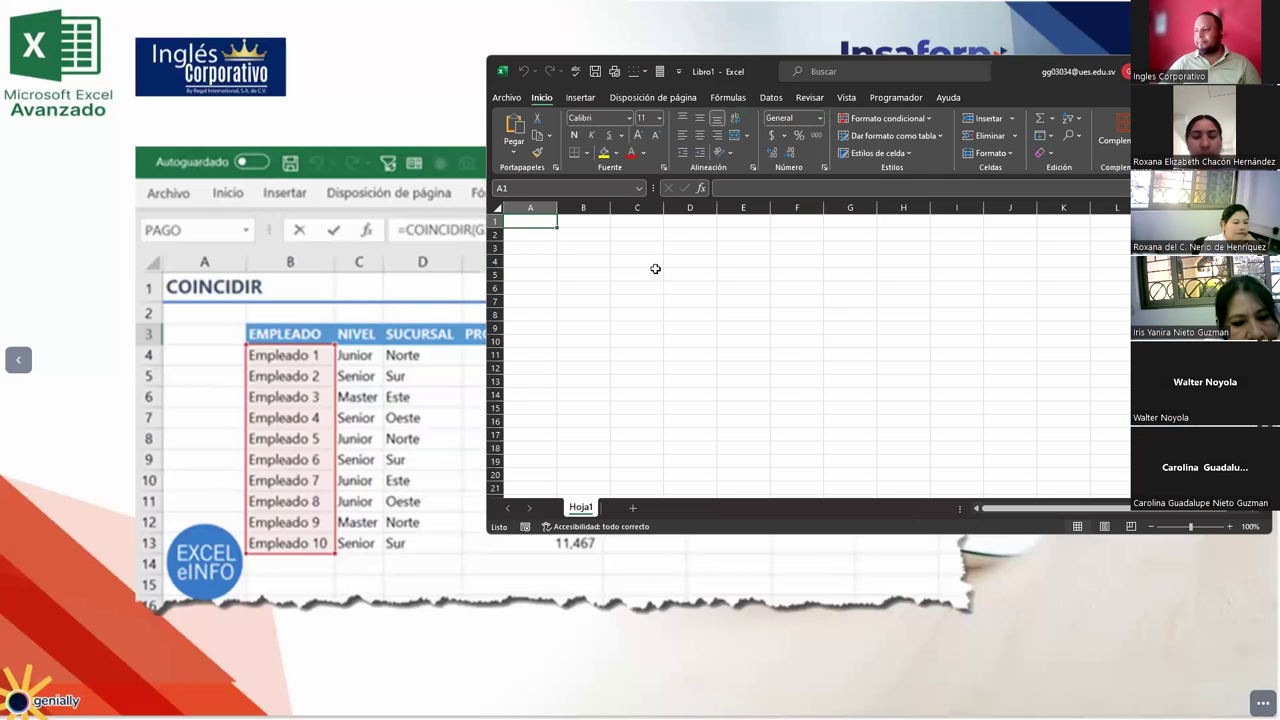
left_click(597, 250)
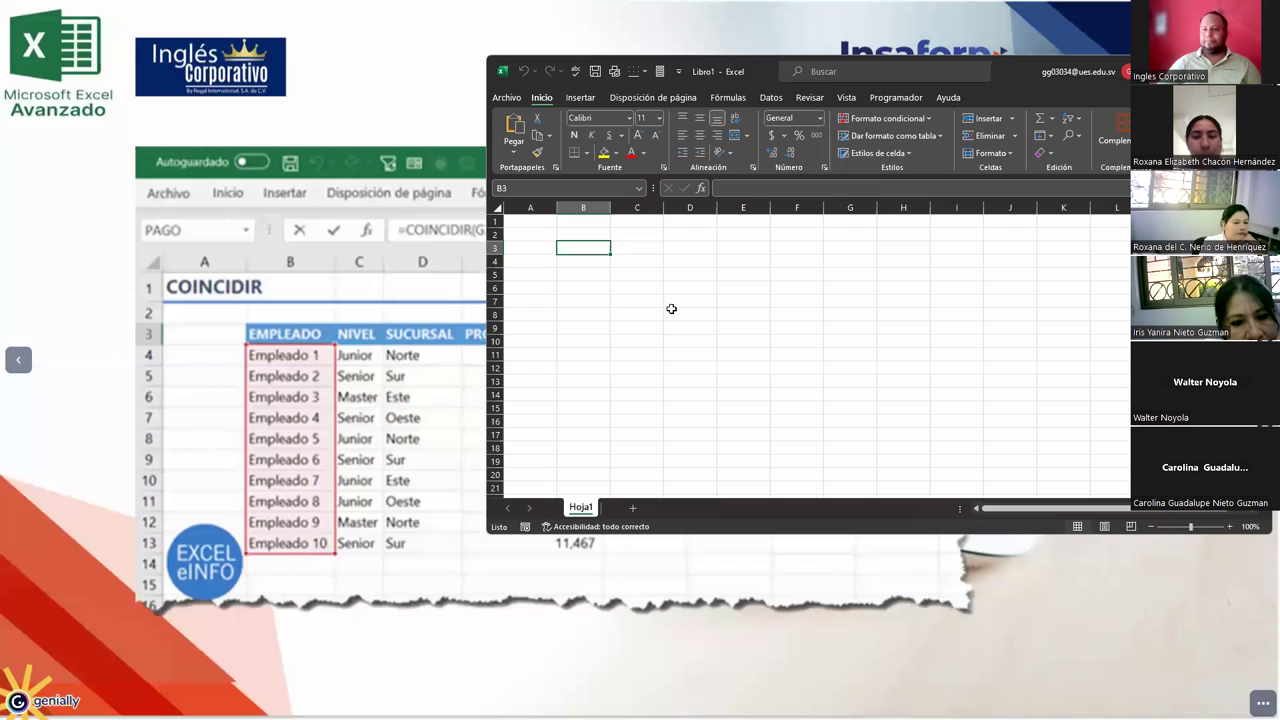
type("EM")
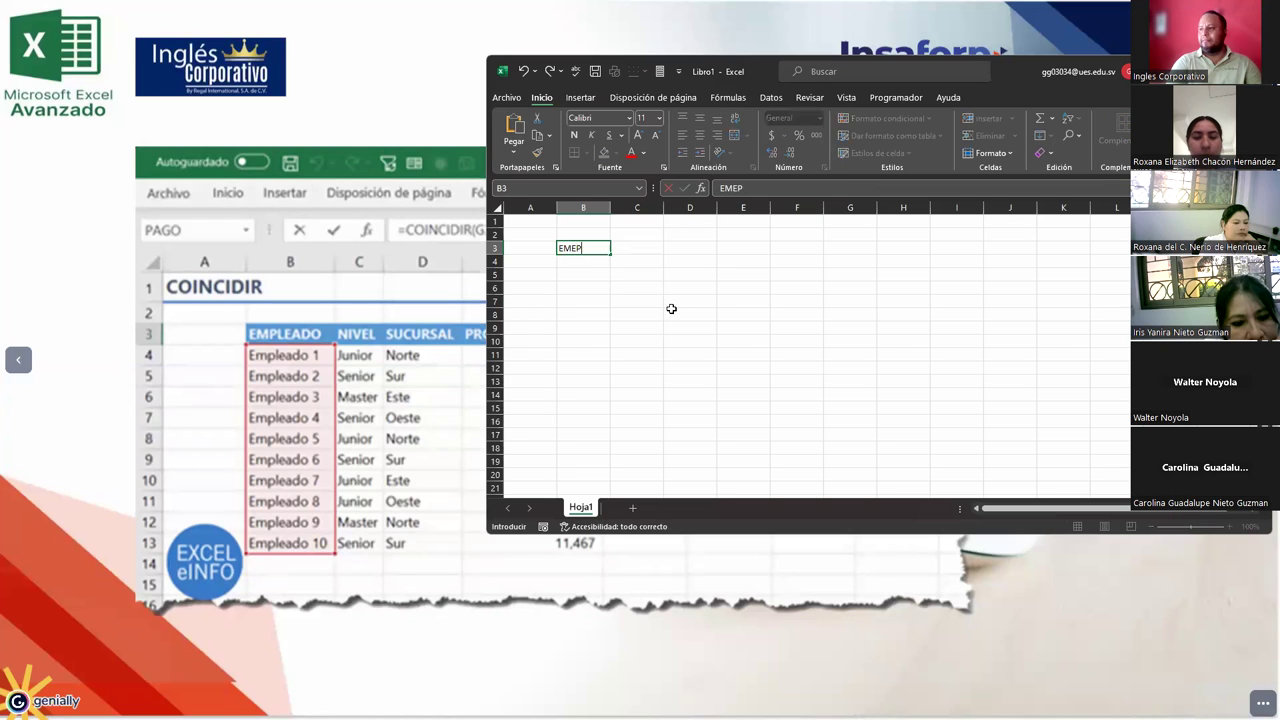
type("PLEADO")
key("Tab")
type("NIVEL")
key("Tab")
type("SUCURSAL")
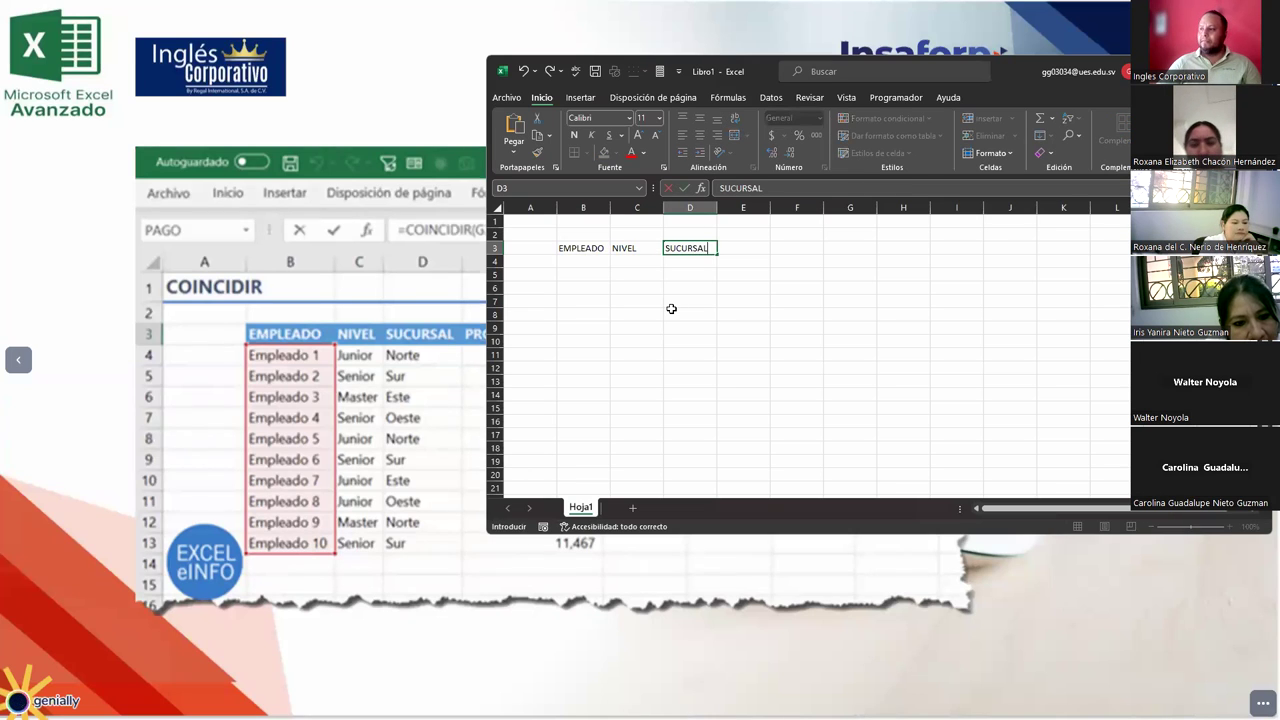
key("Tab")
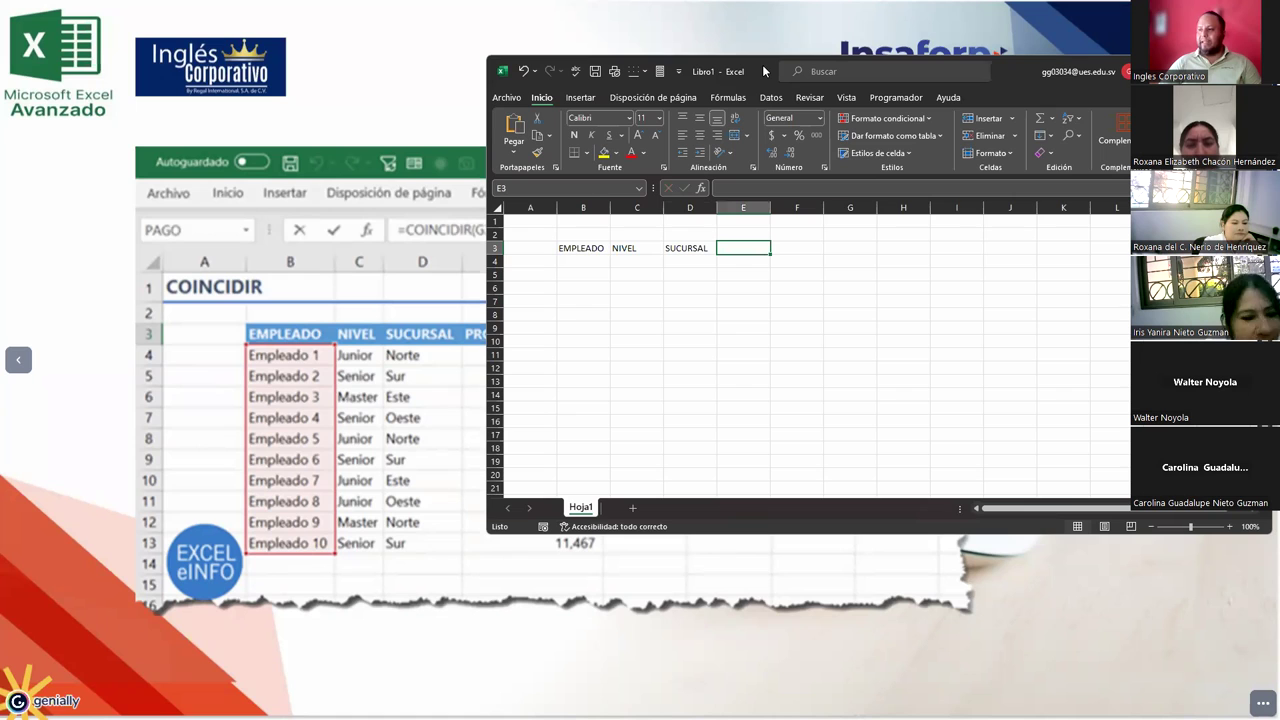
left_click_drag(763, 70, 909, 78)
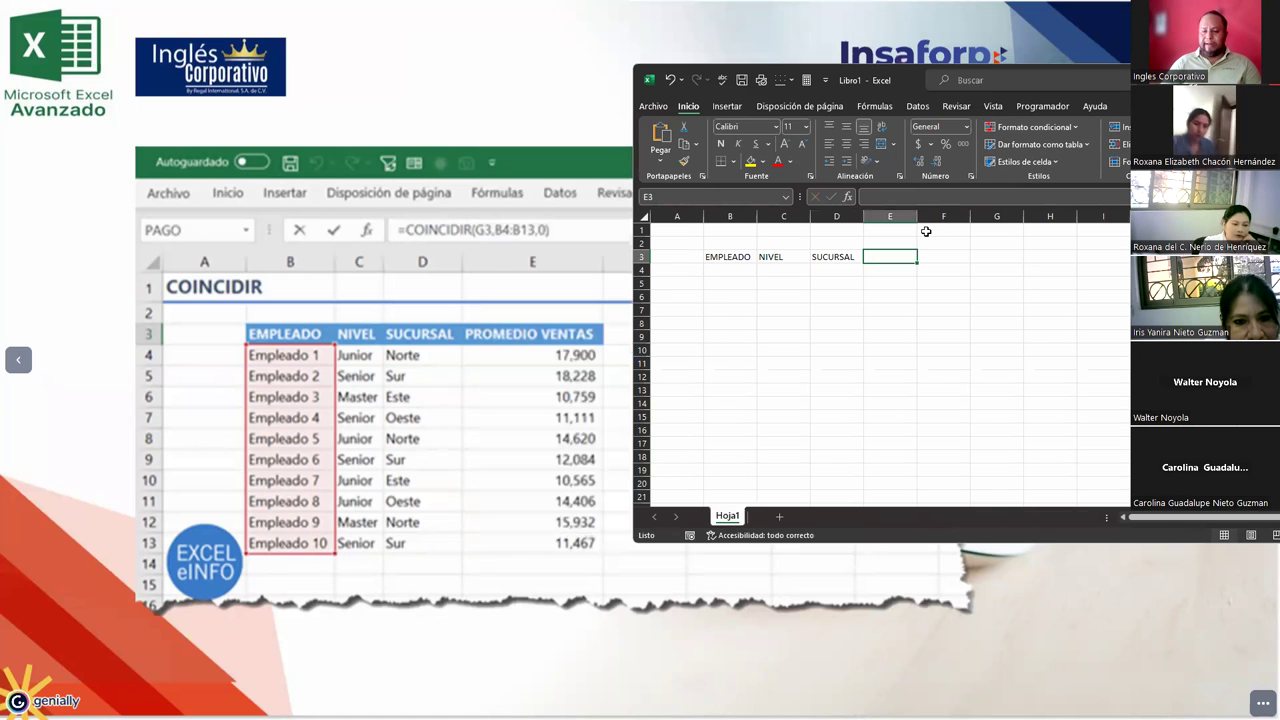
type("PROMEDIO")
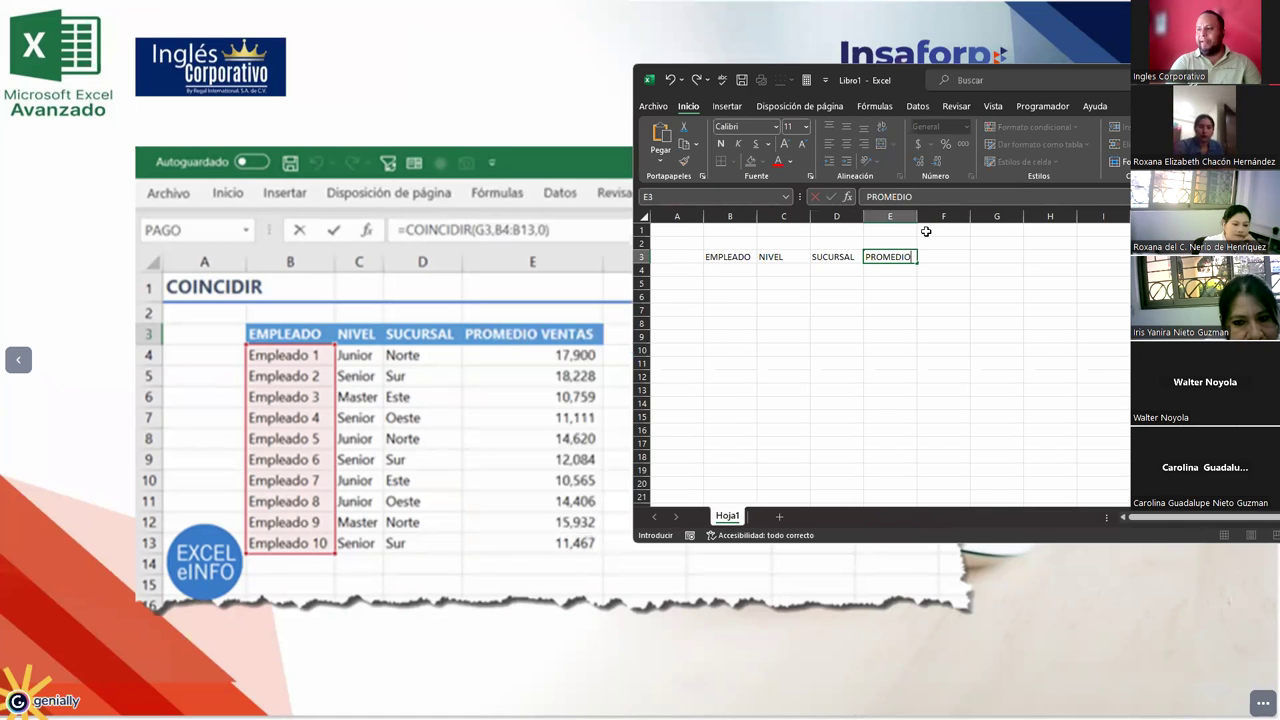
type(" VENTAS")
key("Return")
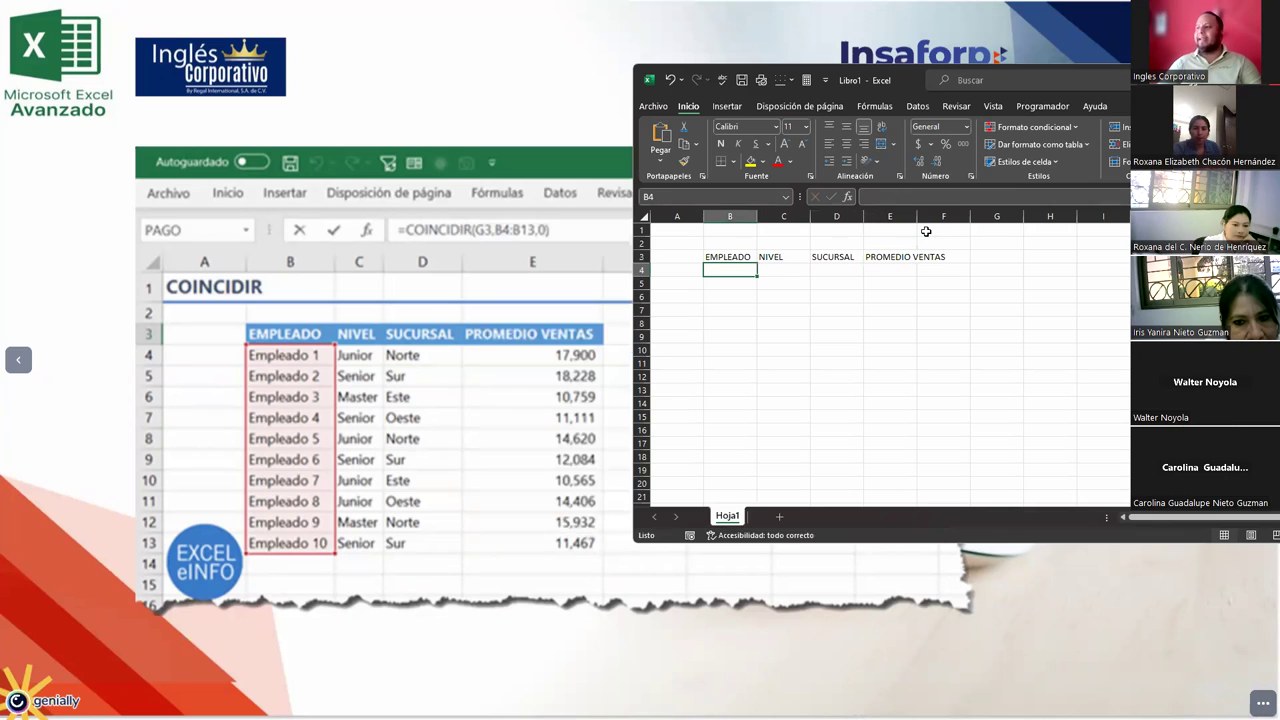
Step: Enter Empleado 1 and Empleado 2 in B4:B5 and autofill the series to Empleado 10
double_click(917, 216)
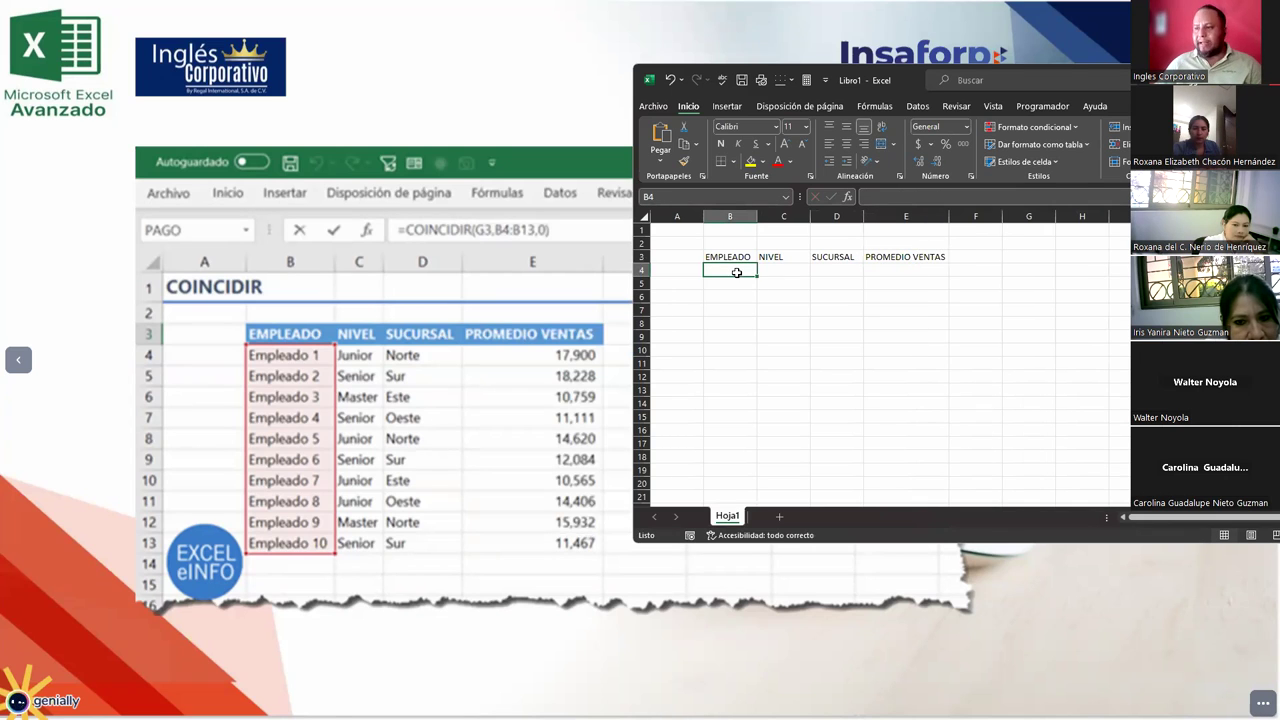
type("e")
key("BackSpace")
type("Emp")
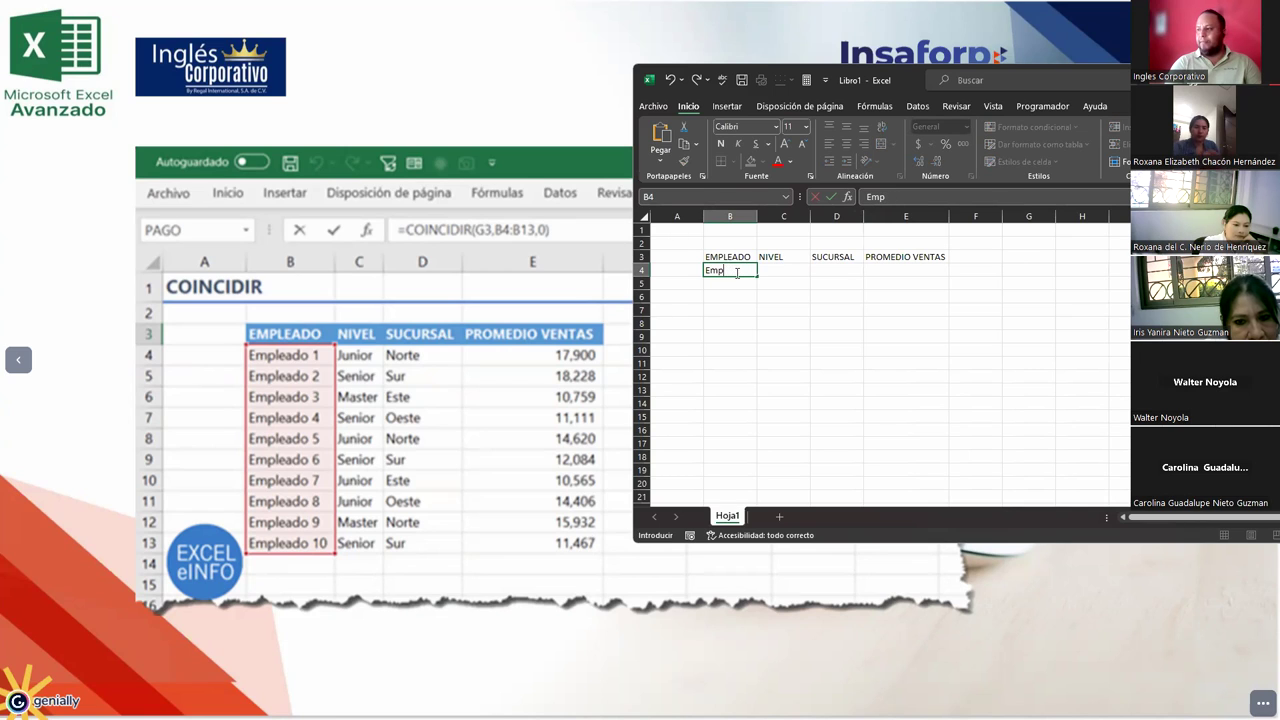
type("'Lleado 1")
key("Return")
type("E")
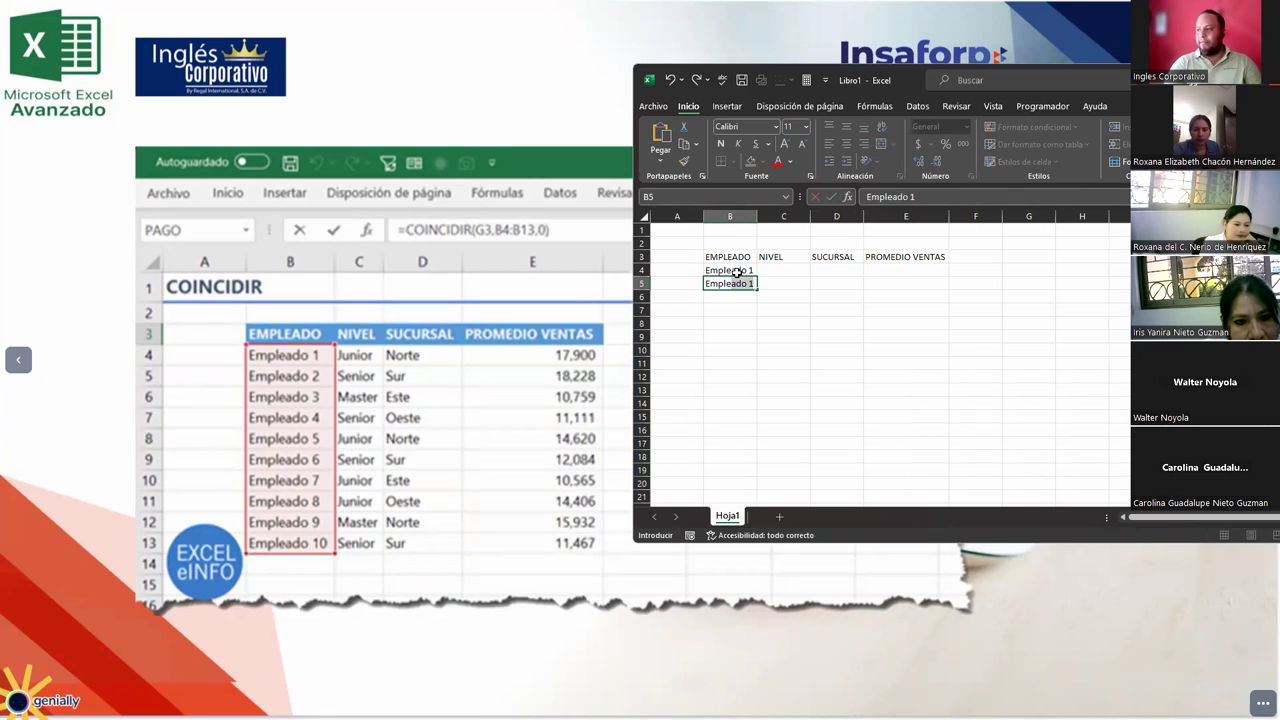
type("2")
key("Return")
mouse_move(737, 272)
left_mouse_down()
mouse_move(739, 412)
mouse_move(740, 399)
left_mouse_up()
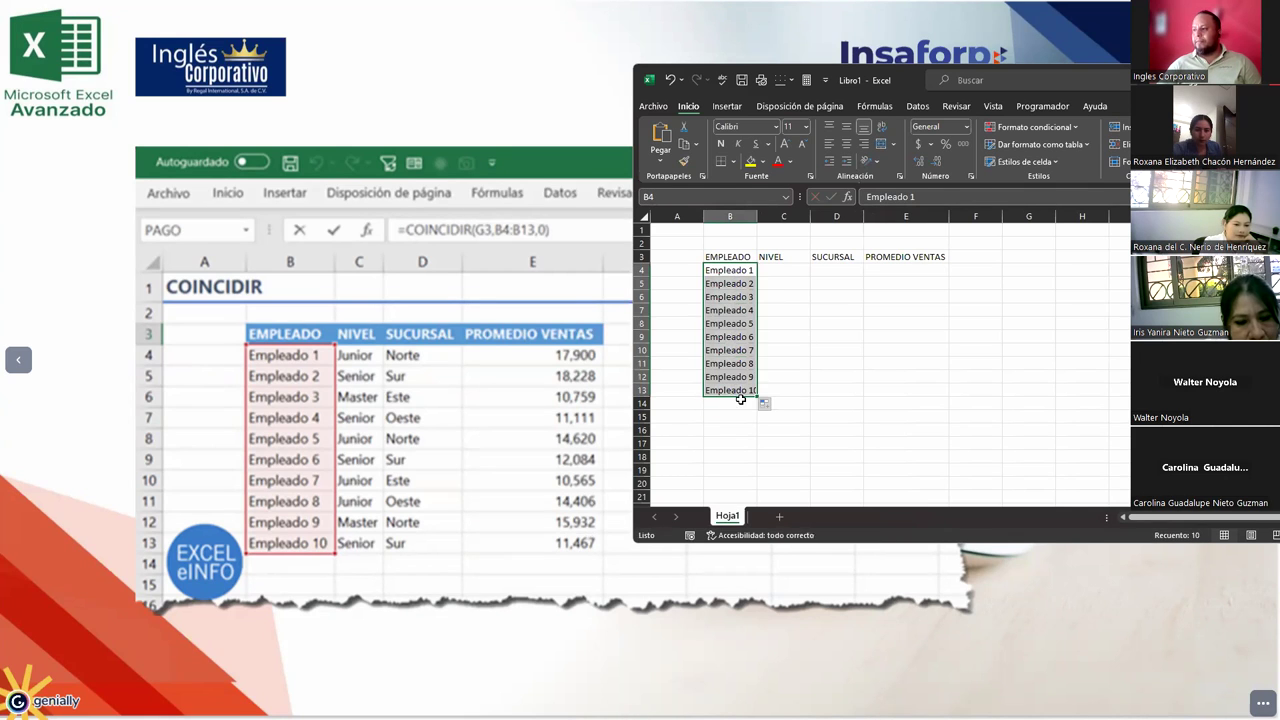
Step: Fill C4:C13 with levels Junior, Senior, Master, Senior, Junior, Senior, Junior, Junior, Master, Senior
left_click(790, 264)
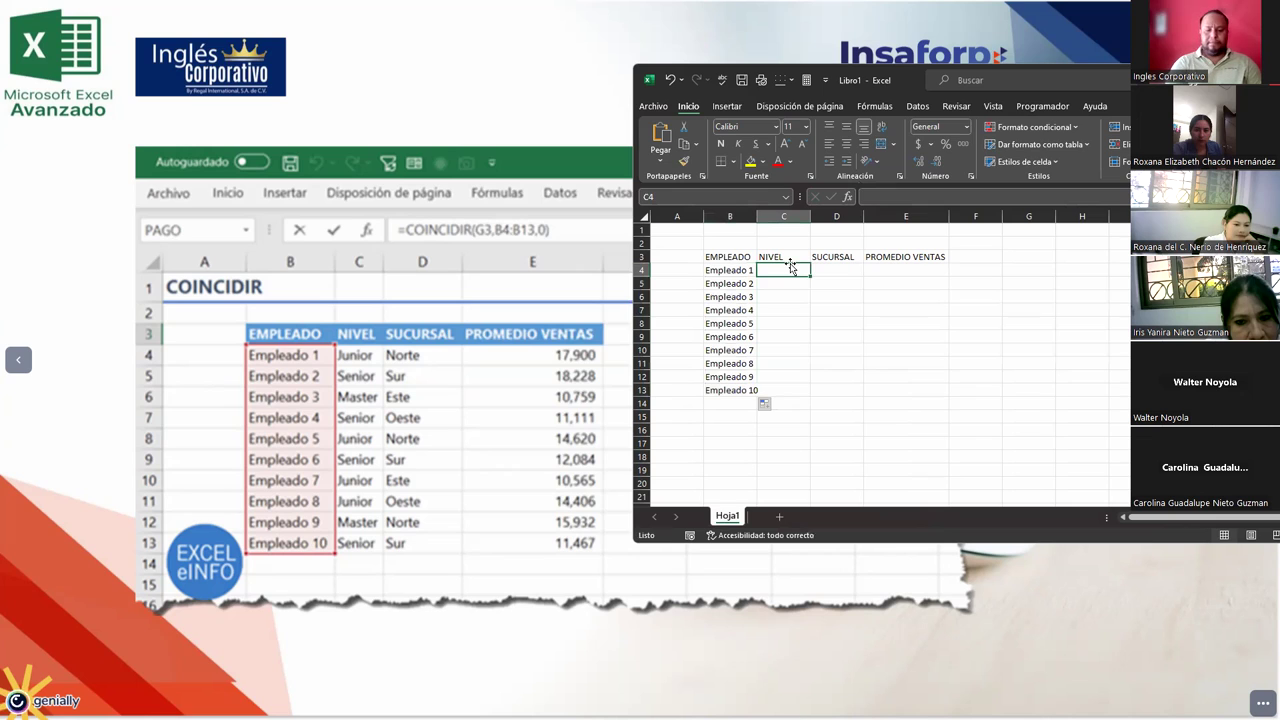
type("Junior")
key("Return")
type("Se")
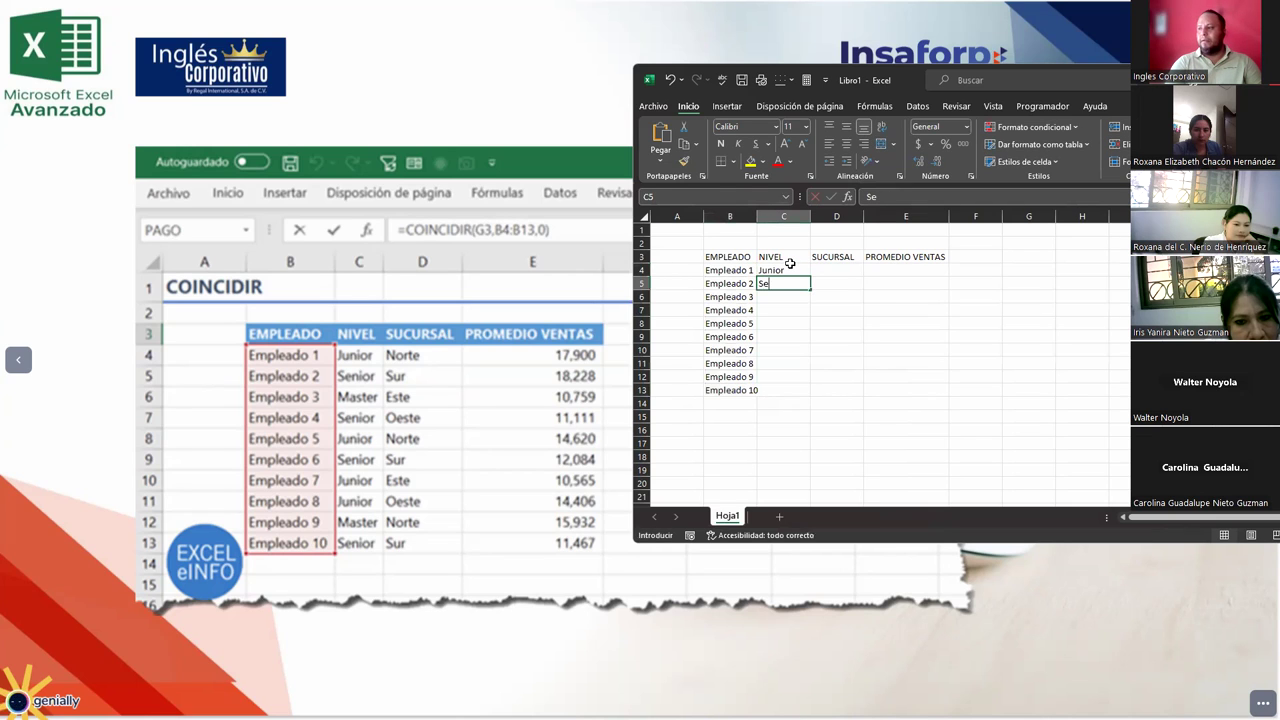
type("nior")
key("Return")
type("Master")
key("Return")
type("Senior")
key("Return")
type("Junior")
key("Return")
type("Senior")
key("Return")
type("Junior")
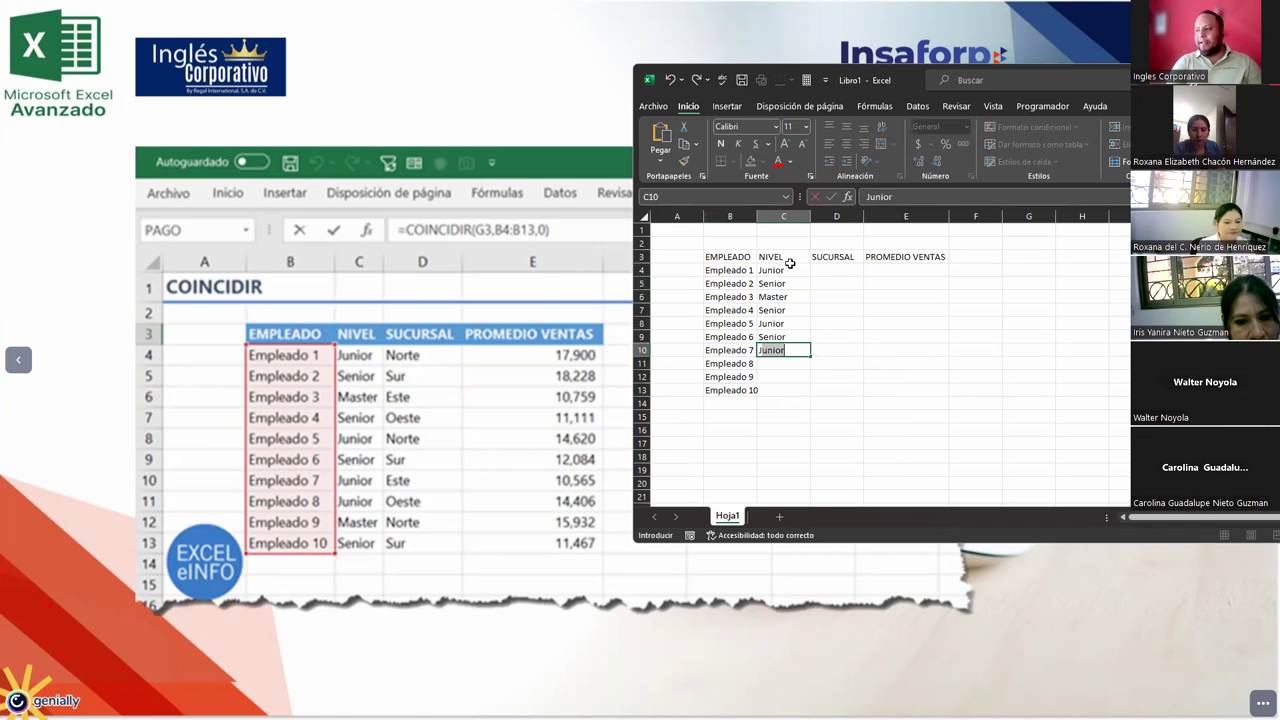
key("Return")
type("J")
key("Return")
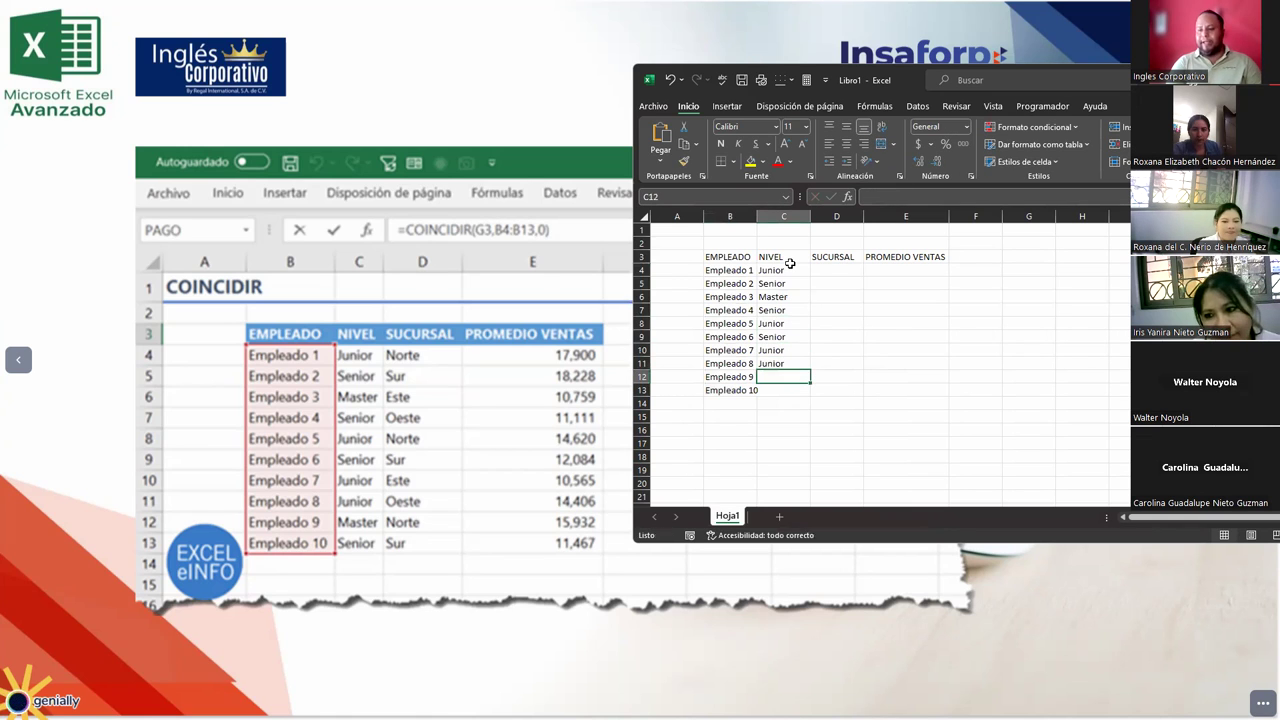
type("Master")
key("Return")
type("Senior")
key("Return")
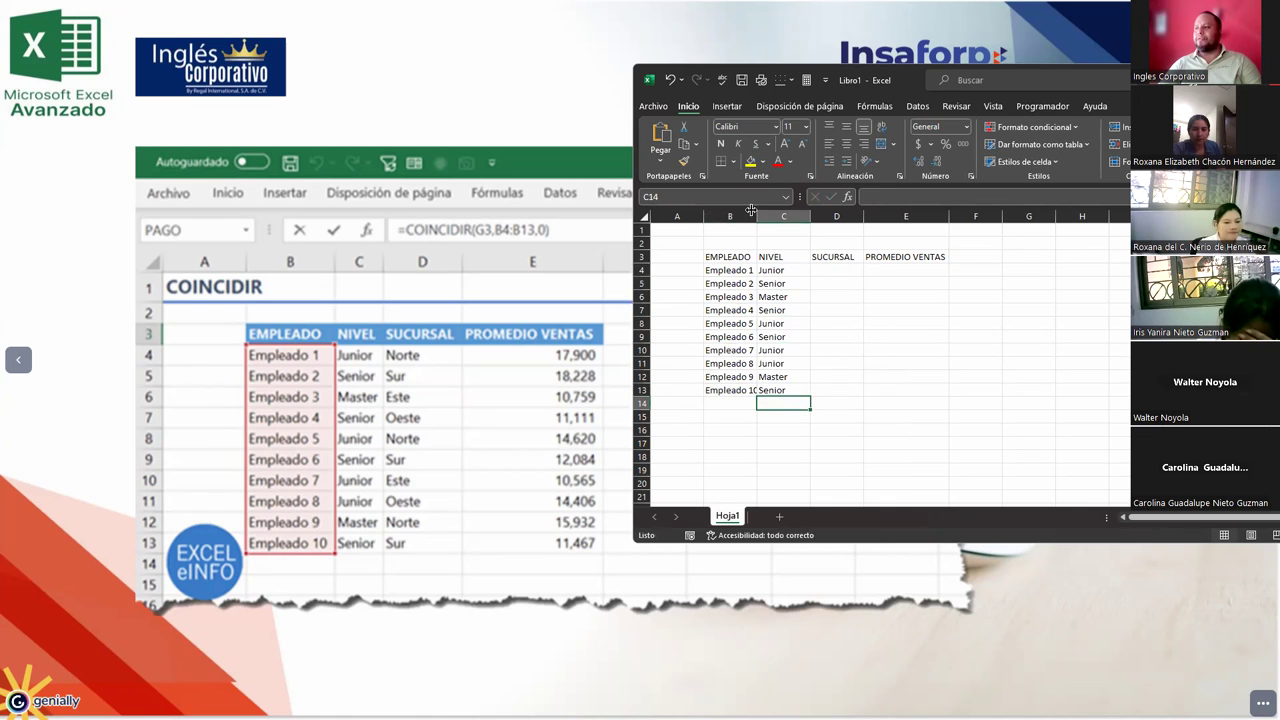
Step: Widen column B and fill D4:D13 with branches Norte, Sur, Este, Oeste repeating
left_click_drag(756, 216, 761, 216)
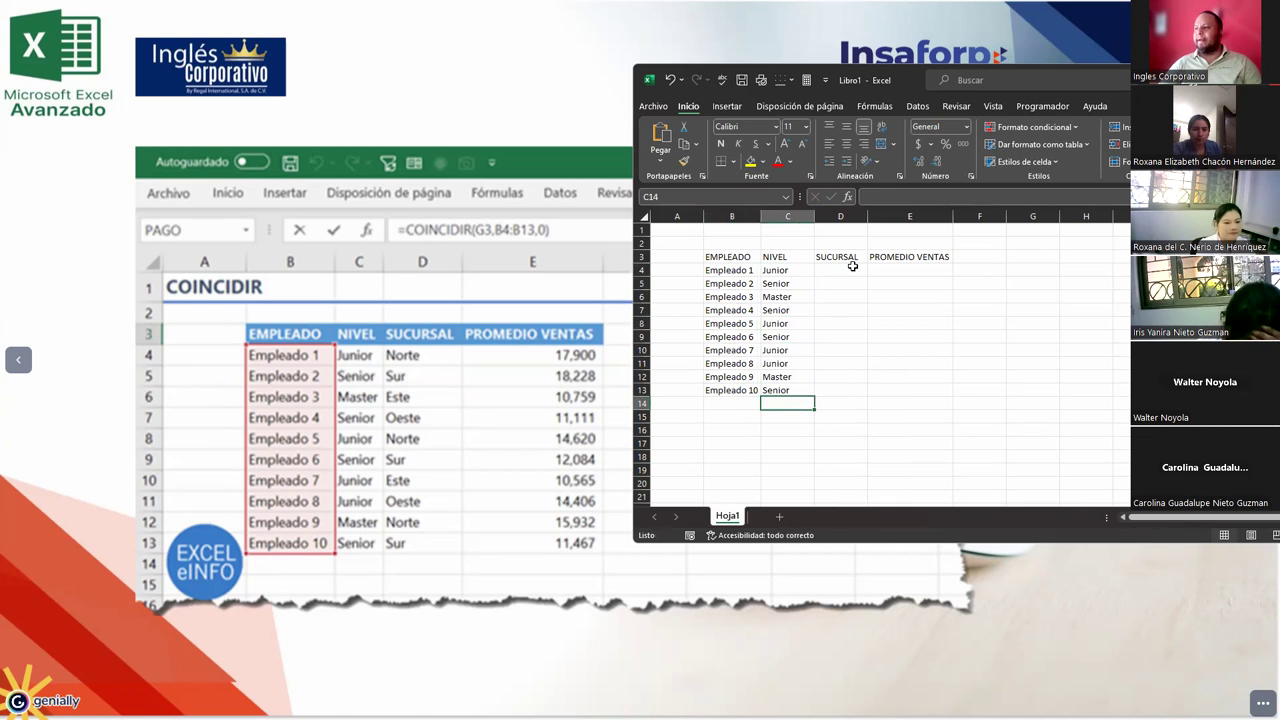
left_click(851, 266)
type("Norte")
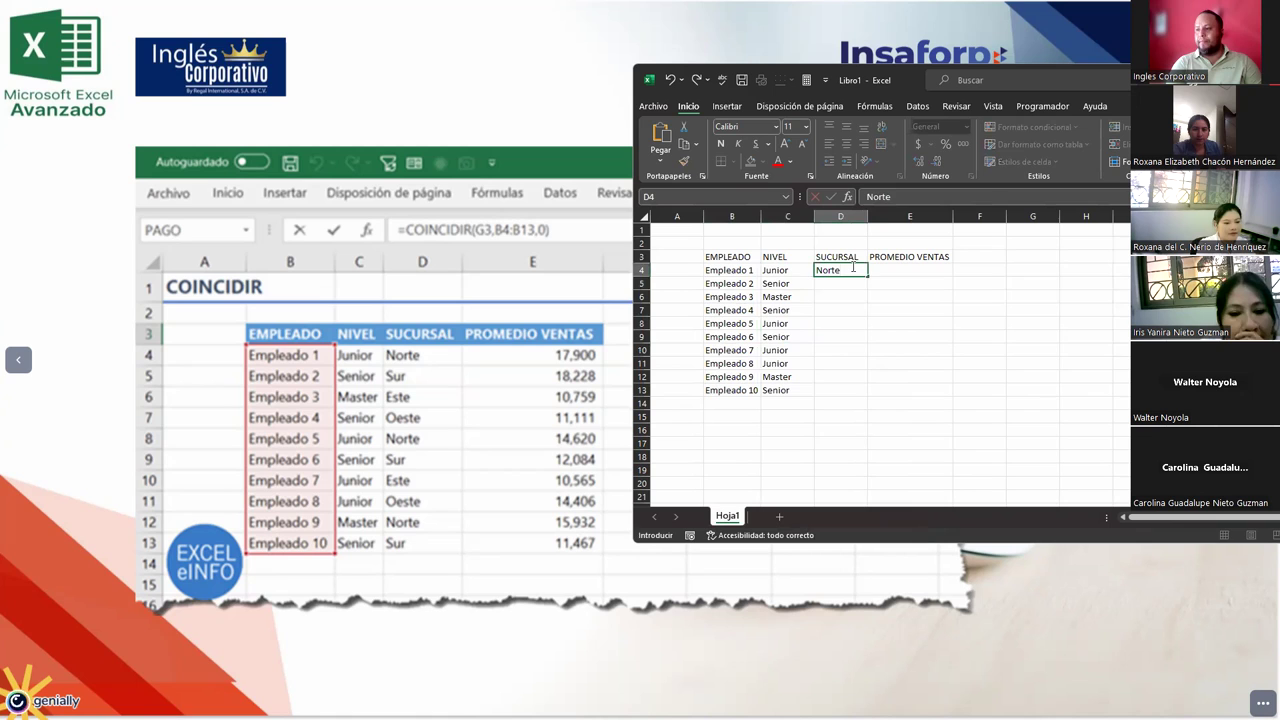
key("Return")
type("Sur")
key("Return")
type("e")
key("Return")
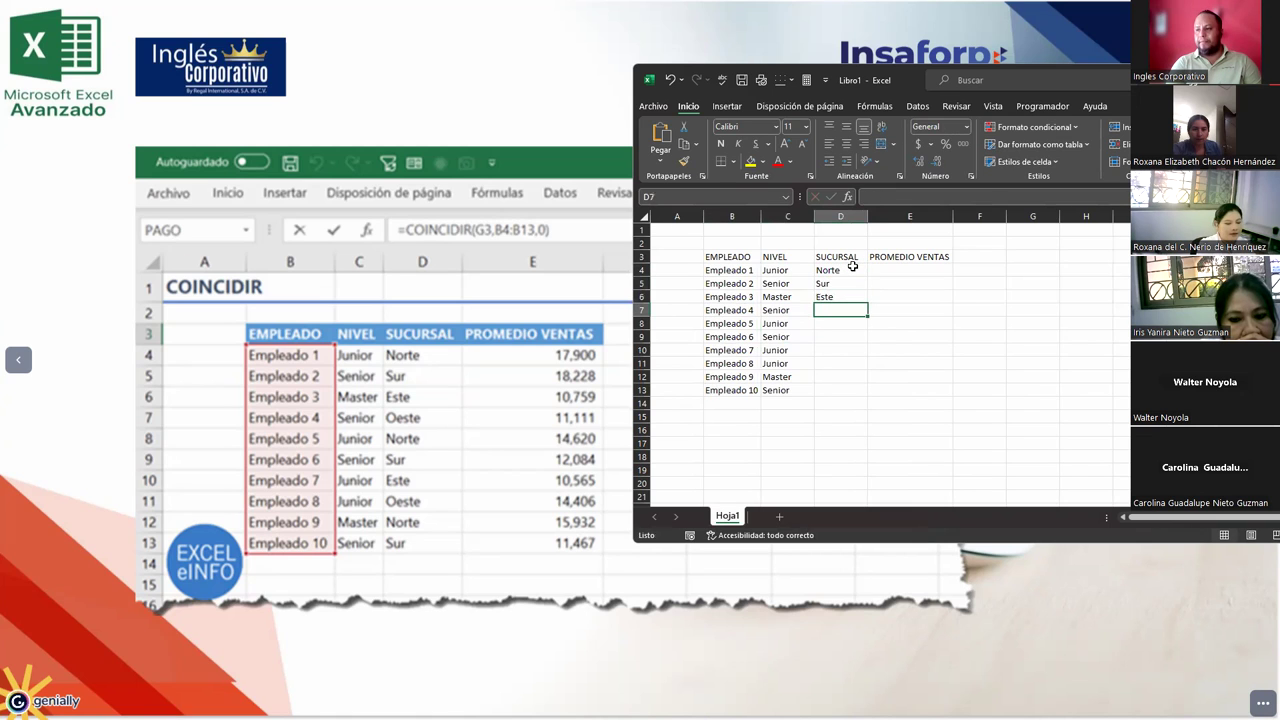
type("Oeste")
key("Return")
type("Norte")
key("Return")
type("Sur")
key("Return")
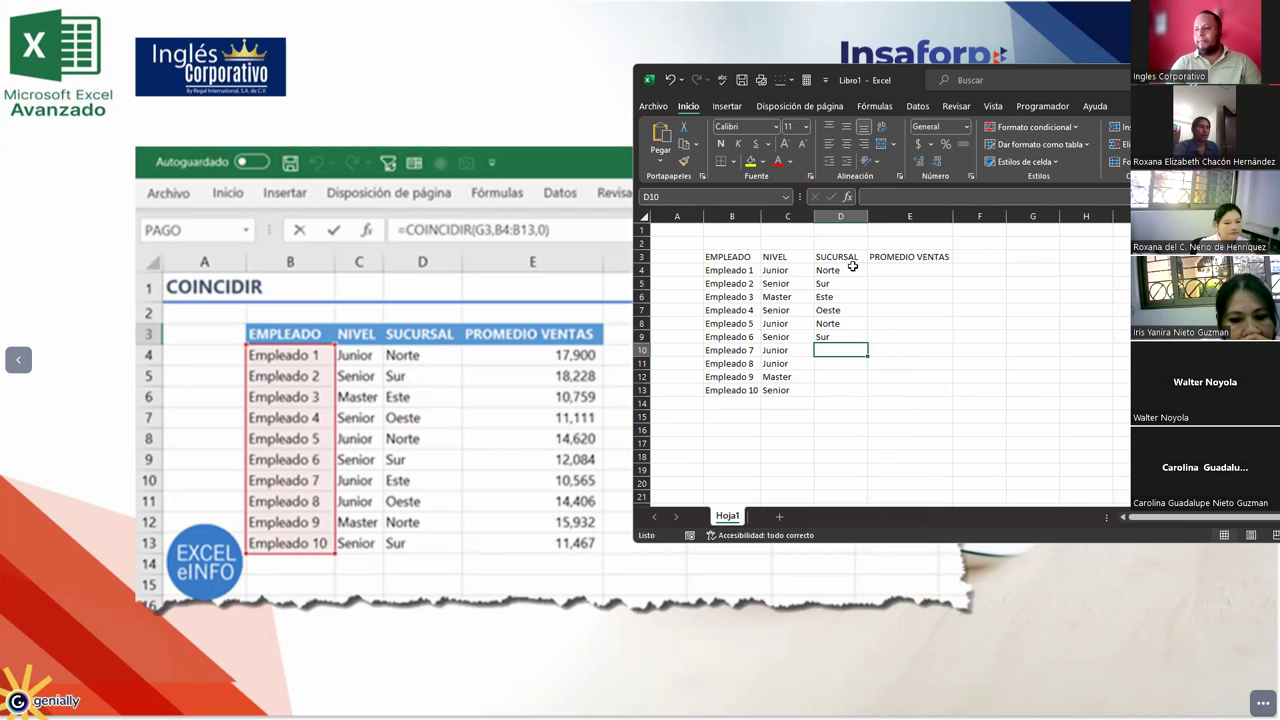
type("Este")
key("Return")
type("Oeste")
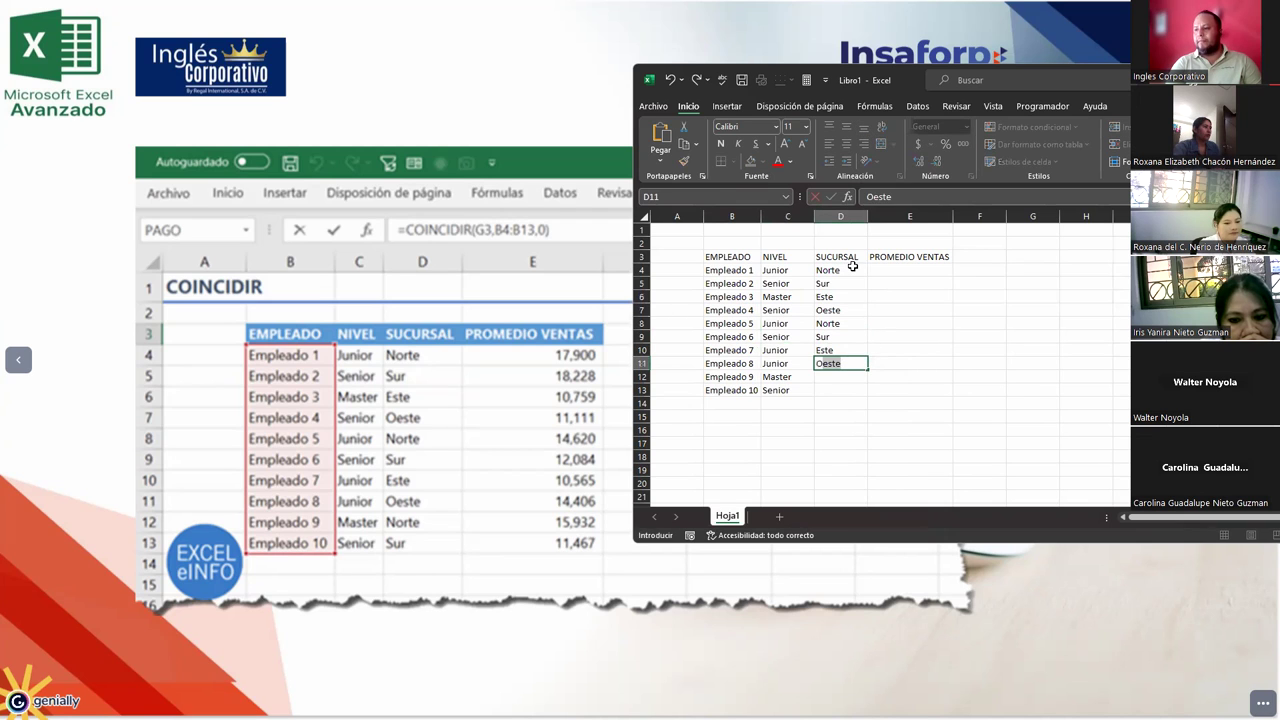
key("Return")
type("Norte")
key("Return")
type("Sur")
key("Return")
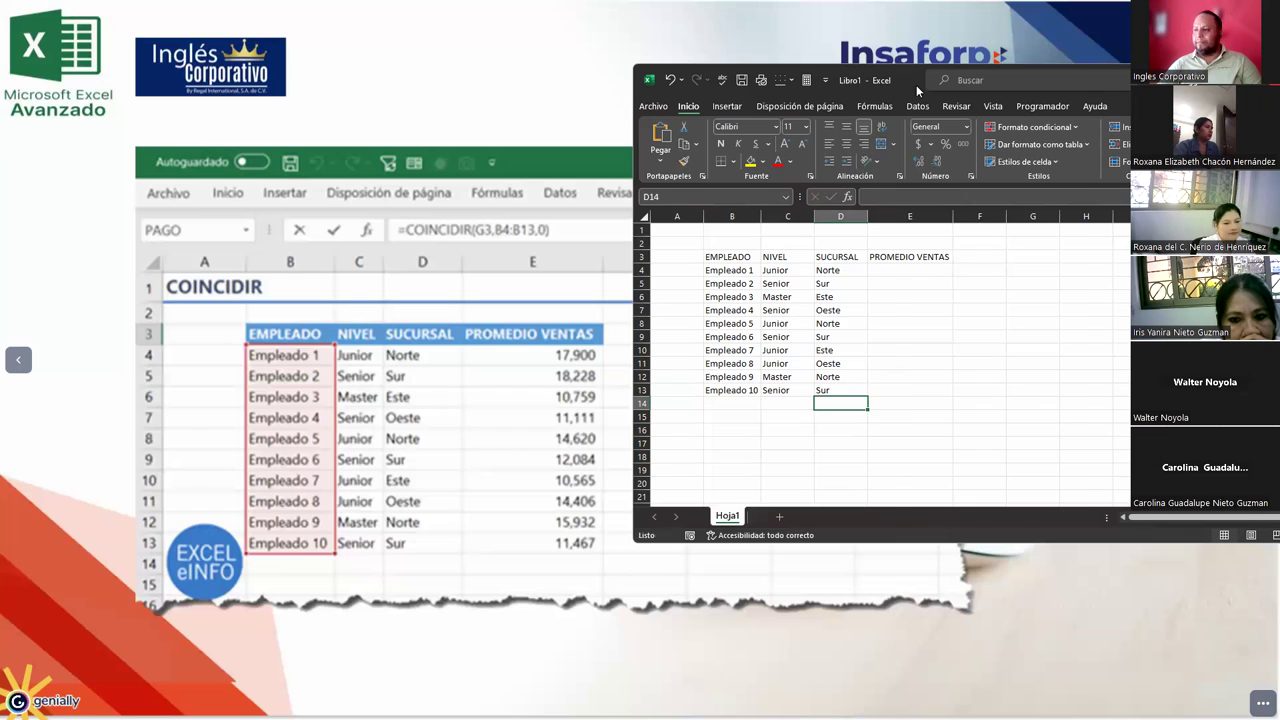
left_click_drag(916, 85, 944, 103)
Step: Enter sales averages 17900, 18228, 10759, 11111, 14620, 12084, 10565, 14406, 15932, 11467 in E4:E13
left_click(919, 289)
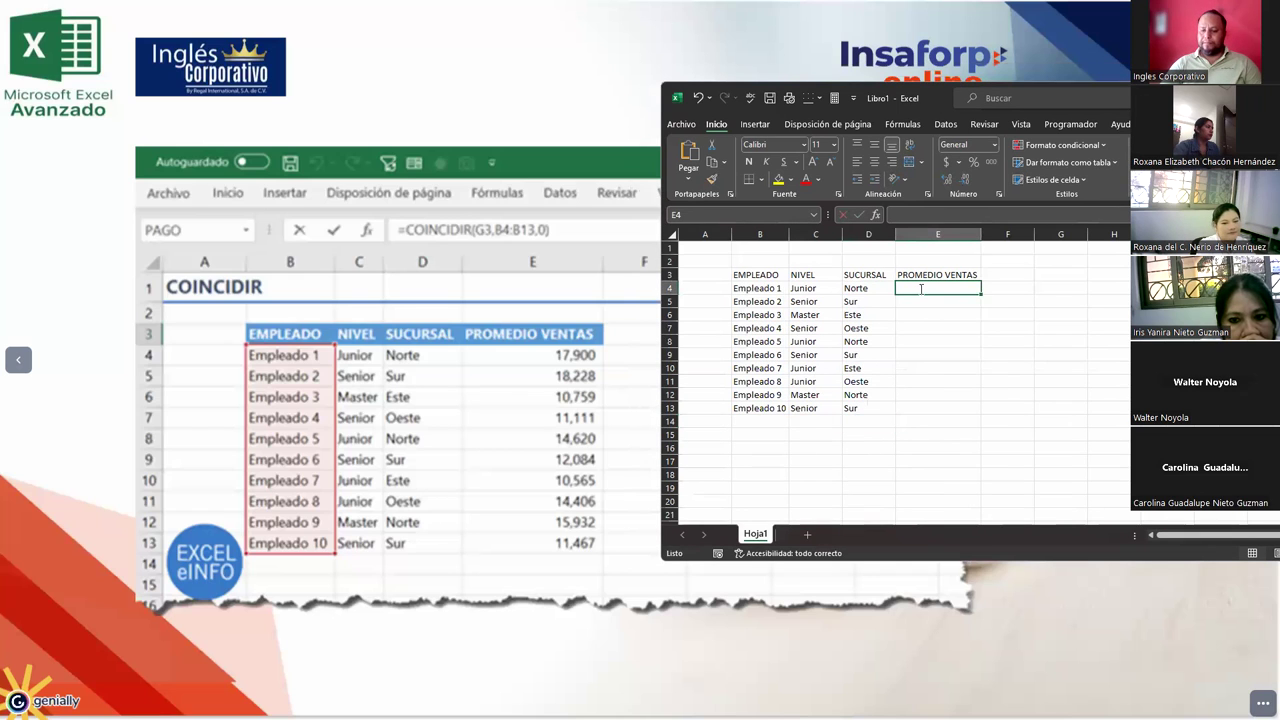
type("17900")
key("Return")
type("18228")
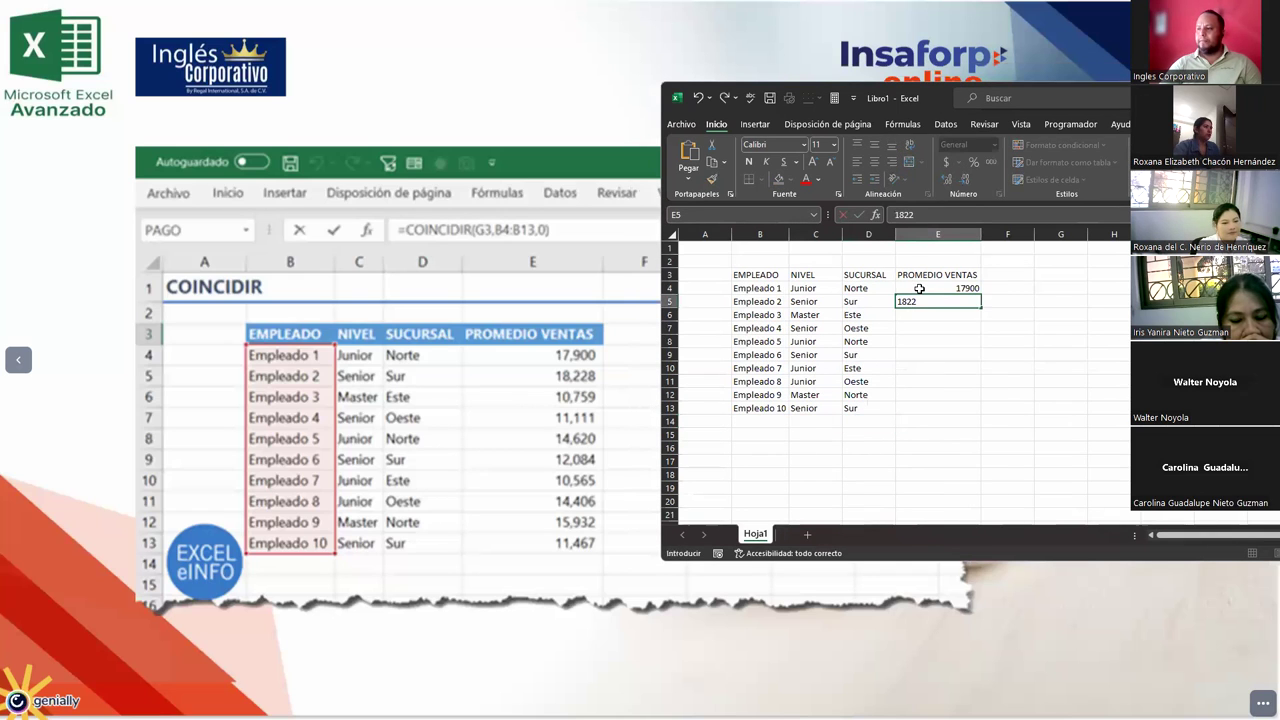
key("Return")
type("10759")
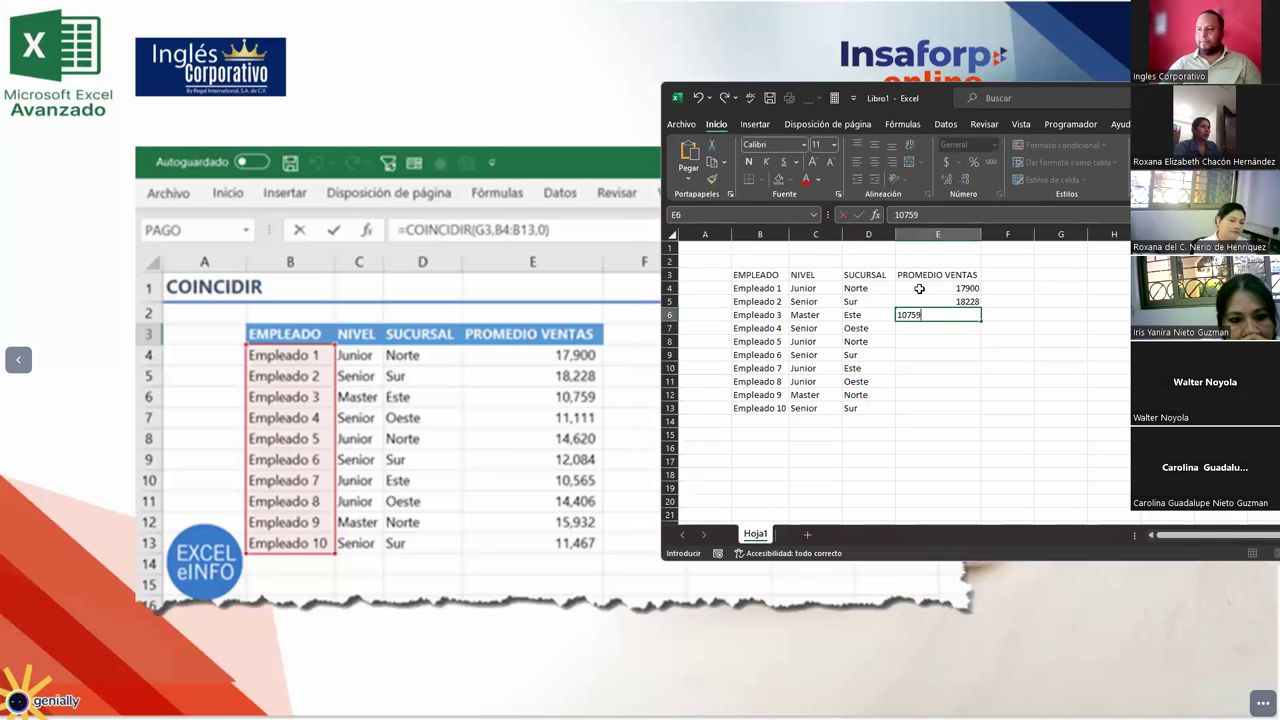
key("Return")
type("111")
key("Return")
type("14620")
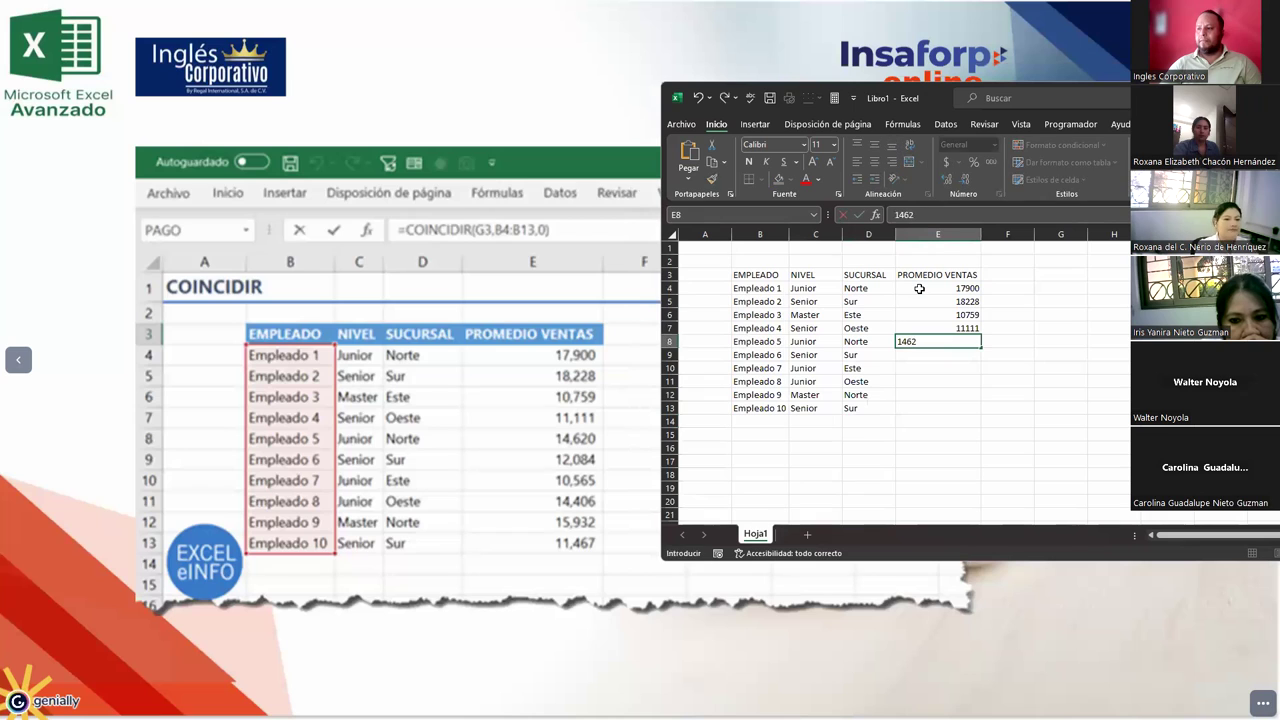
key("Return")
type("12084")
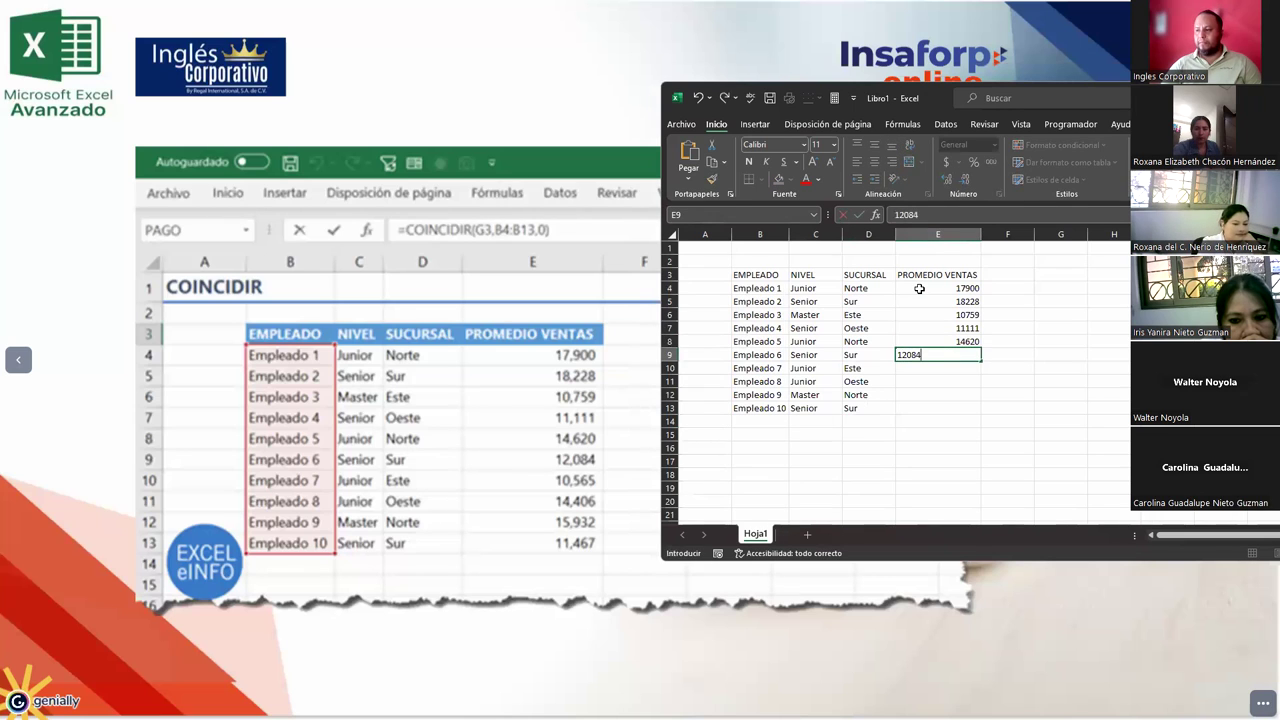
key("Return")
type("10")
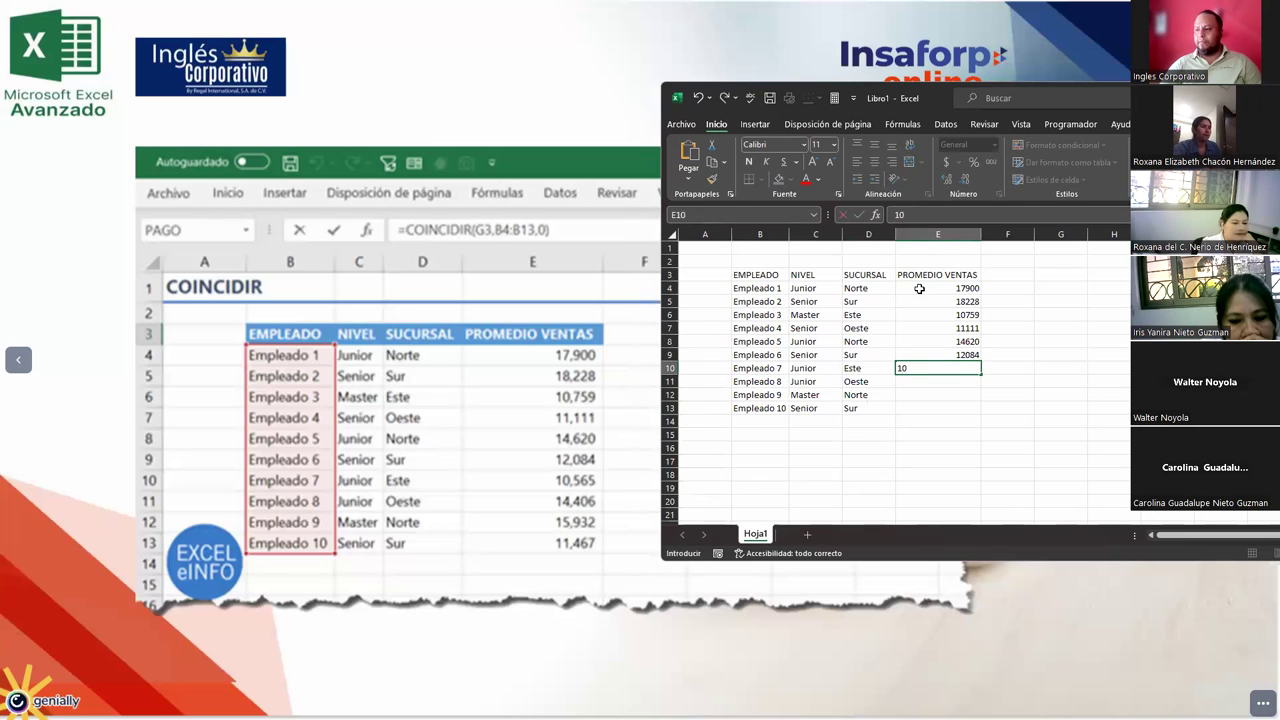
type("565")
key("Return")
type("140")
key("BackSpace")
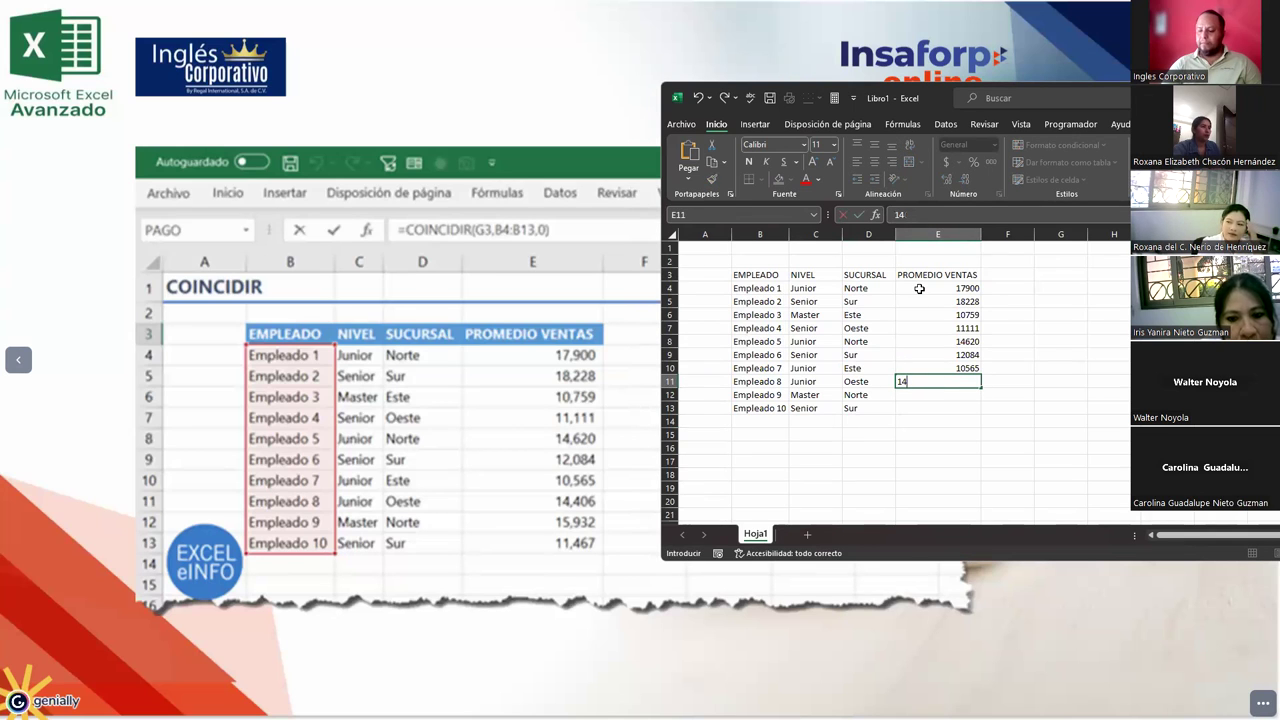
type("406")
key("Return")
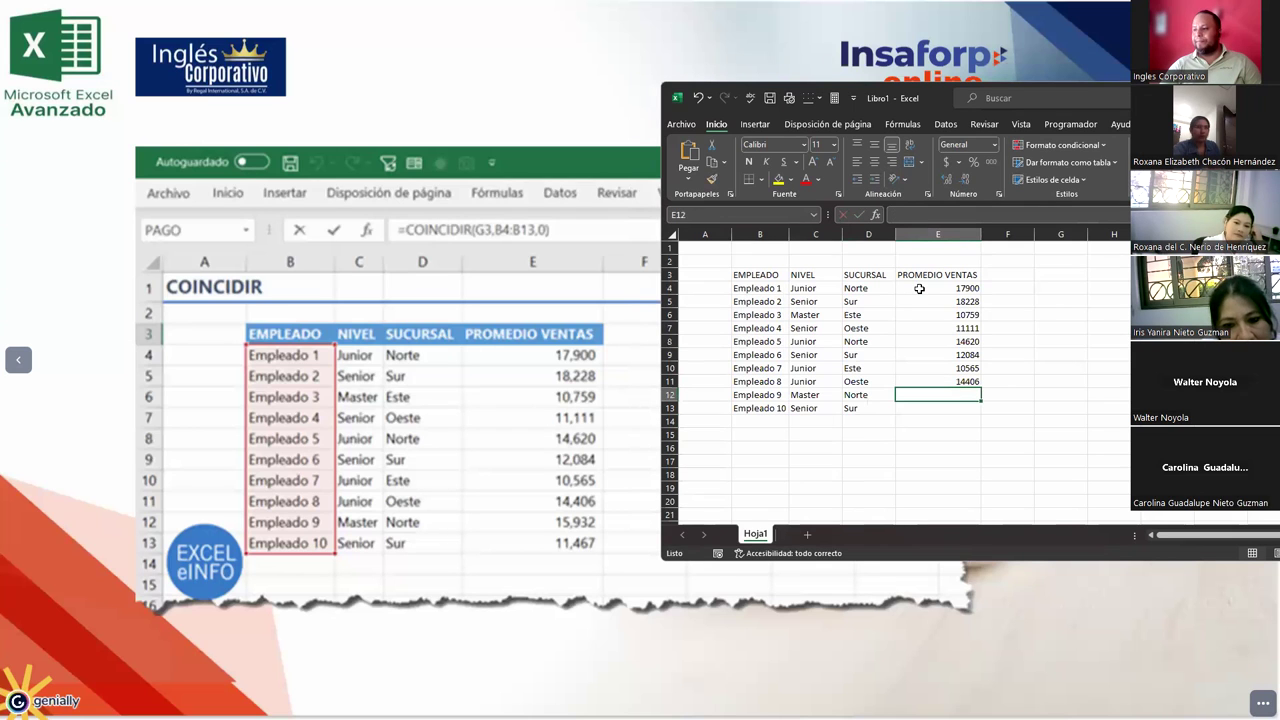
type("15932")
key("Return")
type("114")
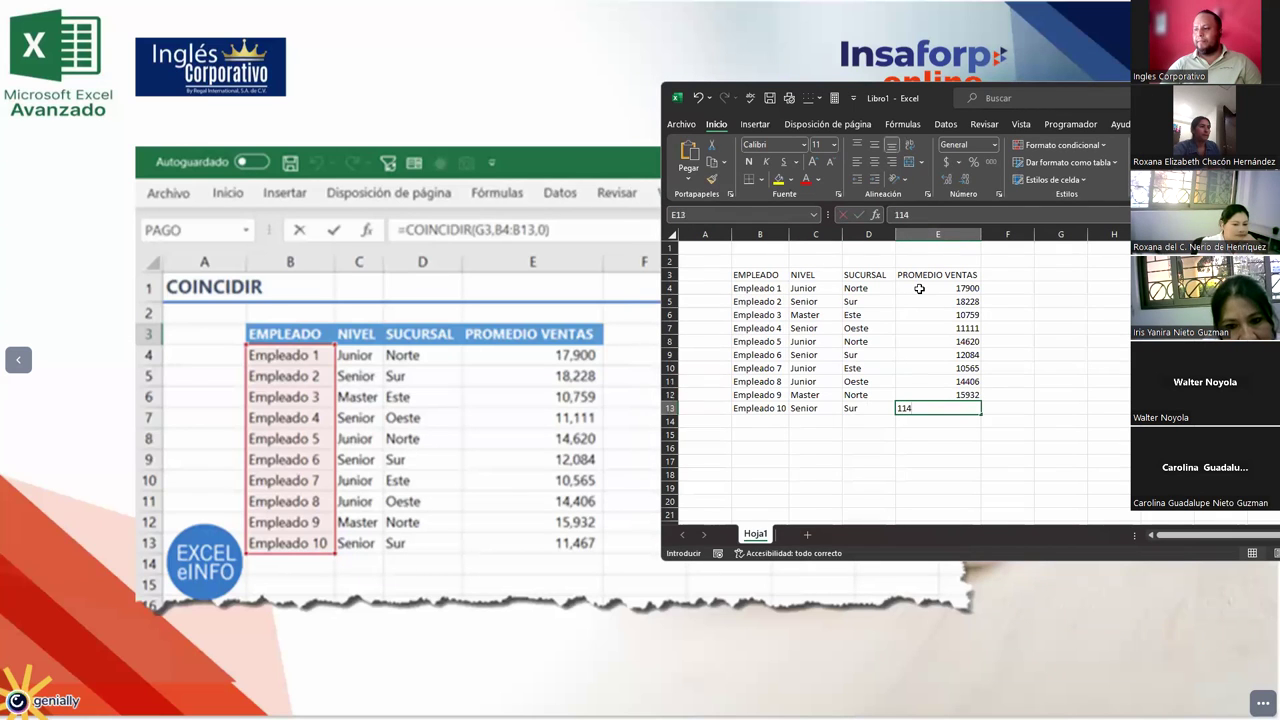
type("67")
key("Return")
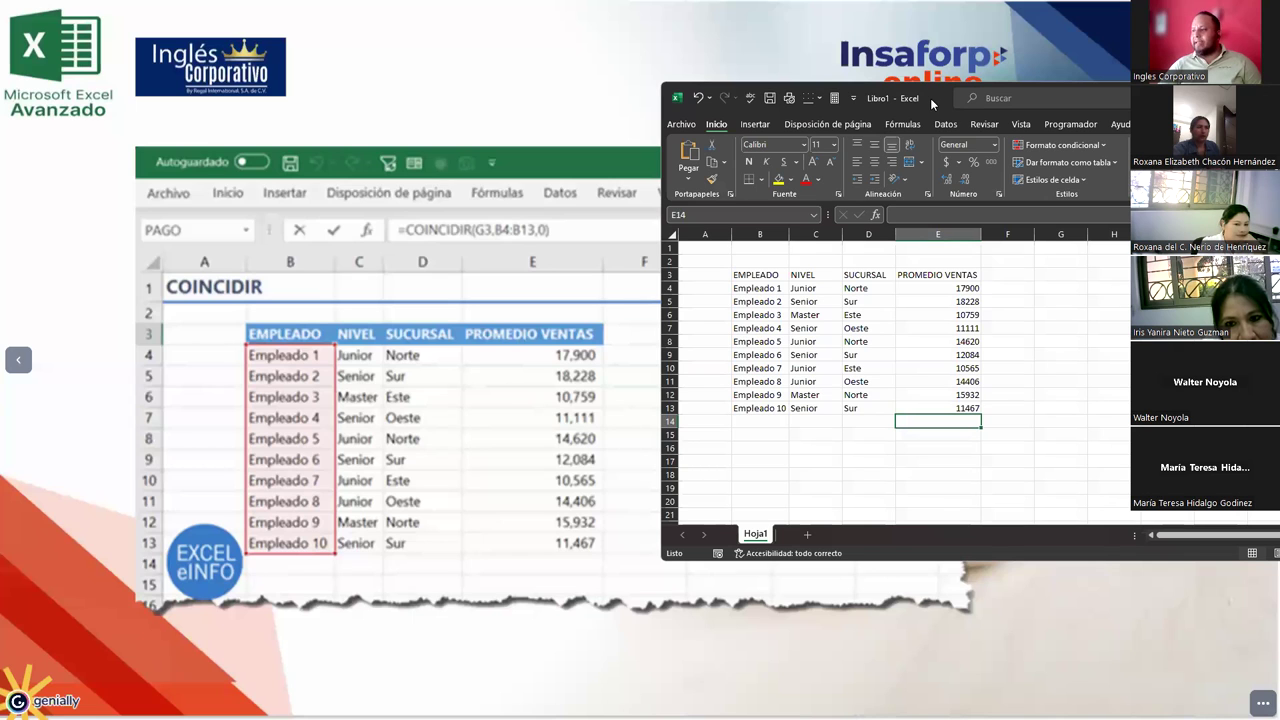
Step: Format E4:E13 as Contabilidad with dollar signs
left_click_drag(930, 98, 889, 377)
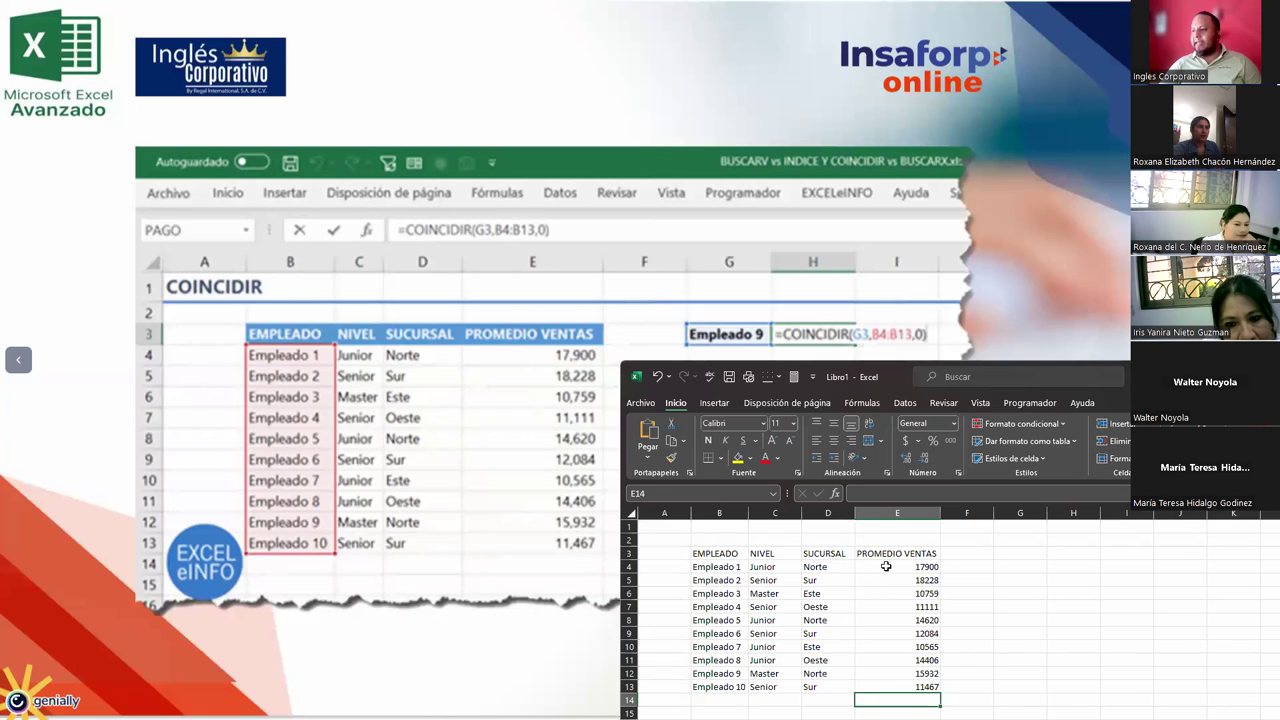
left_click_drag(888, 566, 895, 687)
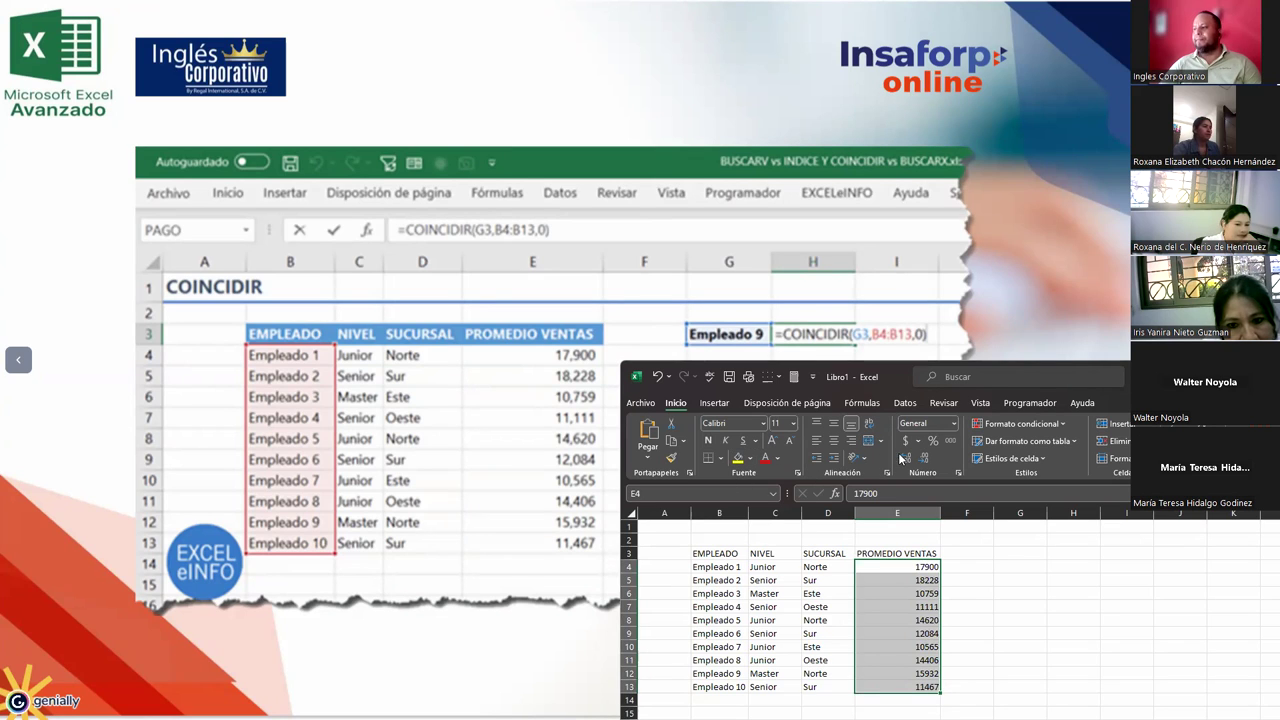
left_click(908, 443)
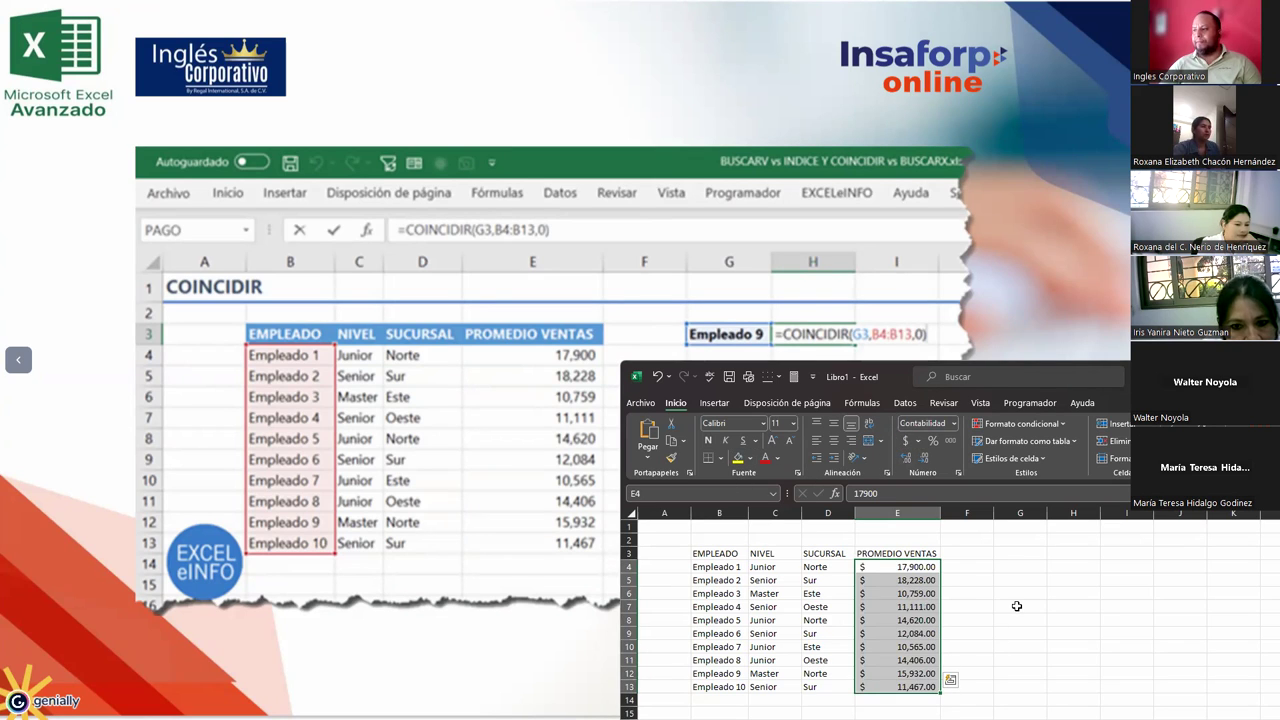
Step: Enter Empleado 9 in G3 and widen column G to fit it
left_click(1006, 553)
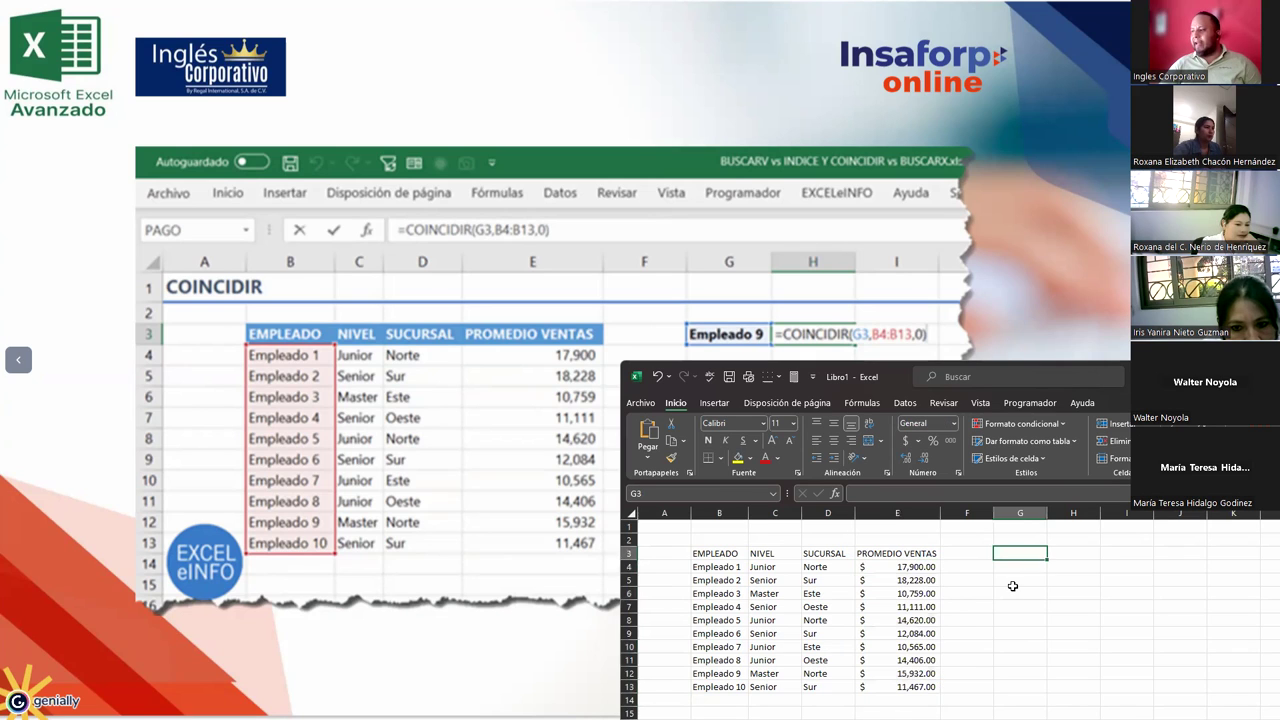
type("Empleado 9")
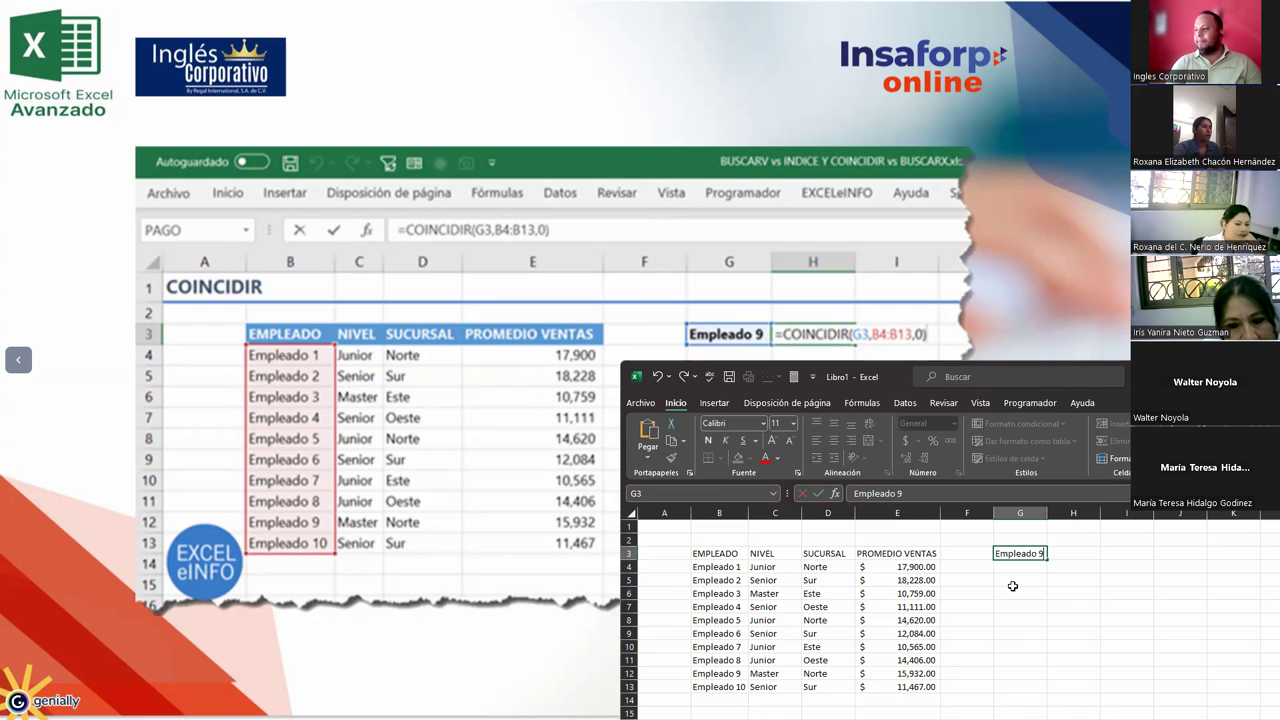
key("Tab")
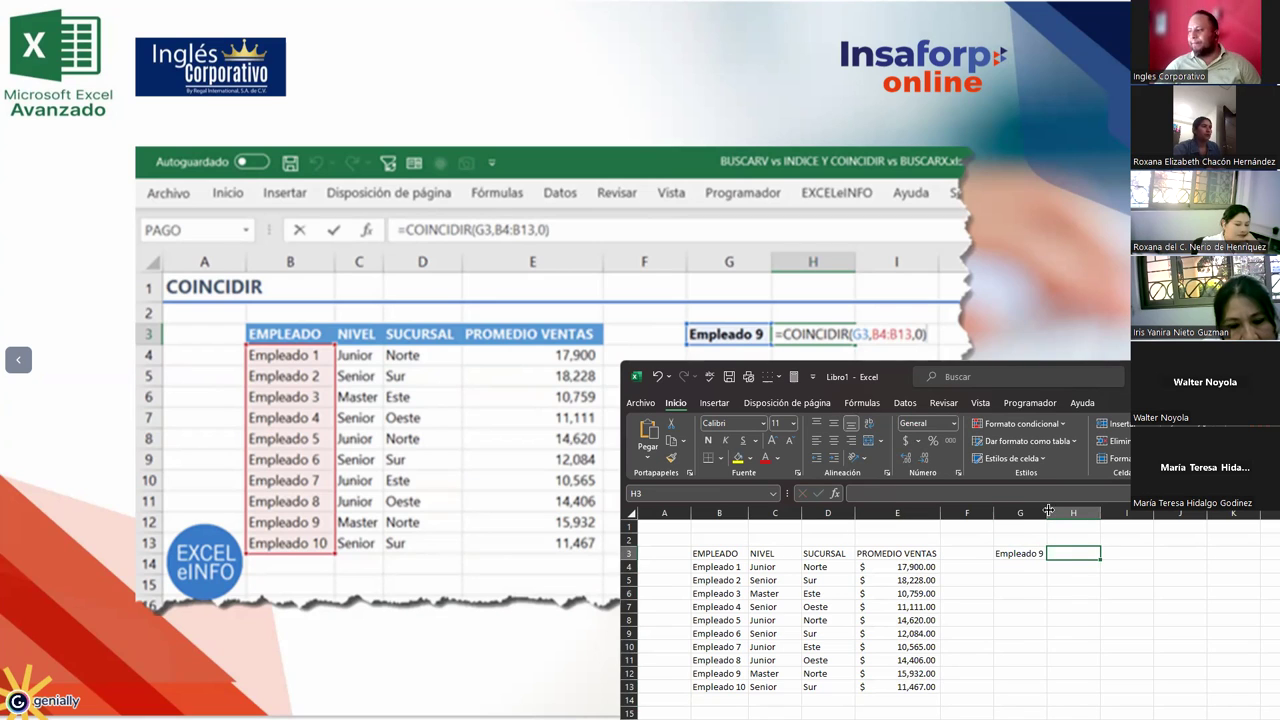
left_click_drag(1046, 522, 967, 514)
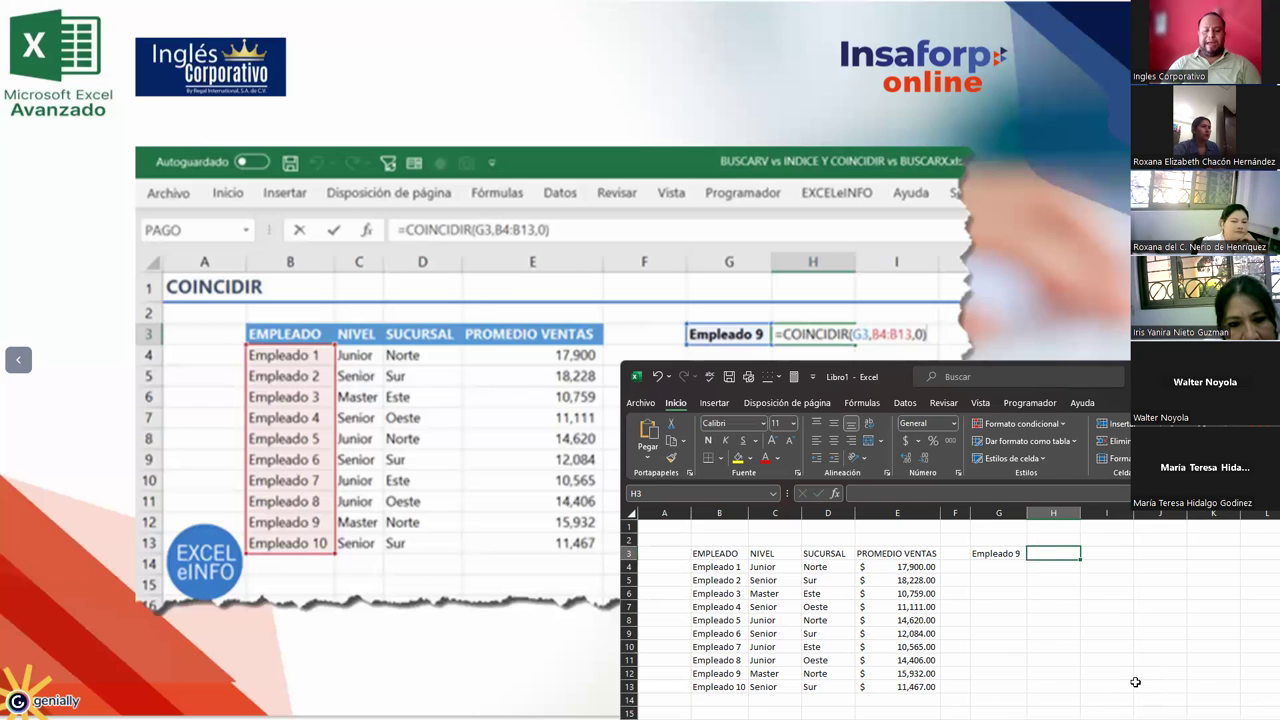
Step: Enter =COINCIDIR(G3;B4:B13;0) in H3 so it returns 9
type("=coinc")
key("Tab")
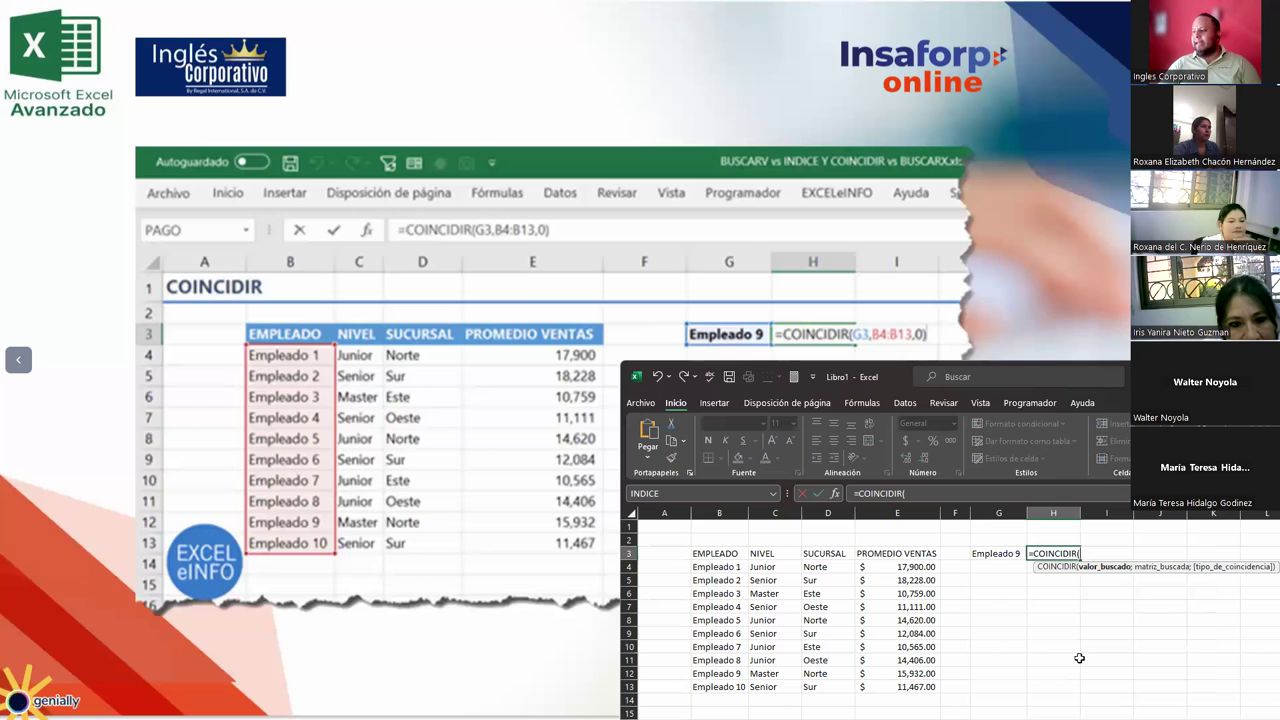
left_click(988, 554)
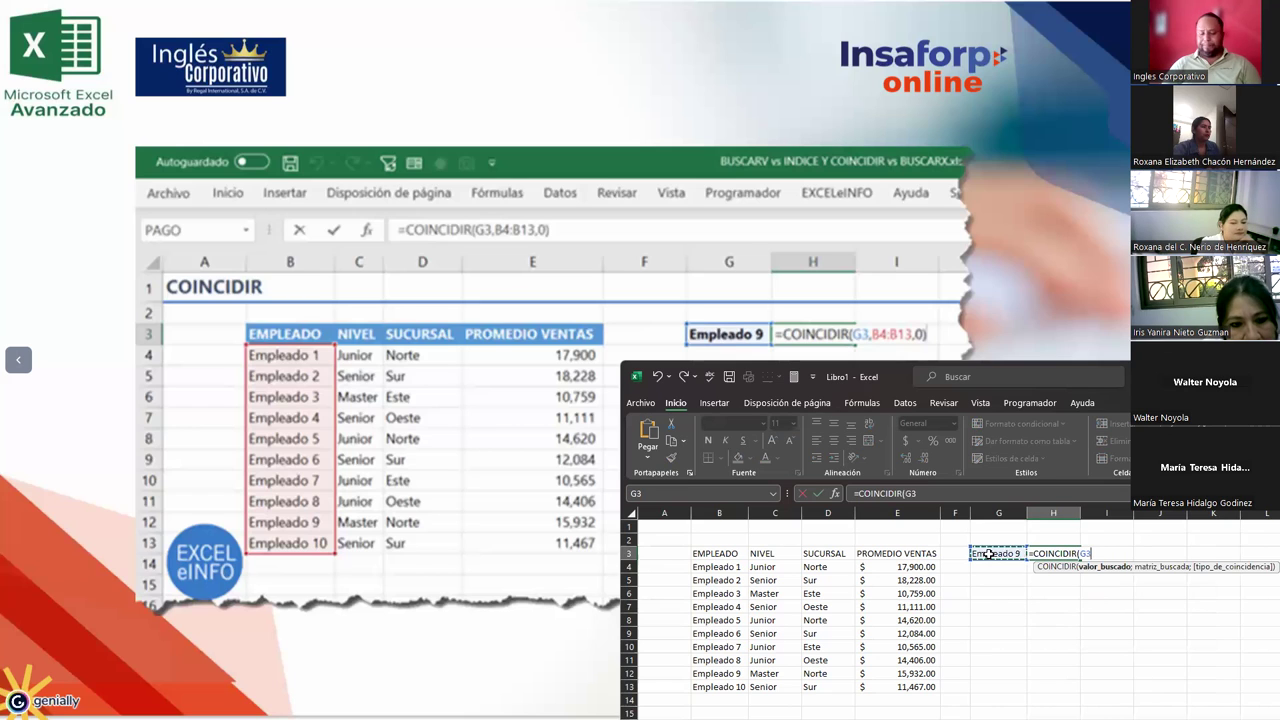
type(";")
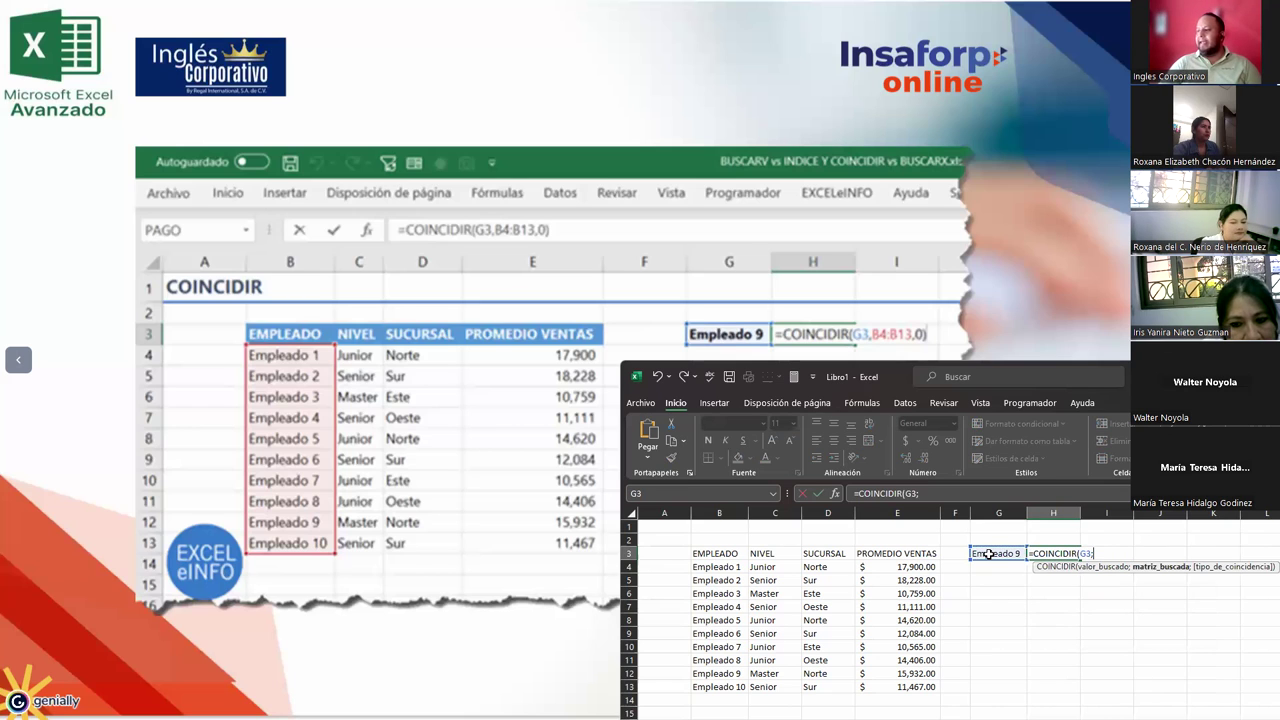
left_click_drag(718, 567, 722, 682)
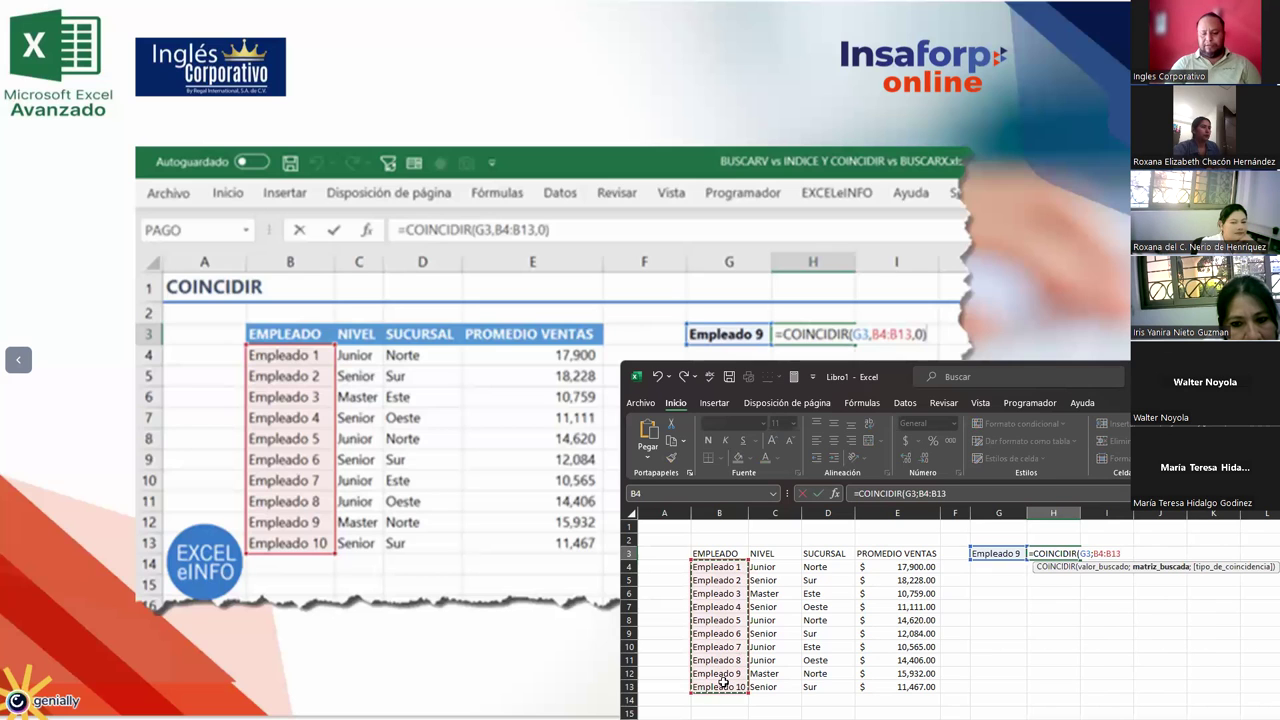
type(";0")
key("Escape")
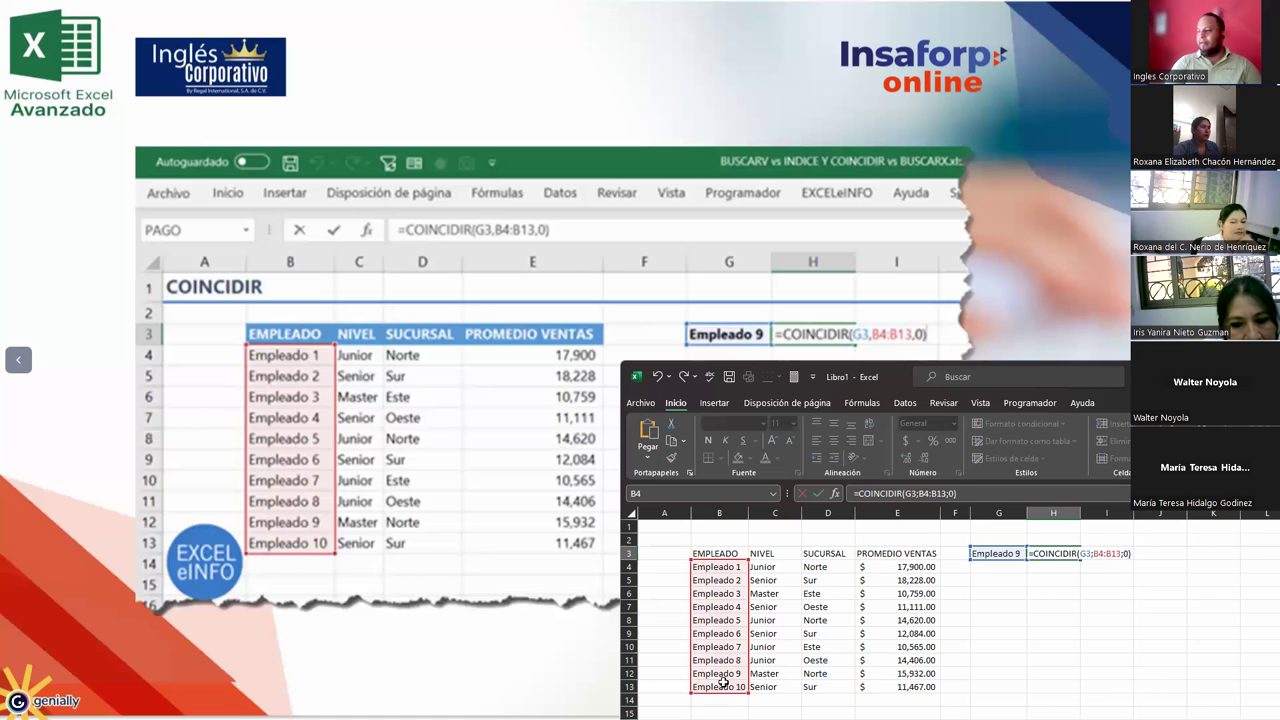
key("Return")
key("Up")
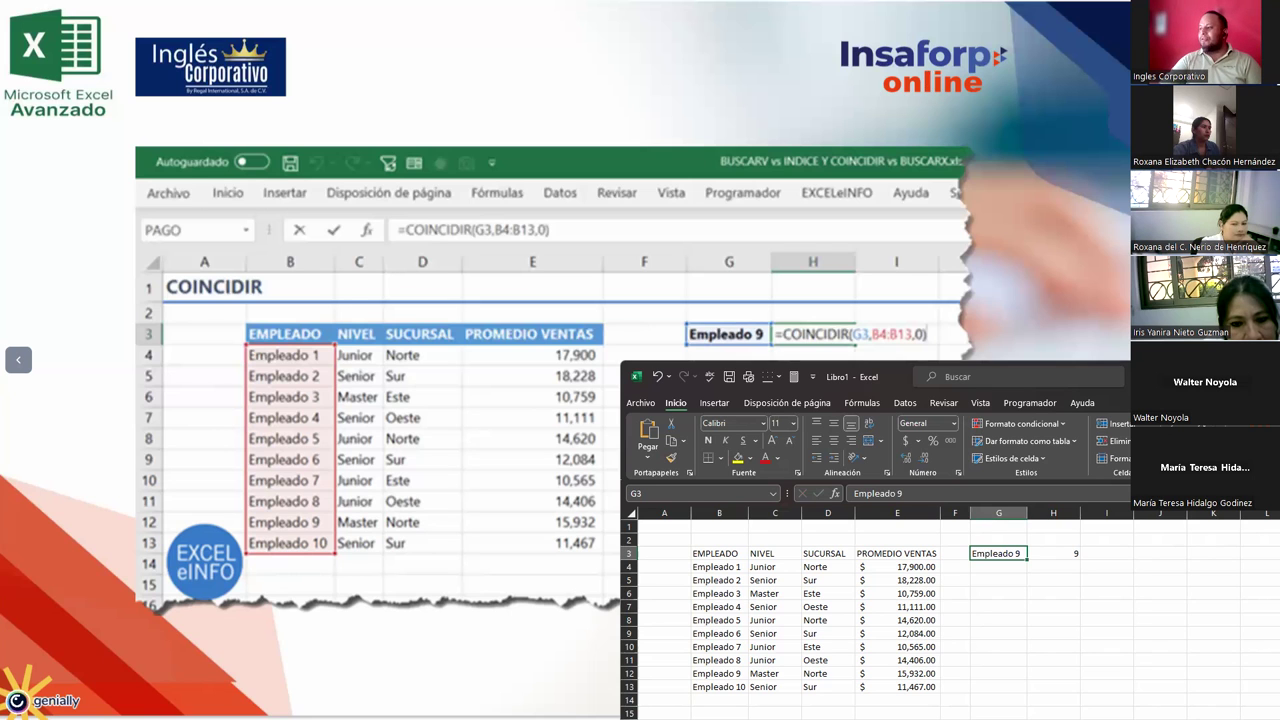
Step: Maximize the workbook, zoom the sheet to 175%, and step through the employee names in column B
key("super+Up")
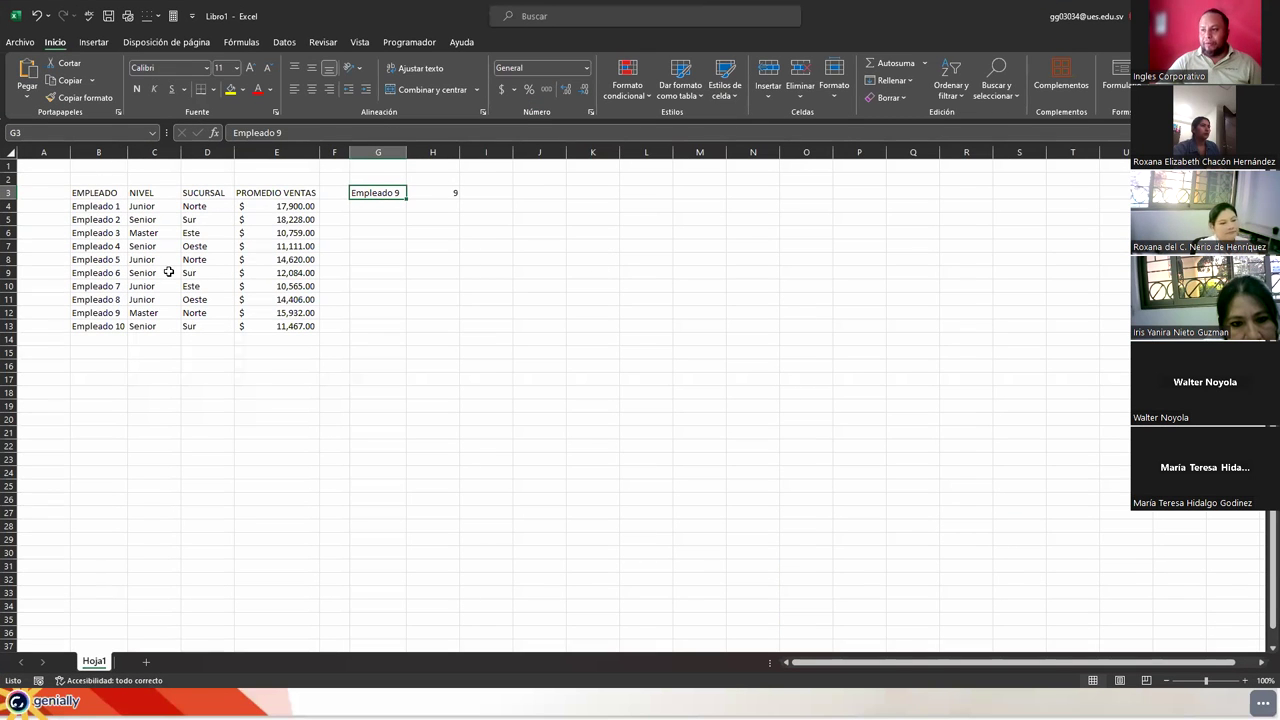
scroll(169, 272, "up", 5, "ctrl")
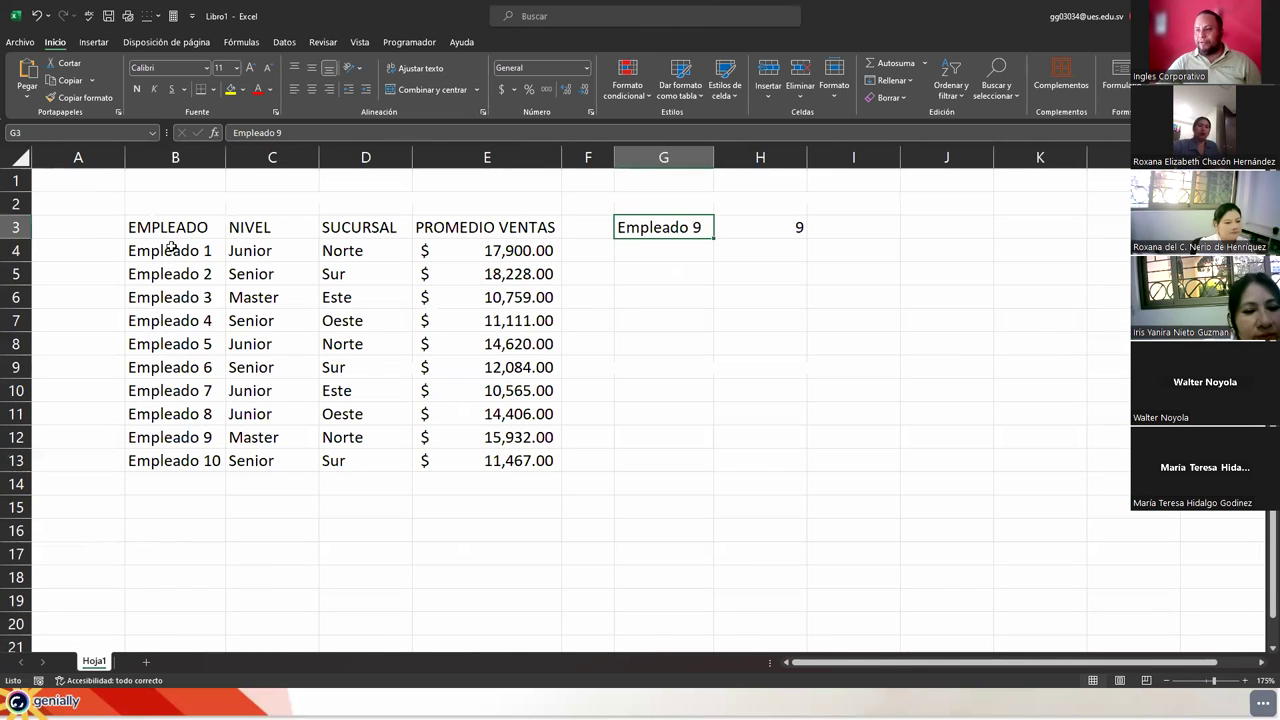
left_click(171, 247)
key("Down")
key("Down")
key("Down")
key("Down")
key("Down")
key("Down")
key("Down")
key("Down")
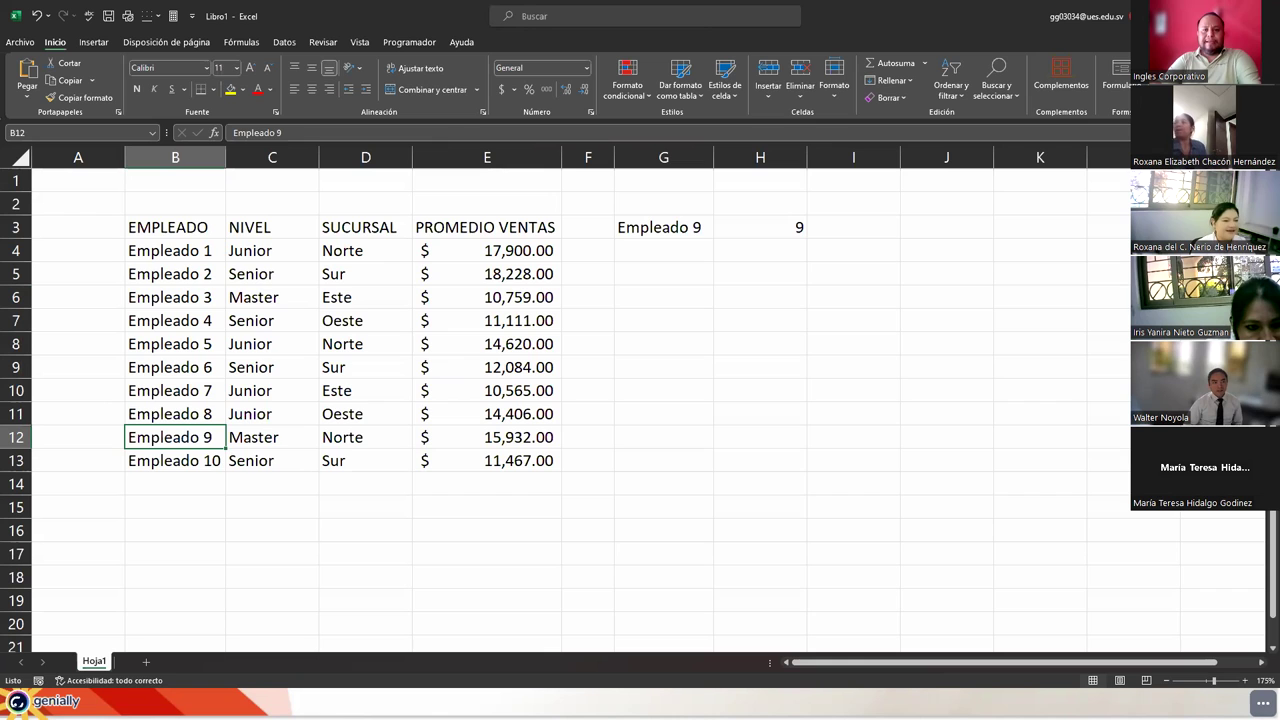
Step: Switch from the Excel workbook back to the Genially COINCIDIR example slide
key("alt+Tab")
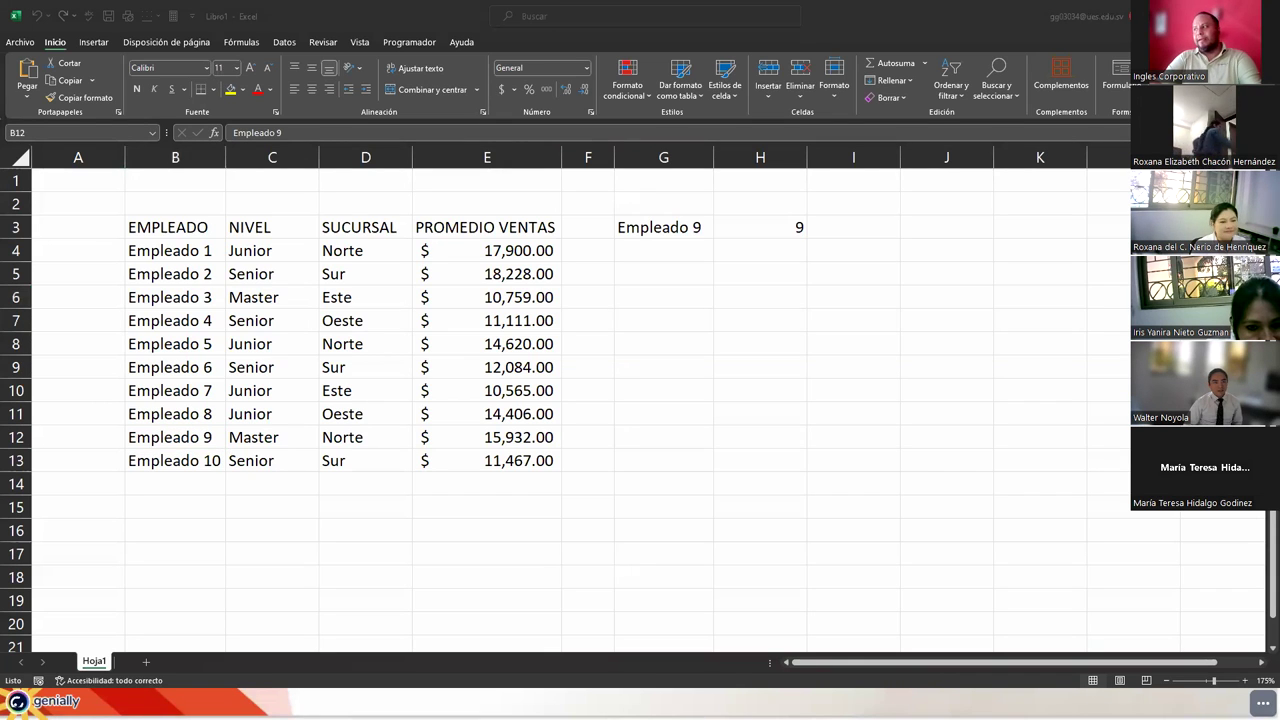
key("alt+Tab")
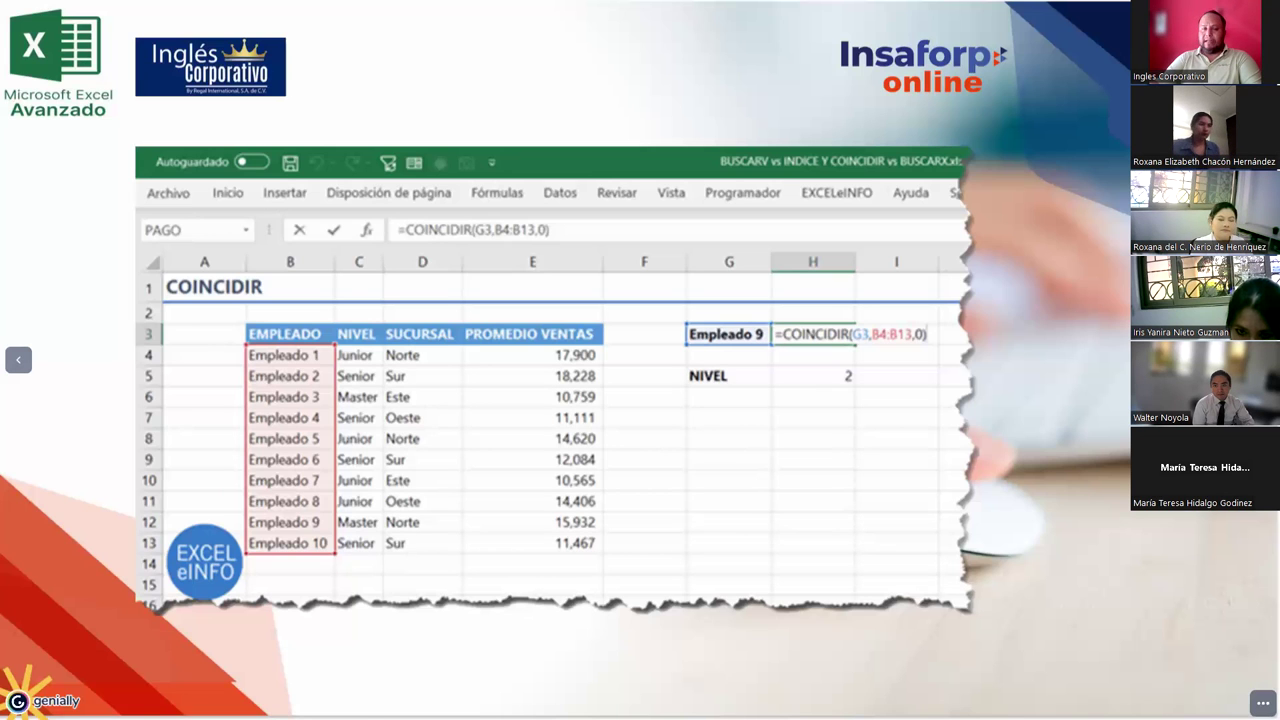
Step: Advance the presentation to the ÍNDICE Y COINCIDIR slide
key("Right")
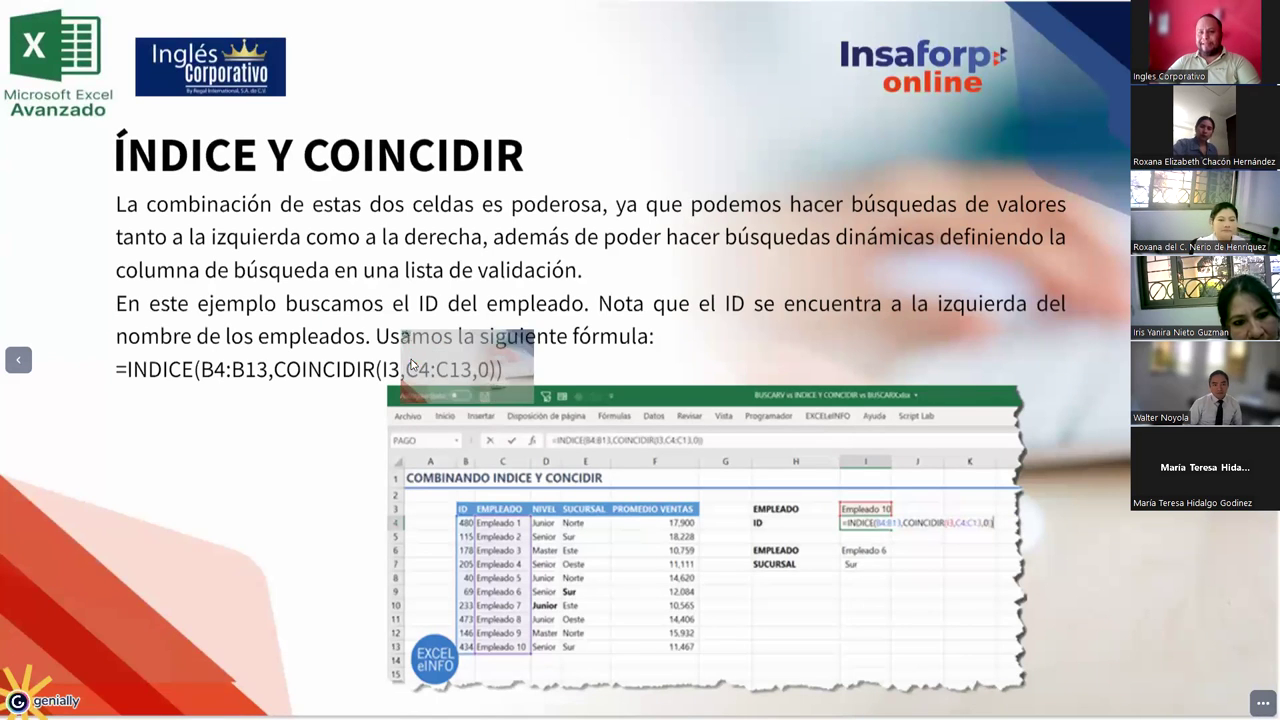
Step: Highlight the slide sentence noting the ID sits left of the employee names
left_click_drag(500, 372, 119, 307)
left_click(119, 307)
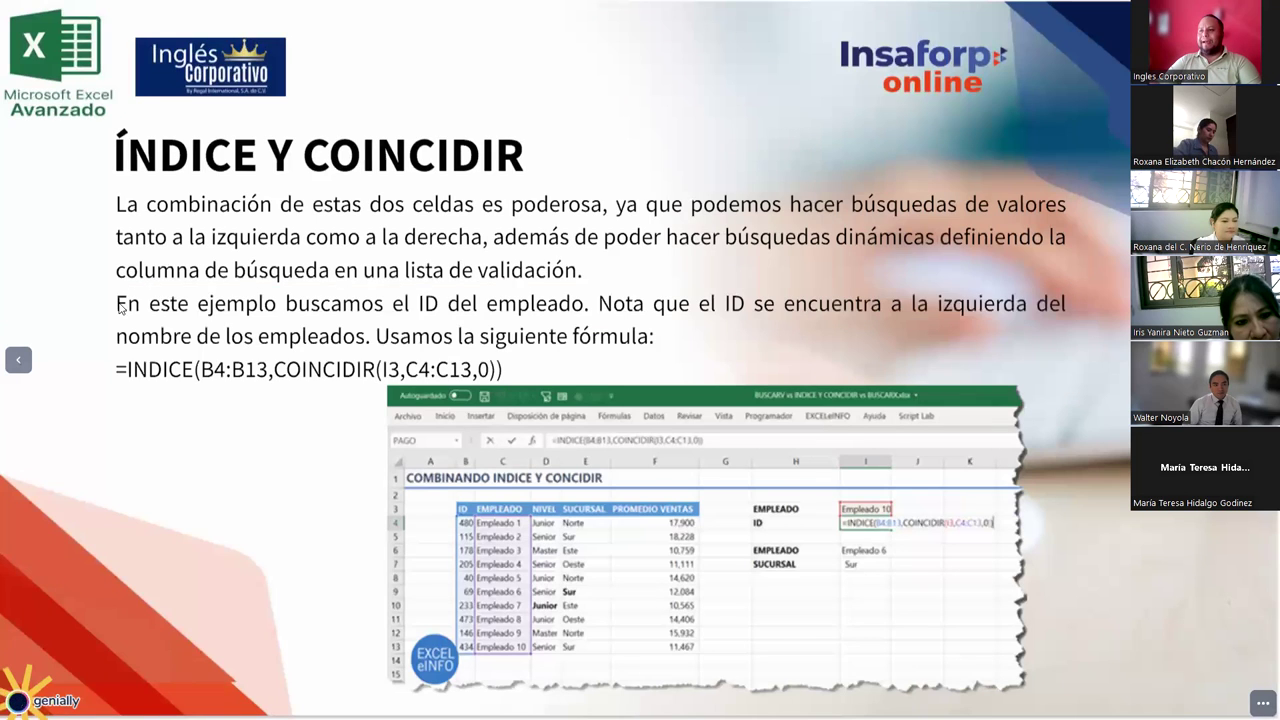
double_click(362, 155)
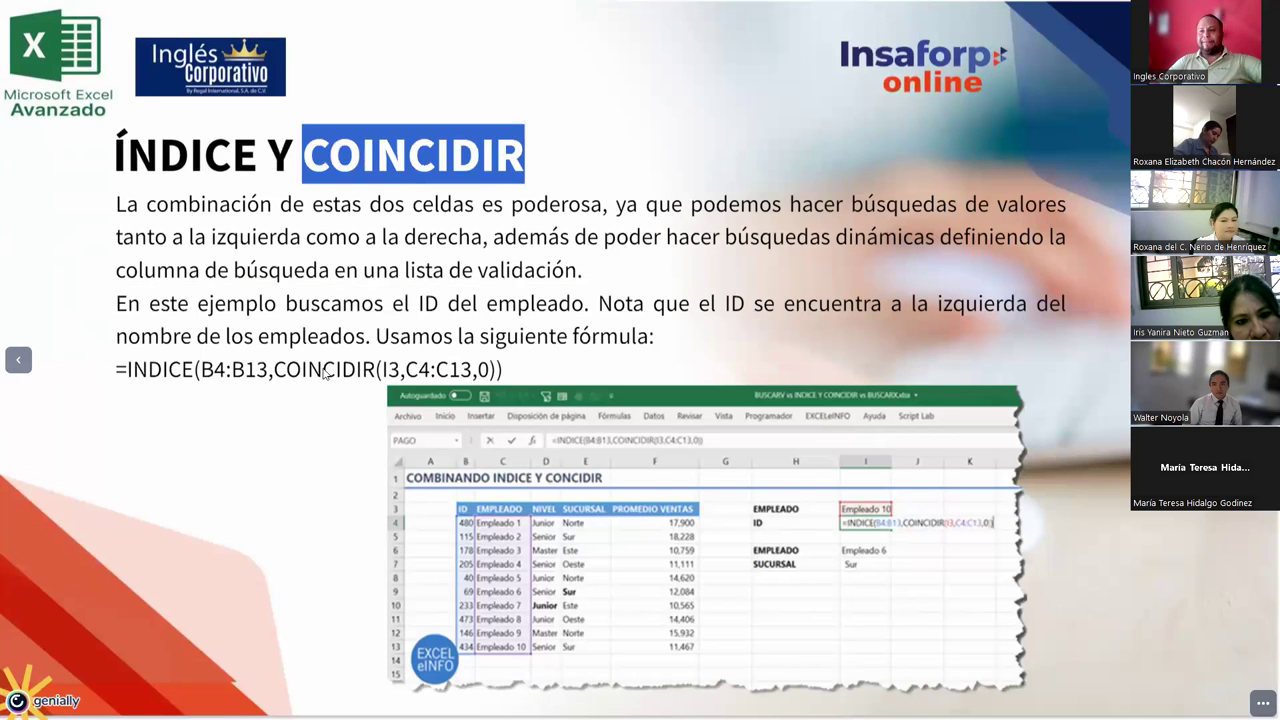
left_click(362, 155)
left_click_drag(118, 305, 460, 338)
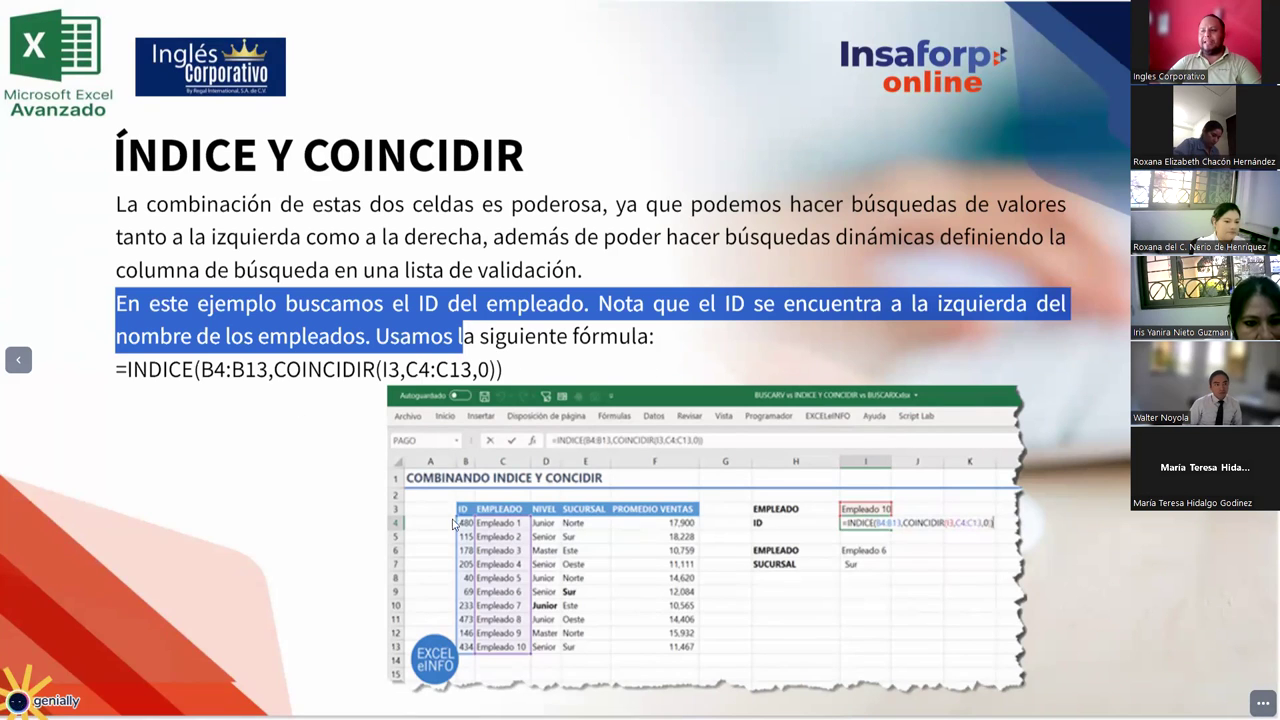
left_click(853, 479)
Step: Return to Excel, restore the window, and enter the header ID in A3
key("alt+Tab")
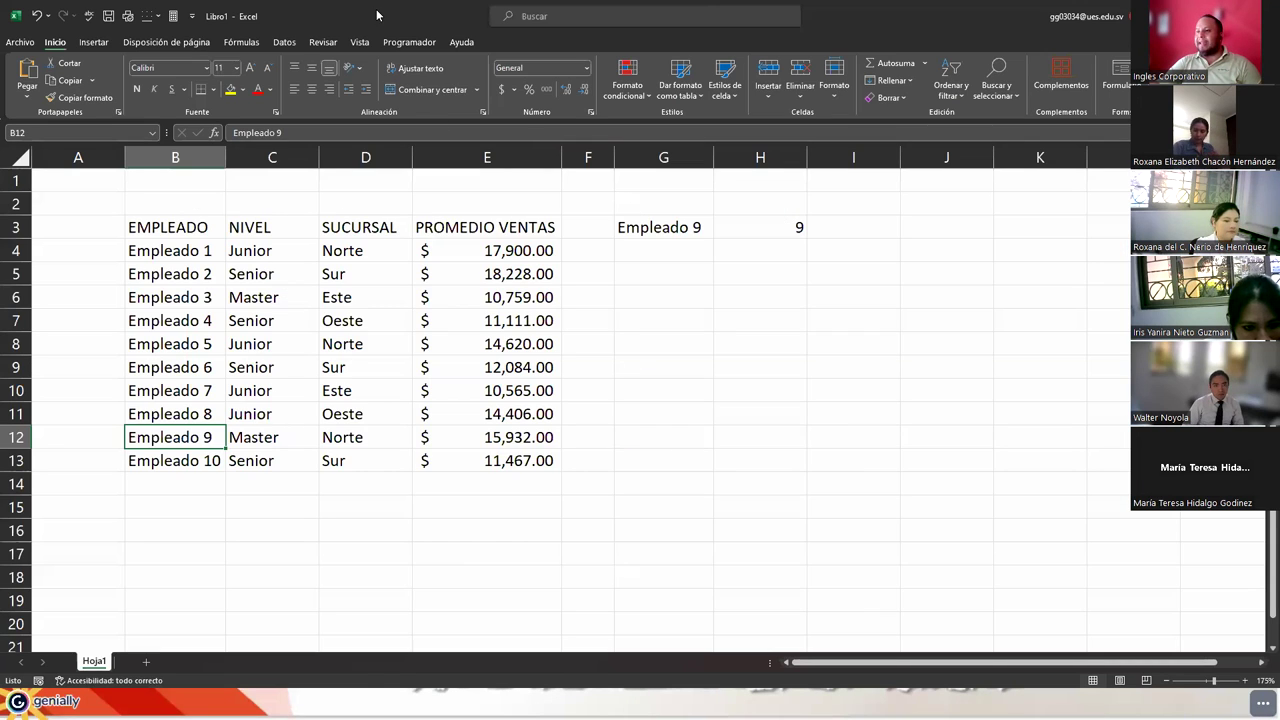
double_click(377, 14)
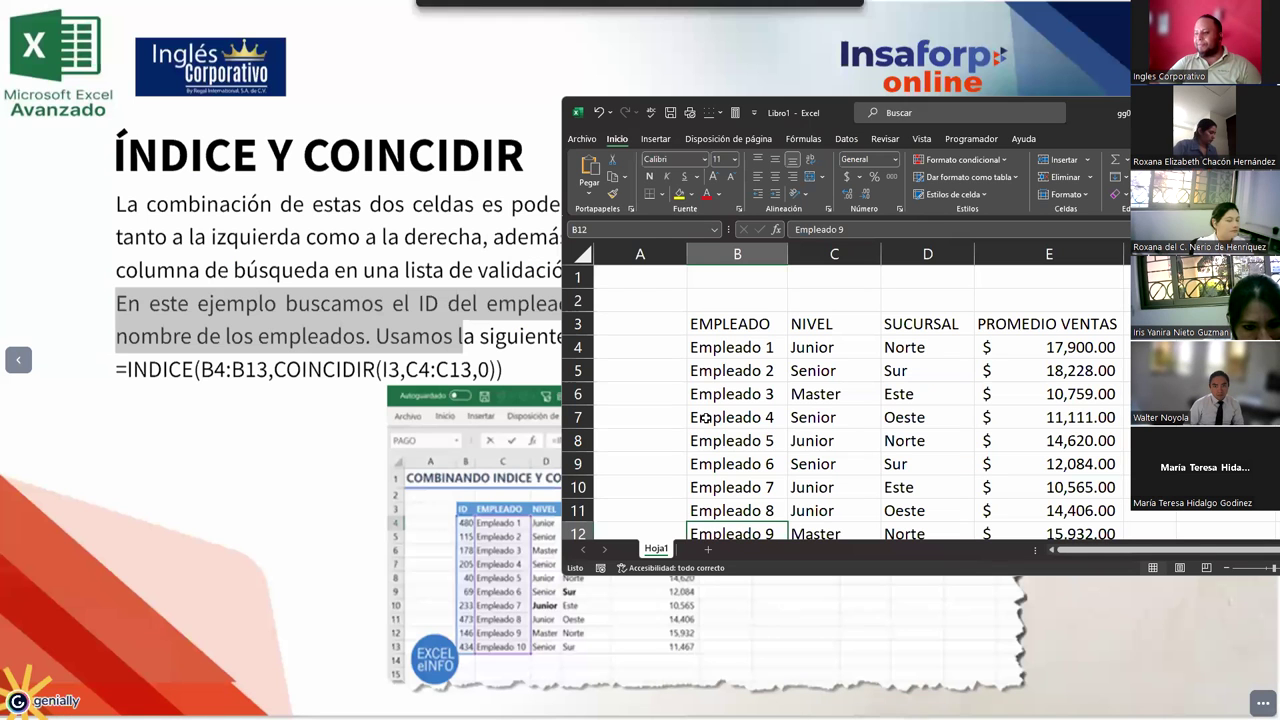
left_click(664, 328)
type("ID")
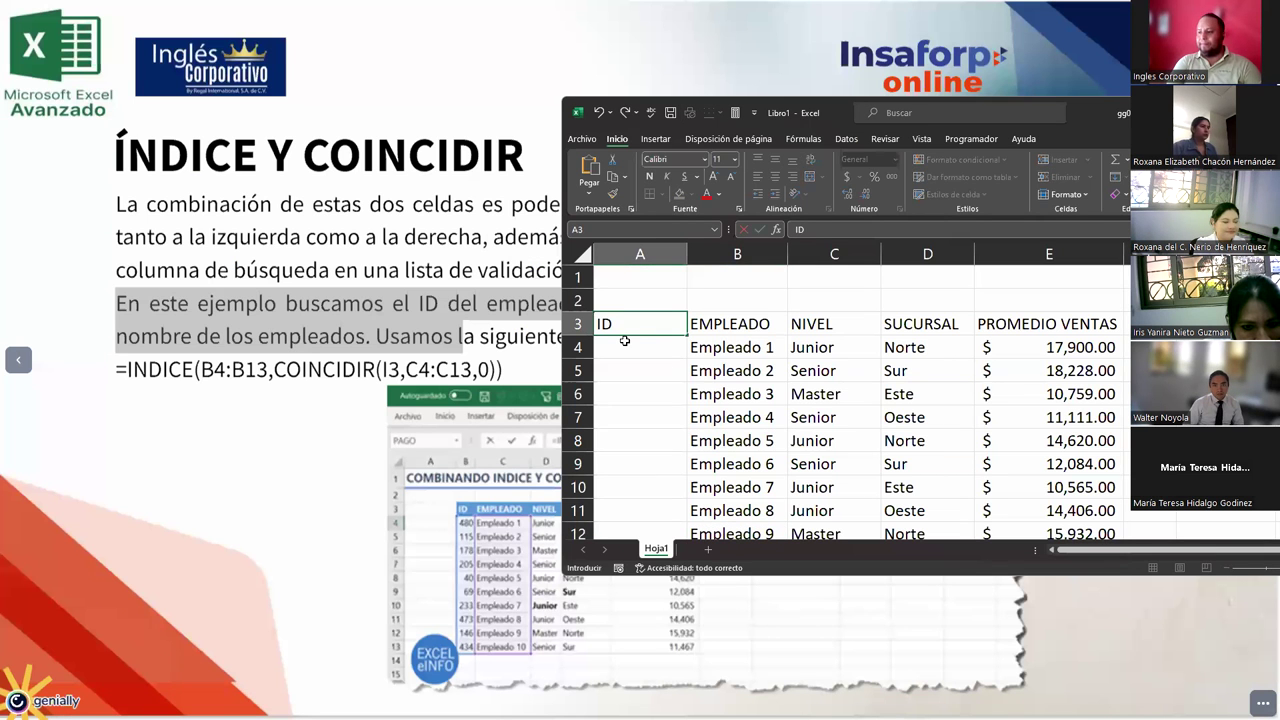
key("Return")
Step: Enter IDs 480, 115, 178, 205, 40, 69, 233, 473, 146, 434 in A4:A13
type("480")
key("Return")
type("115")
key("Return")
type("178")
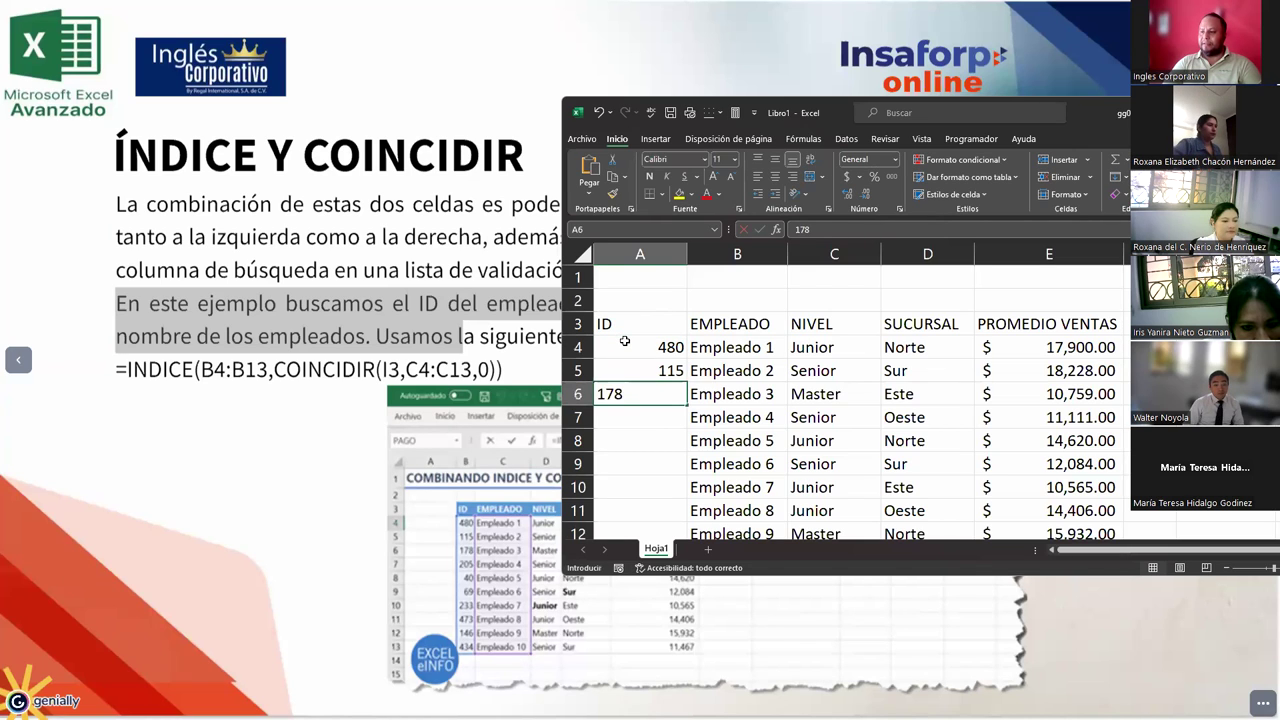
key("Return")
type("205")
key("Return")
type("40")
key("Return")
type("69")
key("Return")
type("233")
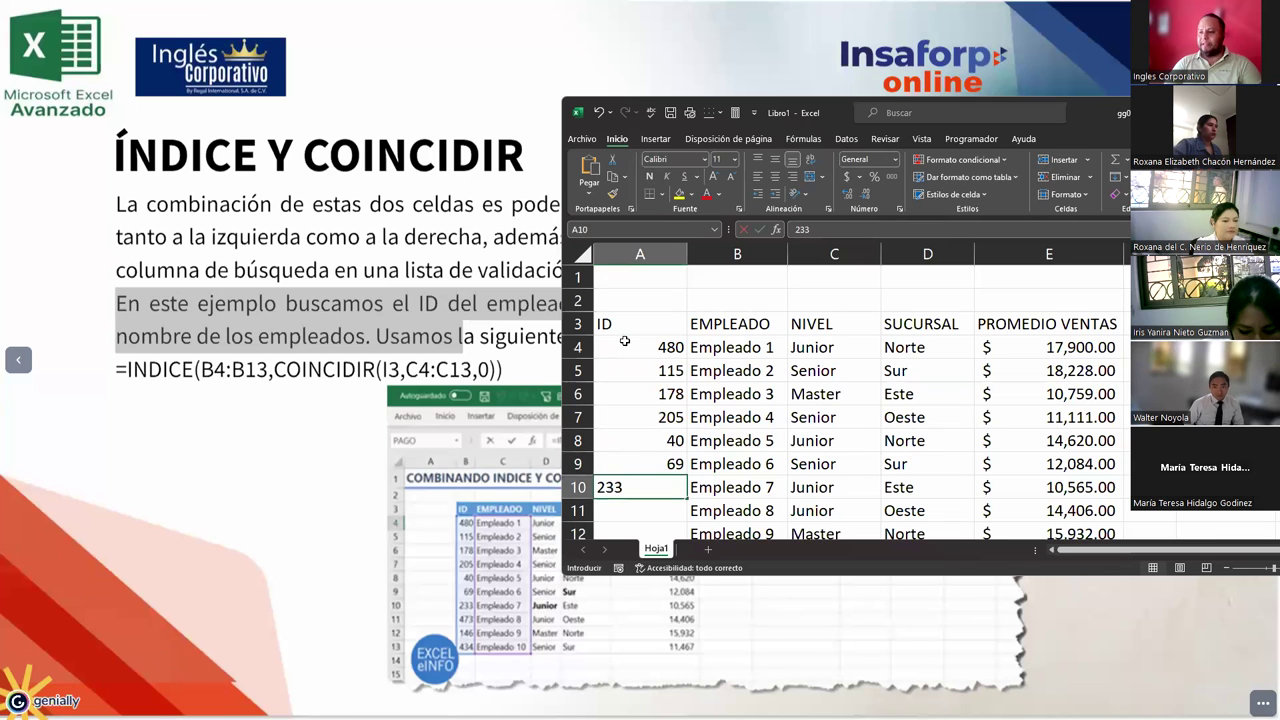
key("Return")
type("473")
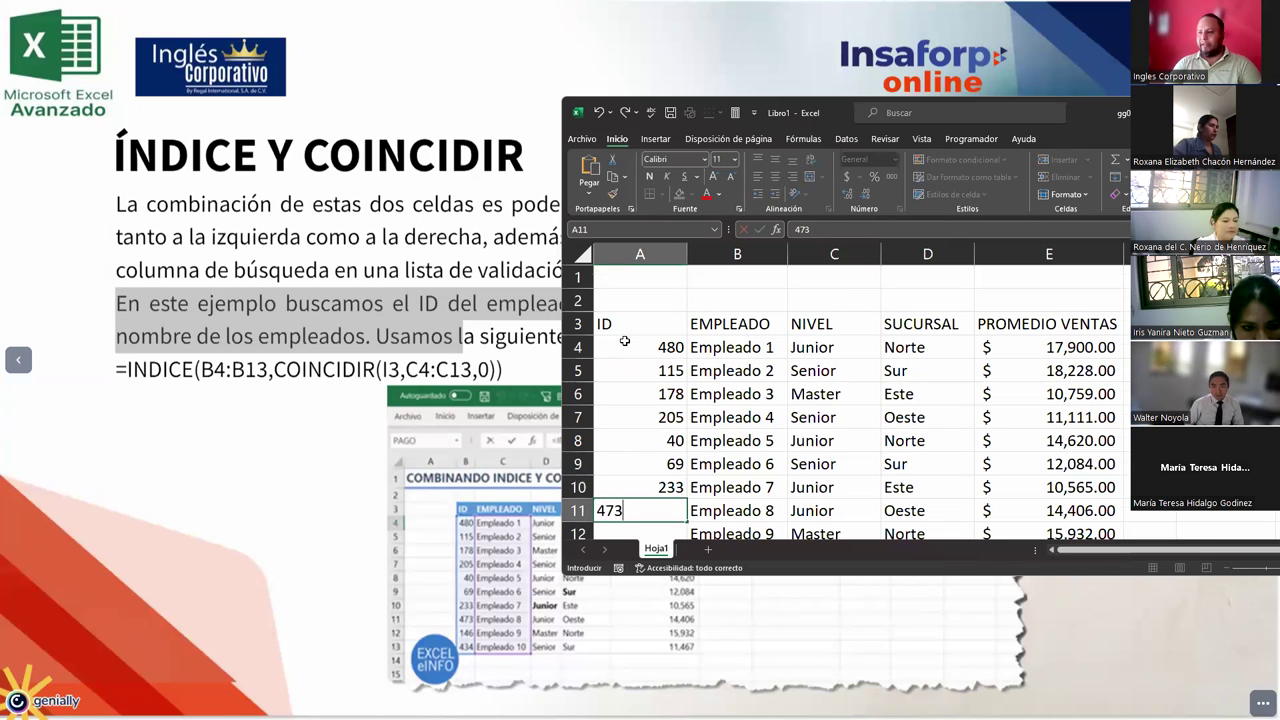
key("Return")
type("146")
key("Return")
type("434")
key("Return")
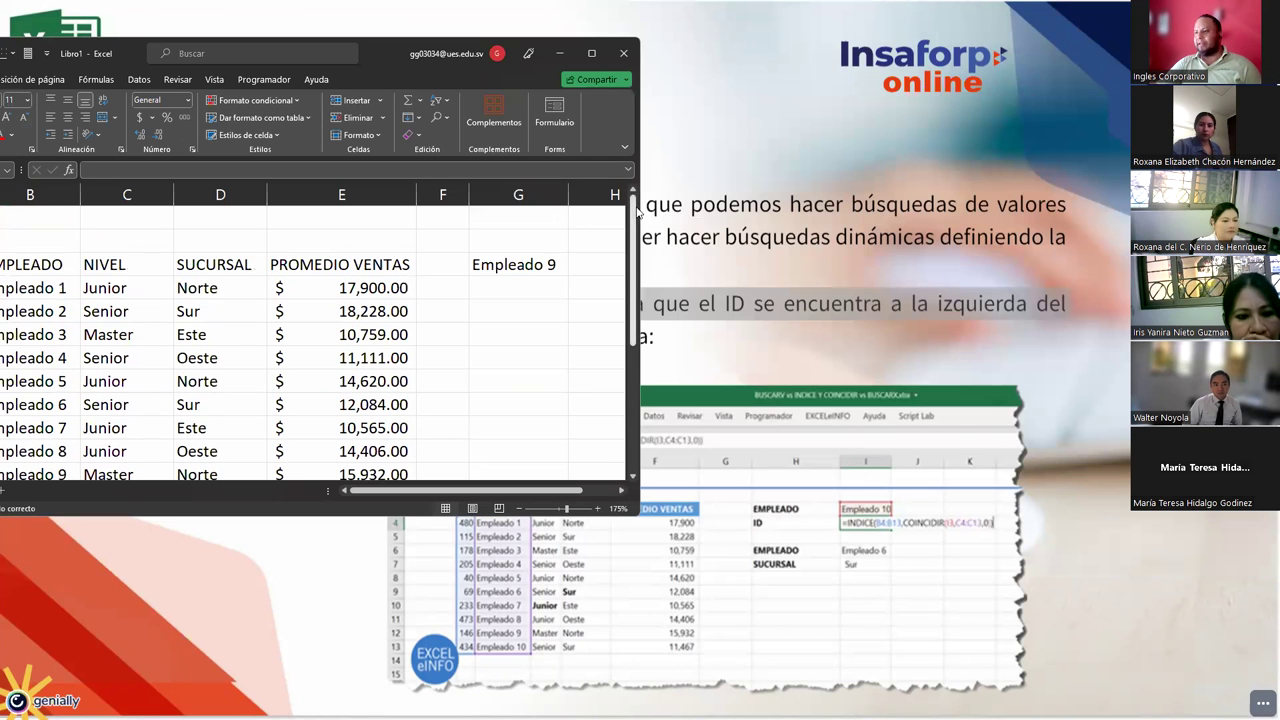
Step: Label G5 'Empleado' and G6 'ID', then maximize the Excel window
scroll(438, 270, "down", 2)
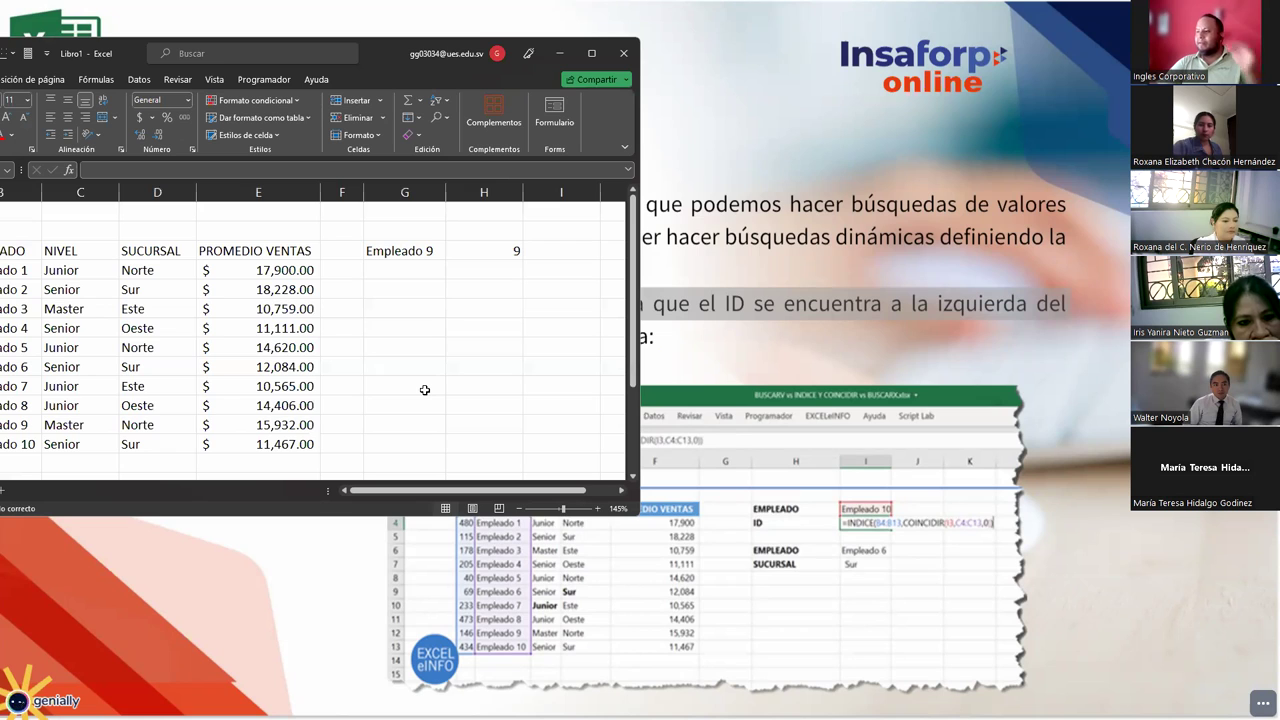
left_click(398, 289)
type("Empleado")
key("Return")
type("ID")
key("Tab")
key("Up")
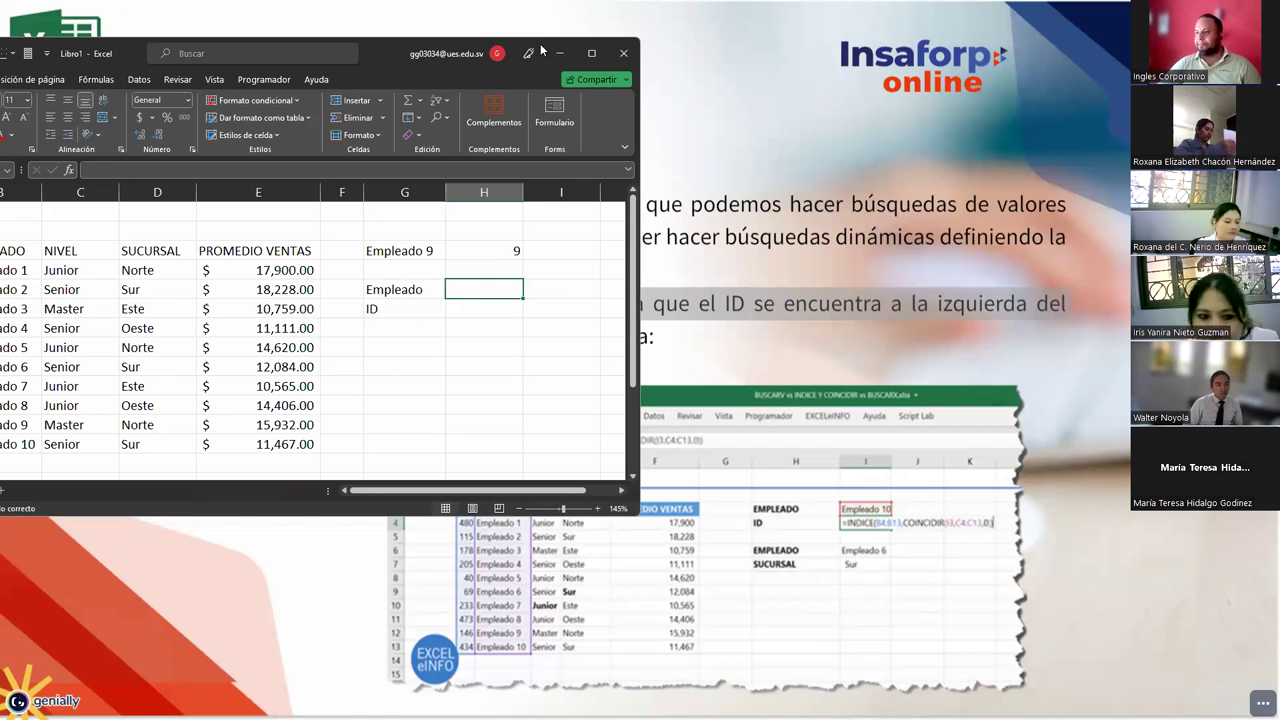
left_click(585, 52)
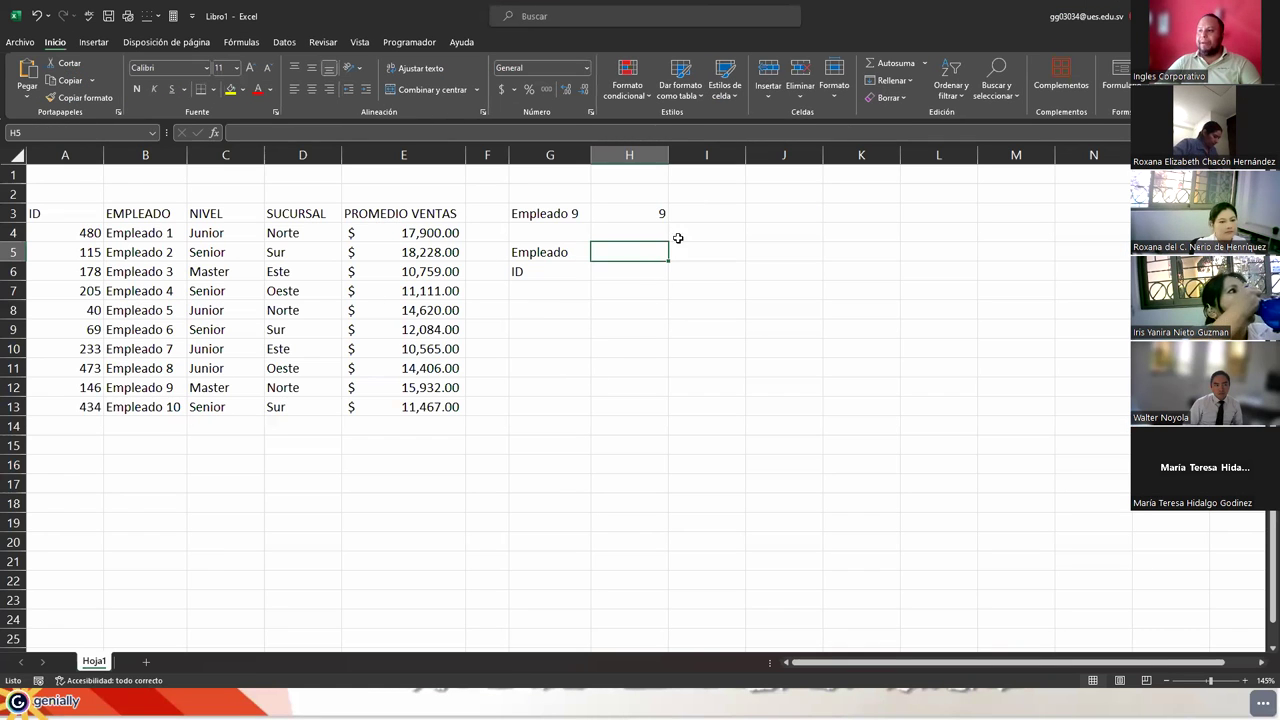
Step: Name the range B4:B13 EMPLEADOS and widen column H
left_click_drag(150, 235, 150, 408)
type("E")
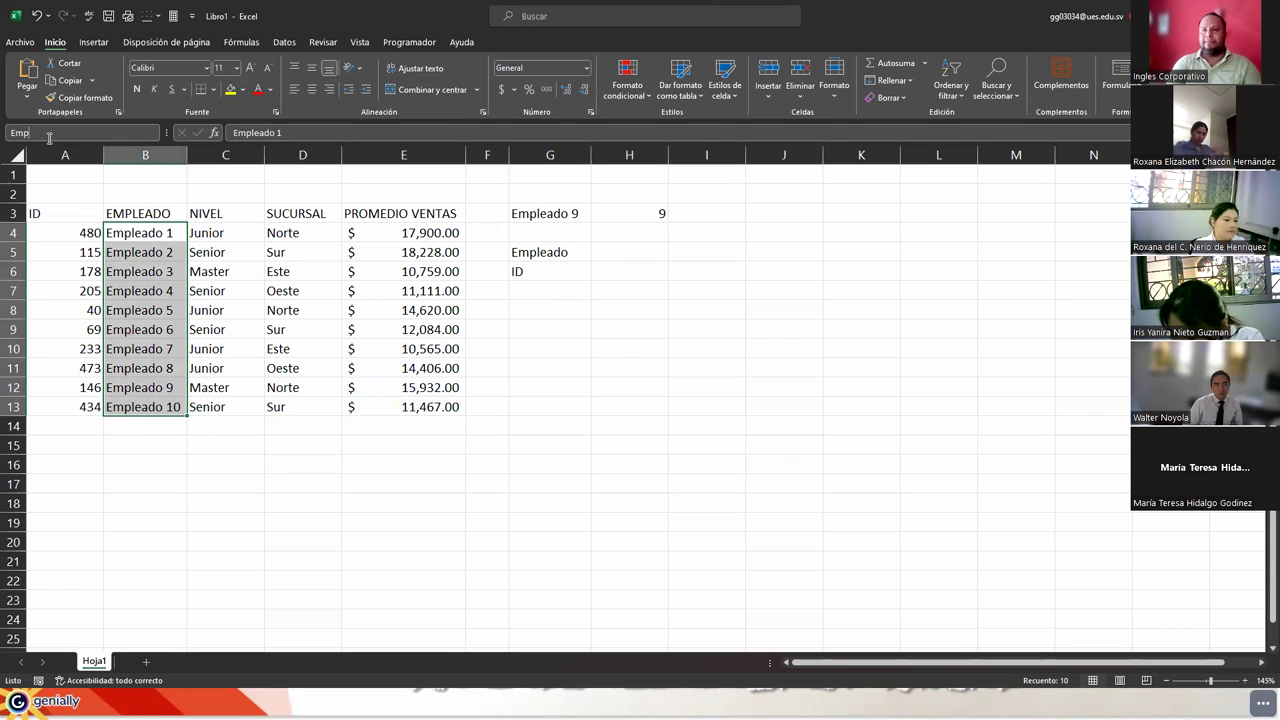
type("MPLEADOS")
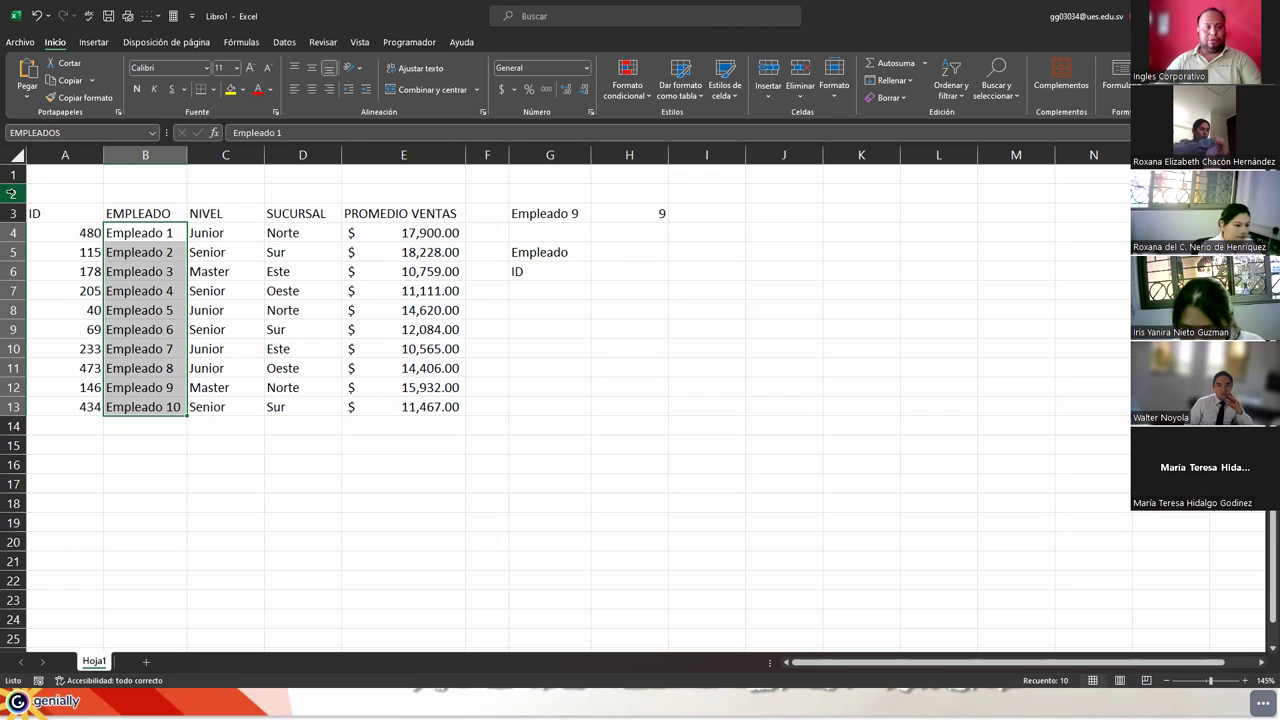
left_click(627, 252)
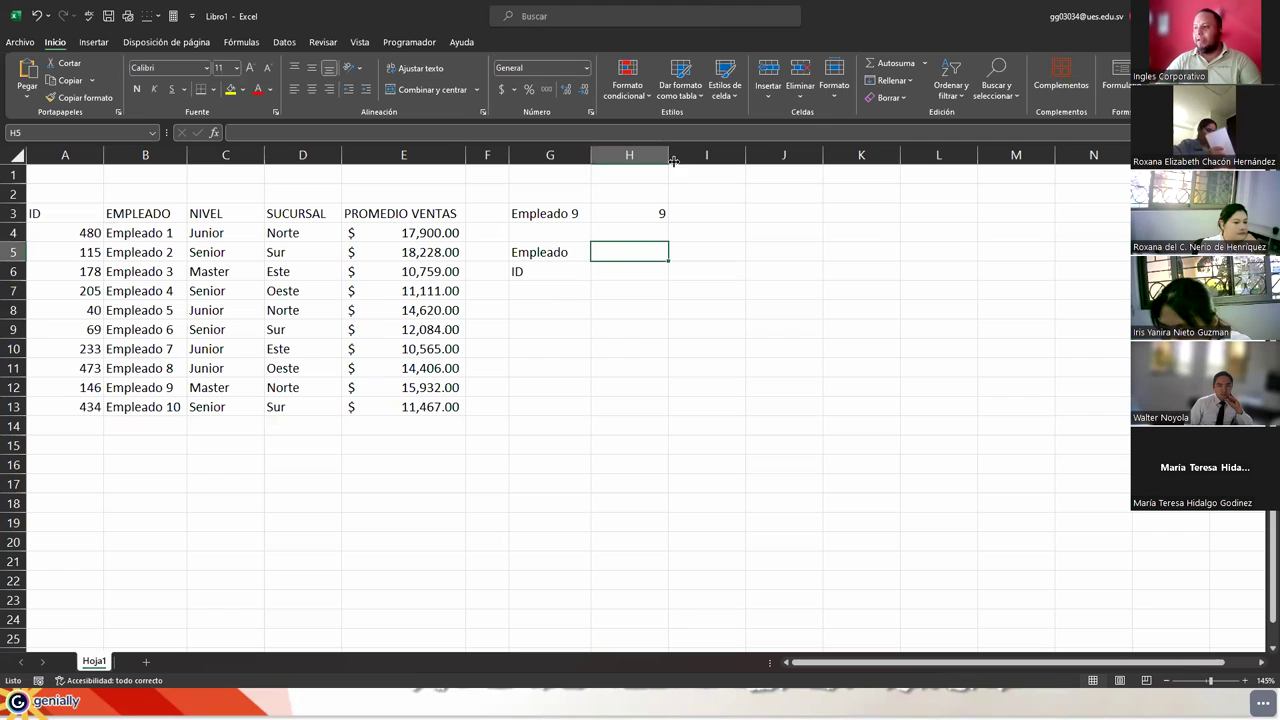
left_click_drag(668, 155, 716, 155)
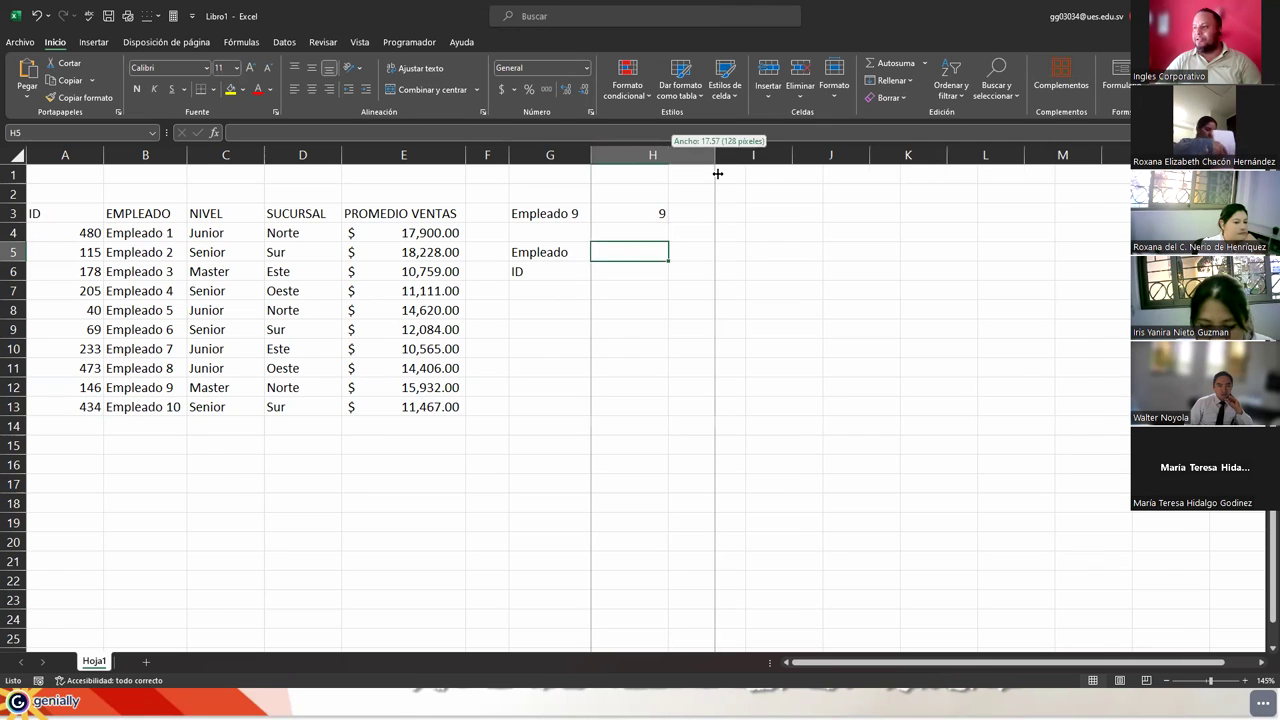
Step: Give H5 a Lista data validation with source =EMPLEADOS
left_click(284, 42)
left_click(737, 80)
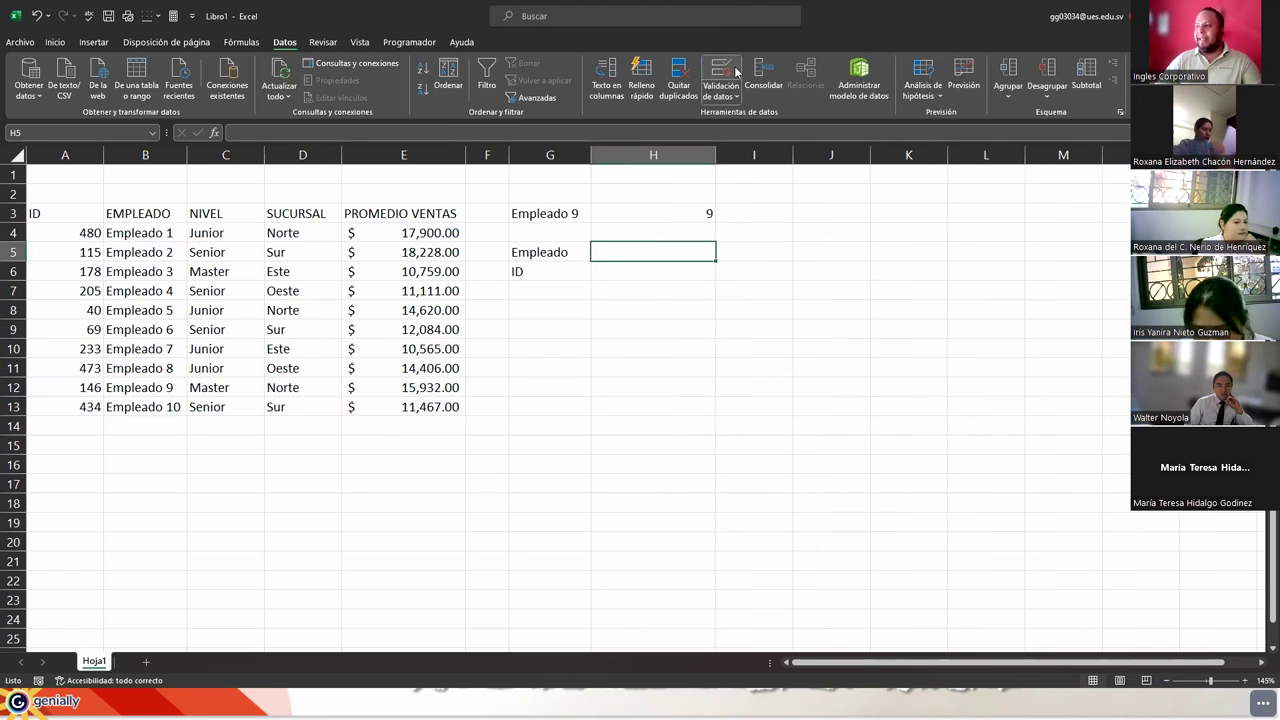
left_click(641, 285)
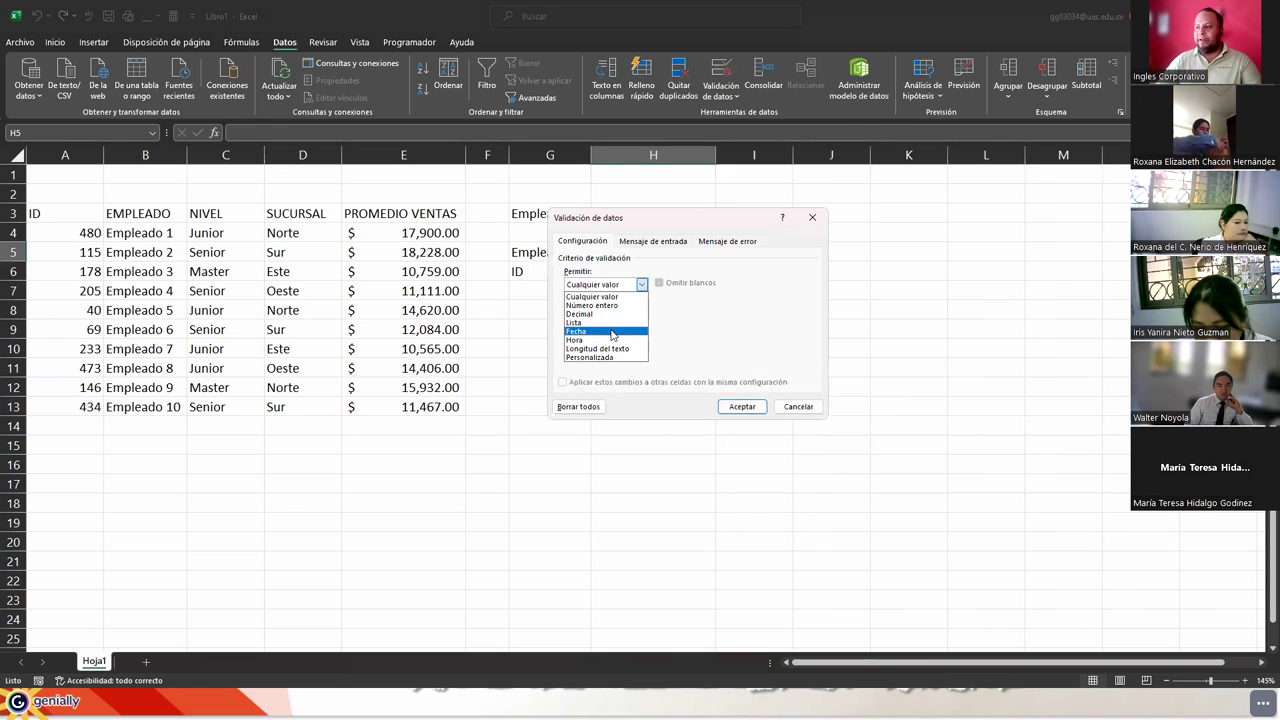
left_click(613, 328)
left_click(610, 338)
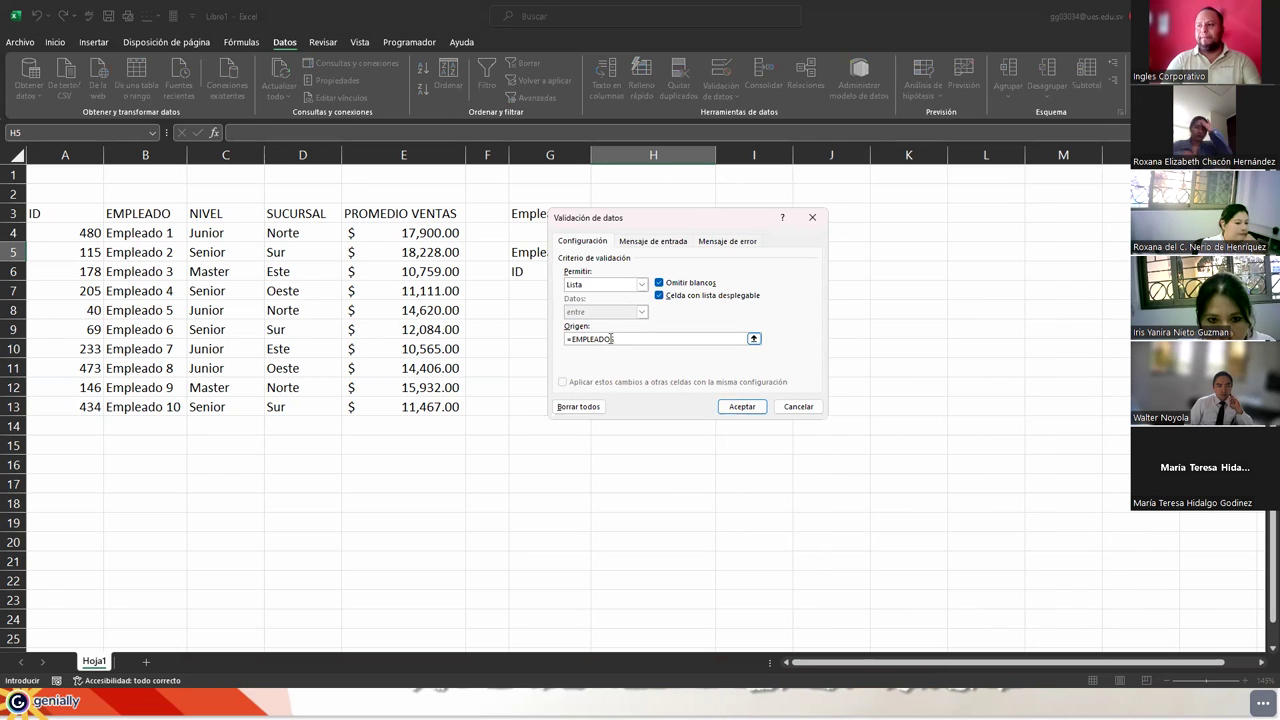
key("Return")
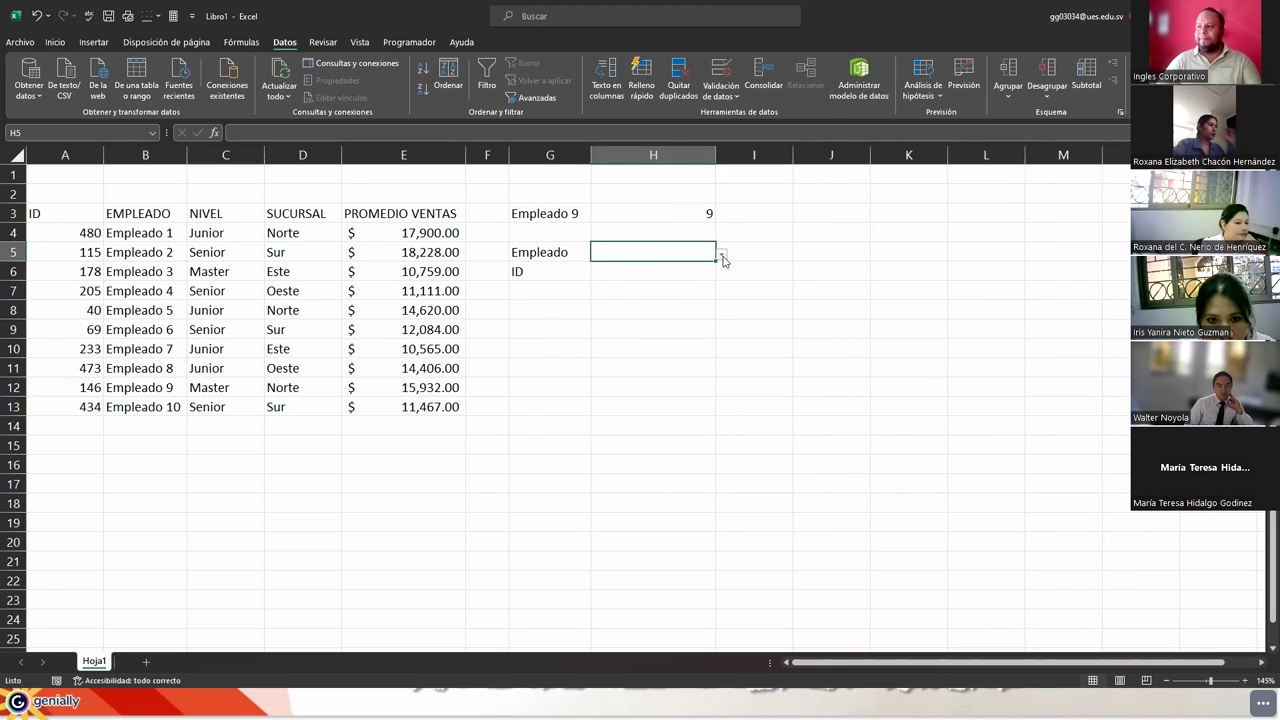
Step: Test H5's employee dropdown by picking a name from the list
left_click(721, 256)
scroll(680, 300, "down", 1)
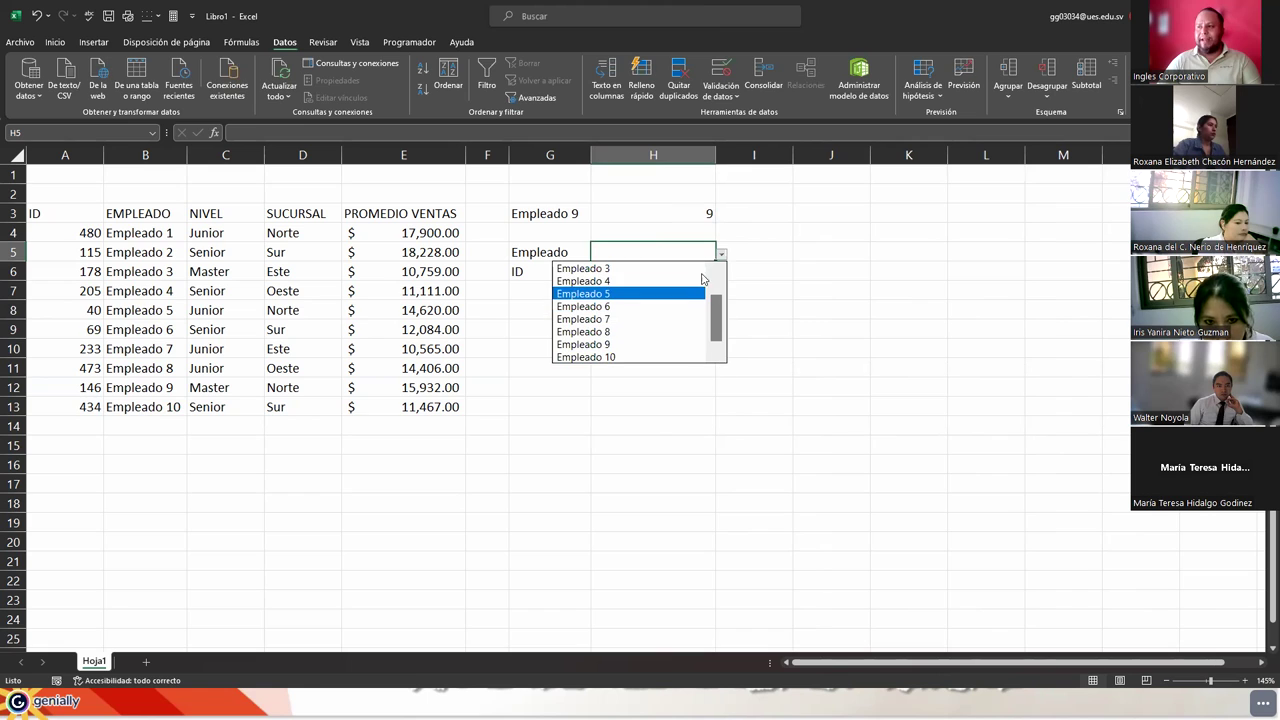
left_click(600, 268)
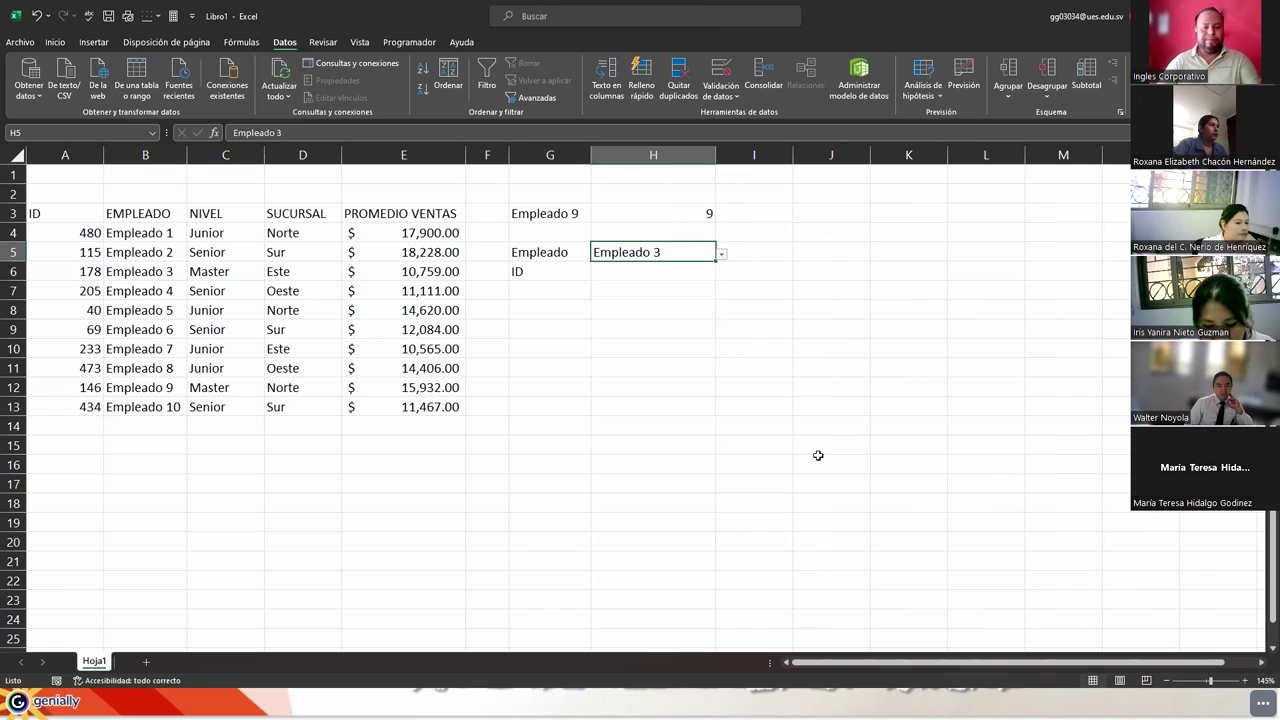
left_click(552, 267)
left_click(637, 255)
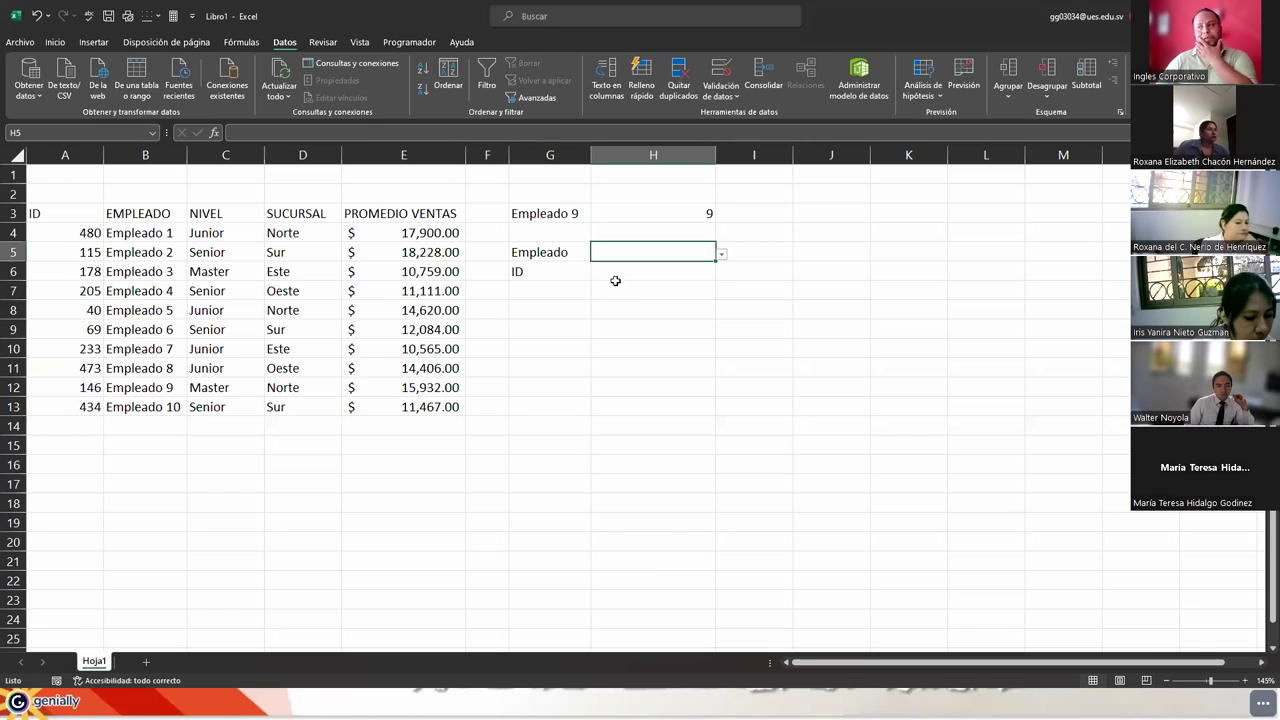
left_click(611, 267)
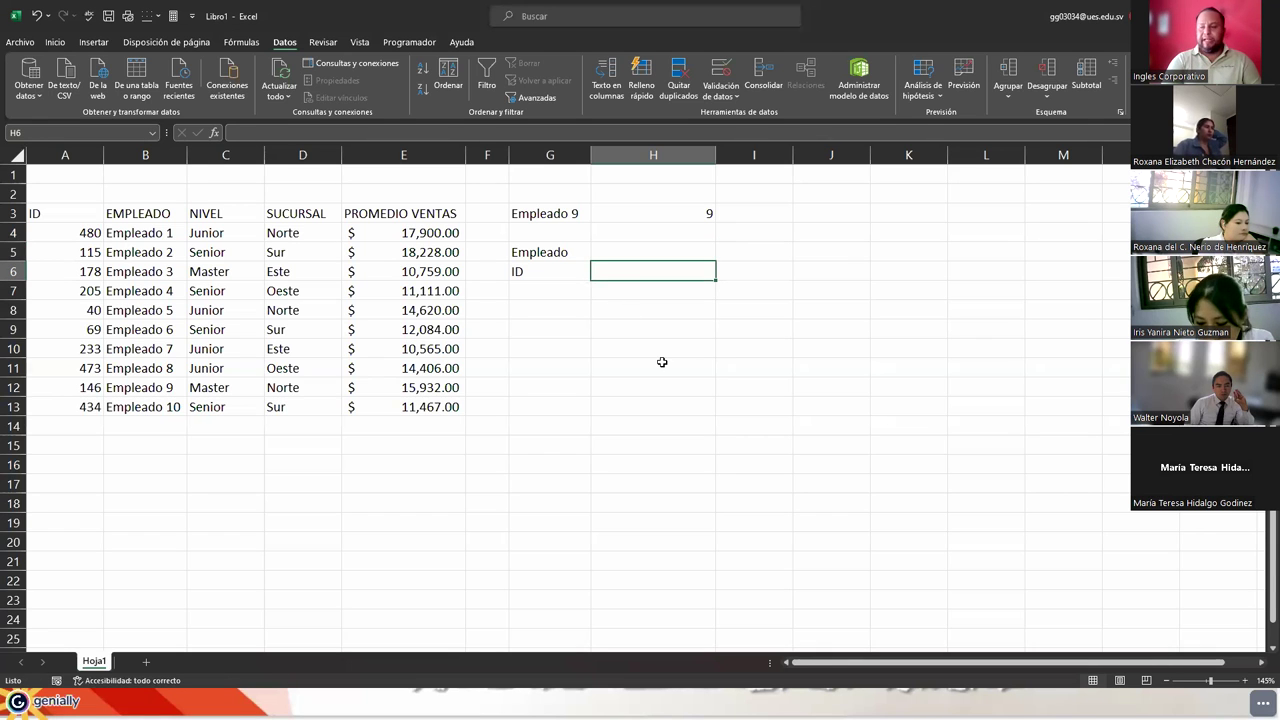
Step: Begin H6's formula with =INDICE( using the function autocomplete
type("=")
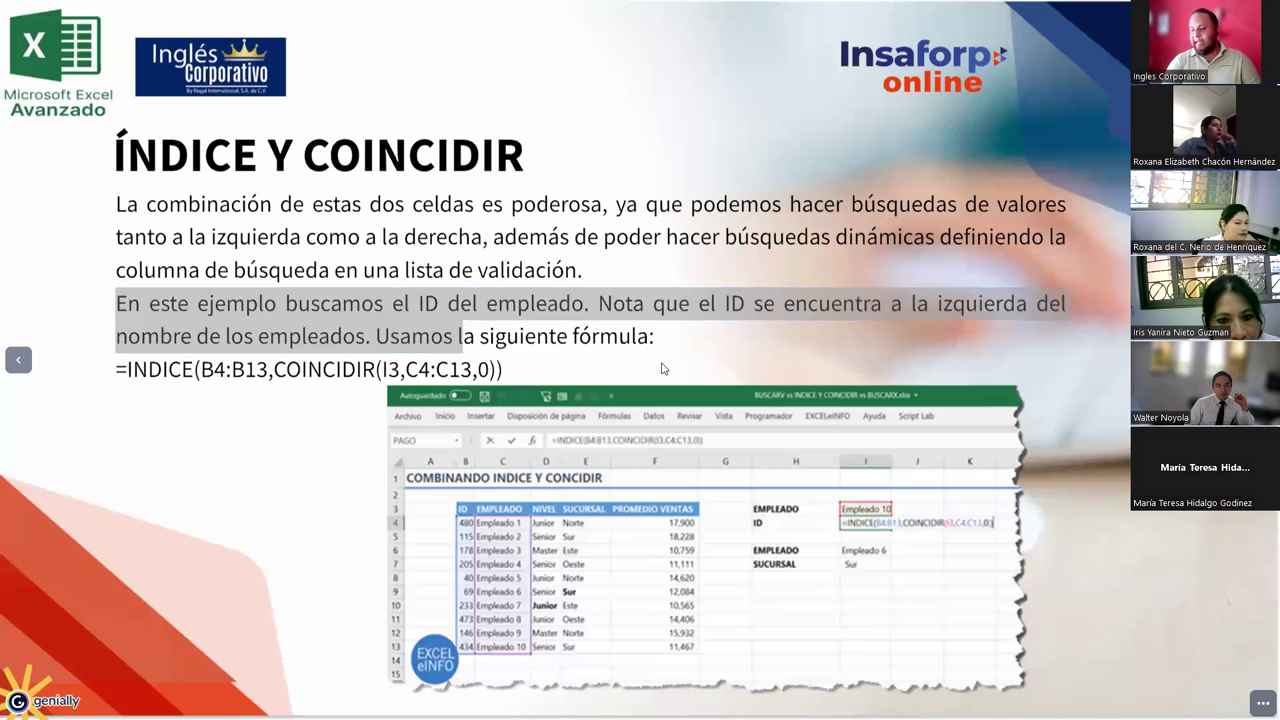
type("O")
key("BackSpace")
type("INDIC")
key("Tab")
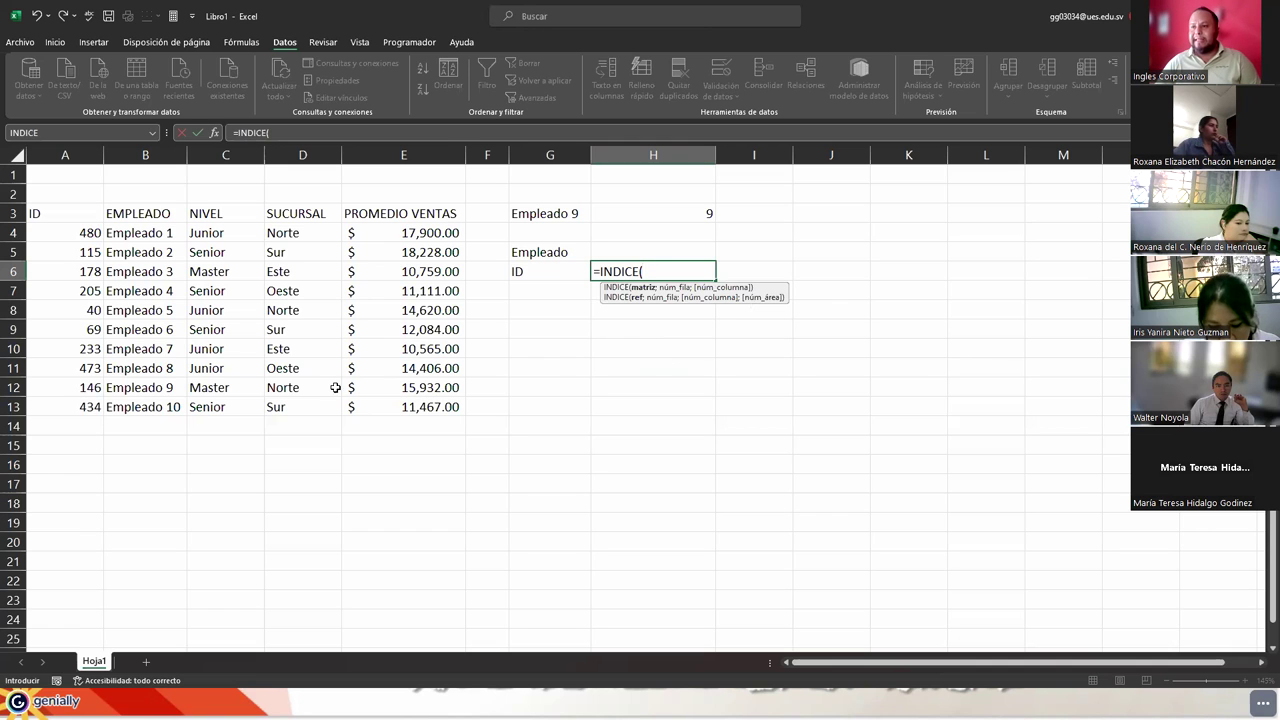
Step: Set A4:E13 as INDICE's range and nest a COINCIDIR function inside it
left_click_drag(74, 235, 390, 402)
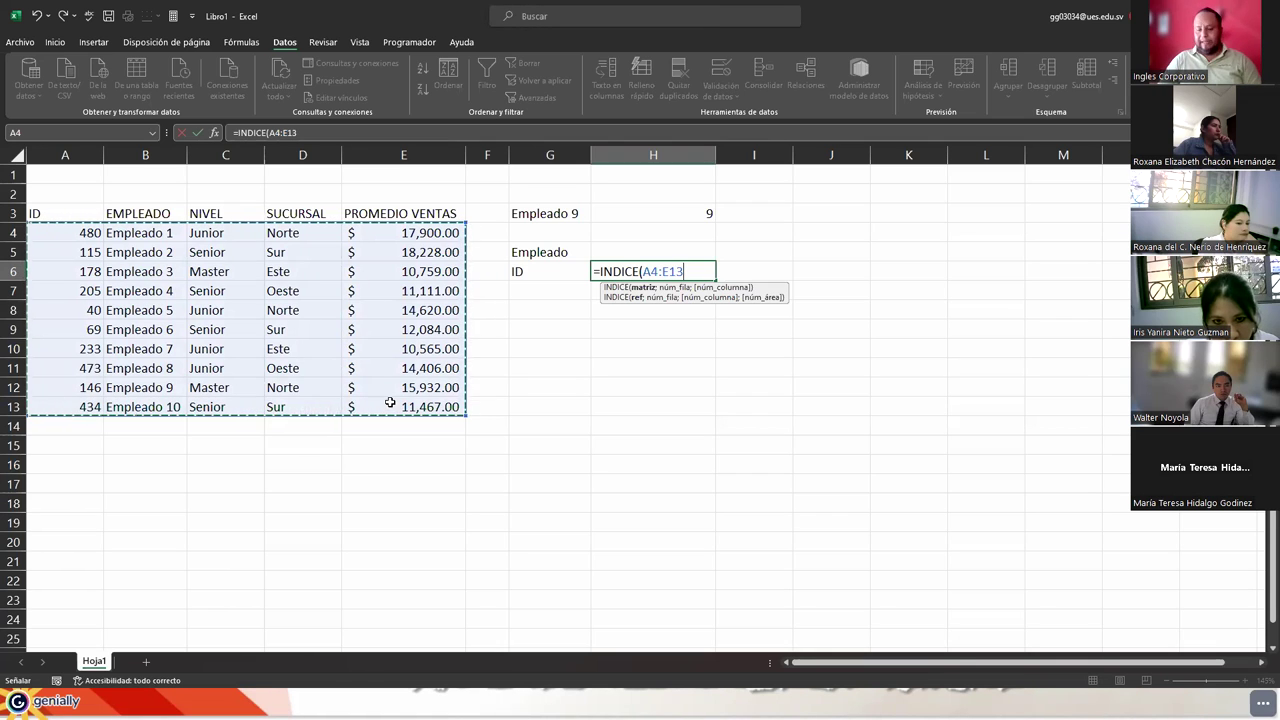
type(";")
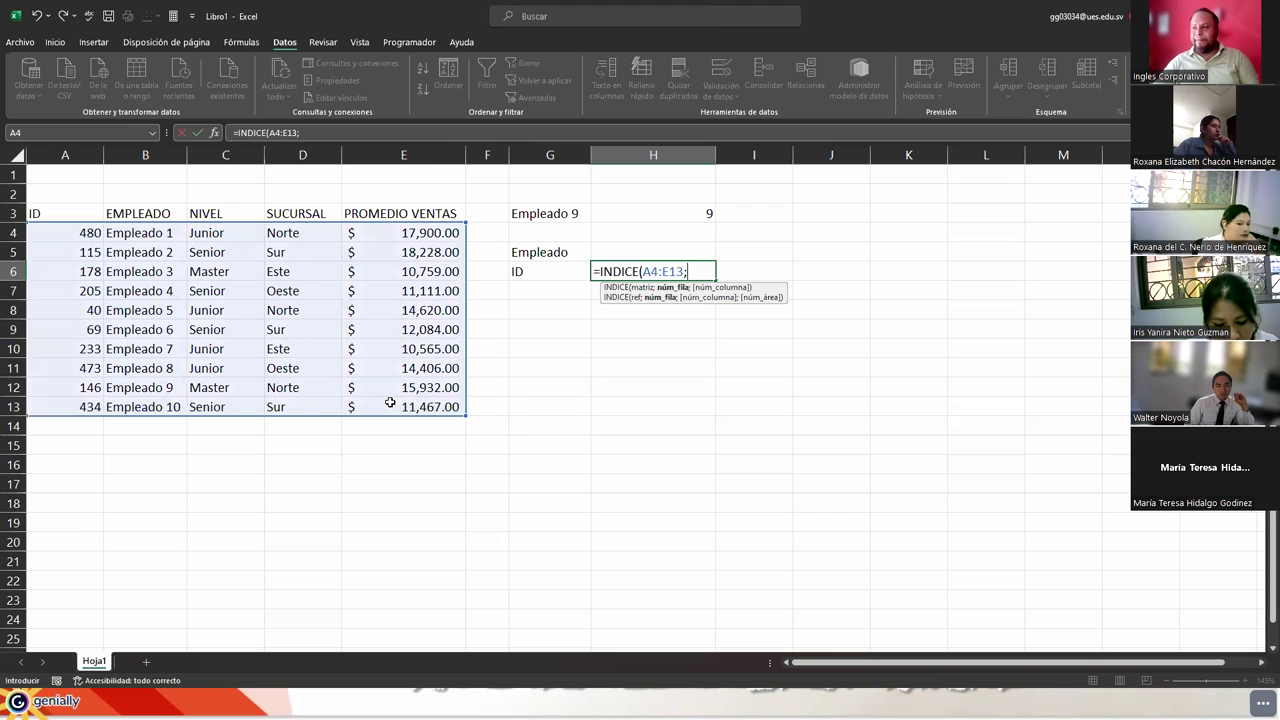
key("alt+Tab")
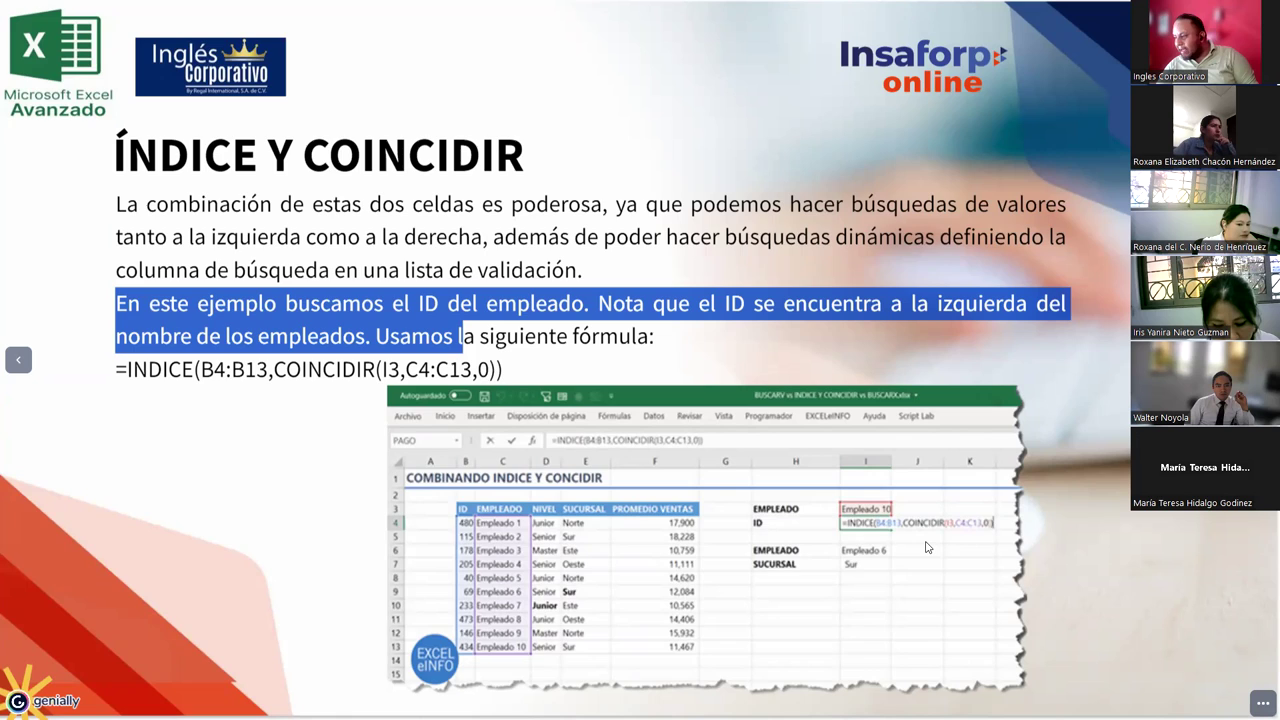
key("alt+Tab")
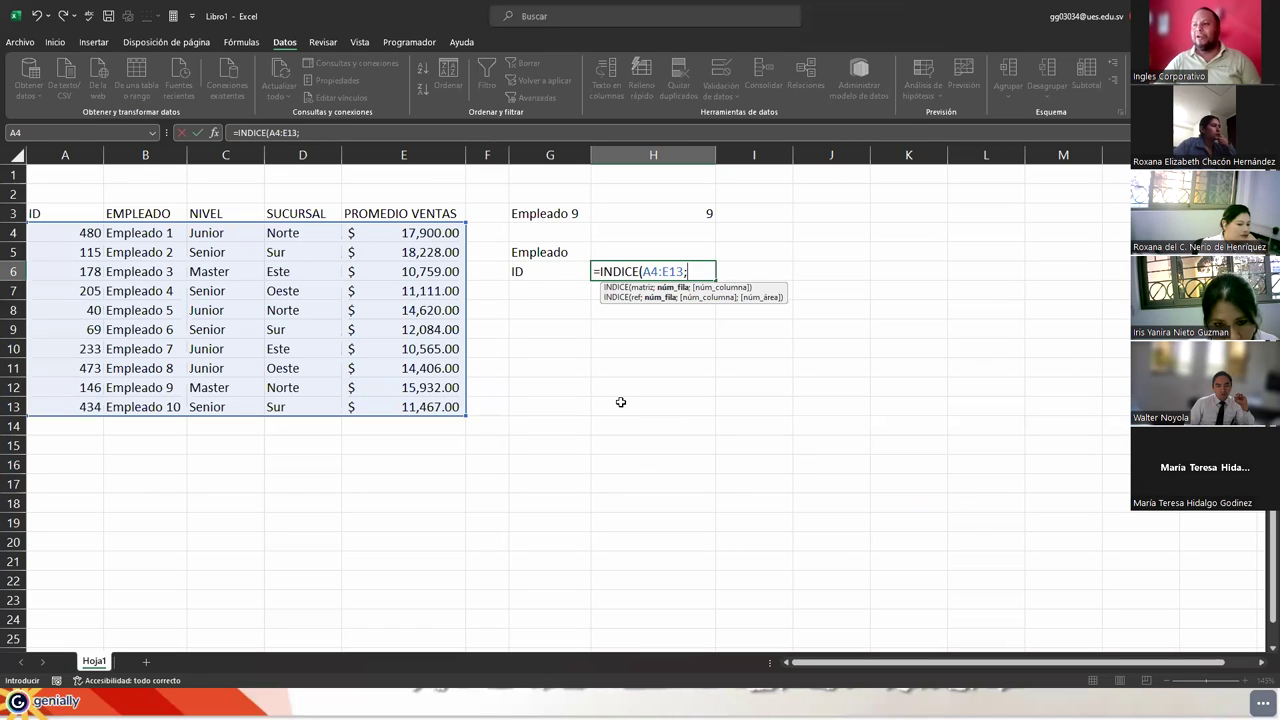
type("coin")
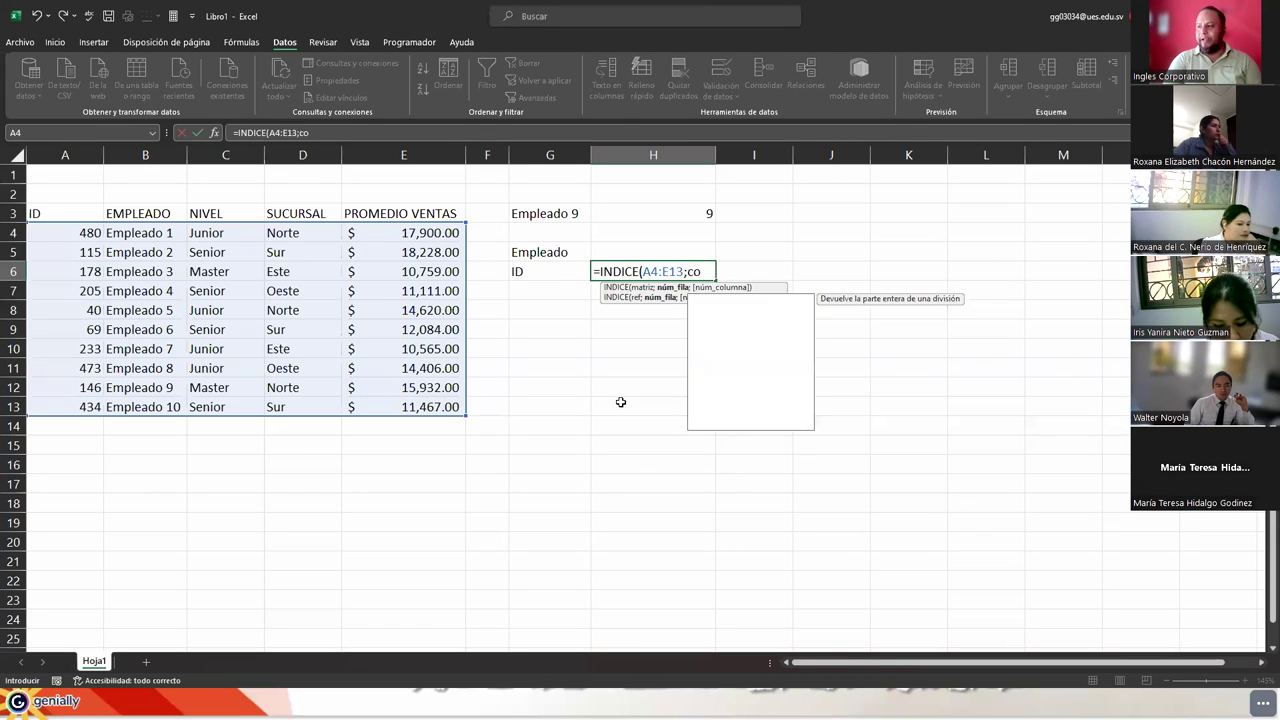
key("Tab")
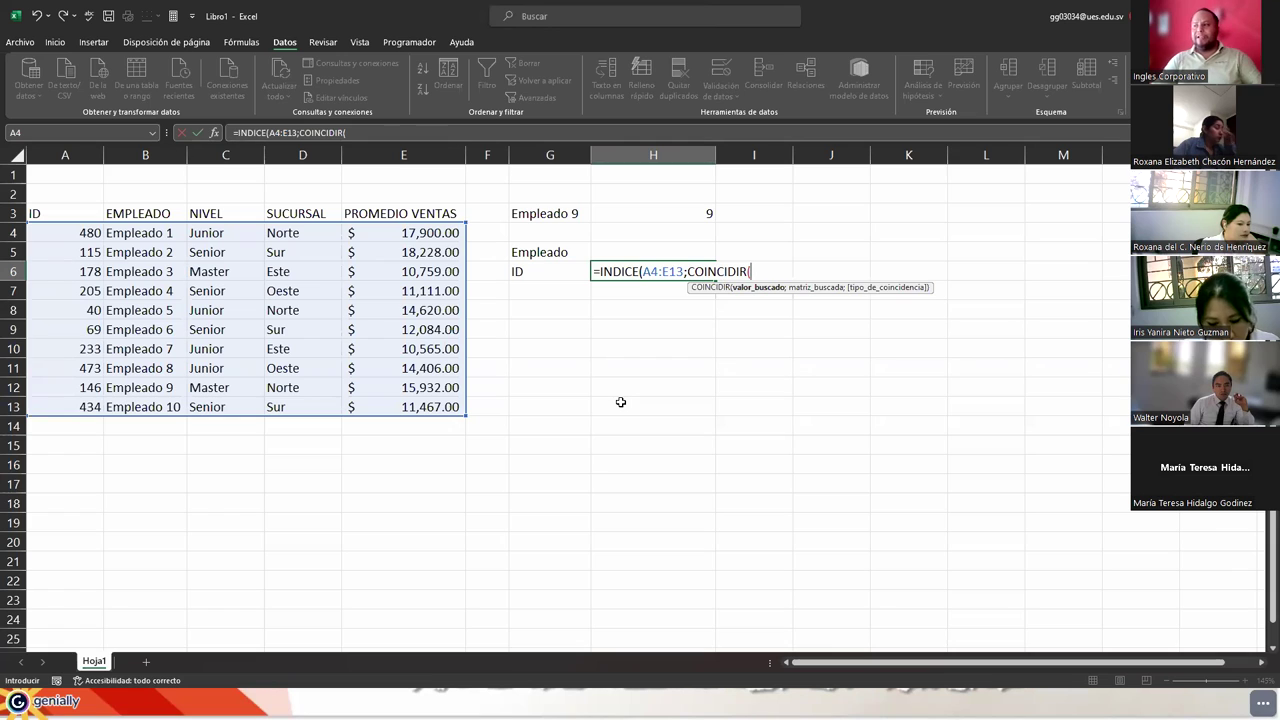
Step: Give COINCIDIR lookup value H5, checking the example slide for the search range
left_click(635, 251)
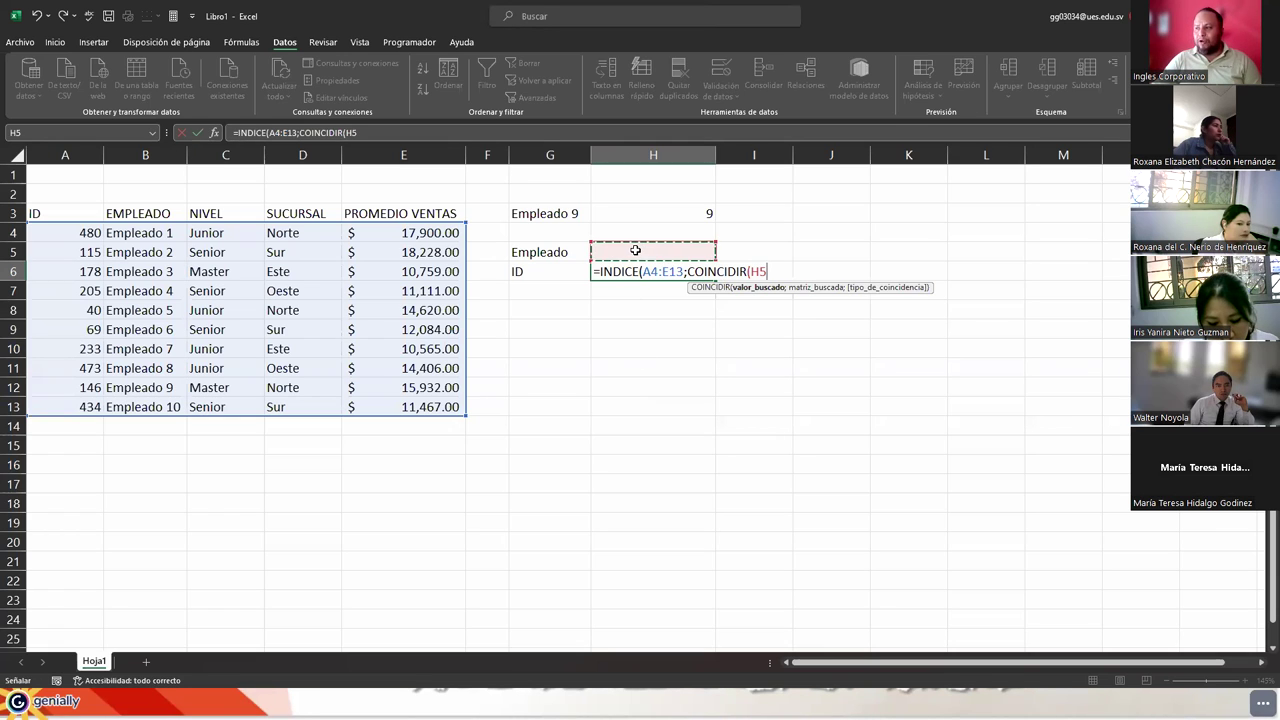
type(";")
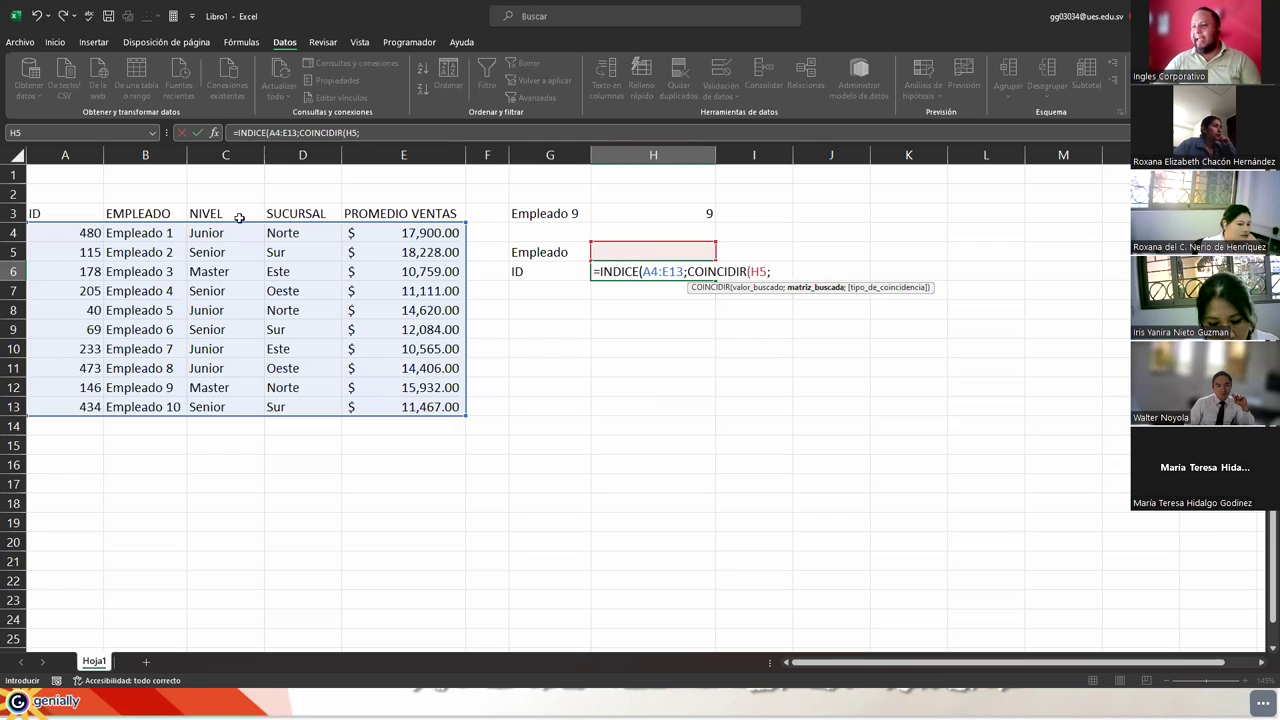
left_click_drag(64, 239, 419, 407)
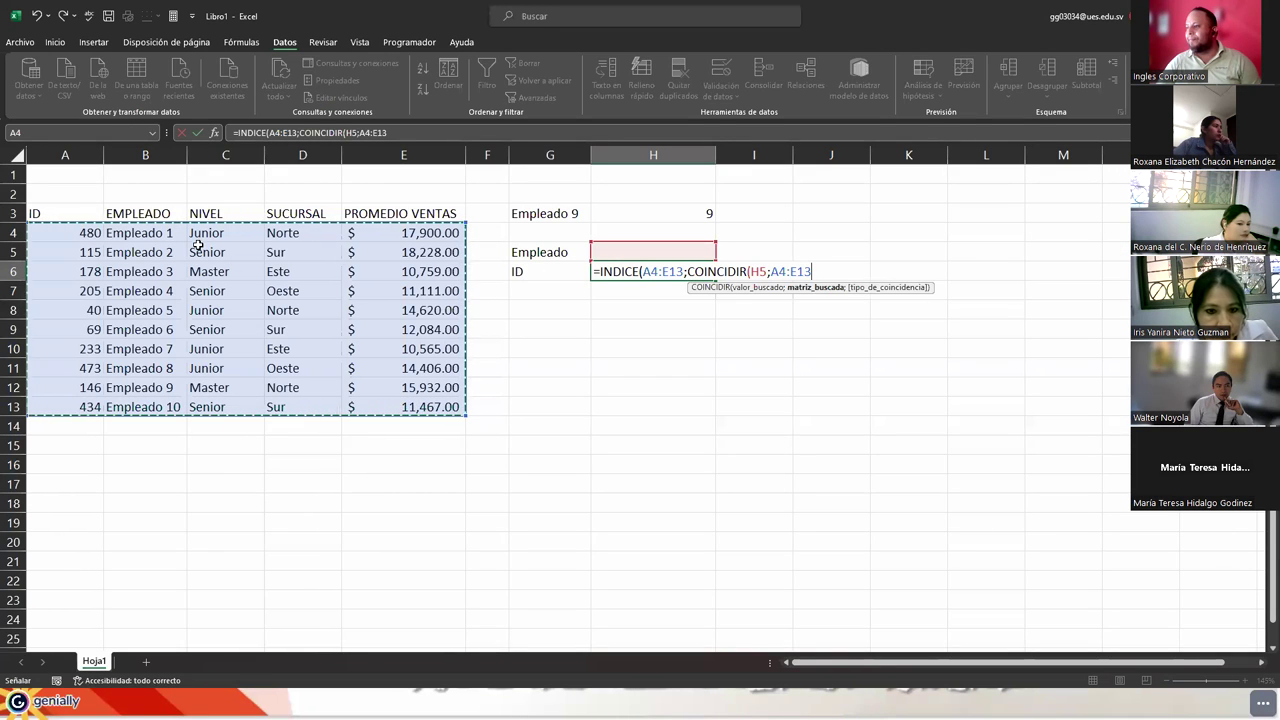
key("shift+Up")
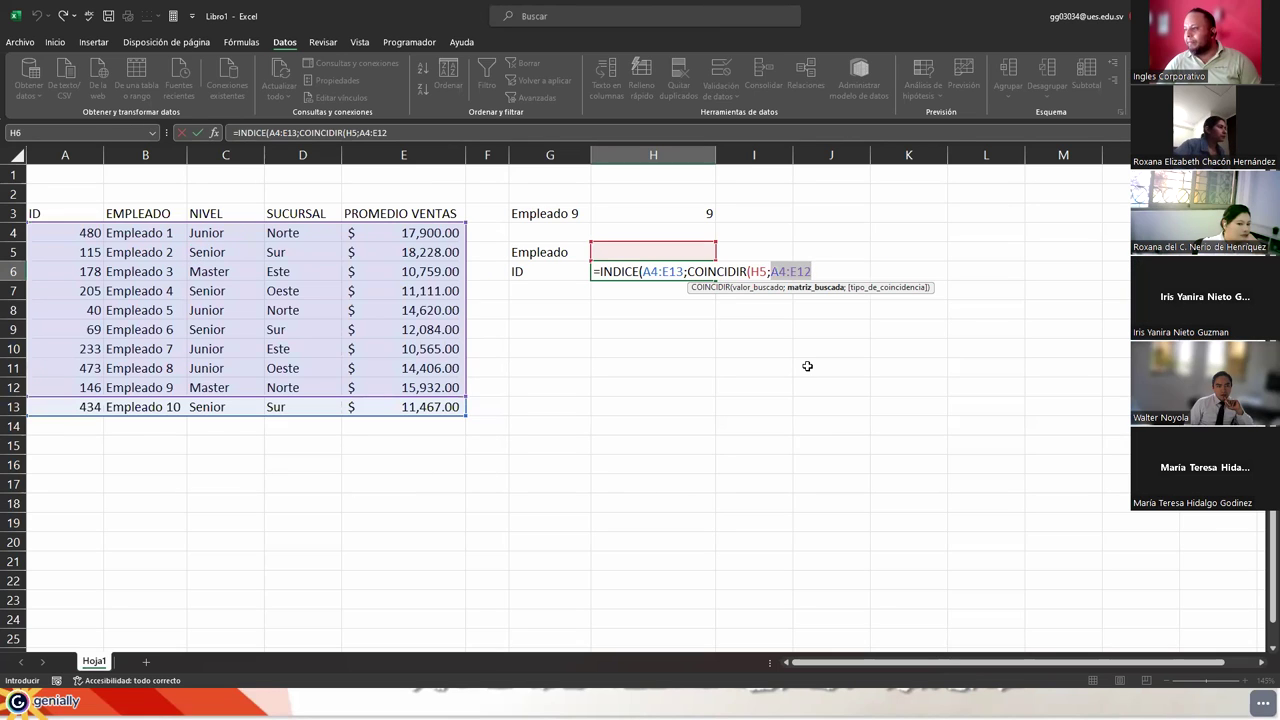
key("shift+Down")
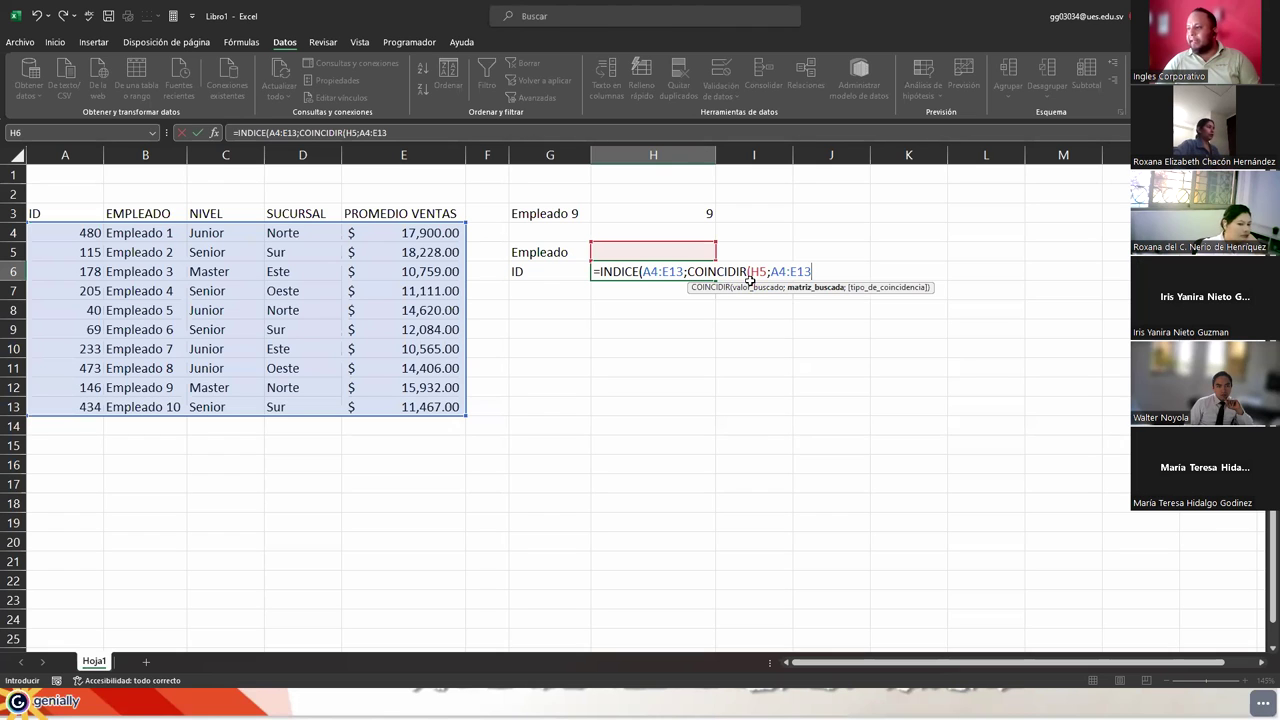
key("alt")
key("alt+Tab")
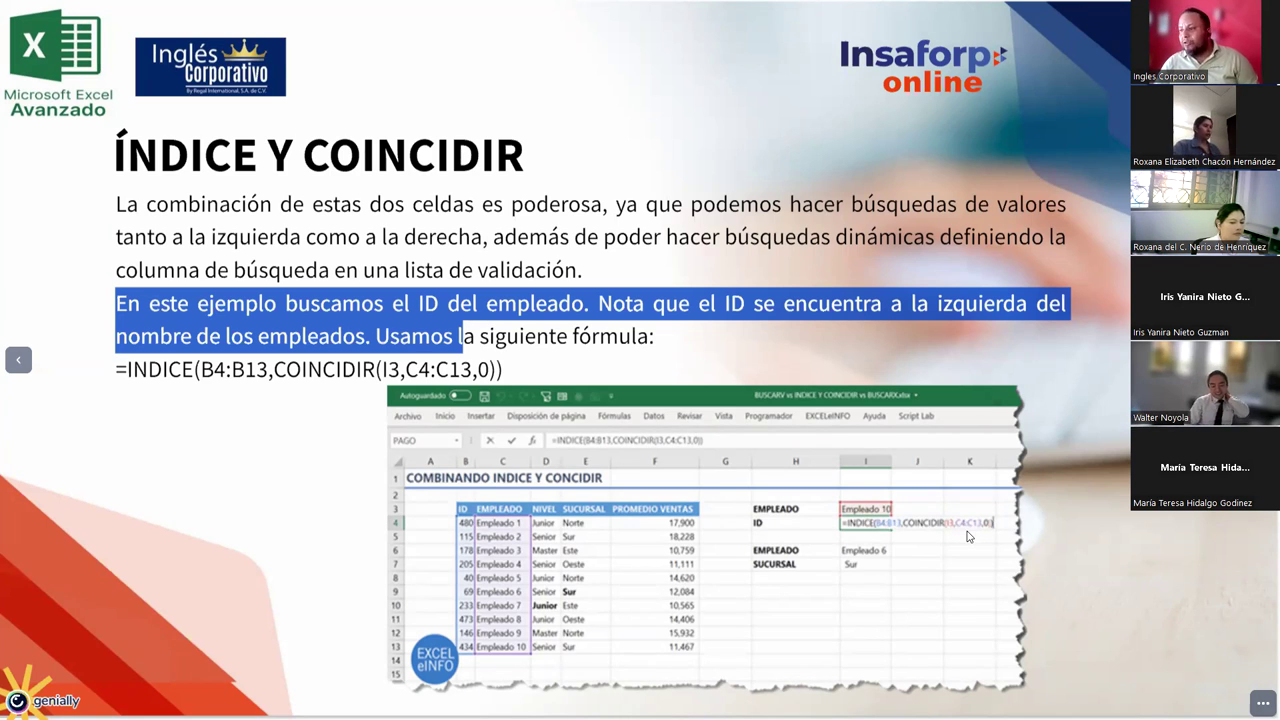
key("alt+Tab")
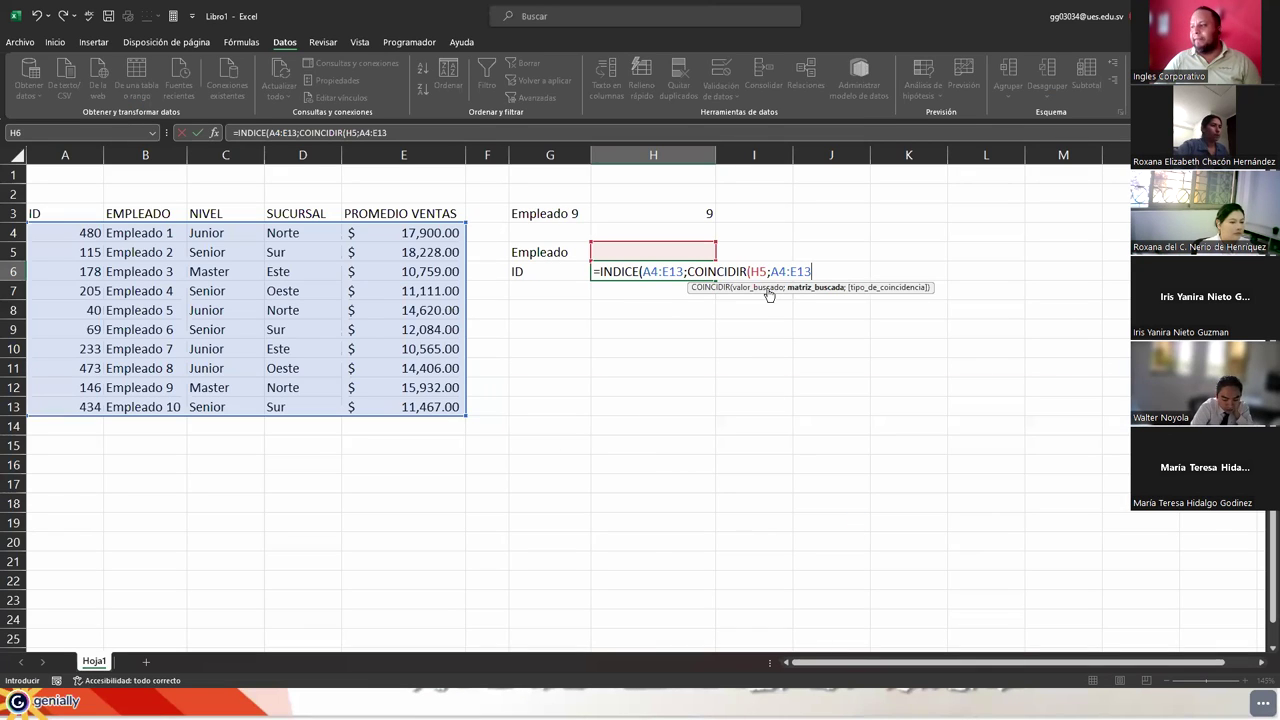
Step: Complete =INDICE(A4:E13;COINCIDIR(H5;EMPLEADOS;0);1) in H6 with exact match
left_click_drag(771, 272, 812, 273)
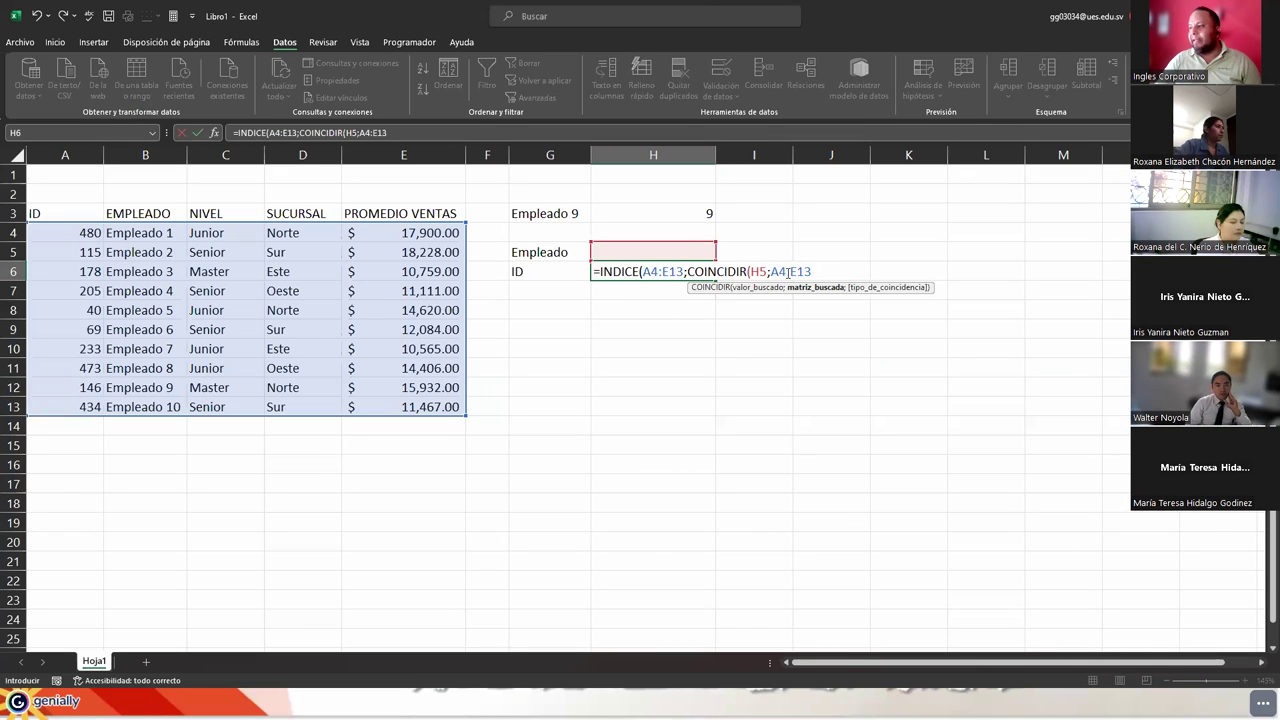
type("A")
key("BackSpace")
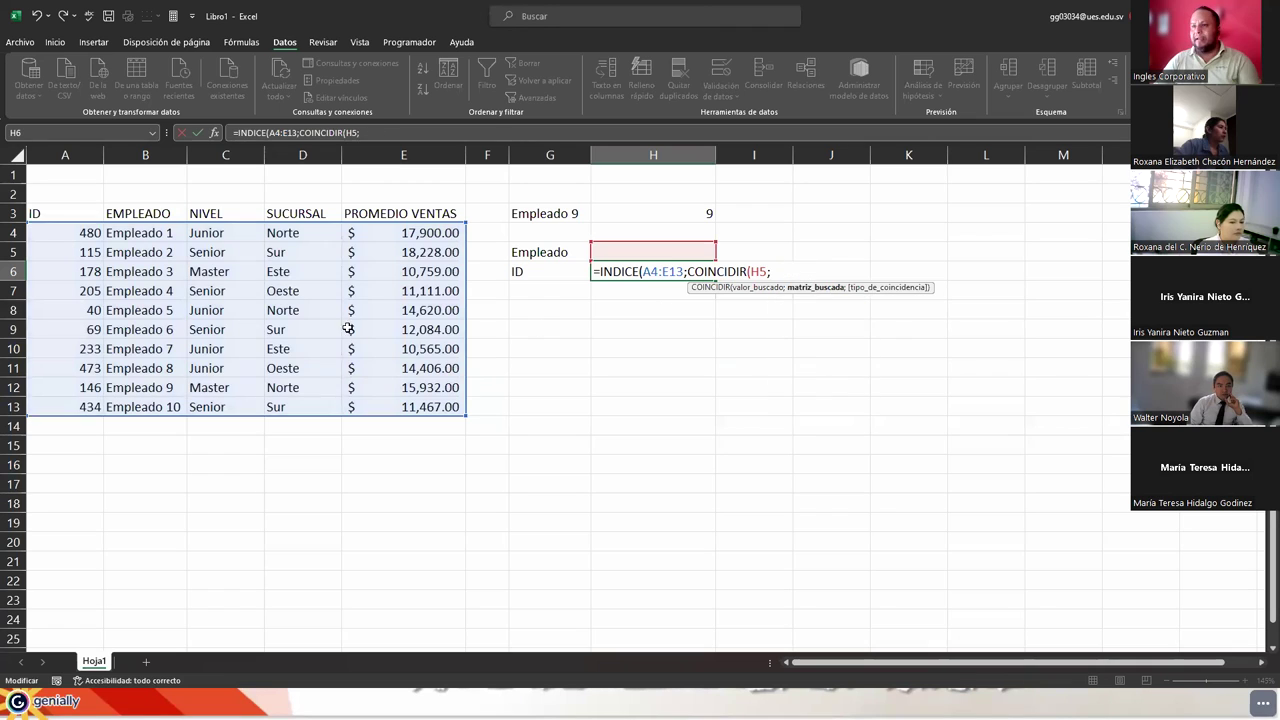
left_click_drag(135, 233, 149, 410)
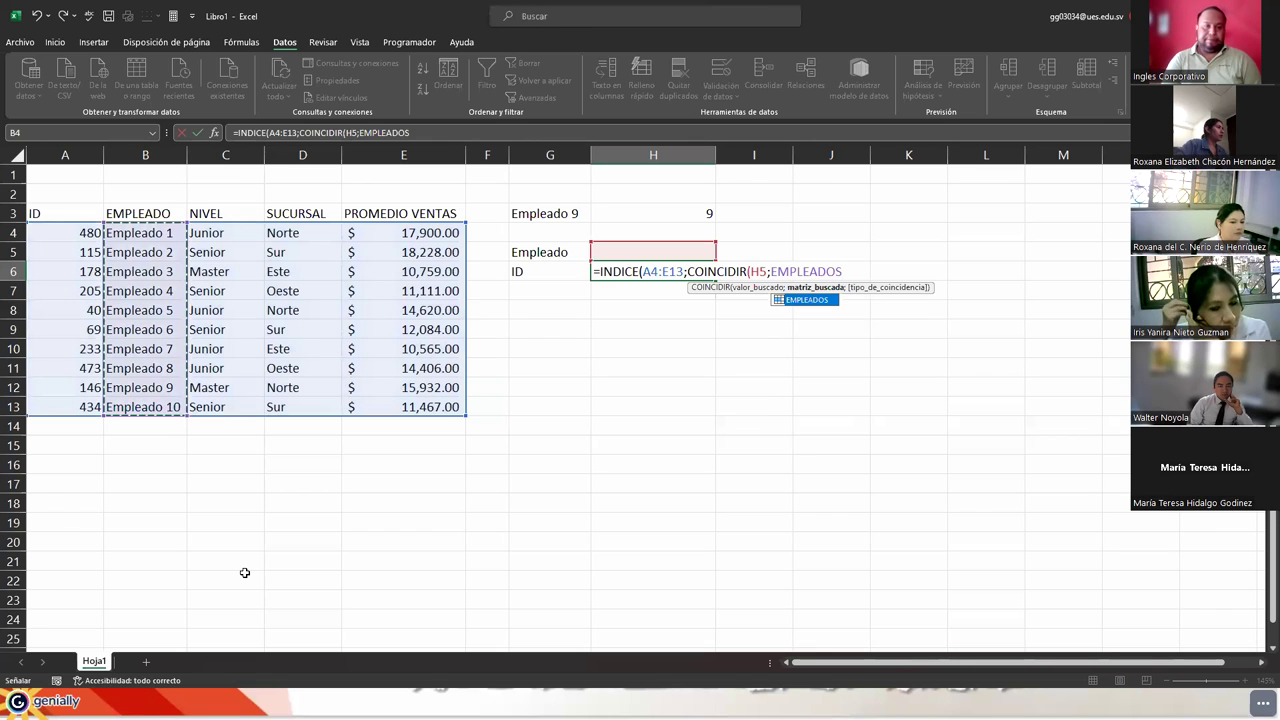
type(";")
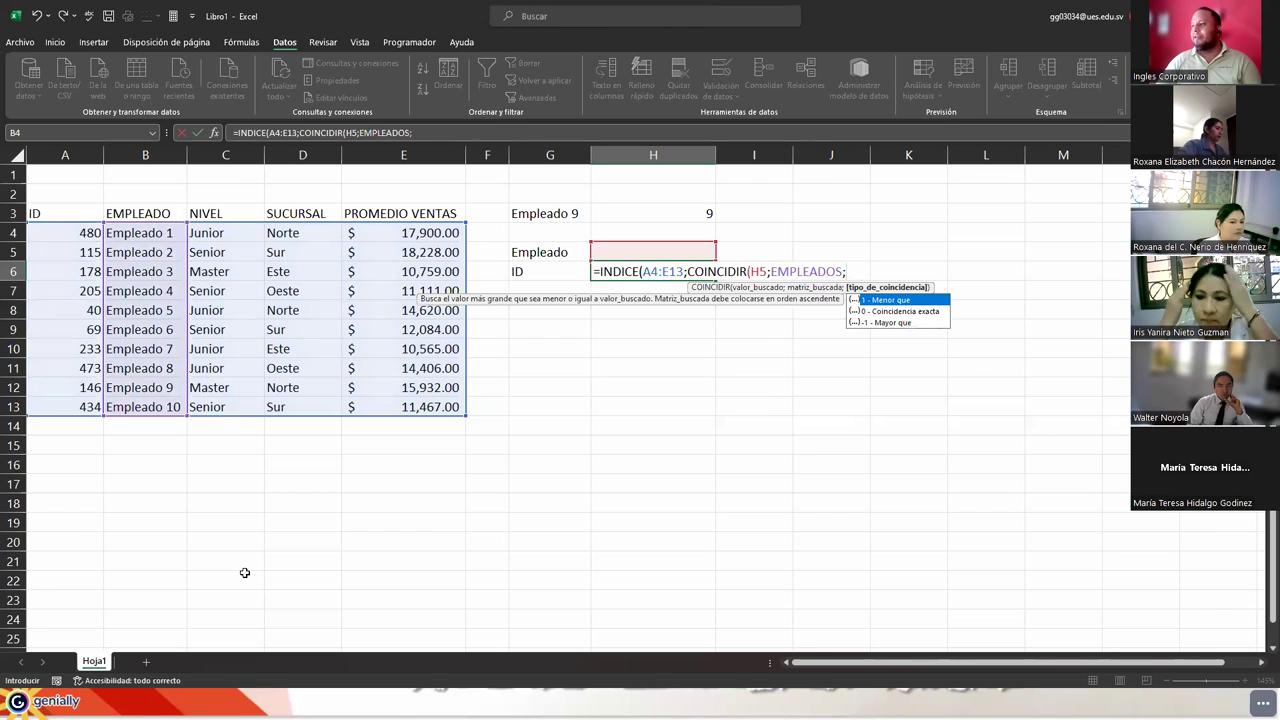
key("Down")
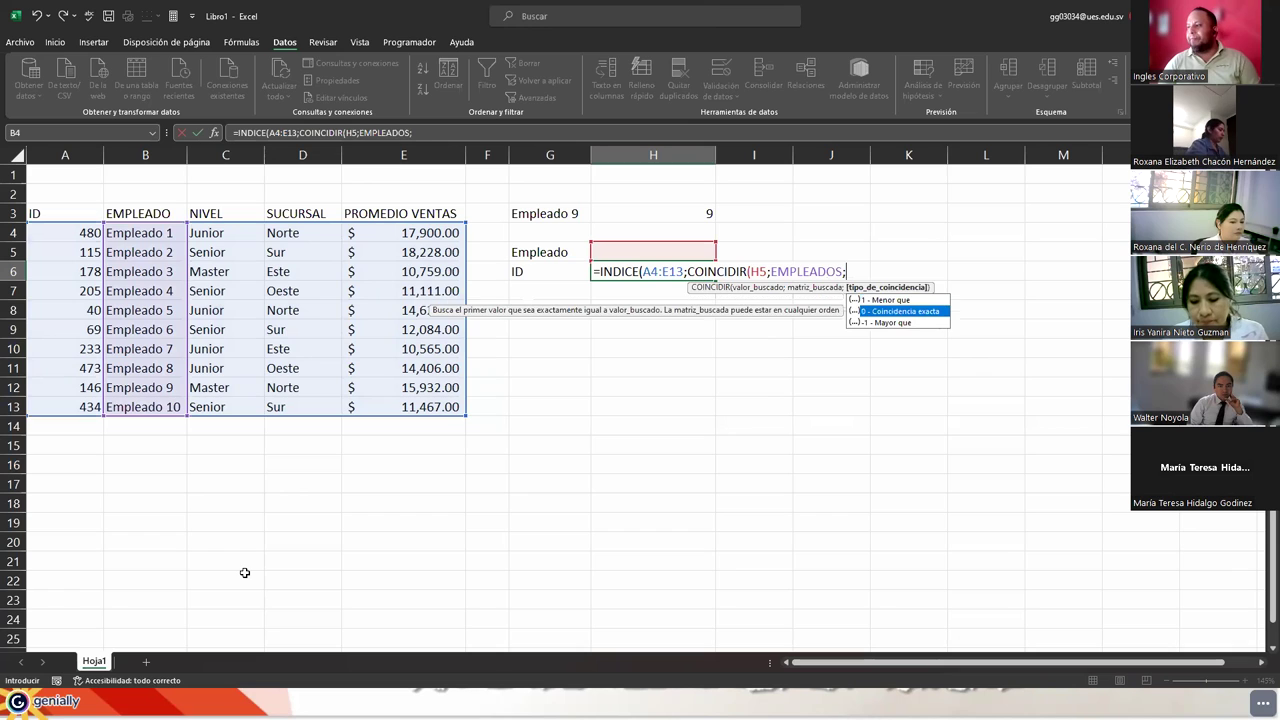
key("Tab")
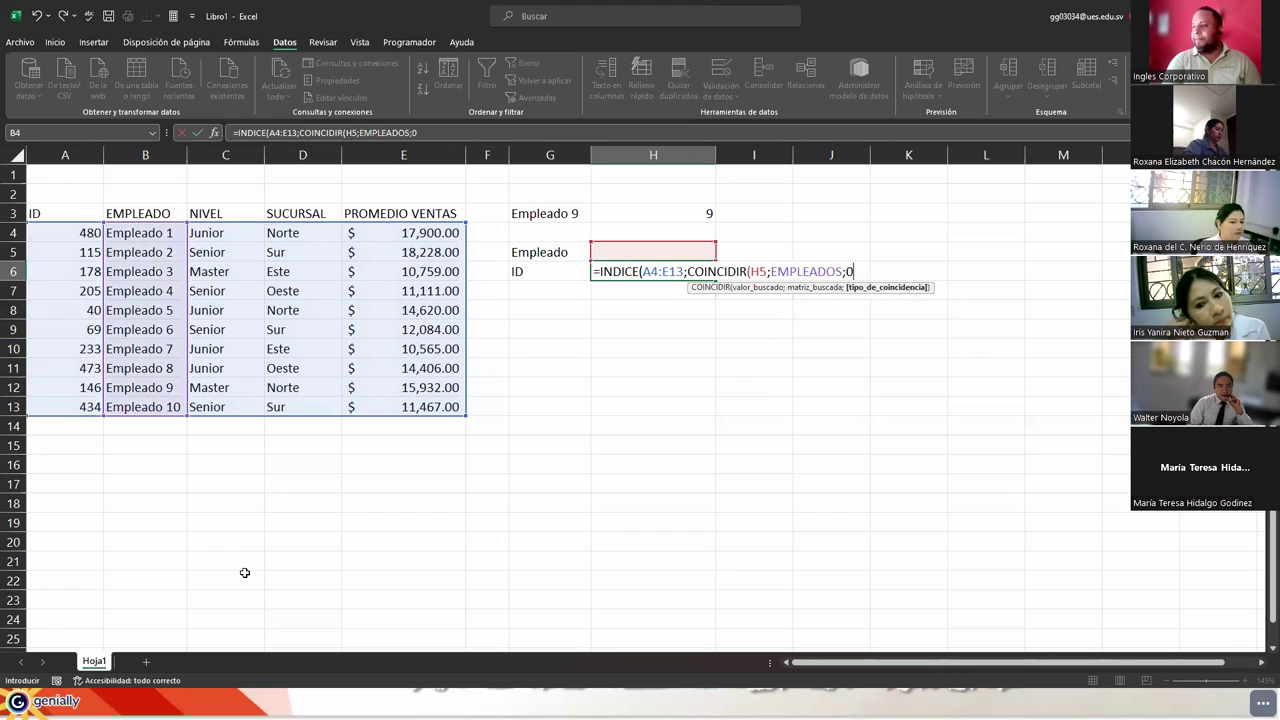
type(")")
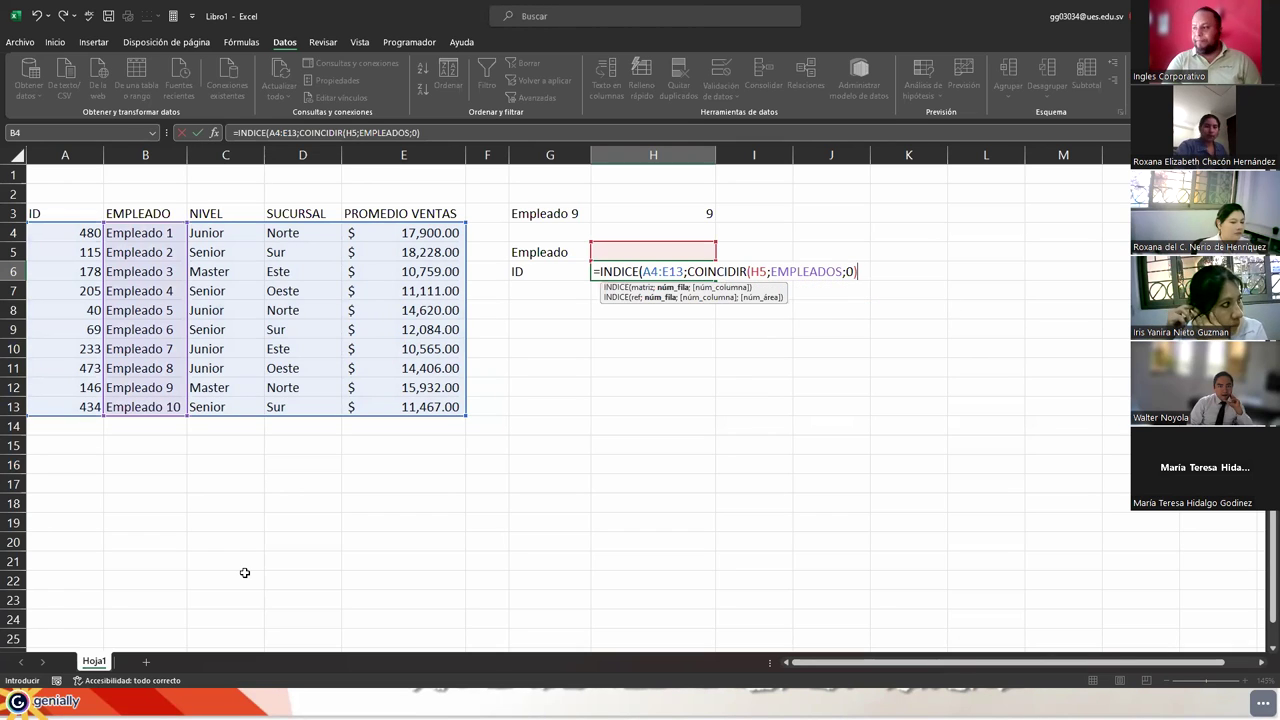
type(";")
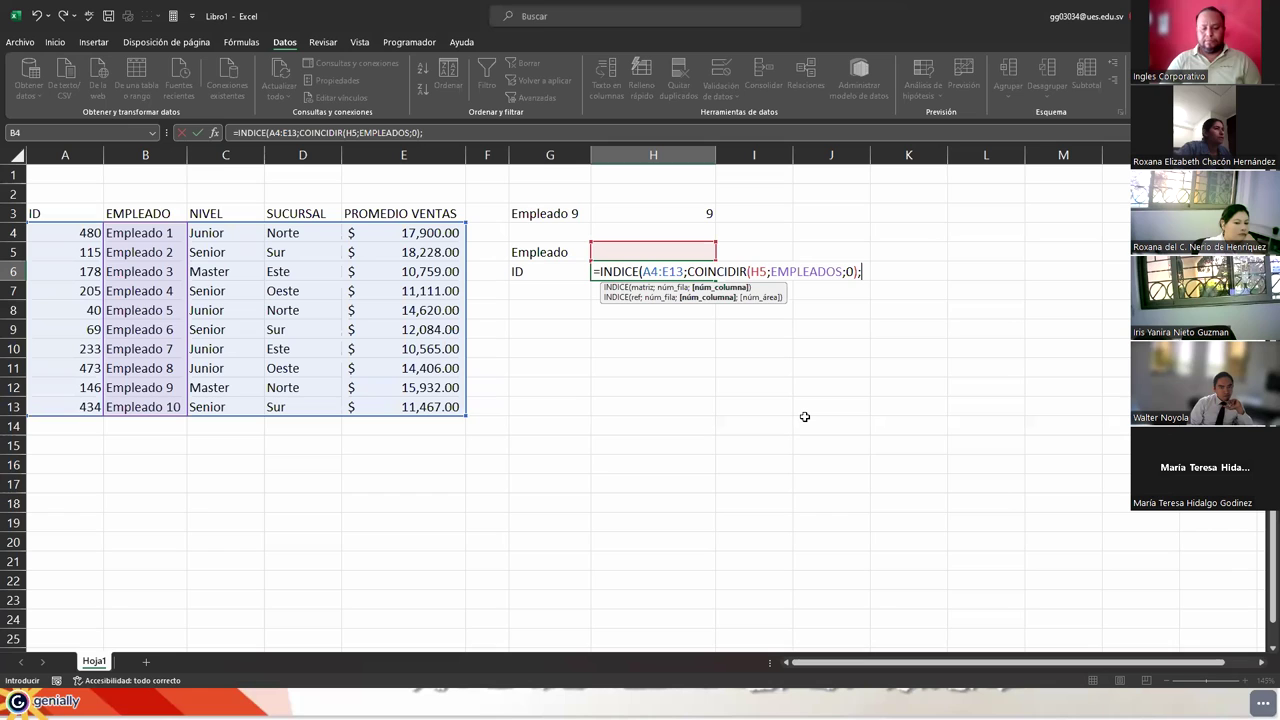
type("1)")
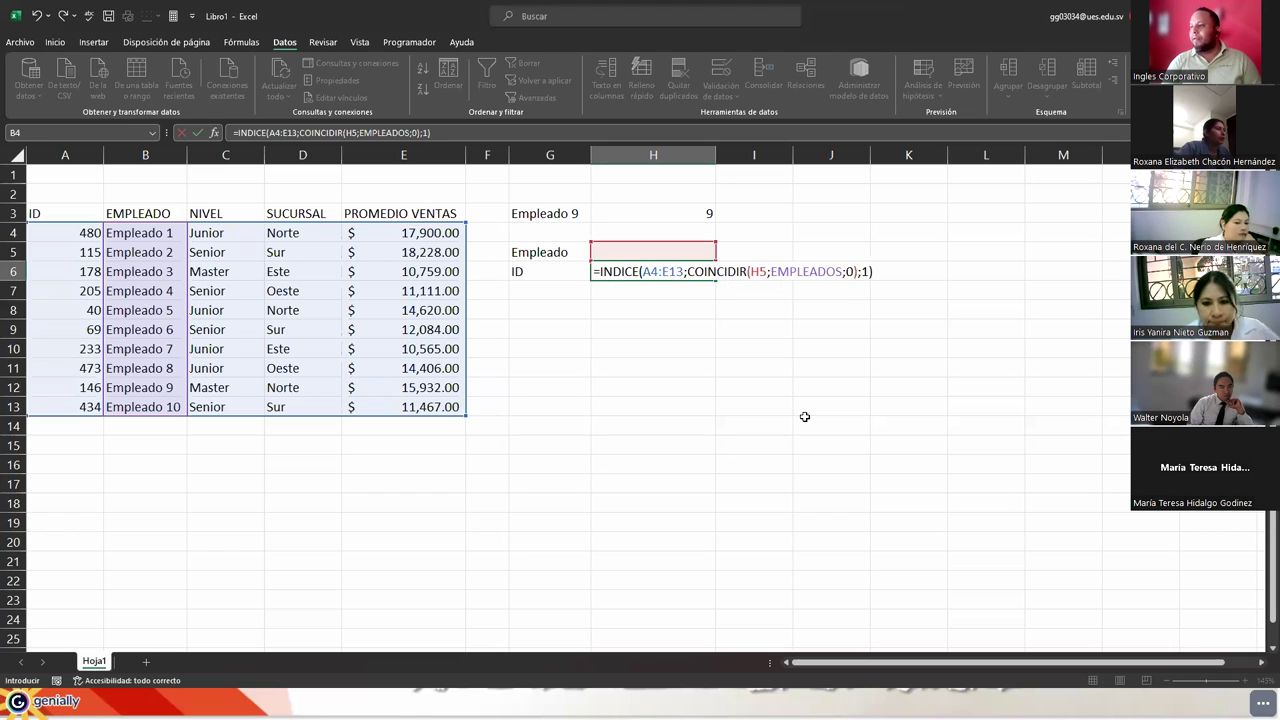
key("Return")
key("Up")
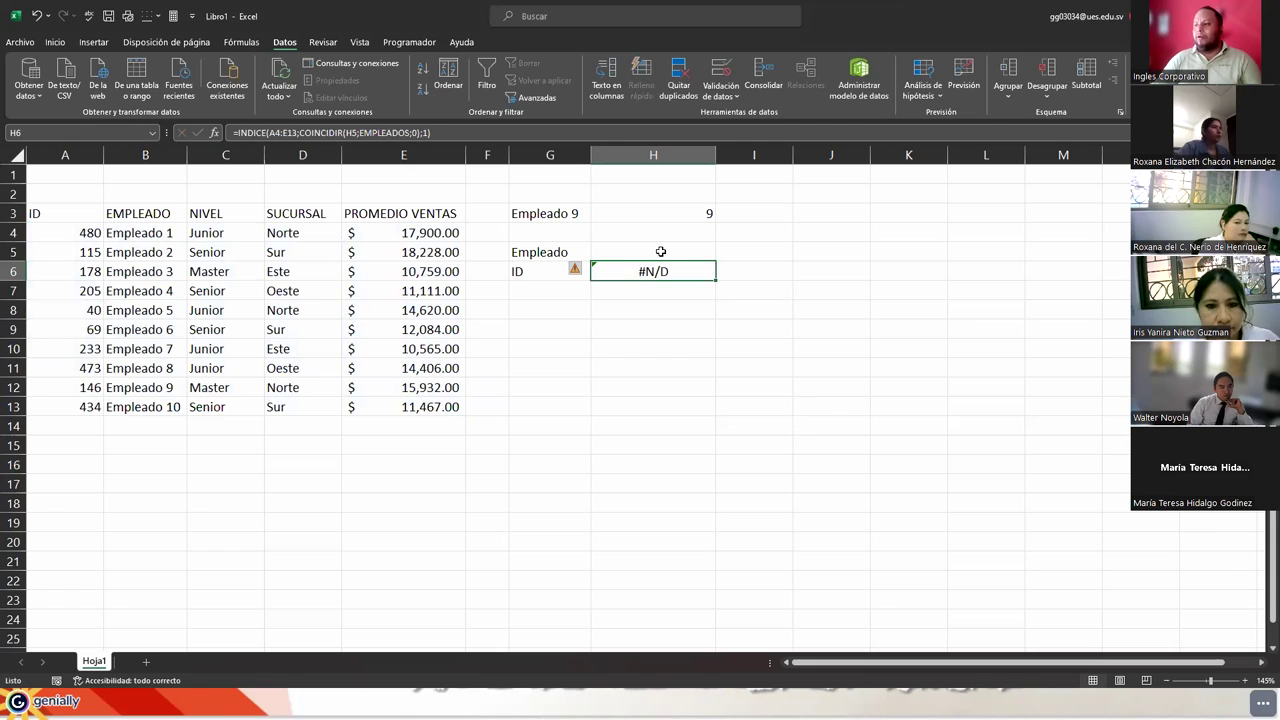
Step: Choose Empleado 5 in H5 and verify H6 matches its ID 40 in column A
left_click(660, 251)
left_click(721, 254)
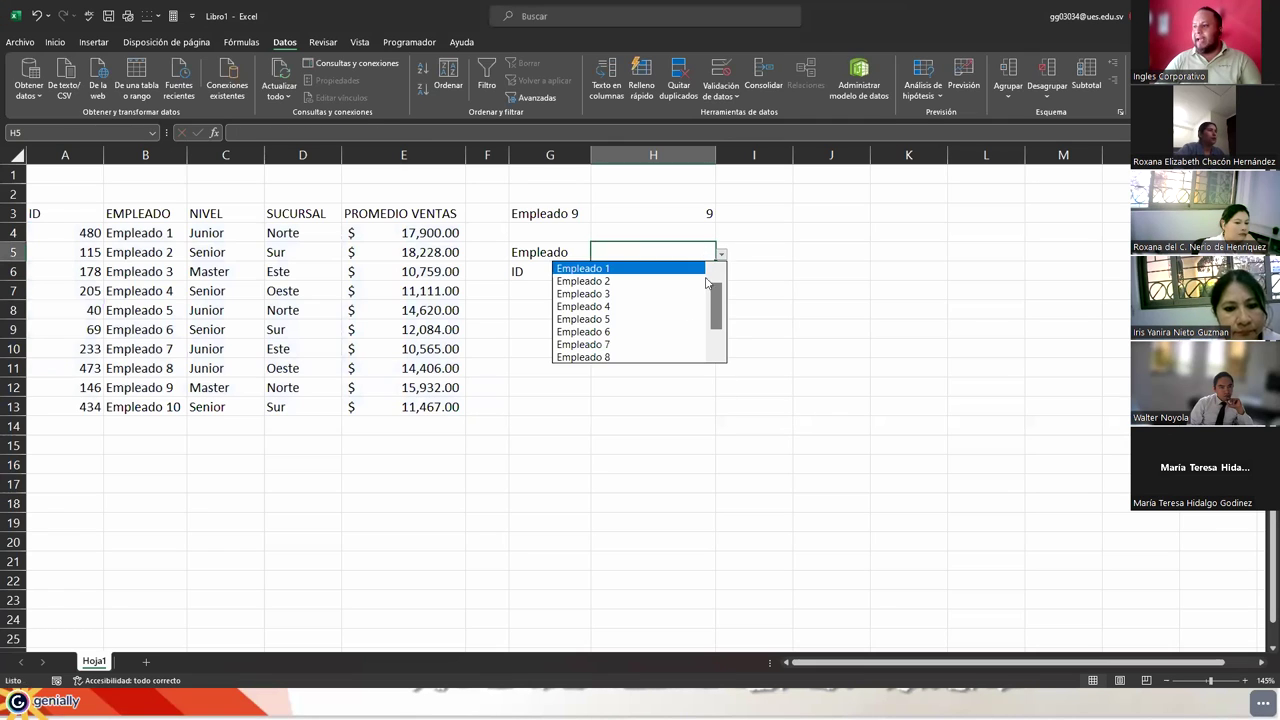
left_click(666, 318)
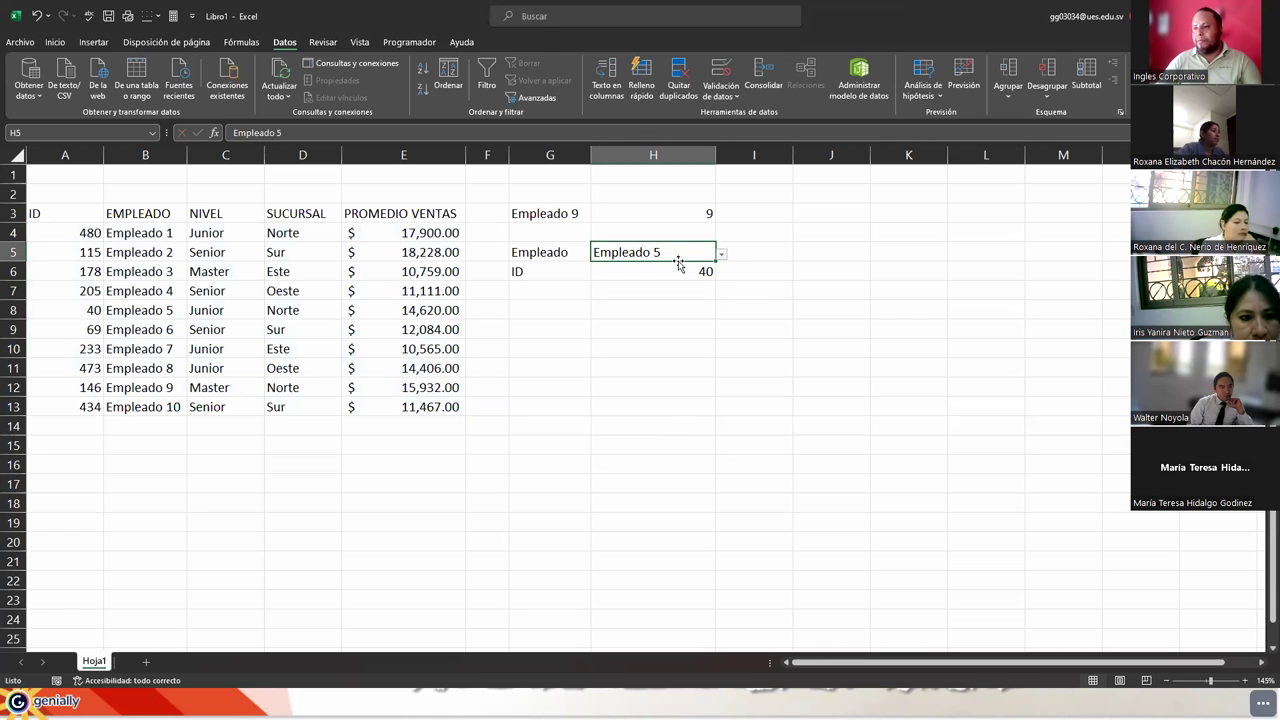
left_click(70, 232)
left_click(64, 254)
left_click(66, 272)
left_click(70, 291)
left_click(80, 310)
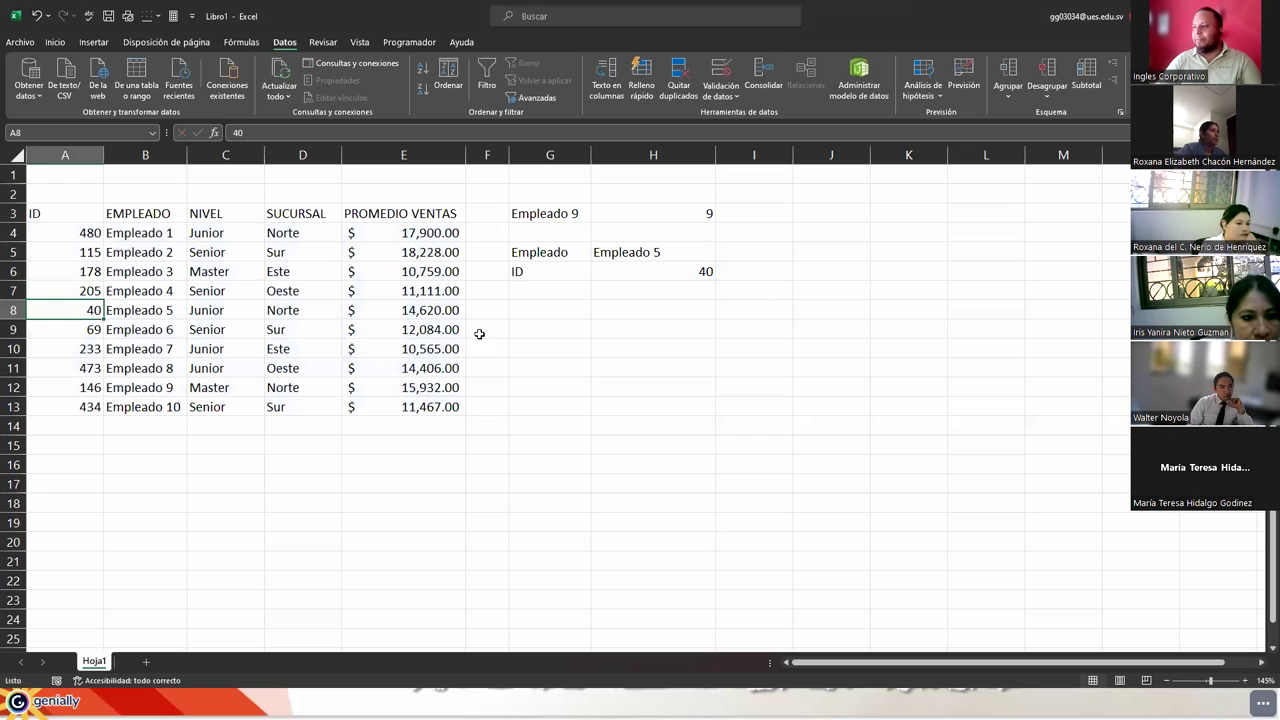
left_click(673, 252)
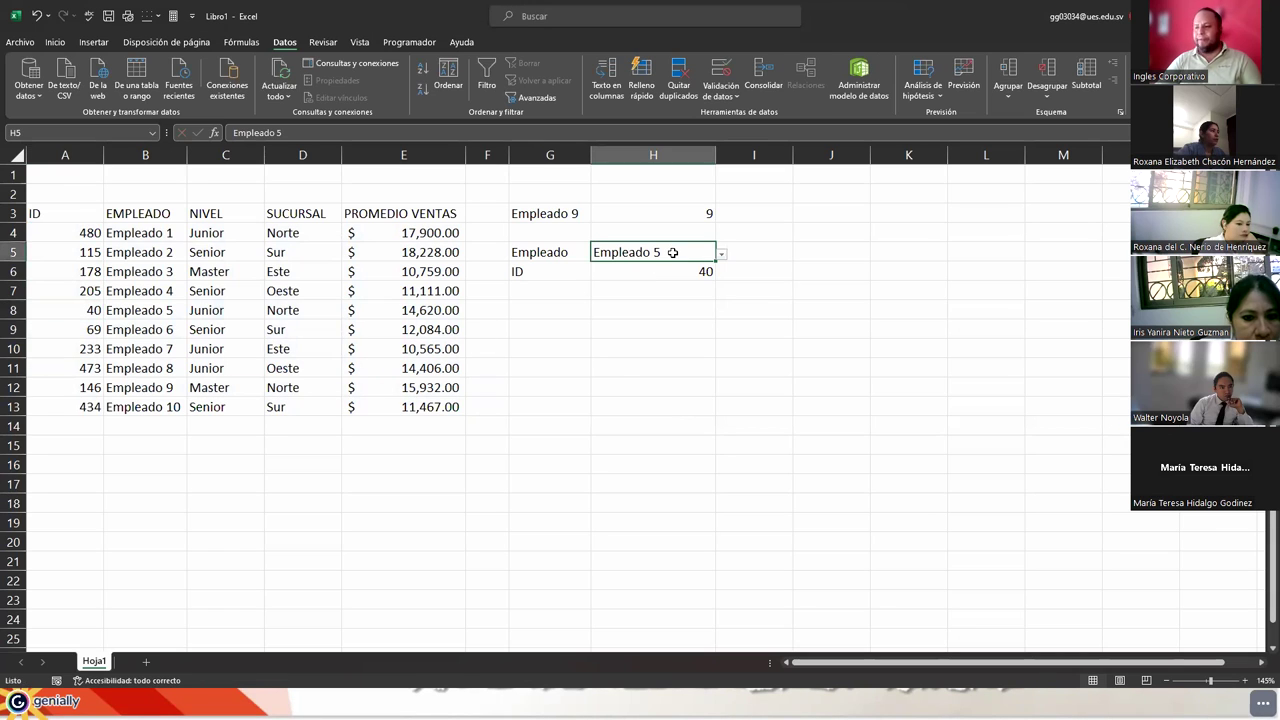
left_click(62, 311)
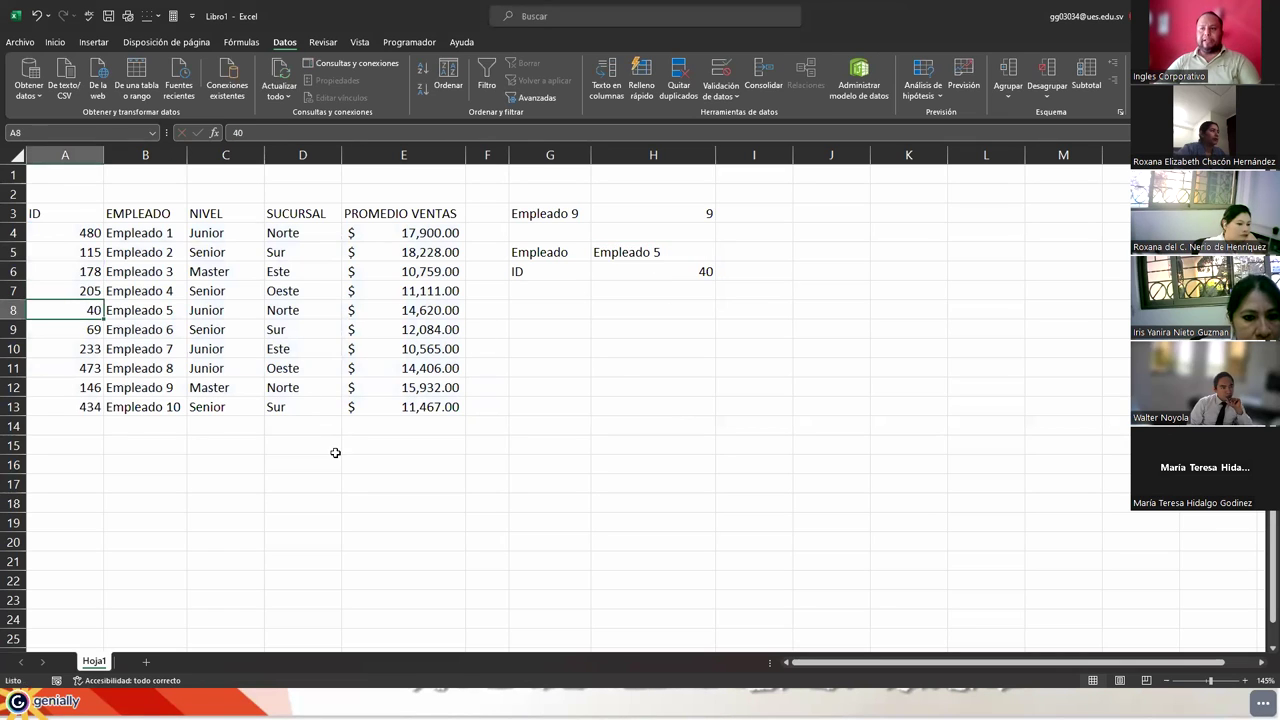
Step: Switch H5 to Empleado 4 and confirm H6 returns ID 205
left_click(672, 255)
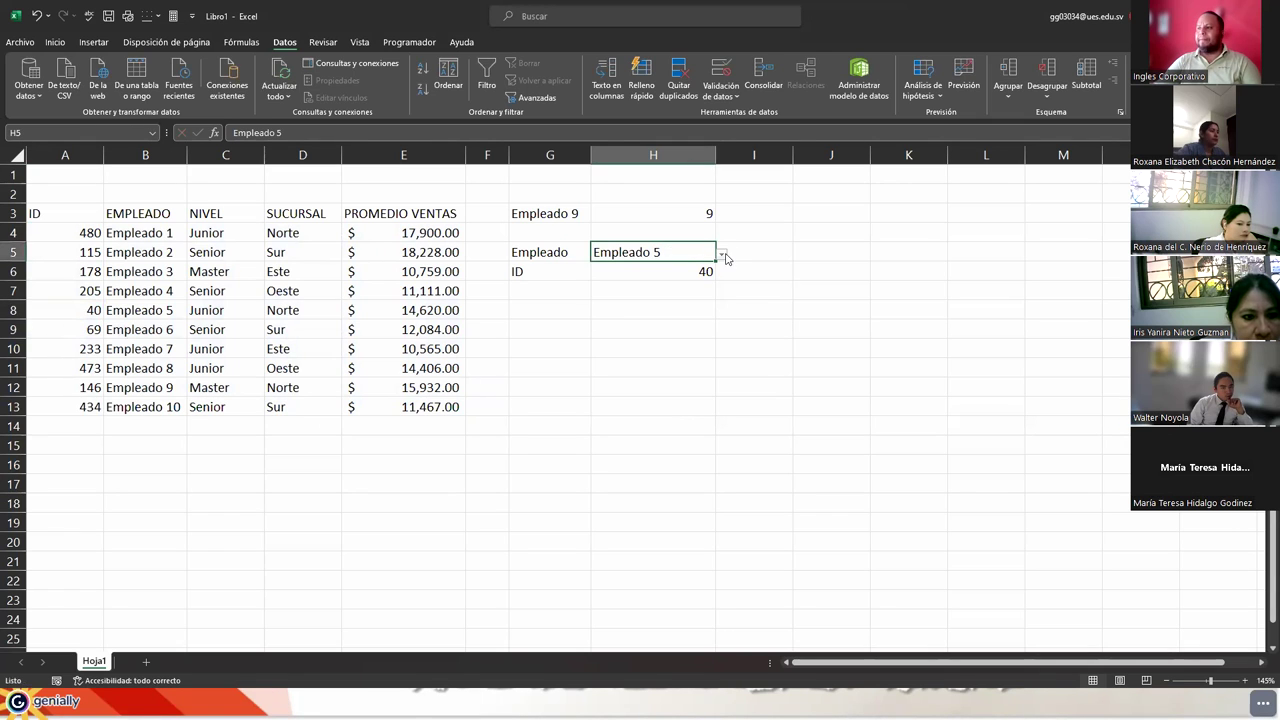
left_click(722, 255)
left_click(655, 283)
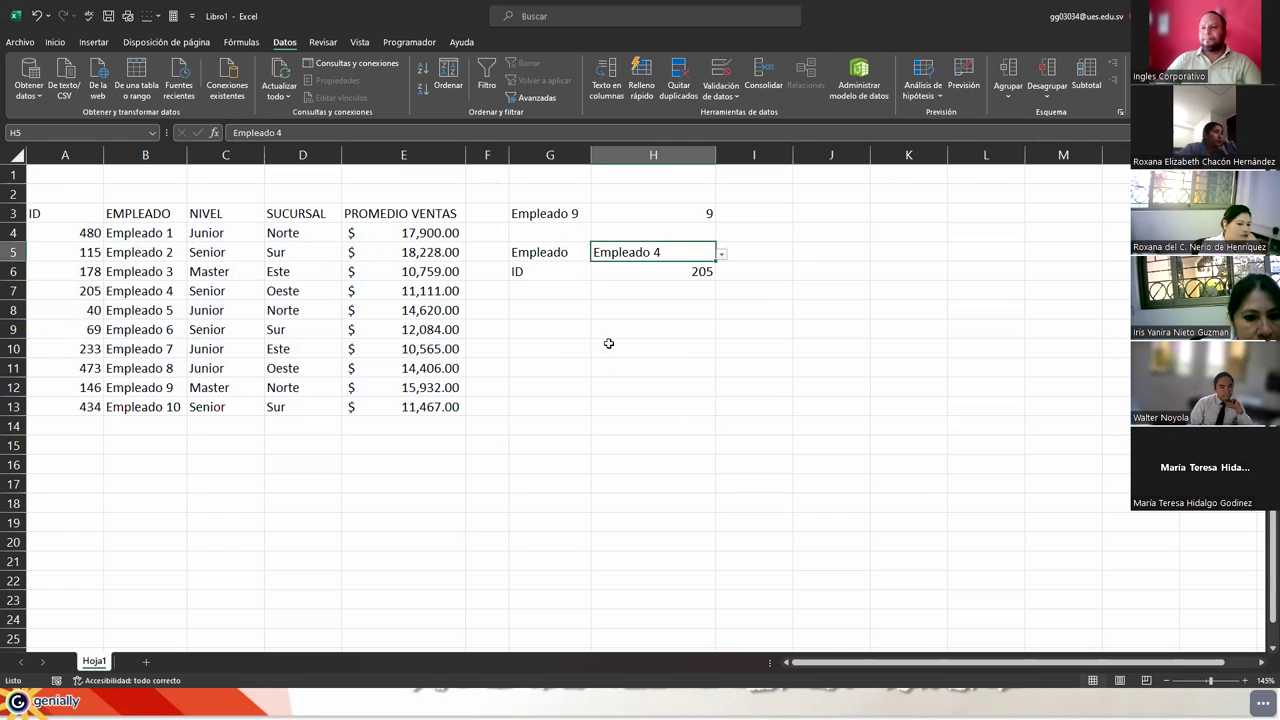
left_click(58, 292)
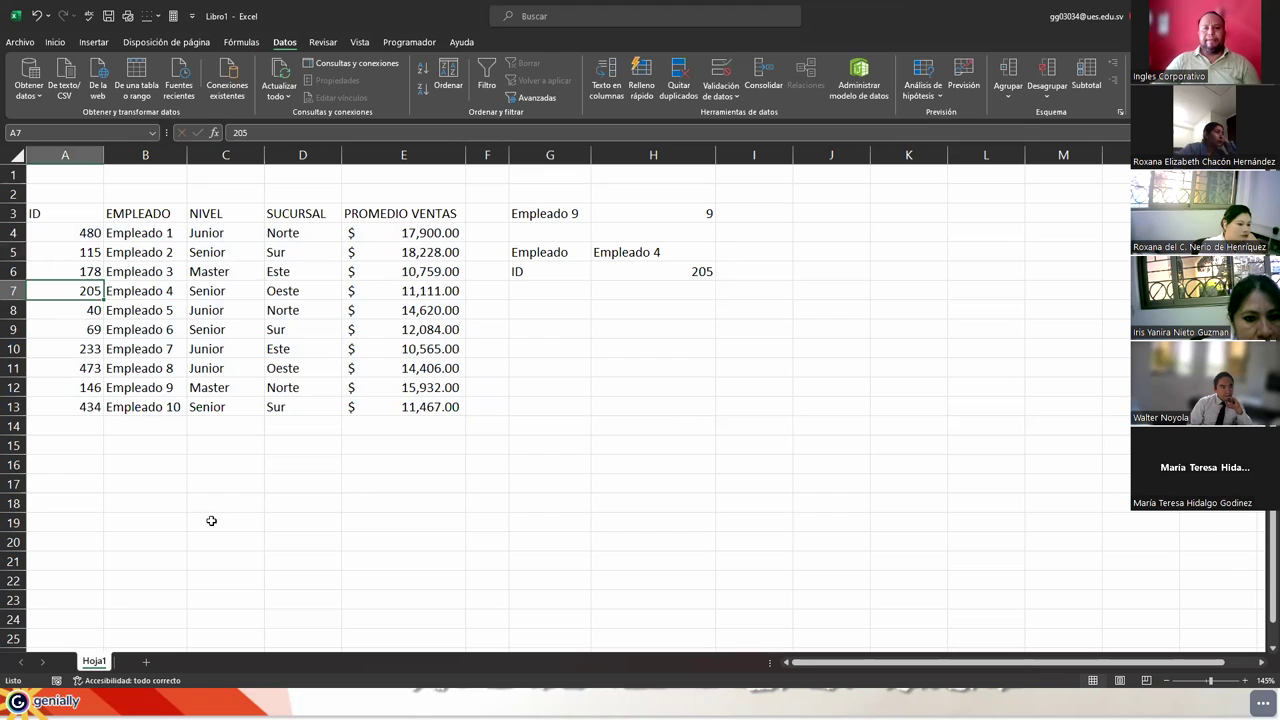
left_click(665, 270)
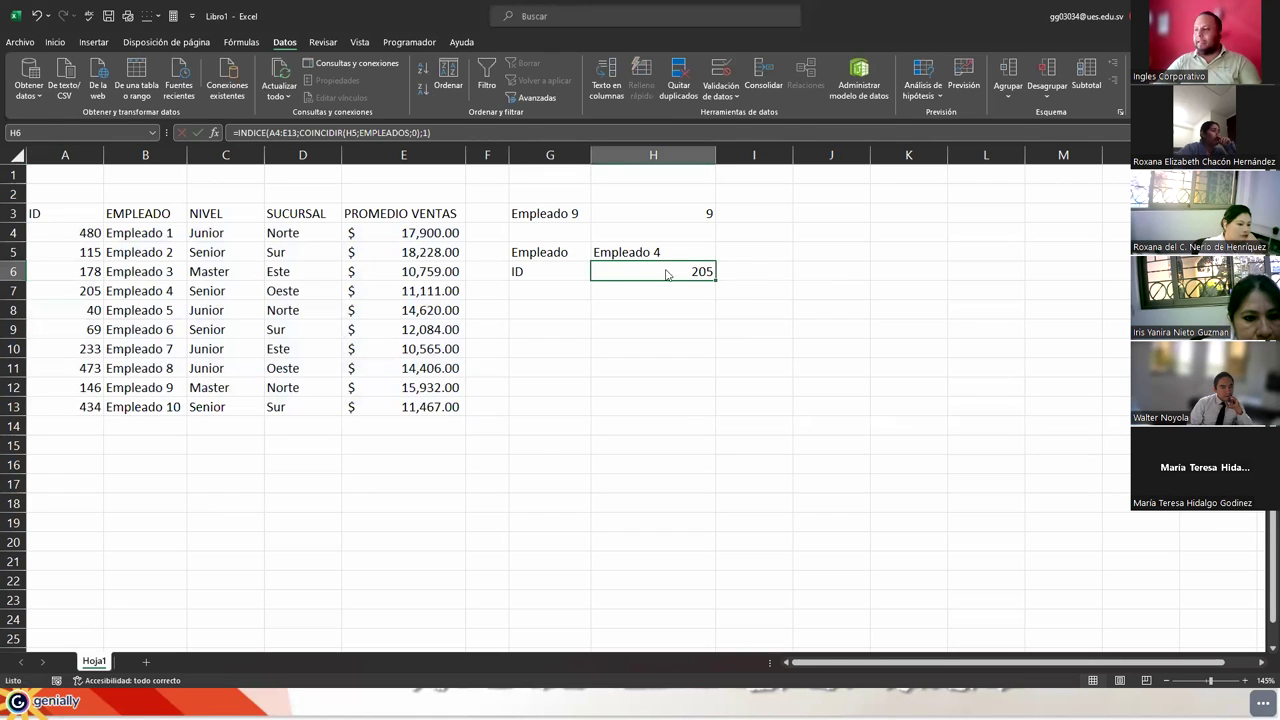
Step: Inspect the H6 formula's column argument 1, leaving it unchanged, and bring back the ÍNDICE Y COINCIDIR slide
double_click(667, 273)
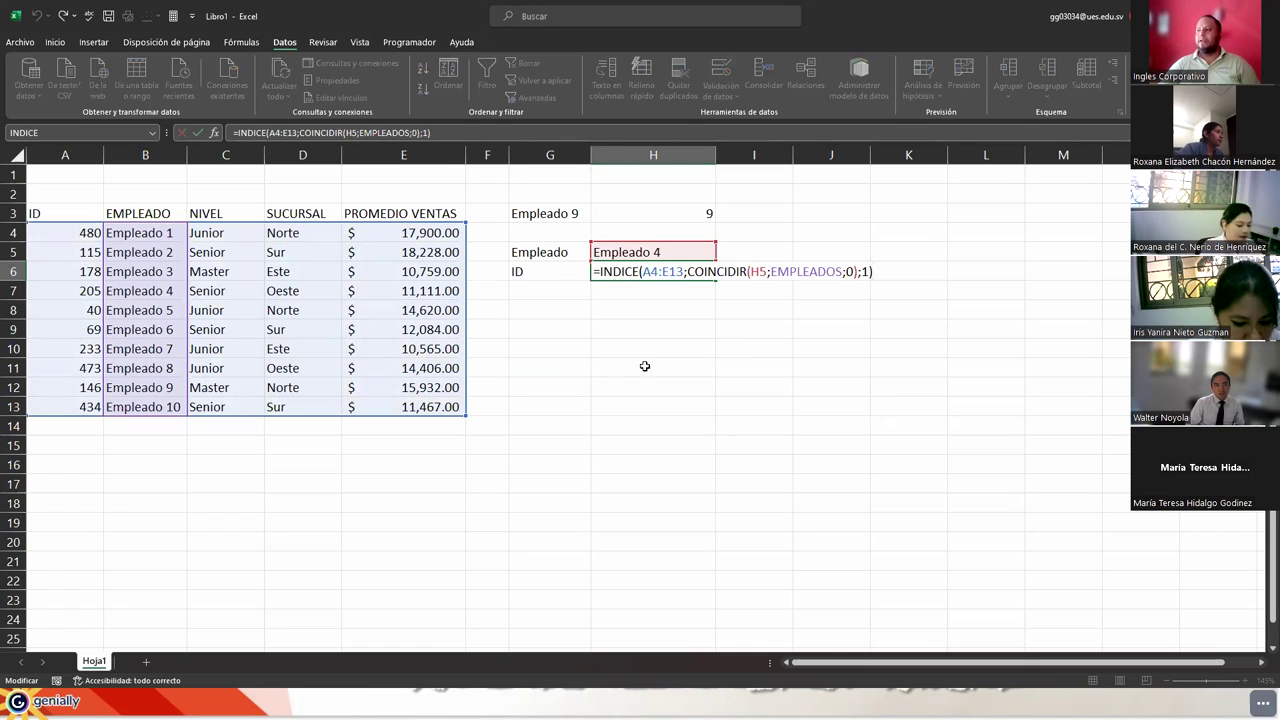
left_click(866, 271)
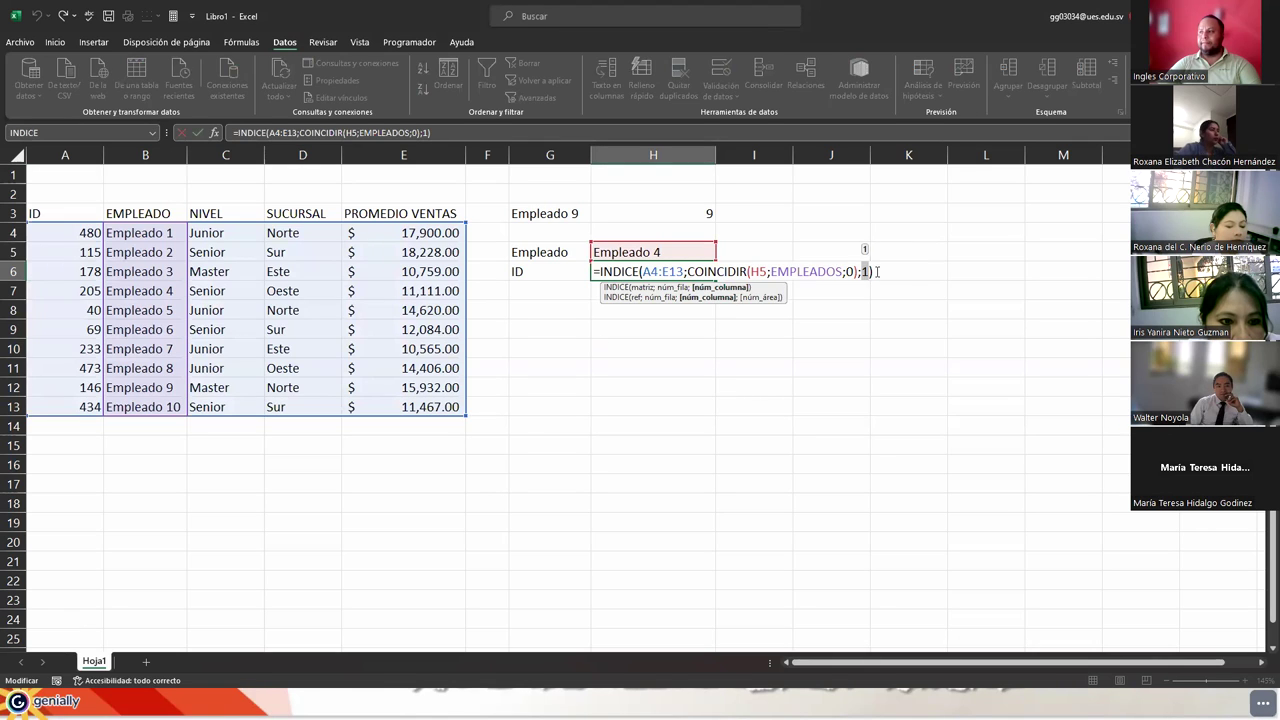
key("Right")
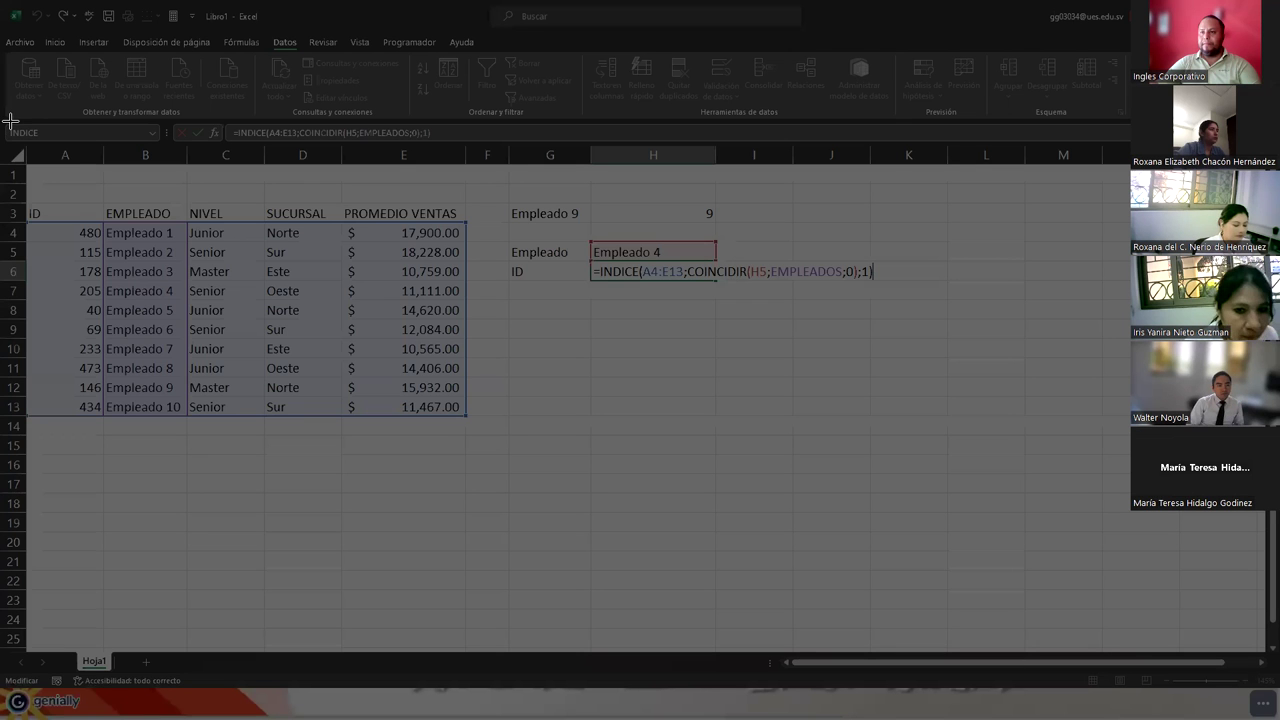
left_click_drag(5, 119, 877, 455)
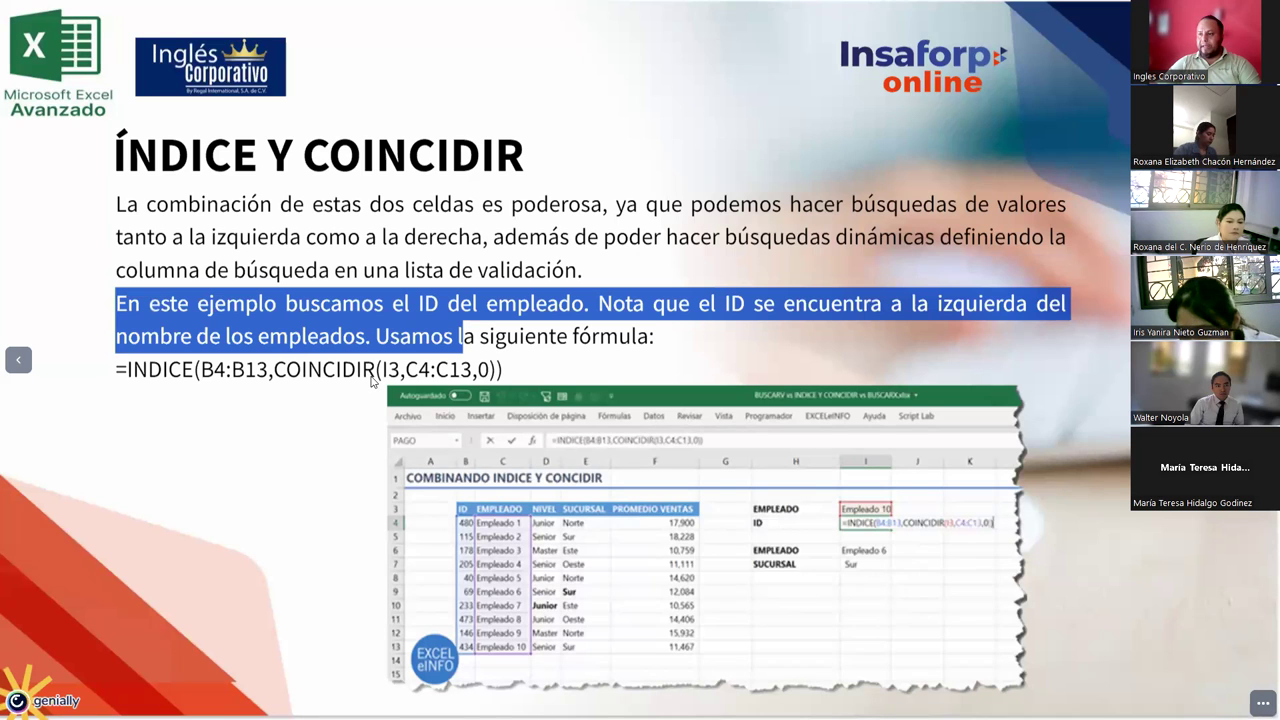
Step: Highlight the slide's example formula =INDICE(B4:B13,COINCIDIR(I3,C4:C13,0)), then return to the Excel workbook
left_click(465, 376)
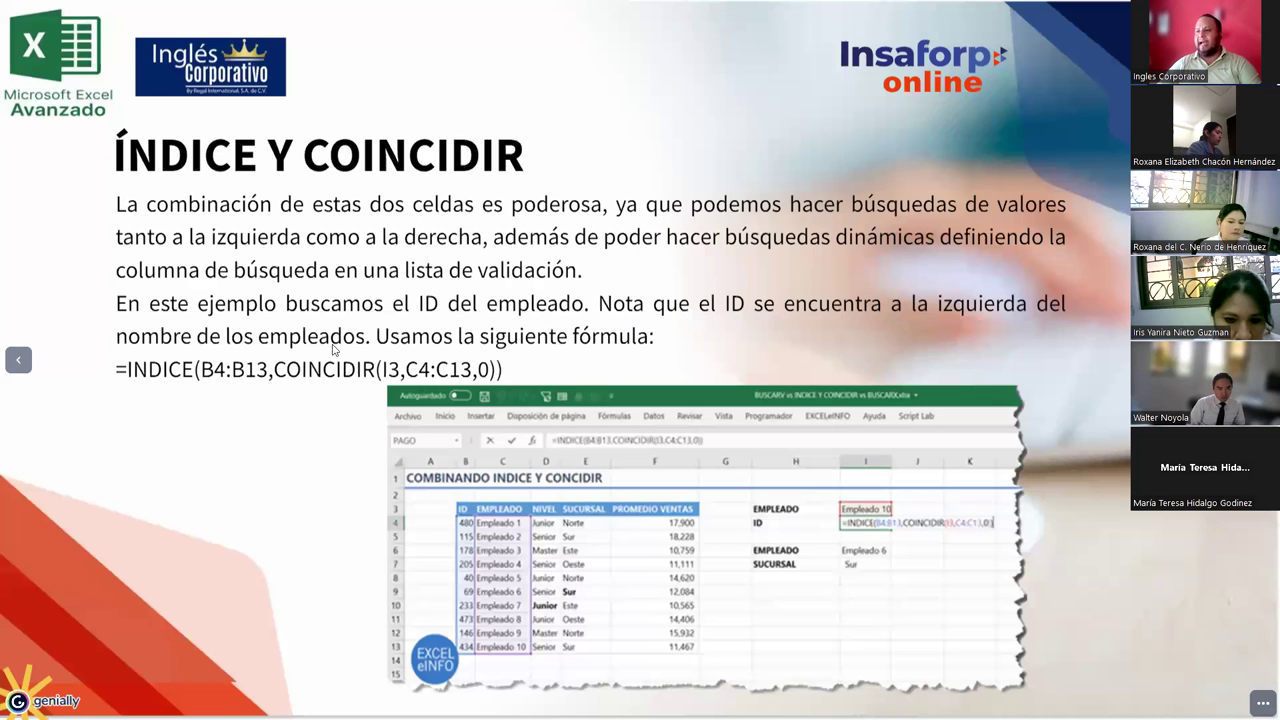
left_click_drag(478, 370, 118, 368)
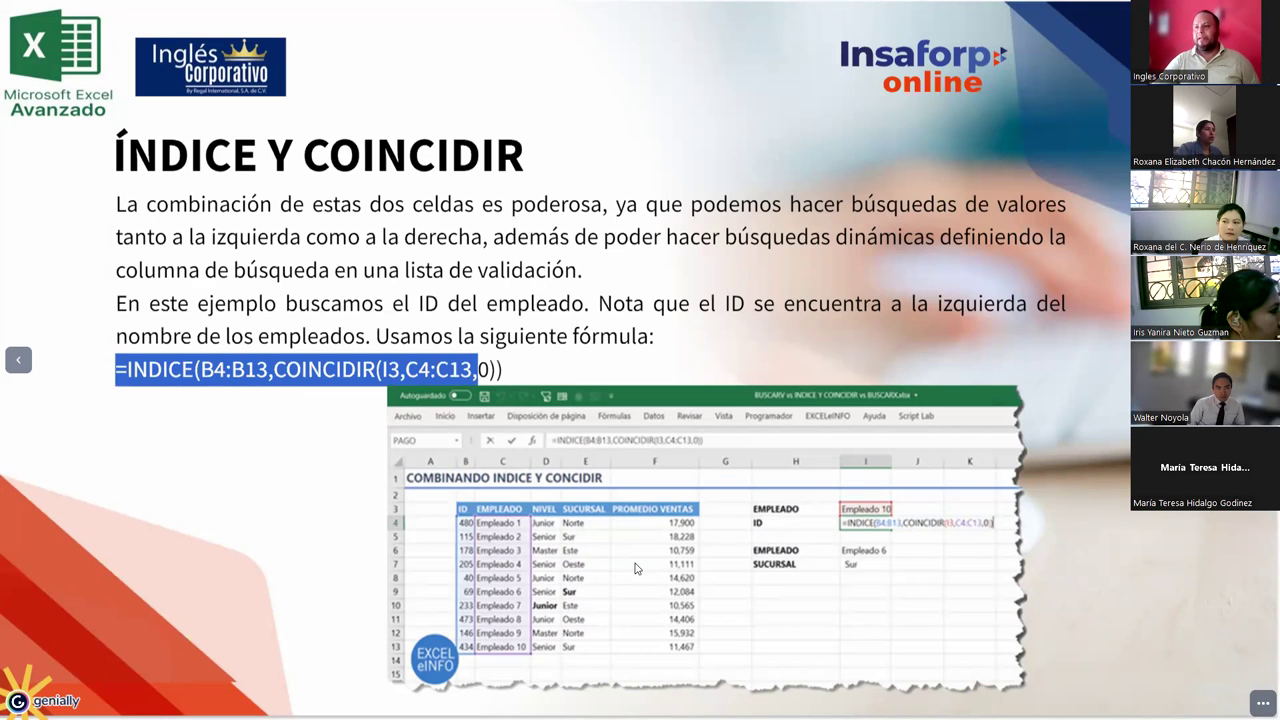
left_click(444, 377)
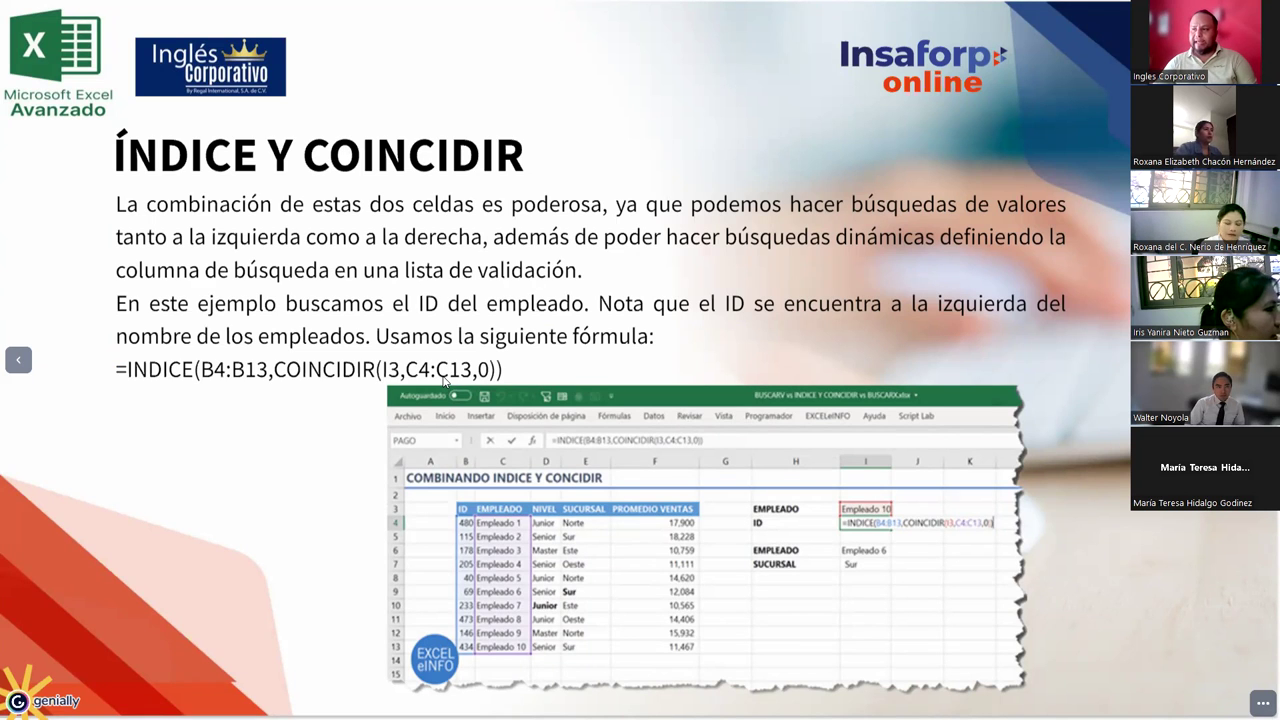
key("alt+Tab")
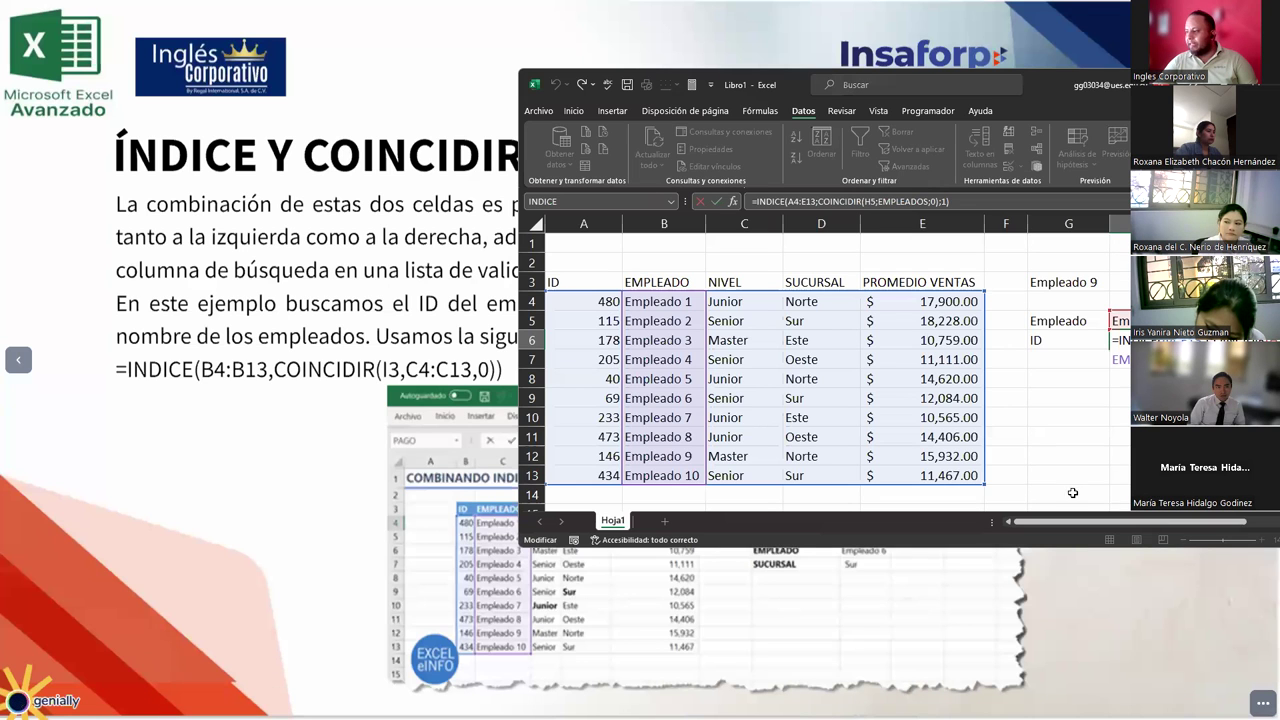
left_click_drag(1098, 524, 1207, 530)
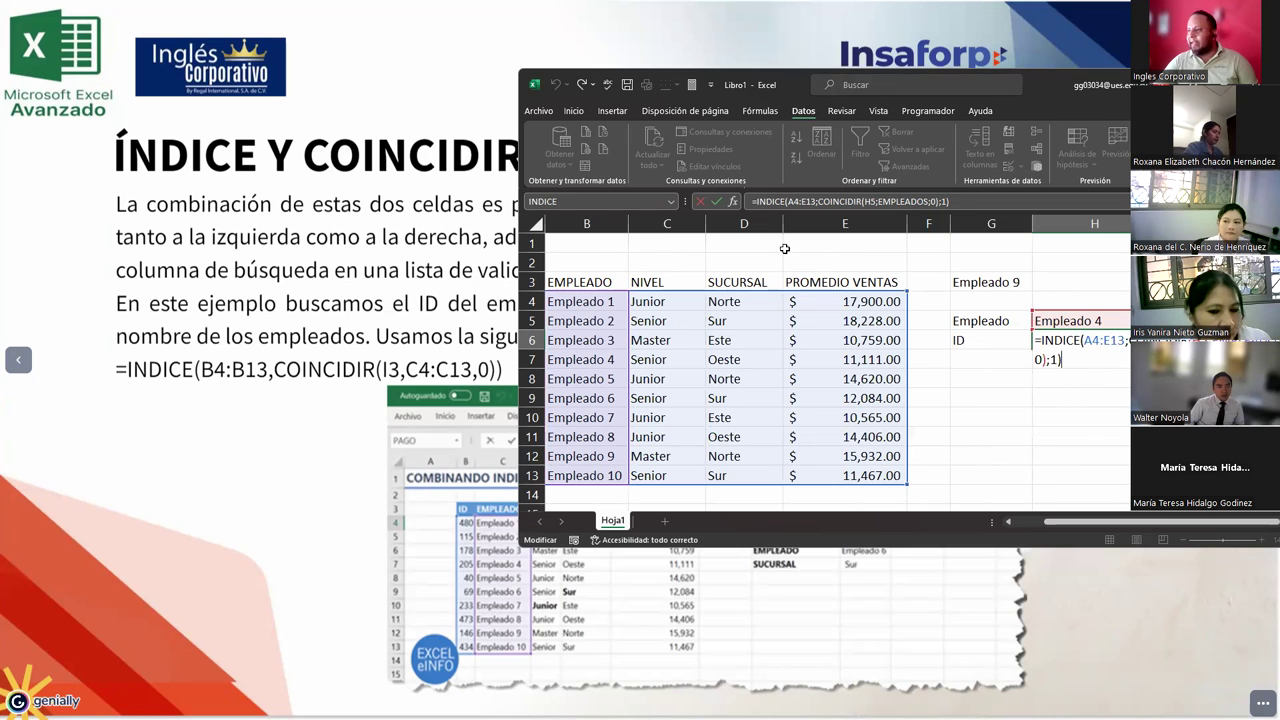
mouse_move(730, 82)
left_mouse_down()
mouse_move(650, 92)
mouse_move(709, 93)
left_mouse_up()
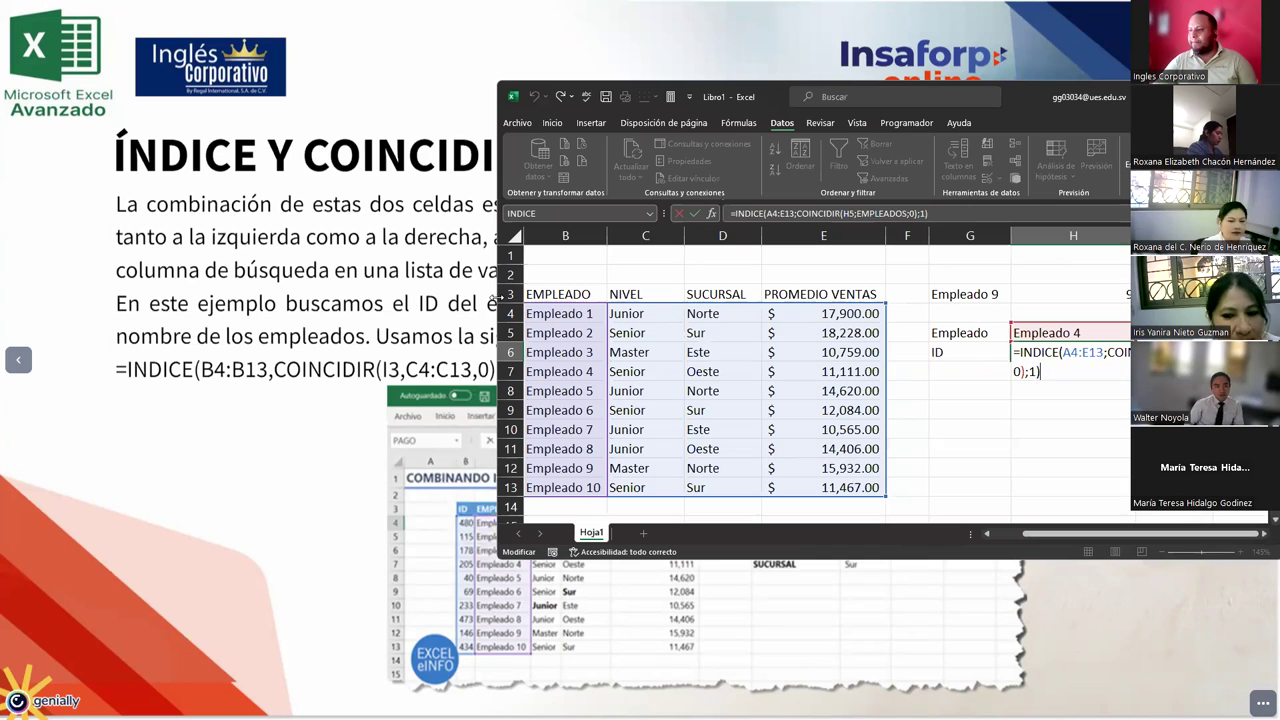
left_click_drag(709, 93, 780, 93)
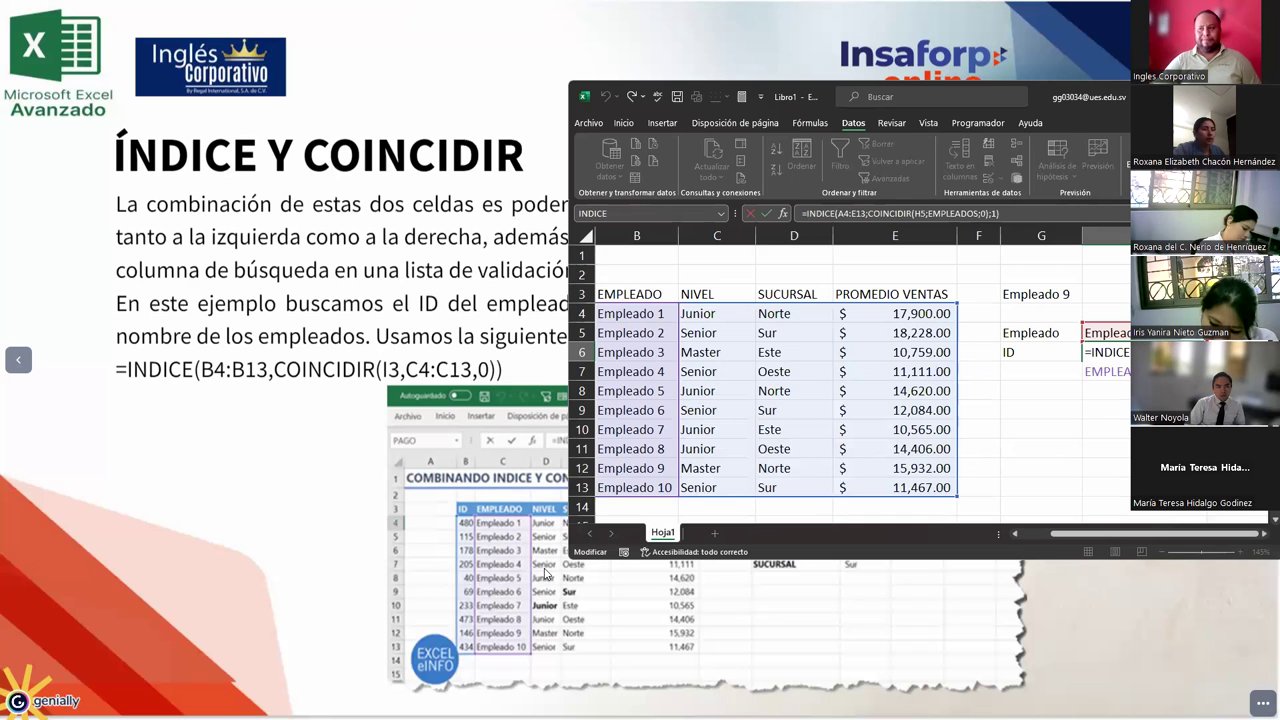
left_click(432, 548)
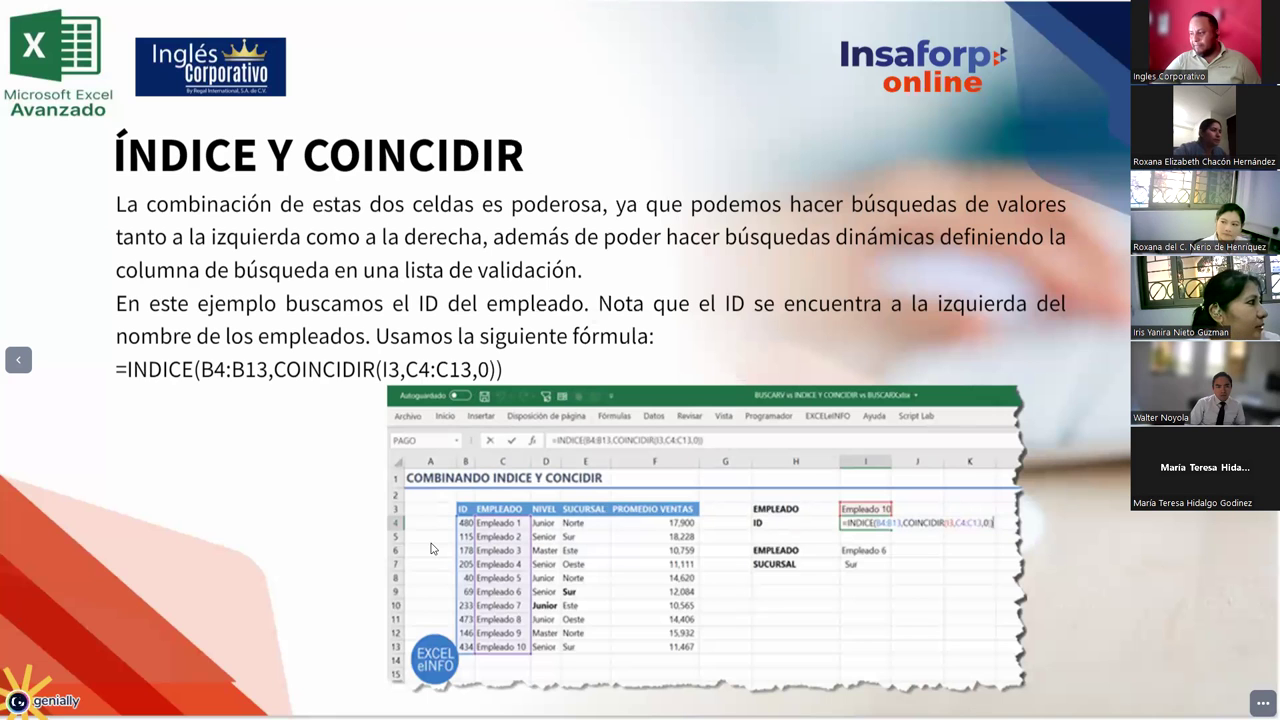
key("alt+Tab")
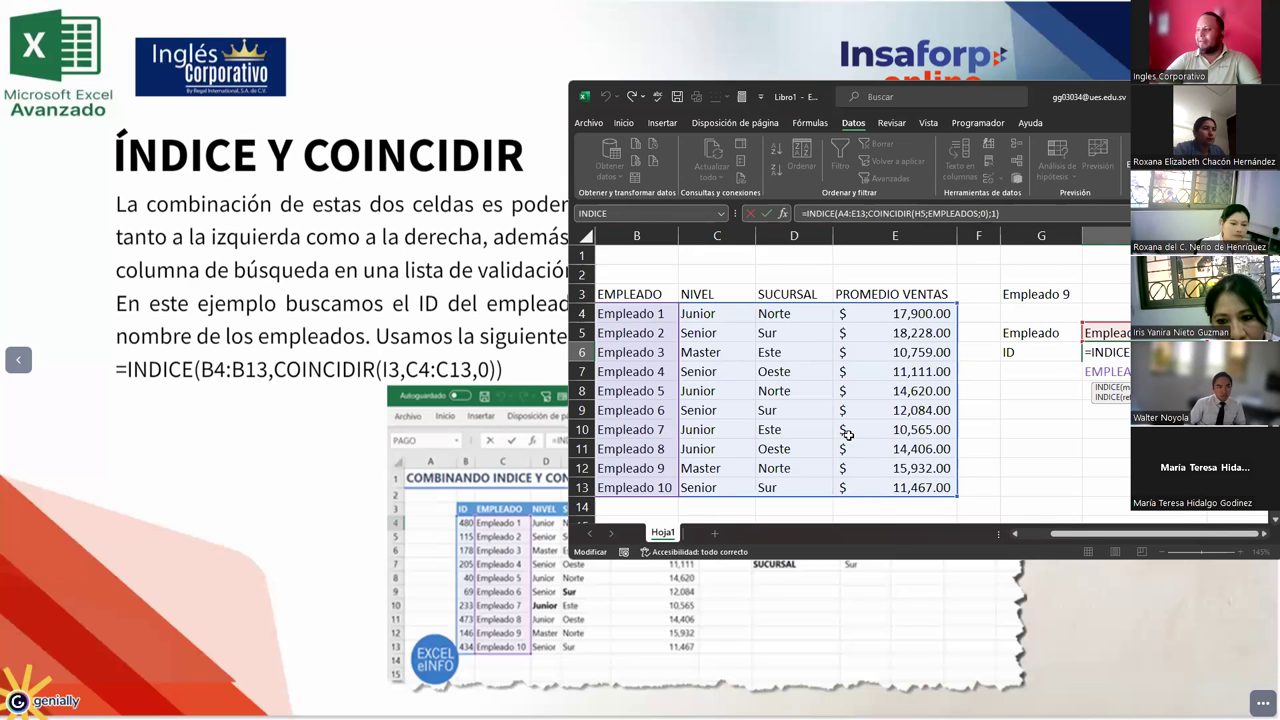
left_click(512, 374)
left_click_drag(506, 370, 489, 370)
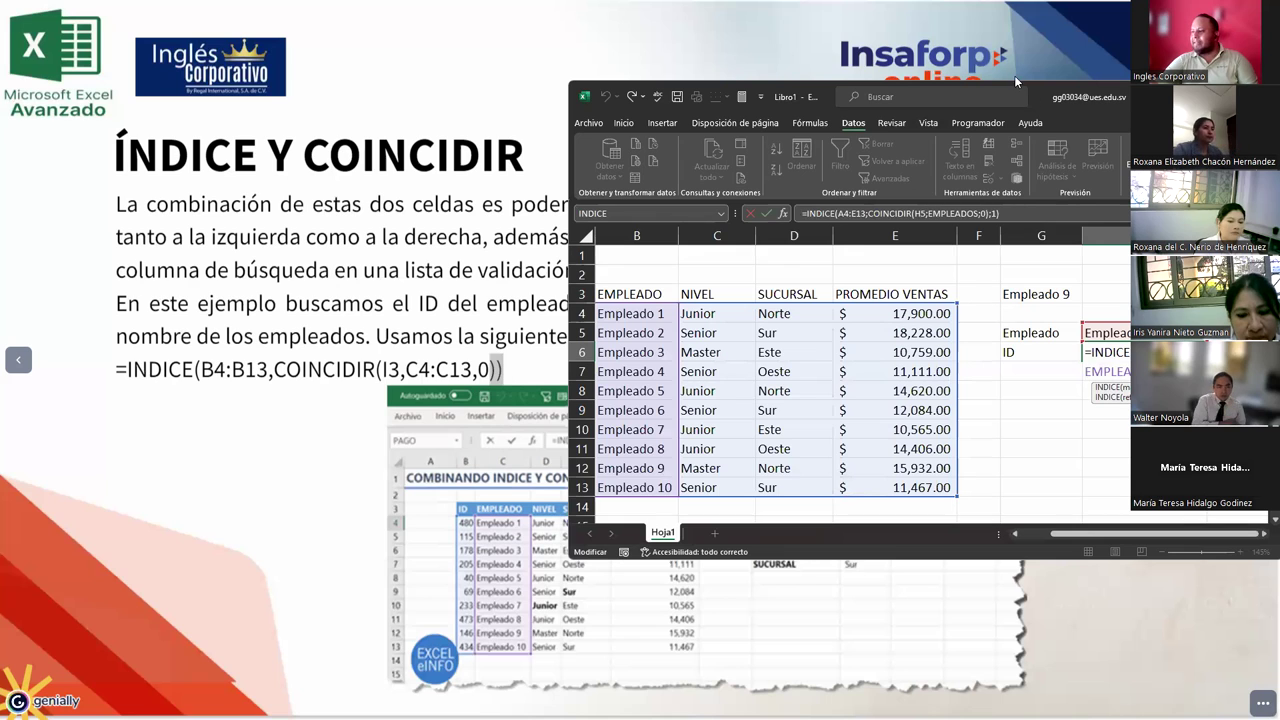
left_click_drag(1014, 88, 944, 22)
Step: Finish the H6 ID formula, then label G9 'Empleado' and G10 'Sucursal'
left_click(967, 346)
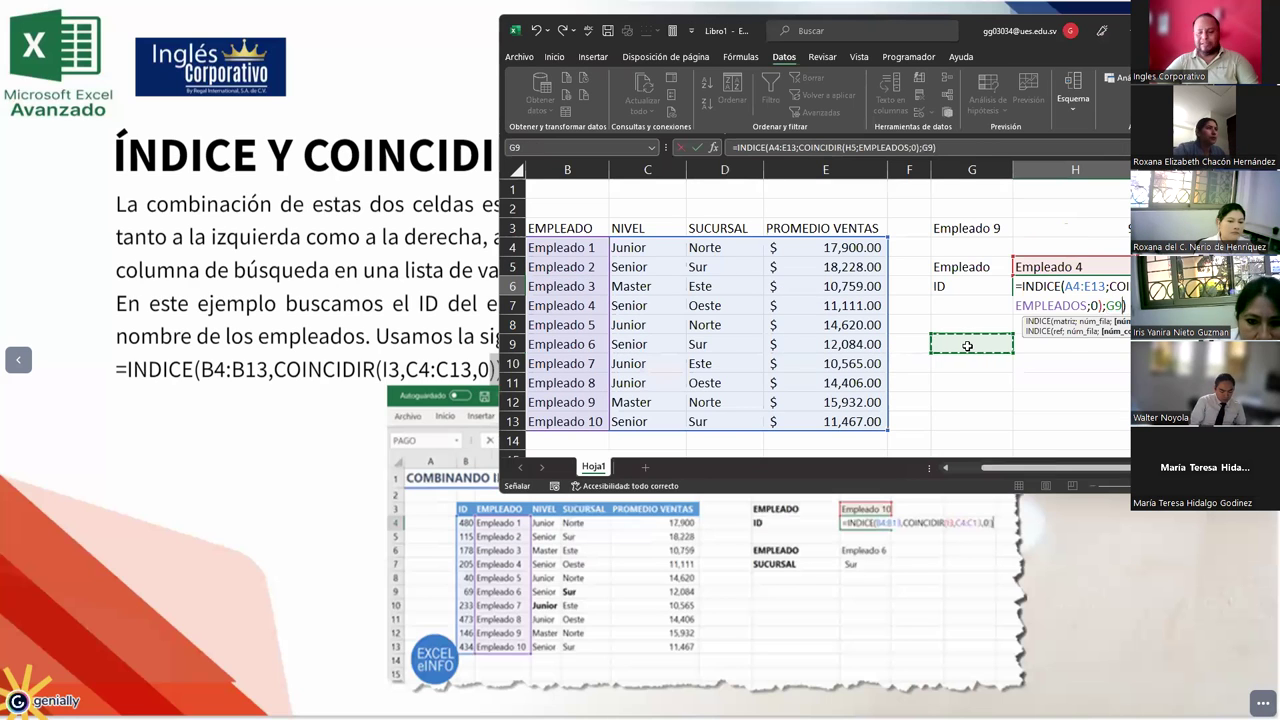
key("Return")
left_click(967, 346)
type("Empleado")
key("Tab")
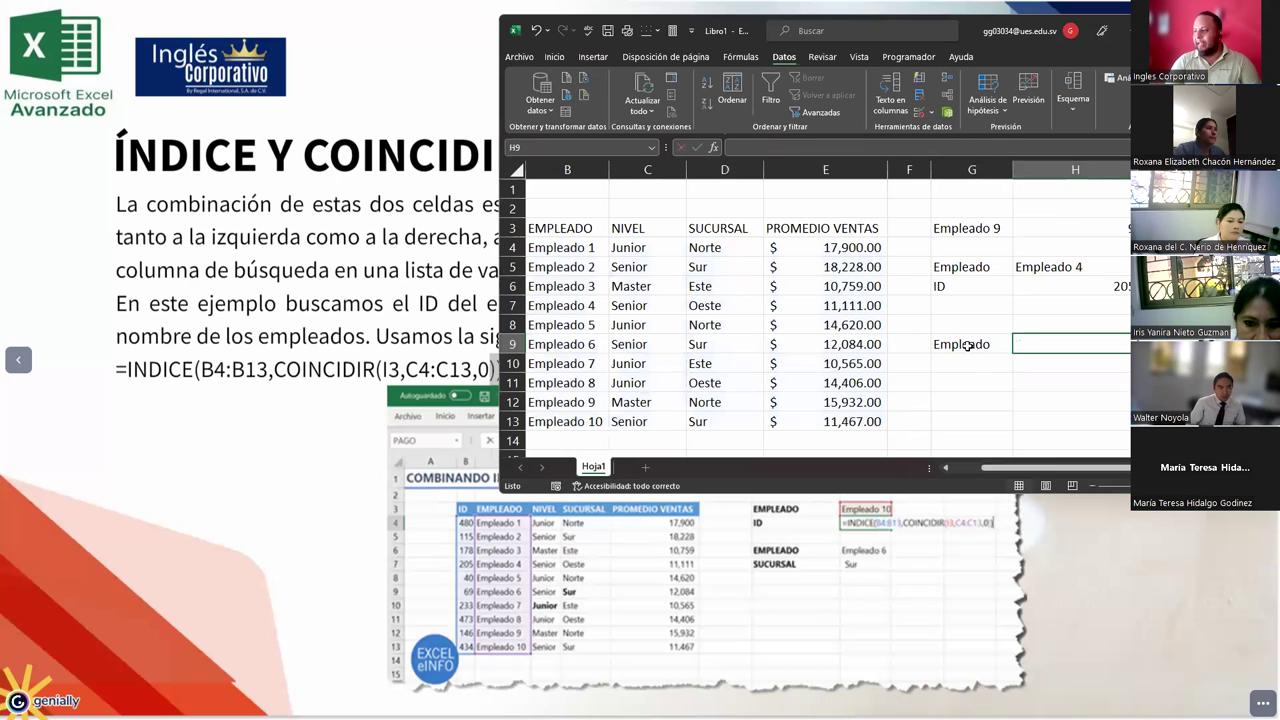
key("Return")
type("Sucursal")
left_click(1060, 340)
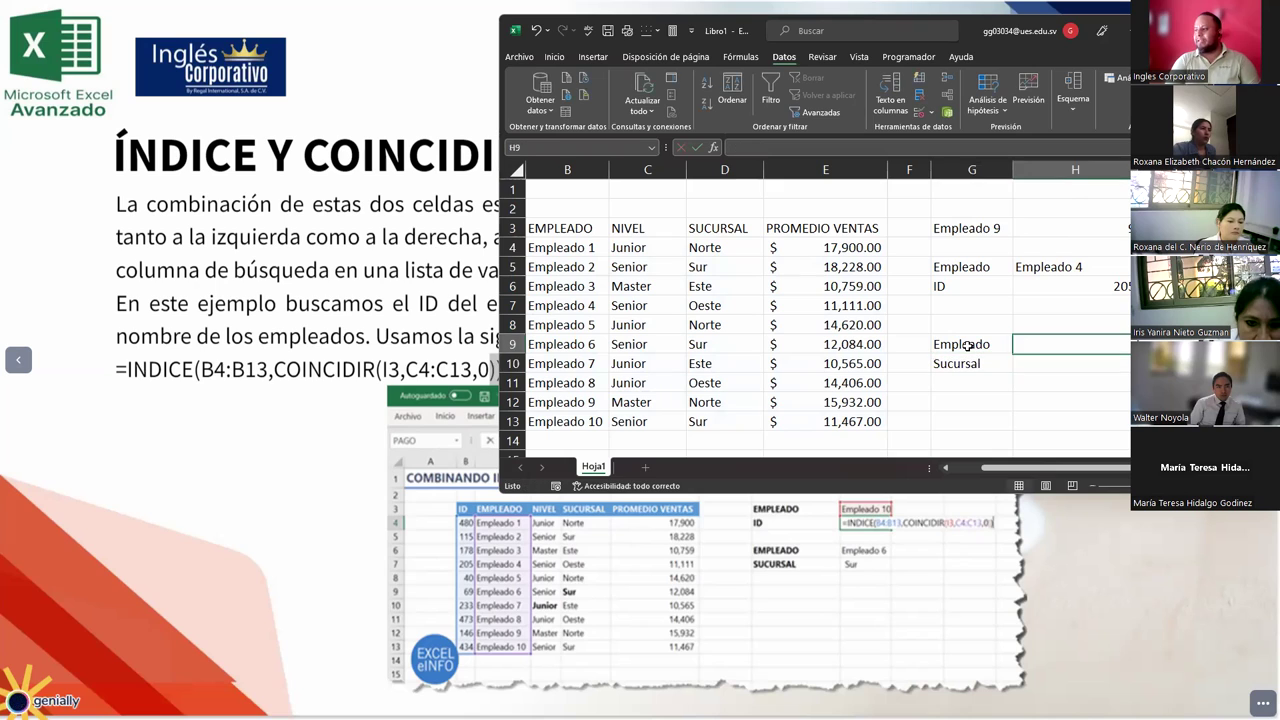
Step: Copy H5's employee dropdown into H9, test it with Empleado 1, then clear it
left_click(1085, 274)
key("ctrl+c")
left_click(1058, 344)
key("ctrl+v")
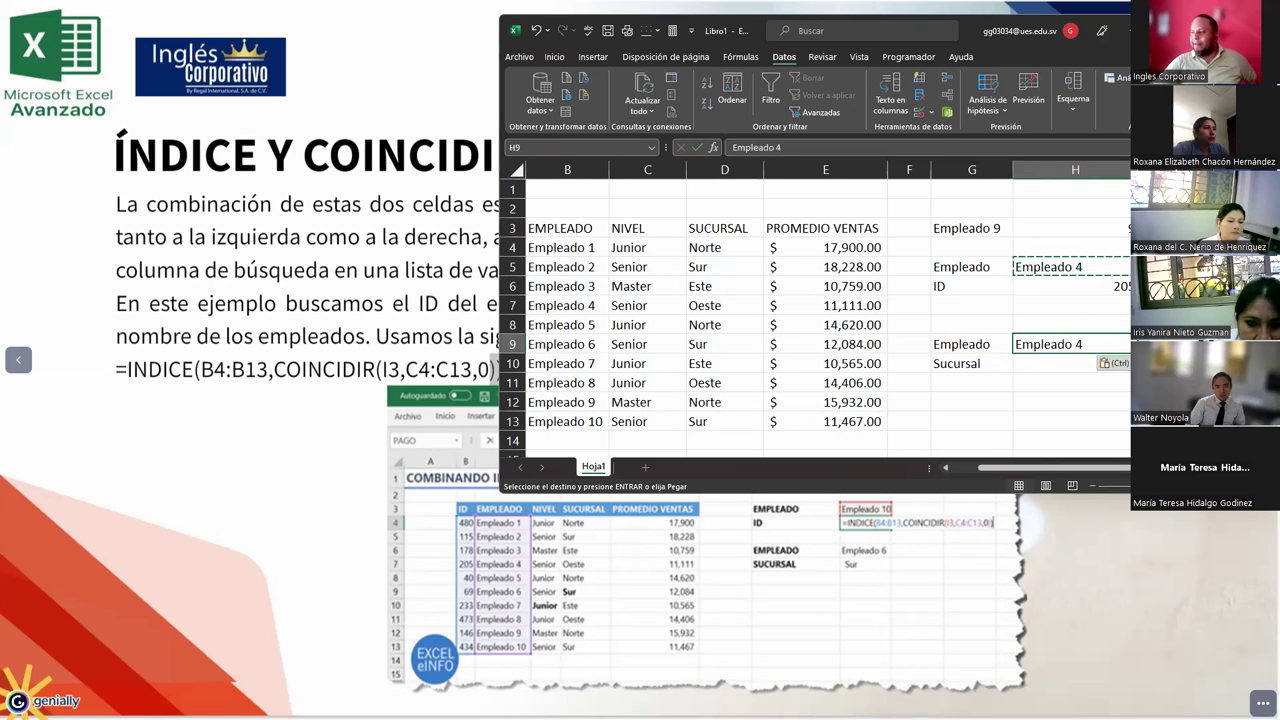
left_click(1138, 344)
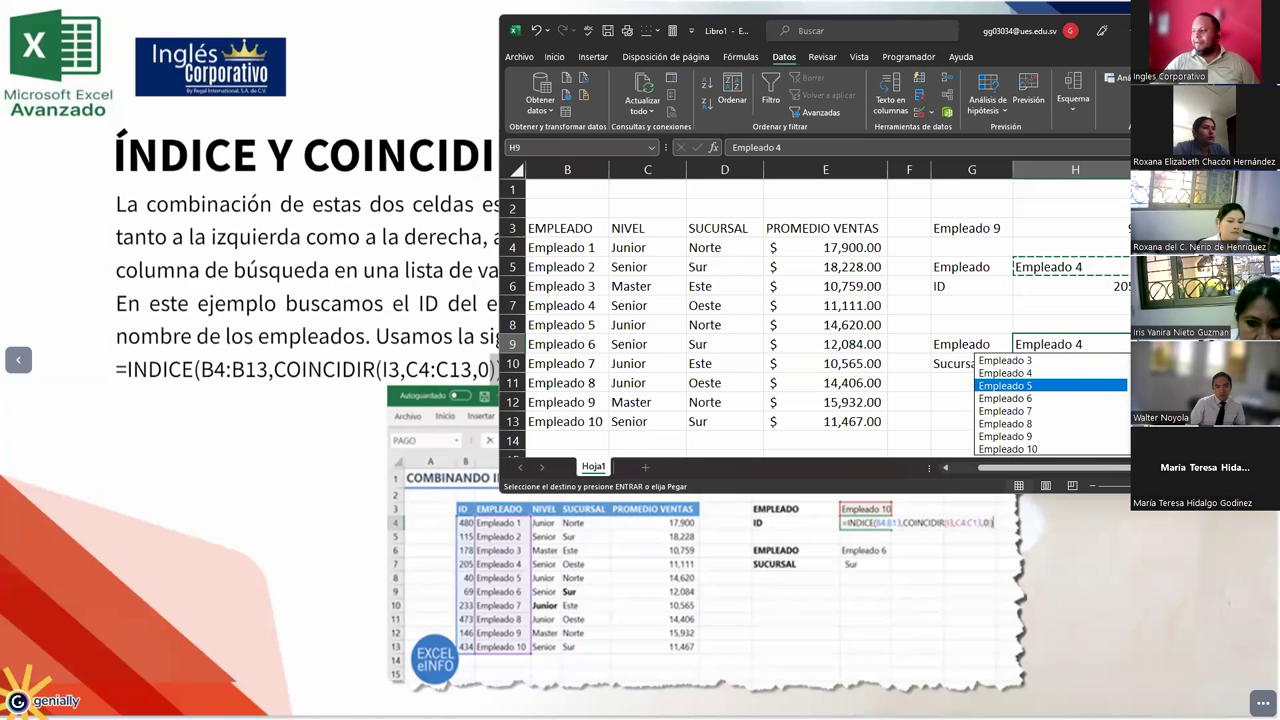
scroll(1050, 400, "up", 1)
left_click(1062, 360)
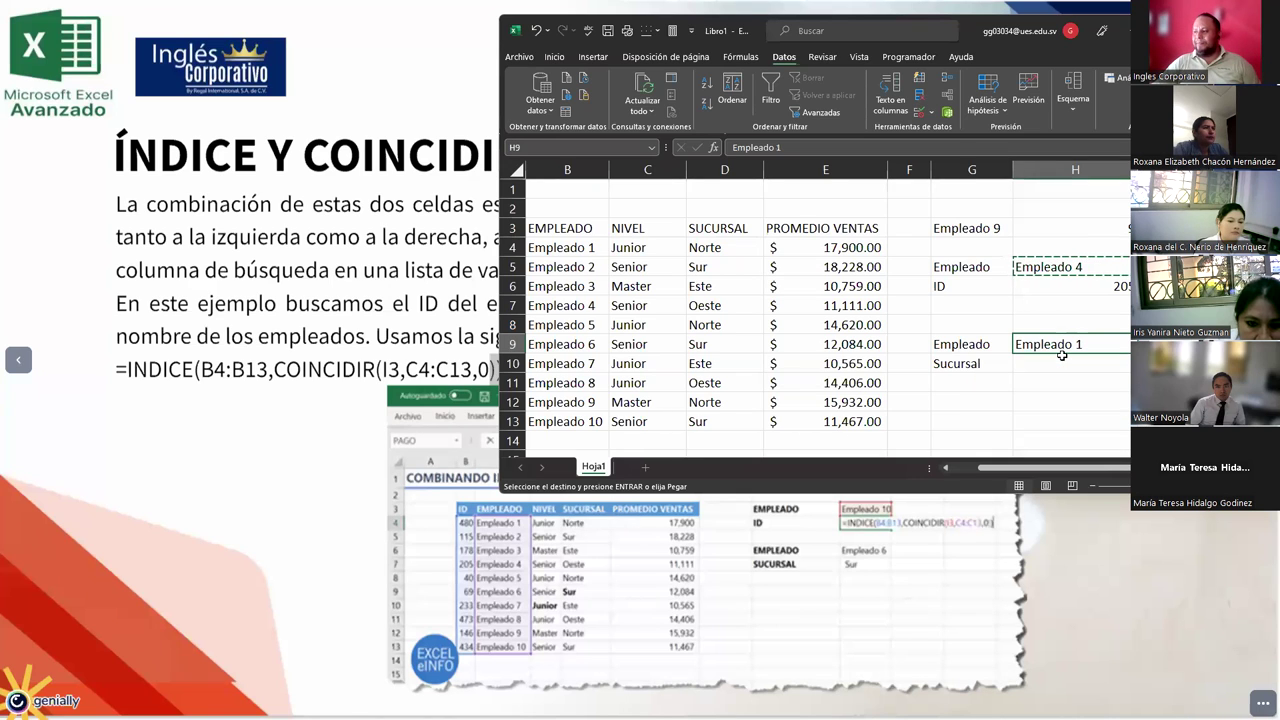
key("Delete")
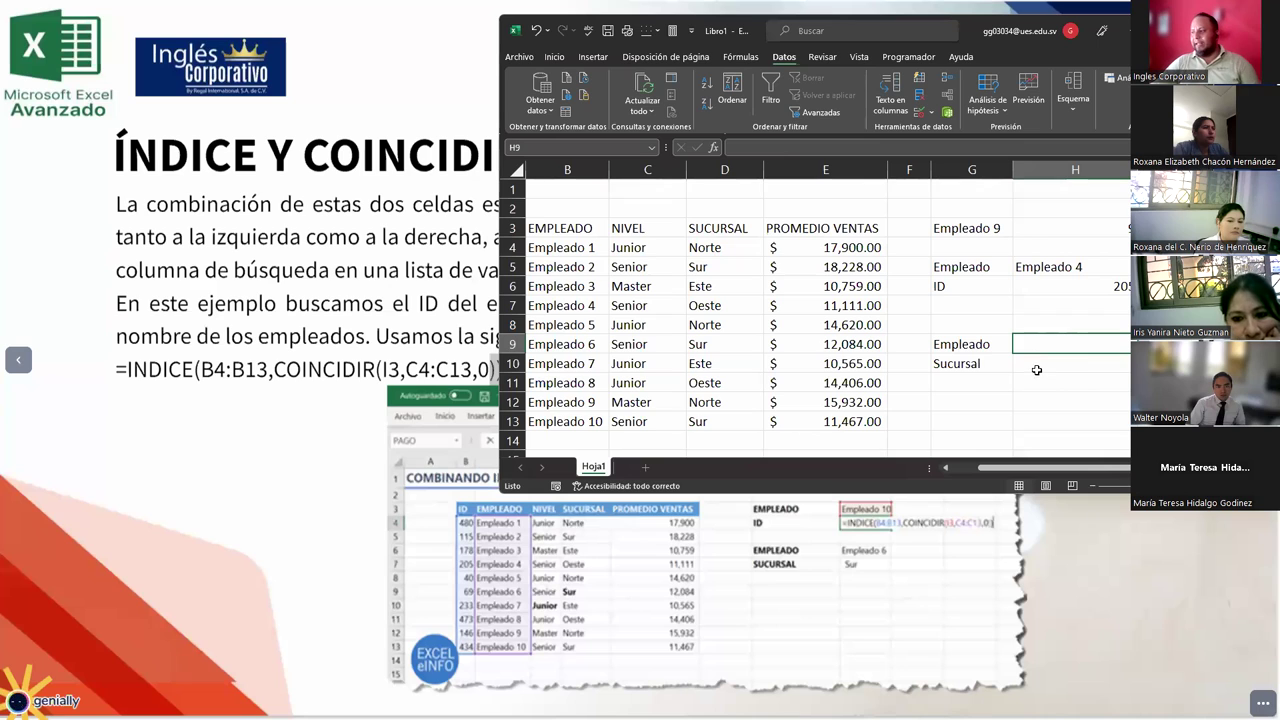
Step: Open the H6 ID lookup formula for editing
left_click(1037, 365)
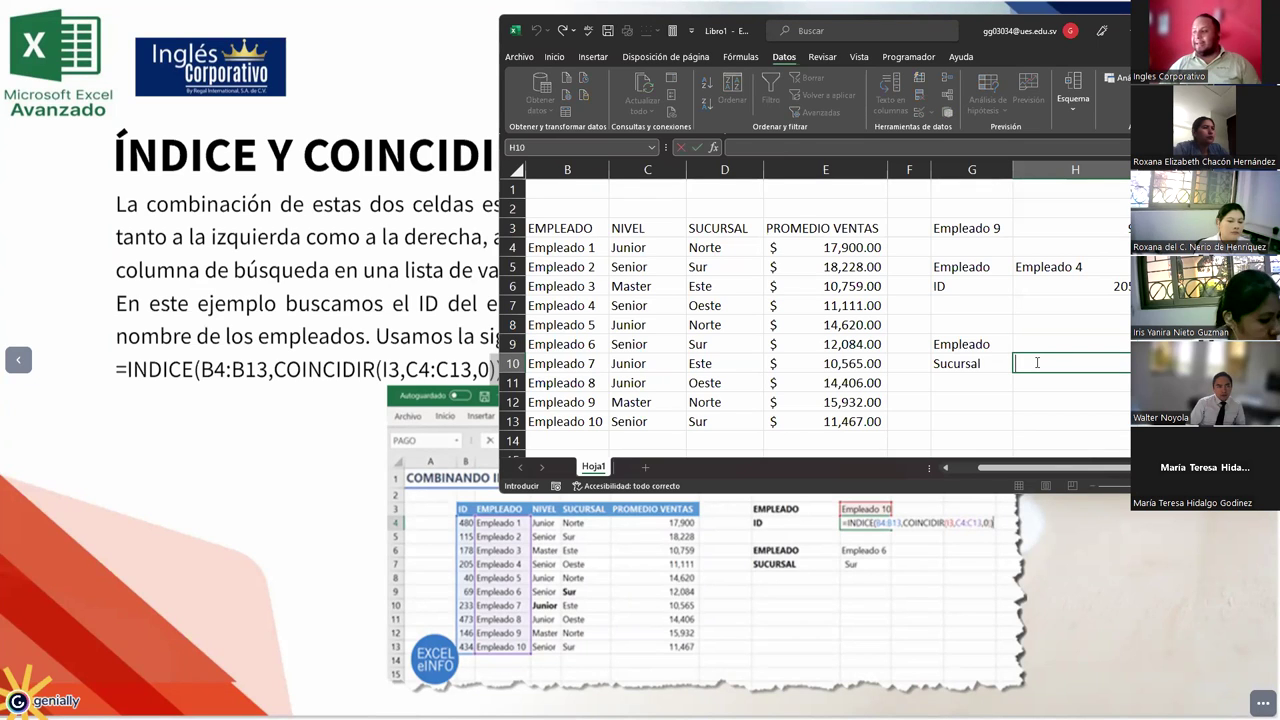
left_click(1037, 286)
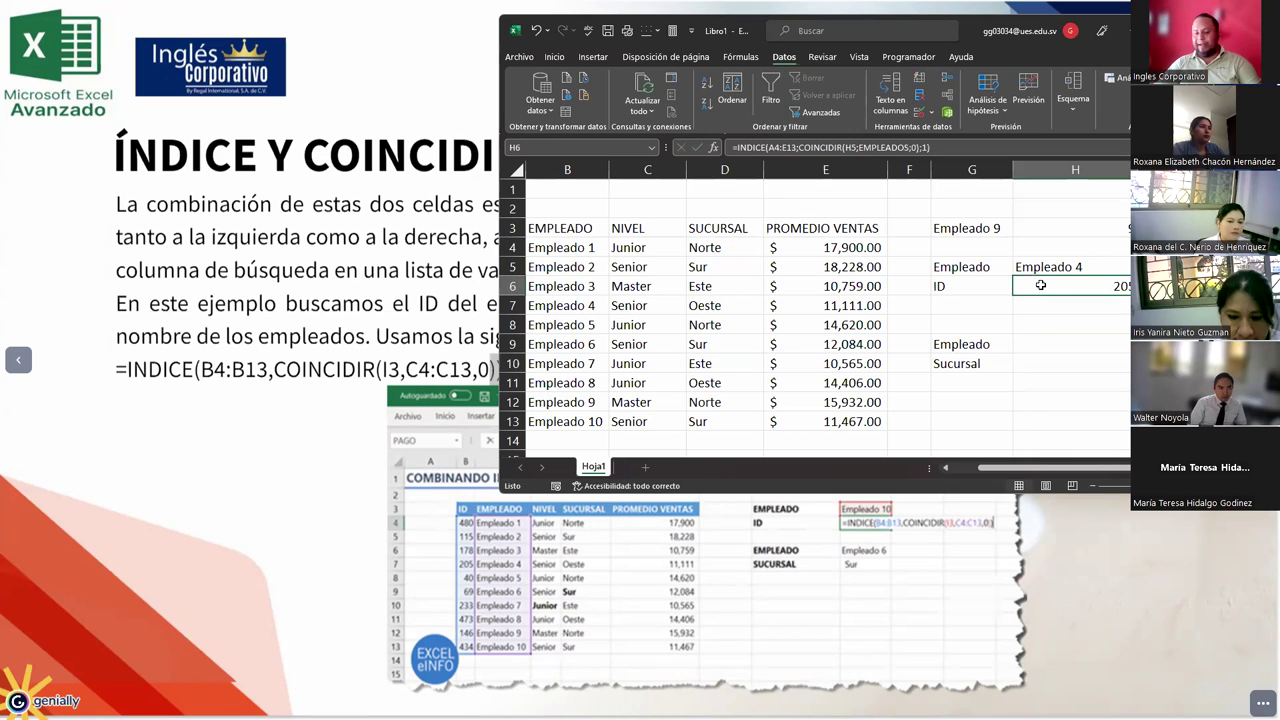
double_click(1037, 286)
Step: Copy the H6 formula into H10, changing its column to 4 and lookup cell to H9
key("ctrl+shift+Home")
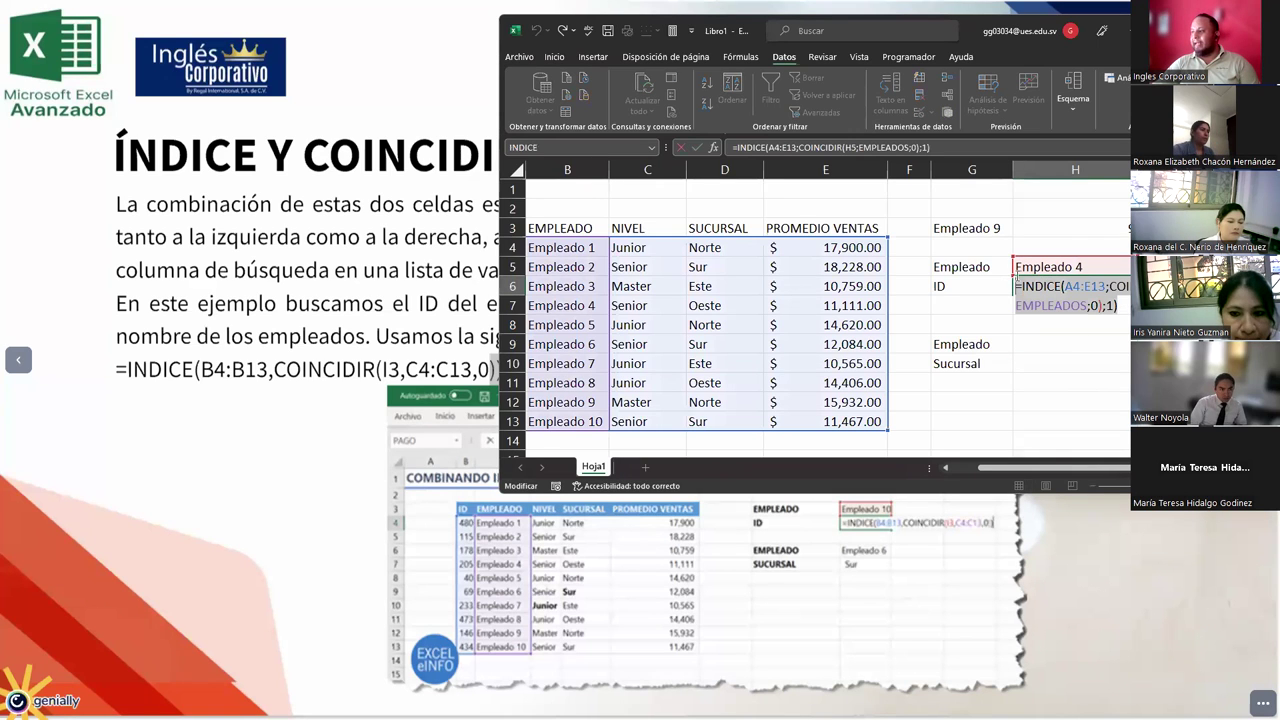
key("ctrl+c")
key("Escape")
left_click(1030, 365)
key("ctrl+v")
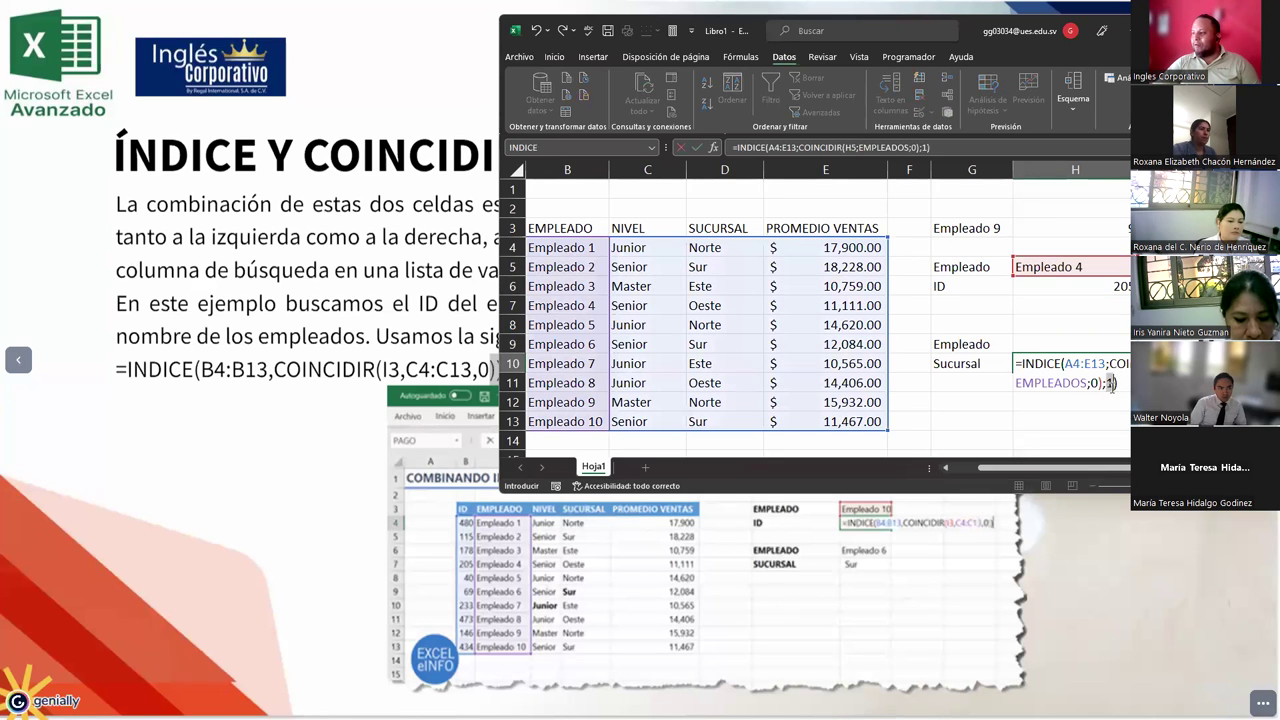
double_click(1110, 384)
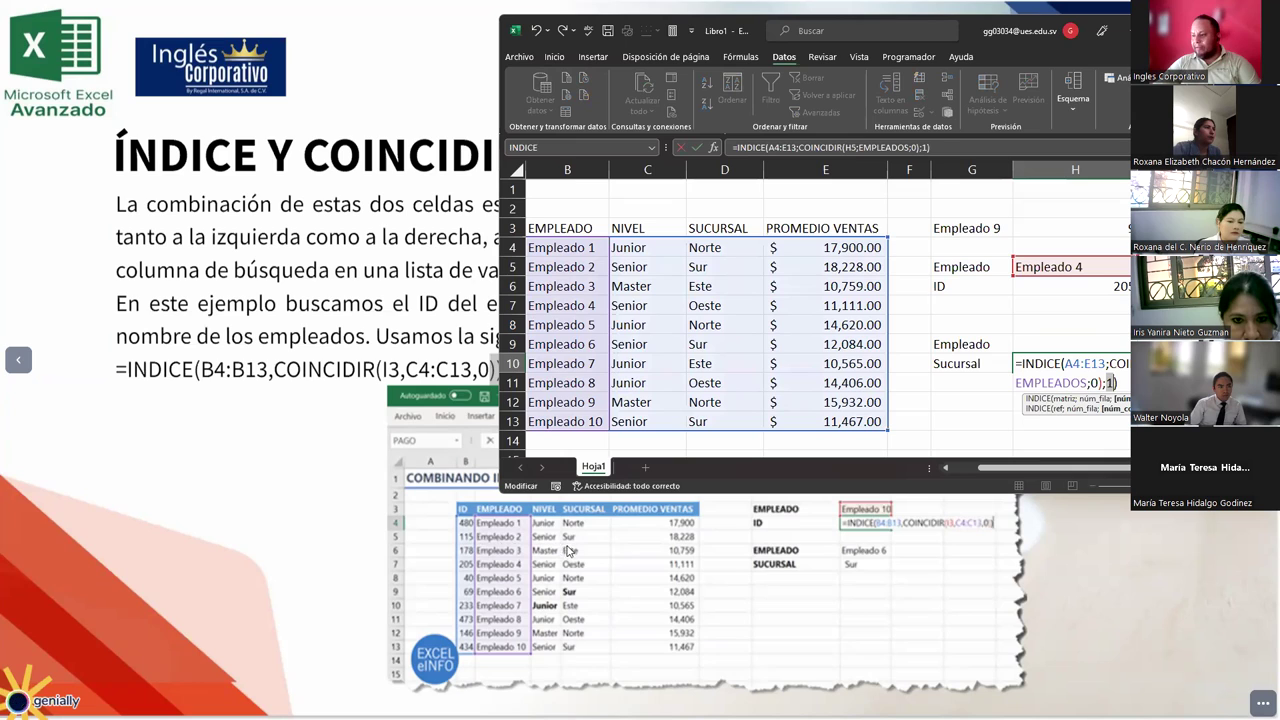
type("4")
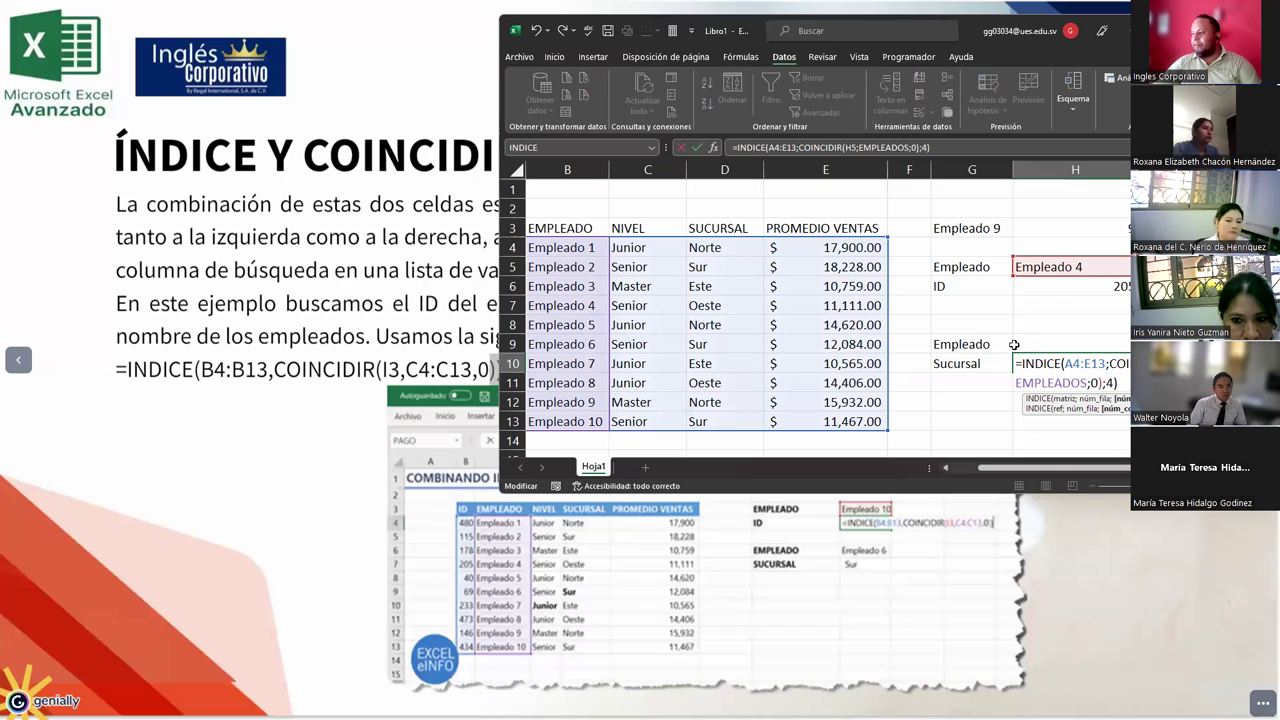
left_click(1121, 352)
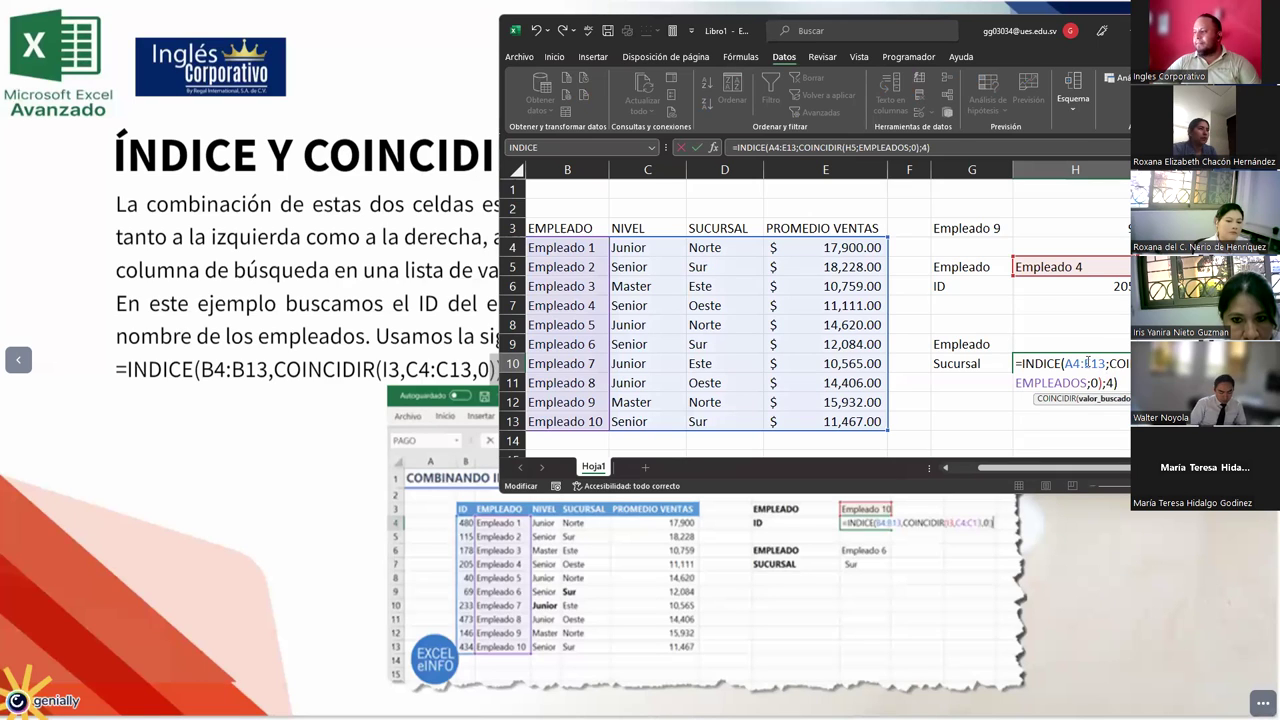
left_click(1031, 342)
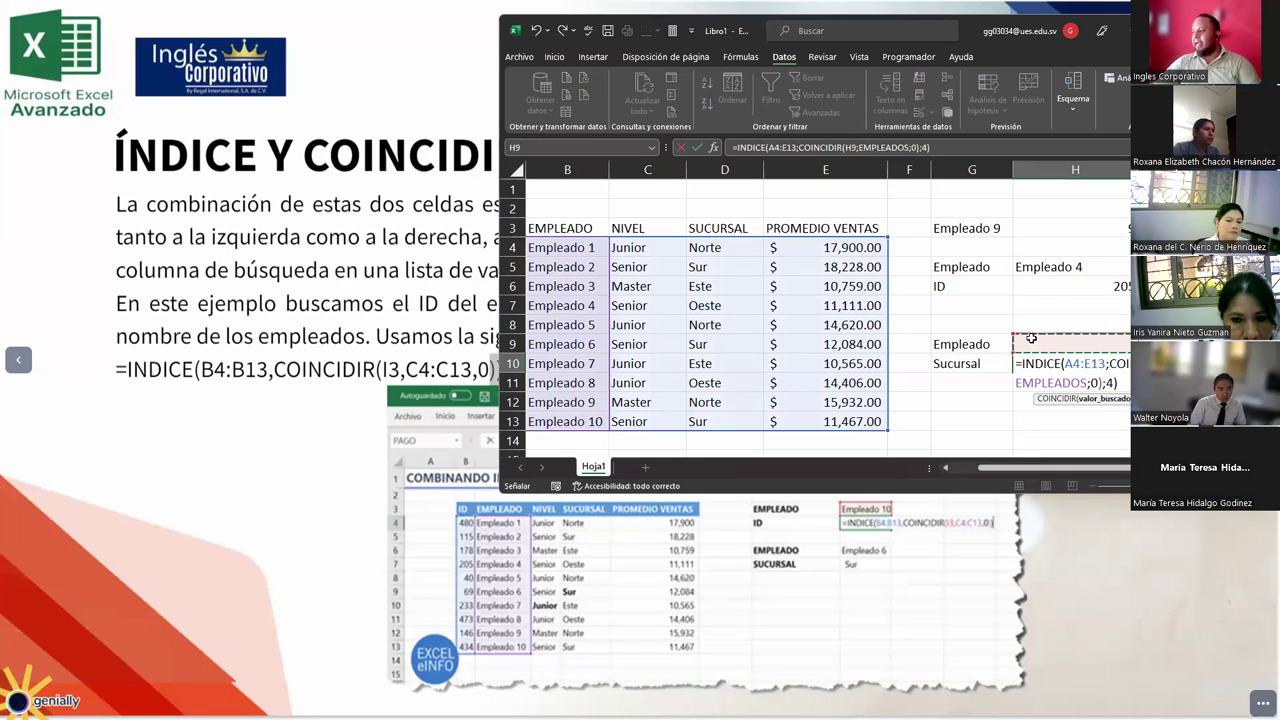
key("Return")
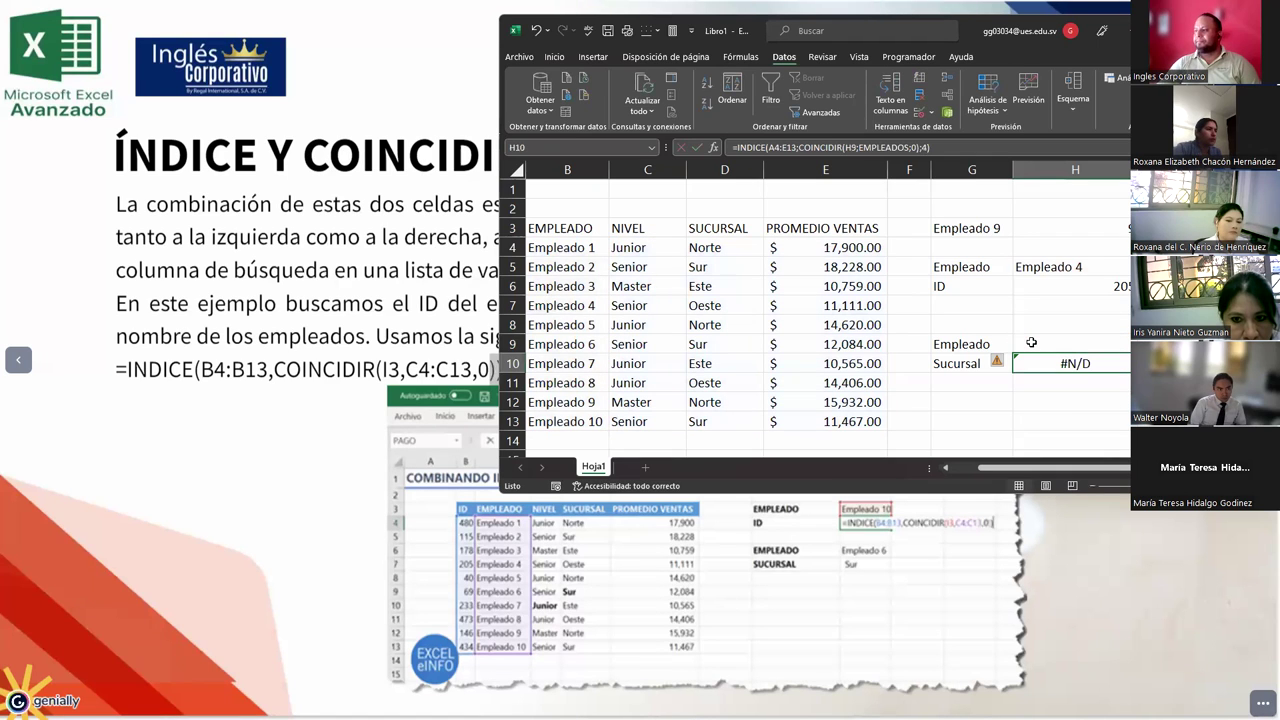
Step: Choose Empleado 1, then Empleado 6 in H9 so H10 shows Sur, and maximize Excel
left_click(1110, 349)
key("alt+Down")
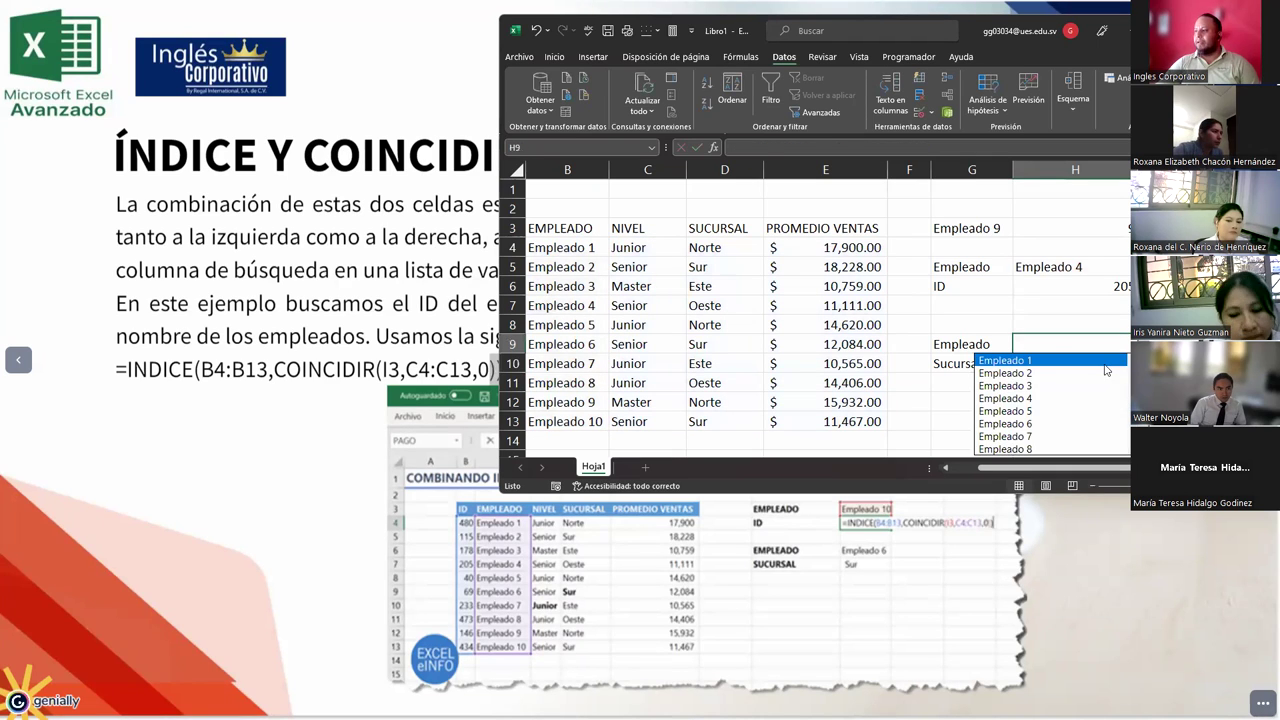
key("Return")
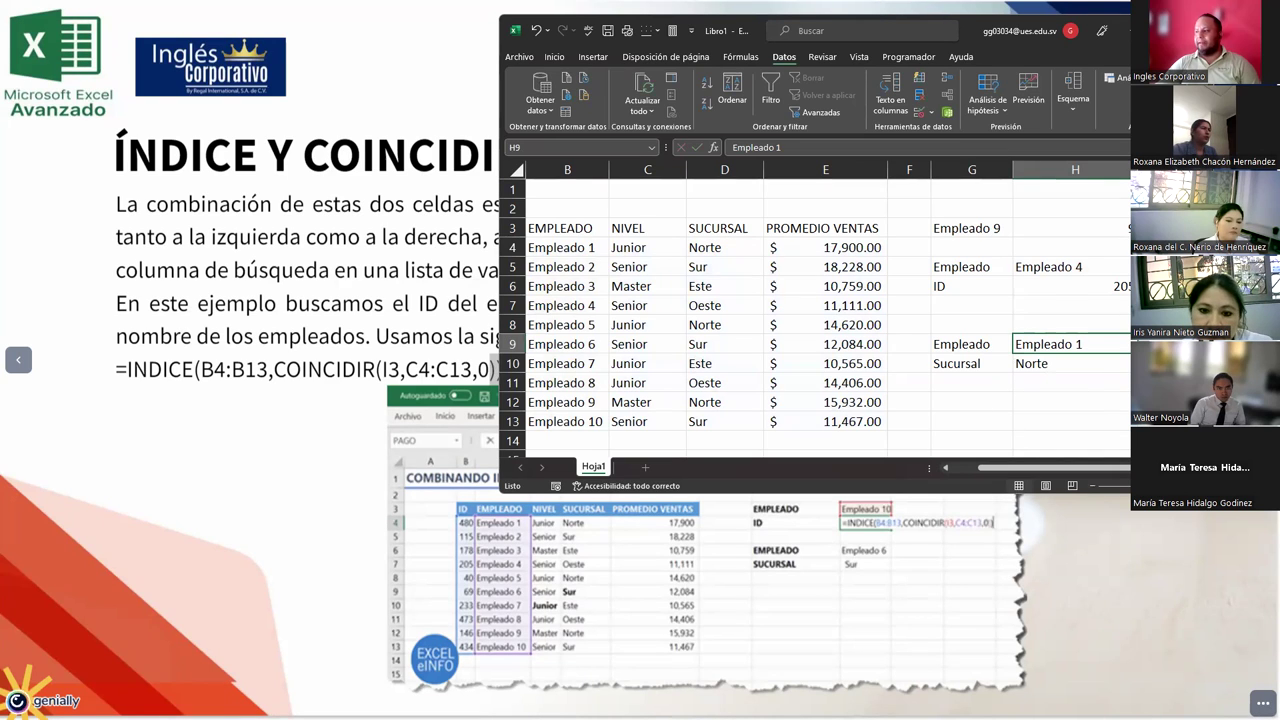
key("alt+Down")
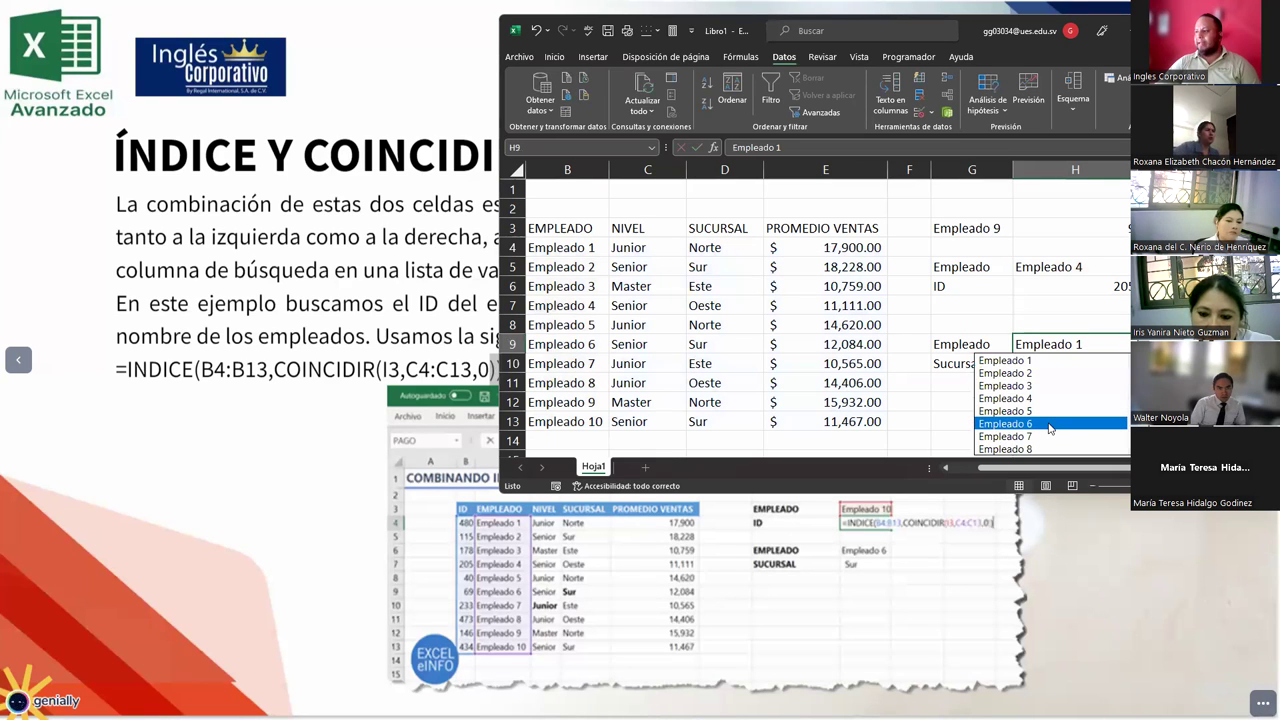
left_click(1055, 423)
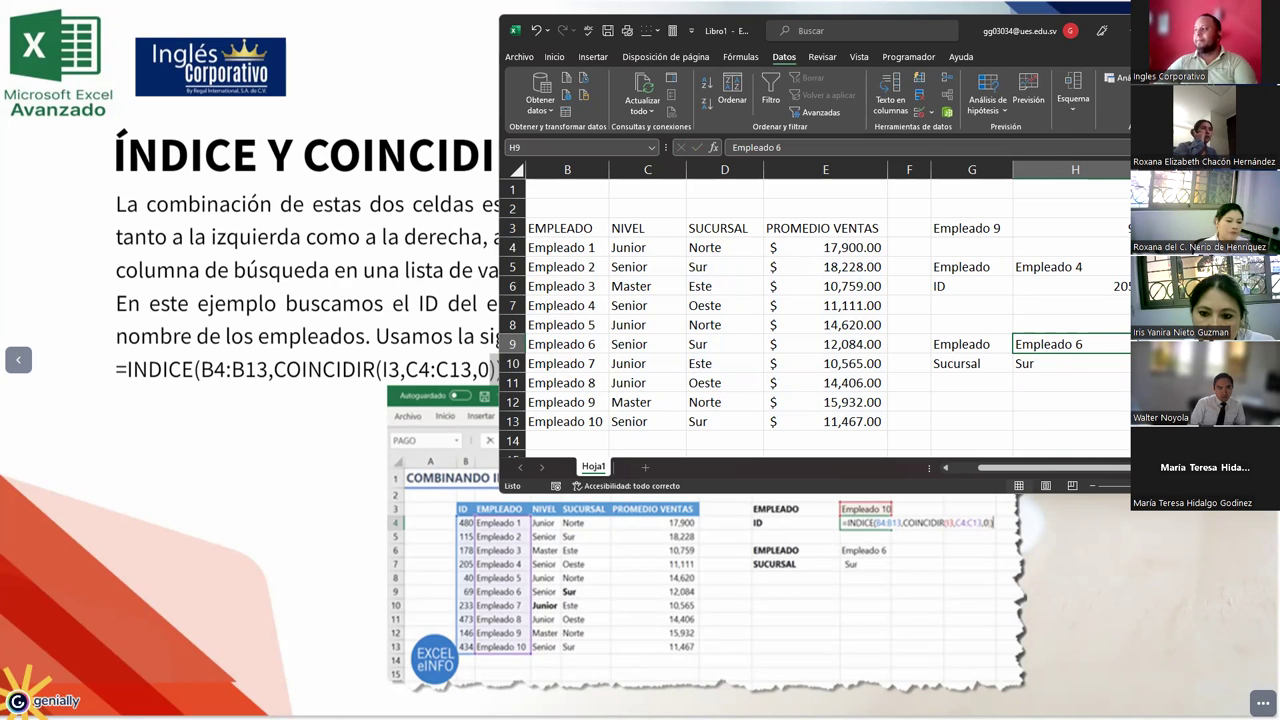
key("super+Up")
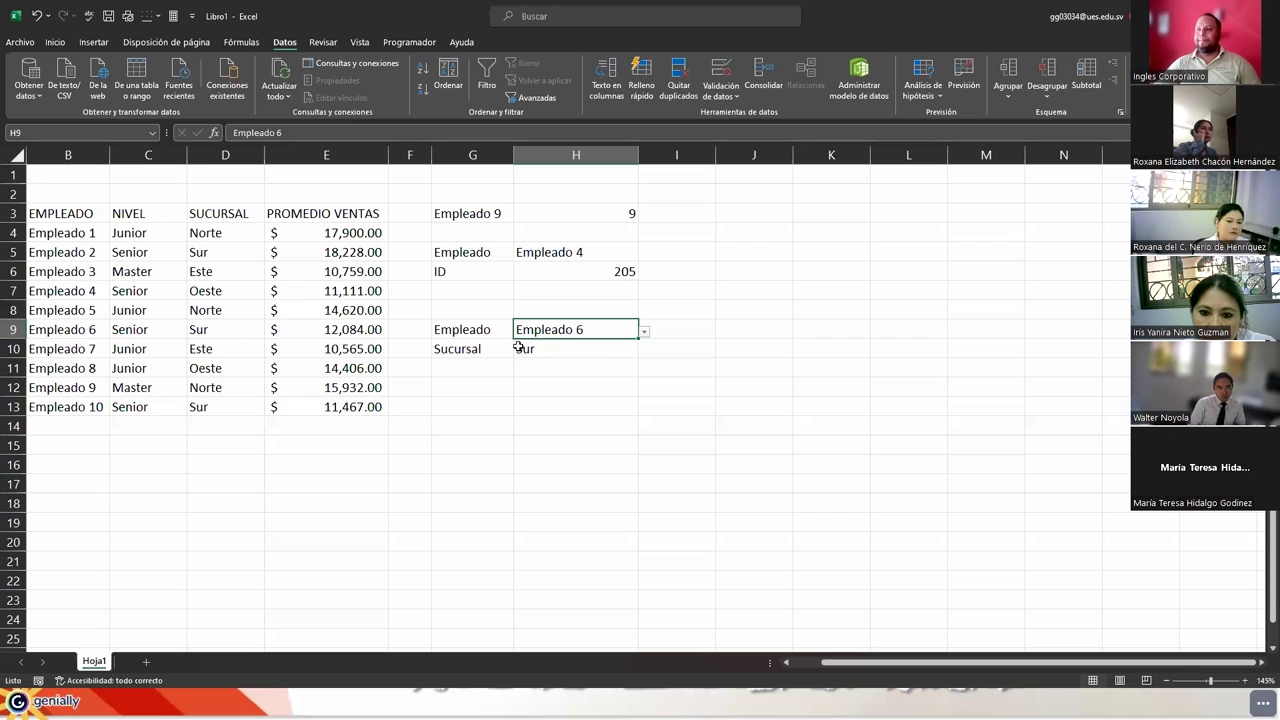
Step: Review H10's =INDICE(A4:E13;COINCIDIR(H9;EMPLEADOS;0);4) formula and capture a screen snippet of it
double_click(520, 348)
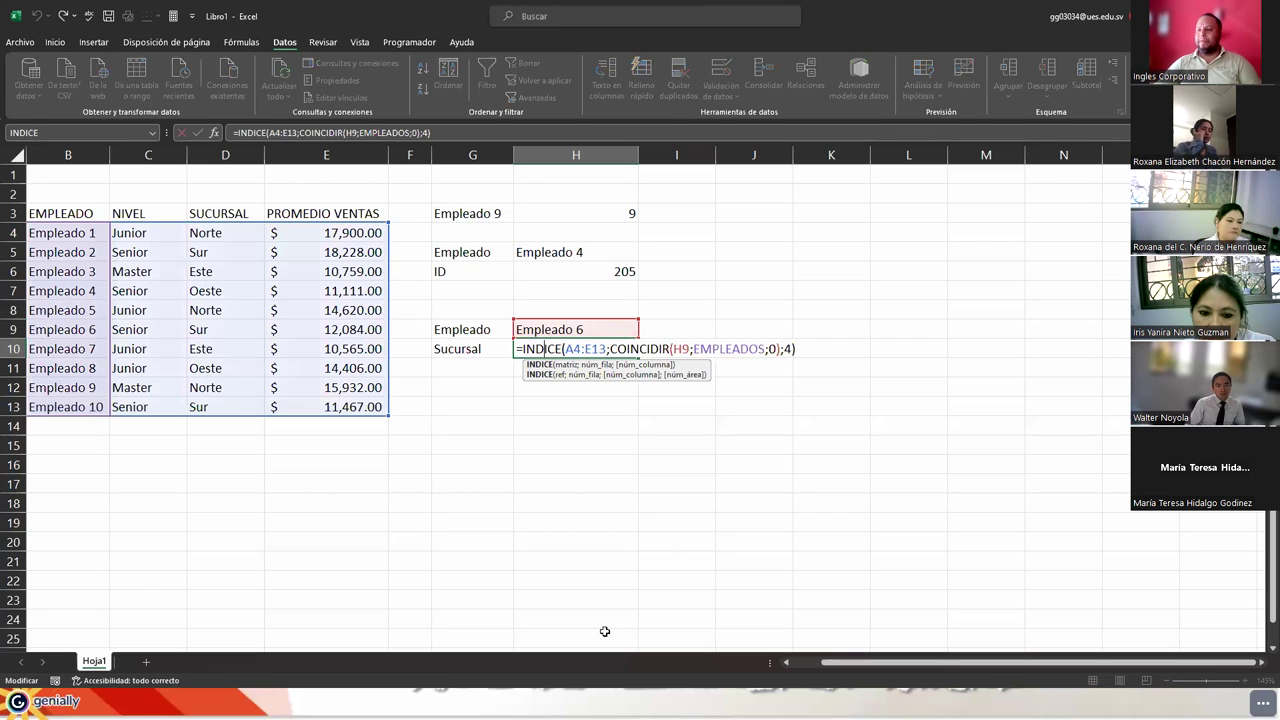
scroll(619, 437, "left", 1)
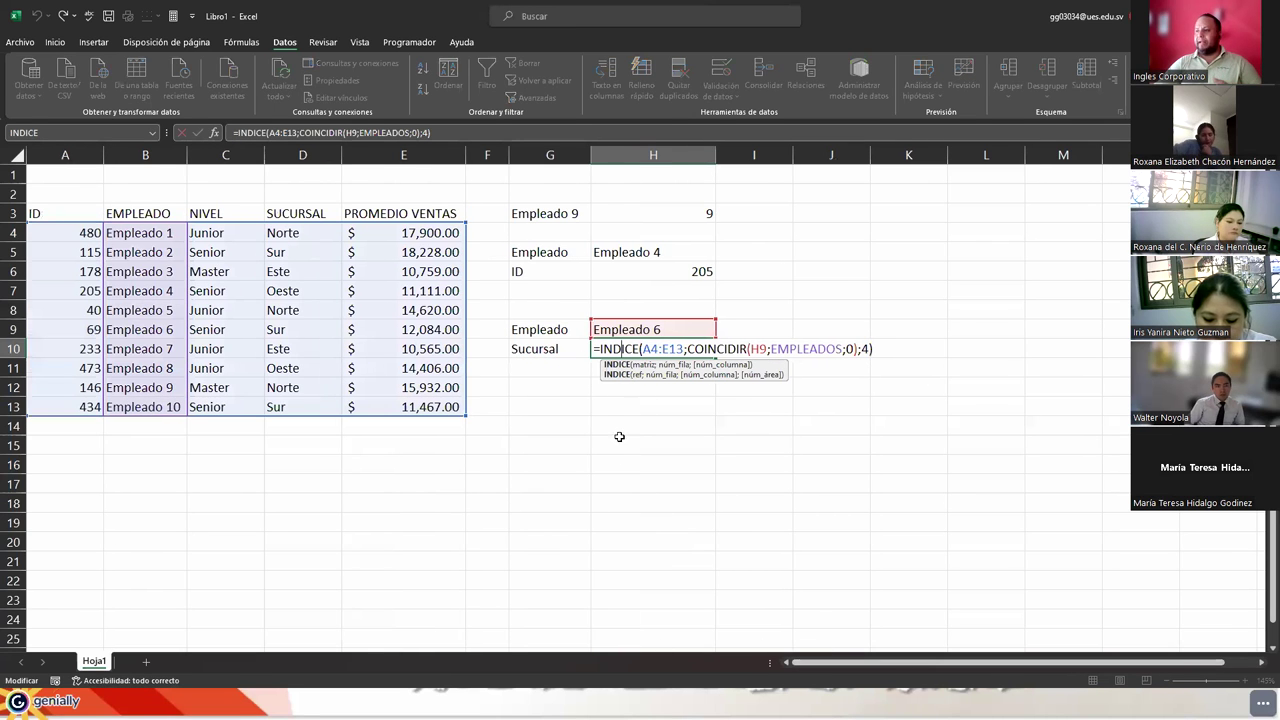
left_click(874, 349)
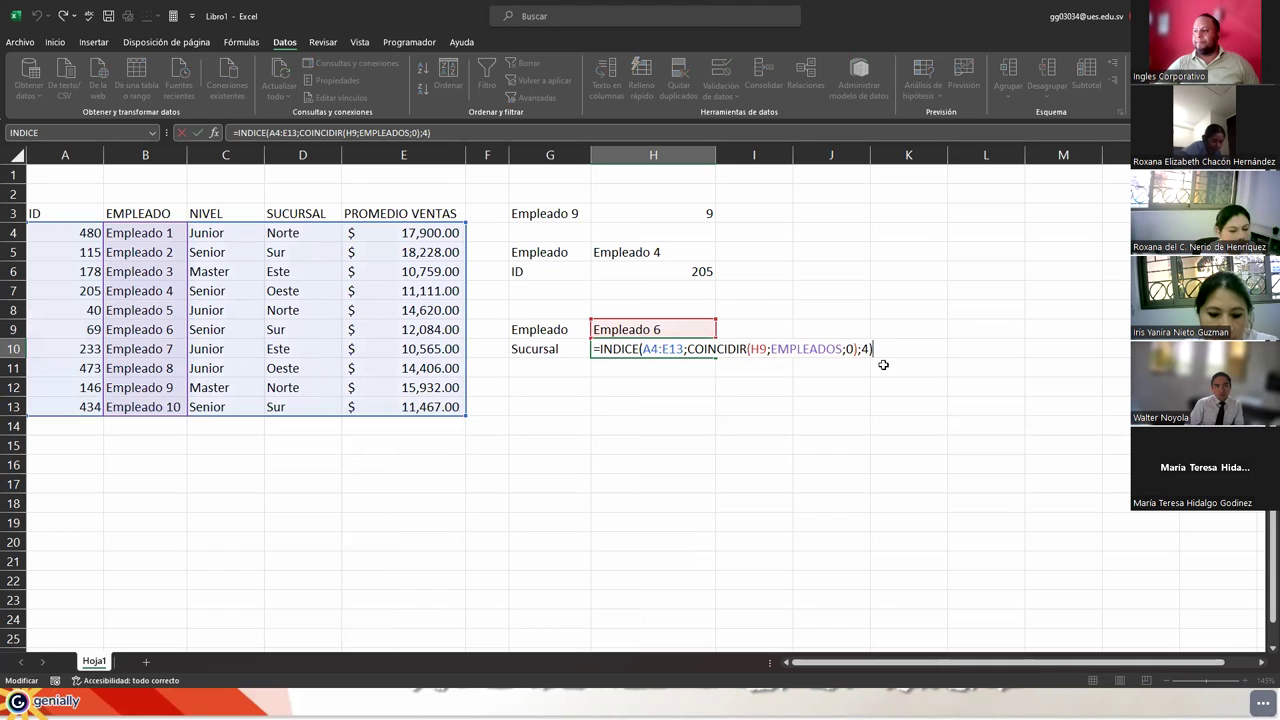
left_click(716, 349)
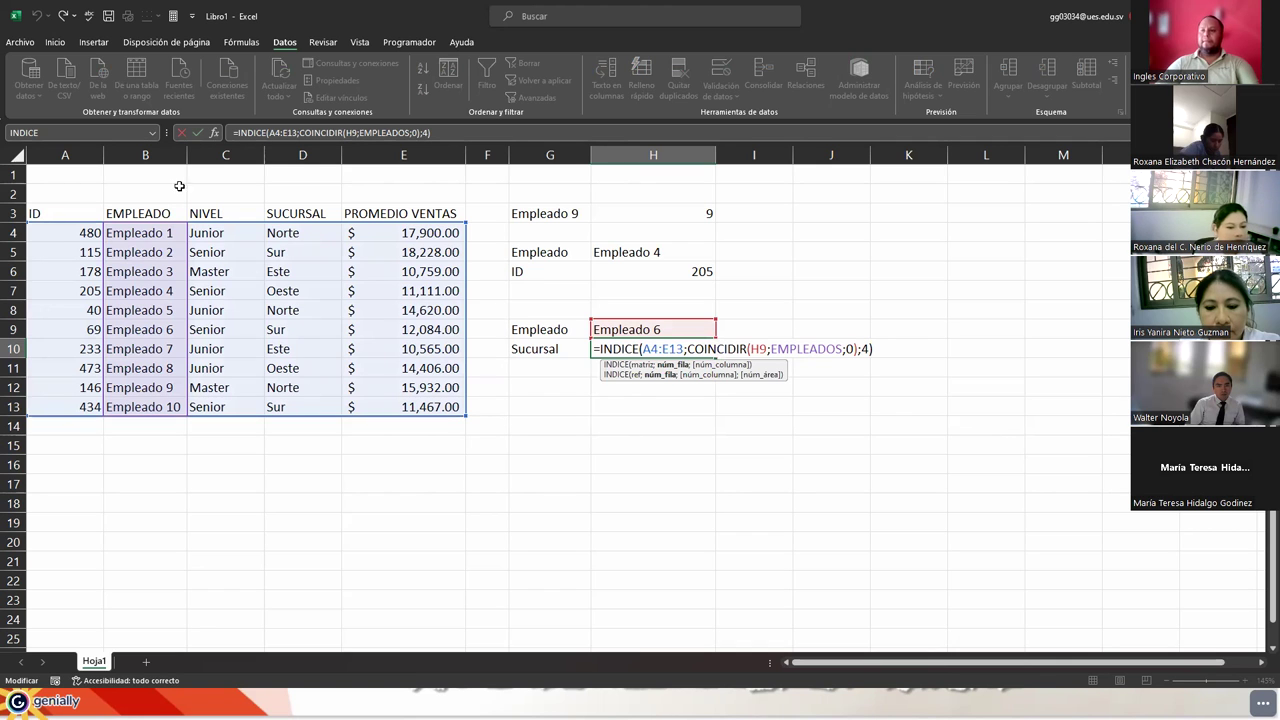
key("super+shift+s")
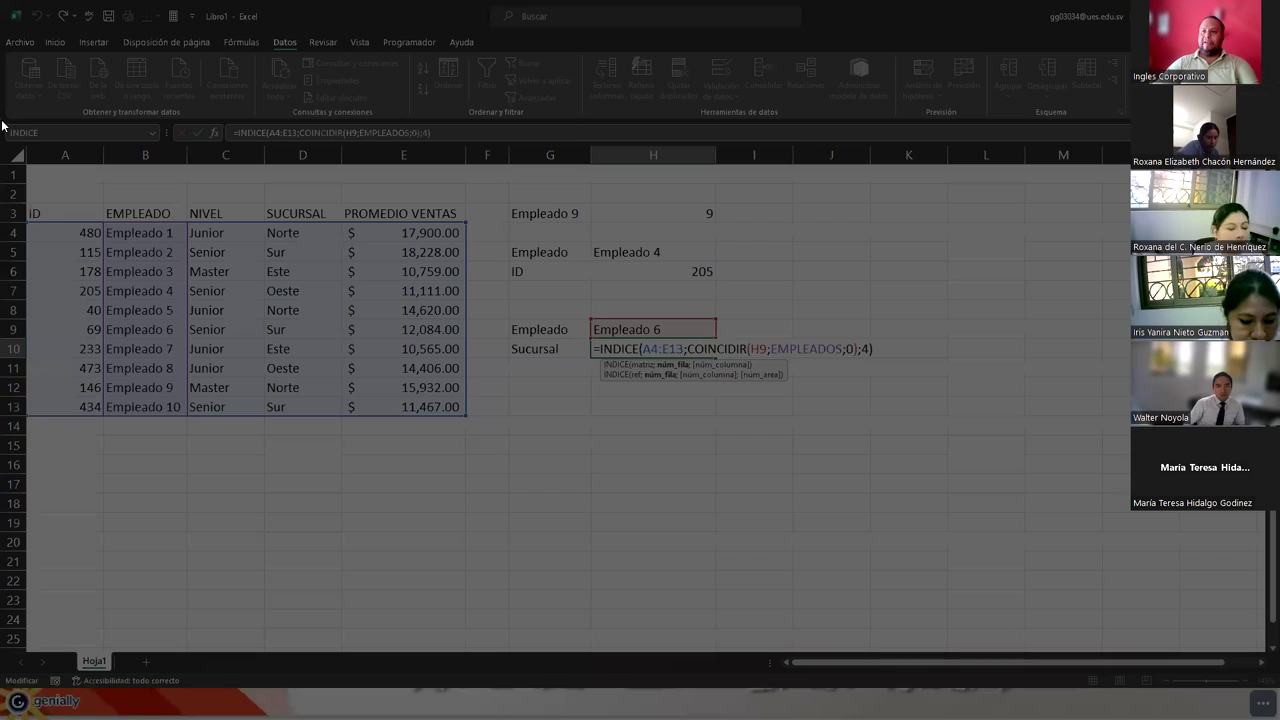
mouse_move(5, 120)
left_mouse_down()
mouse_move(230, 310)
mouse_move(878, 442)
left_mouse_up()
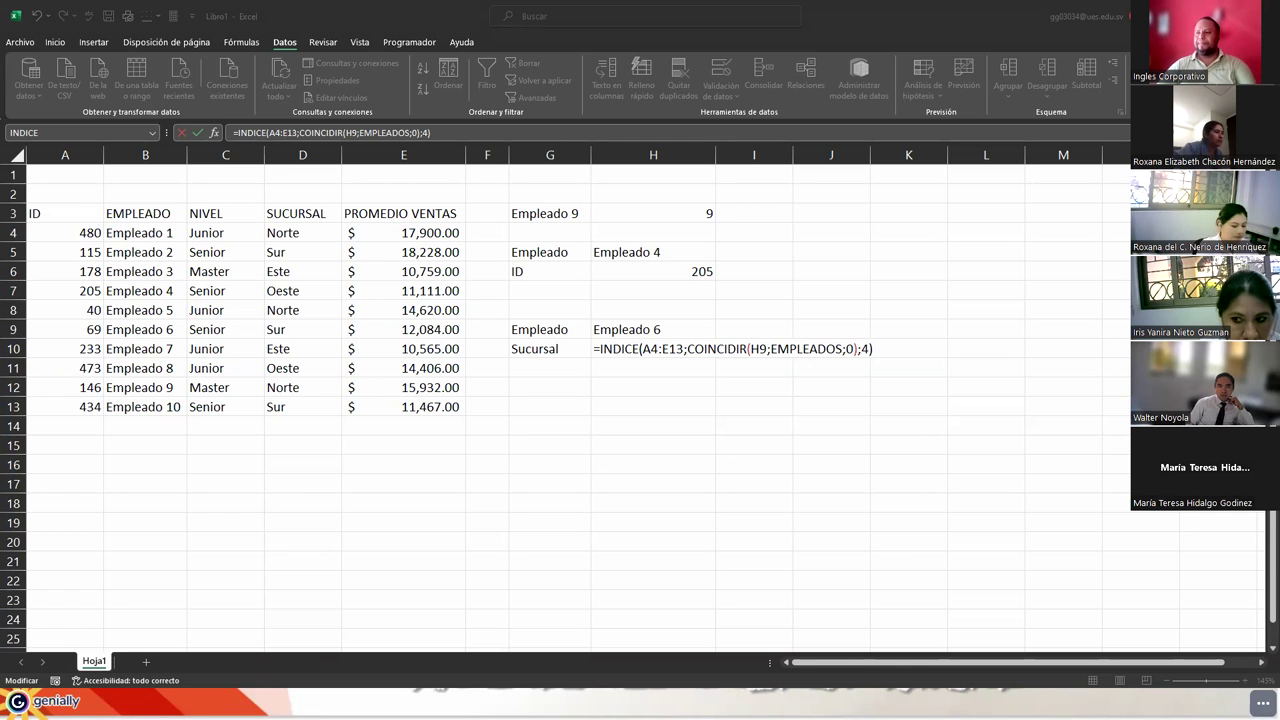
left_click(543, 370)
Step: Recommit the H10 Sur formula and advance Genially to the dynamic-column lookup slide
left_click(543, 368)
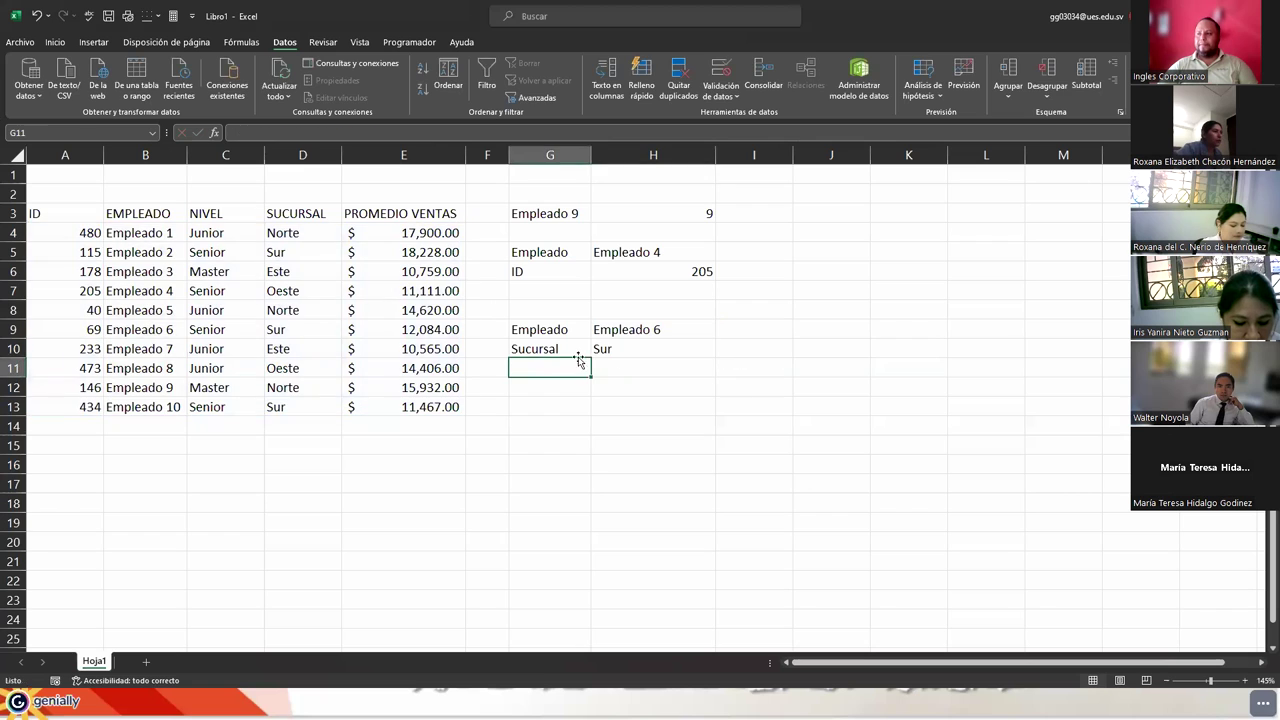
left_click(609, 349)
double_click(609, 349)
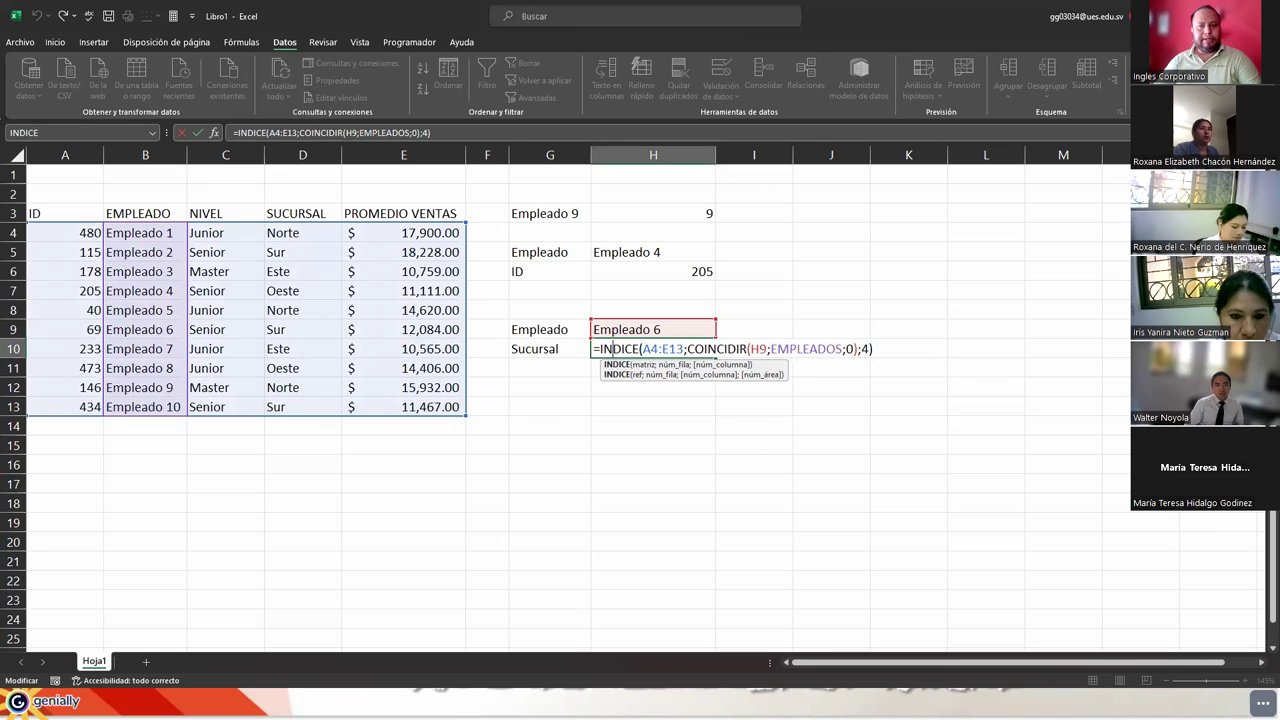
key("alt+Tab")
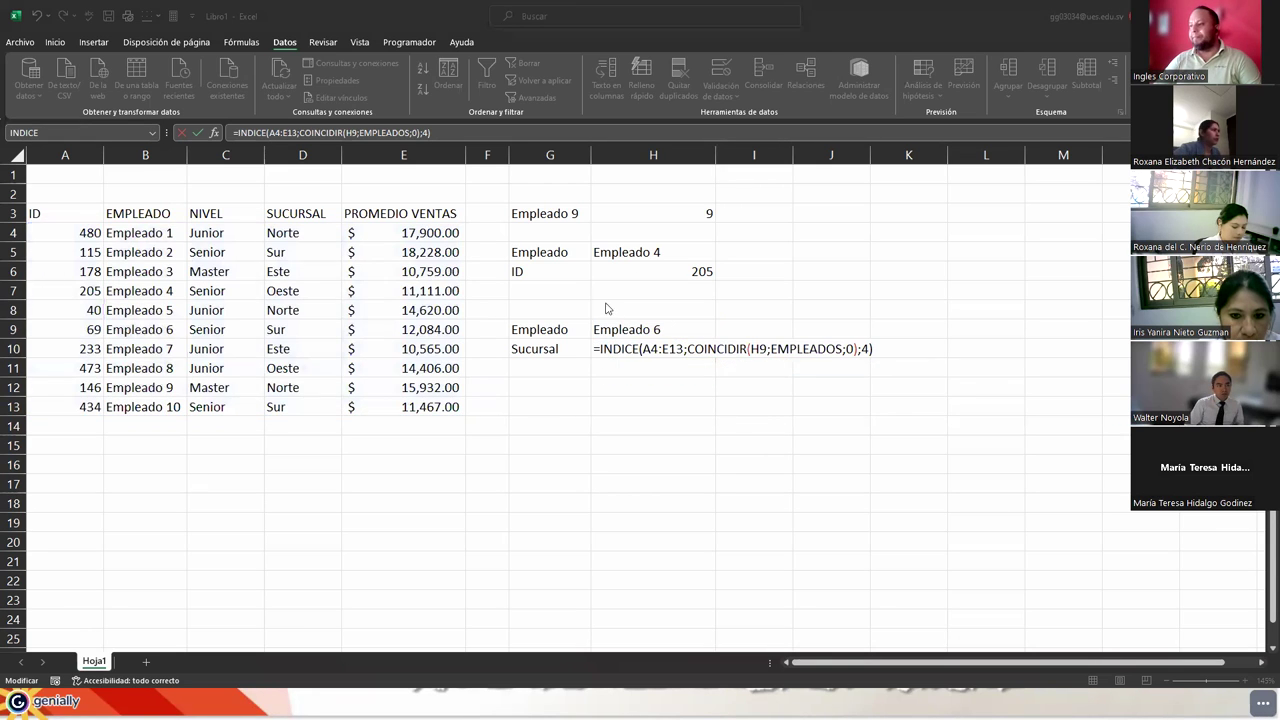
left_click(811, 349)
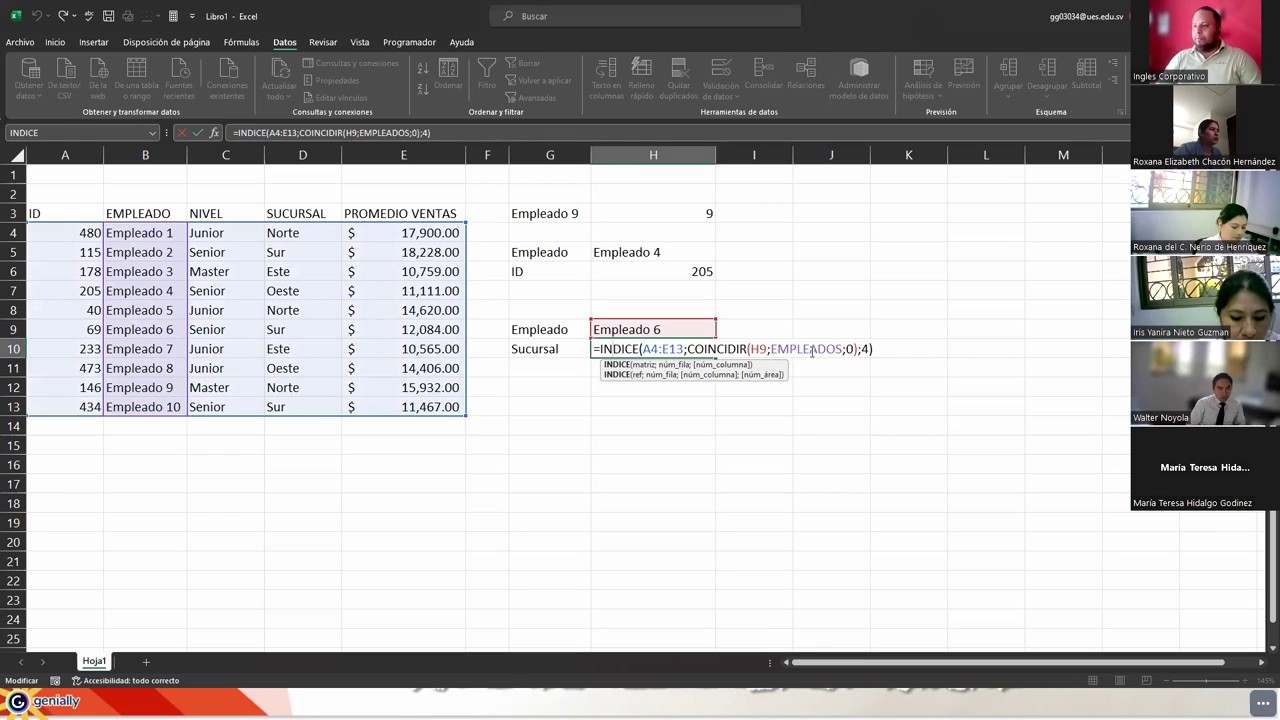
key("Return")
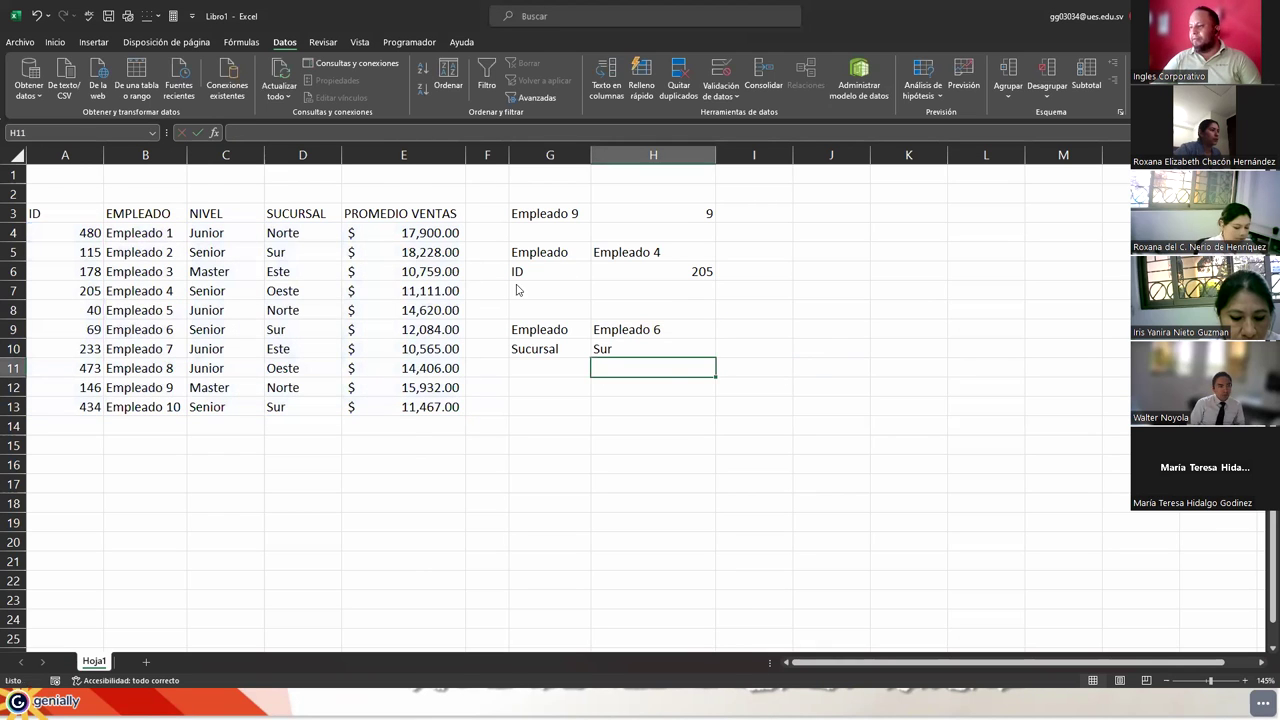
key("alt+Tab")
key("Right")
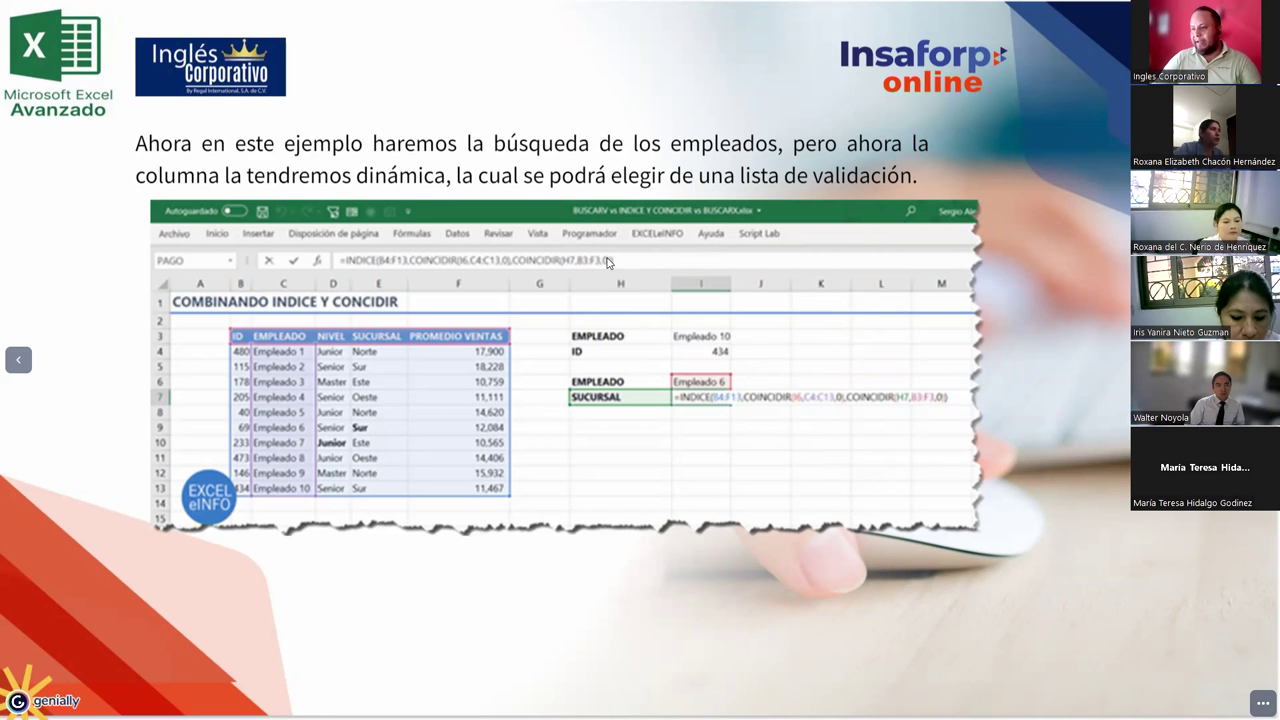
Step: Take the Genially presentation out of fullscreen and back in, then return to Excel
key("Escape")
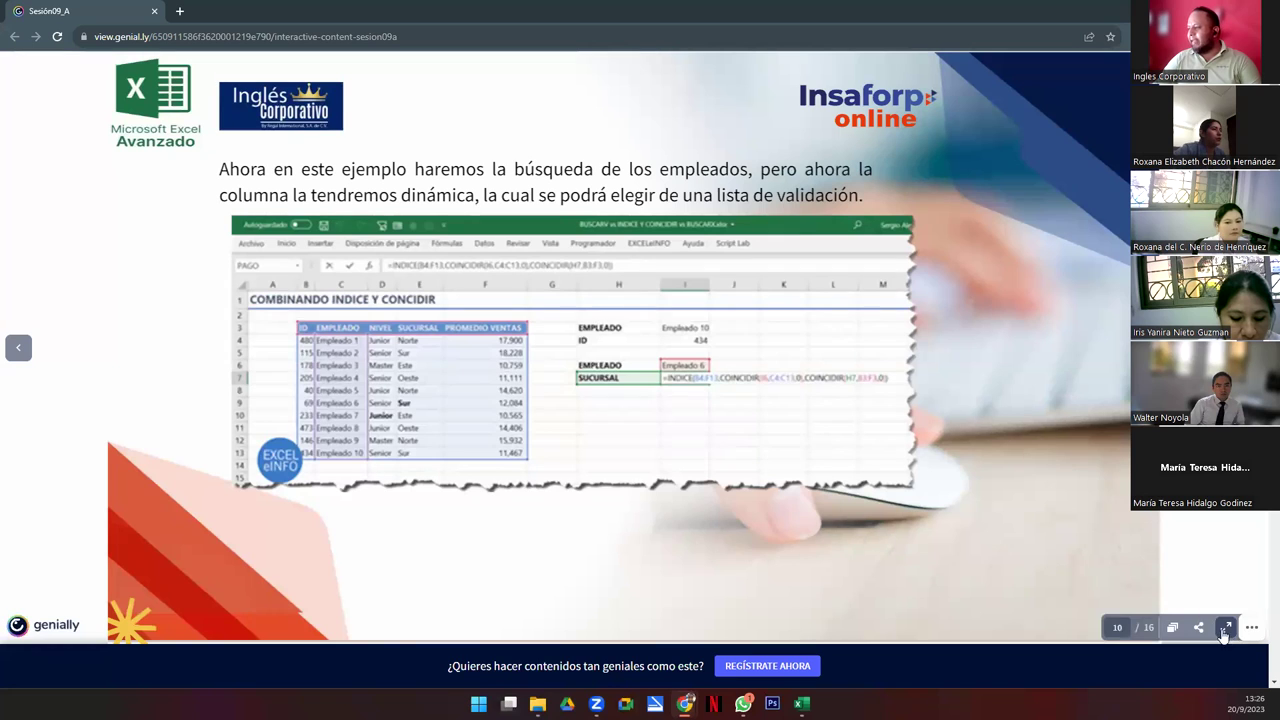
left_click(1222, 633)
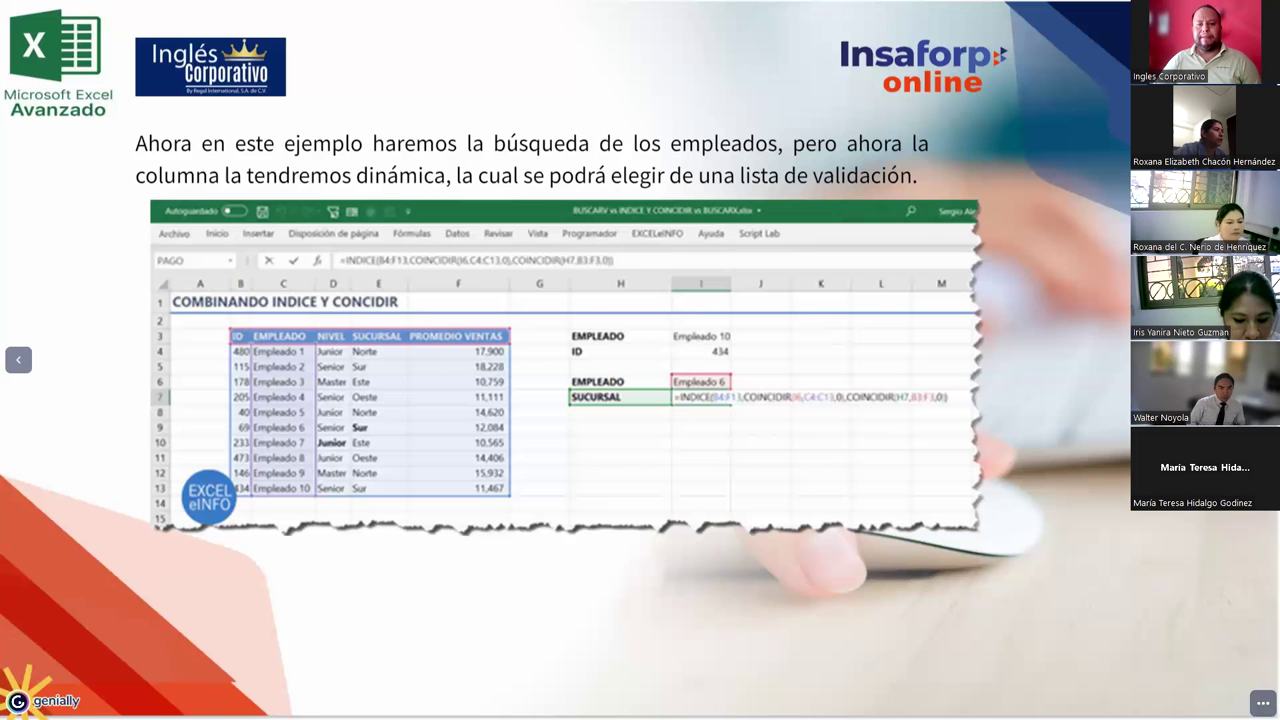
key("alt+Tab")
Step: Remove the column number ;4 from H10's formula so it returns #¡REF!
left_click(660, 351)
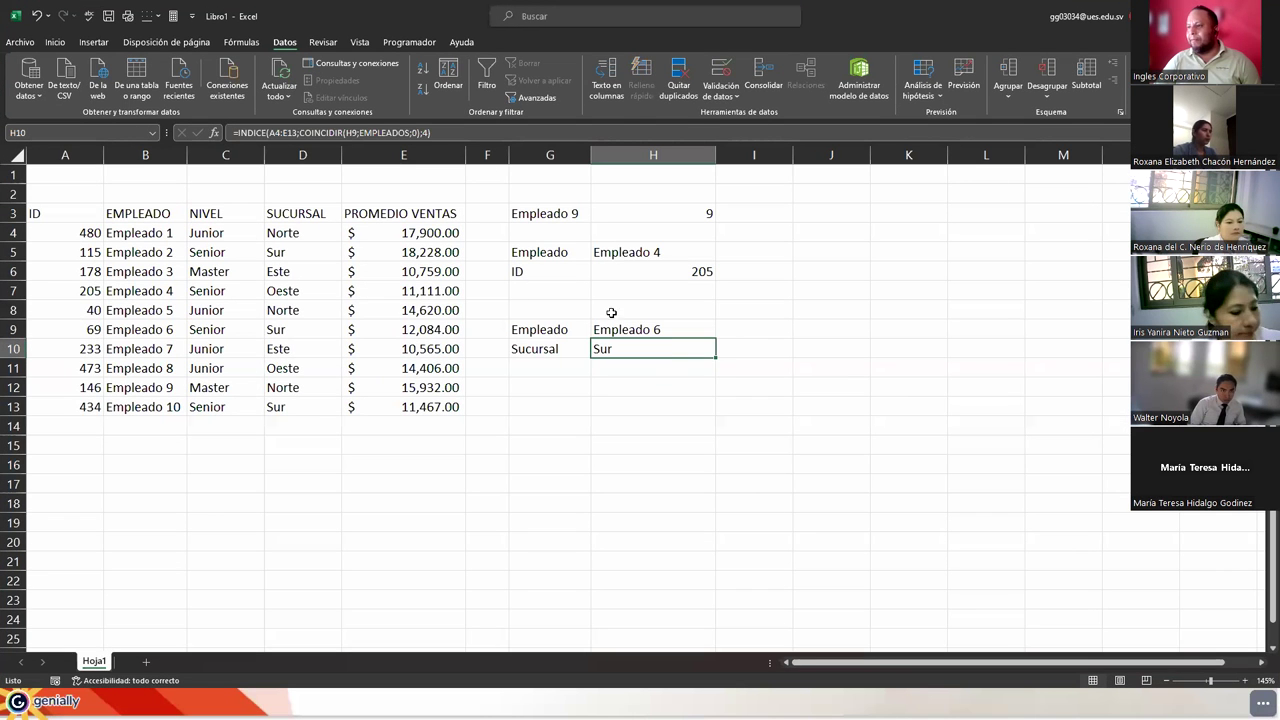
left_click(424, 136)
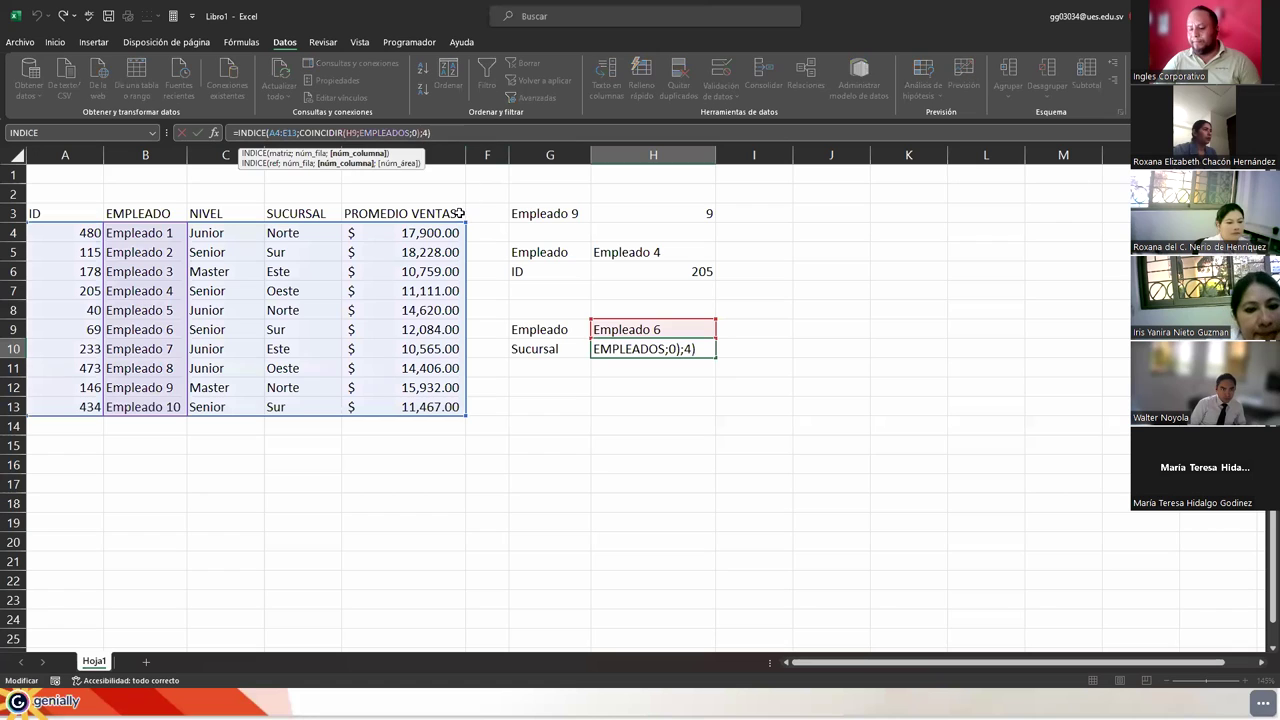
key("Return")
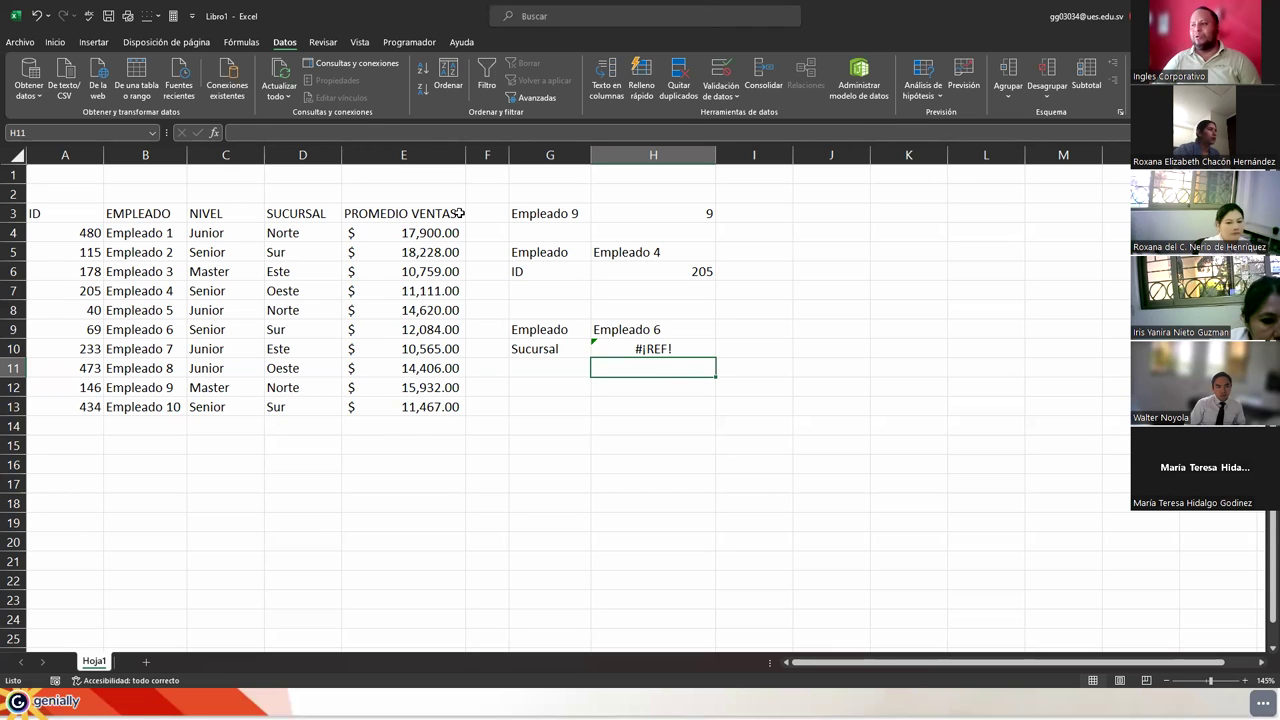
key("Up")
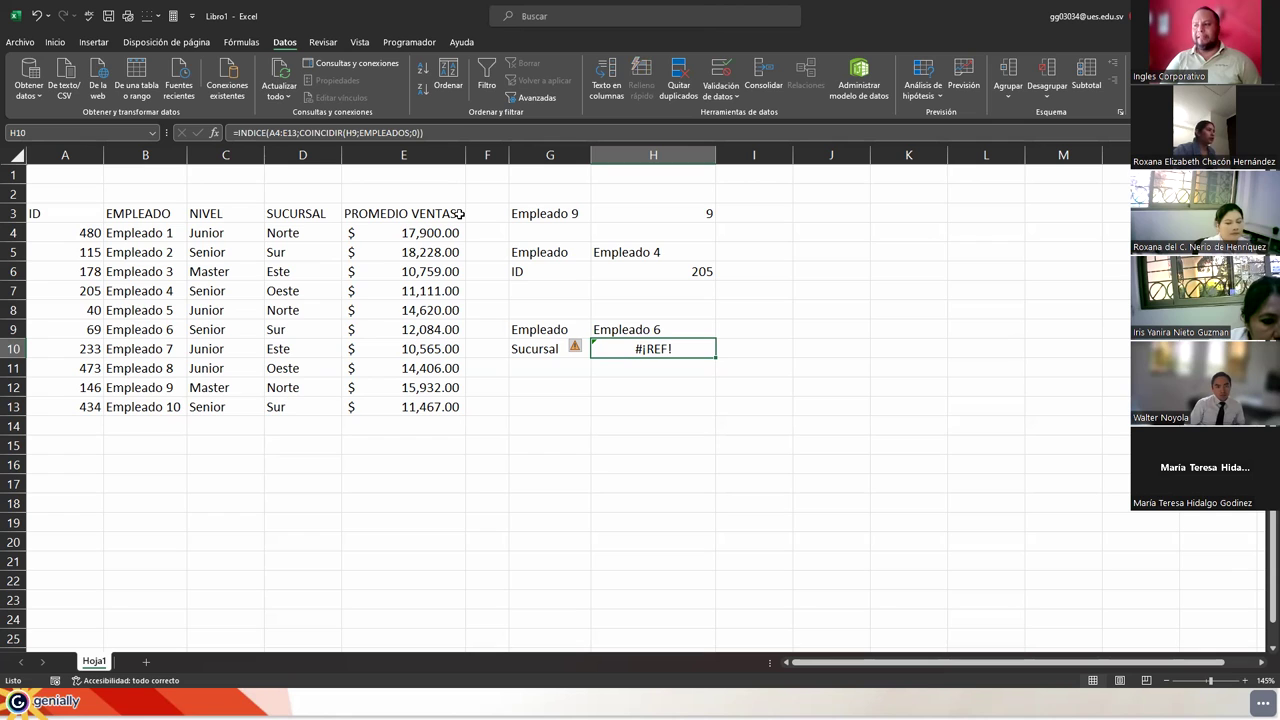
Step: Restore ;4 as H10's column argument so the lookup again returns Sur
key("F2")
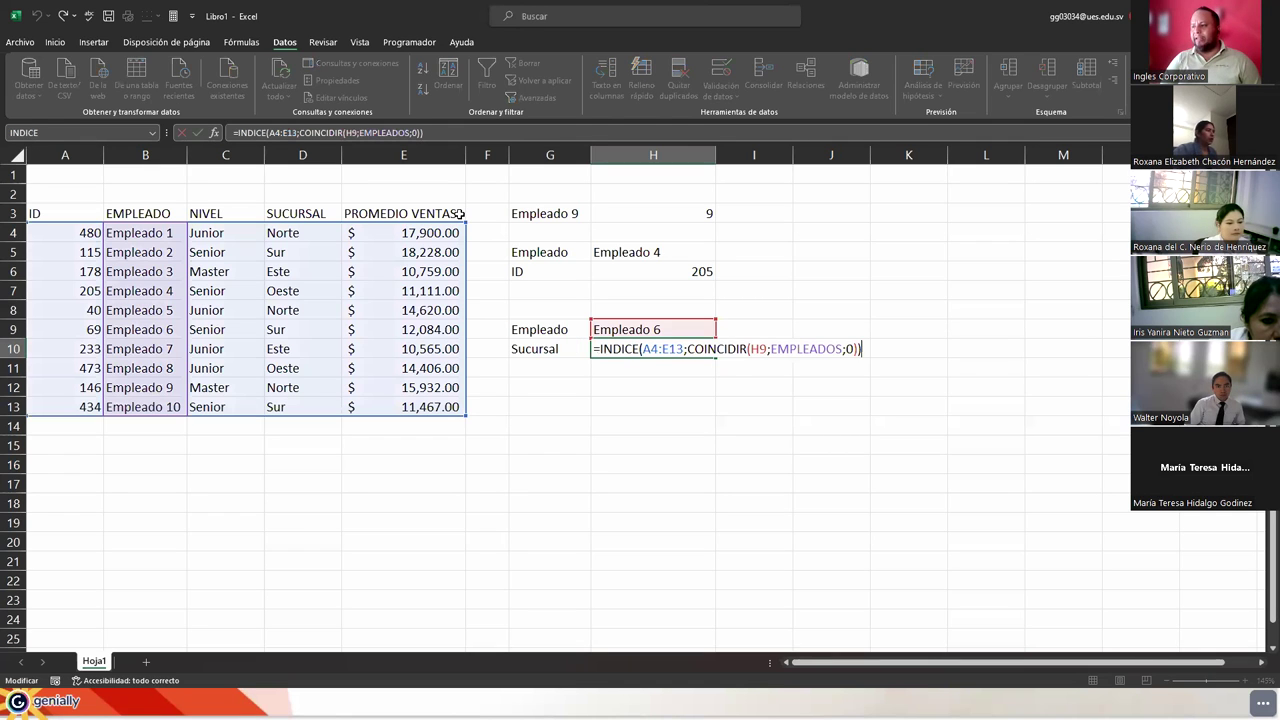
key("Left")
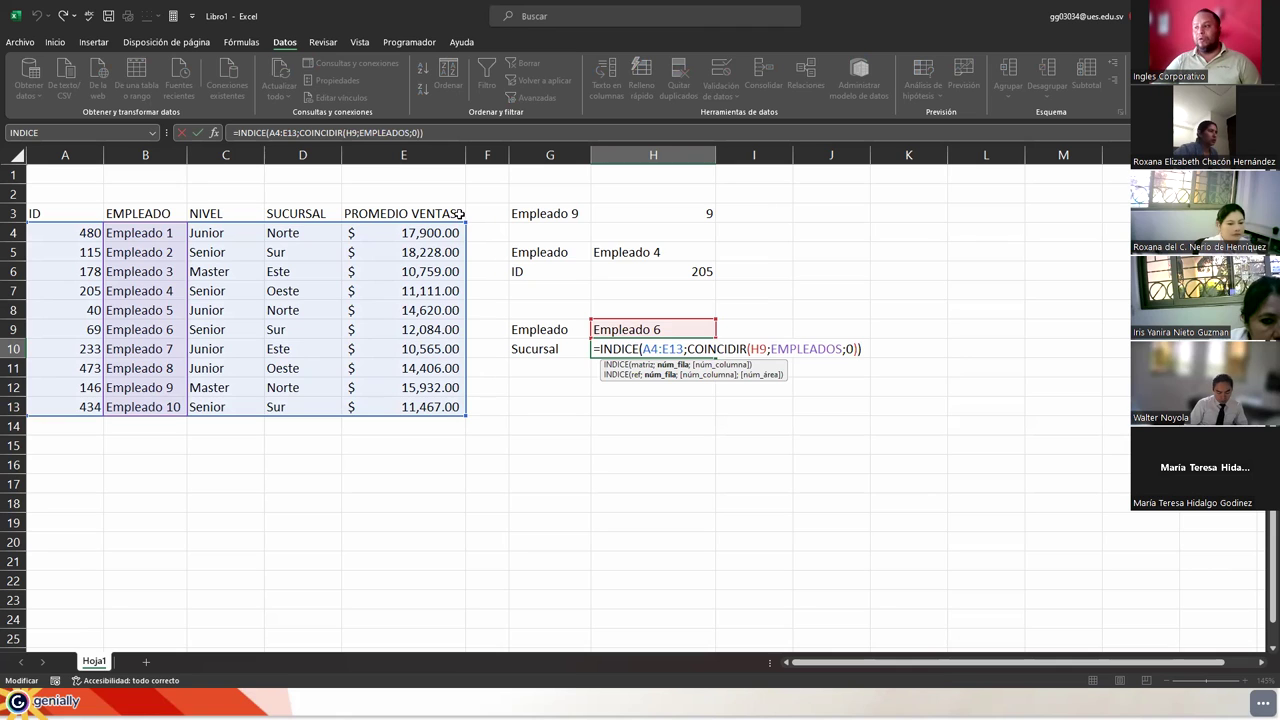
left_click_drag(688, 348, 860, 349)
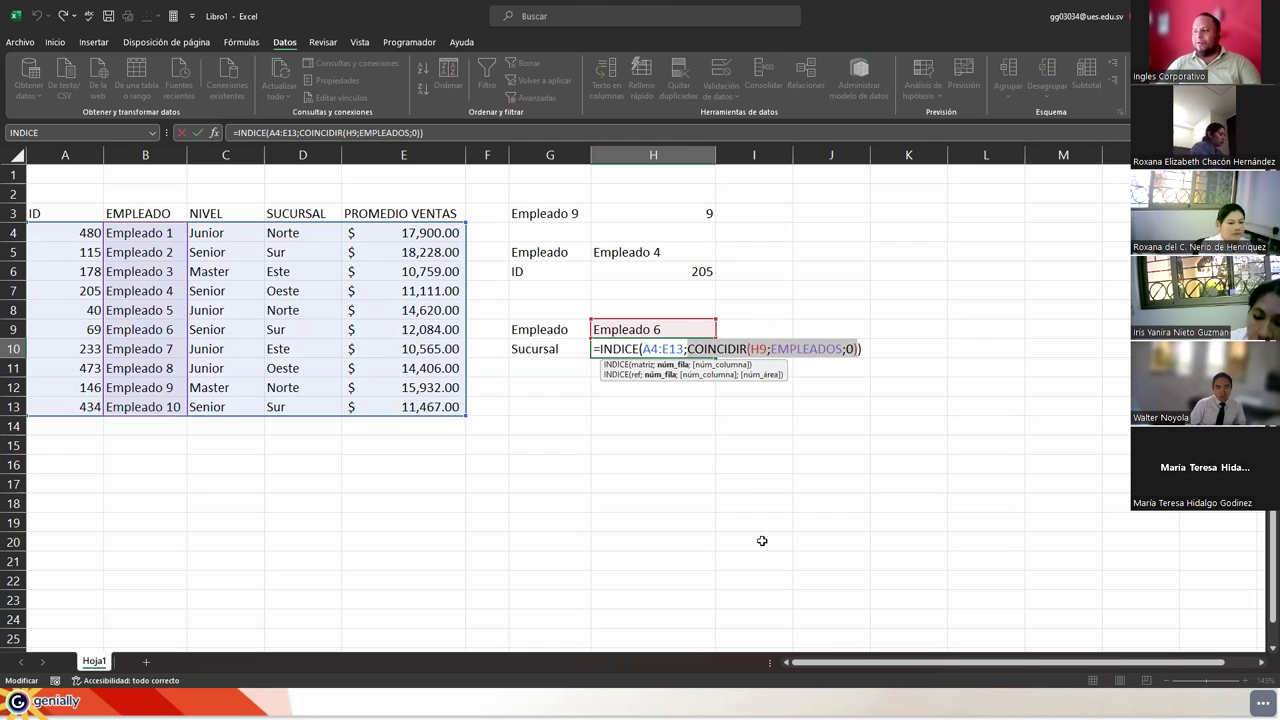
type(";4")
key("ctrl+Return")
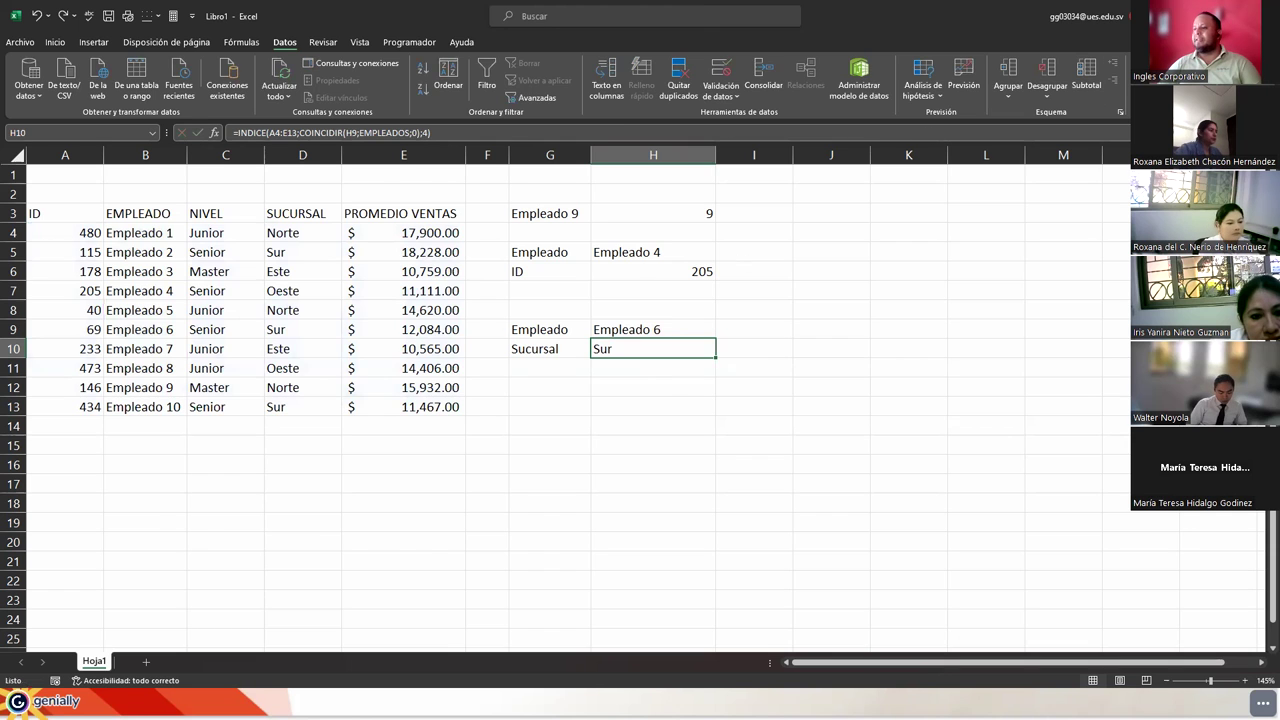
key("alt+Tab")
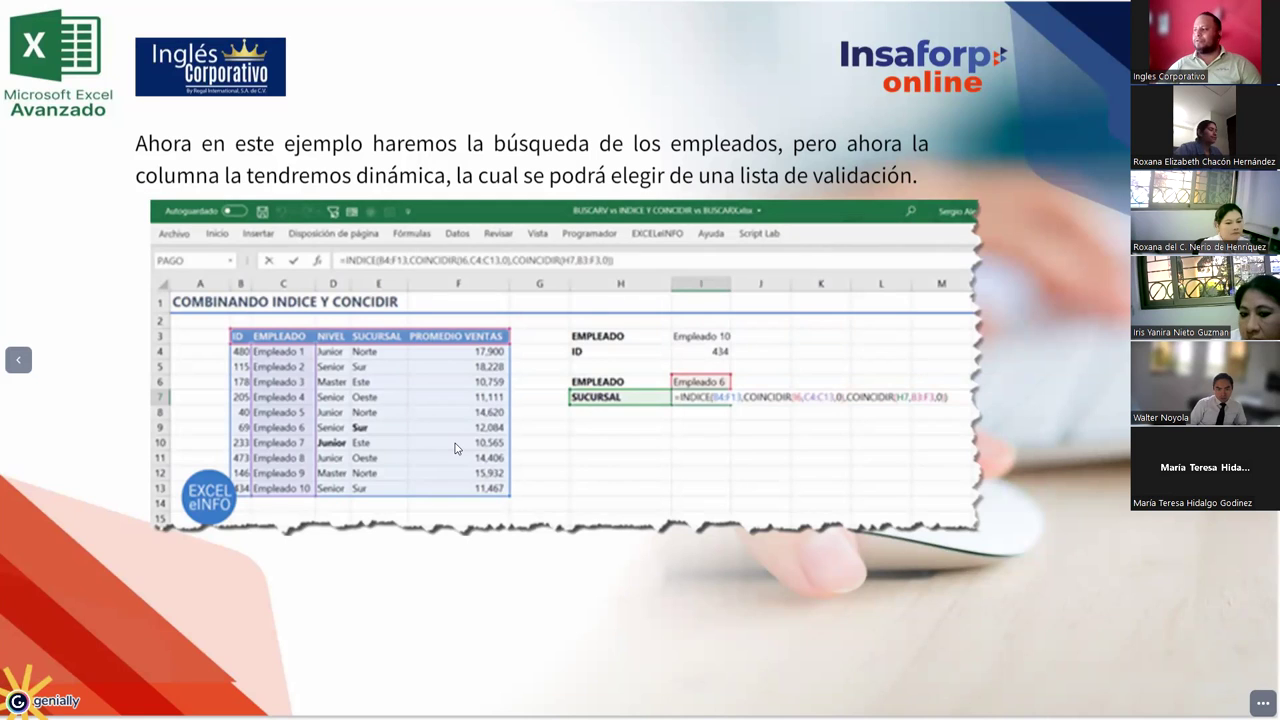
Step: Advance Genially to the DEMOSTRACIÓN slide, then select empty cell E17 in Excel
key("Right")
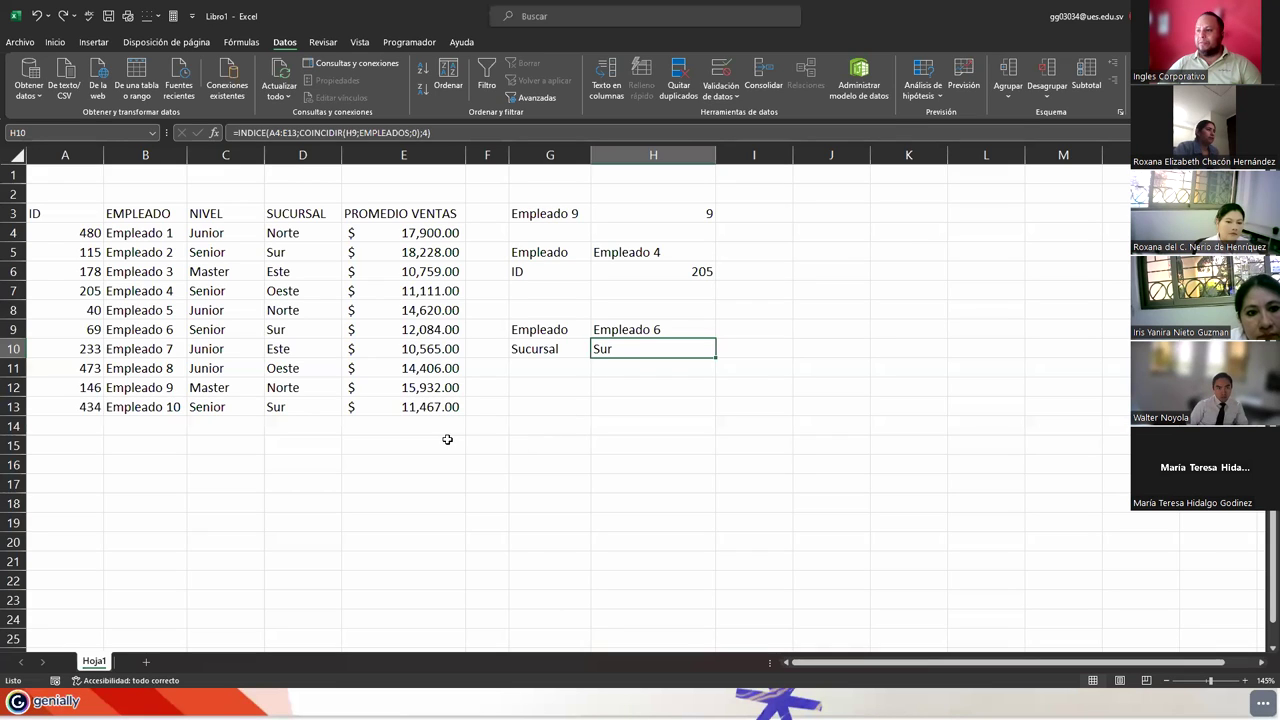
left_click(448, 444)
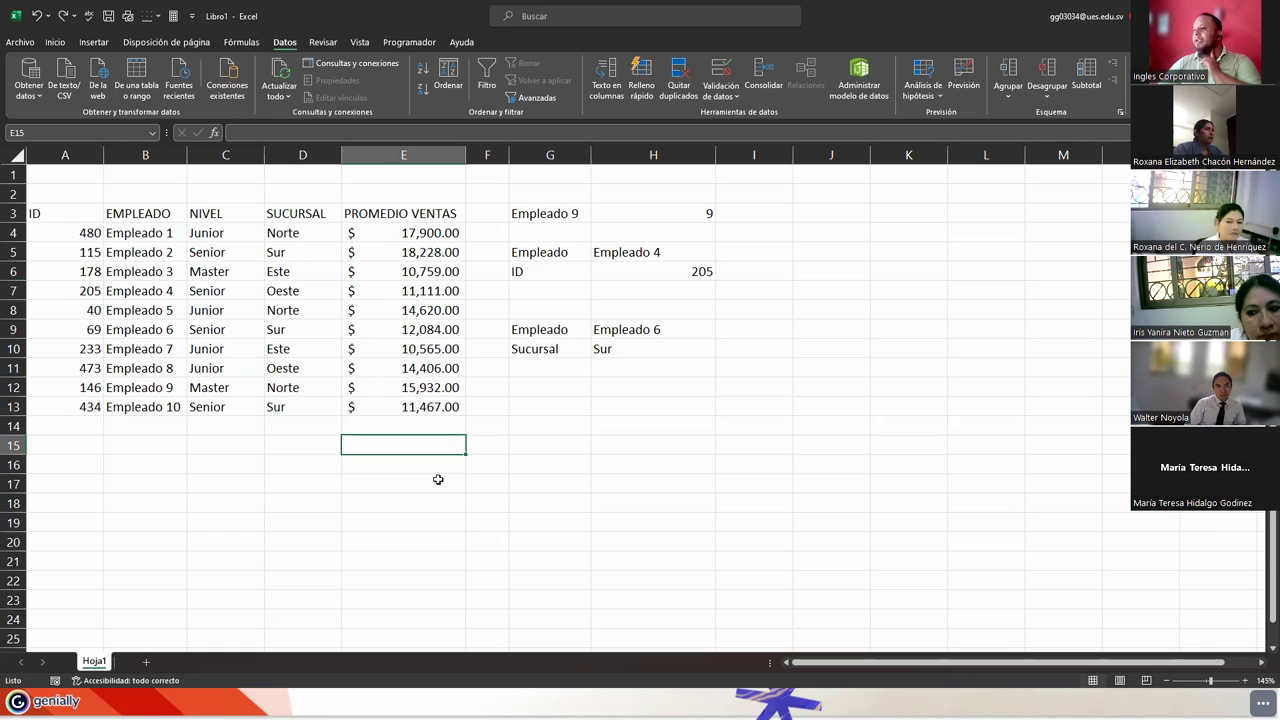
left_click(438, 480)
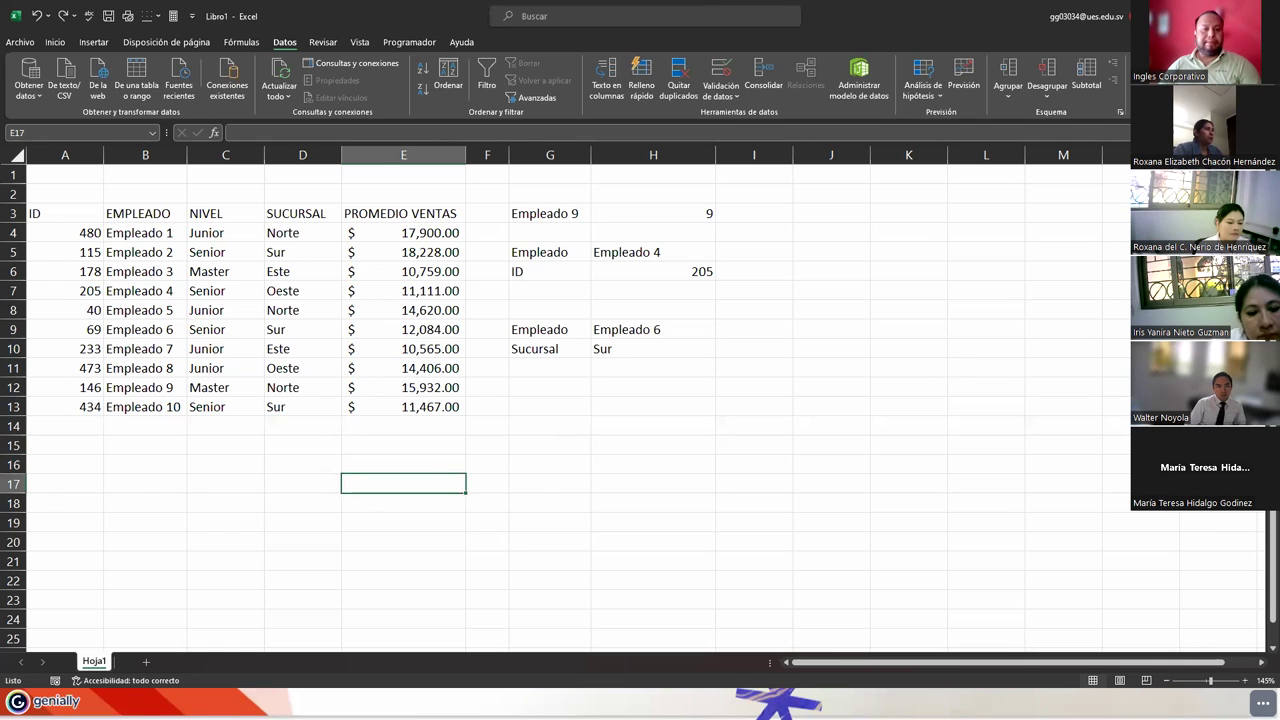
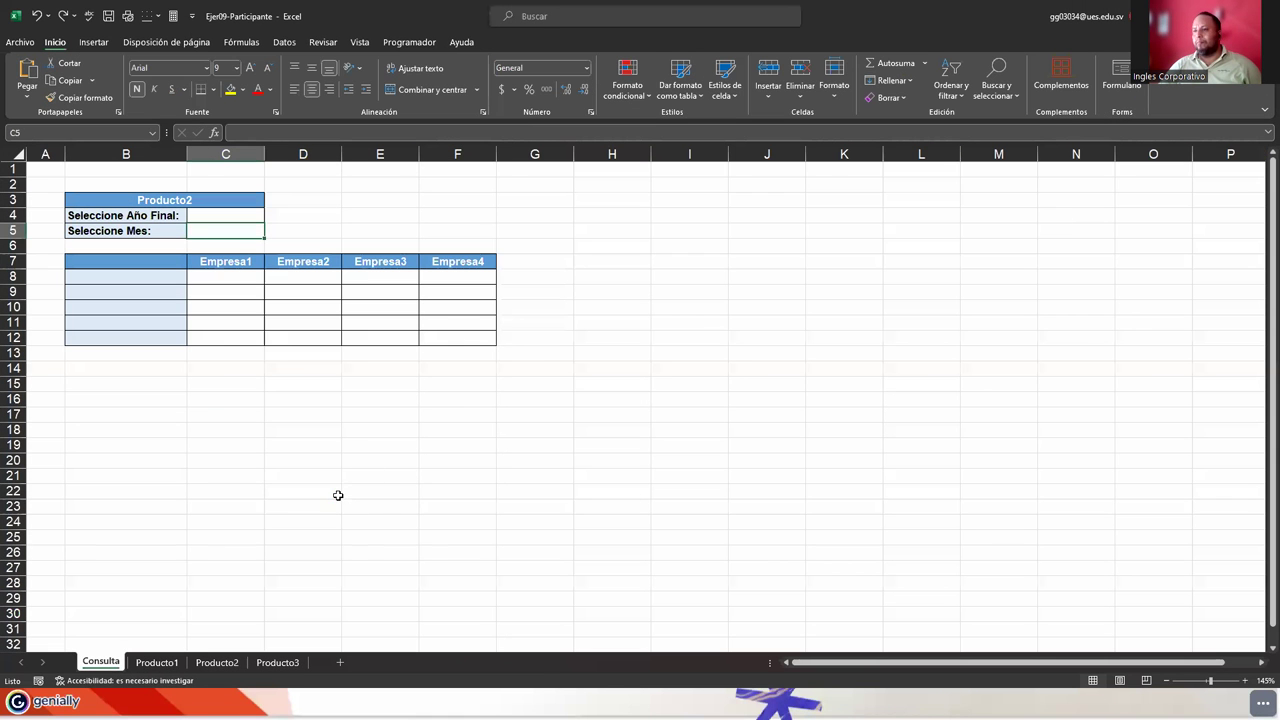
Step: Widen column B slightly so the 'Seleccione Año Final' label fits
scroll(340, 497, "up", 2)
scroll(340, 497, "up", 1)
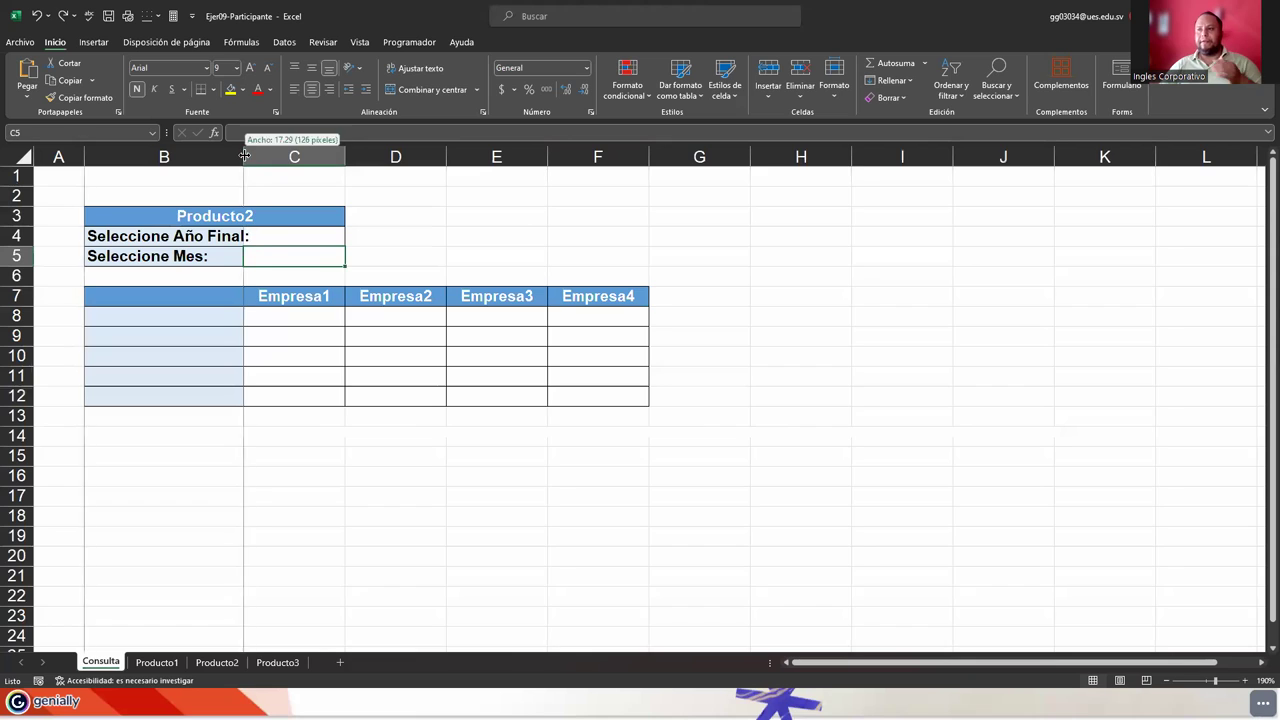
left_click_drag(244, 157, 256, 157)
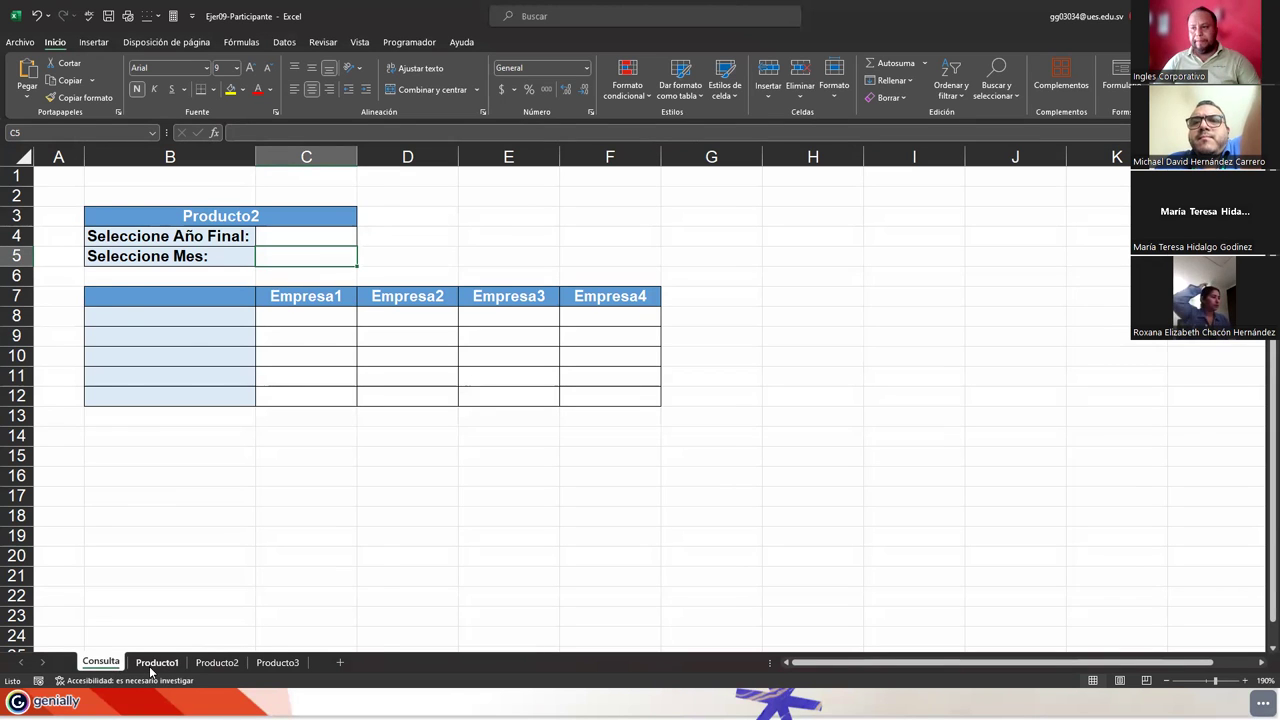
left_click(157, 662)
left_click(222, 665)
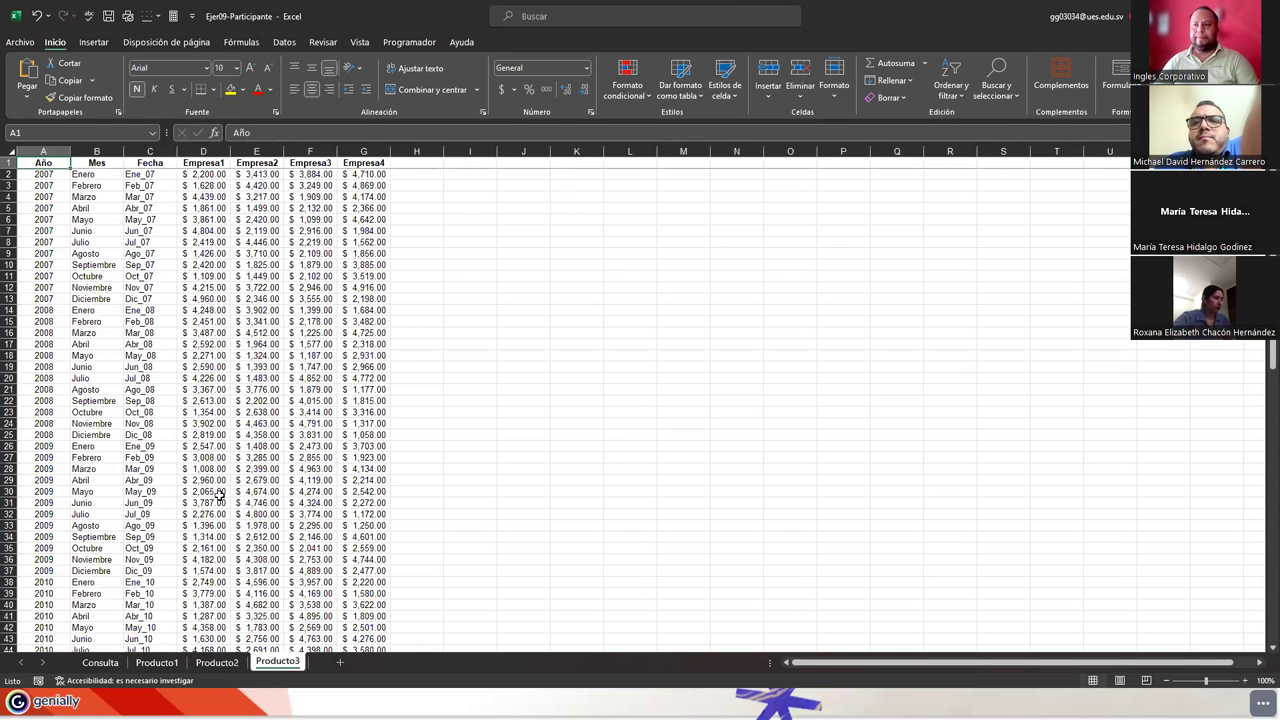
left_click(24, 172)
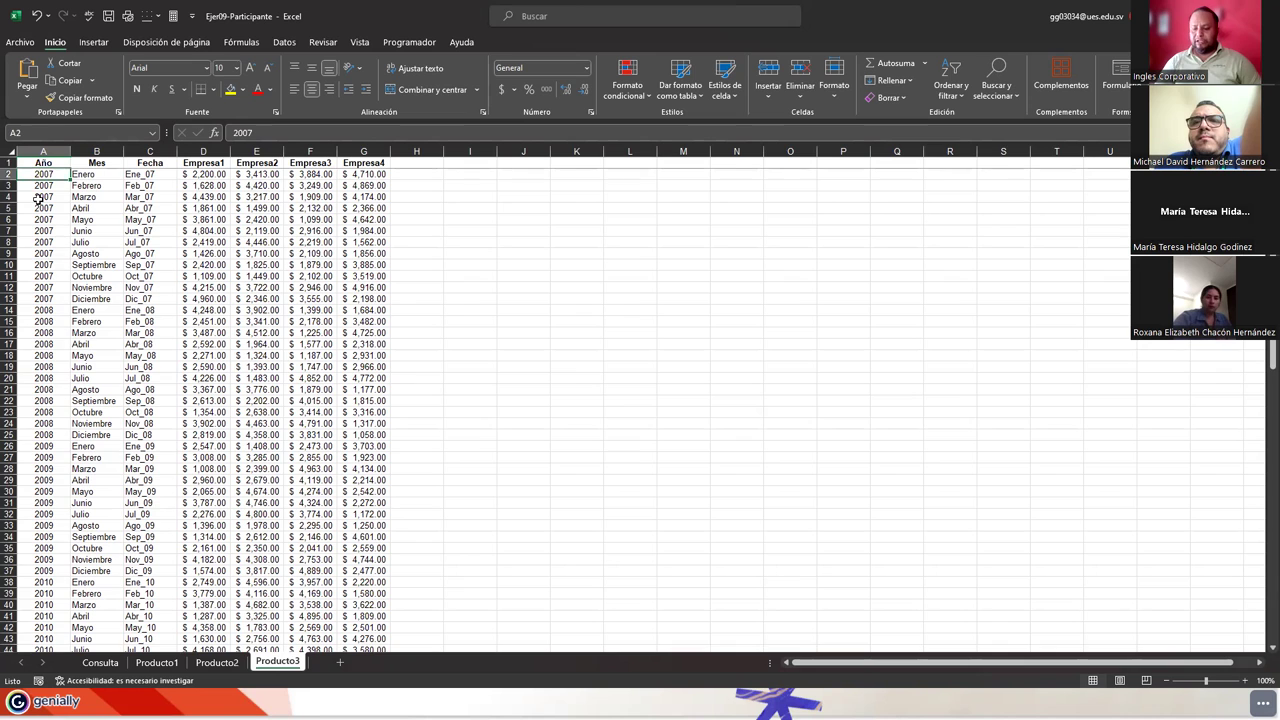
key("ctrl+shift+Down")
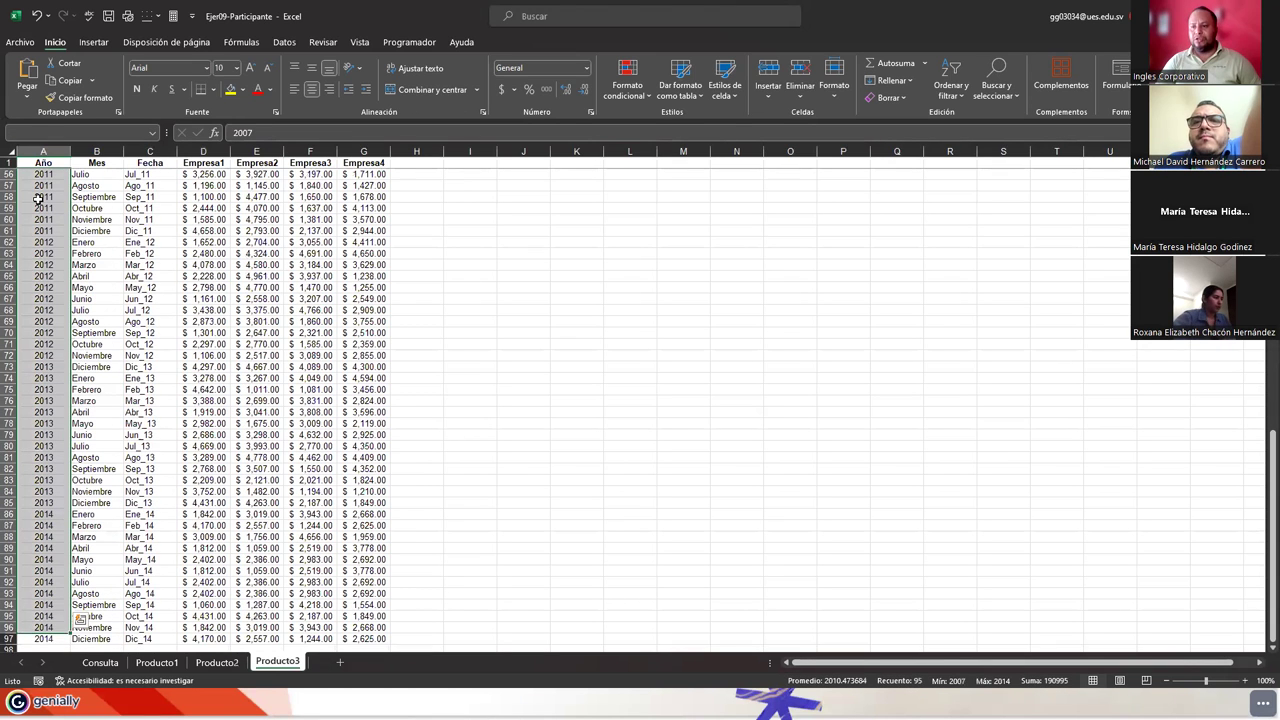
key("ctrl+Up")
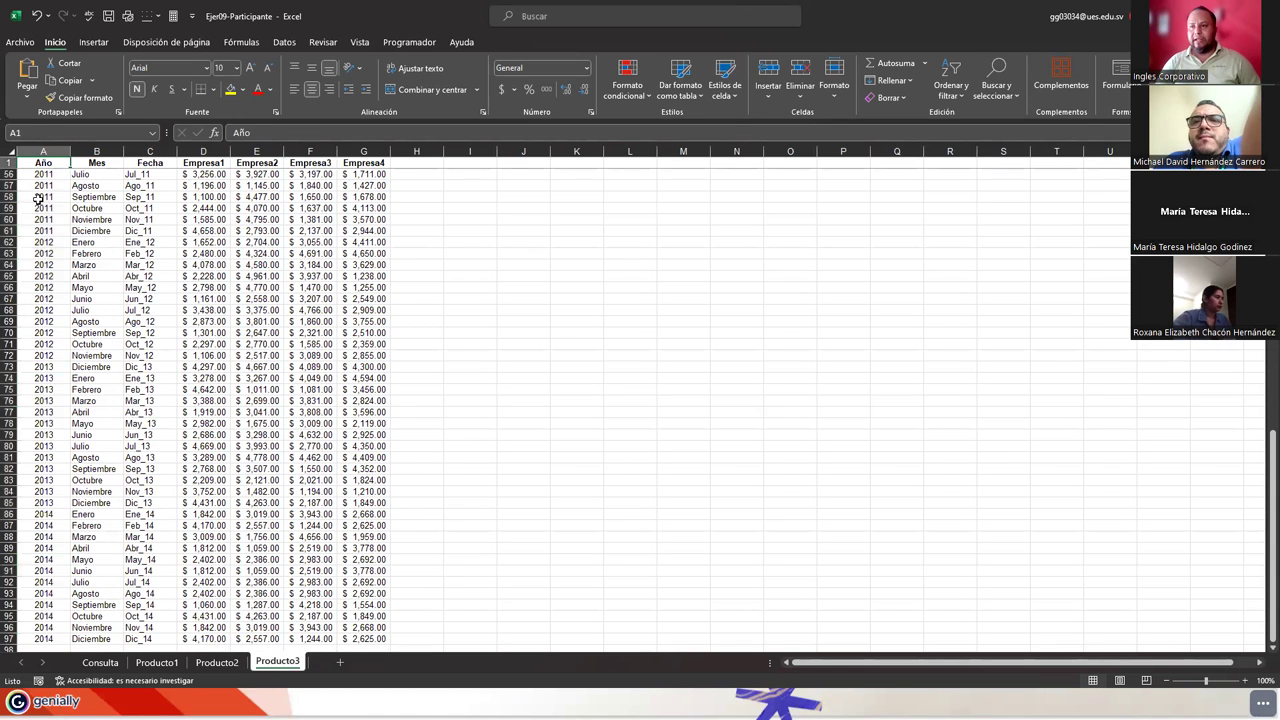
scroll(37, 198, "up", 18)
key("ctrl+Down")
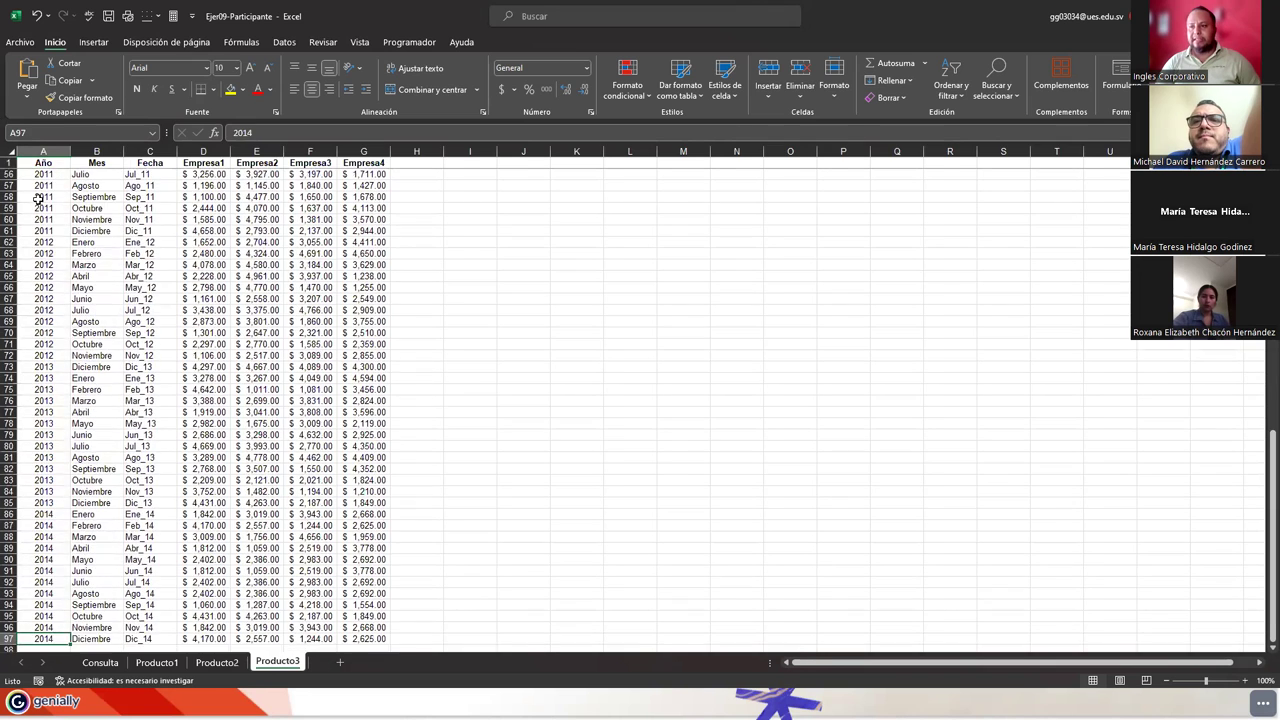
key("ctrl+Up")
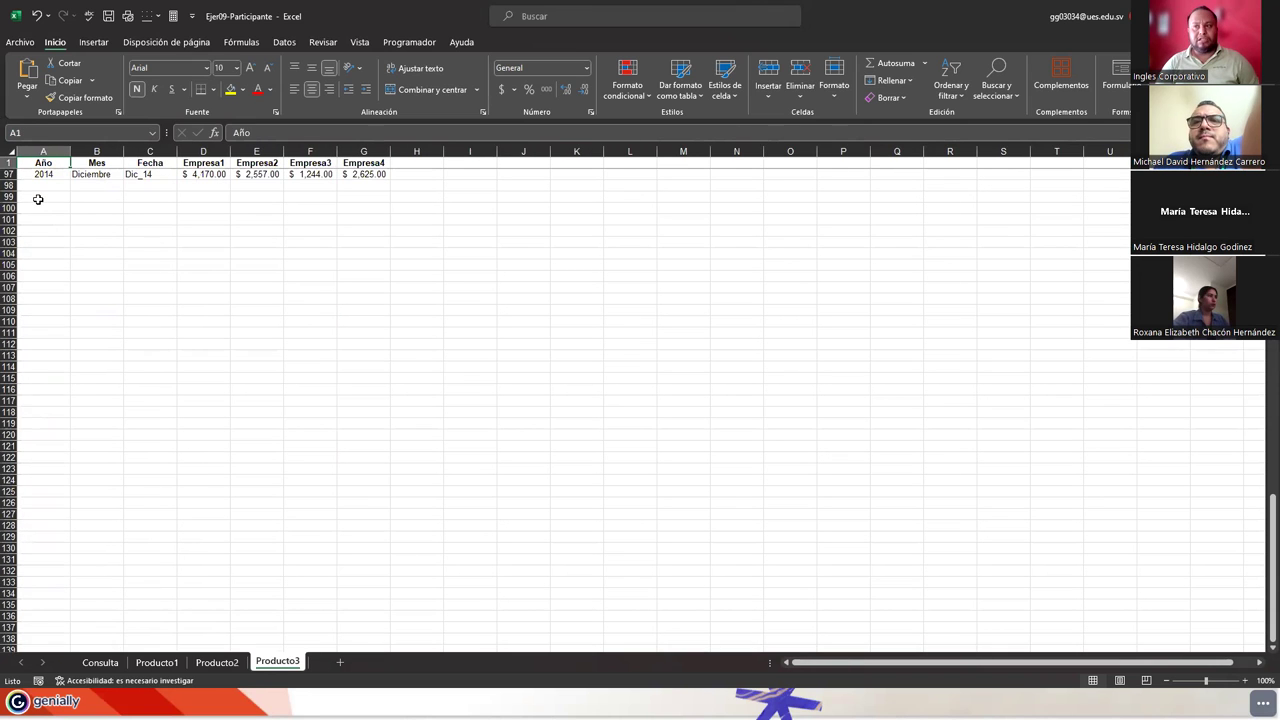
scroll(37, 199, "up", 20)
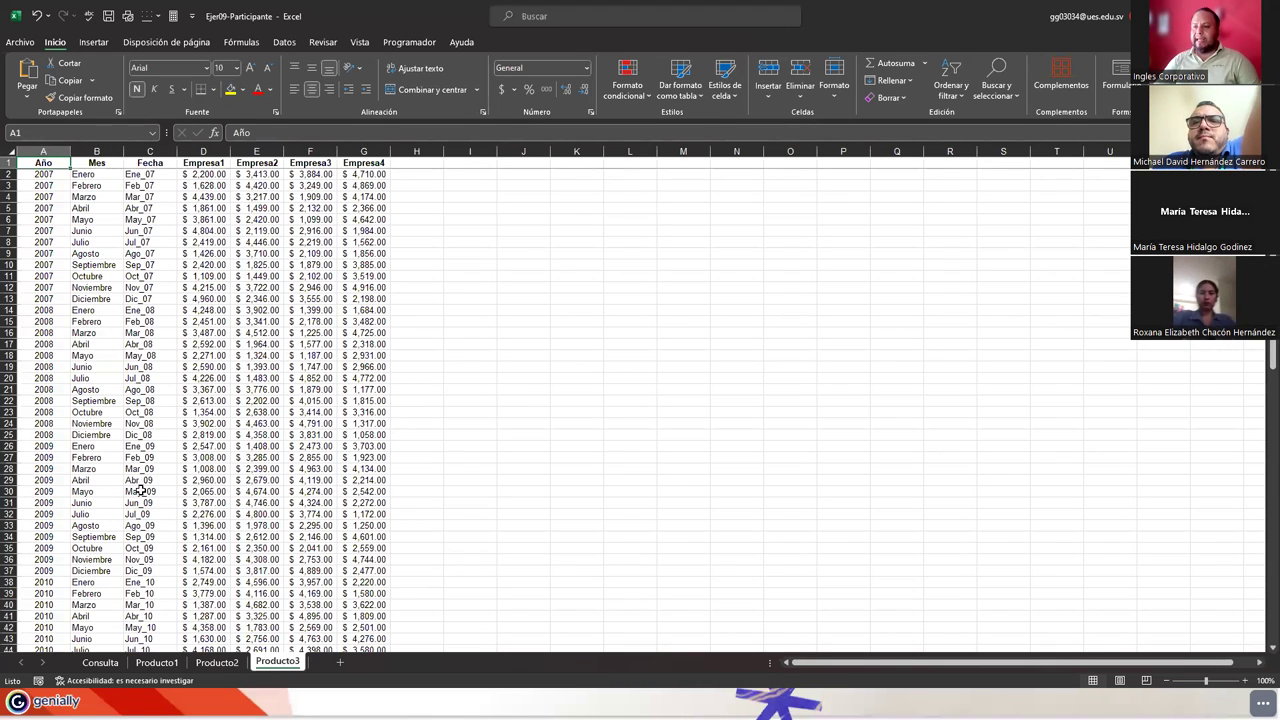
left_click(152, 663)
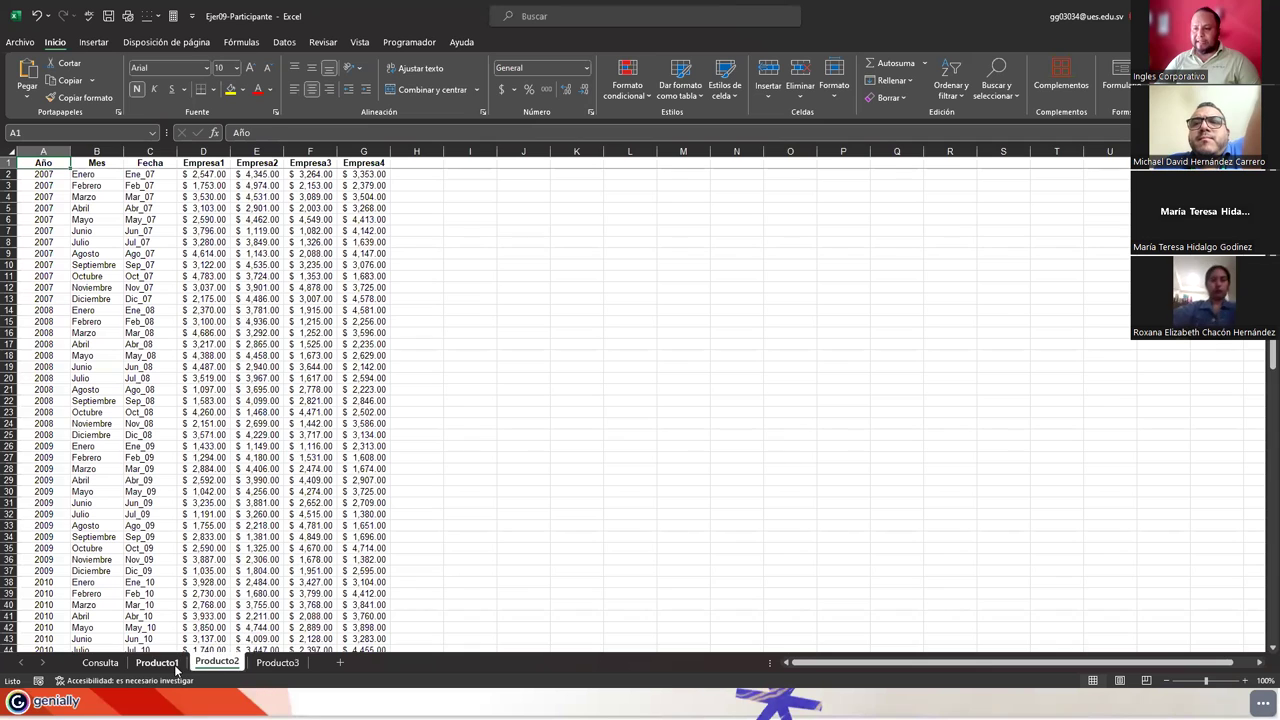
left_click(105, 664)
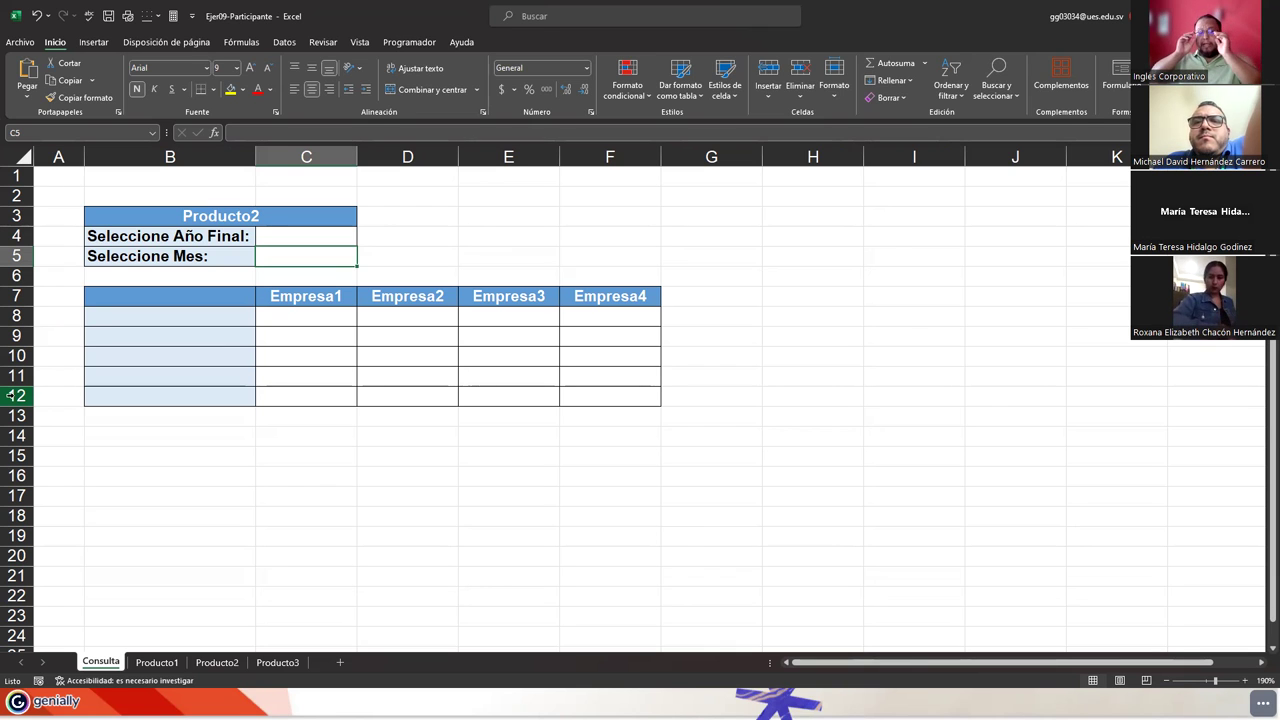
left_click(319, 211)
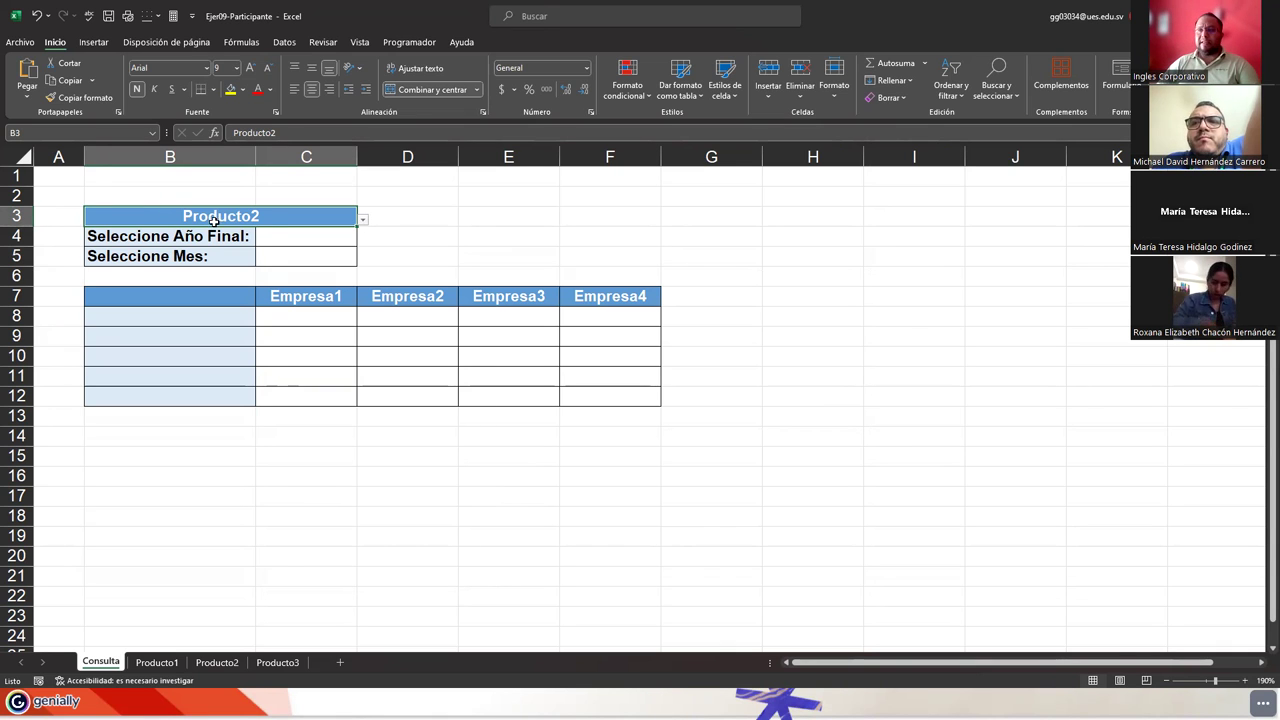
left_click(362, 219)
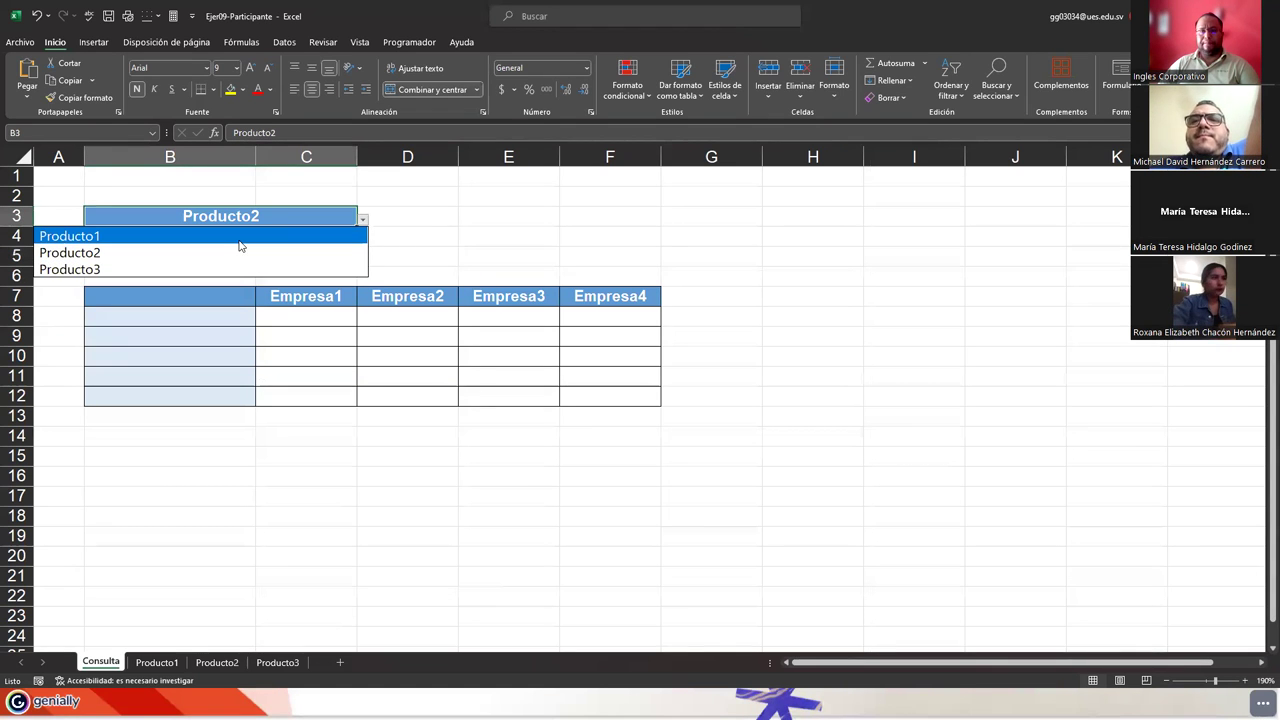
left_click(313, 218)
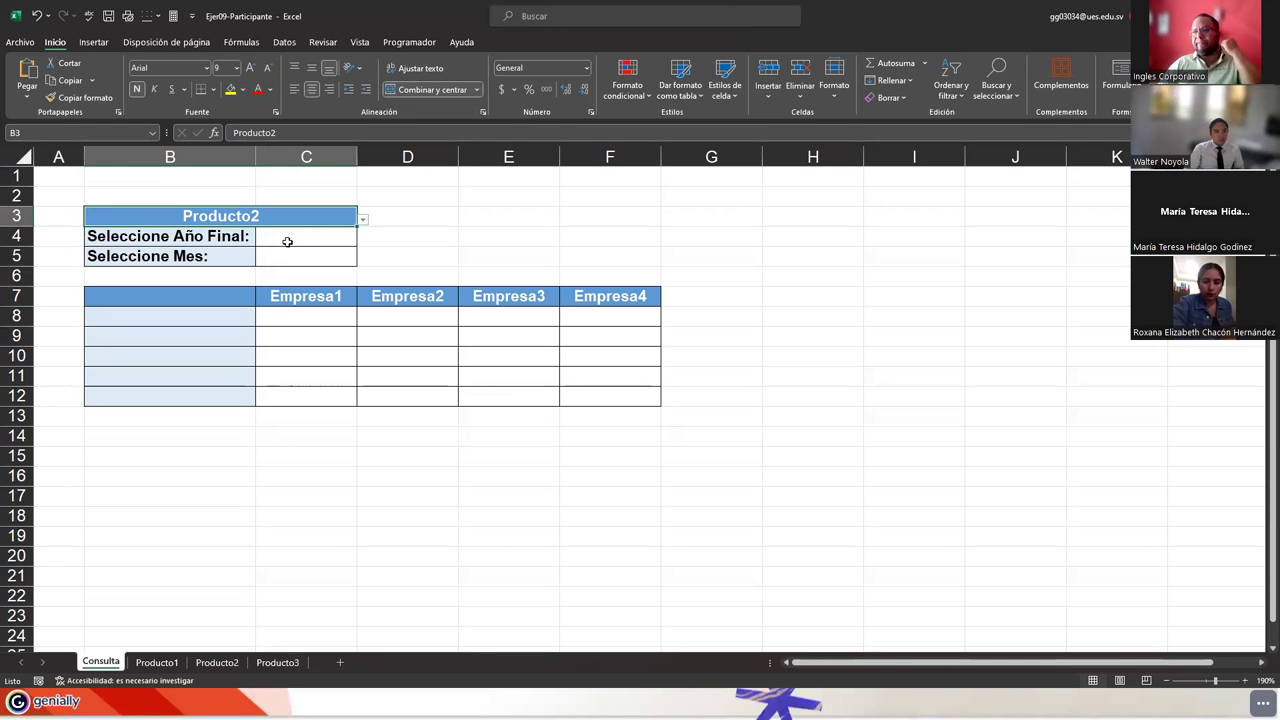
left_click(287, 242)
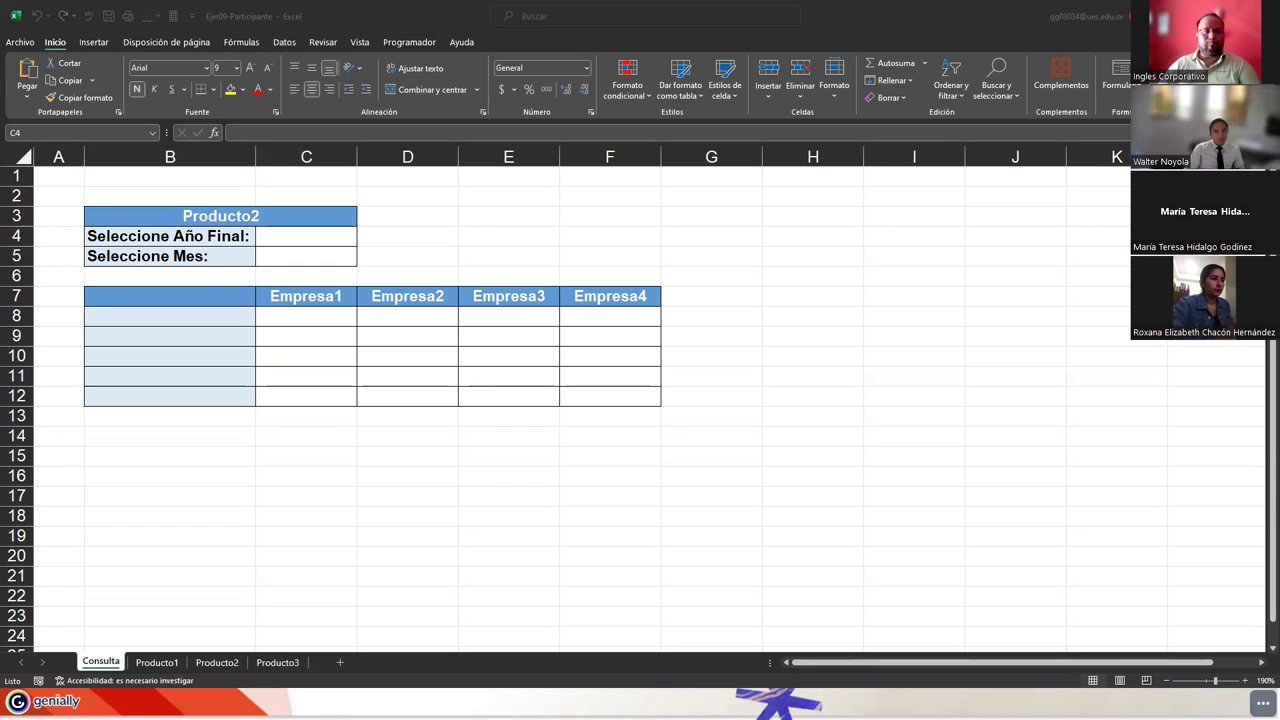
left_click(285, 241)
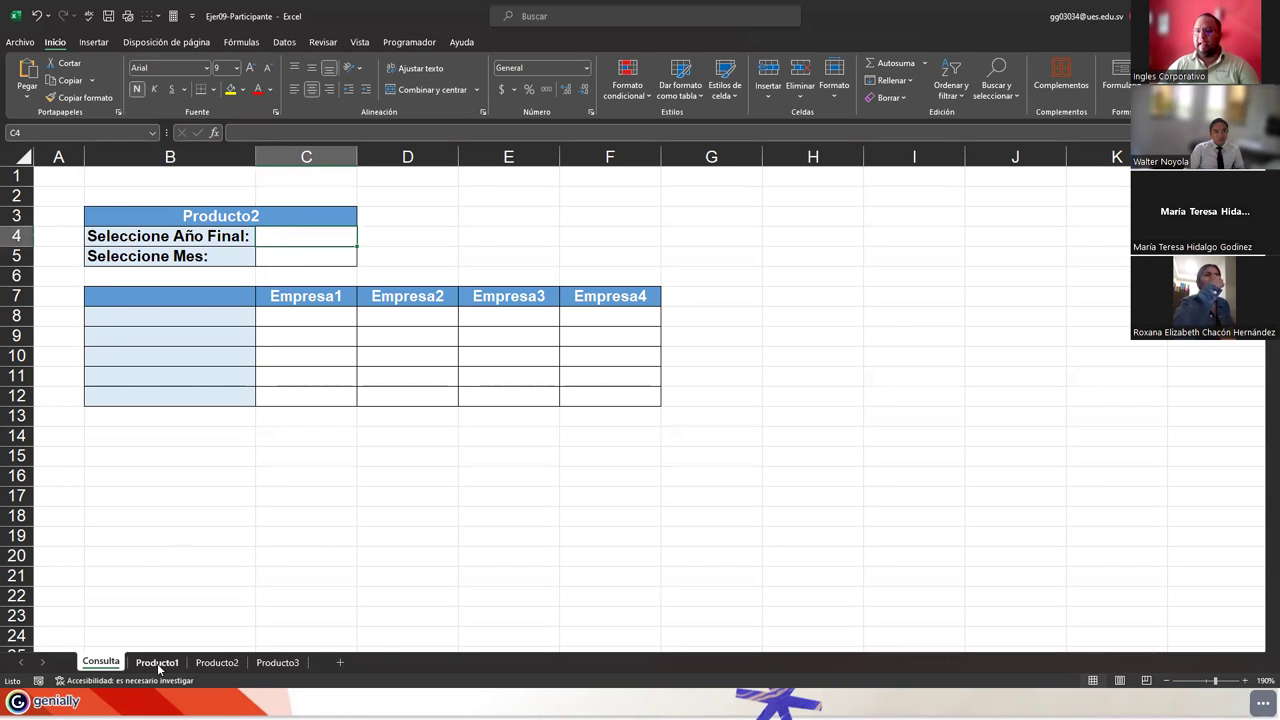
left_click(157, 663)
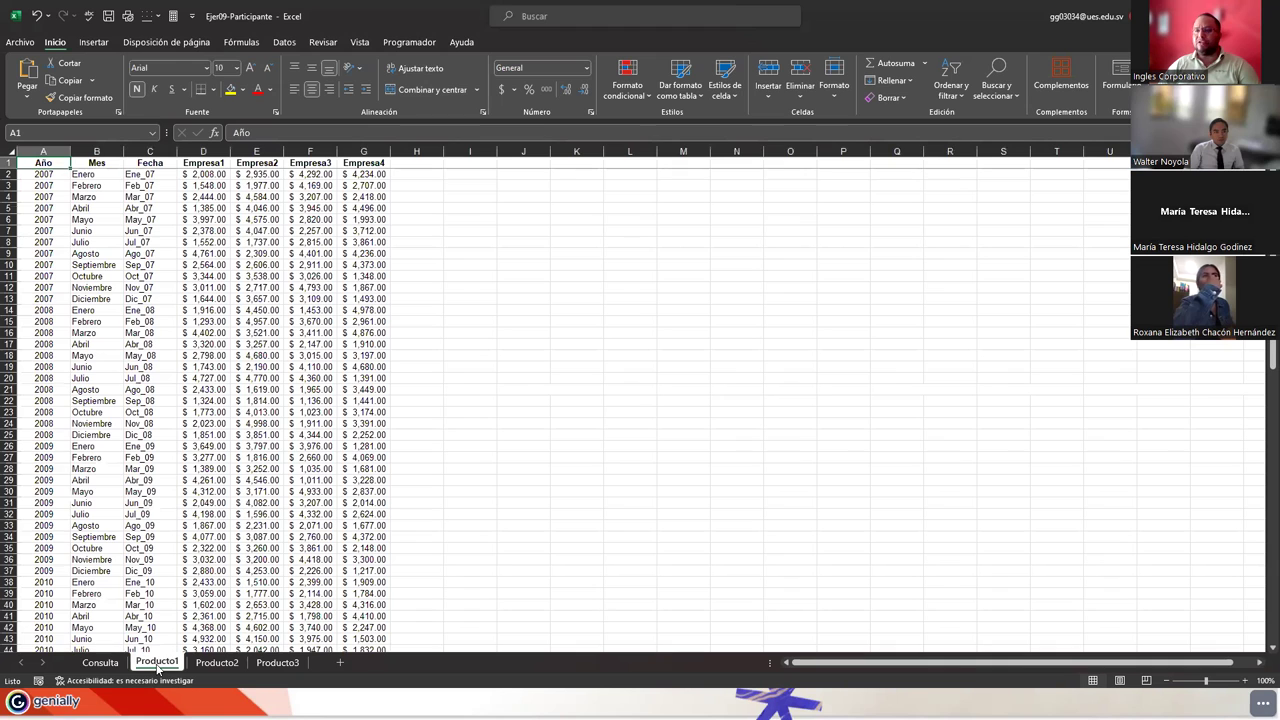
left_click(28, 176)
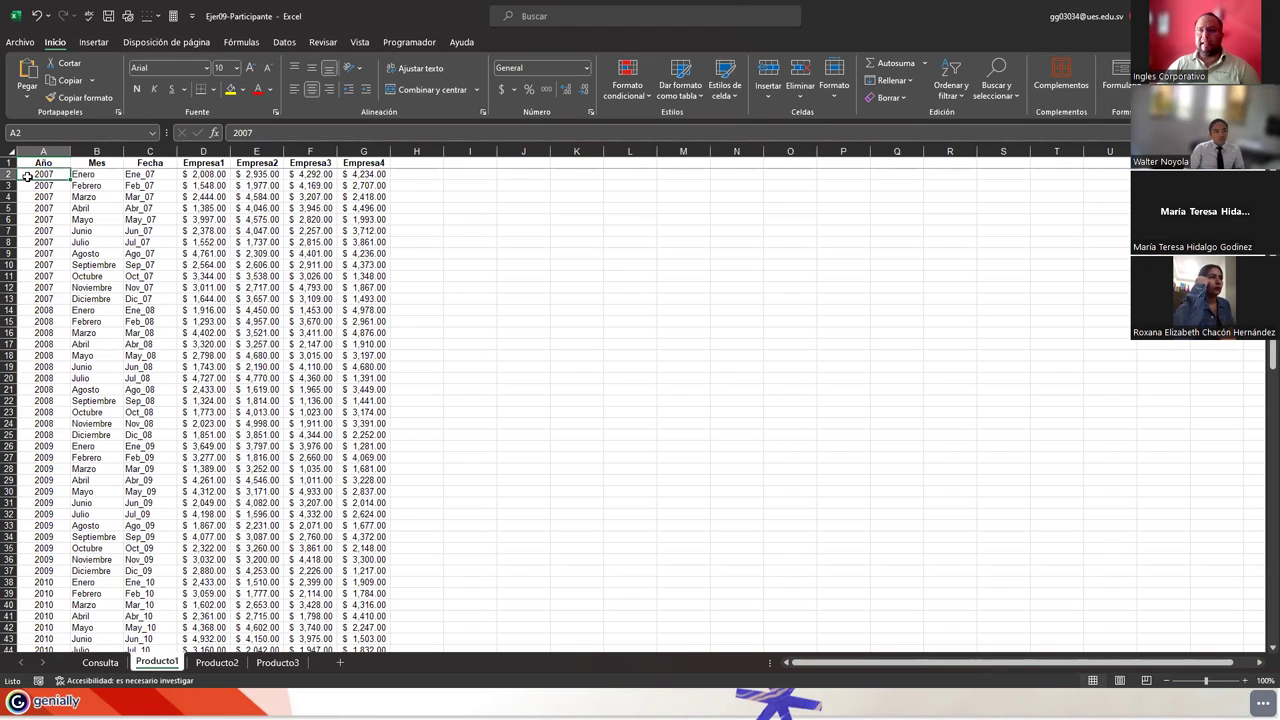
key("ctrl+Down")
key("ctrl+Up")
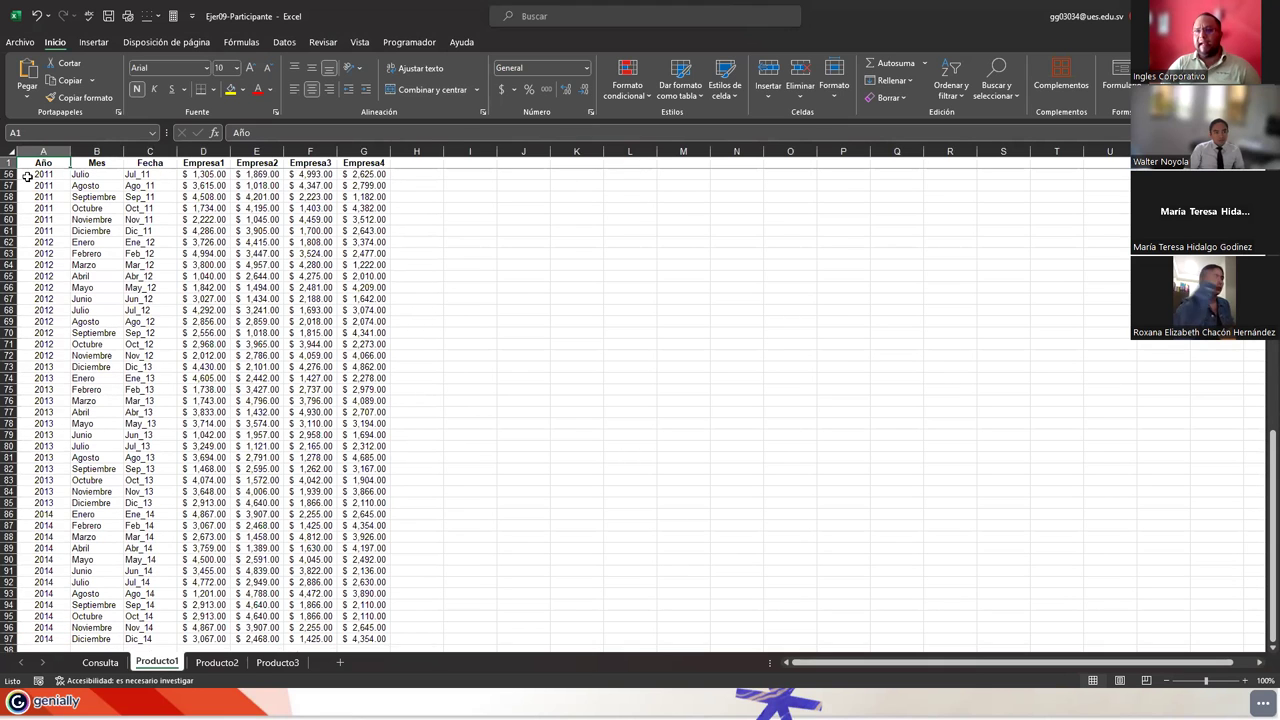
scroll(28, 176, "up", 9)
scroll(28, 176, "up", 9)
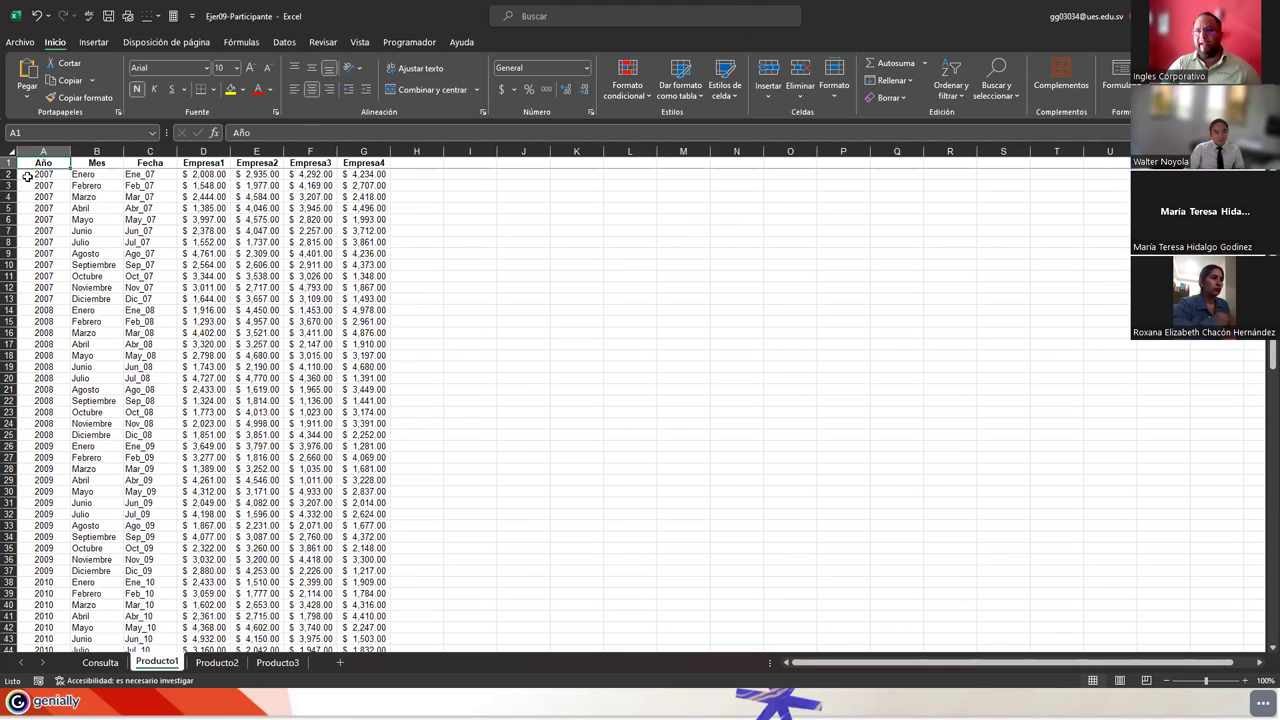
left_click(104, 662)
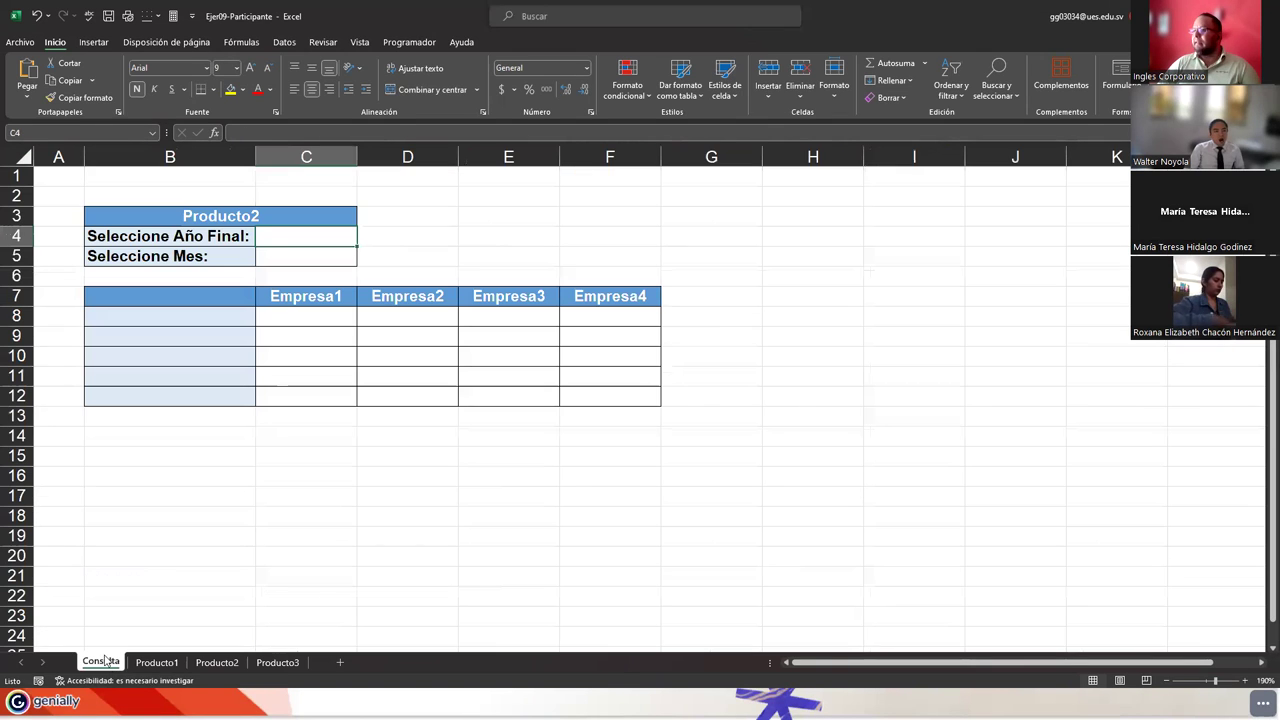
Step: Enter 2007 and 2008 in I4:I5, then fill the year series down to 2014
left_click(900, 241)
type("2007")
key("Return")
type("2008")
key("Return")
mouse_move(900, 241)
left_mouse_down()
mouse_move(957, 266)
mouse_move(944, 258)
mouse_move(964, 446)
mouse_move(953, 393)
left_mouse_up()
left_click(962, 273)
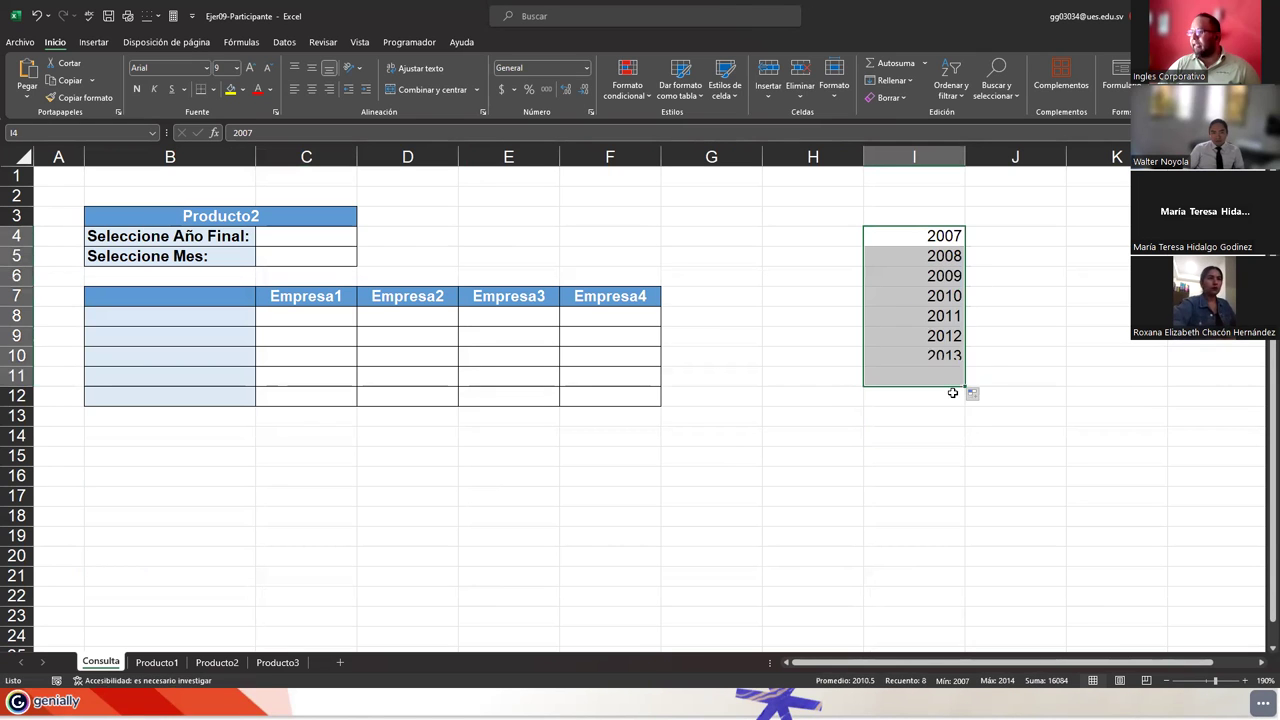
Step: Check where the year data in column A starts and ends on Producto1 and Producto2
left_click(157, 662)
left_click(42, 537)
key("ctrl+Down")
key("ctrl+Up")
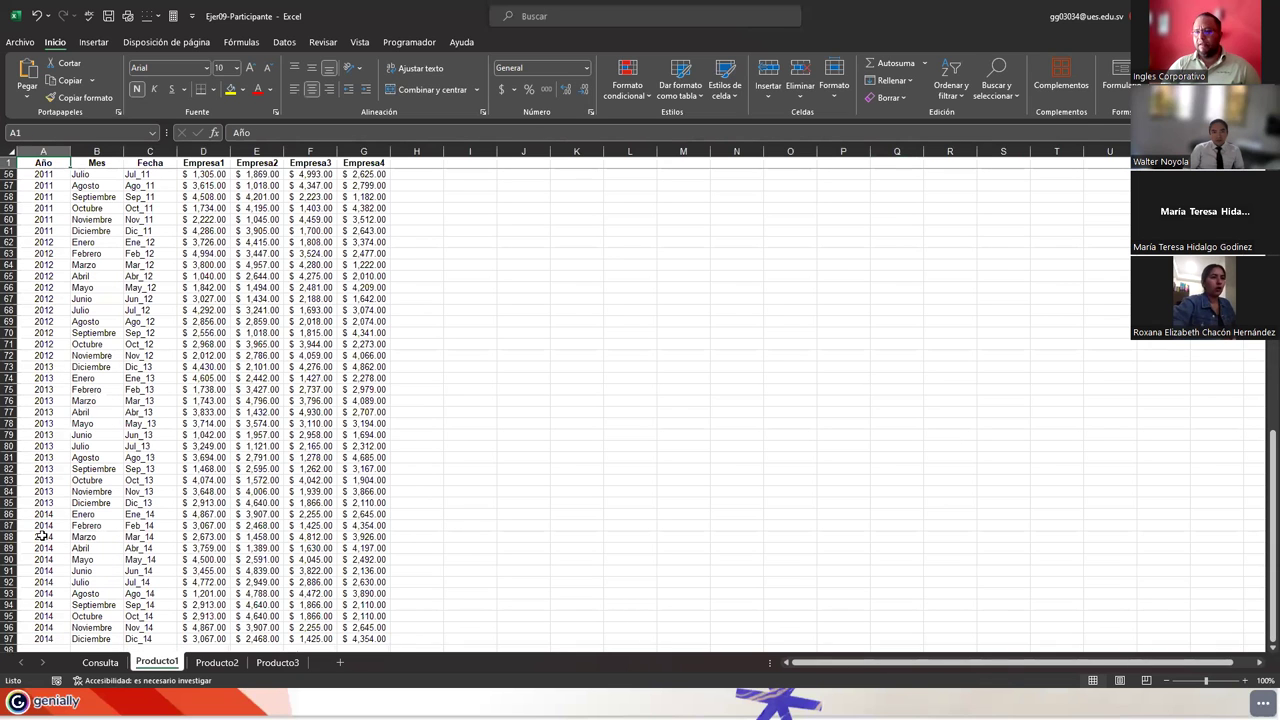
scroll(42, 537, "up", 18)
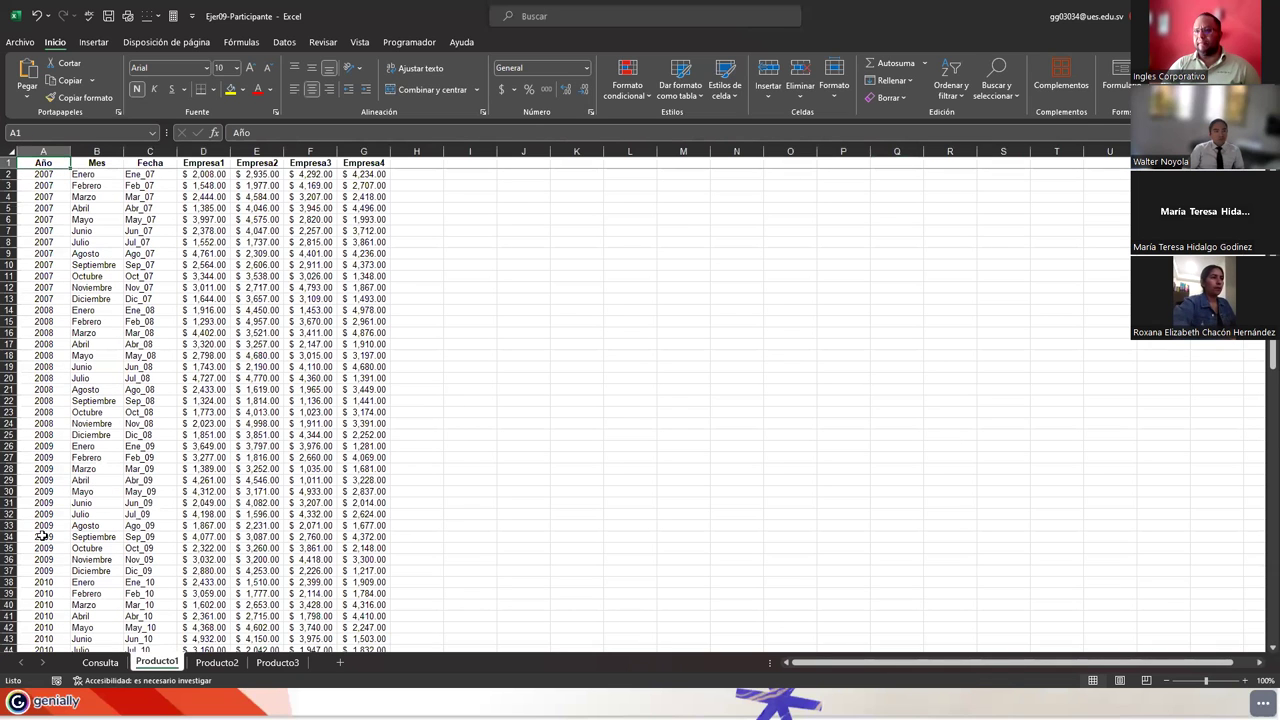
key("ctrl+Page_Down")
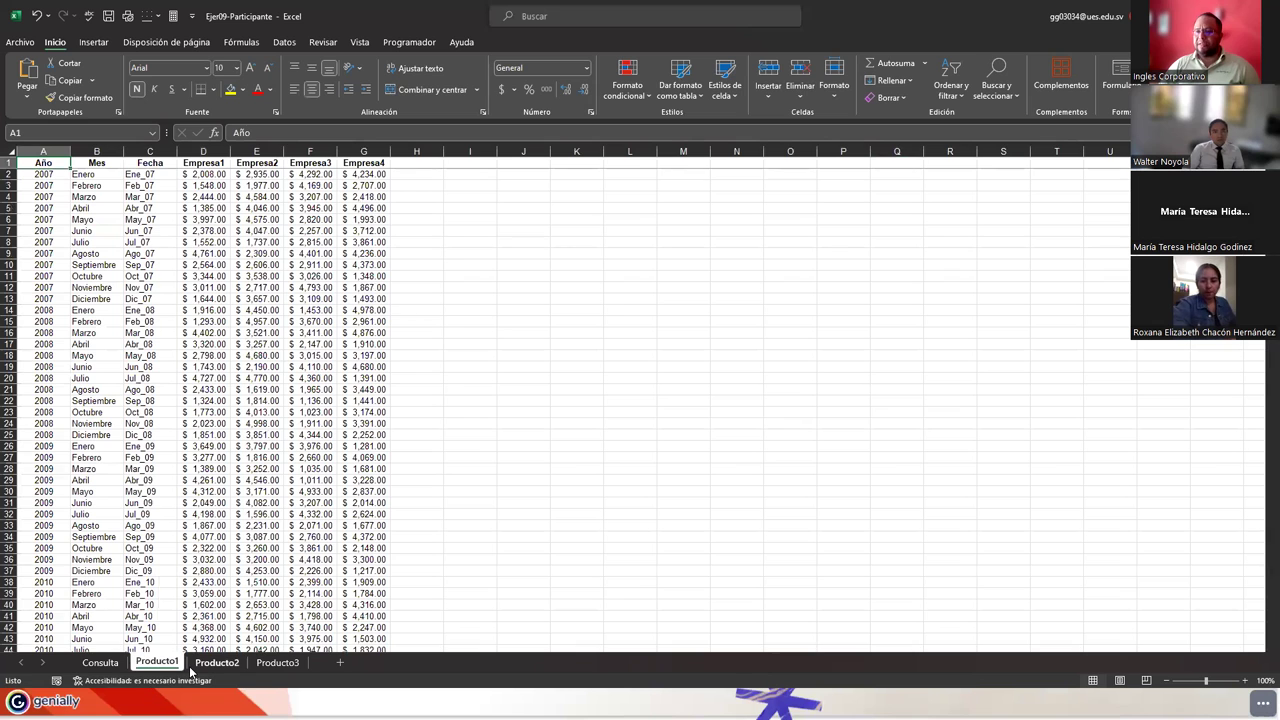
left_click(43, 547)
key("ctrl+Down")
key("ctrl+Up")
scroll(43, 547, "up", 10)
scroll(43, 547, "up", 8)
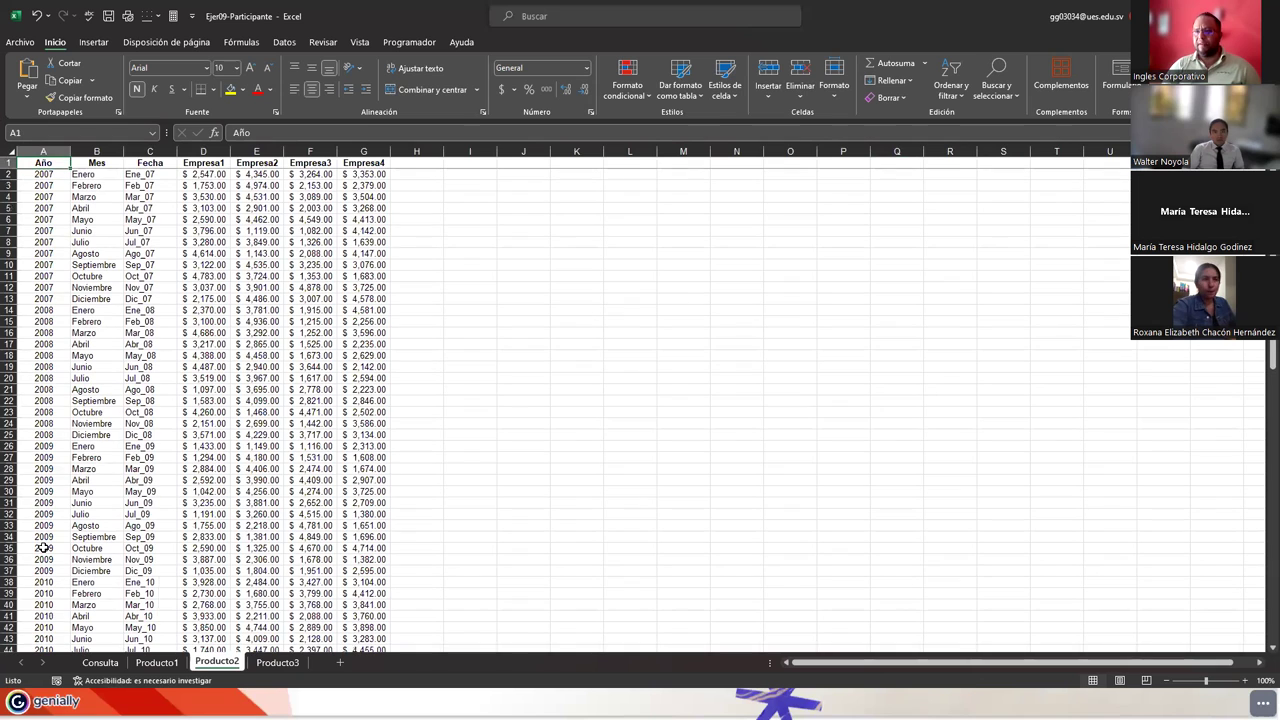
Step: Check the year range in column A of the Producto3 sheet, starting from 2007
left_click(277, 662)
left_click(48, 524)
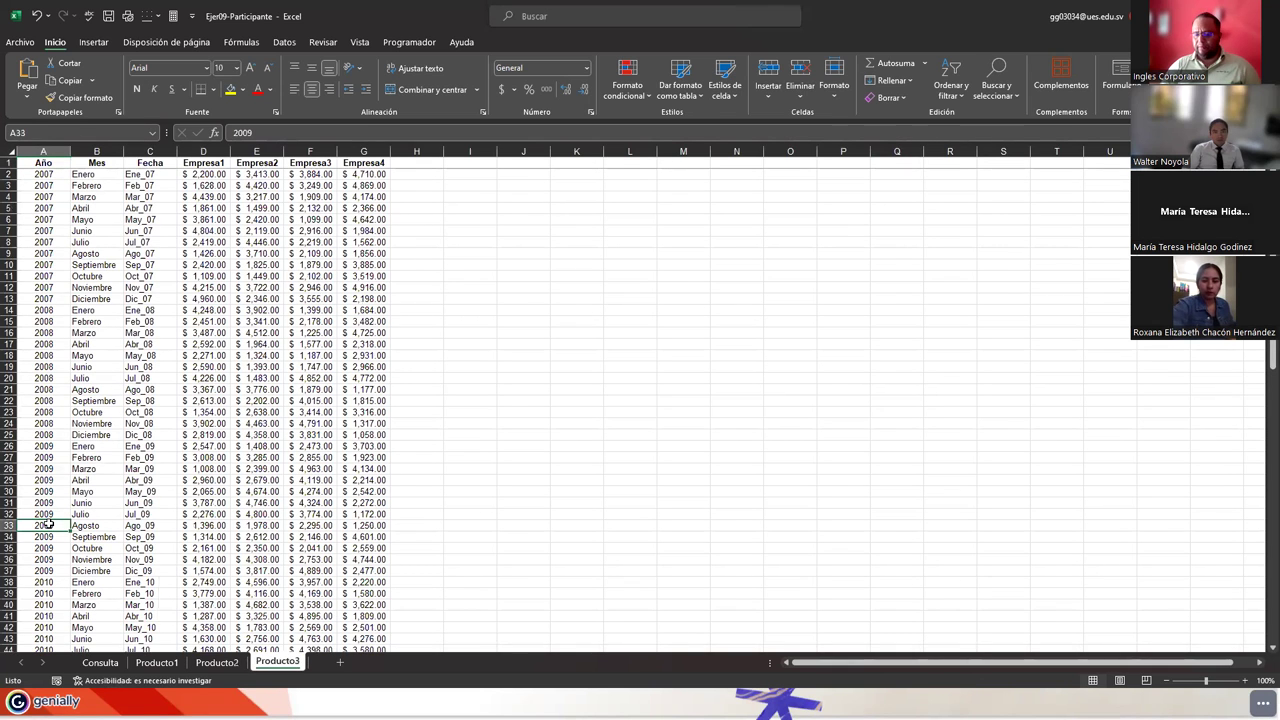
key("ctrl+Down")
key("ctrl+Up")
key("Up")
key("Down")
key("Up")
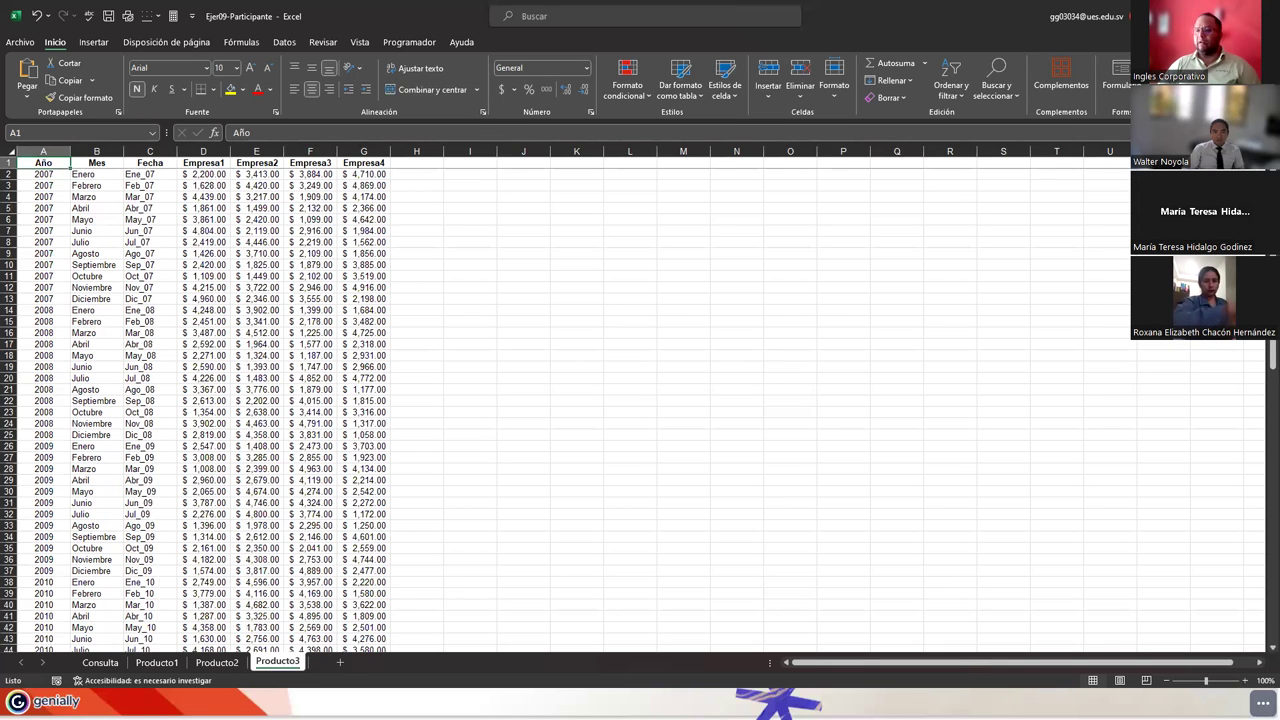
Step: Back on Consulta, select the year list 2007–2014 in I4:I11
left_click(100, 662)
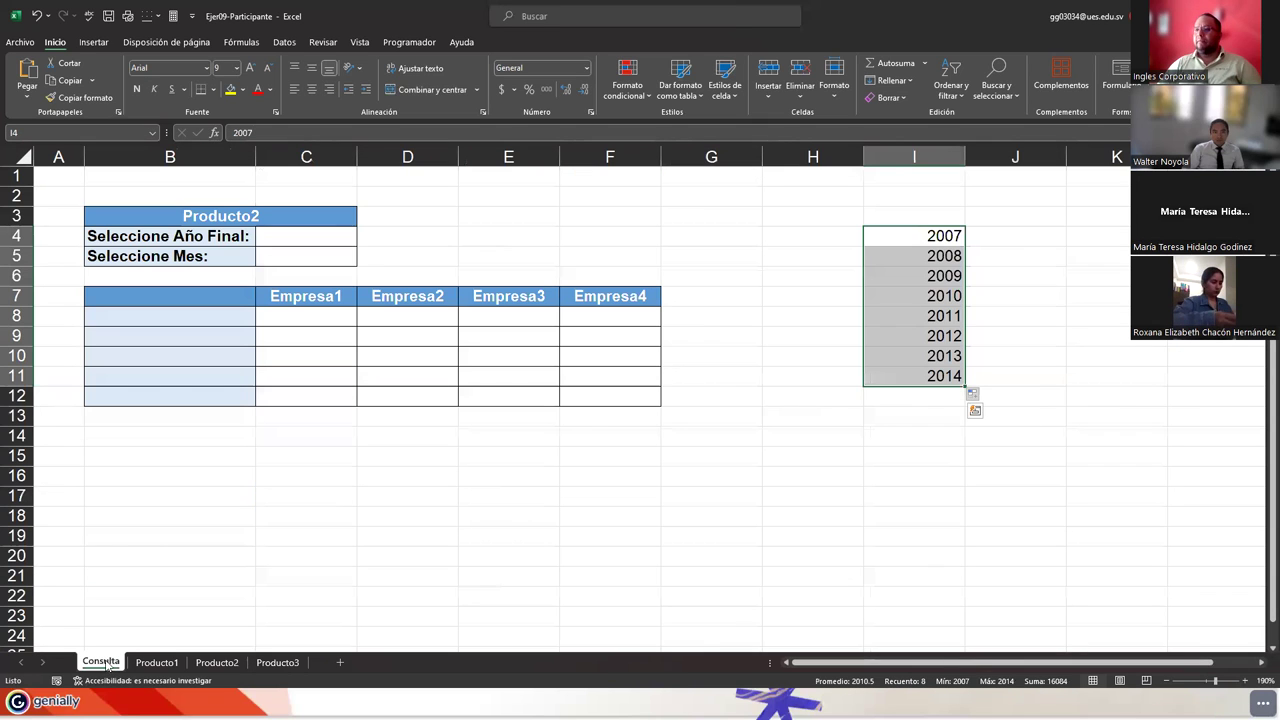
left_click(150, 238)
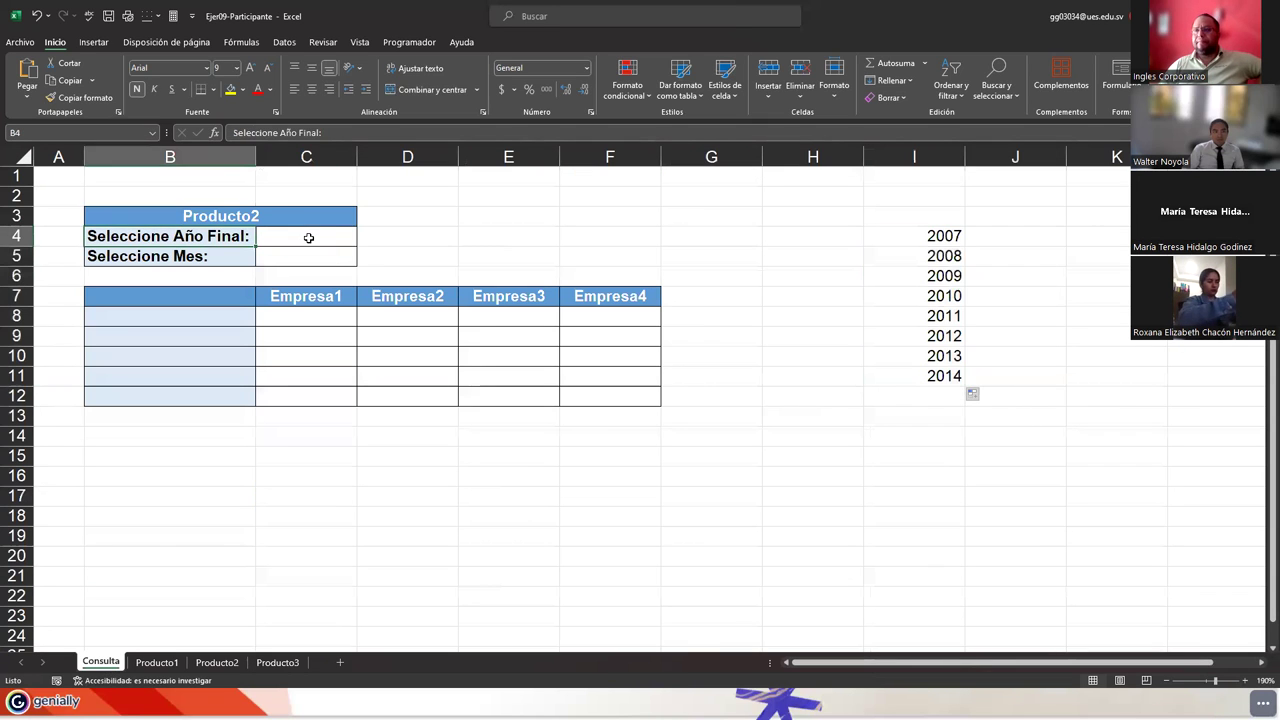
left_click(308, 237)
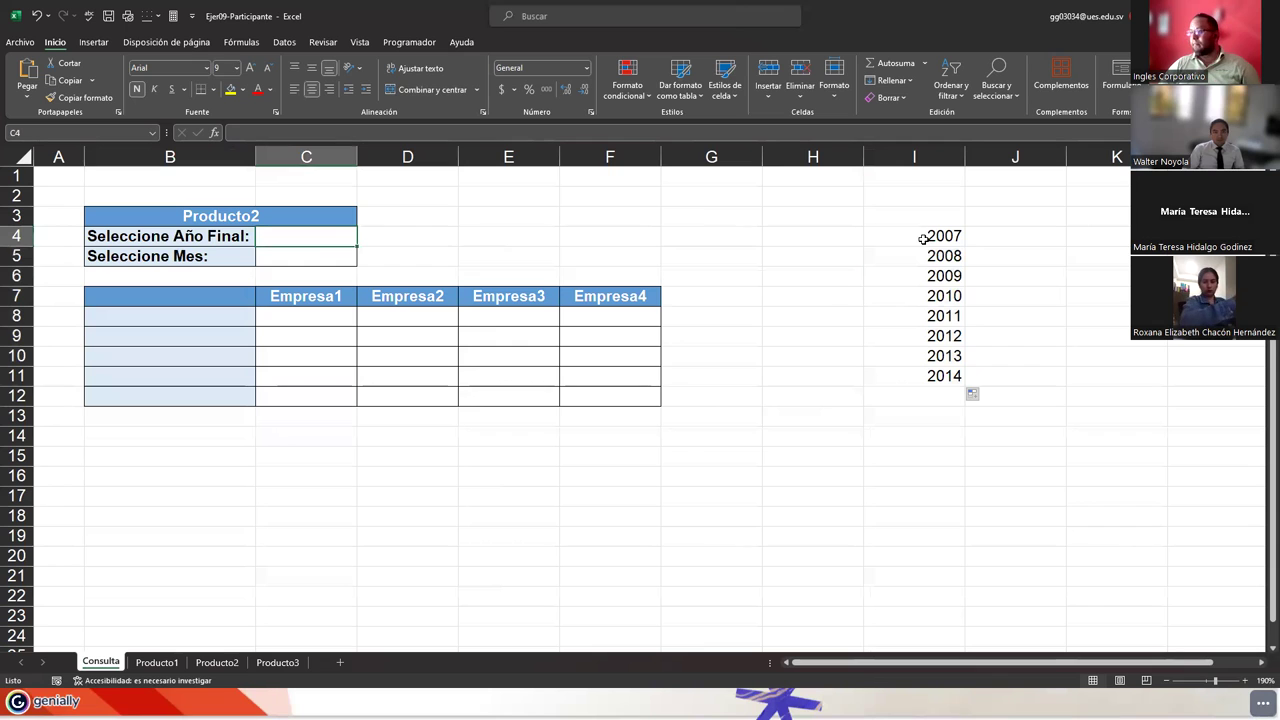
left_click_drag(940, 236, 934, 380)
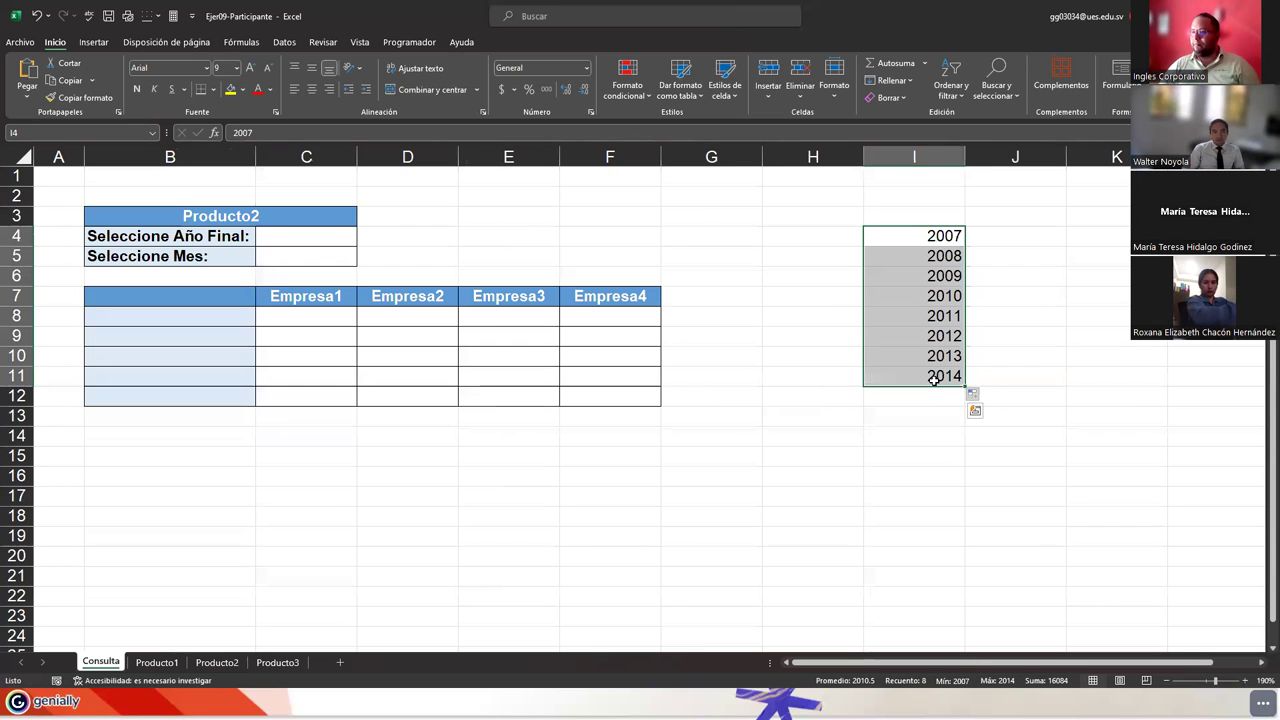
key("alt+shift+F10")
Step: Insert a new sheet named BD
left_click(339, 663)
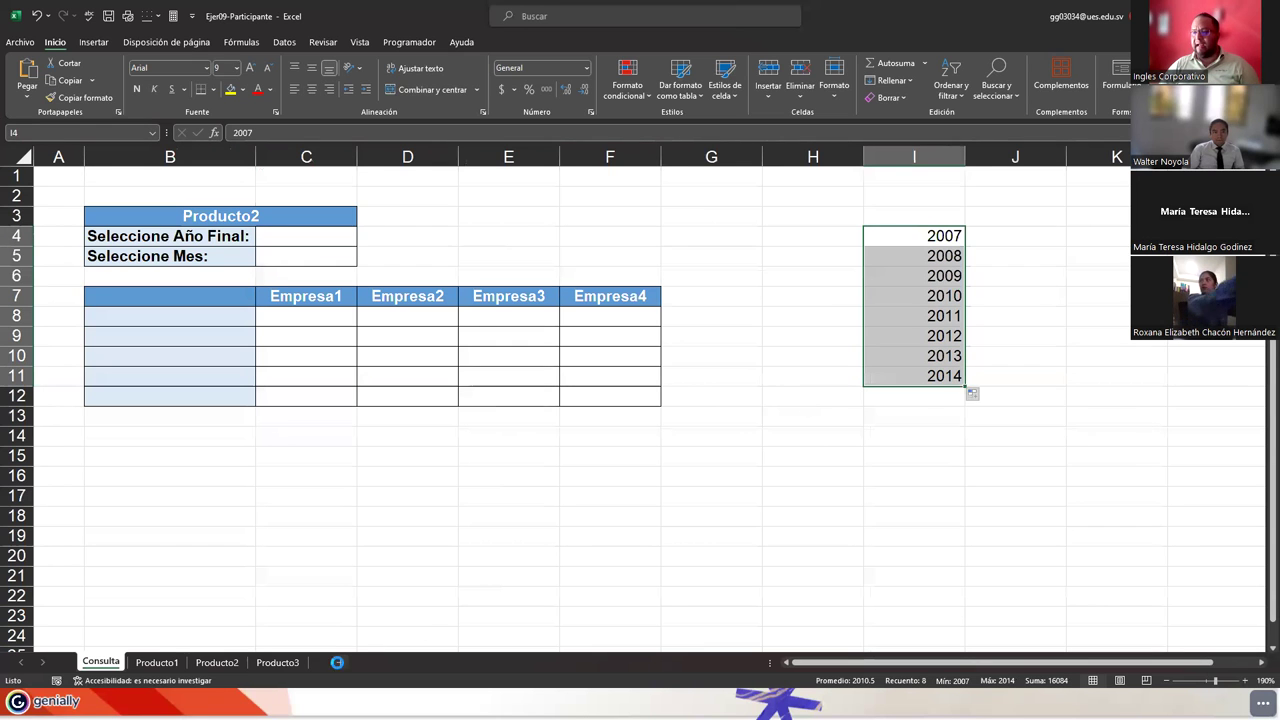
left_click(339, 663)
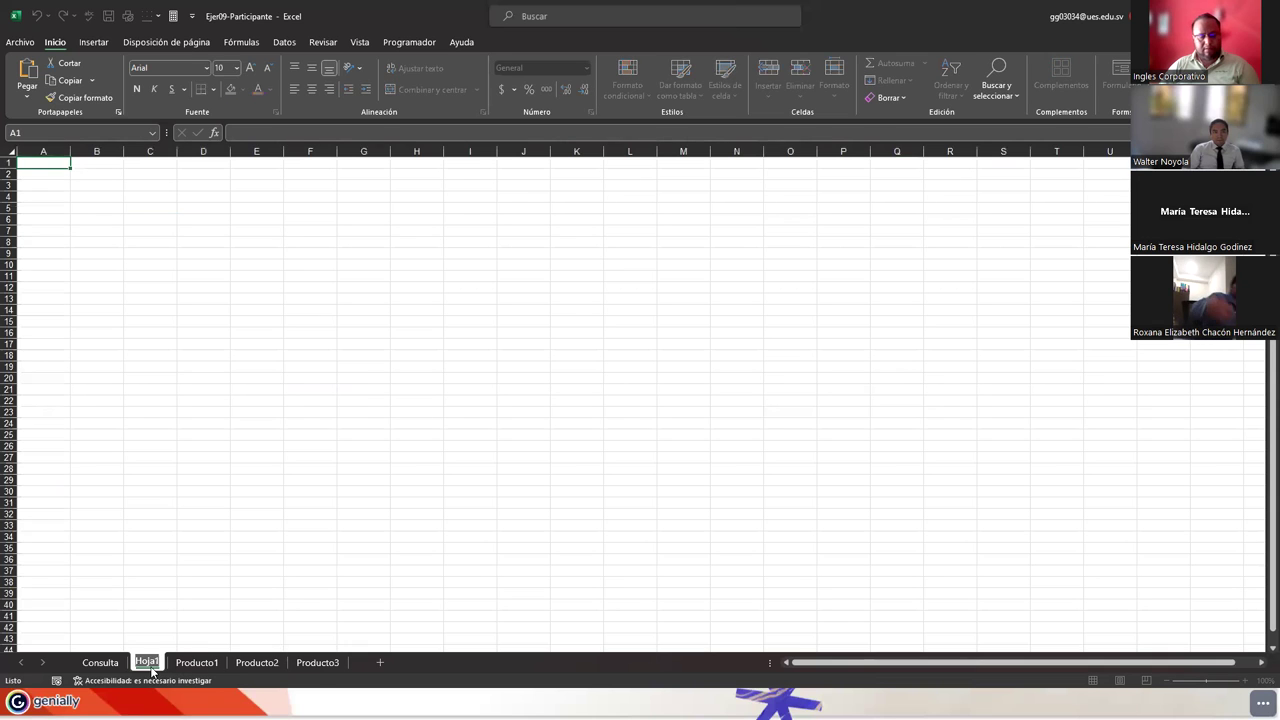
type("BD")
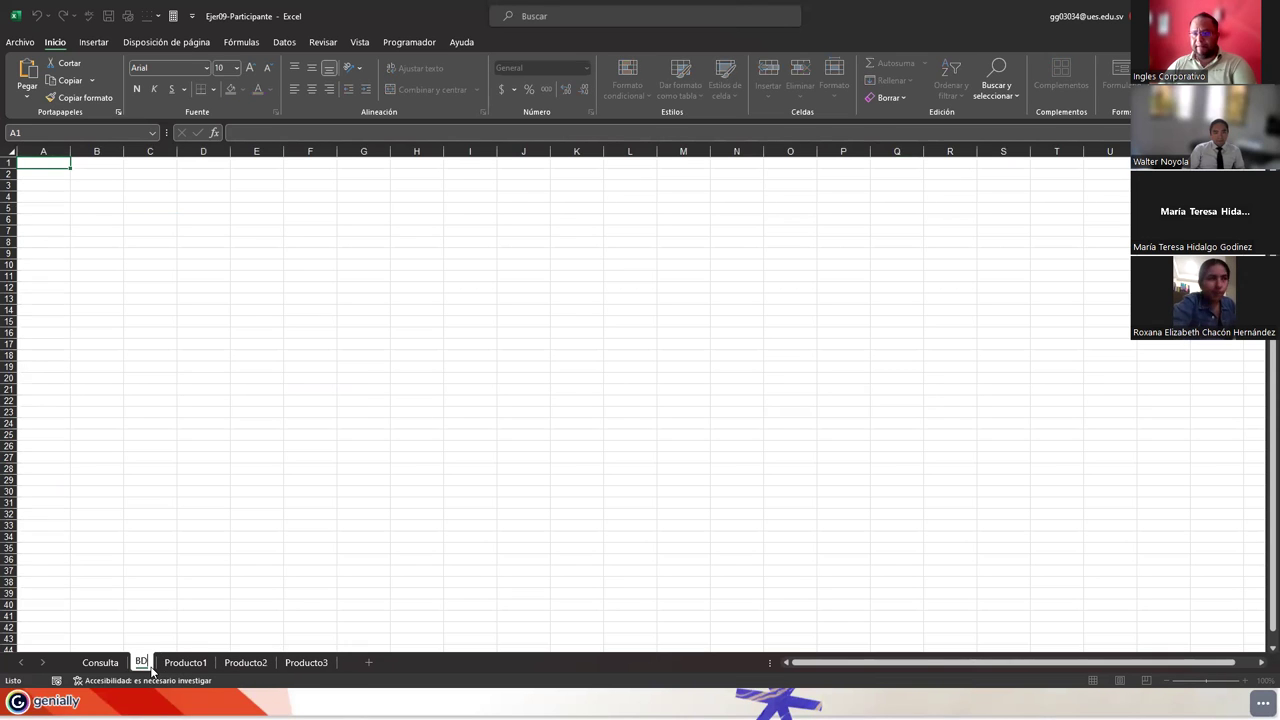
key("Return")
Step: Type the header 'Años' in cell A1 of the BD sheet
left_click(100, 663)
key("ctrl+c")
left_click(141, 662)
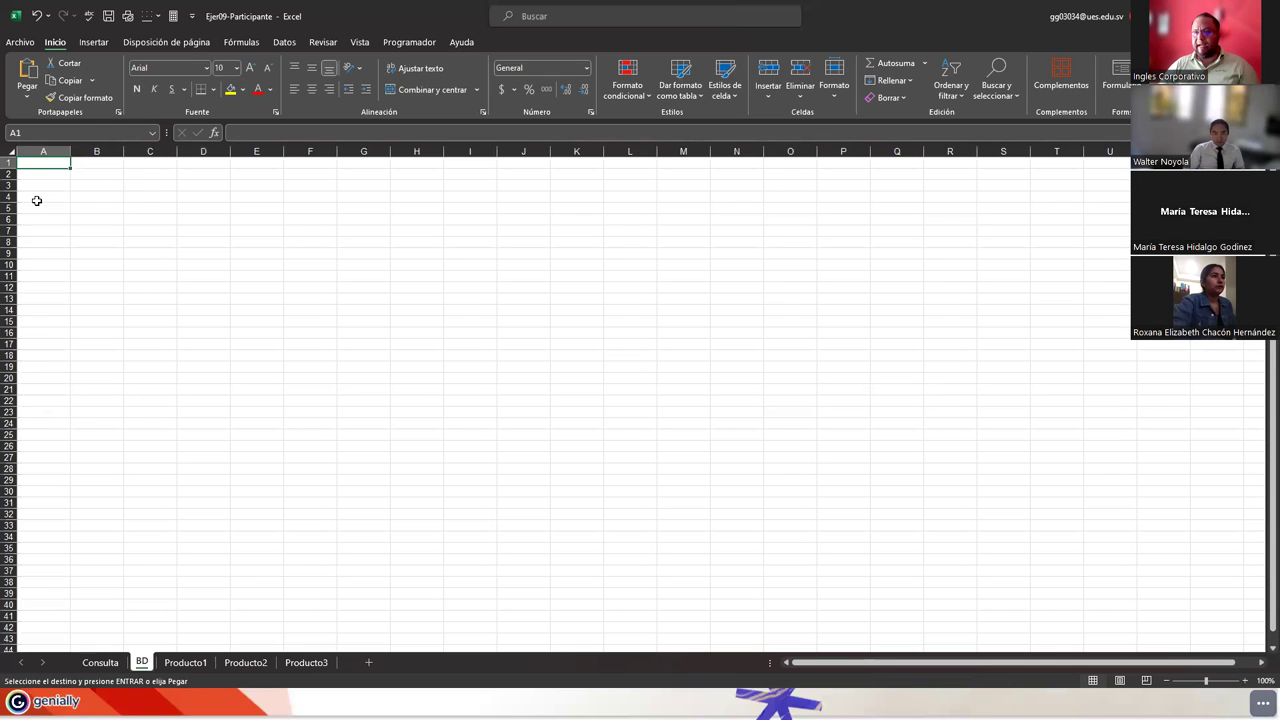
type("Años")
key("Return")
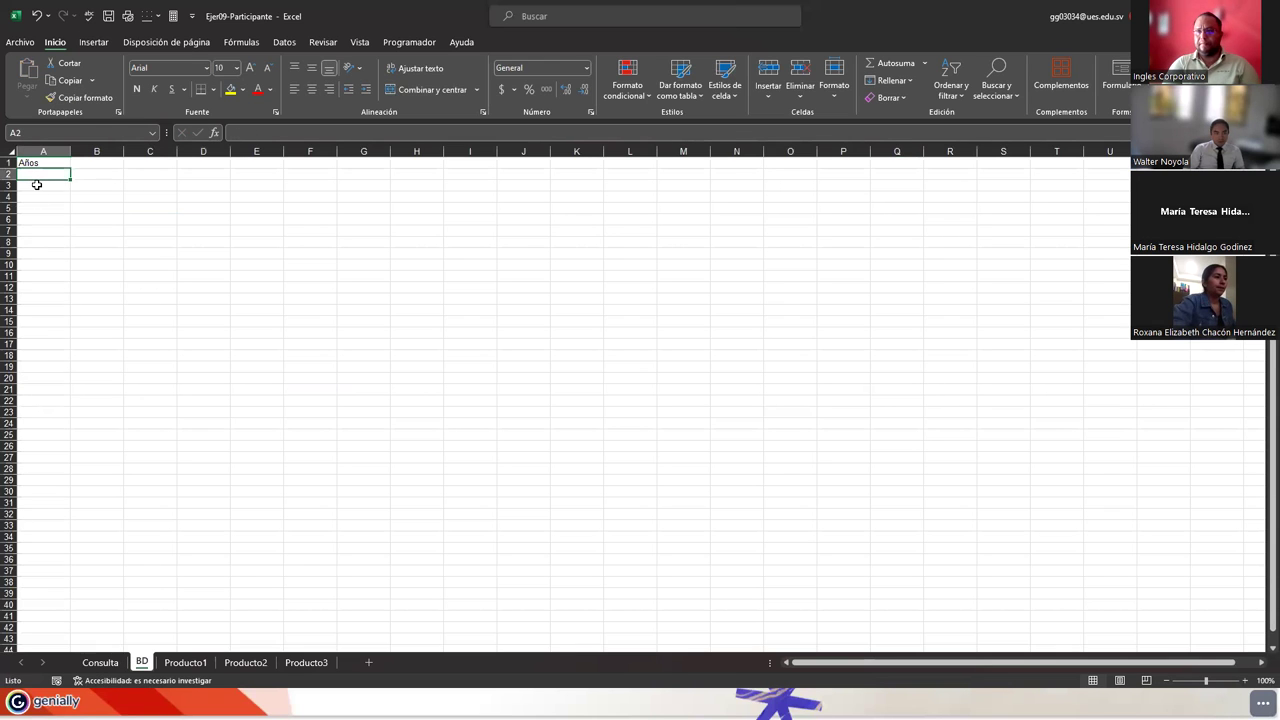
Step: Move the years 2007–2014 from Consulta to BD under Años, and autofit column A
left_click(93, 664)
key("ctrl+c")
left_click(141, 662)
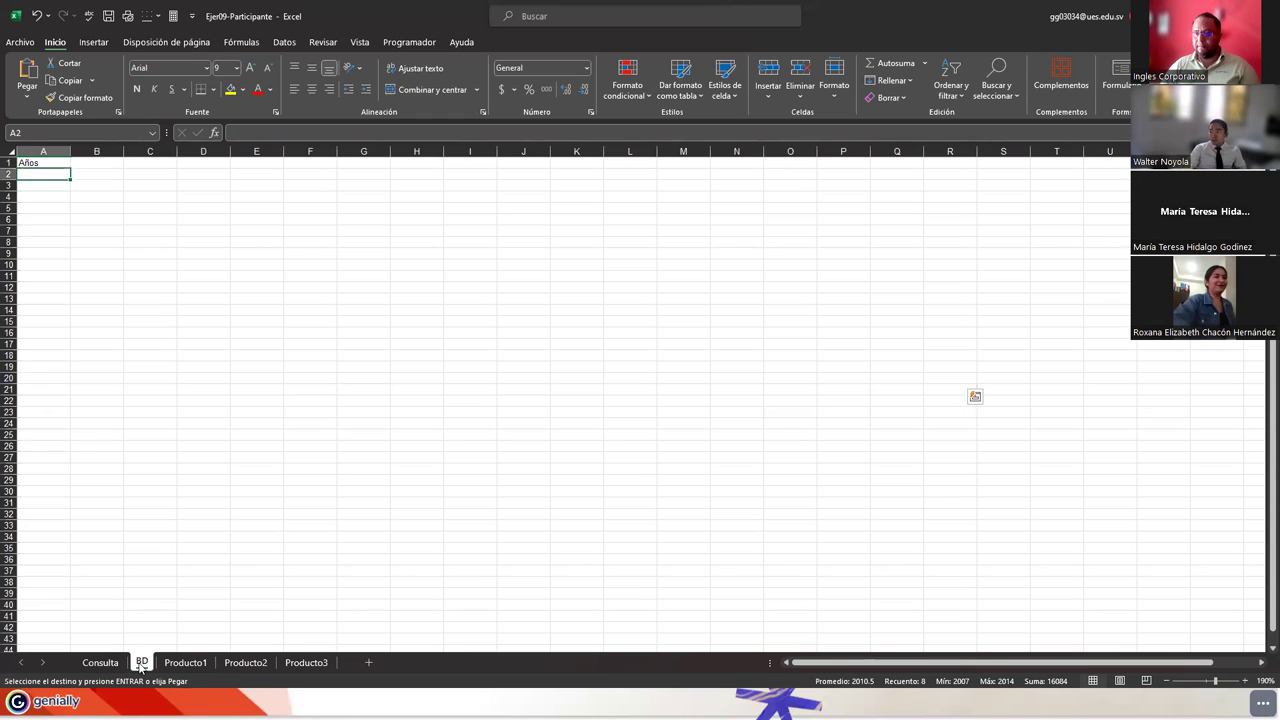
key("ctrl+v")
left_click_drag(67, 155, 67, 155)
double_click(67, 155)
scroll(145, 304, "up", 3)
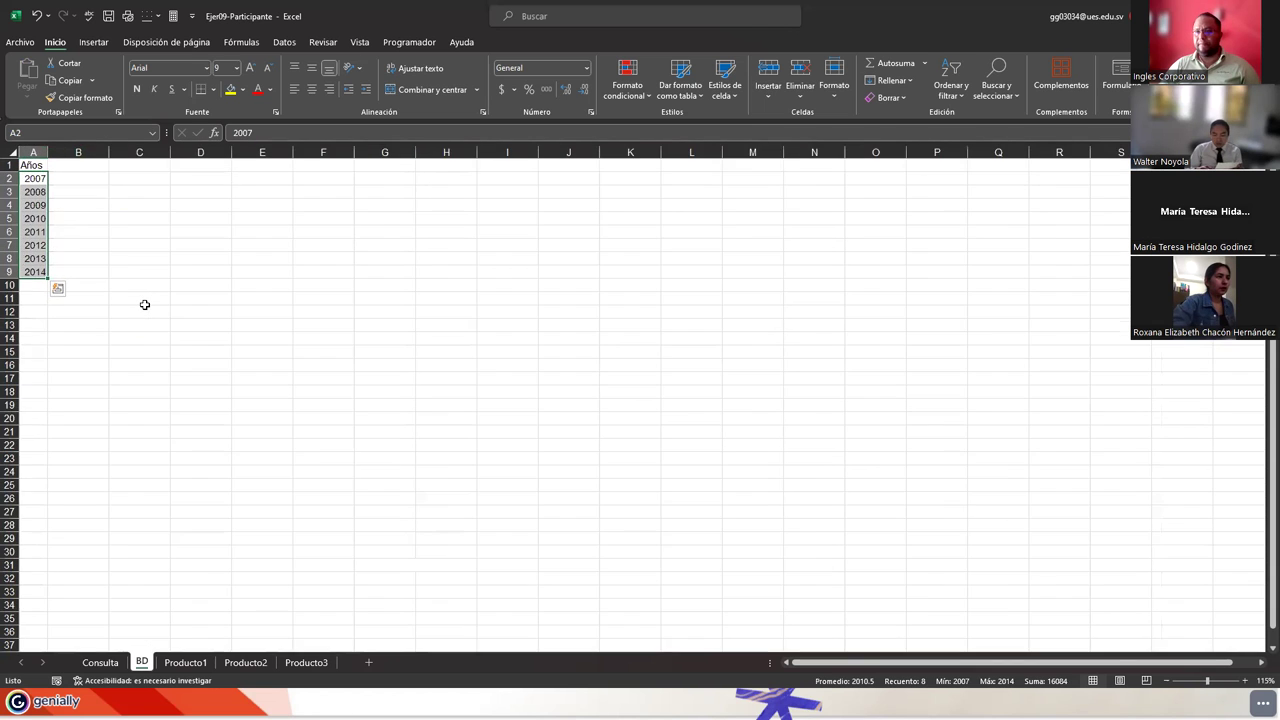
Step: Enter the Meses header with Enero and Febrero, then fill months through Diciembre to B13
left_click(90, 173)
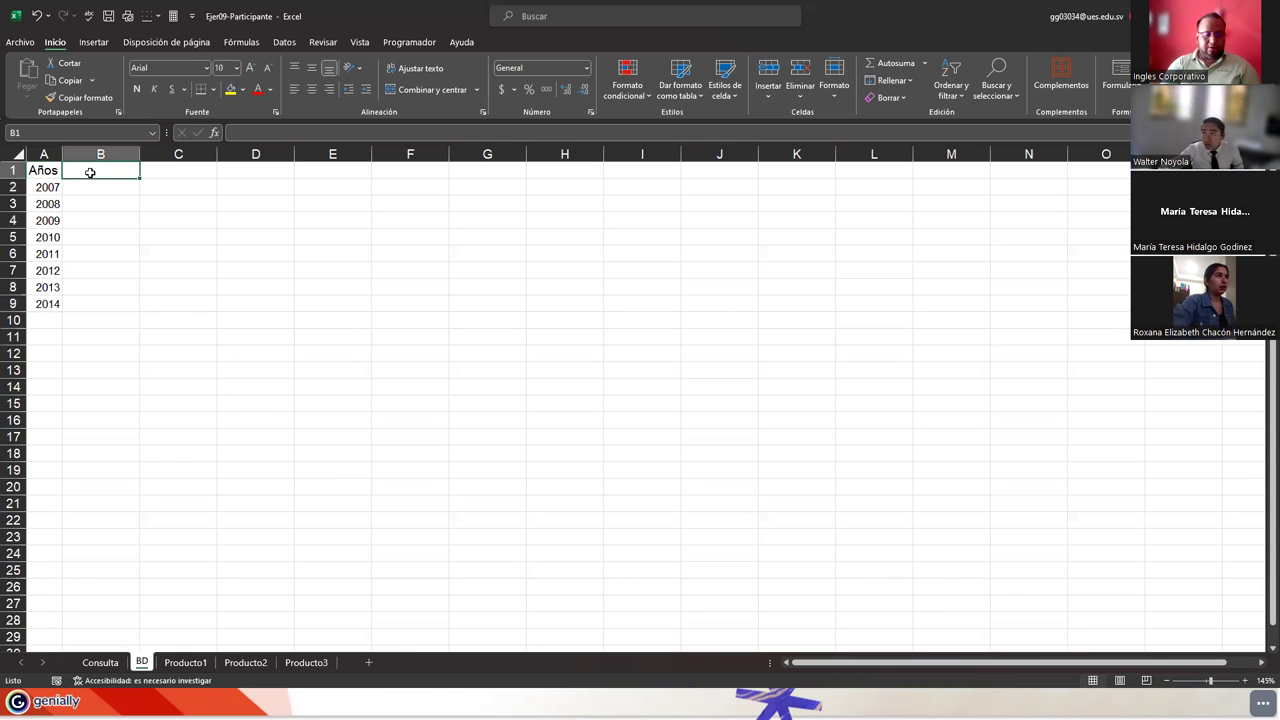
type("S")
type("eses")
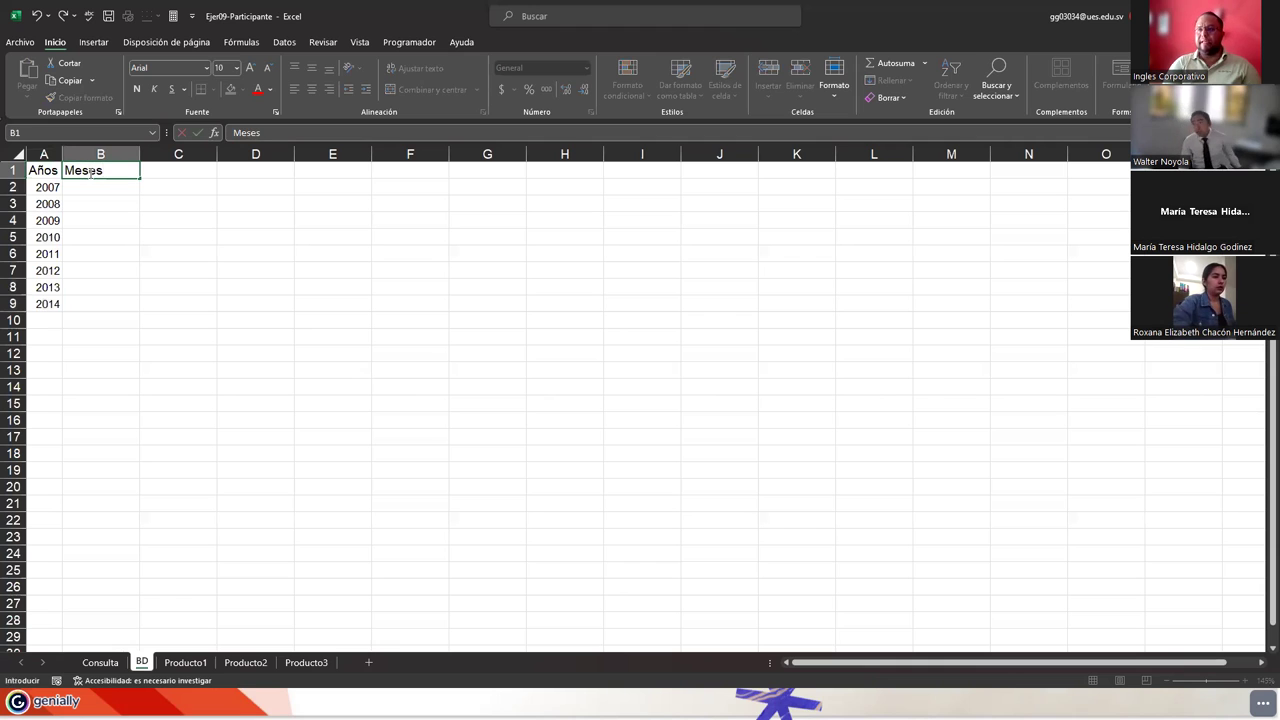
key("Return")
type("Enero")
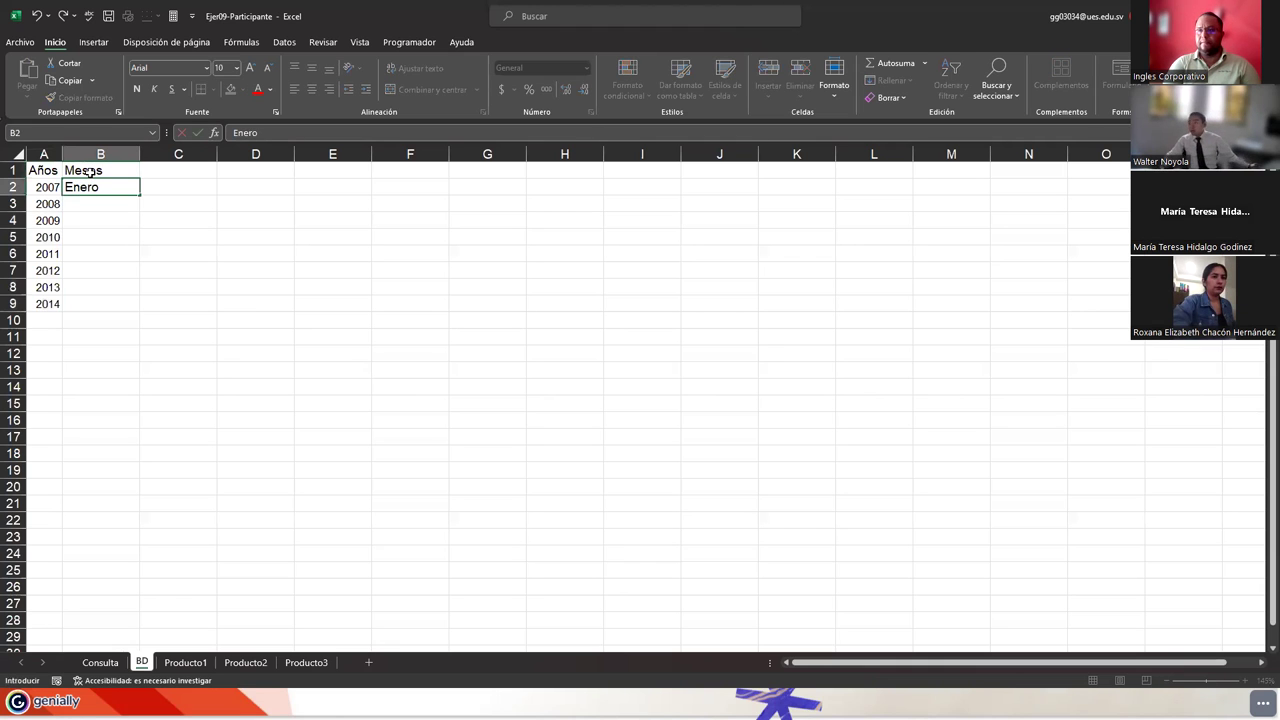
key("Return")
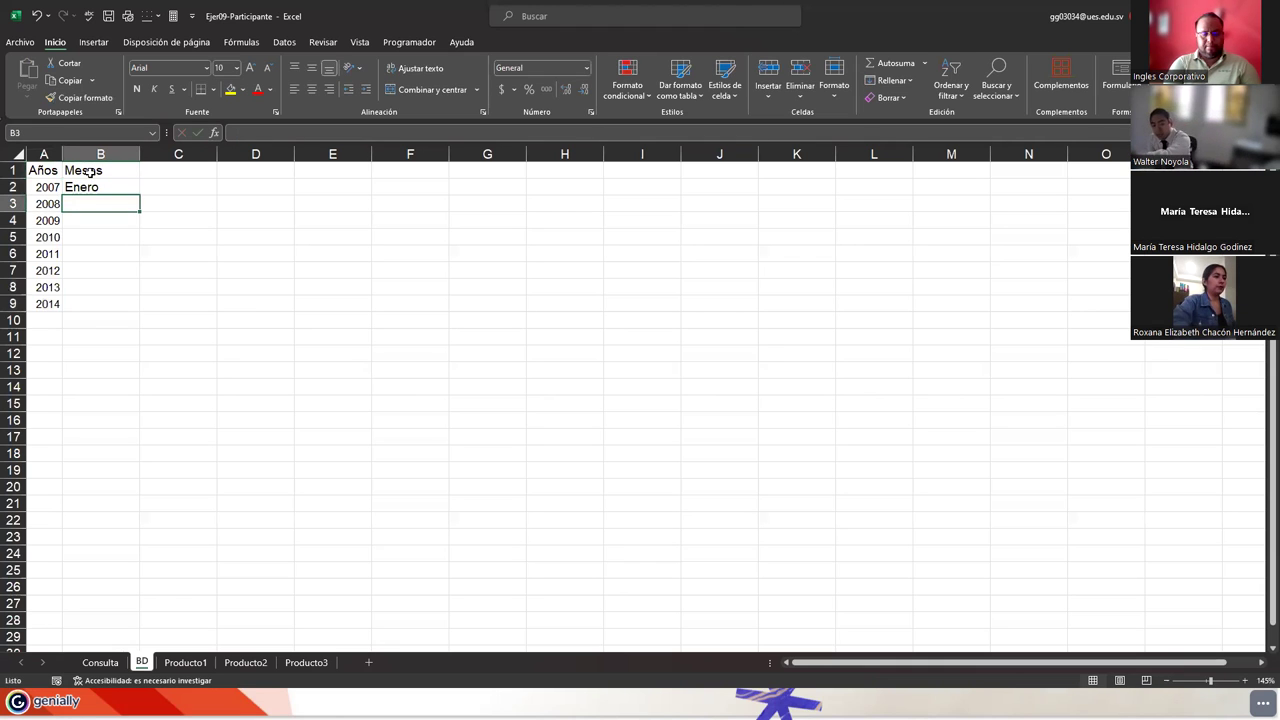
type("Febrero")
key("Return")
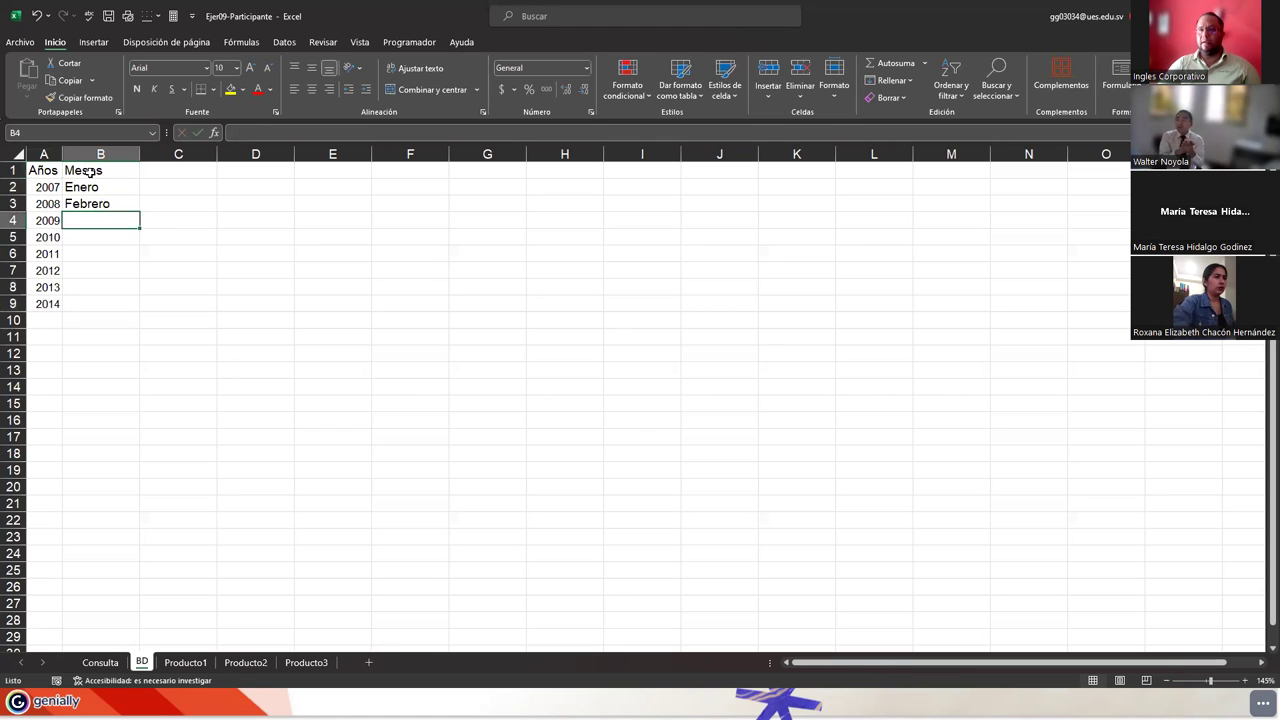
left_click(86, 187)
left_click(108, 204, "shift")
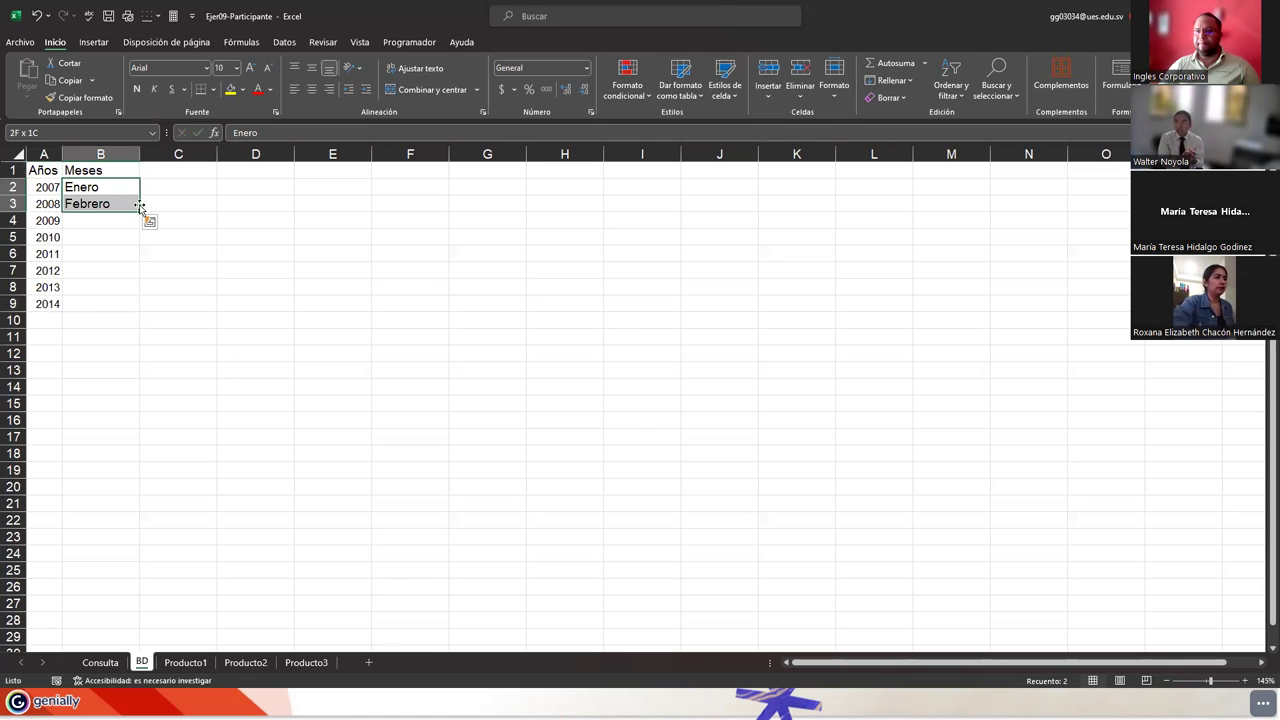
left_click_drag(140, 212, 138, 376)
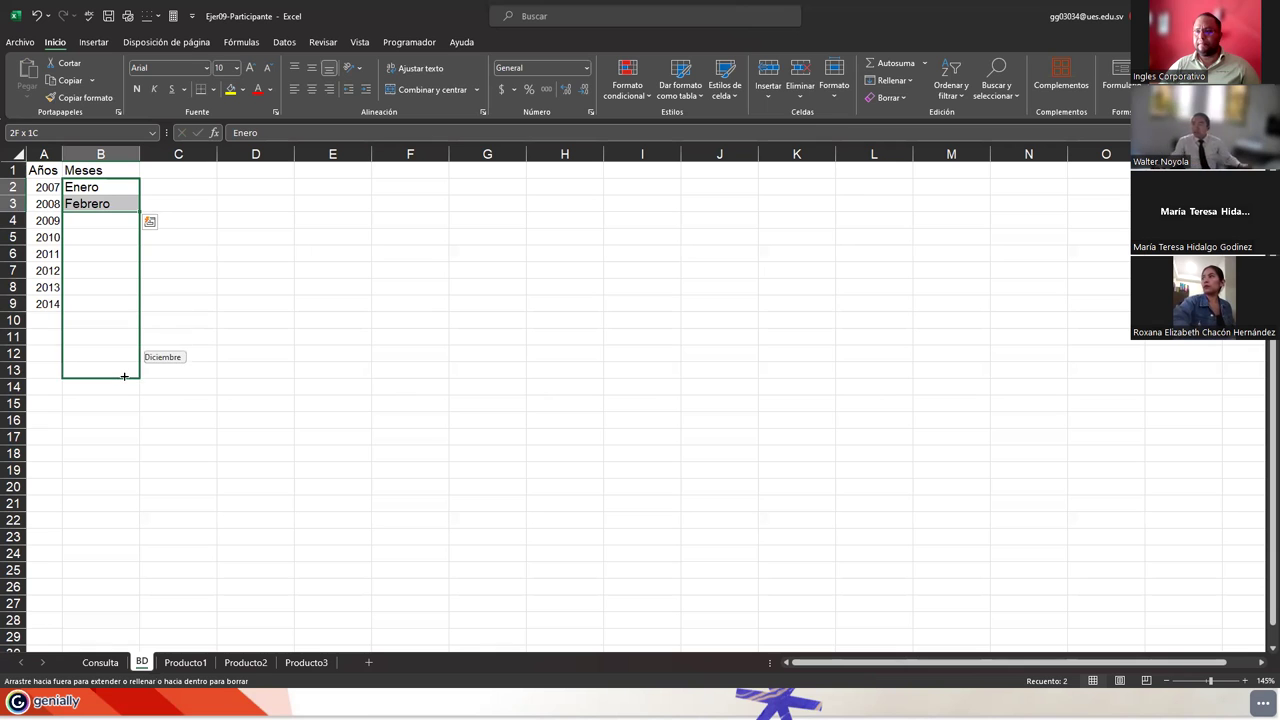
left_click(100, 663)
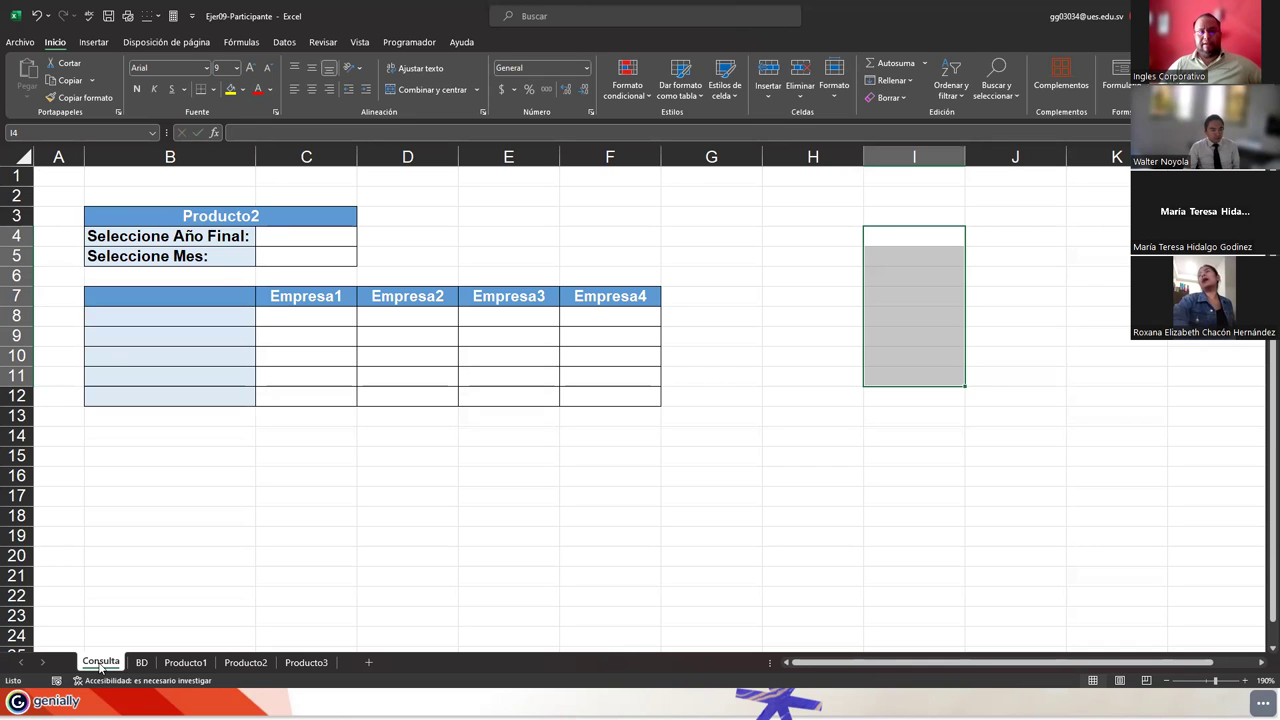
left_click(180, 663)
left_click(140, 176)
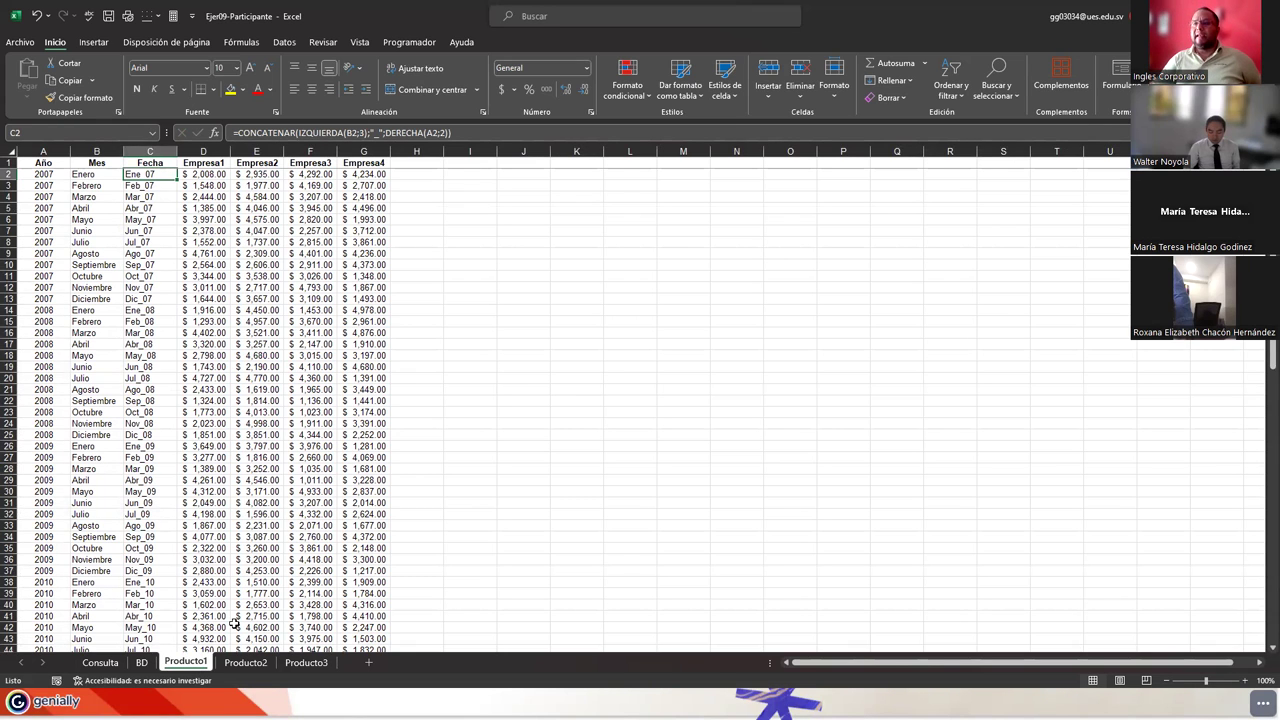
left_click(142, 164)
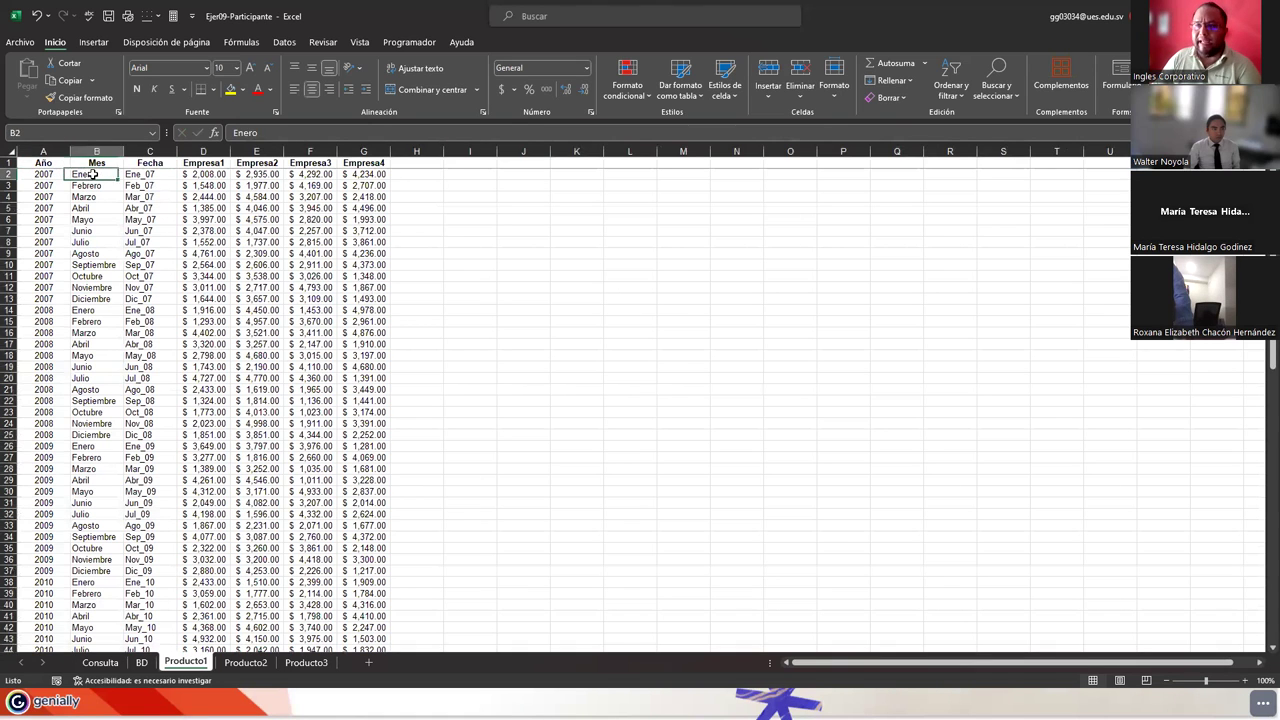
double_click(131, 175)
double_click(131, 175)
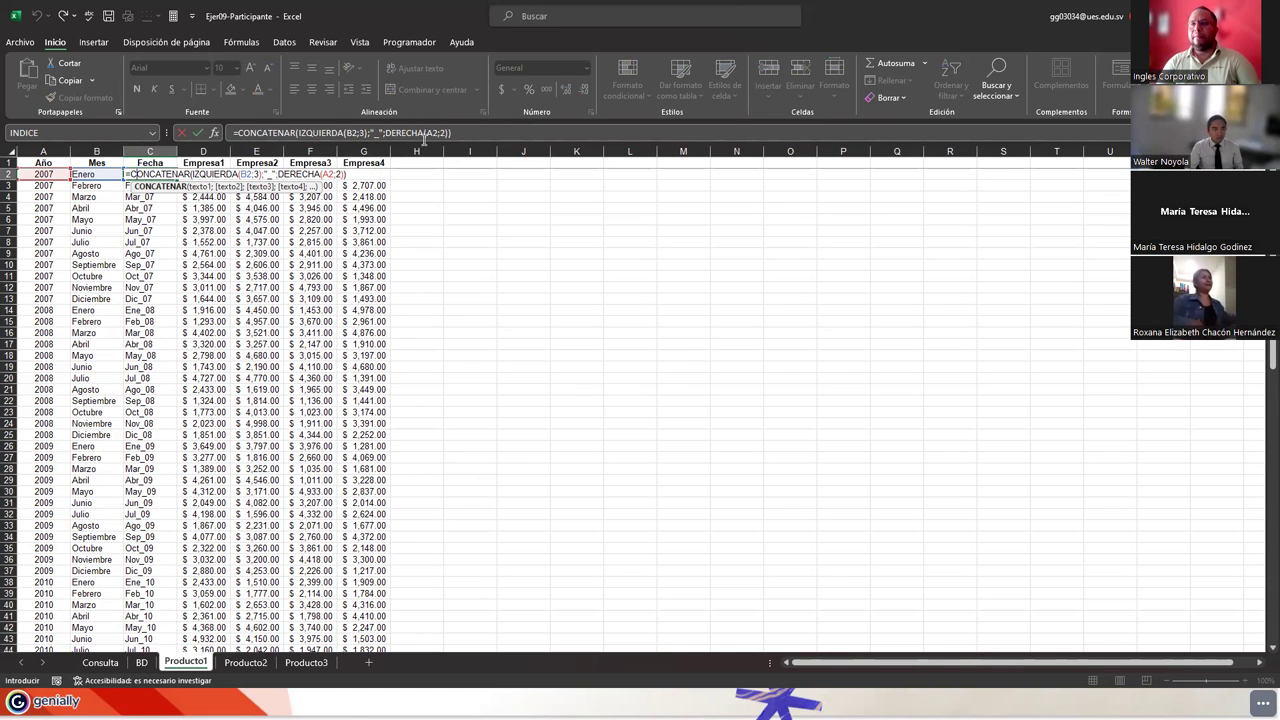
key("Return")
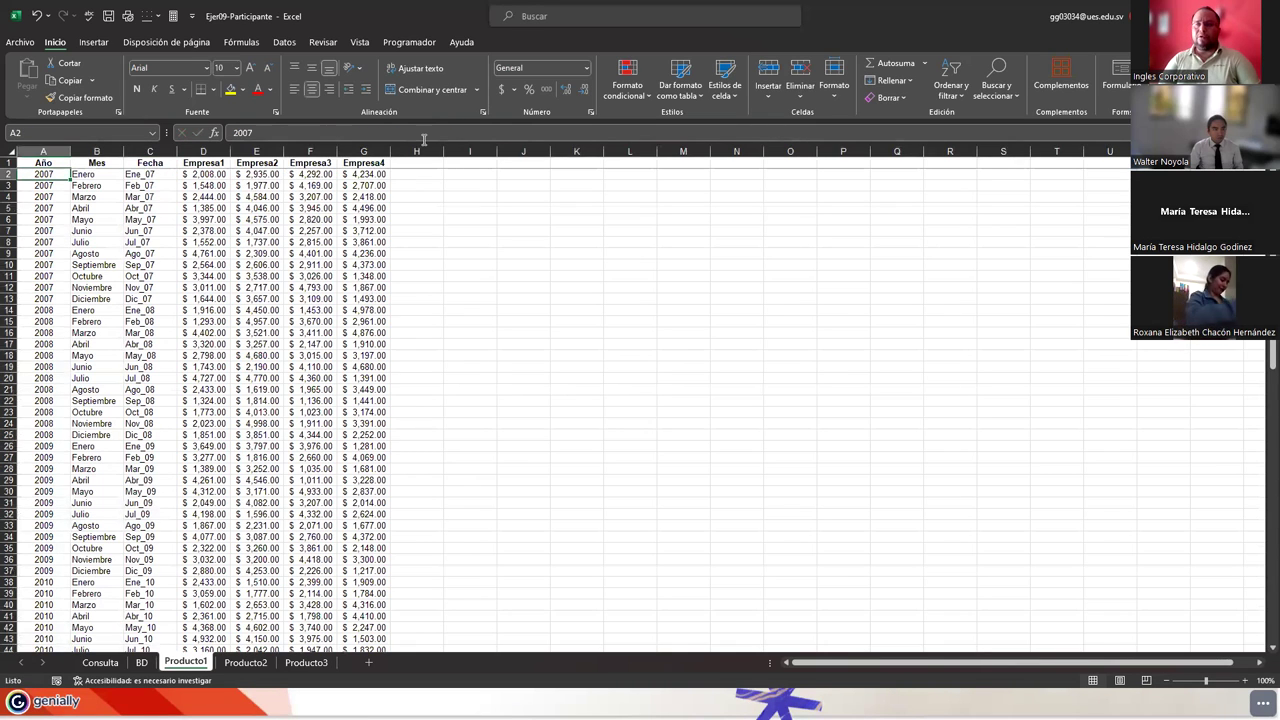
key("Right")
key("Right")
key("F2")
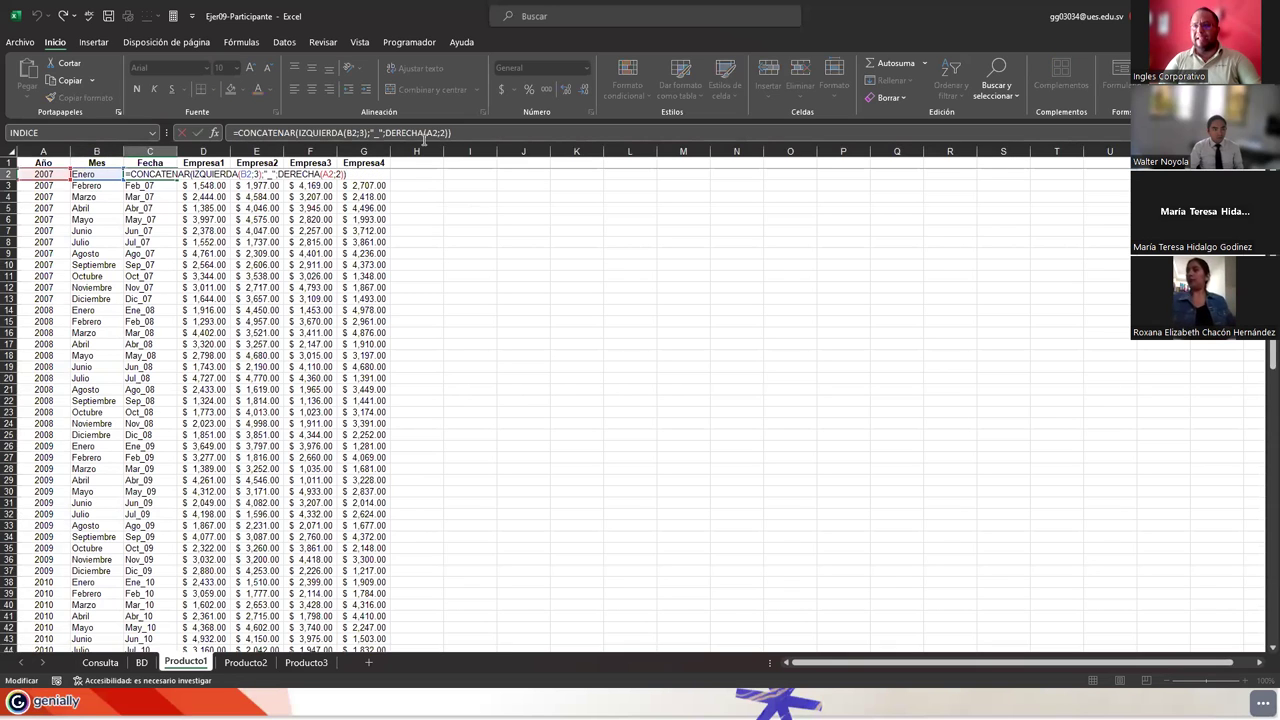
left_click(254, 133)
double_click(306, 133)
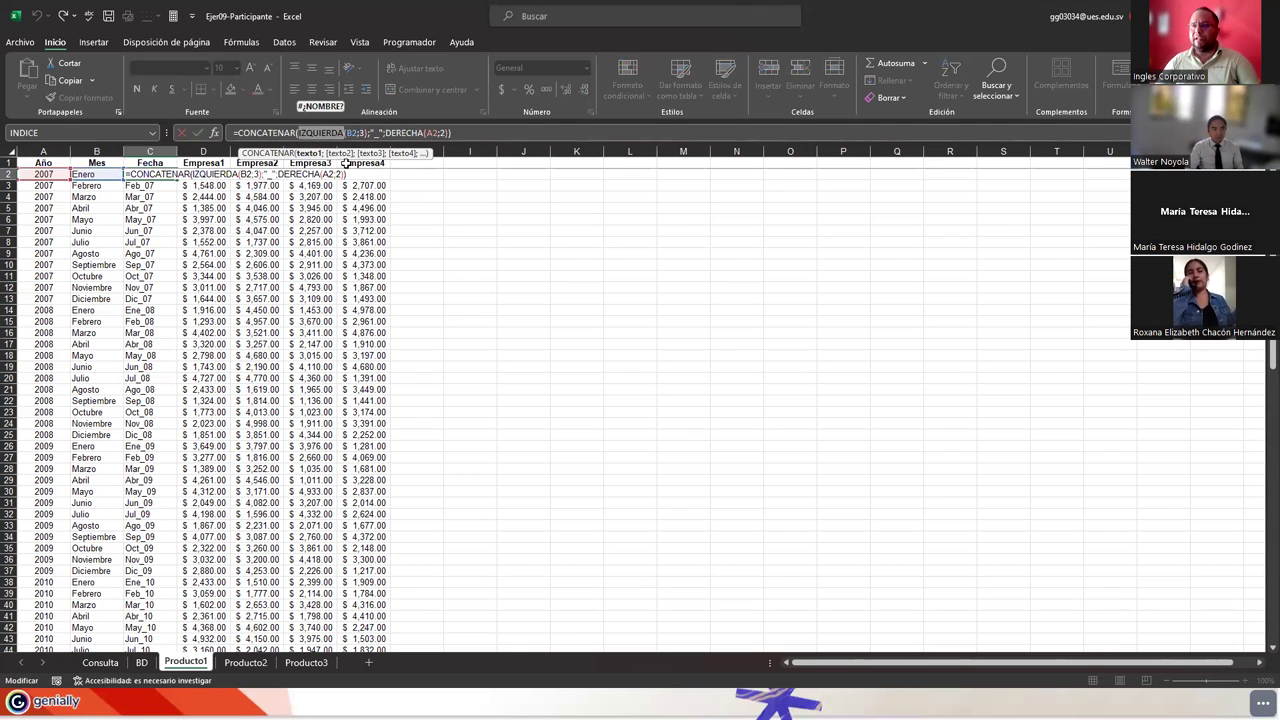
left_click(408, 134)
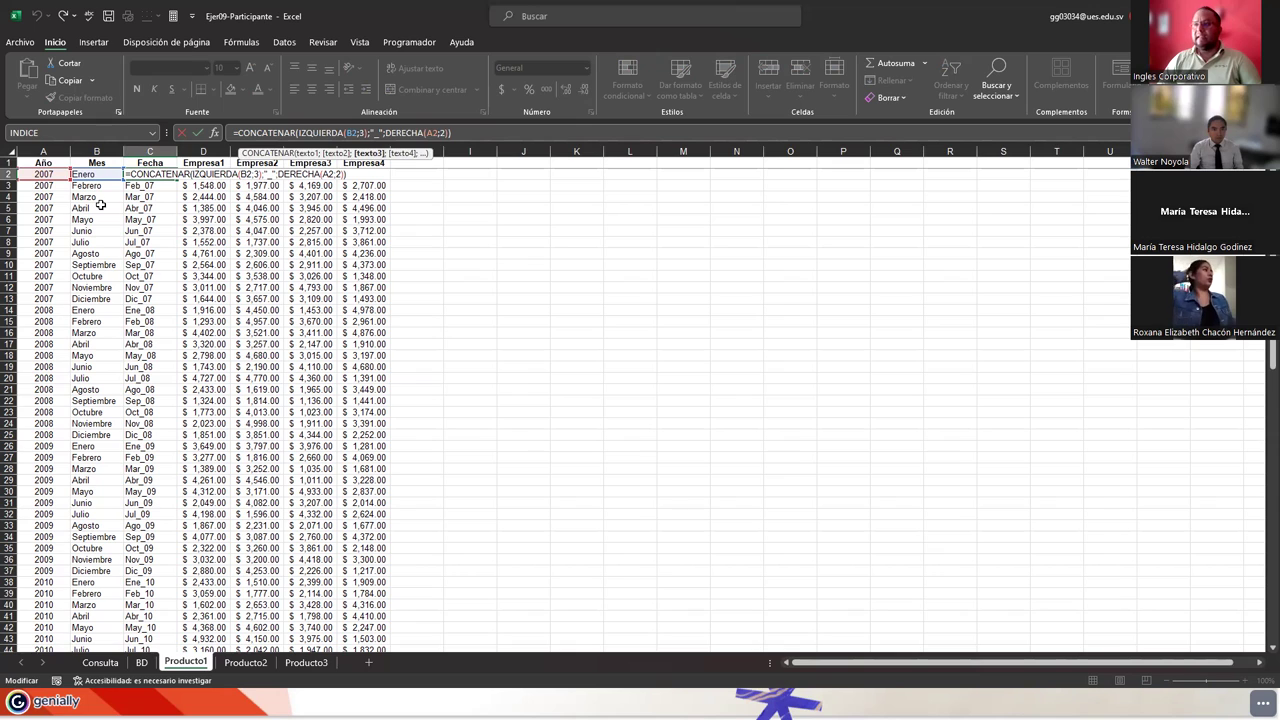
key("Return")
left_click(147, 176)
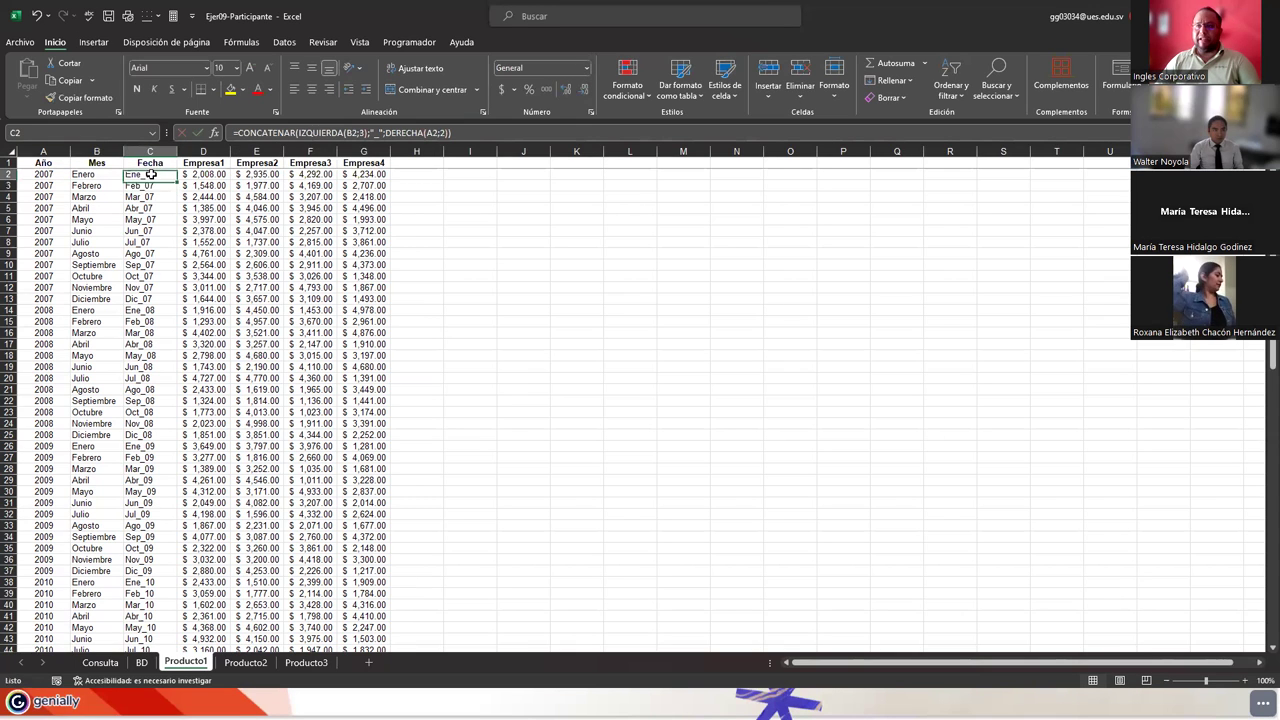
left_click(108, 665)
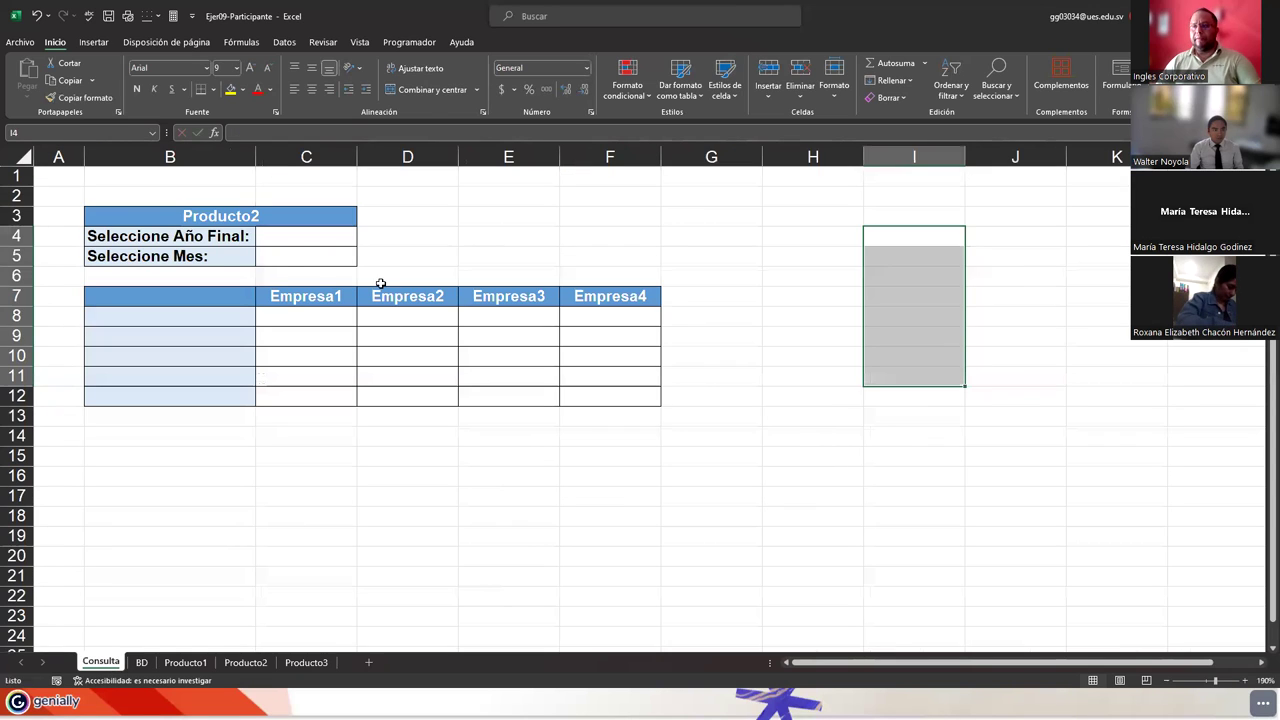
left_click(281, 236)
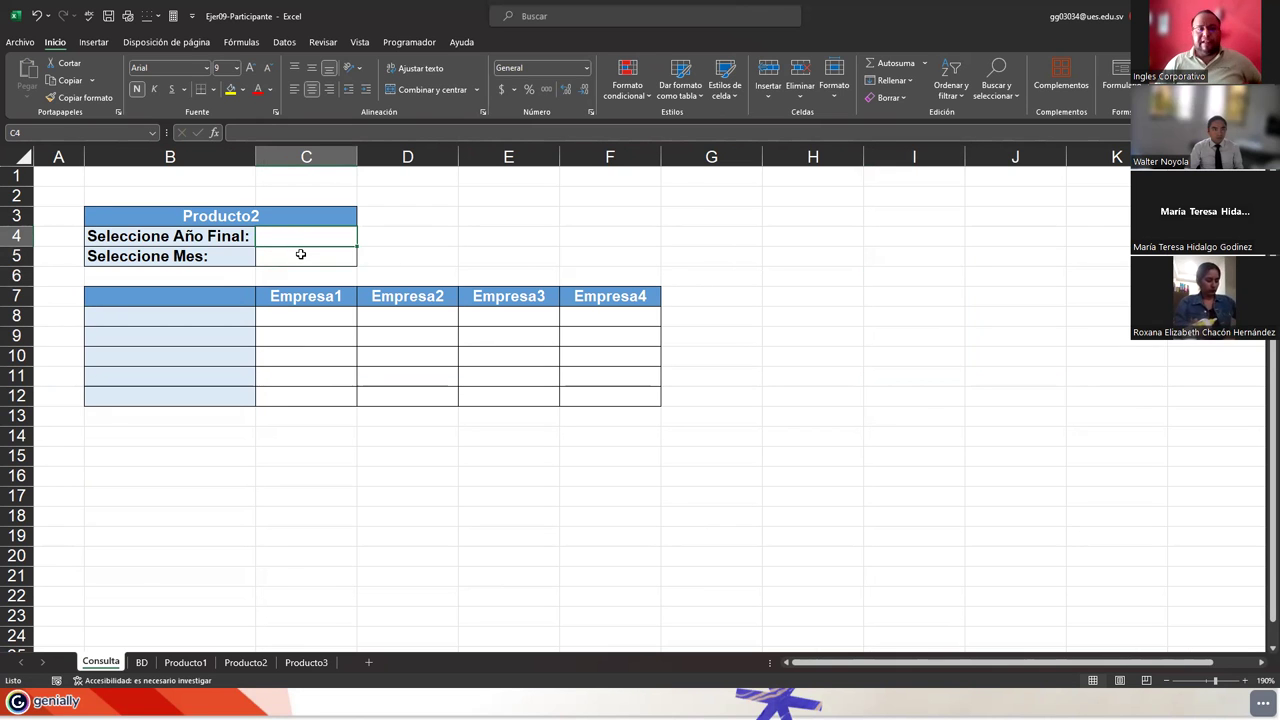
Step: On BD, verify AÑOS covers years 2007–2014 and MESES covers Enero–Diciembre
left_click(137, 663)
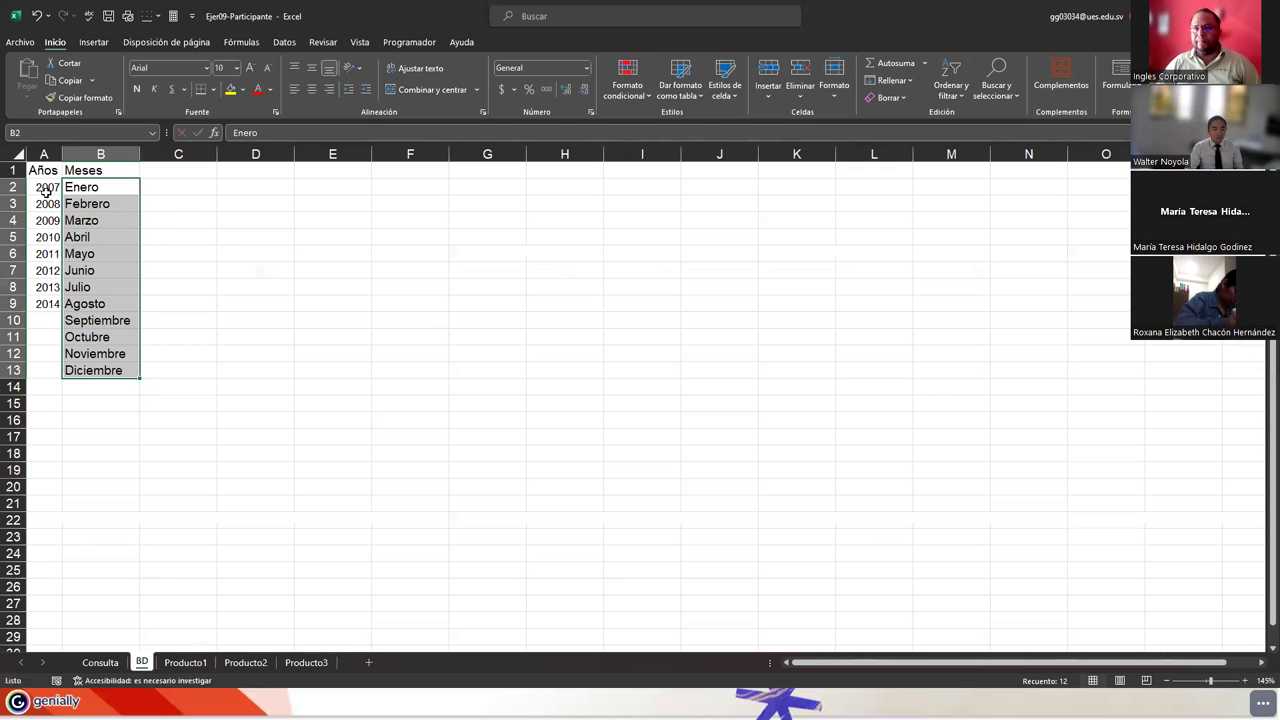
left_click_drag(46, 189, 44, 303)
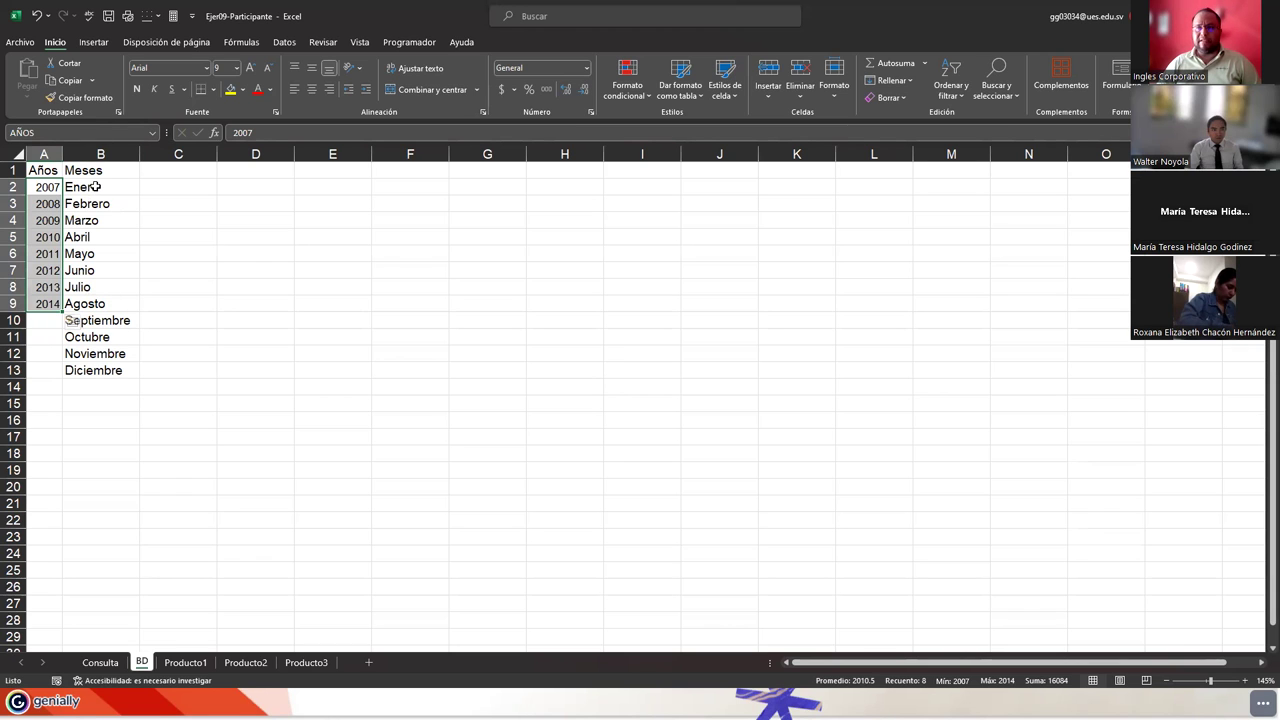
left_click_drag(95, 187, 116, 372)
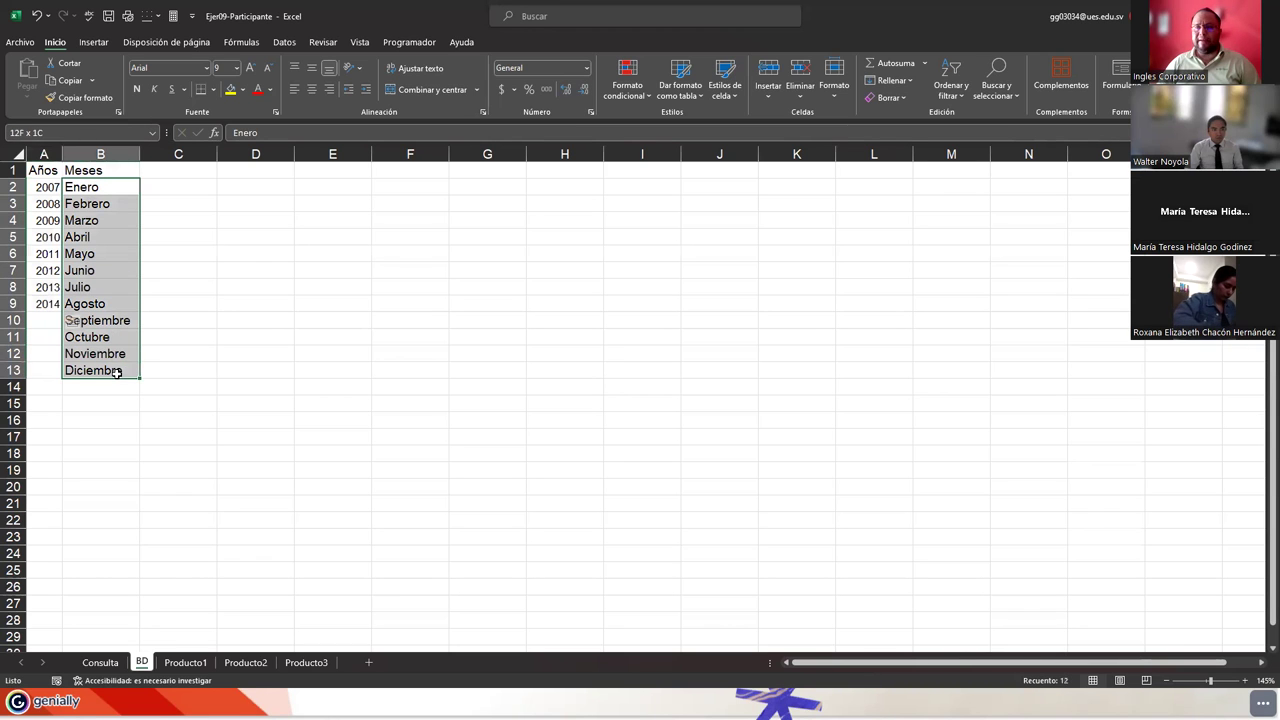
left_click(93, 136)
type("MESES")
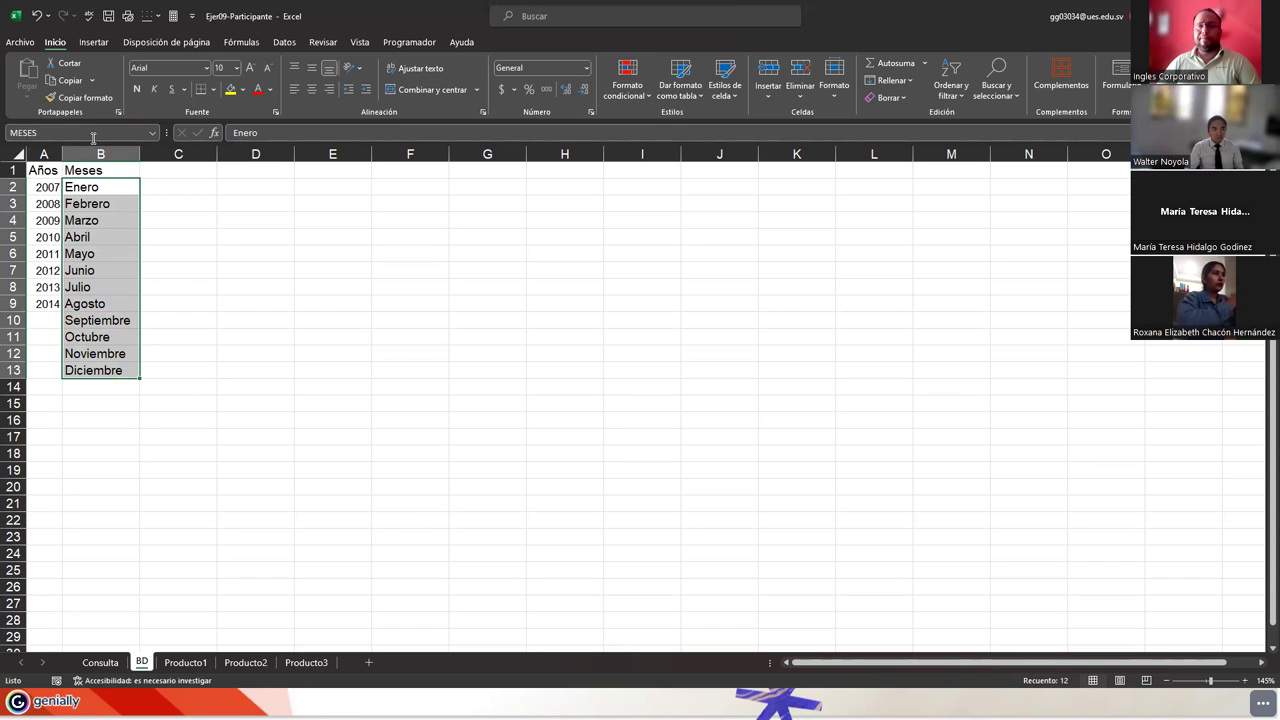
left_click_drag(52, 183, 47, 304)
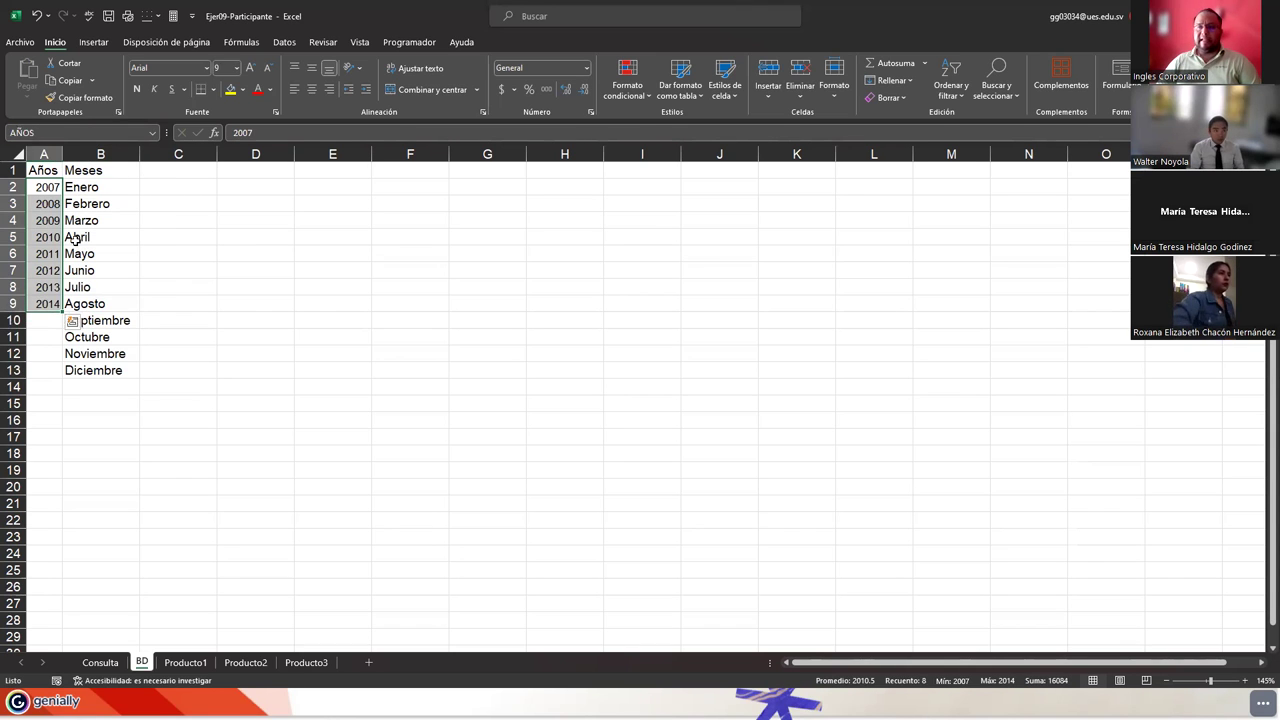
left_click_drag(102, 184, 113, 370)
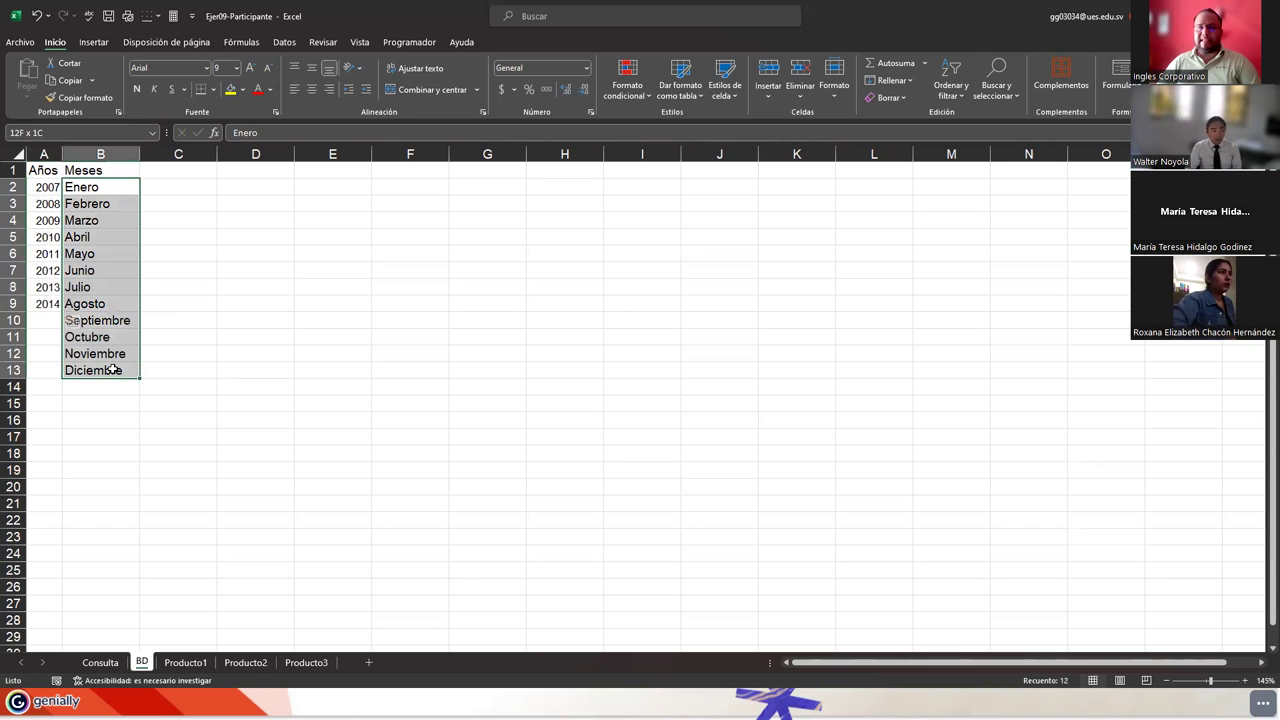
left_click(101, 663)
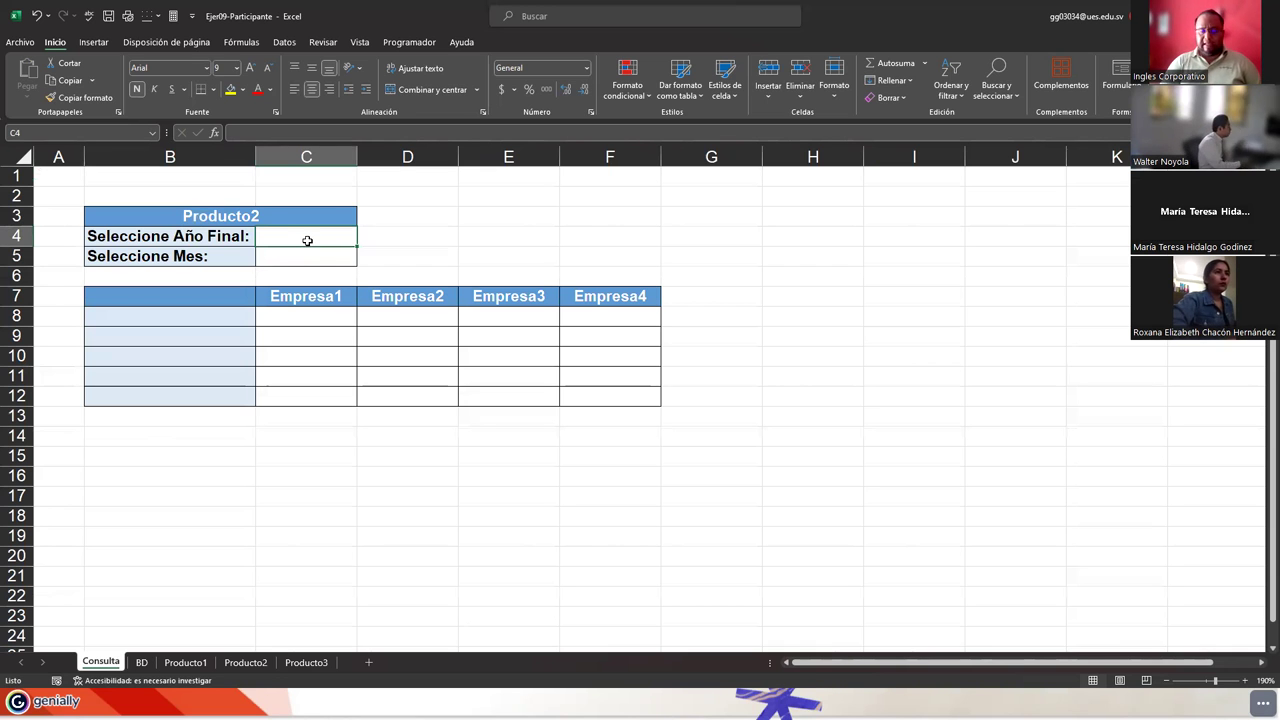
Step: Give C4 a Lista validation sourced from AÑOS, fixing a mistyped source, then test the dropdown
left_click(282, 44)
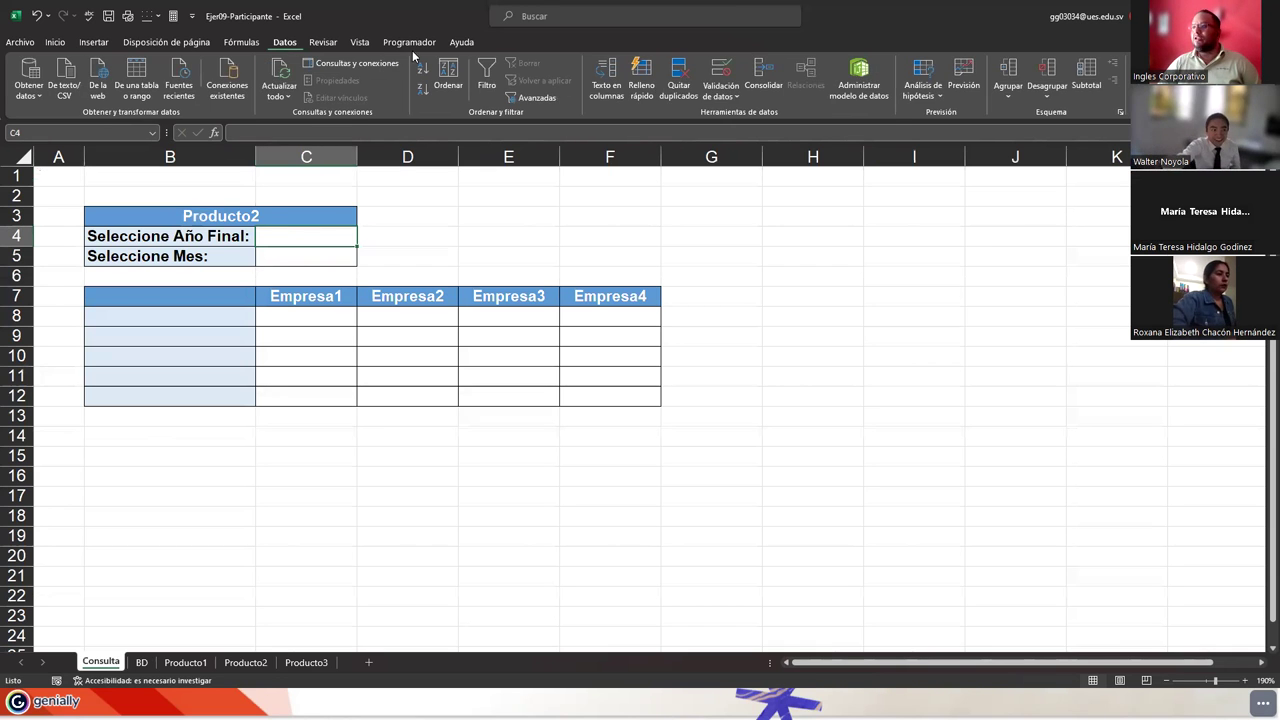
left_click(717, 69)
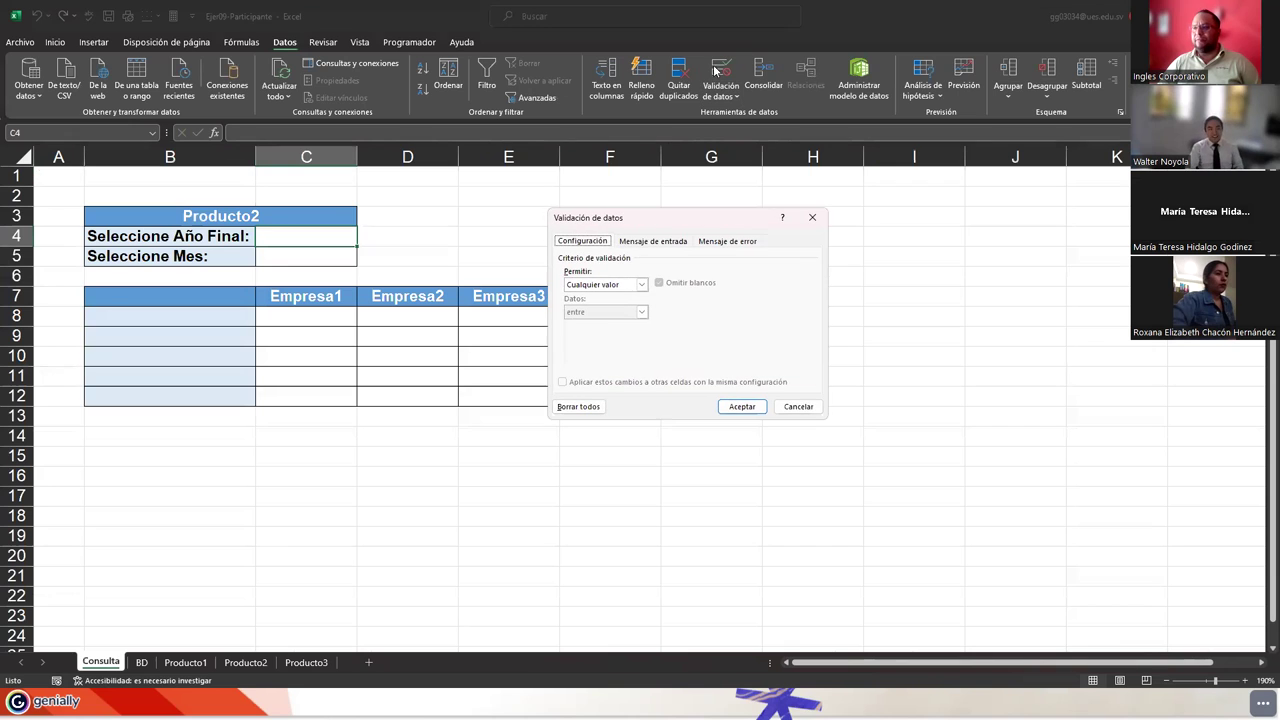
left_click(575, 289)
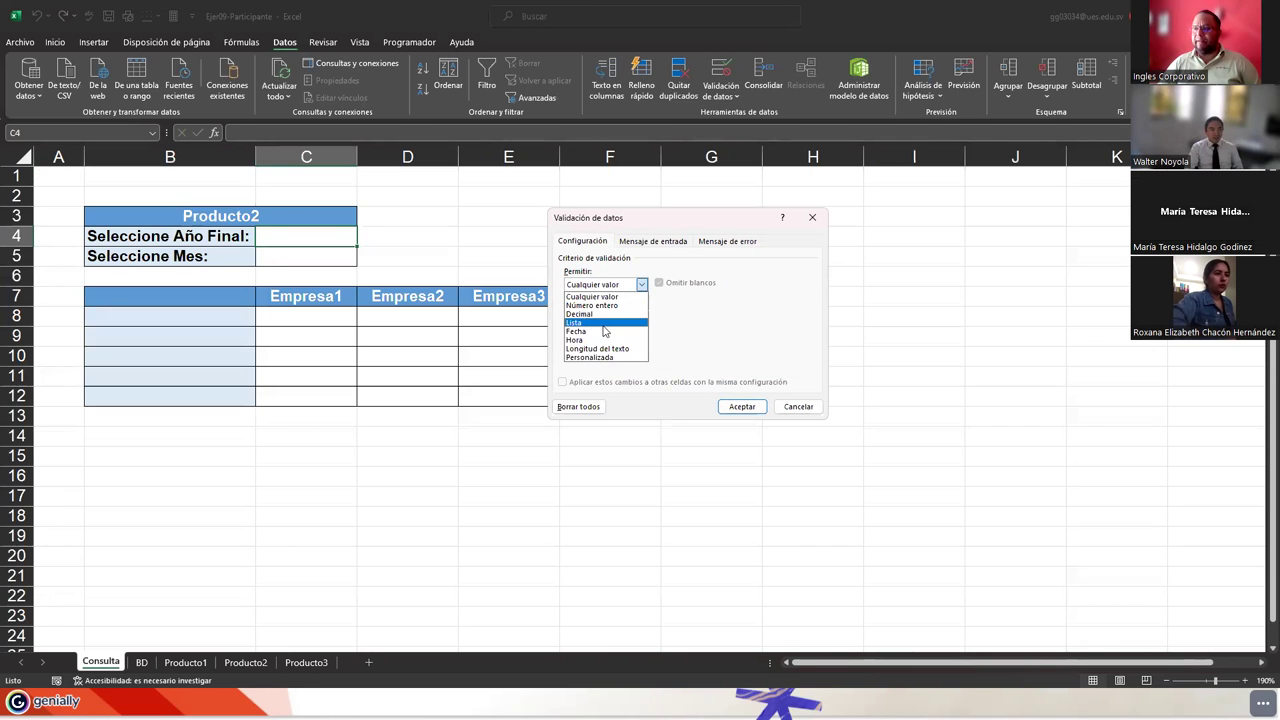
left_click(598, 323)
left_click(594, 340)
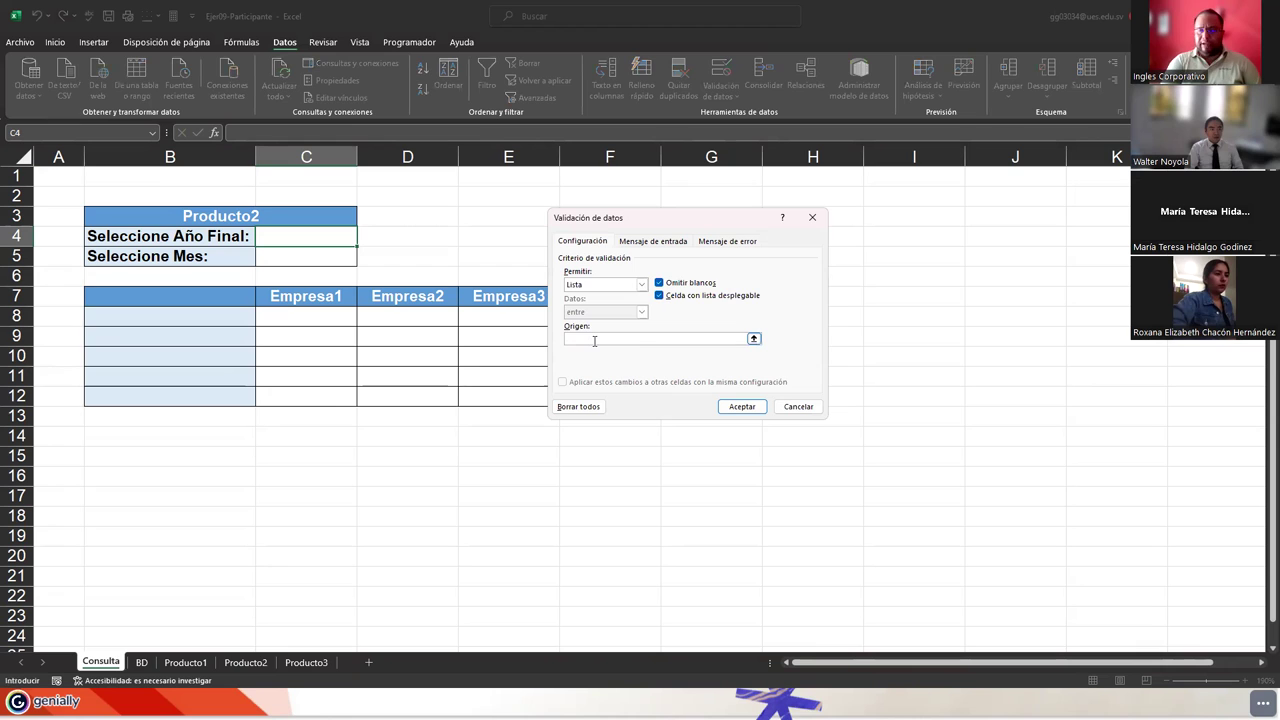
type("=AÑO")
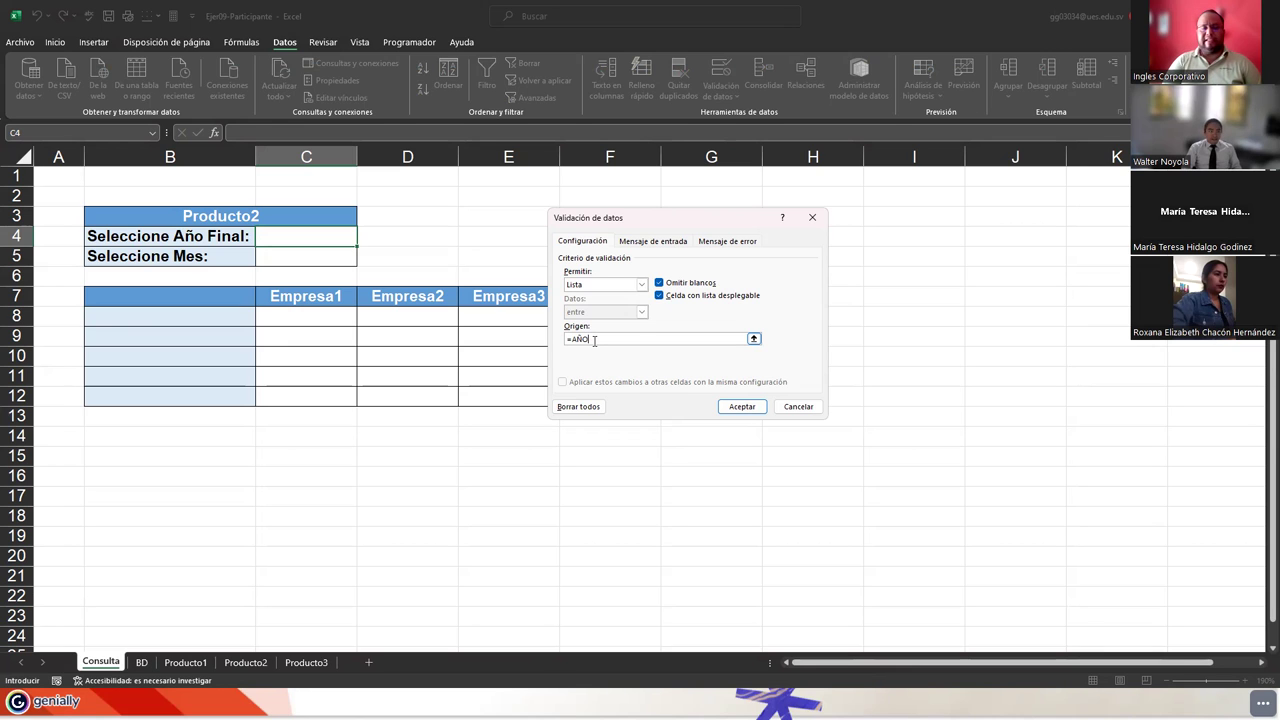
key("Return")
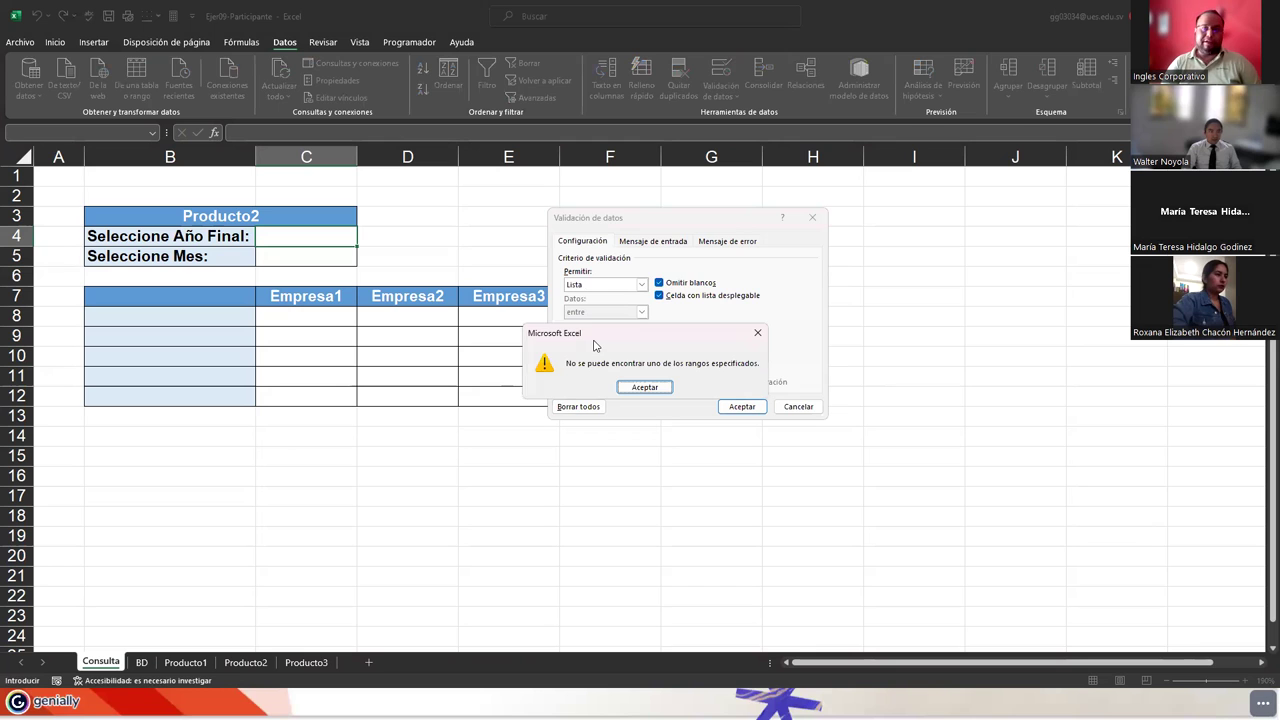
key("Return")
type("=$D$")
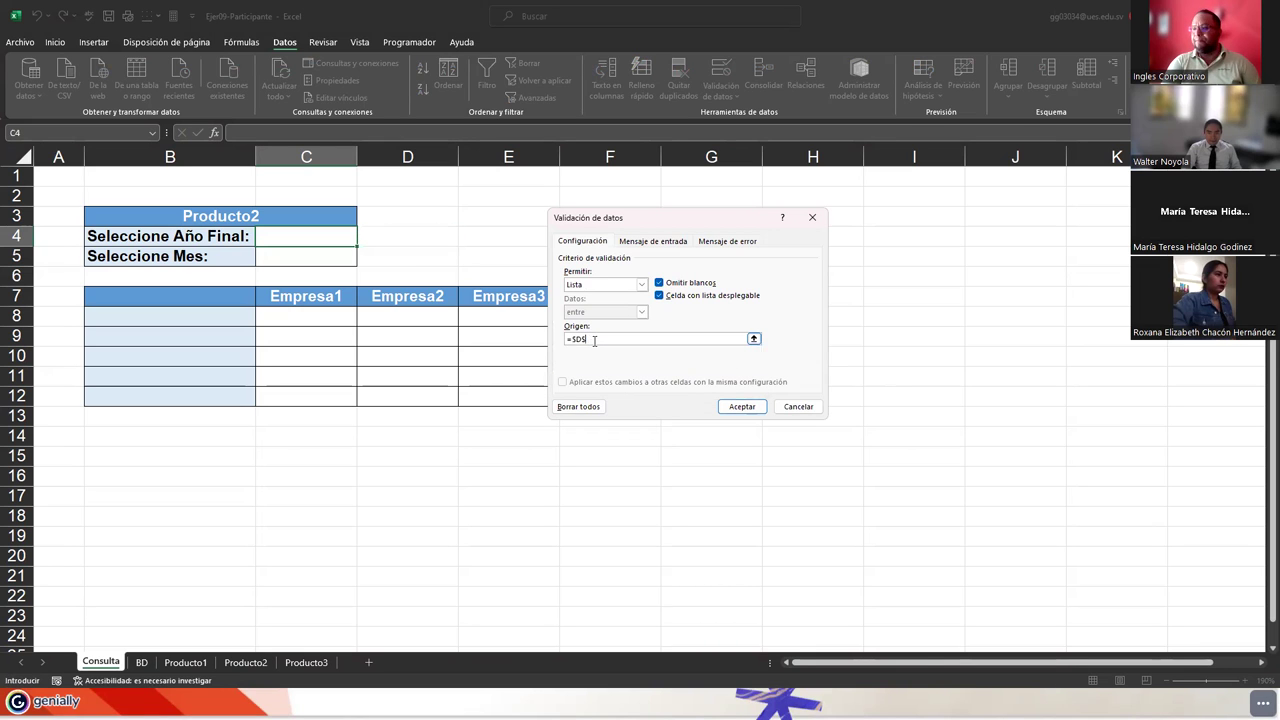
type("A")
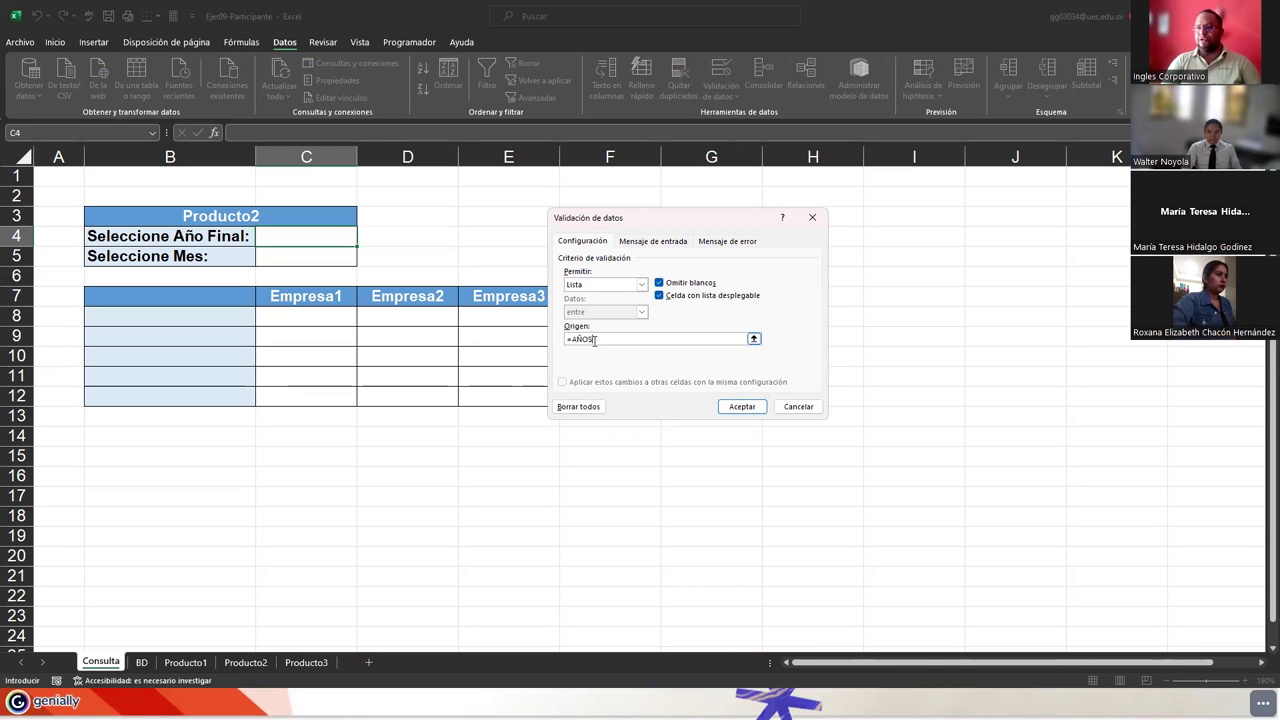
key("Return")
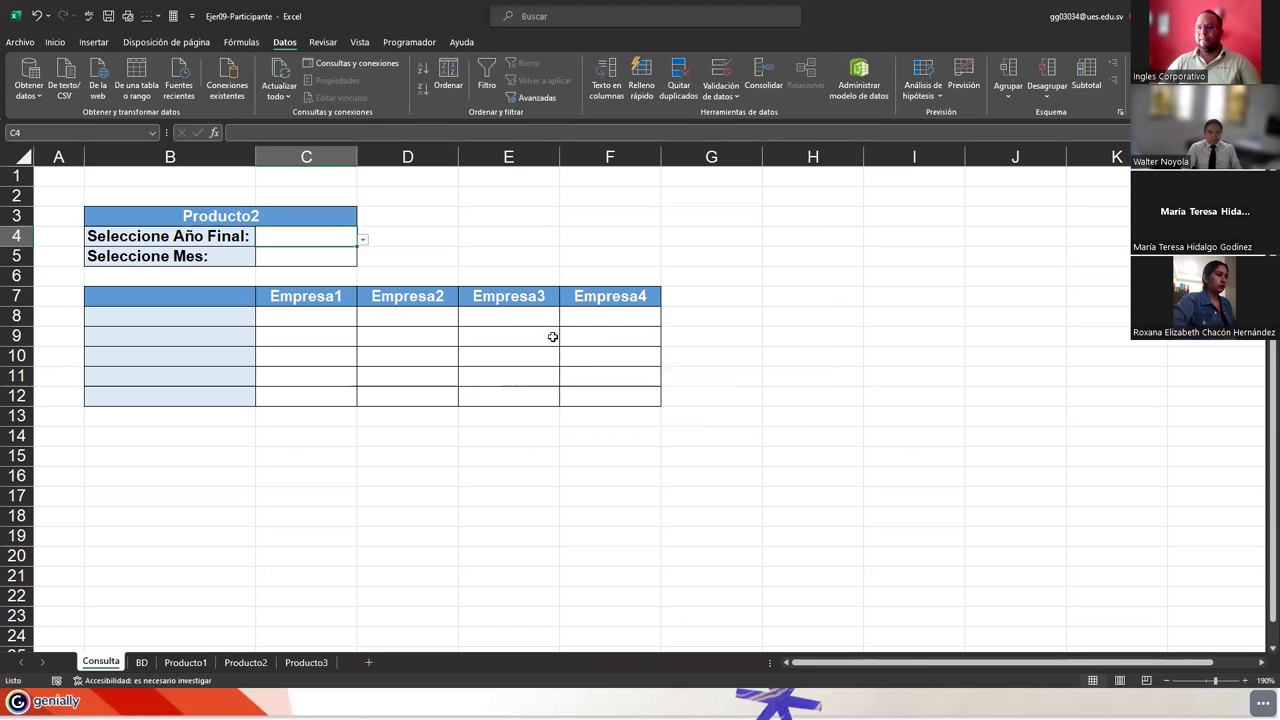
left_click(361, 243)
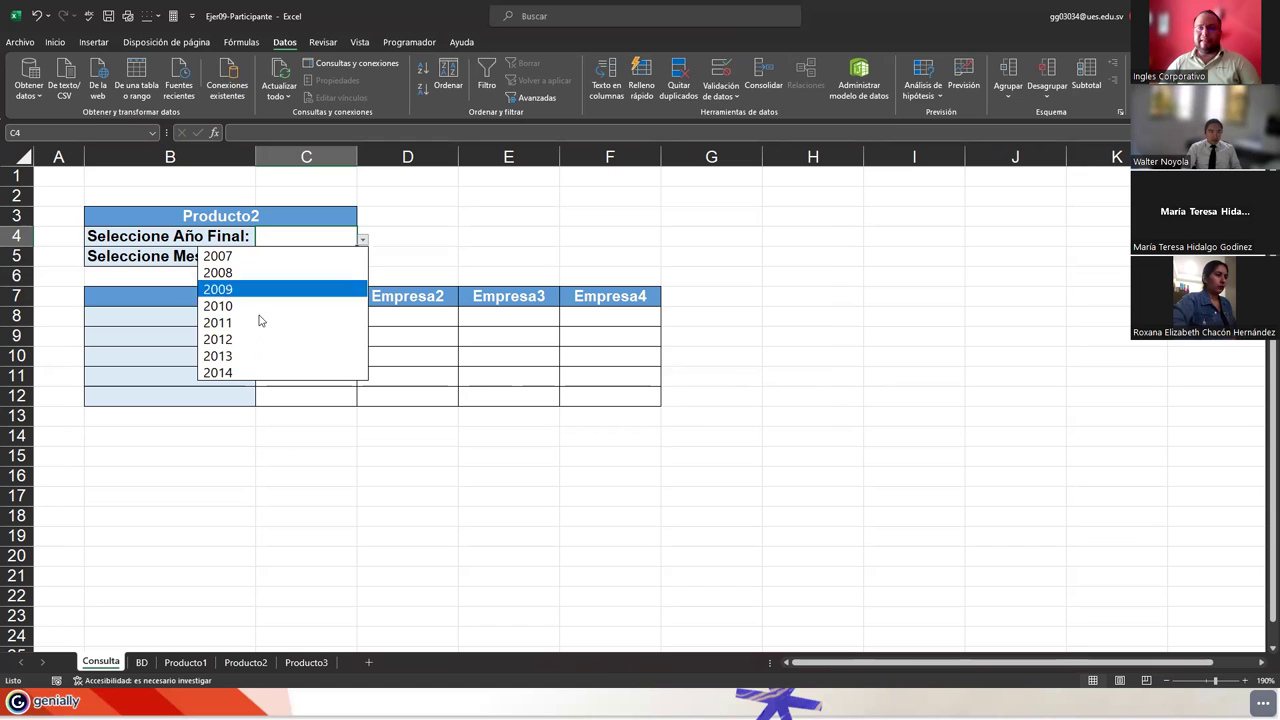
left_click(292, 256)
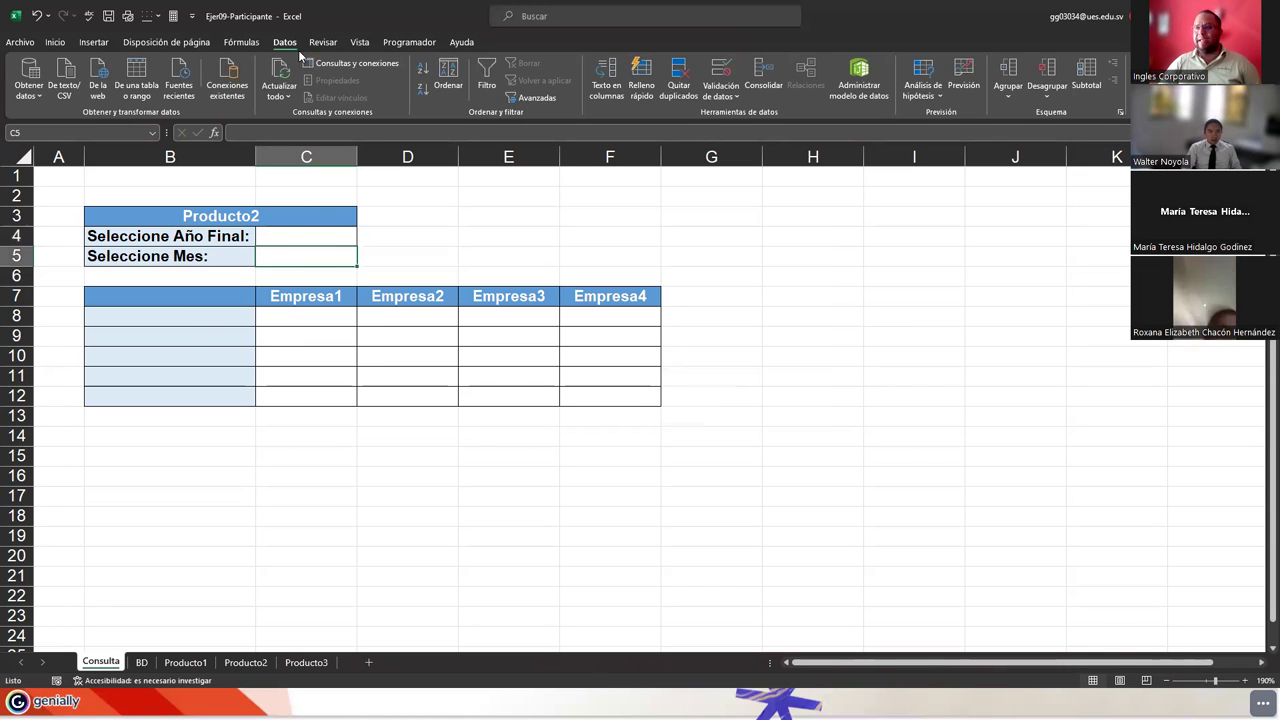
Step: Set C5's data validation to a Lista with source =MESES
left_click(720, 72)
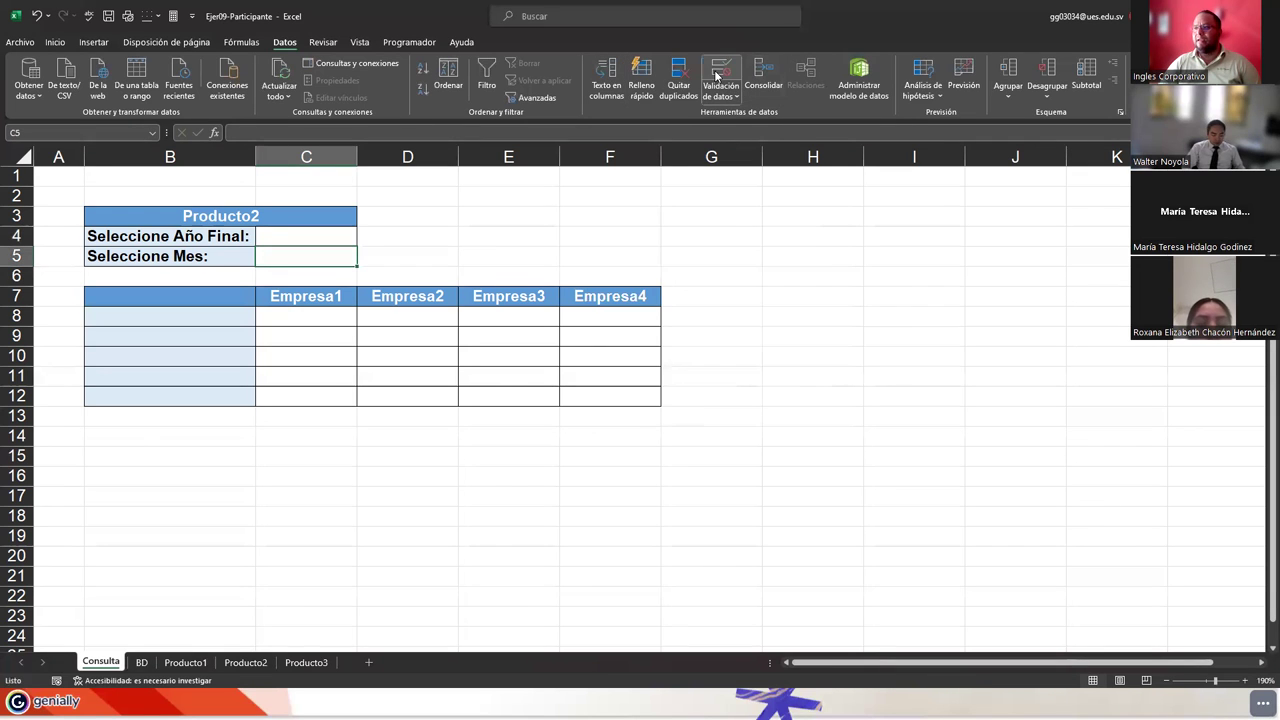
left_click(620, 285)
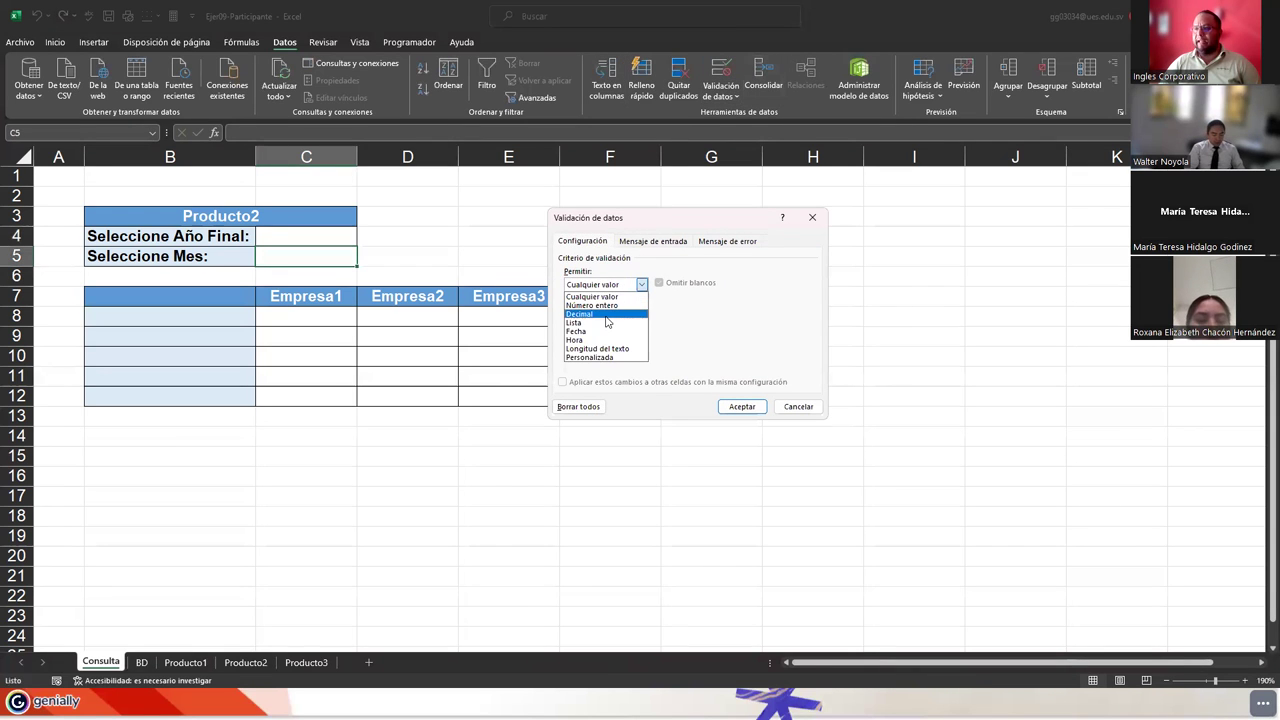
left_click(605, 324)
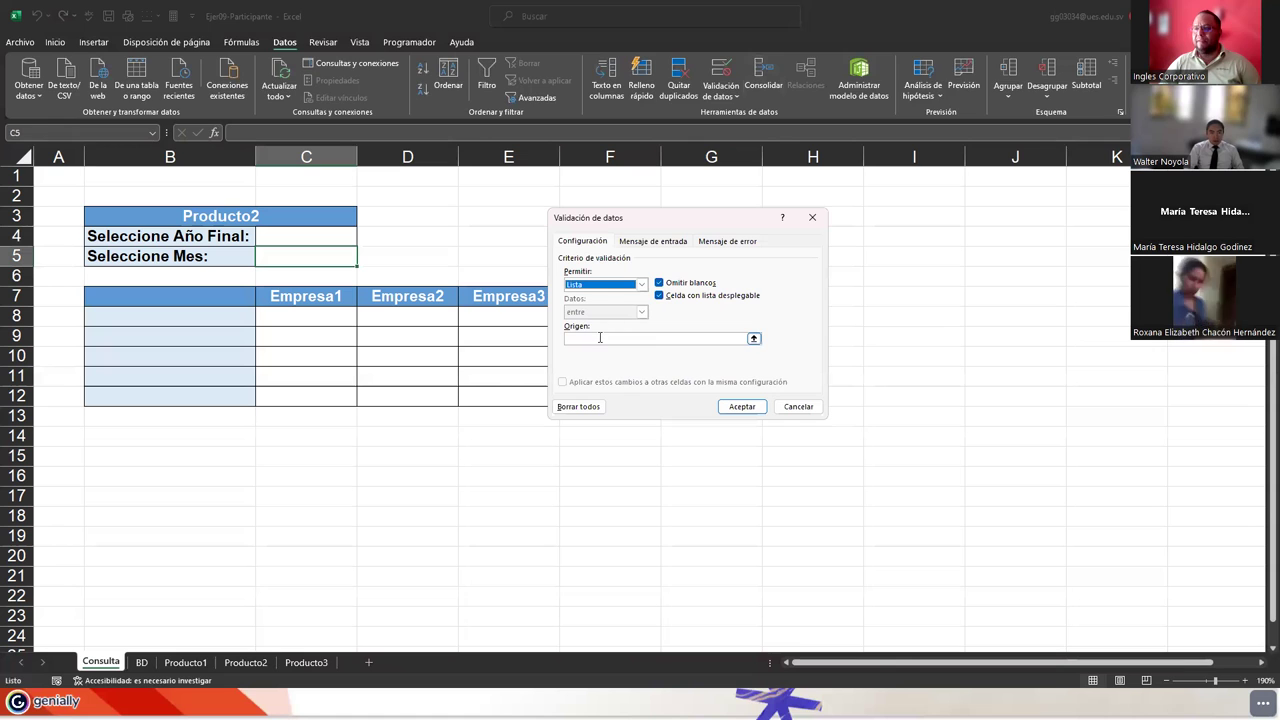
left_click(600, 338)
type("=MESES")
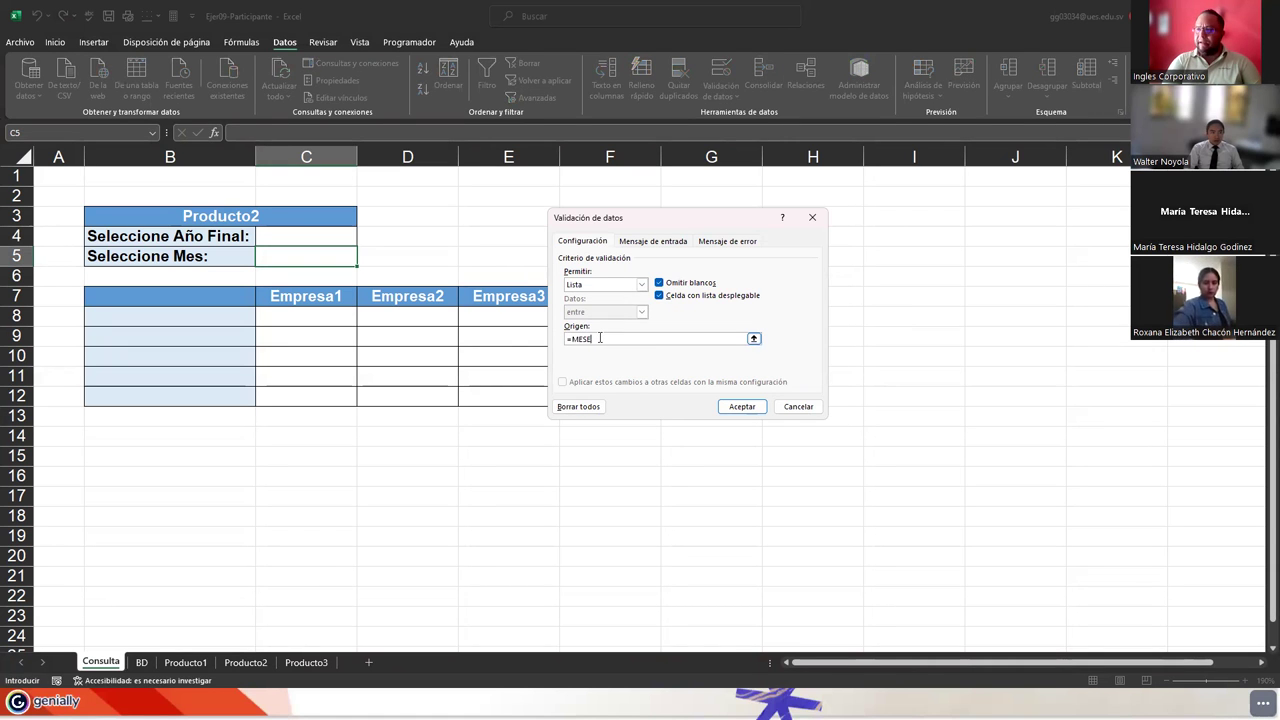
key("Return")
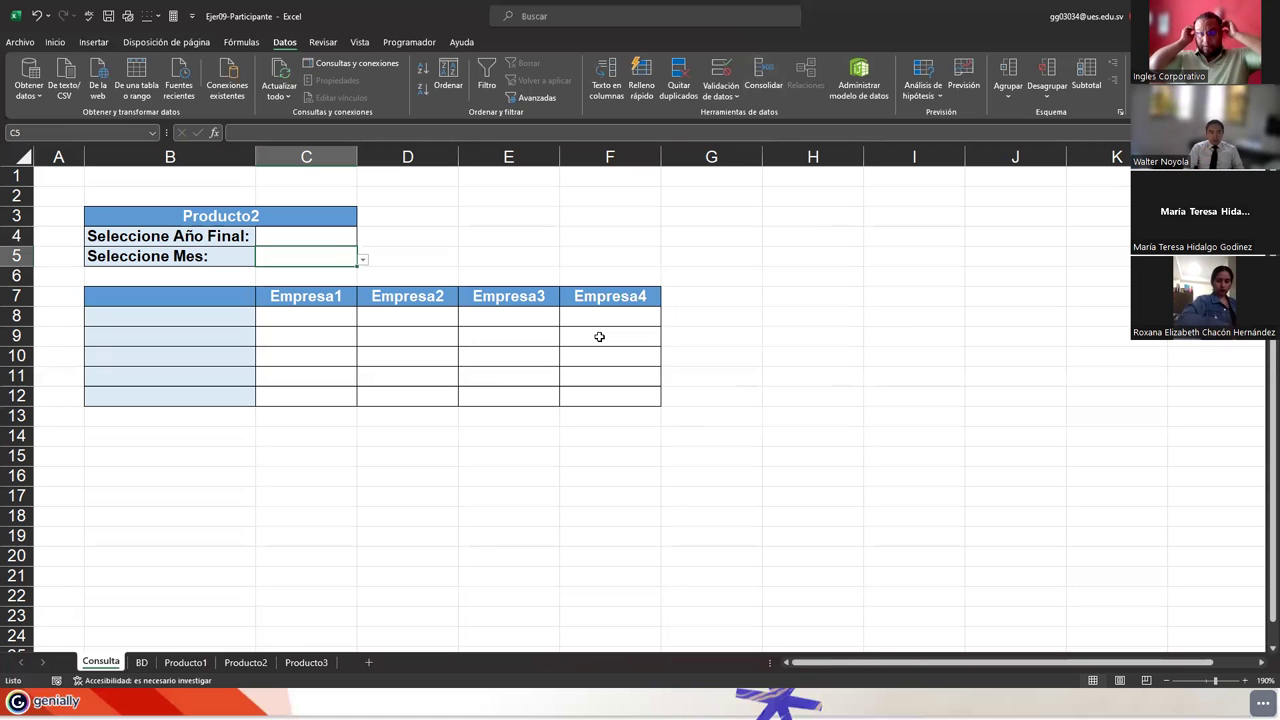
Step: Test the dropdowns by picking 2008 in C4 and Mayo in C5, then clear both
left_click_drag(302, 242, 300, 257)
left_click(301, 261)
left_click(310, 237)
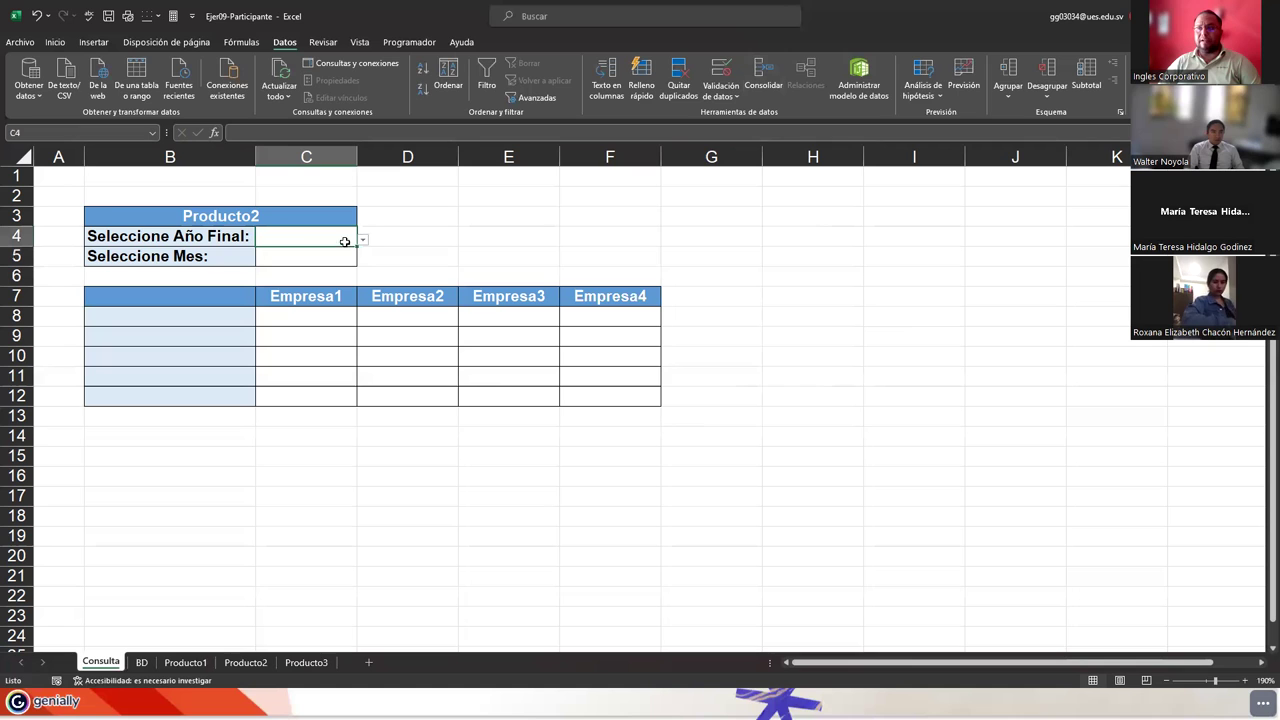
left_click(363, 240)
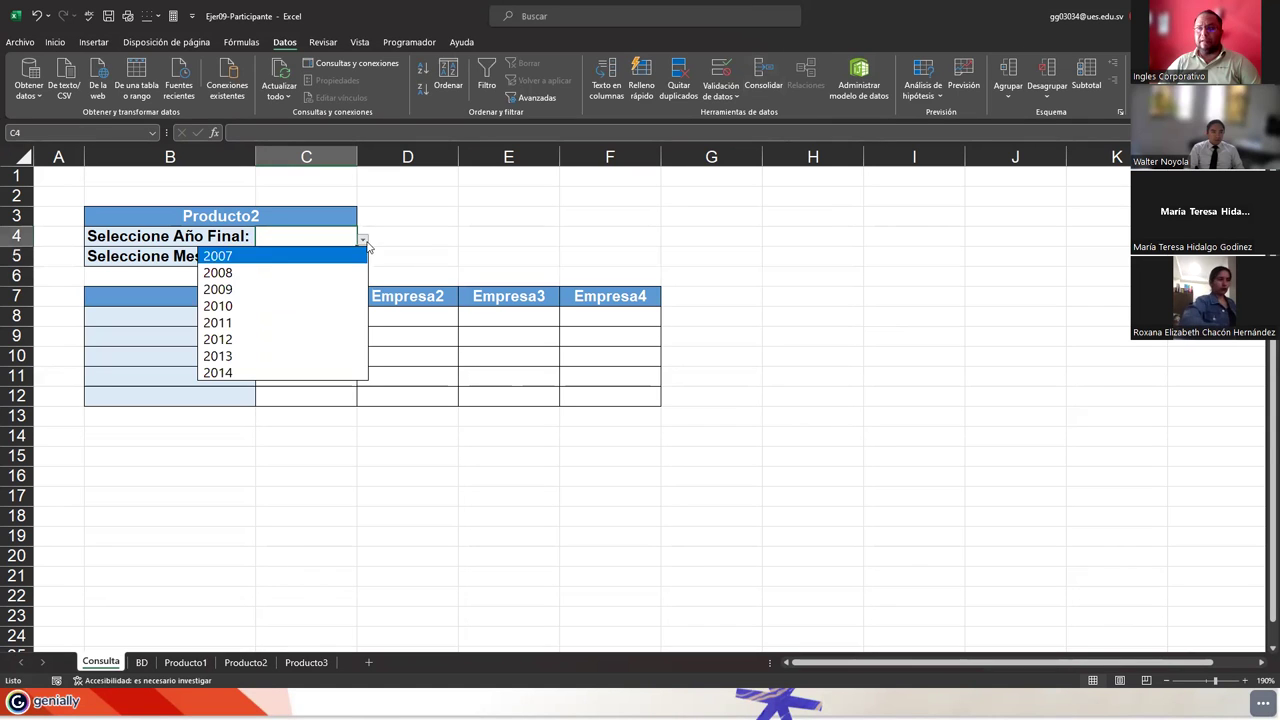
left_click(275, 272)
left_click(289, 258)
left_click(363, 260)
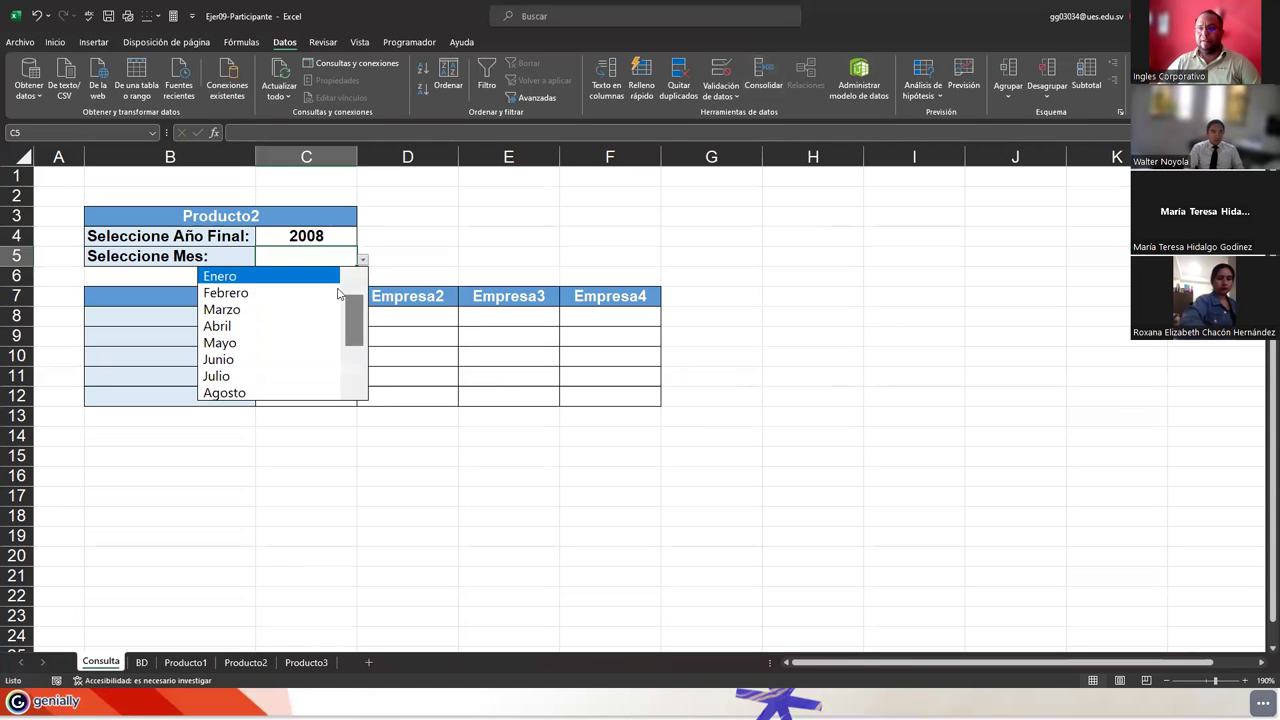
left_click(245, 346)
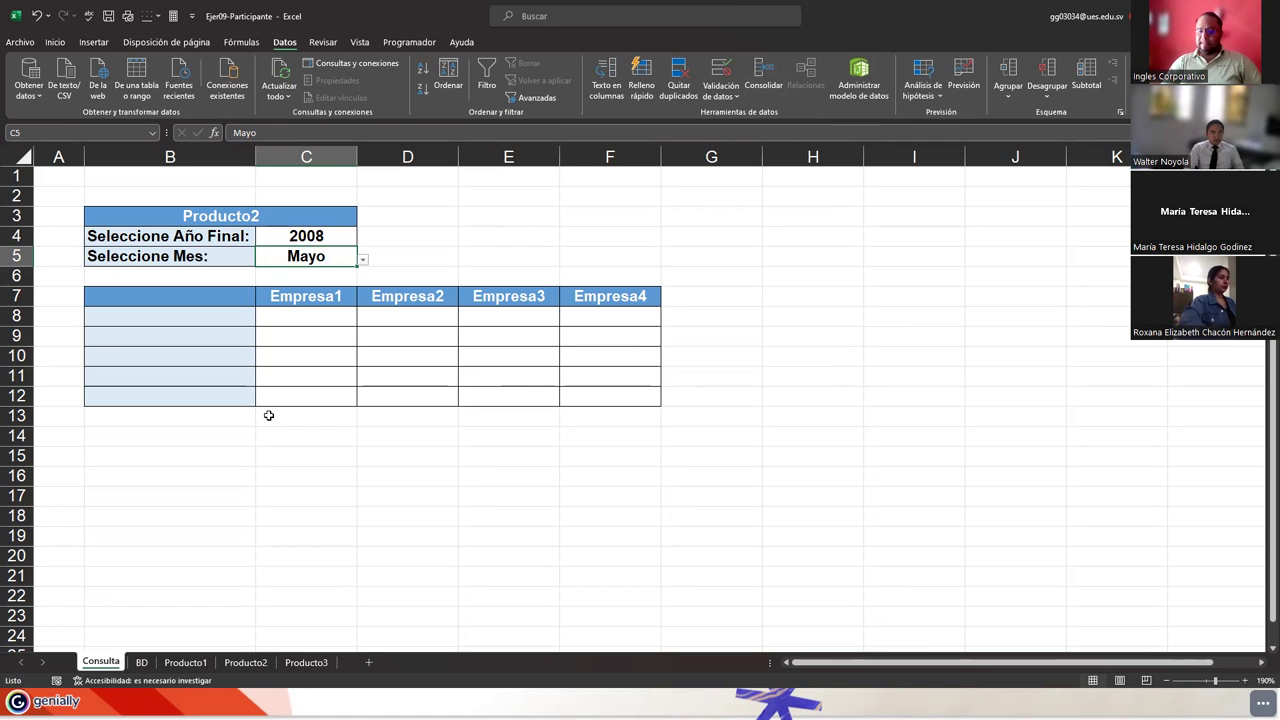
key("shift+Up")
key("Delete")
Step: Check the product dropdown in B3, leaving Producto2 selected
key("shift+Down")
key("Up")
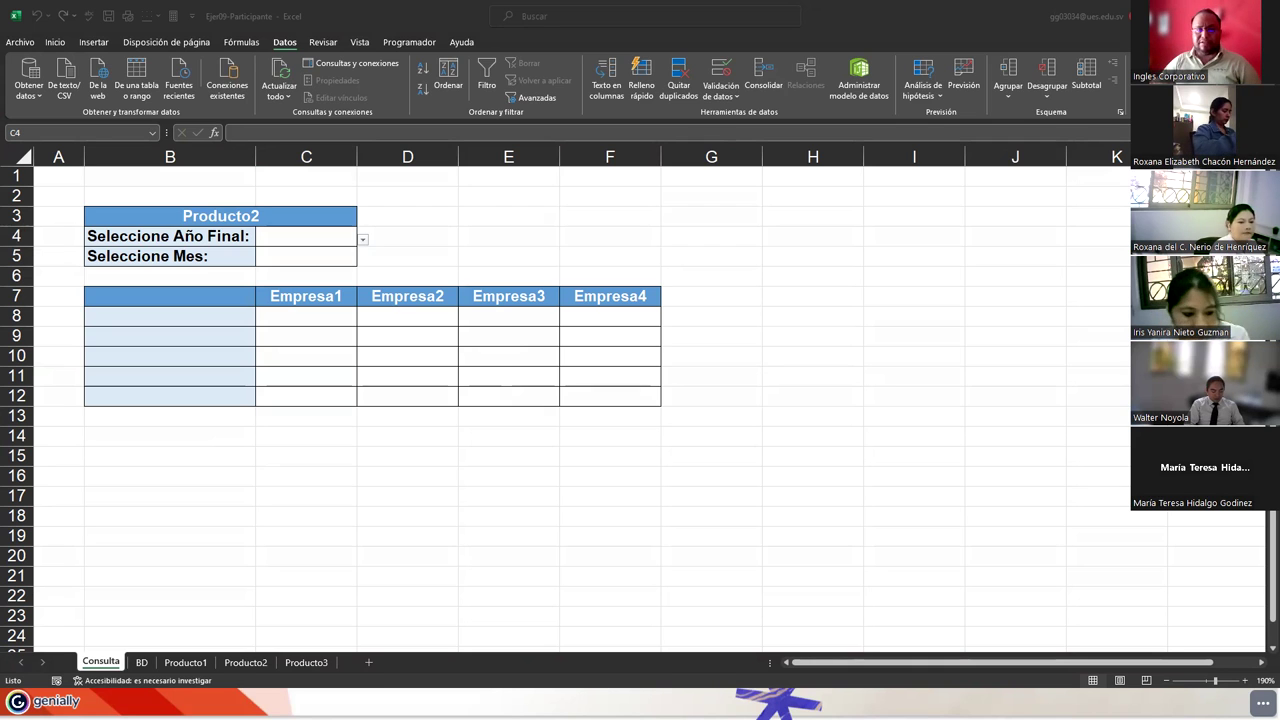
left_click(320, 231)
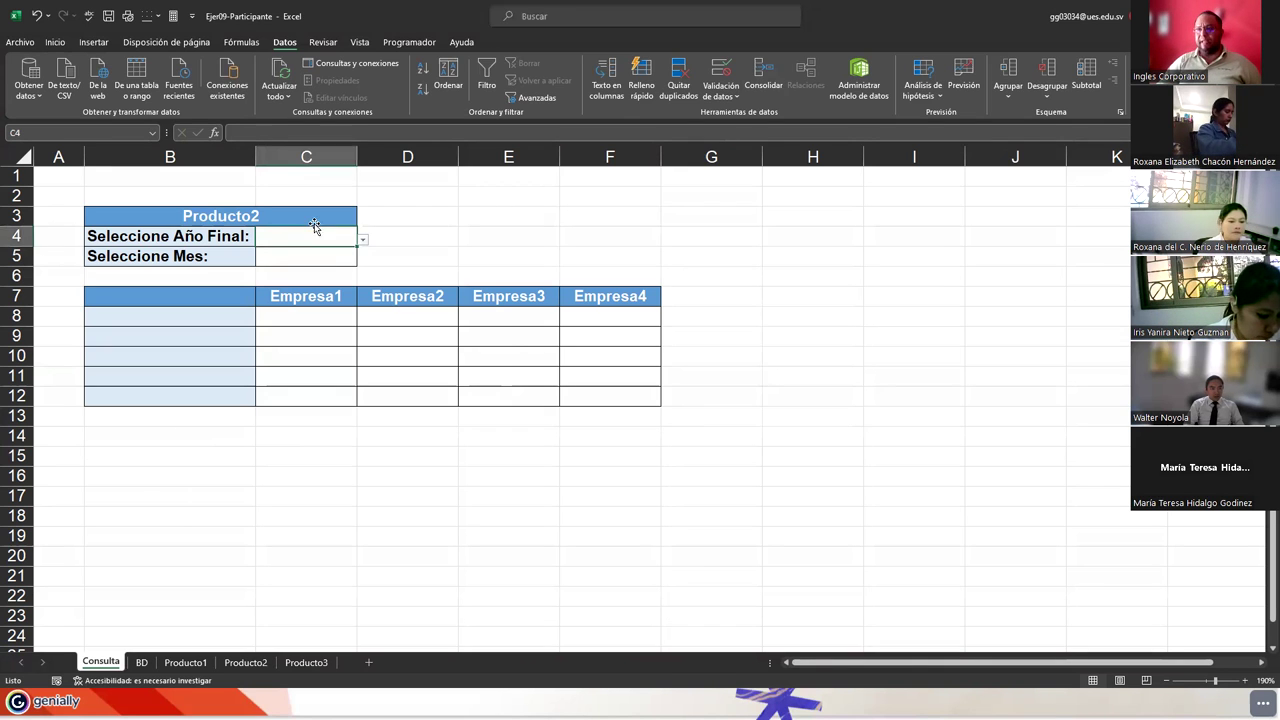
left_click(313, 216)
left_click(363, 221)
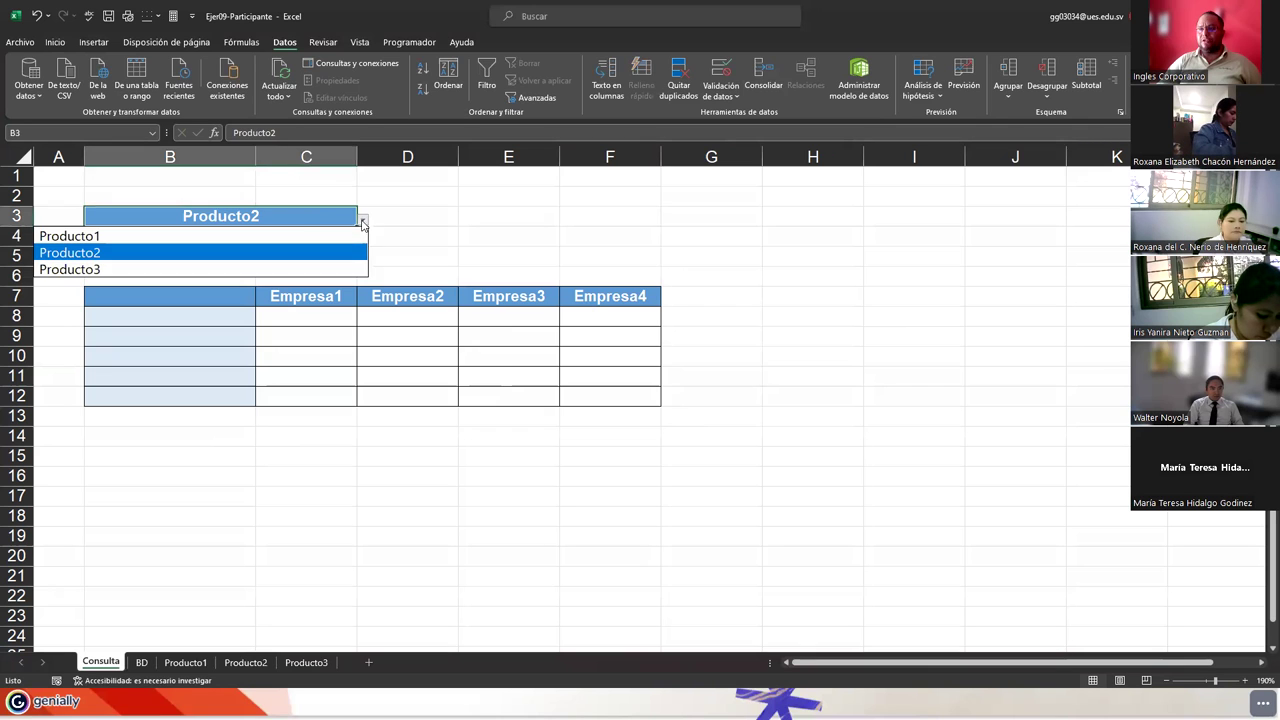
left_click(258, 225)
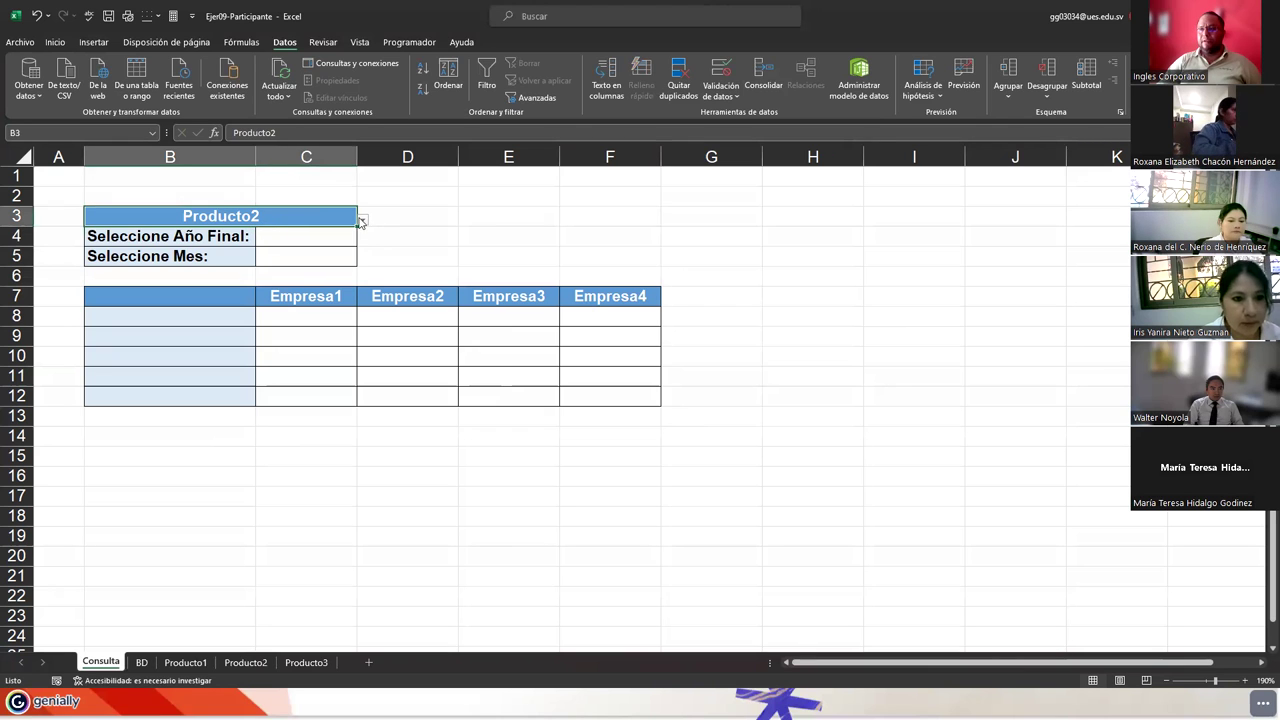
left_click(362, 222)
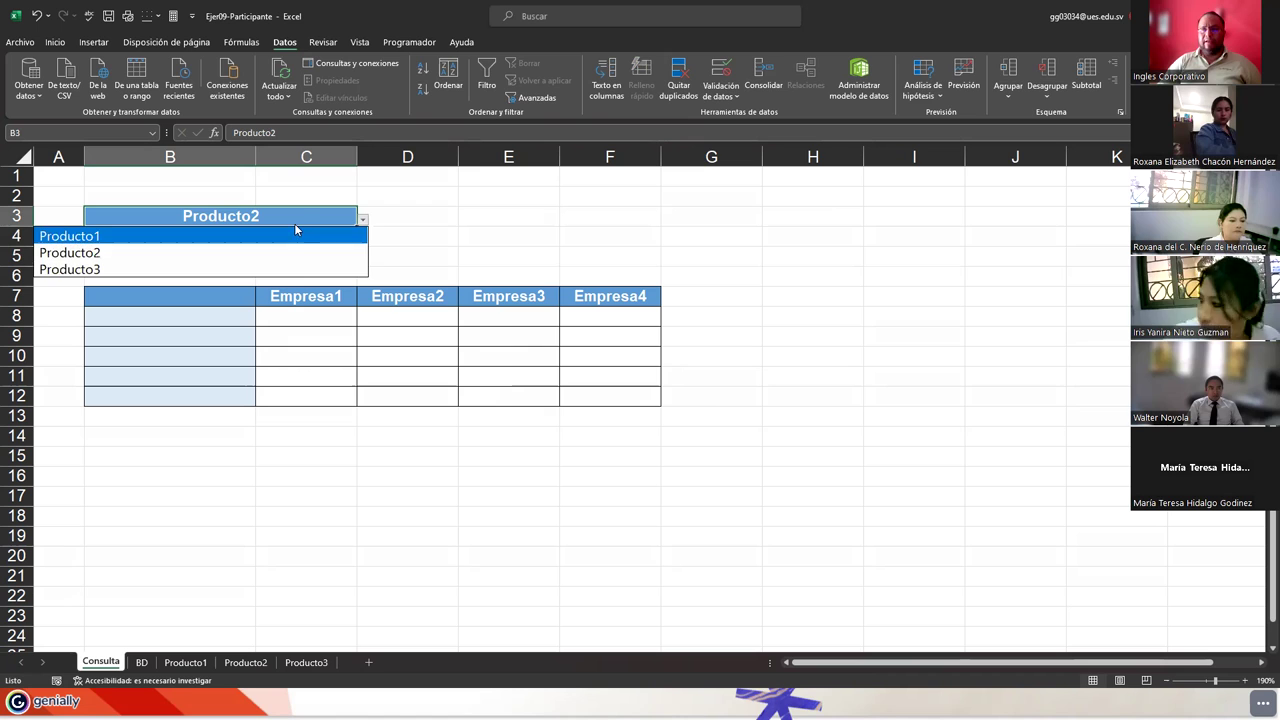
left_click(294, 223)
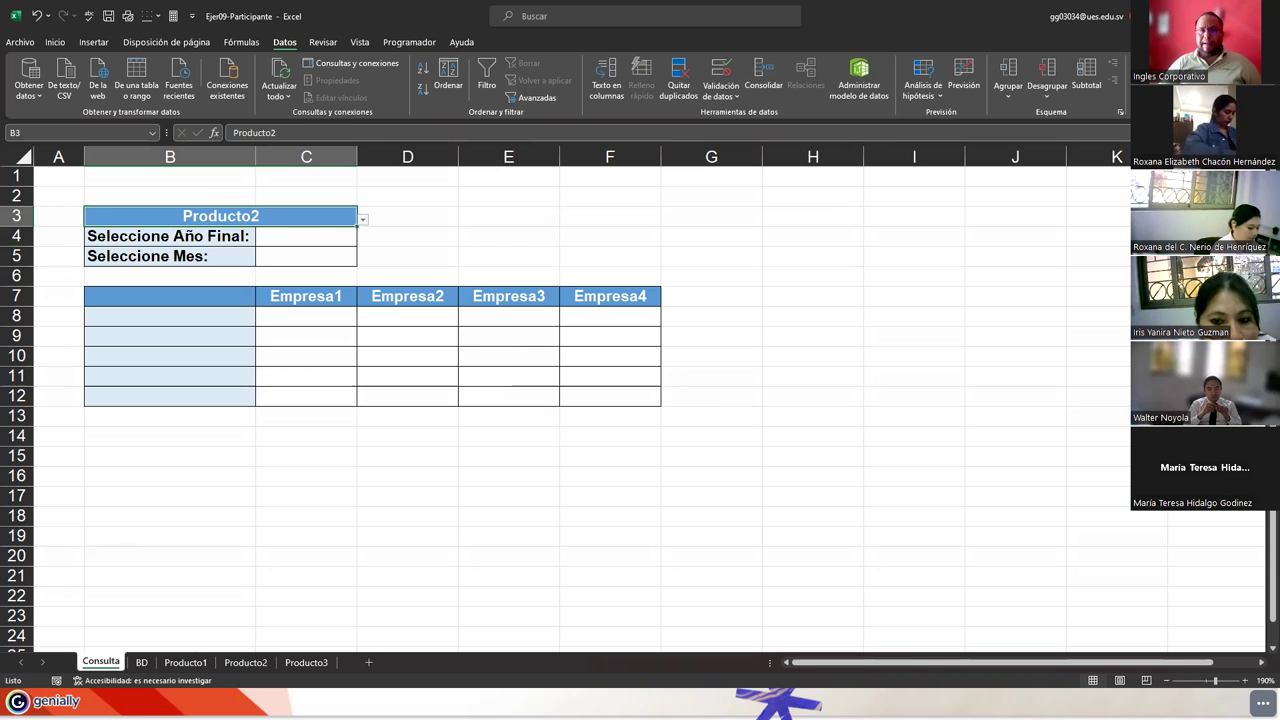
Step: Select A8:A12 beside the Empresa table rows for the year labels
left_click(67, 317)
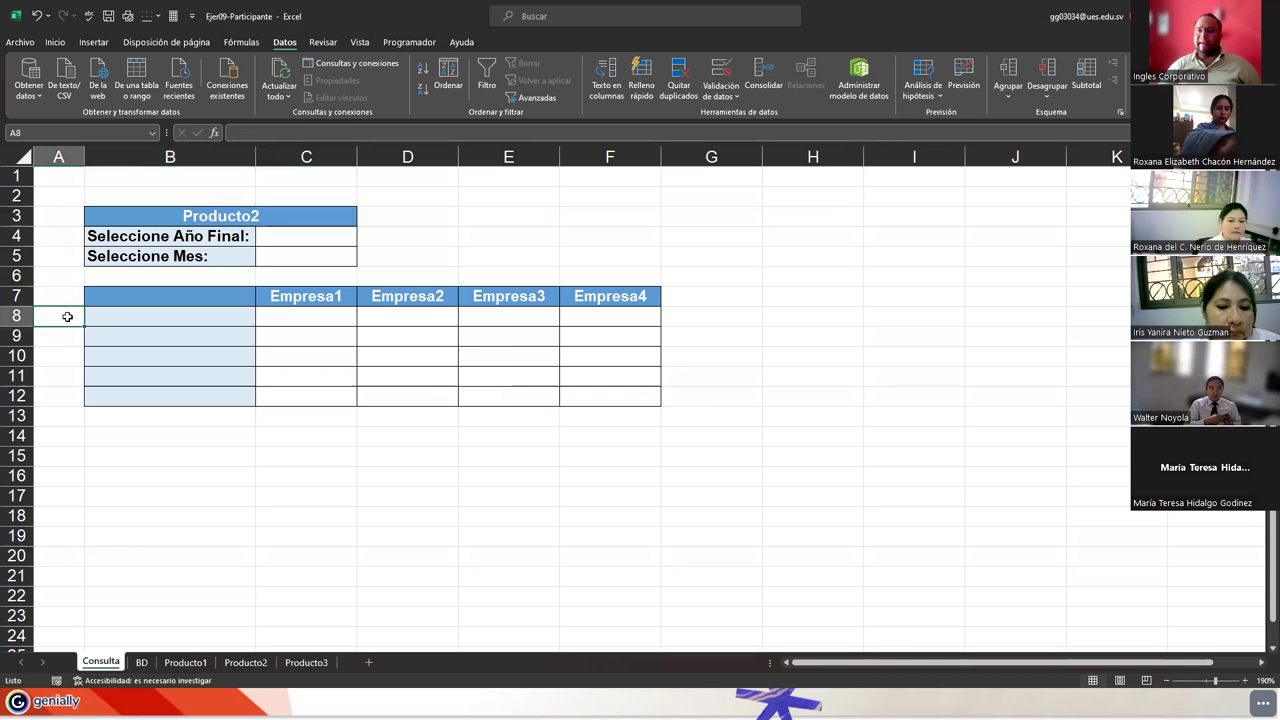
left_click(271, 239)
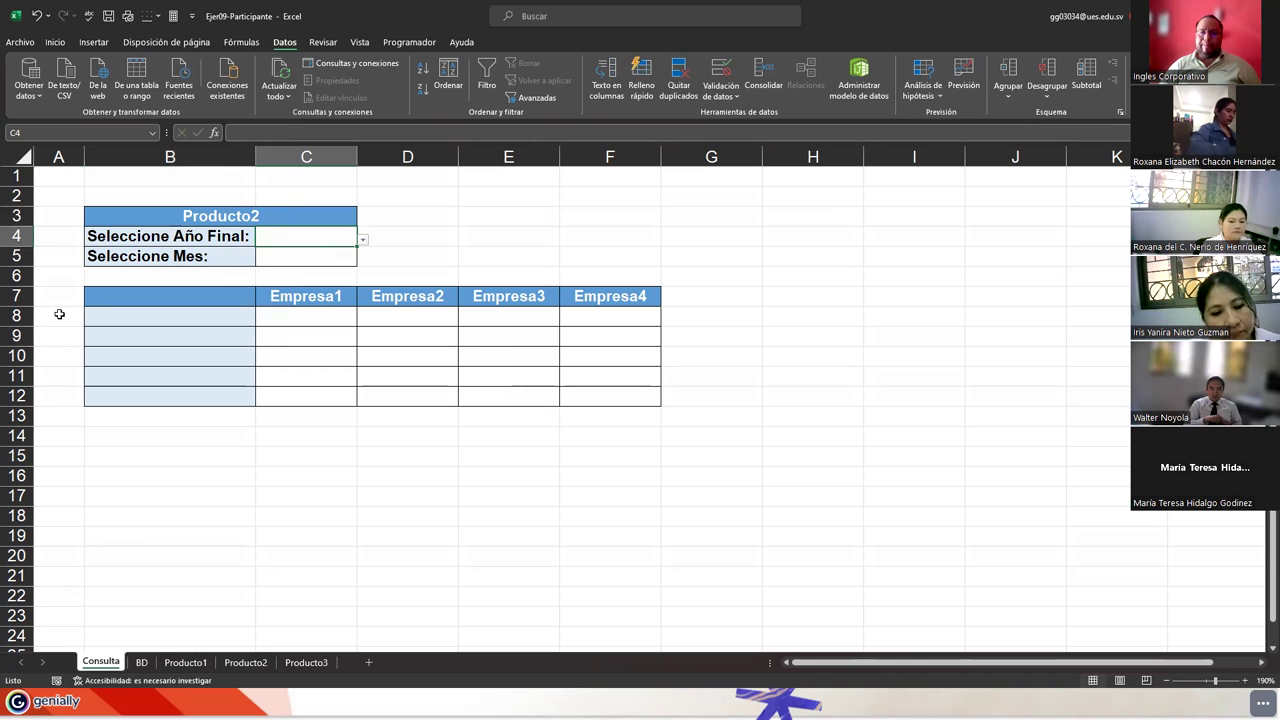
left_click_drag(57, 315, 50, 402)
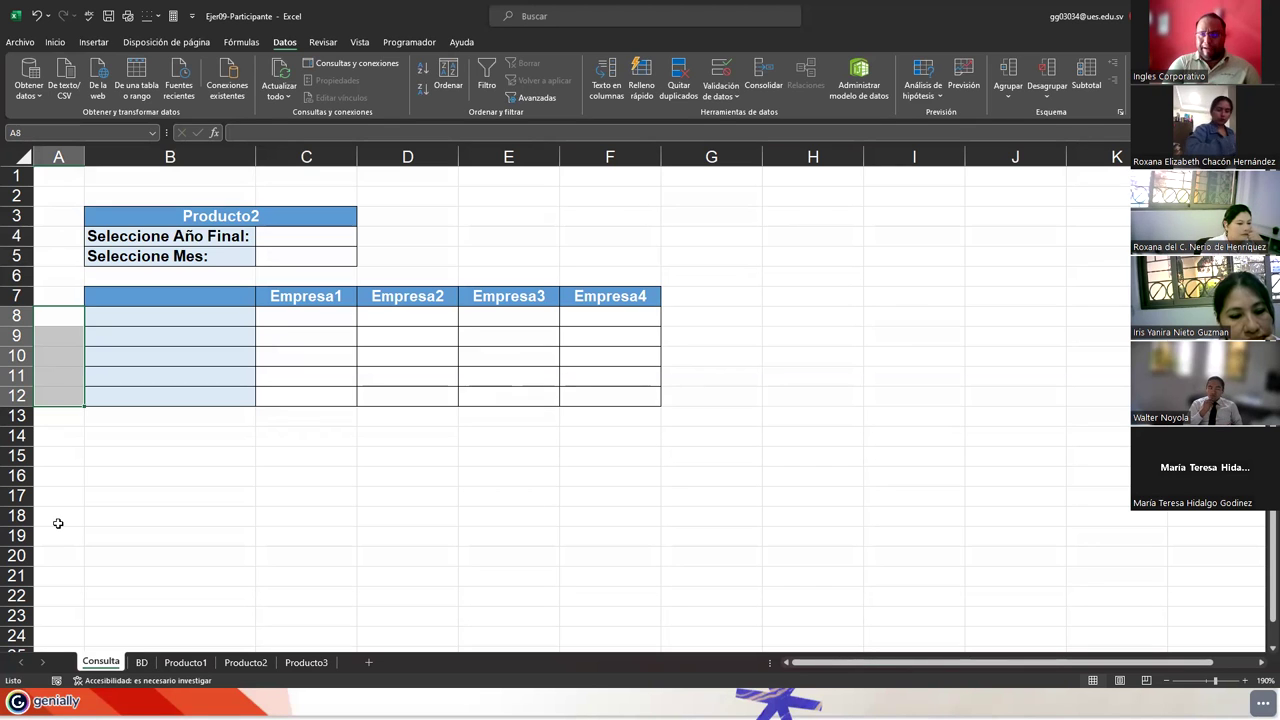
Step: Enter the formula =C4 in A8 to link it to the final year
type("=")
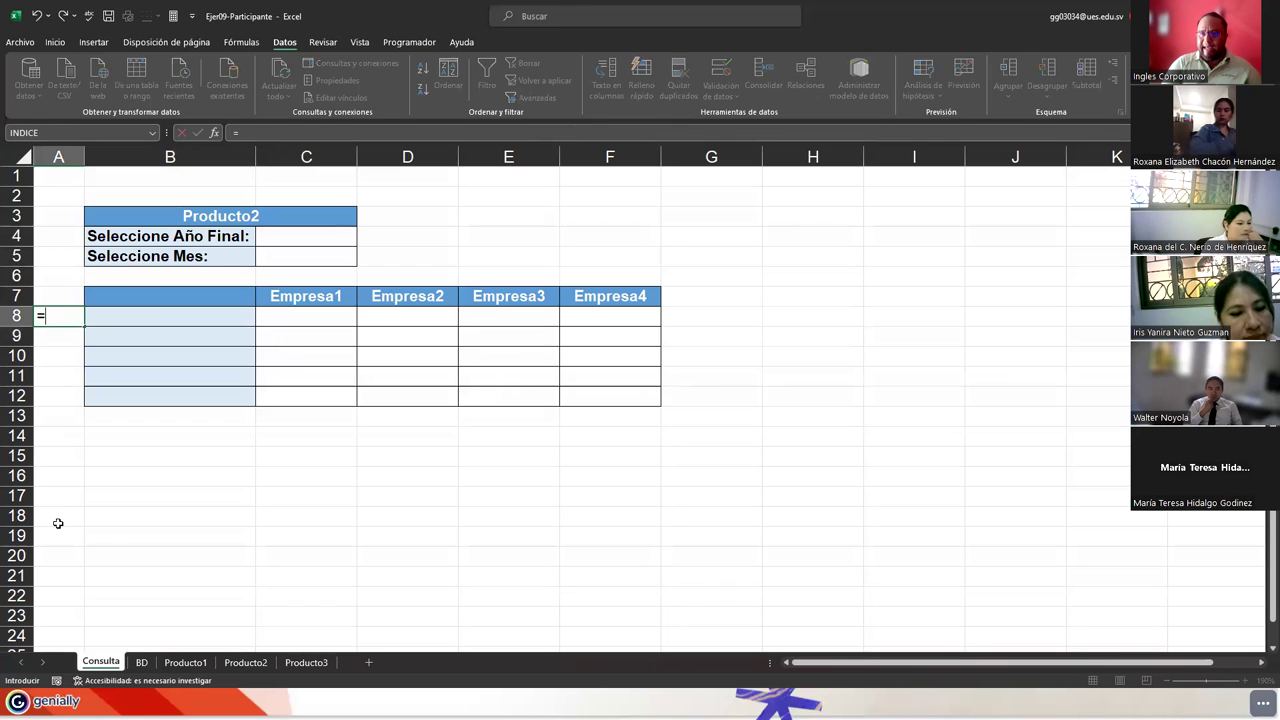
key("Right")
key("Right")
key("Right")
key("Up")
key("Up")
key("Up")
key("Left")
key("Up")
key("Return")
key("Up")
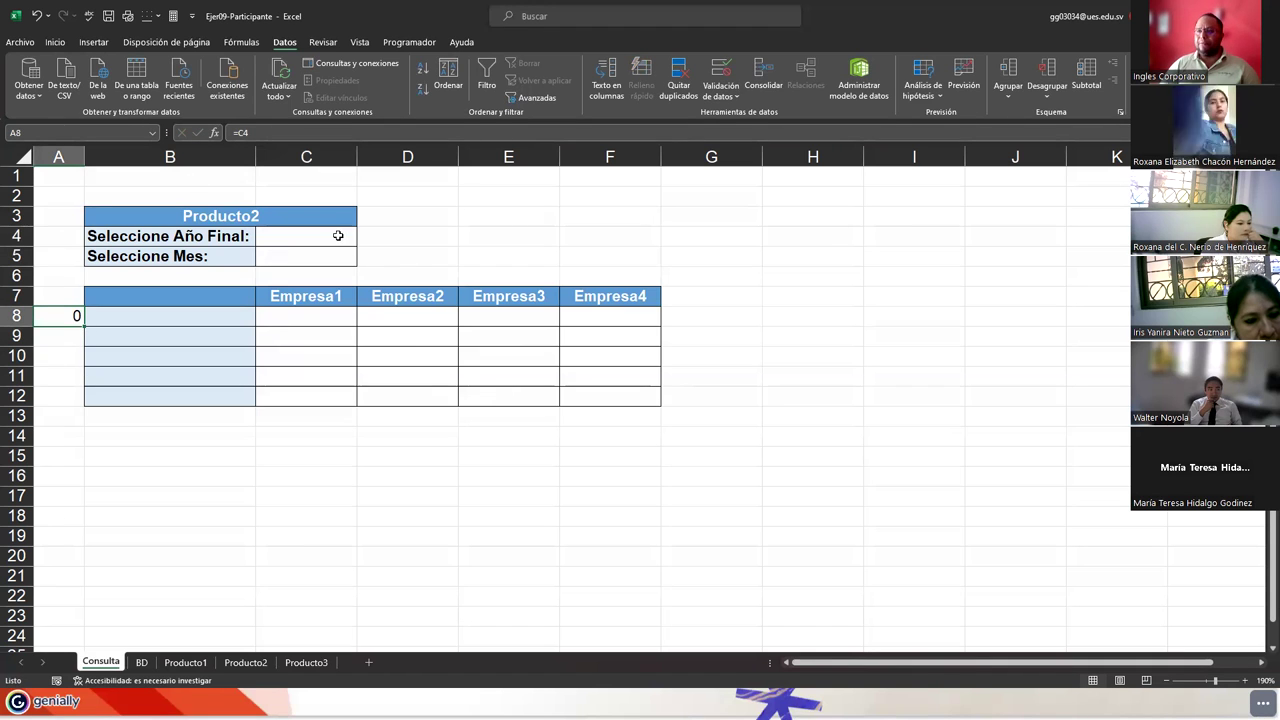
Step: Choose 2009 as the final year in C4's dropdown
left_click(343, 237)
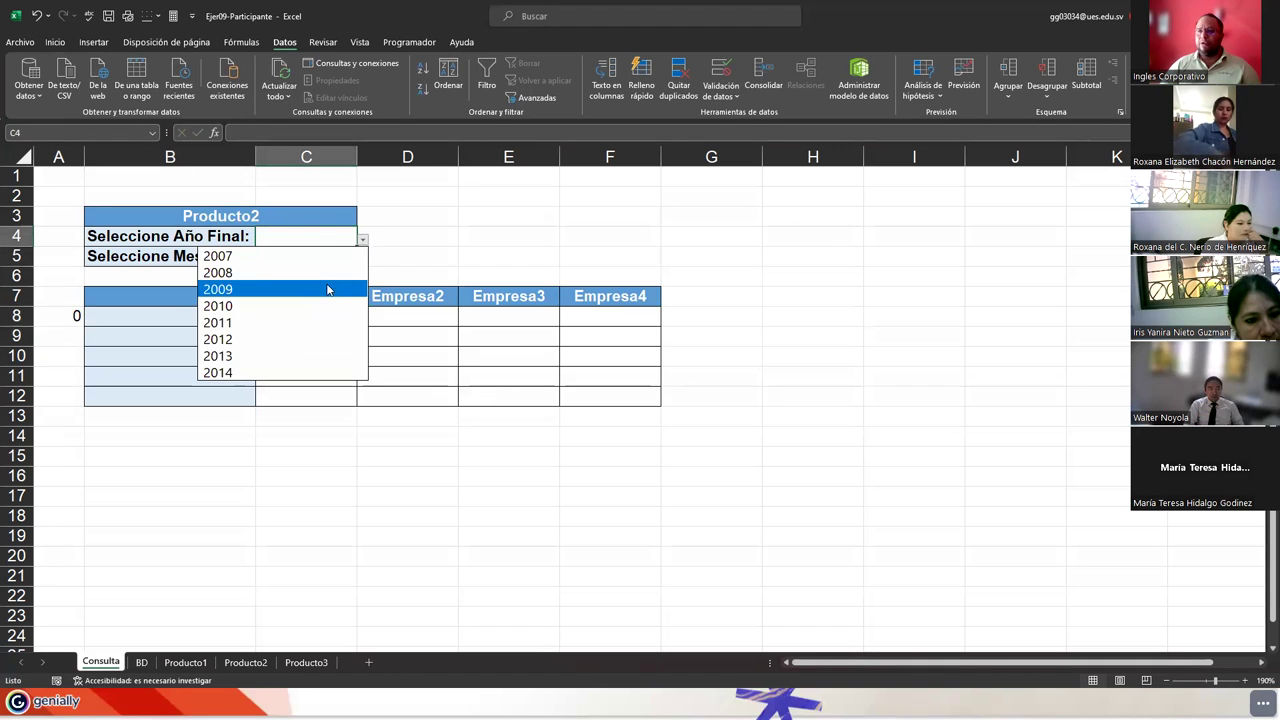
left_click(329, 289)
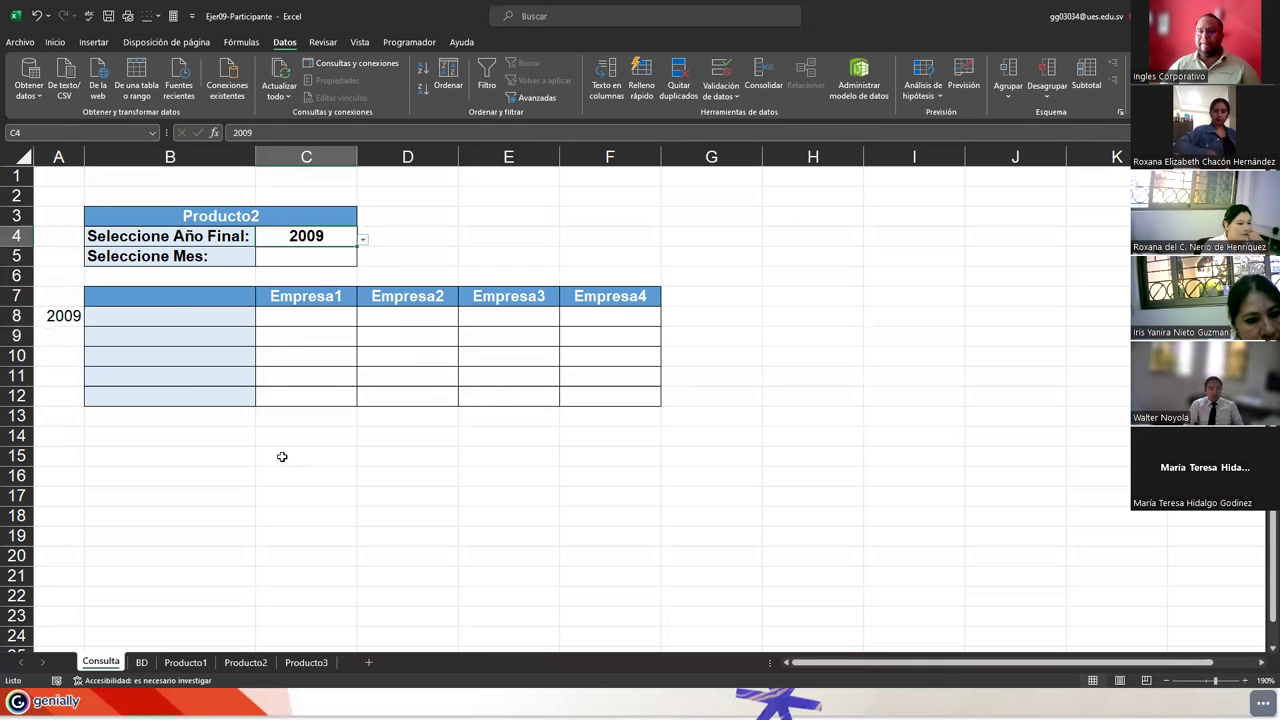
left_click(63, 315)
left_click_drag(55, 336, 58, 398)
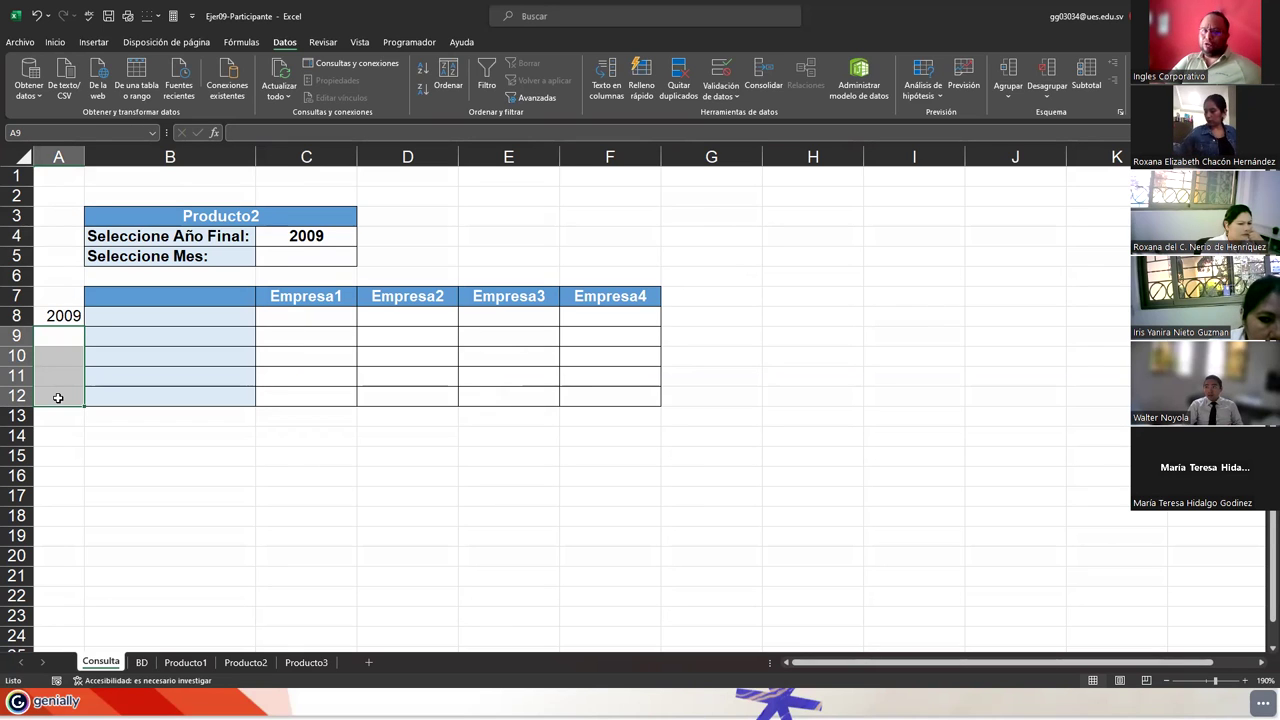
left_click(44, 336)
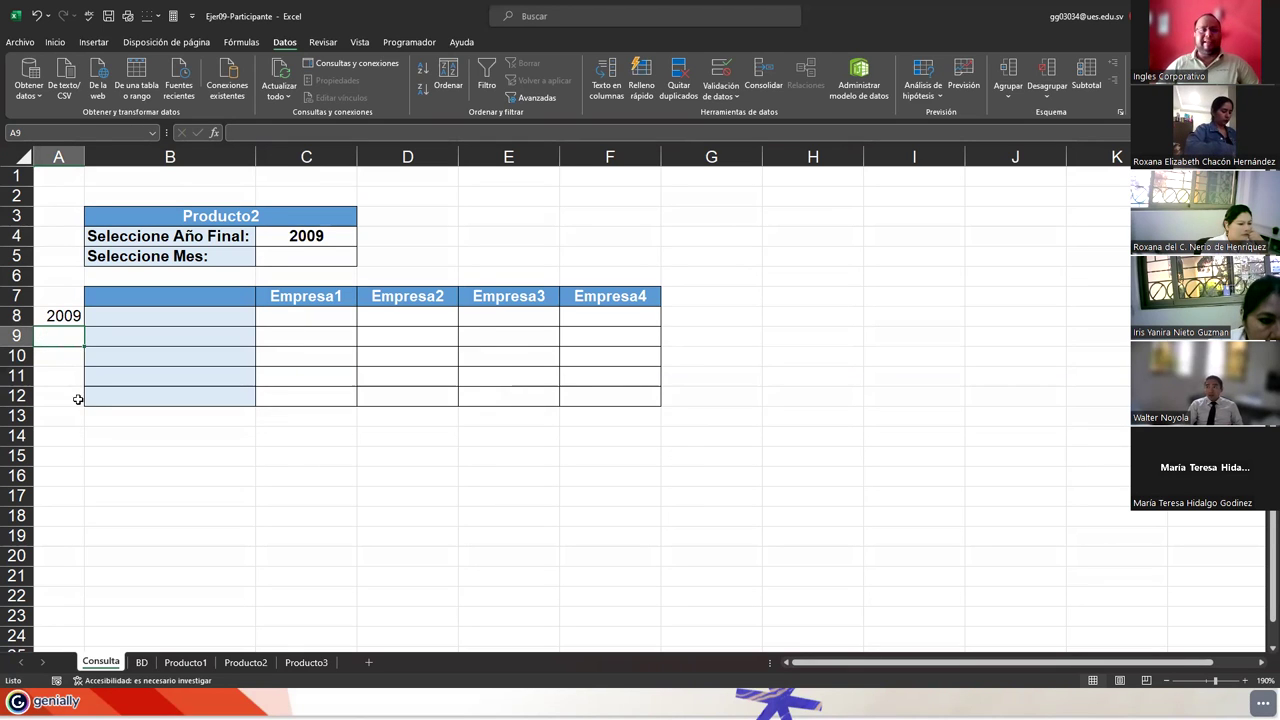
left_click(322, 245)
left_click(53, 332)
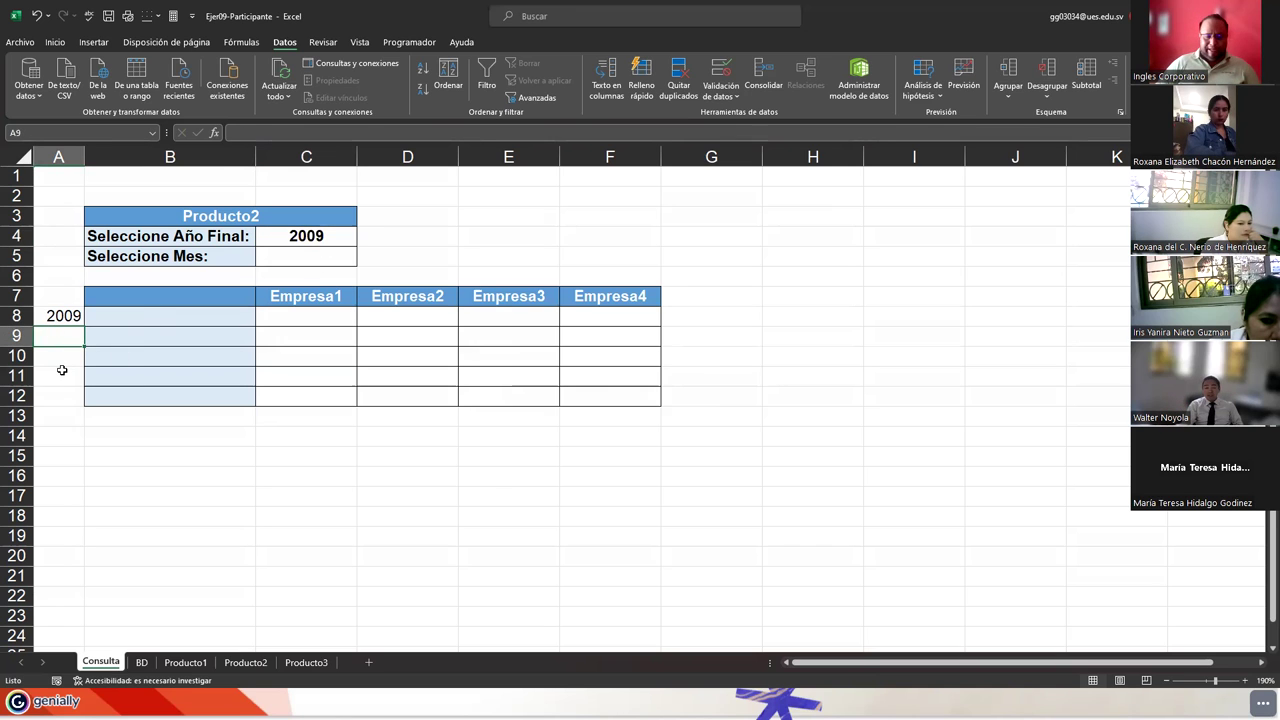
Step: Enter =A8-1 in A9 and =A9-1 in A10
type("=")
key("Up")
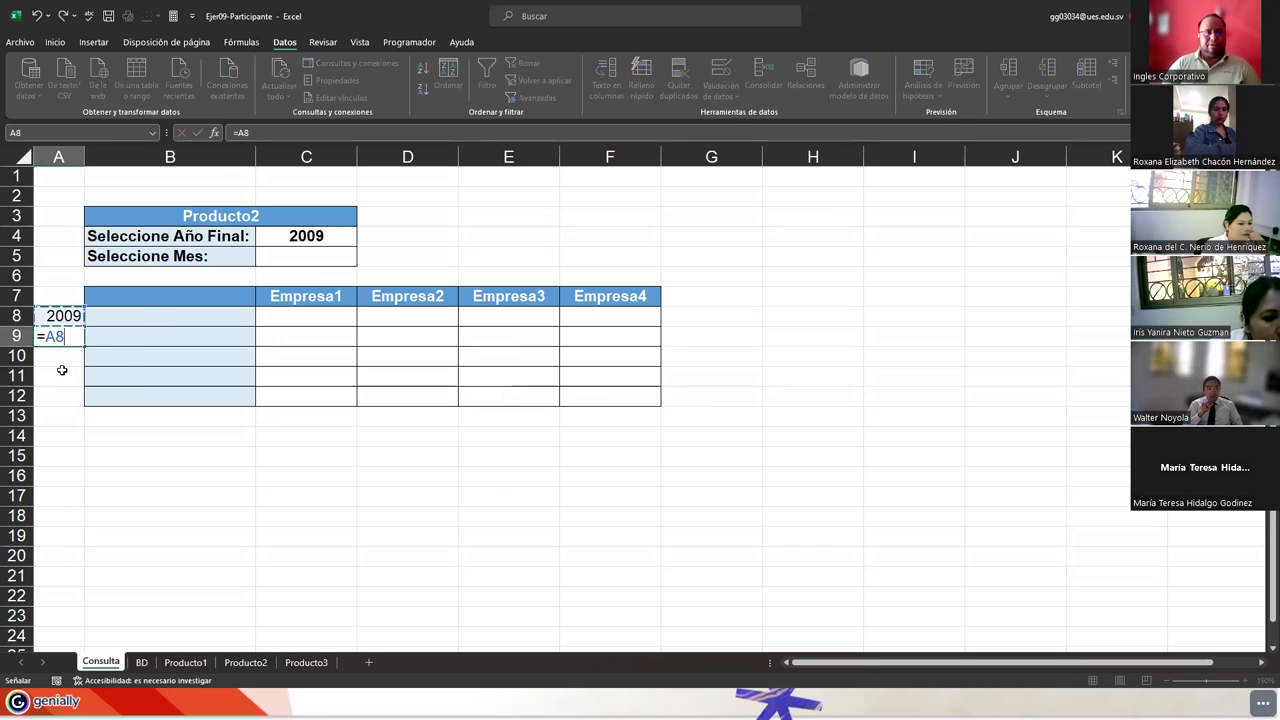
type("-1")
key("Return")
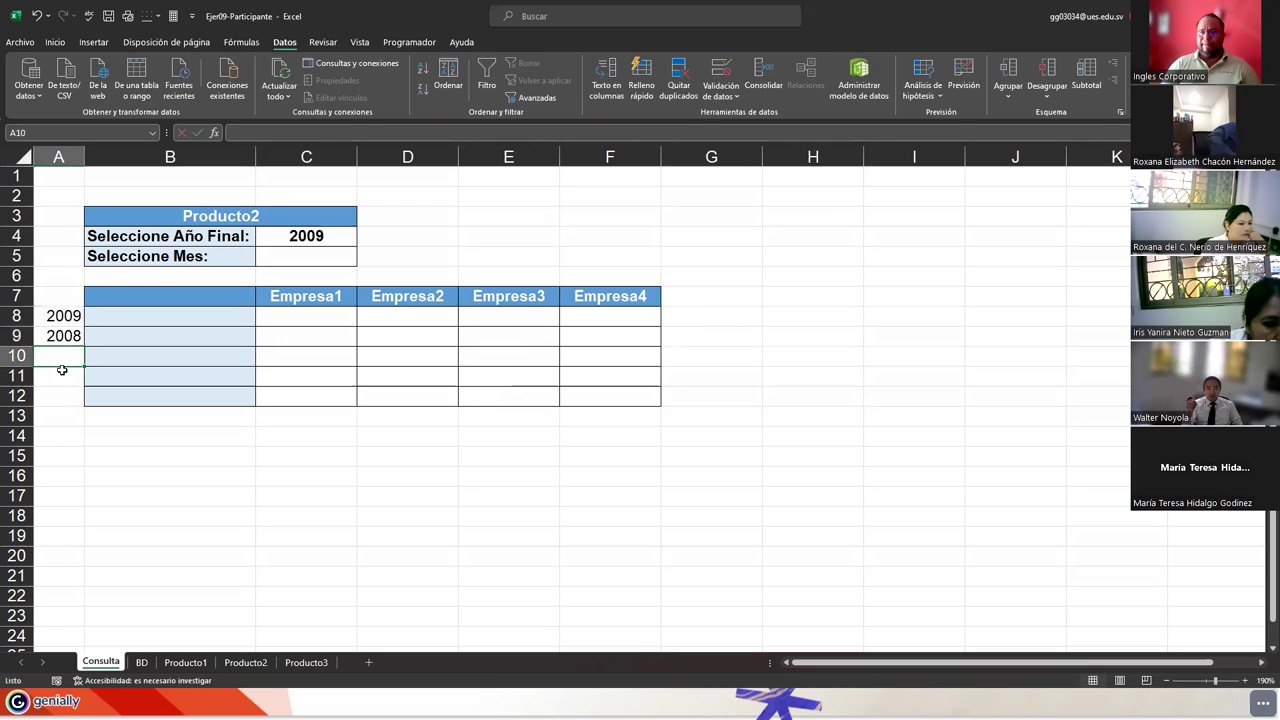
type("=")
key("Up")
type("-")
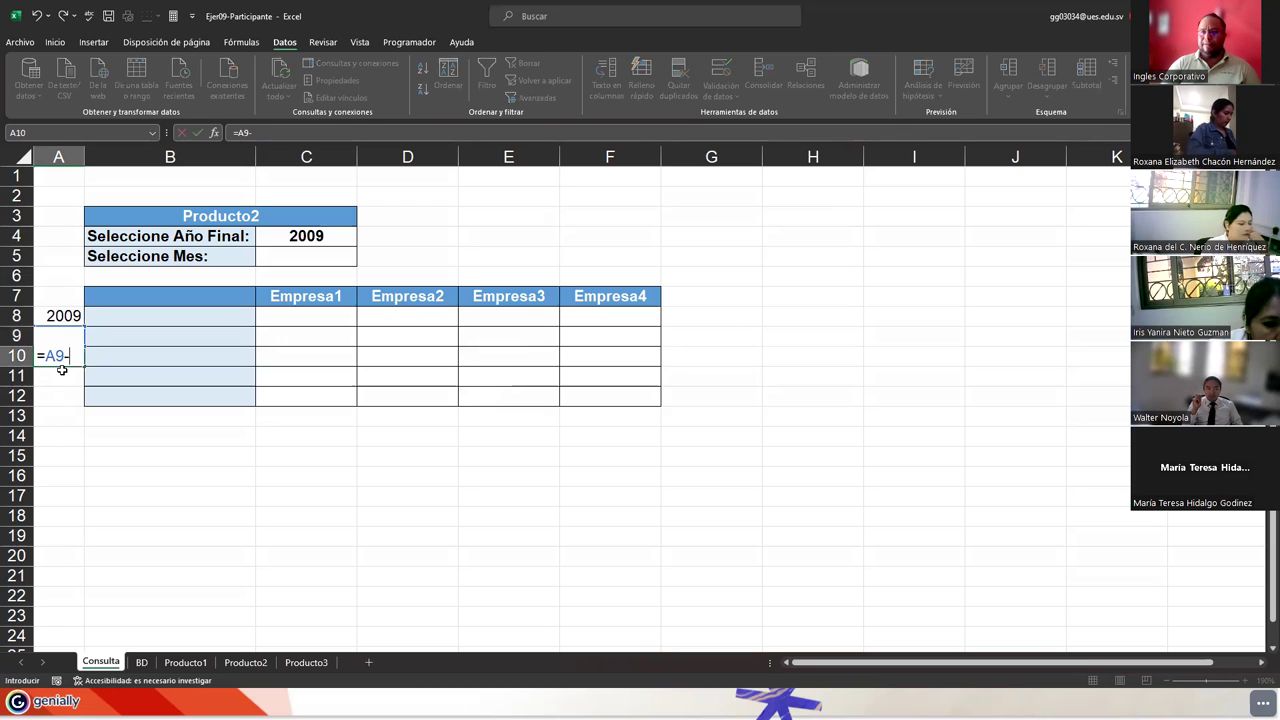
type("1")
key("Return")
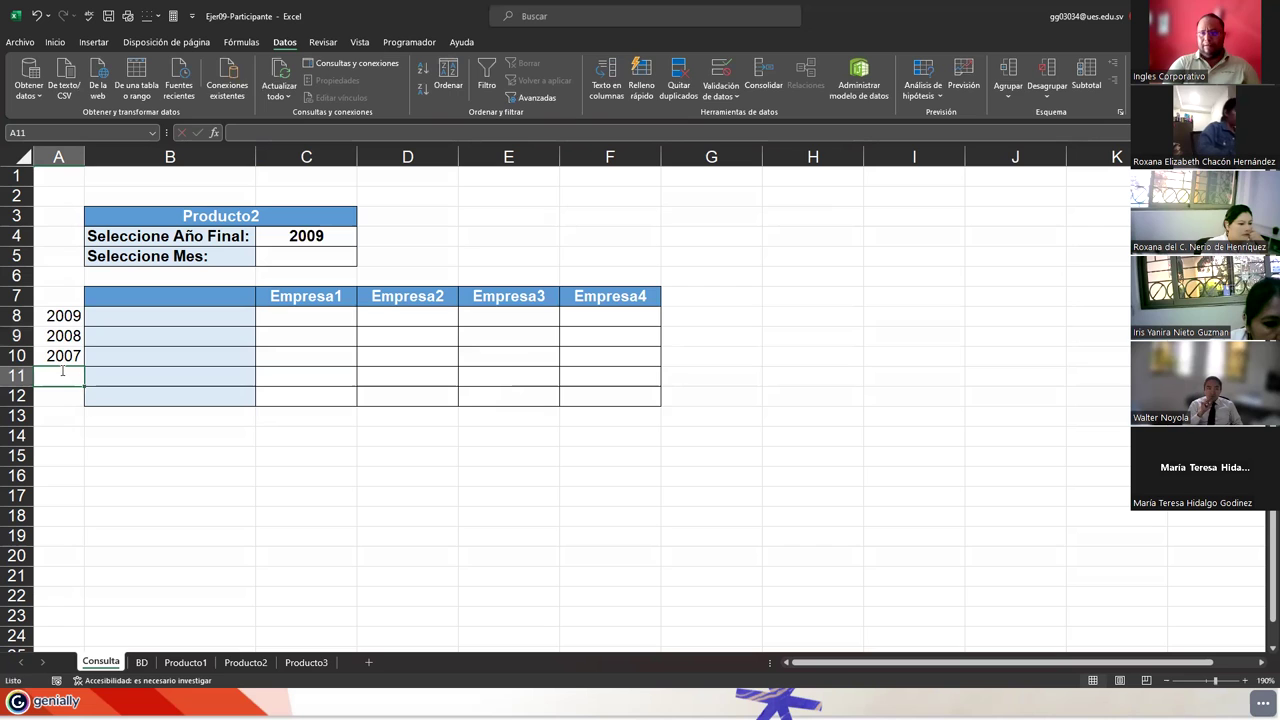
Step: Enter =A10-1 in A11 and =A11-1 in A12, completing the years down to 2005
type("?")
key("BackSpace")
type("=")
key("Up")
type("-1")
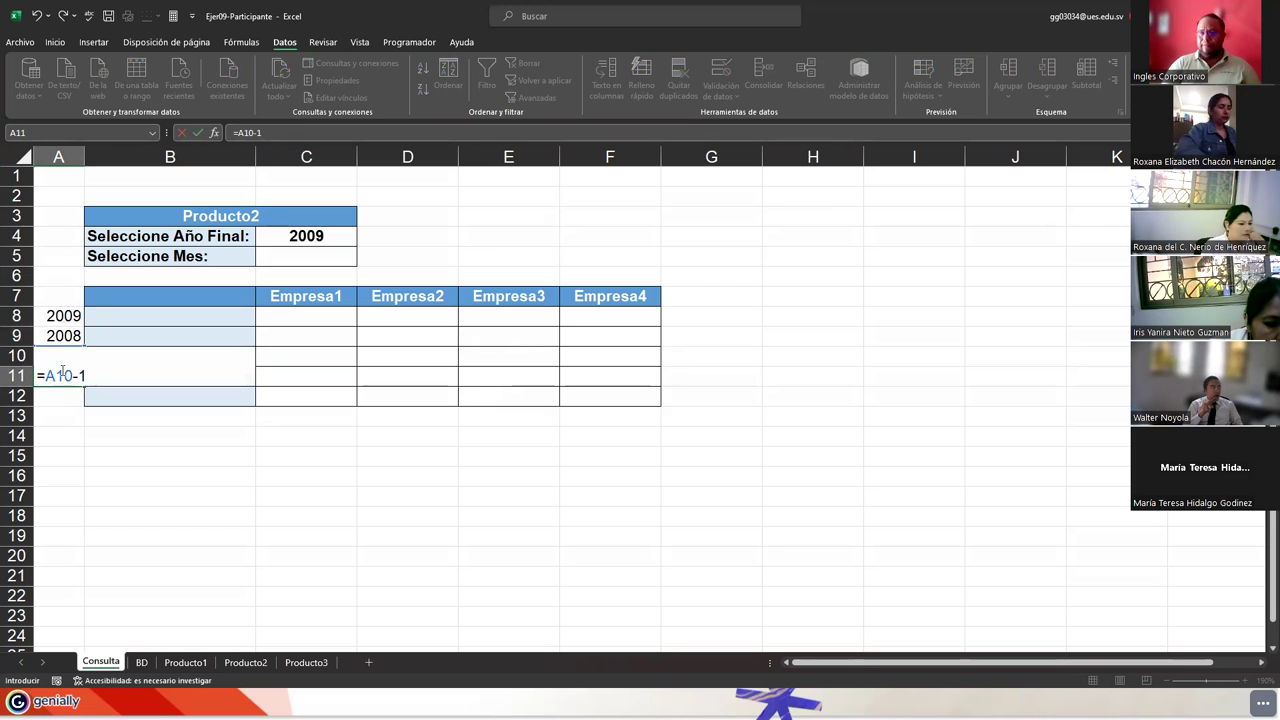
key("Return")
type("=")
key("Up")
type("-1")
key("ctrl+Return")
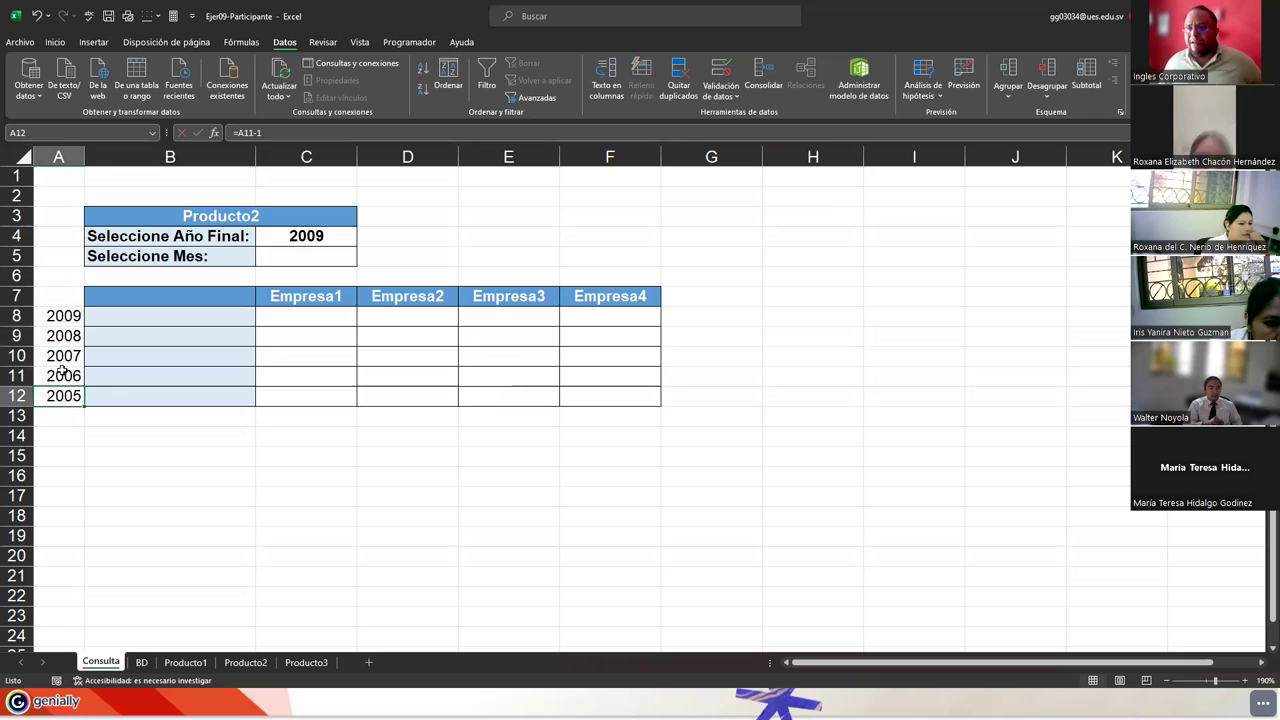
left_click(292, 235)
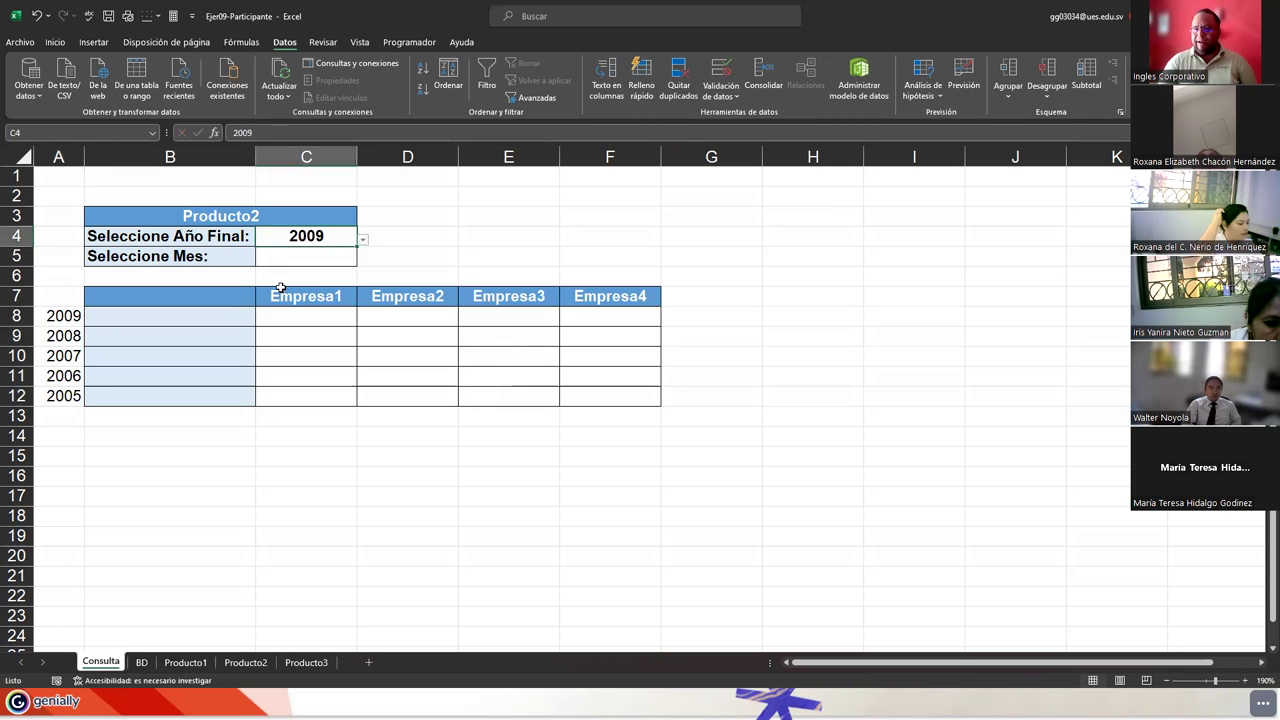
Step: Clear C4 and change A8 to =SI.ERROR(C4;" ") so errors display blank
key("Delete")
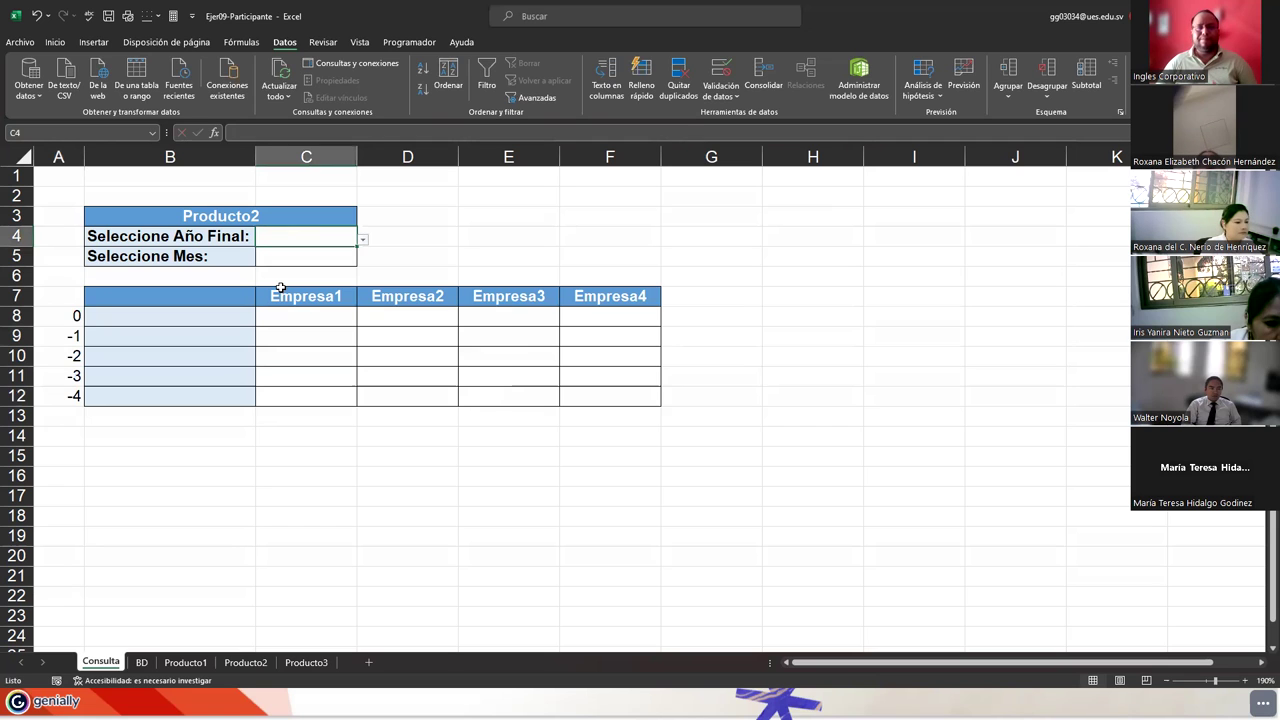
left_click(54, 314)
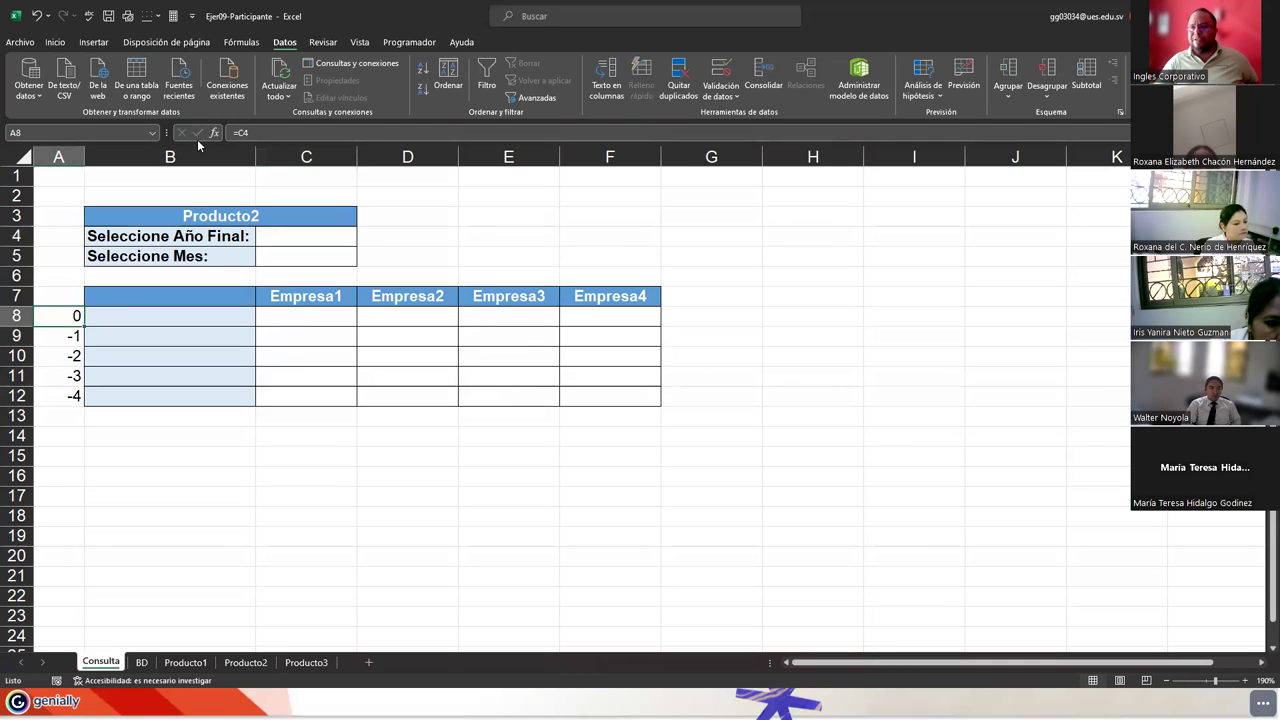
left_click(245, 132)
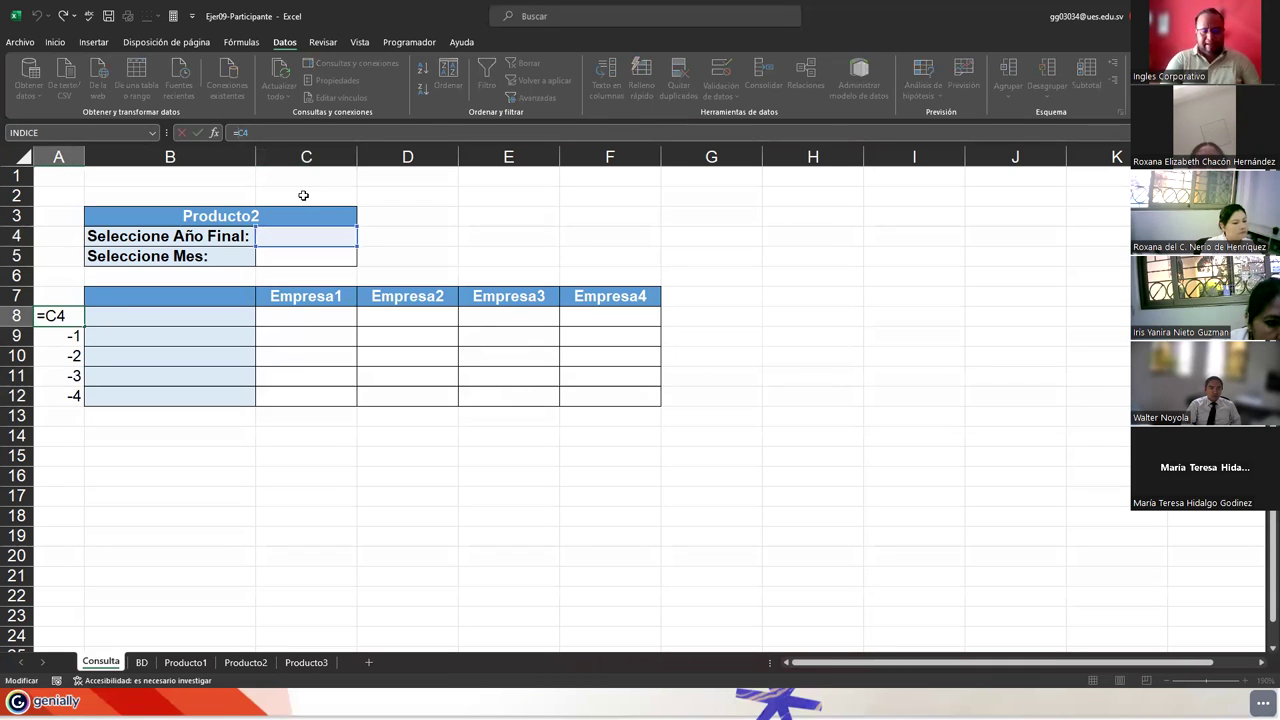
type("si.error")
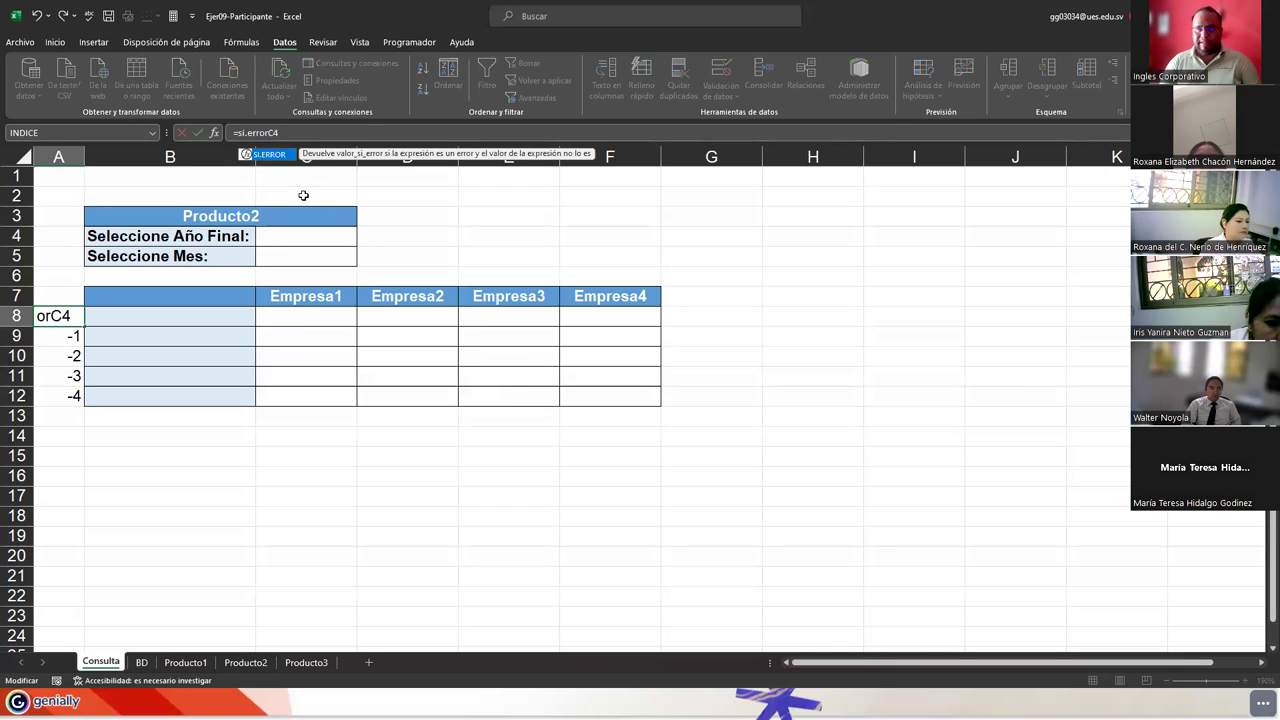
key("Tab")
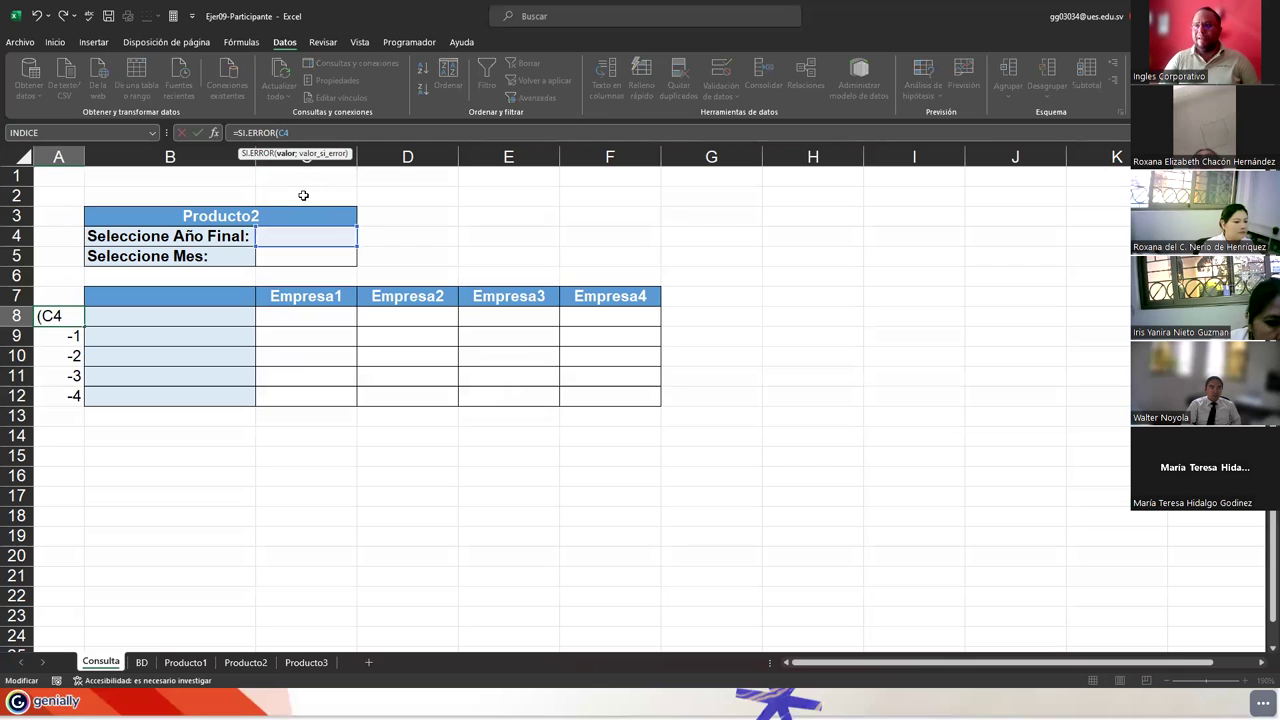
type(";\" \"")
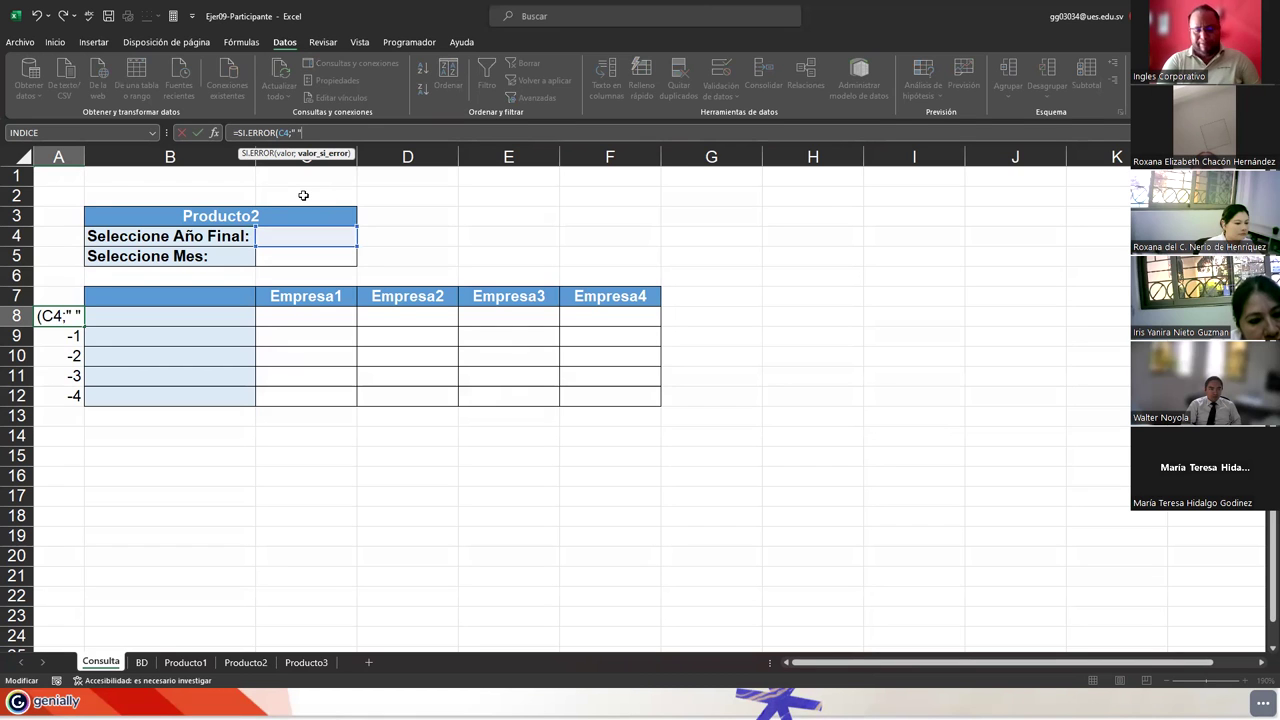
type(")")
key("ctrl+Return")
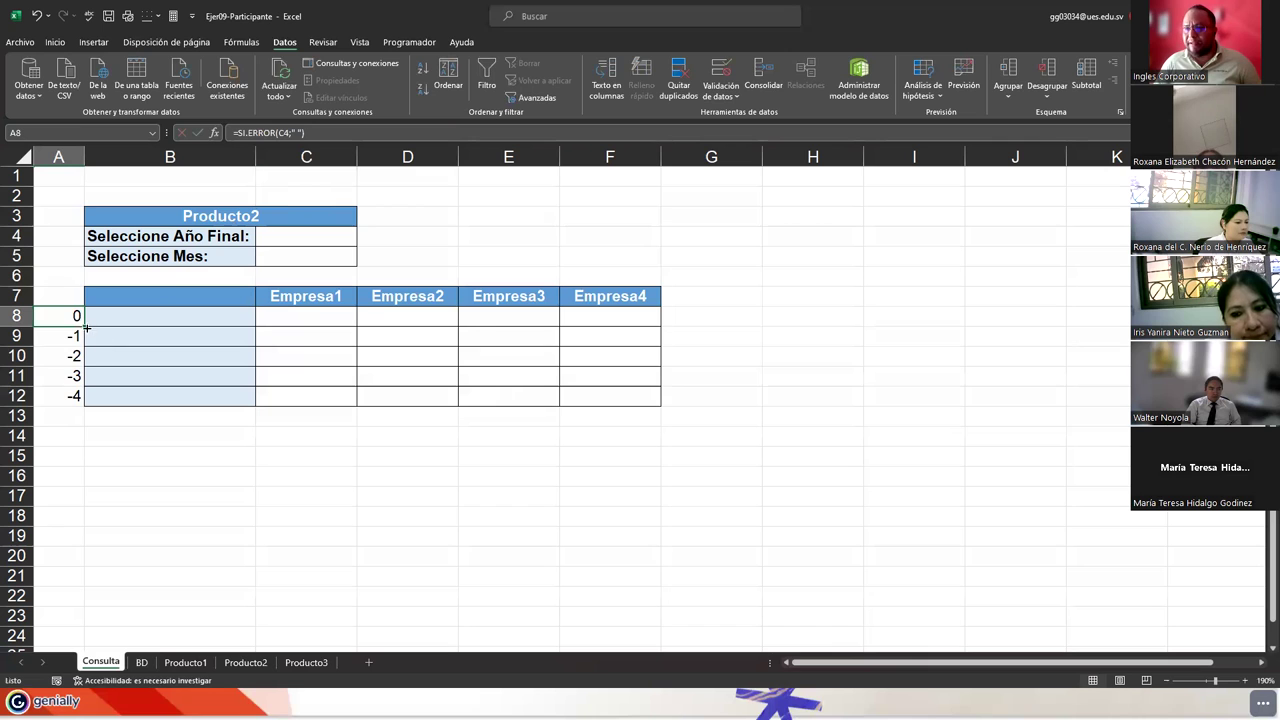
Step: Fill A8's SI.ERROR formula down to A12 and make A9 reference C5-1
left_click_drag(85, 325, 82, 405)
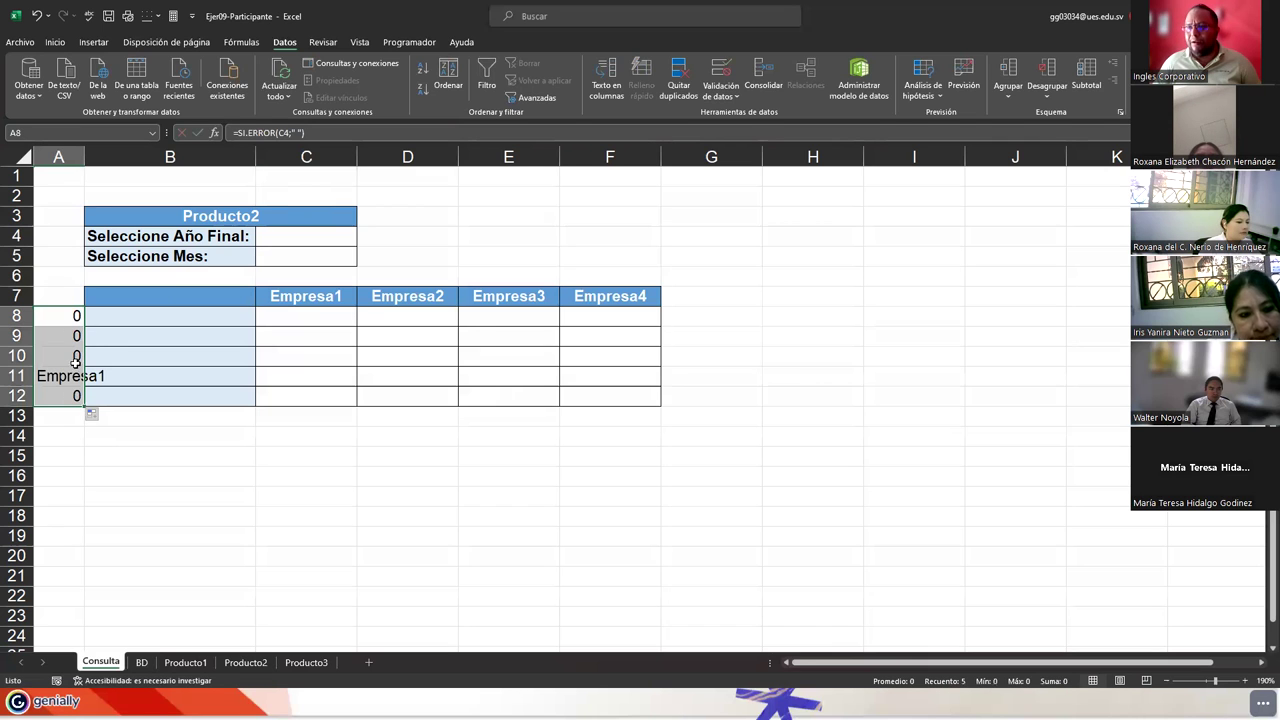
left_click(60, 315)
key("F2")
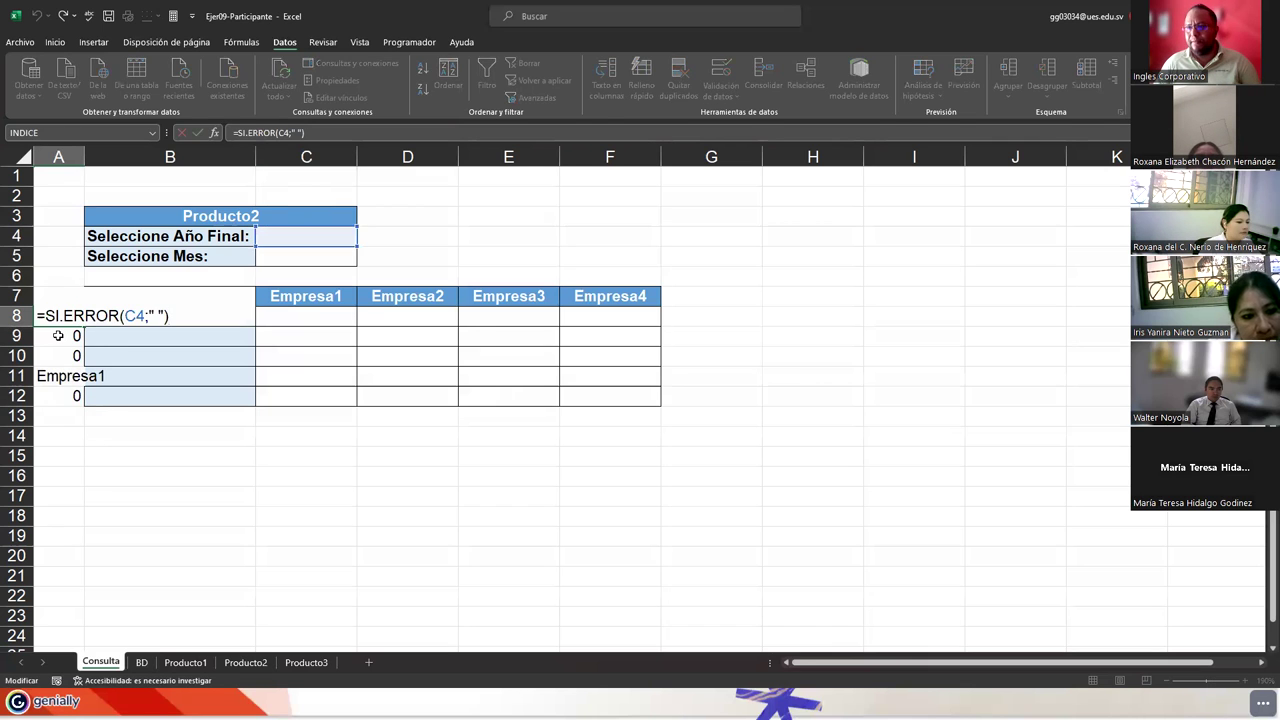
key("Return")
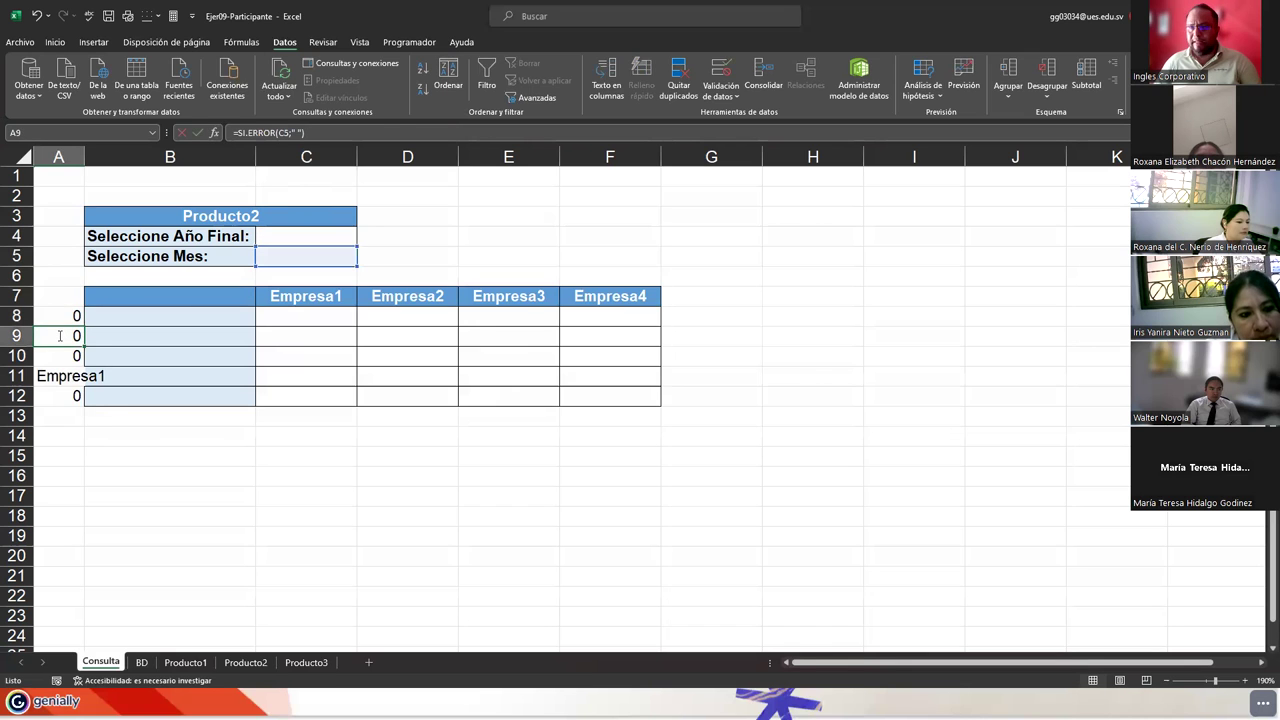
key("F2")
left_click(143, 337)
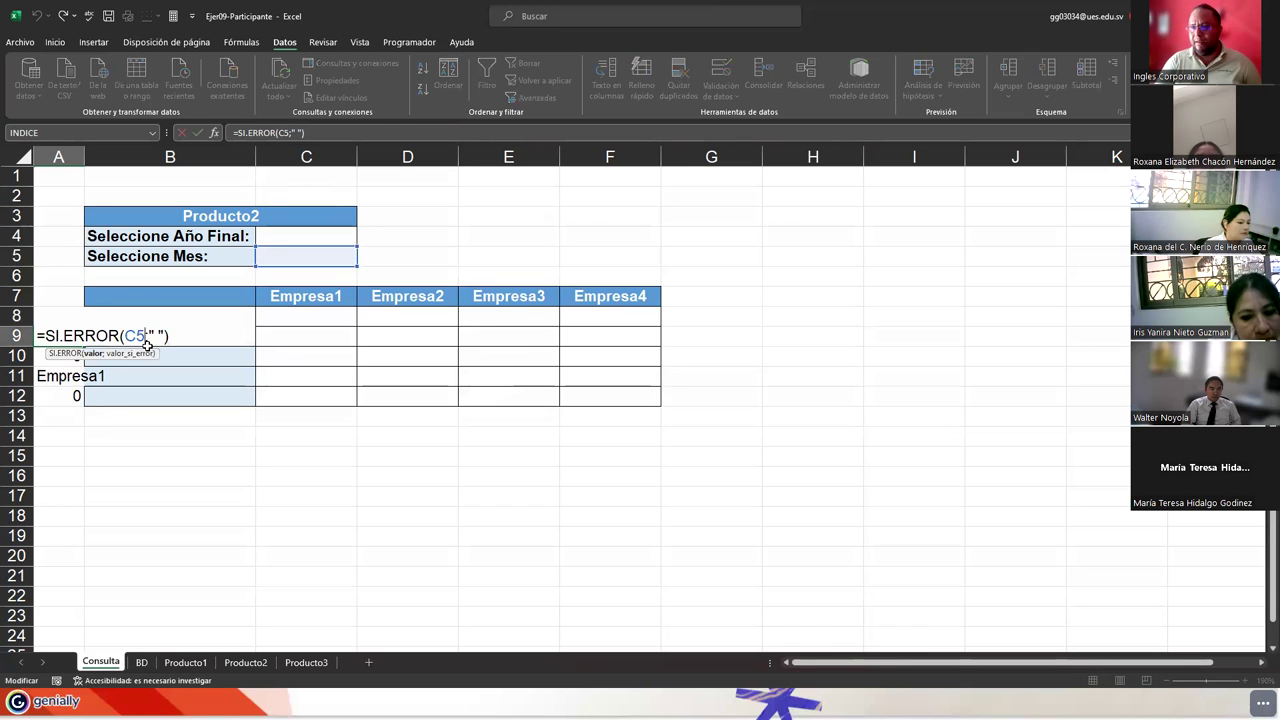
type("-1")
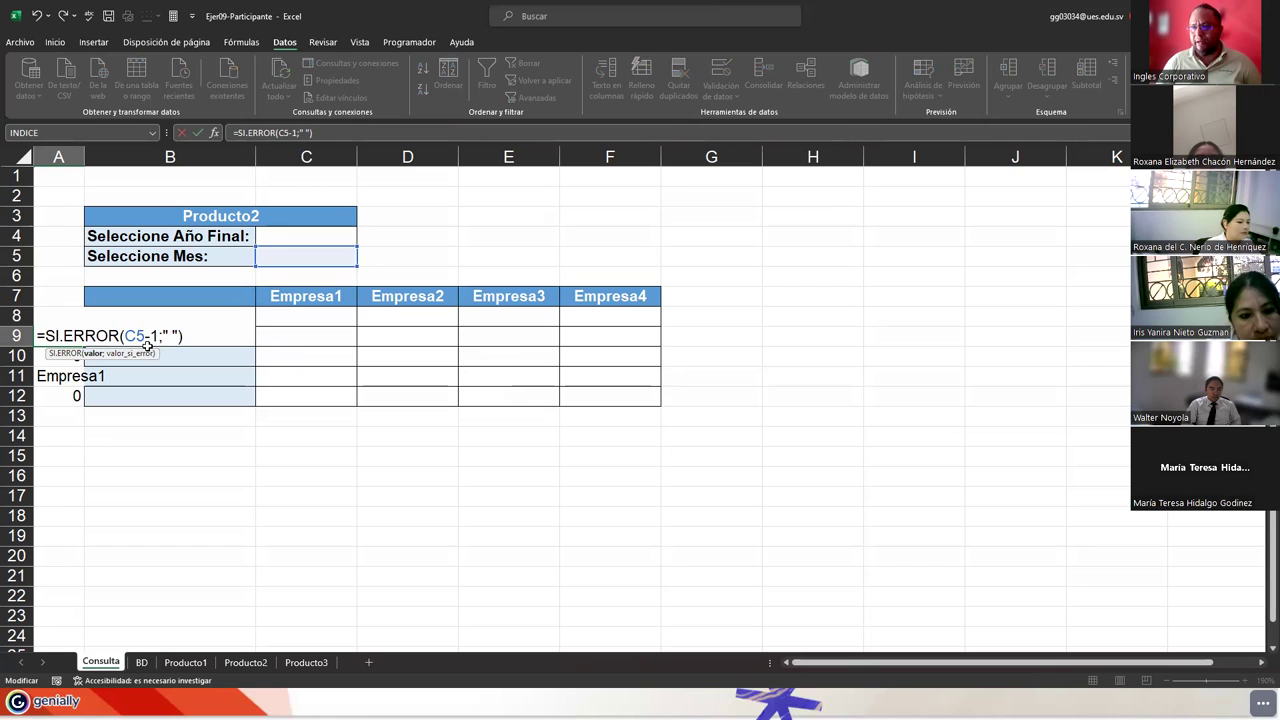
key("Return")
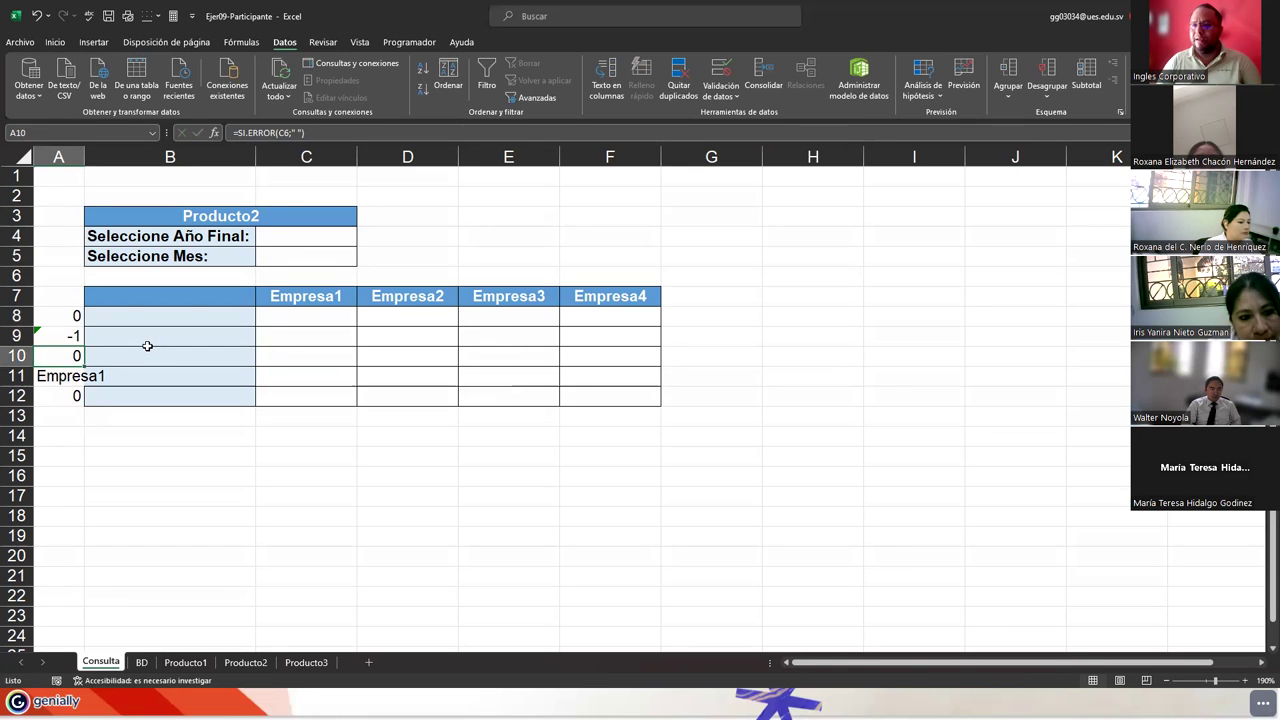
Step: Append -1 to the references in A10, A11 and A12 (C6-1, C7-1, C8-1)
key("F2")
type("-1")
key("Return")
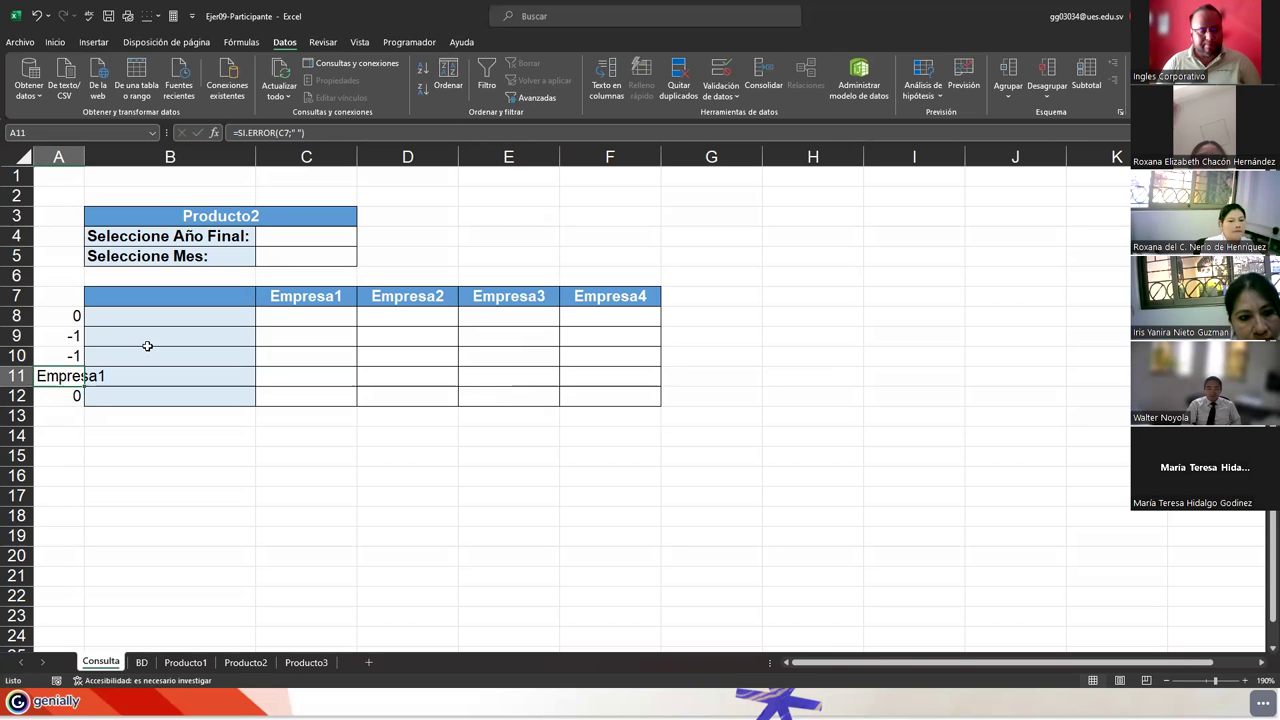
key("F2")
type("-1")
key("Return")
key("F2")
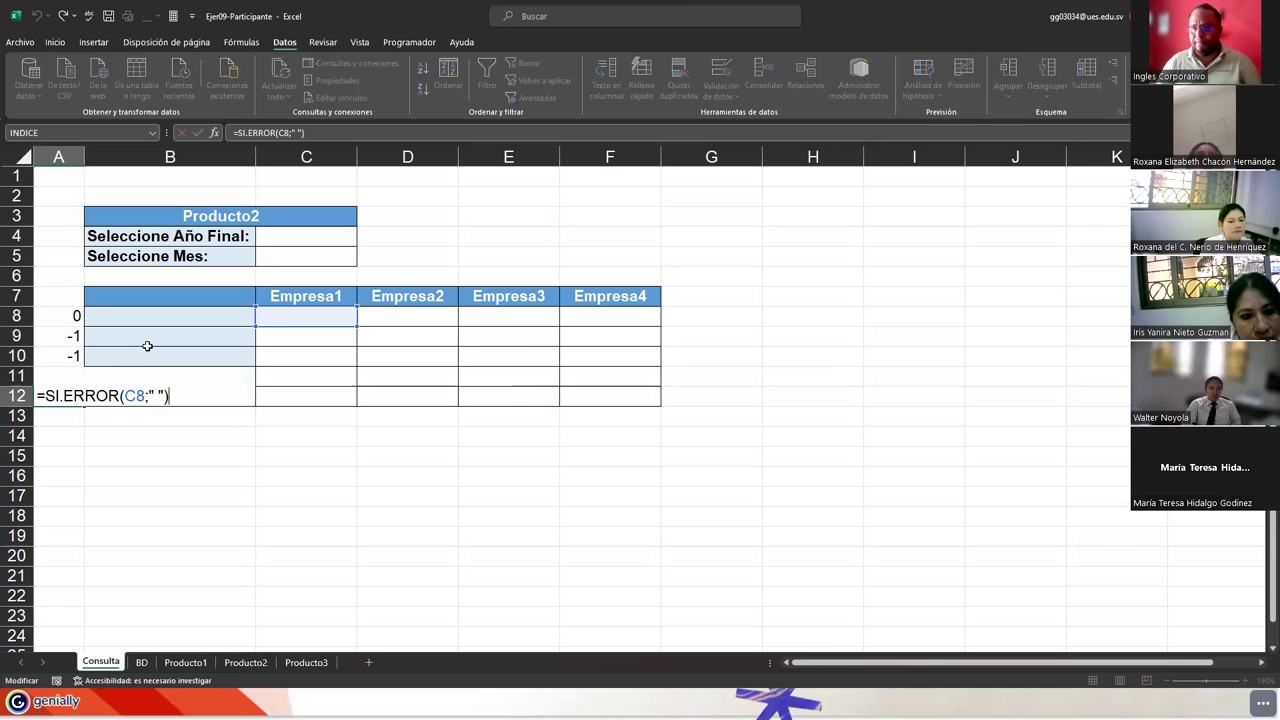
type("14")
key("BackSpace")
key("Return")
Step: Recheck and reconfirm the A11 formula
key("Up")
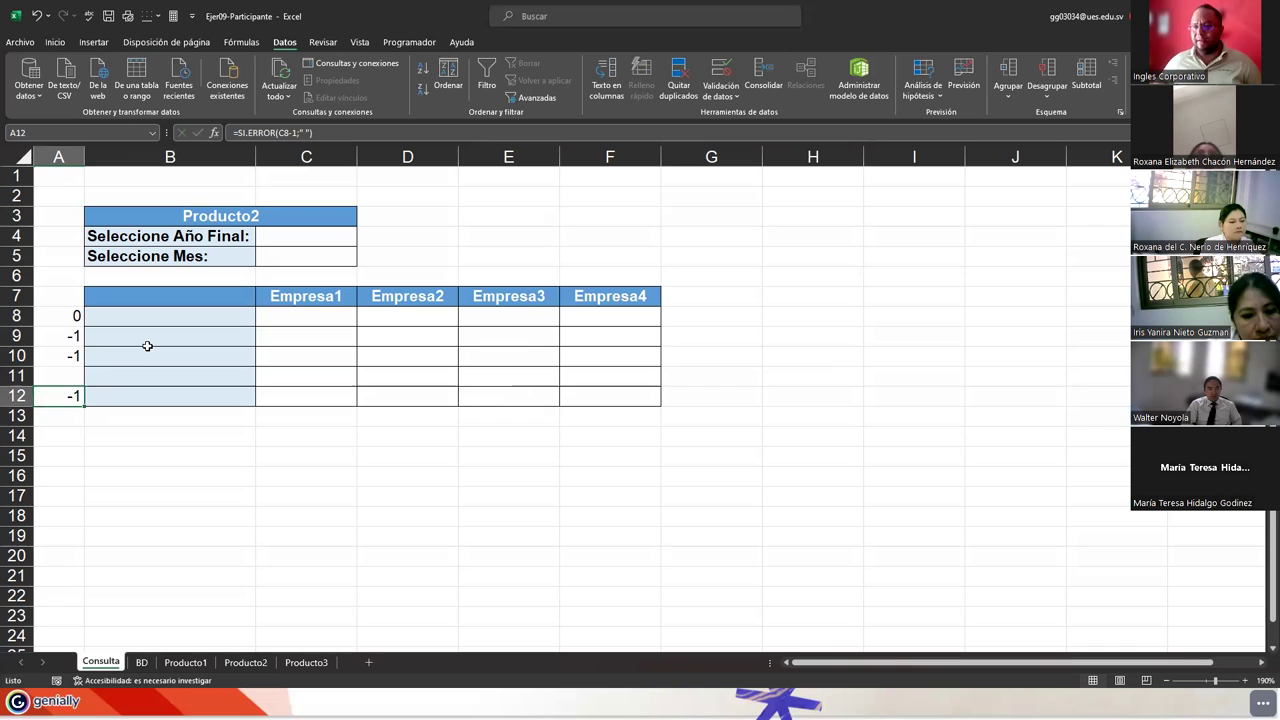
key("Up")
key("F2")
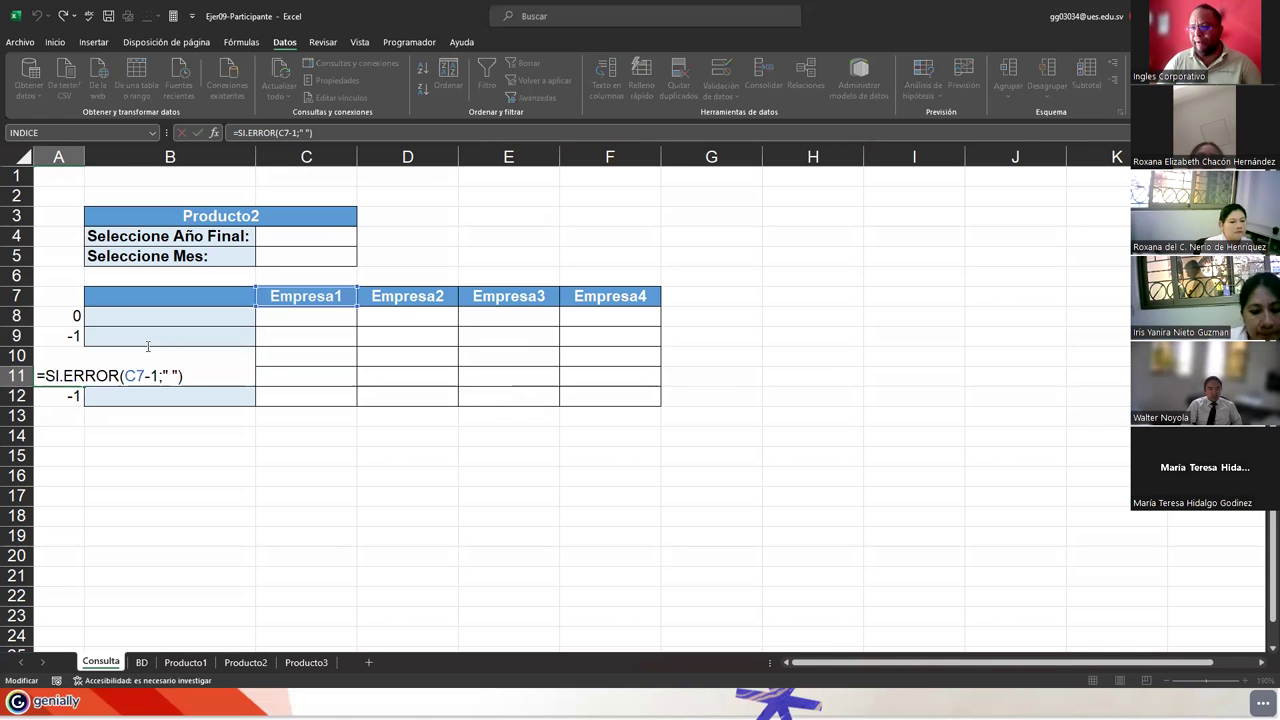
key("ctrl+Return")
Step: Choose 2007 as the final year in C4's dropdown
left_click(334, 240)
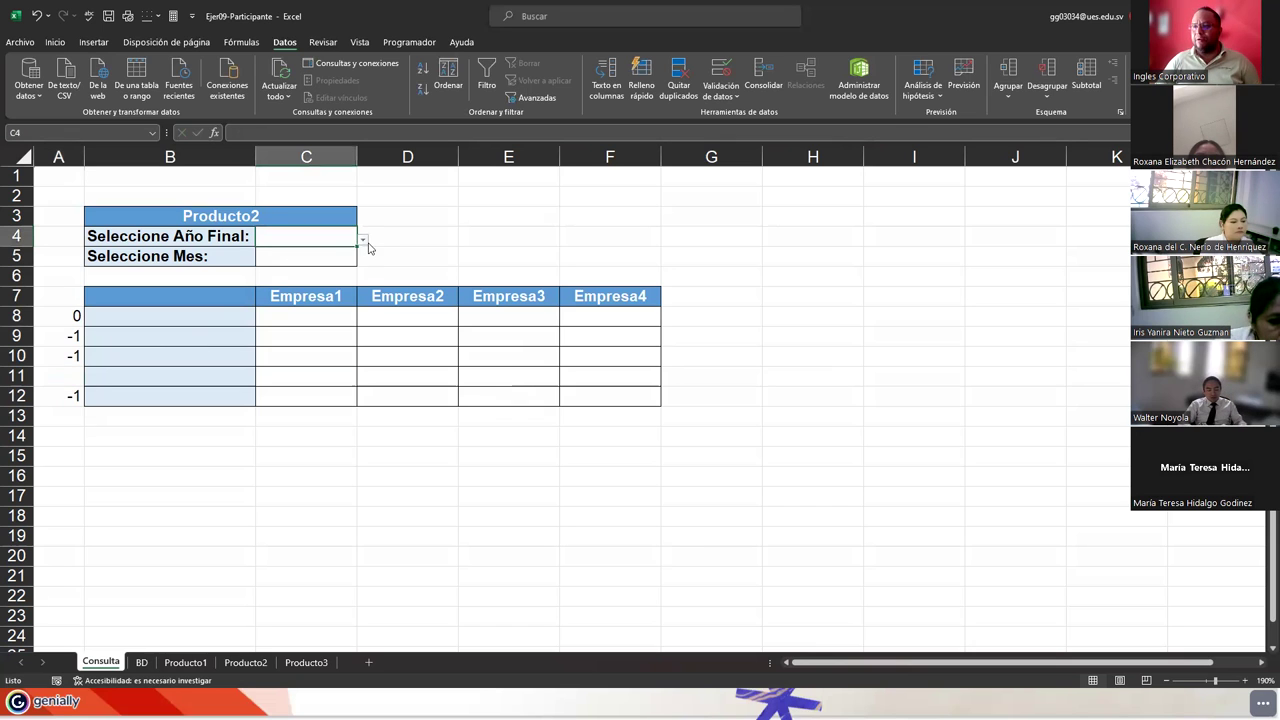
left_click(364, 241)
left_click(299, 257)
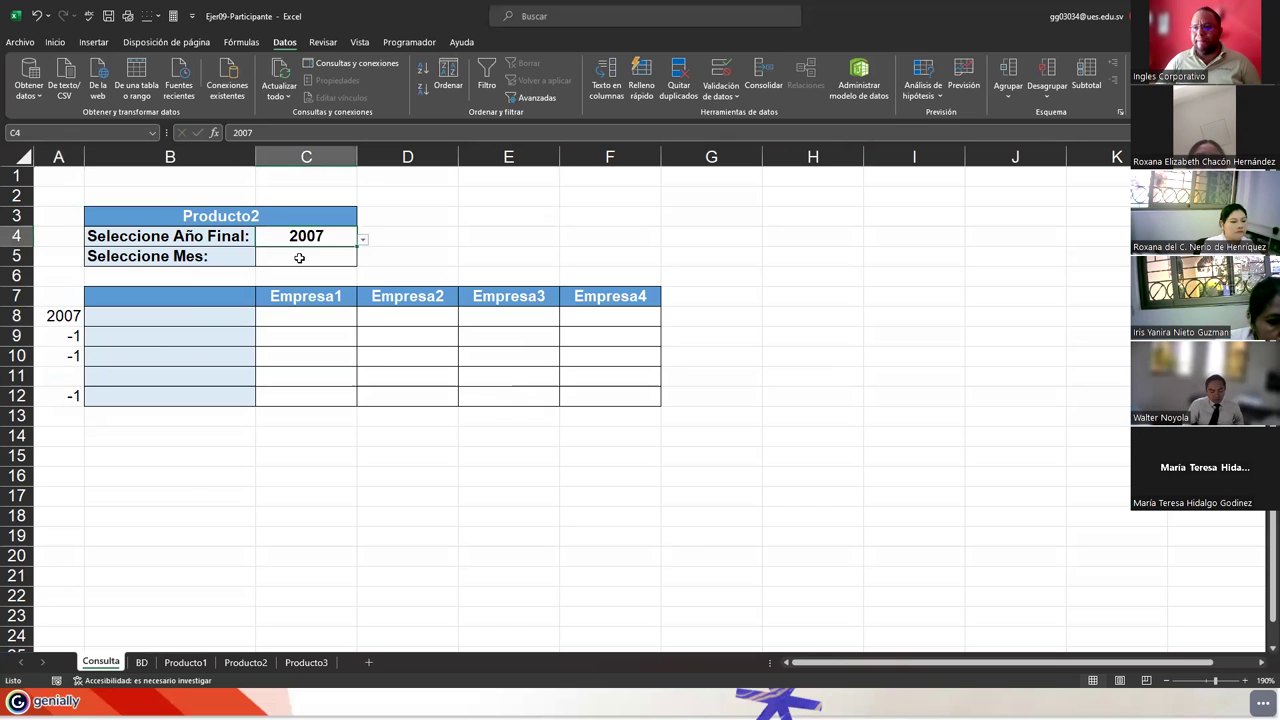
Step: Rewrite A9 and A10 to subtract 1 from the cell above, showing 2006 and 2005
left_click(48, 338)
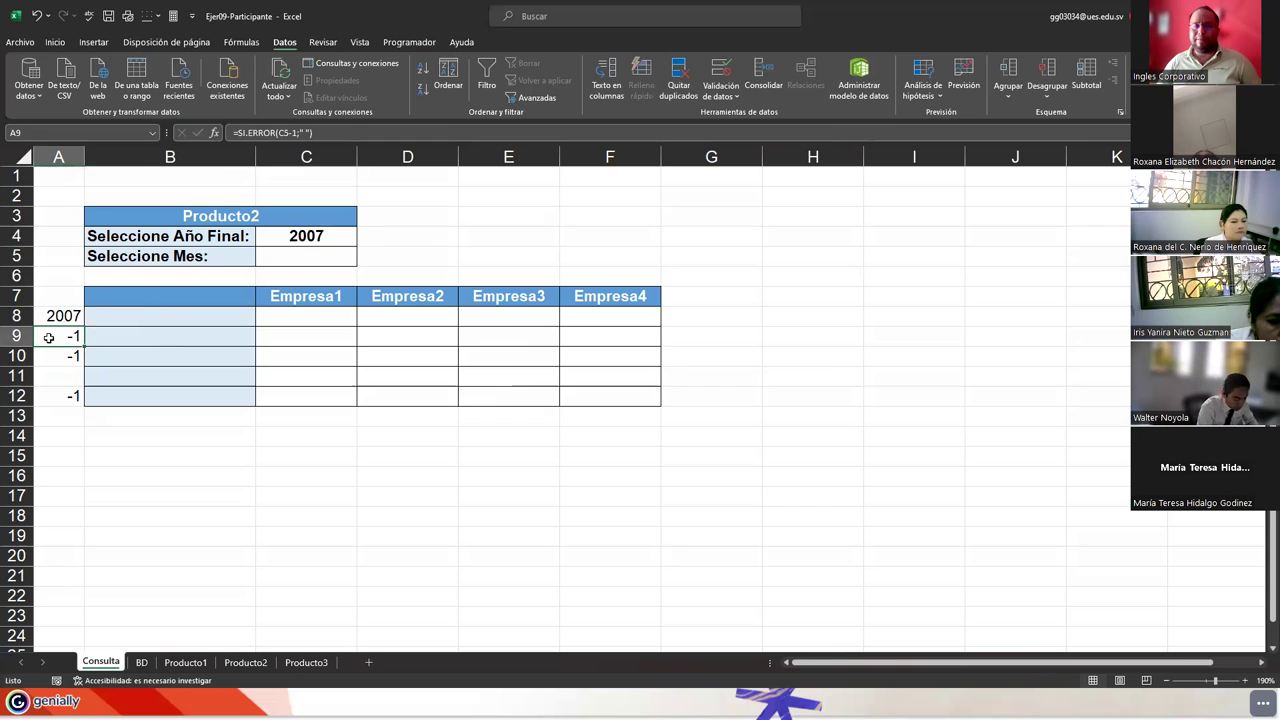
double_click(48, 337)
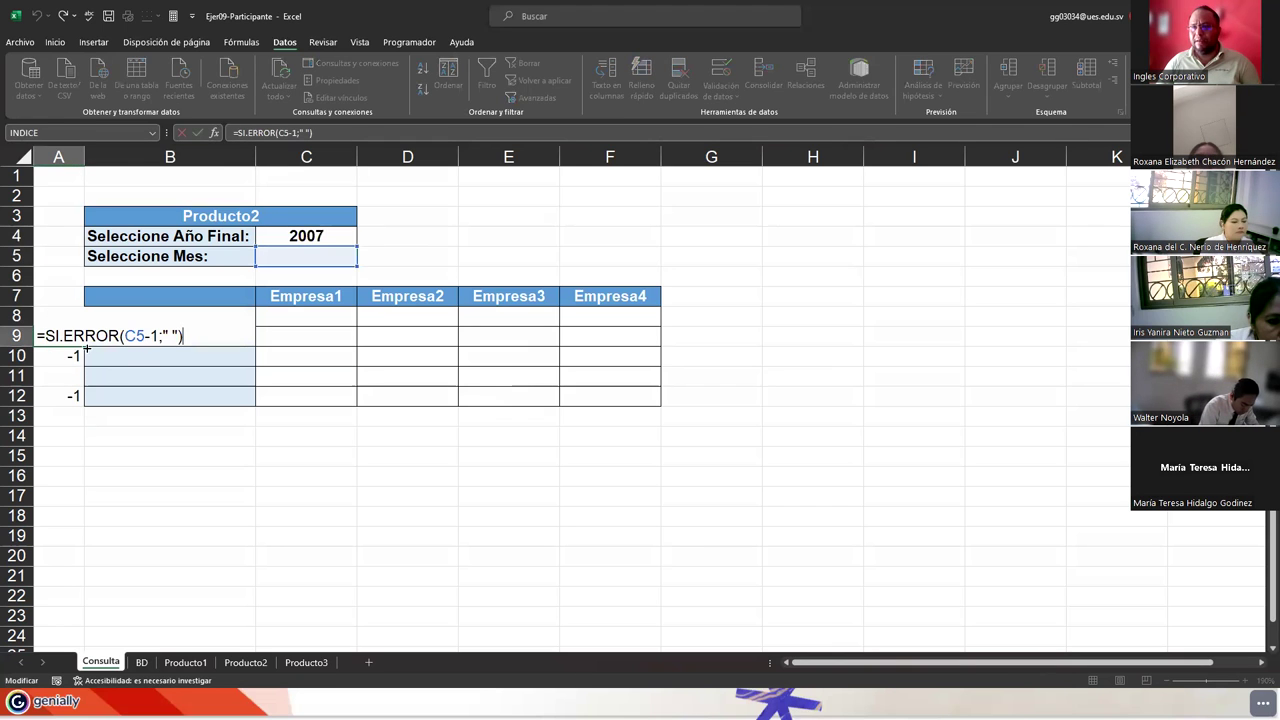
left_click(136, 336)
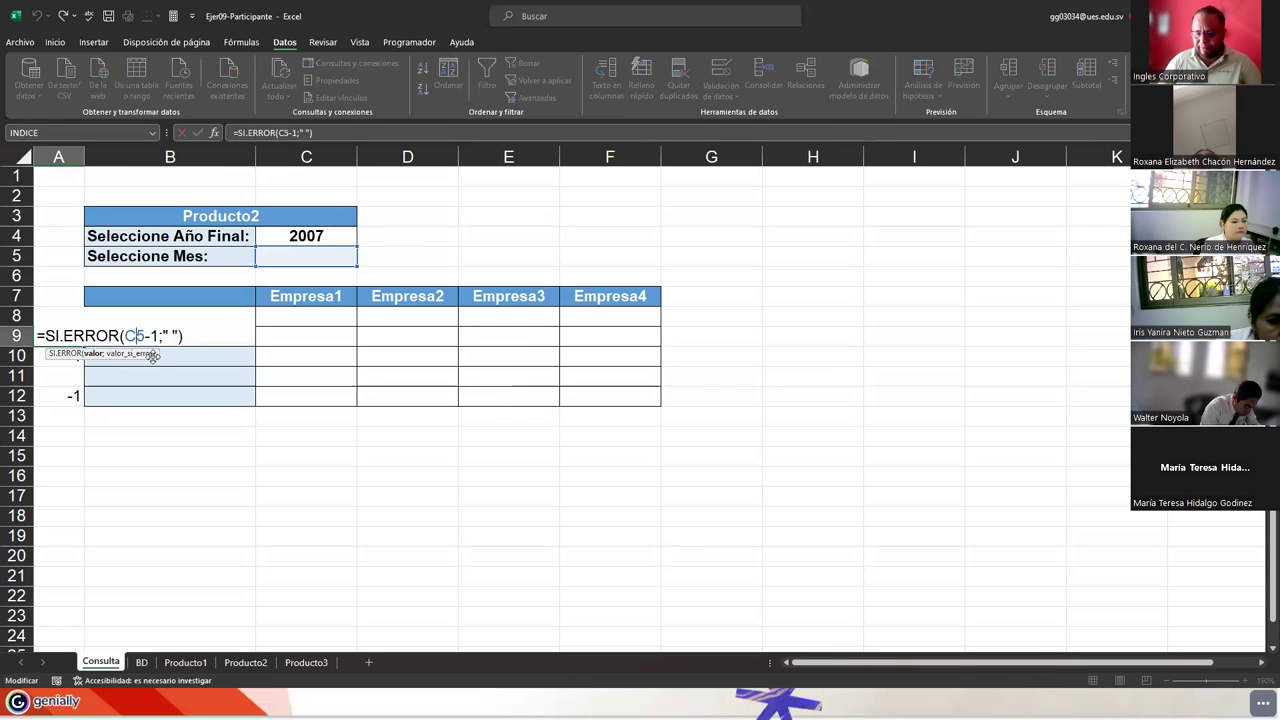
key("BackSpace")
type("8")
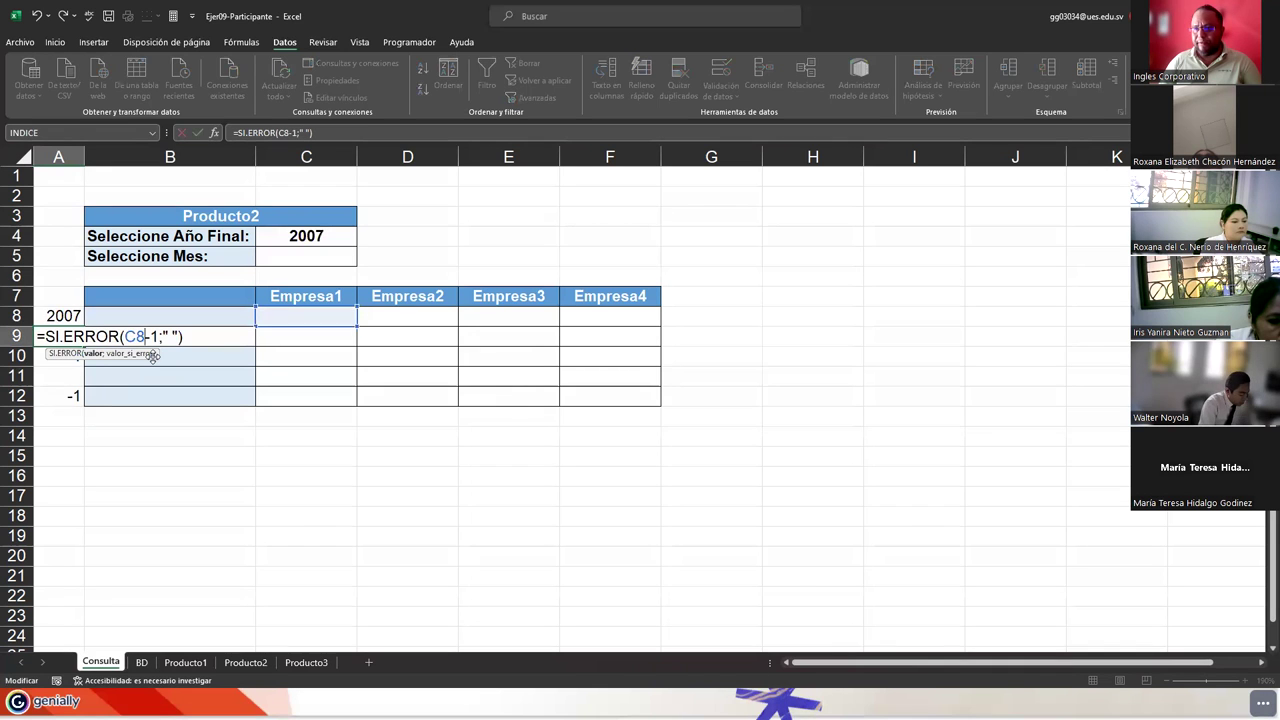
key("ctrl+Return")
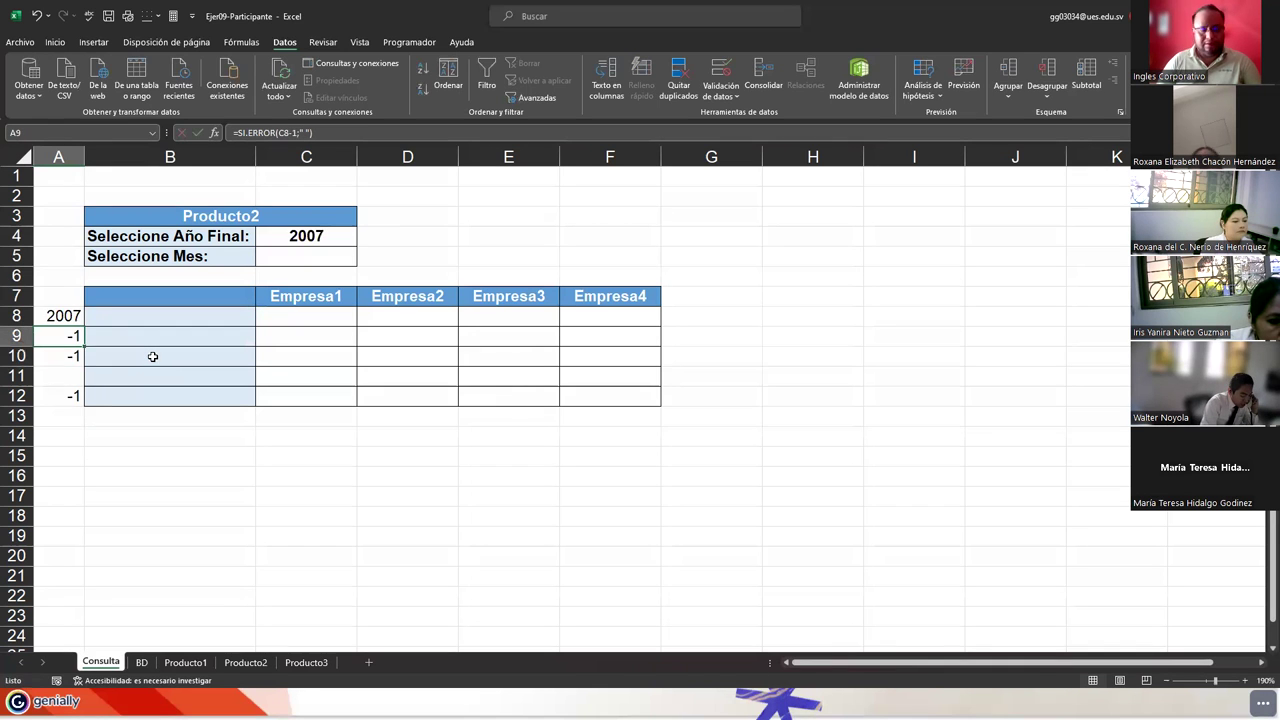
key("F2")
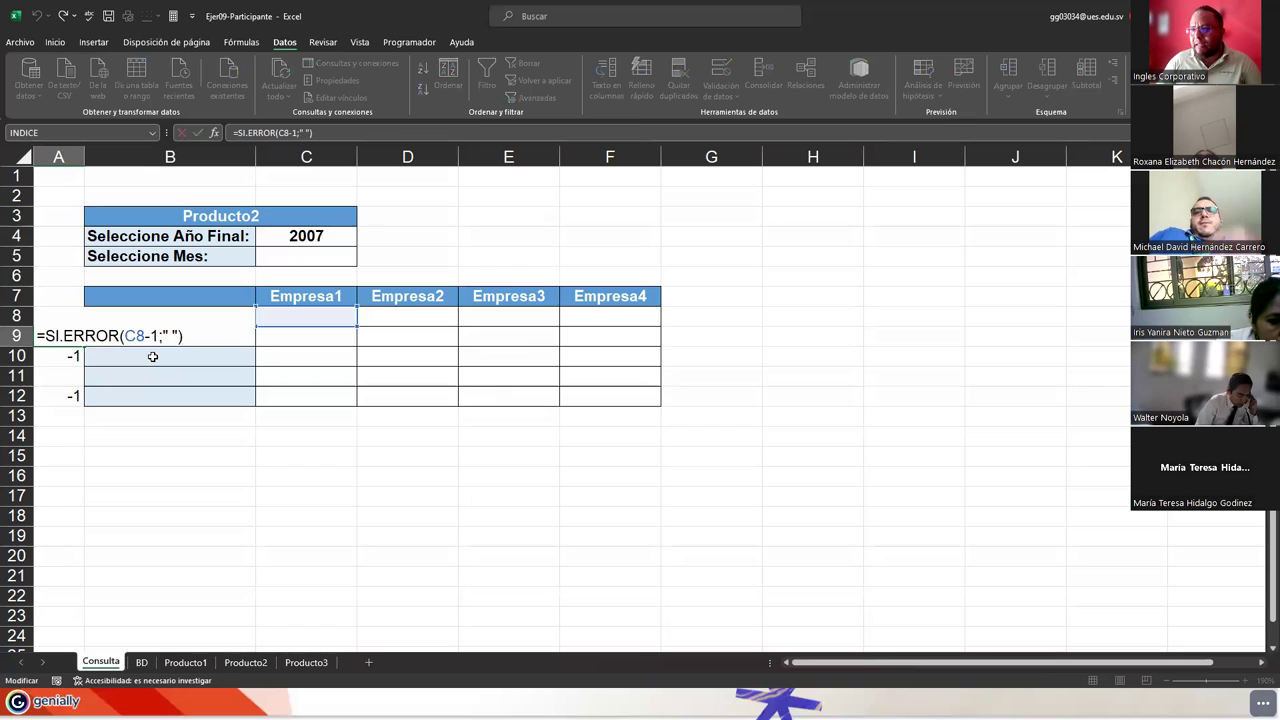
left_click(60, 322)
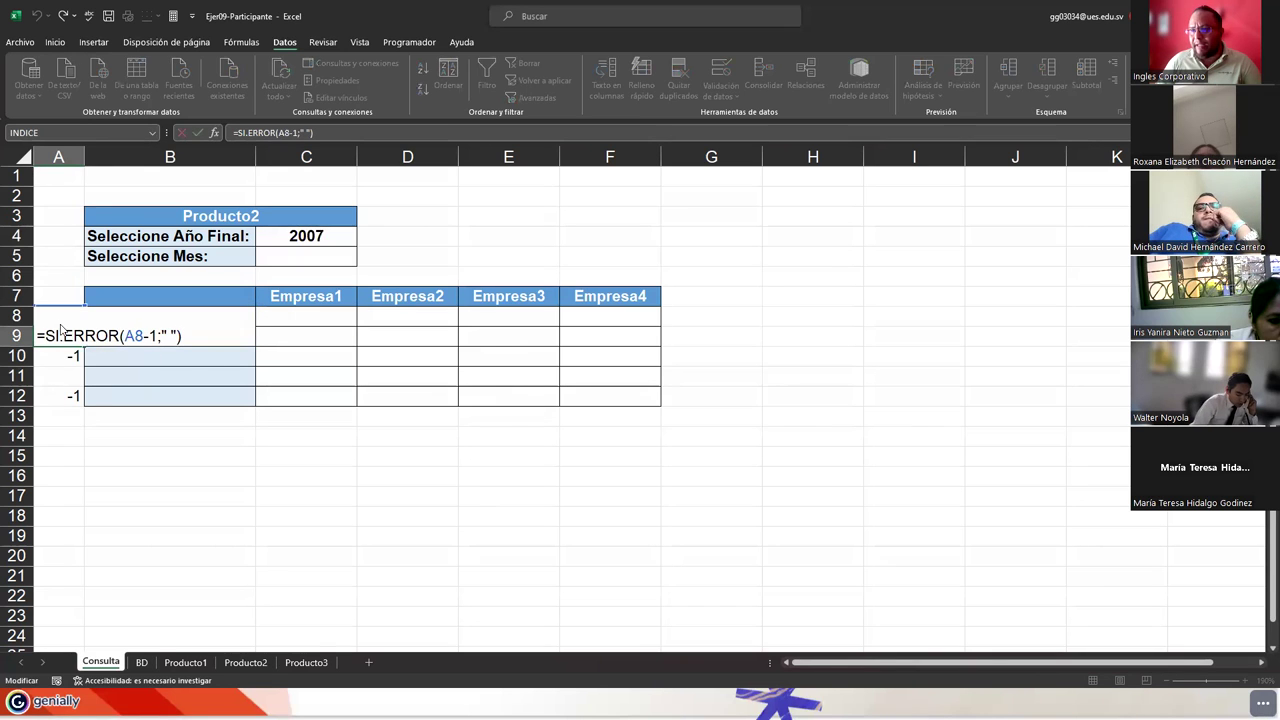
key("Return")
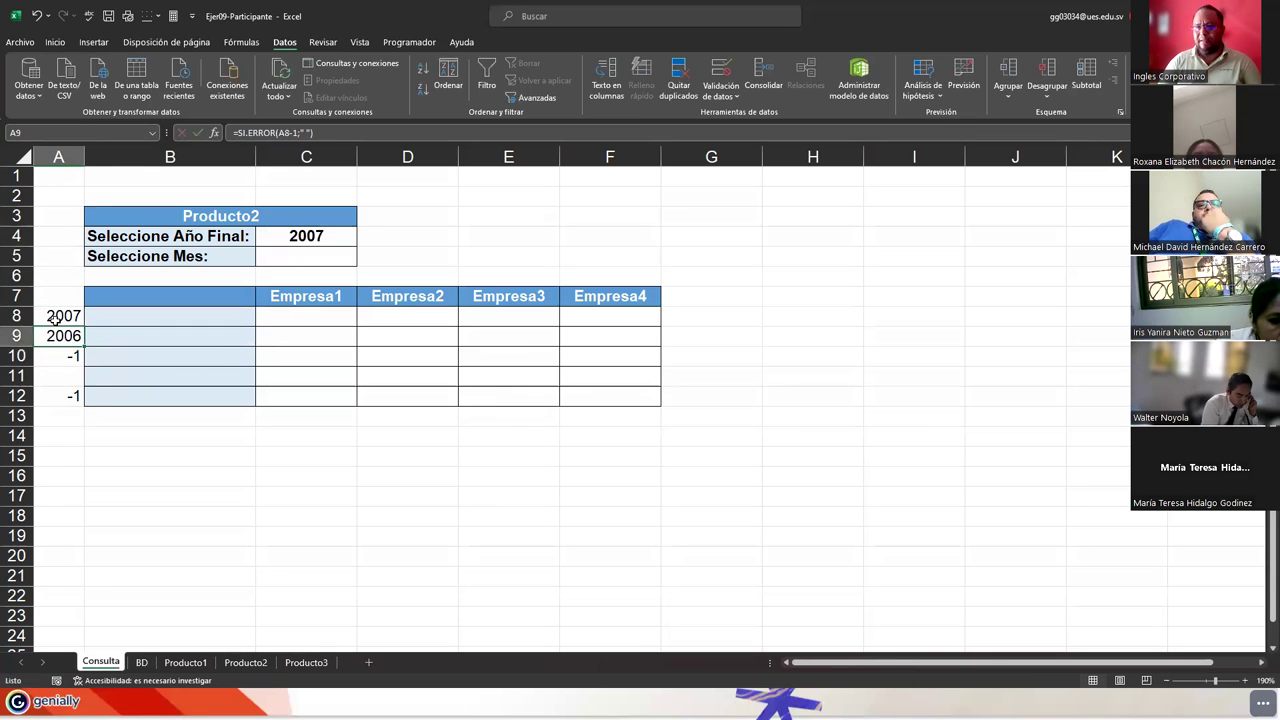
key("F2")
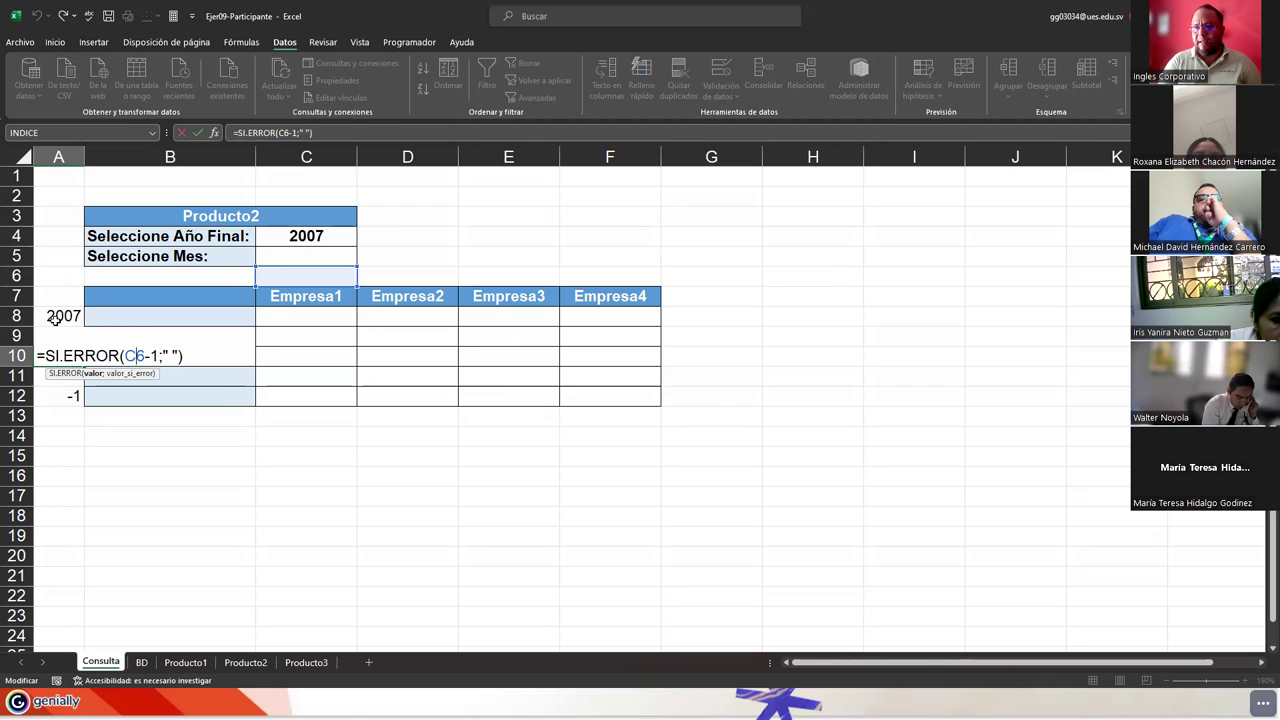
type("a9")
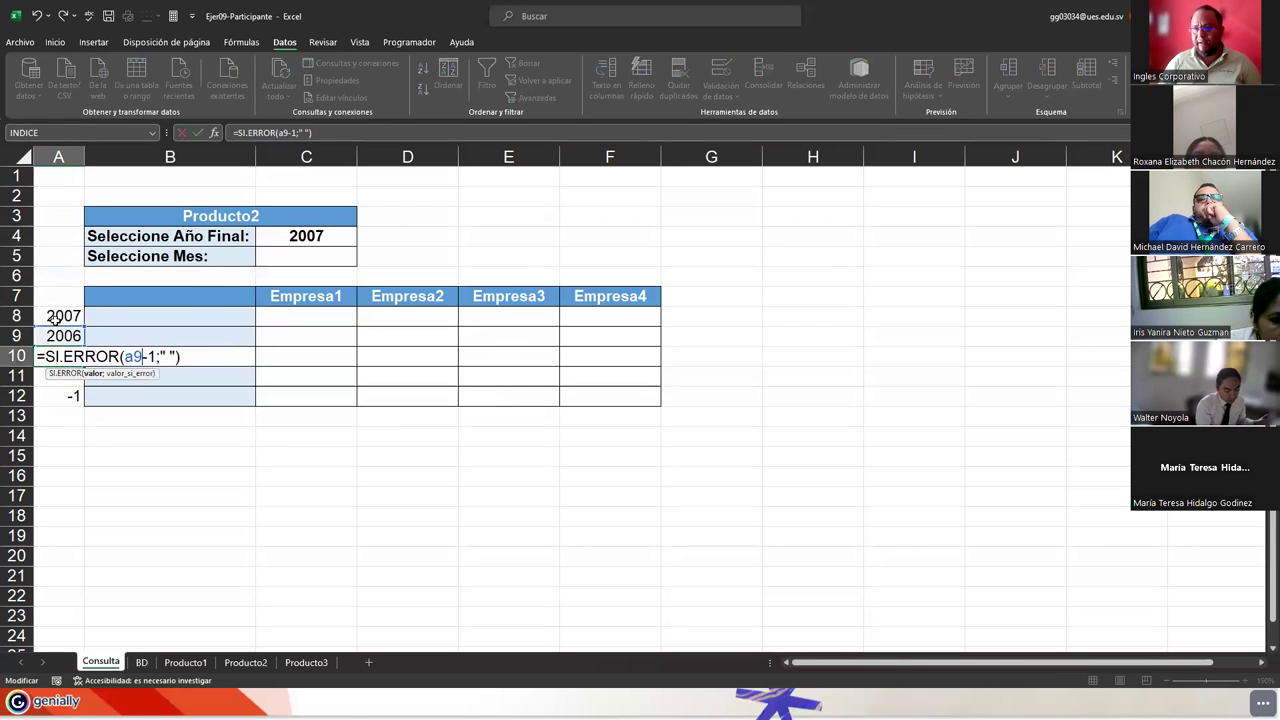
key("Return")
Step: Point A11 and A12 at A10 and A11 (2004, 2003), then clear C4
key("F2")
key("ctrl+Left")
key("ctrl+Left")
key("ctrl+Left")
key("BackSpace")
type("a1")
key("Return")
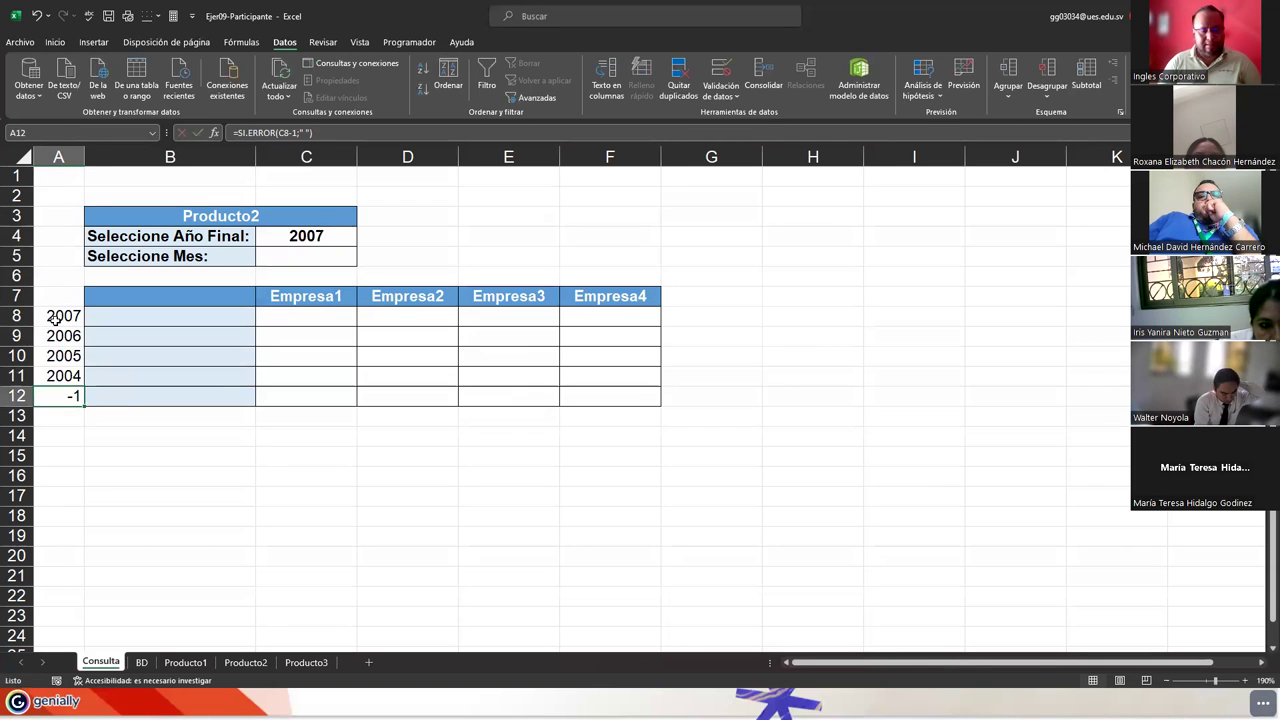
key("F2")
key("ctrl+Left")
key("ctrl+Left")
key("ctrl+Left")
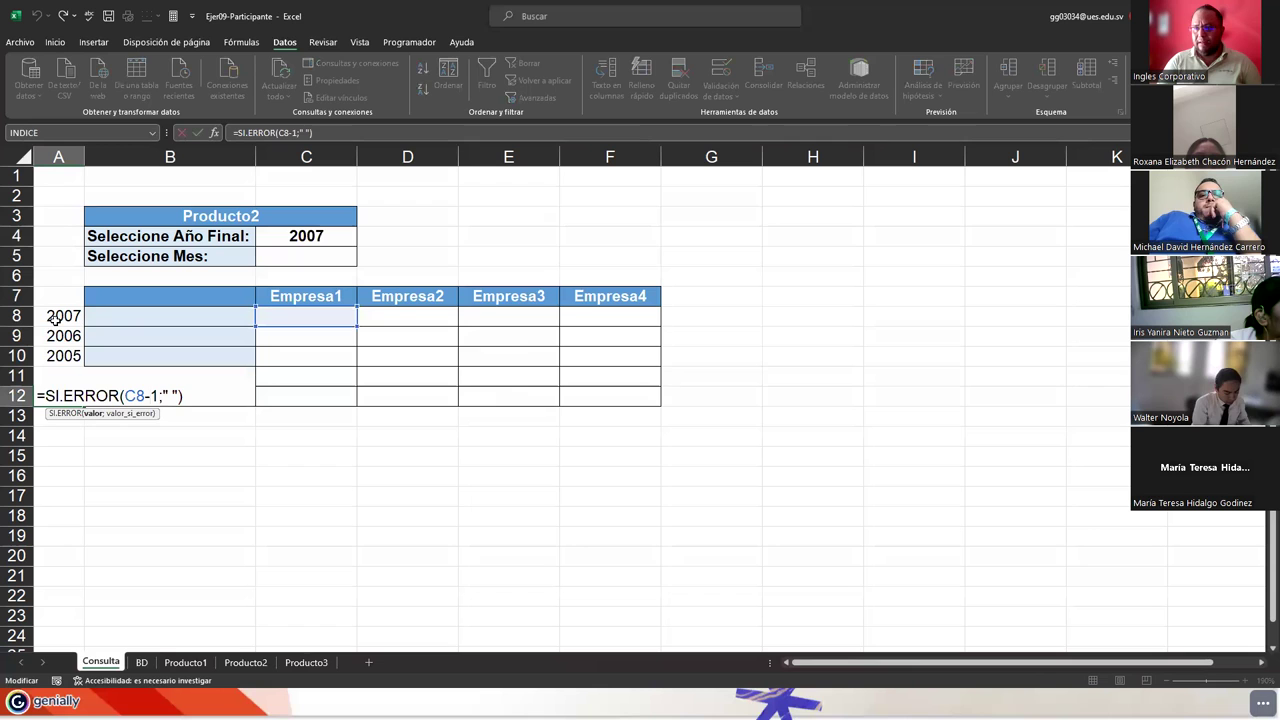
key("BackSpace")
type("a11")
key("ctrl+Return")
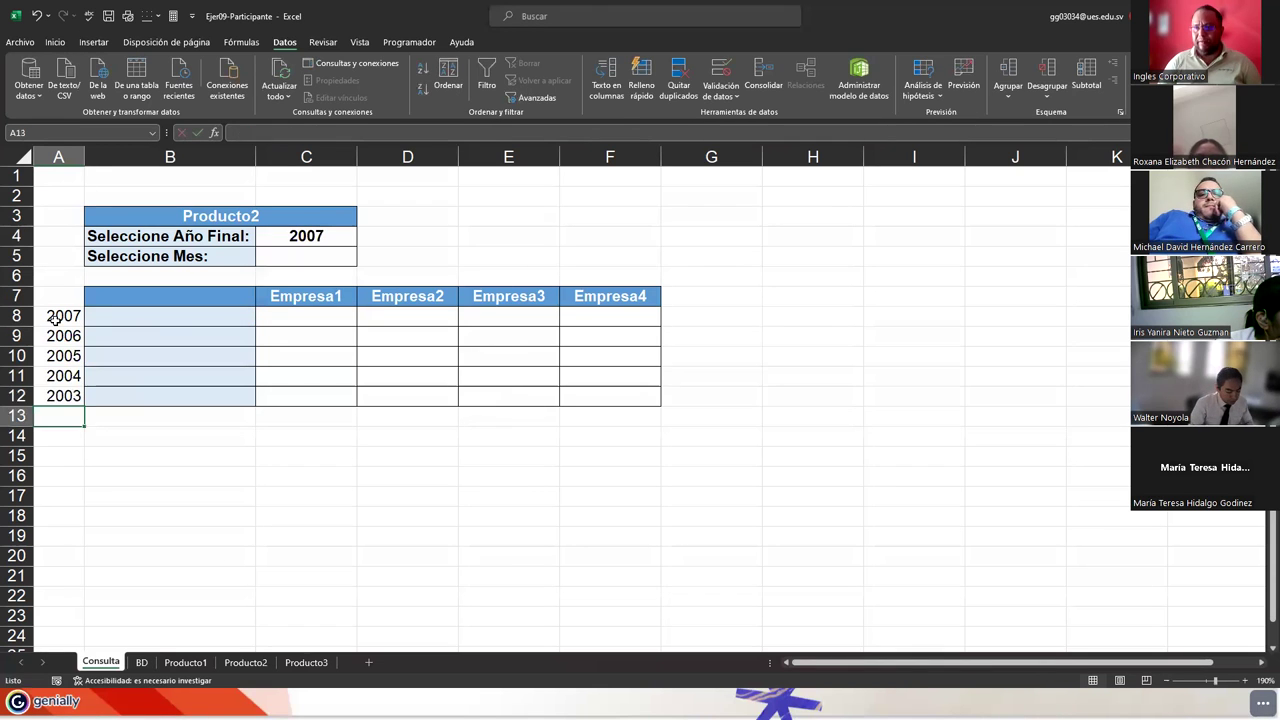
left_click(306, 238)
key("Delete")
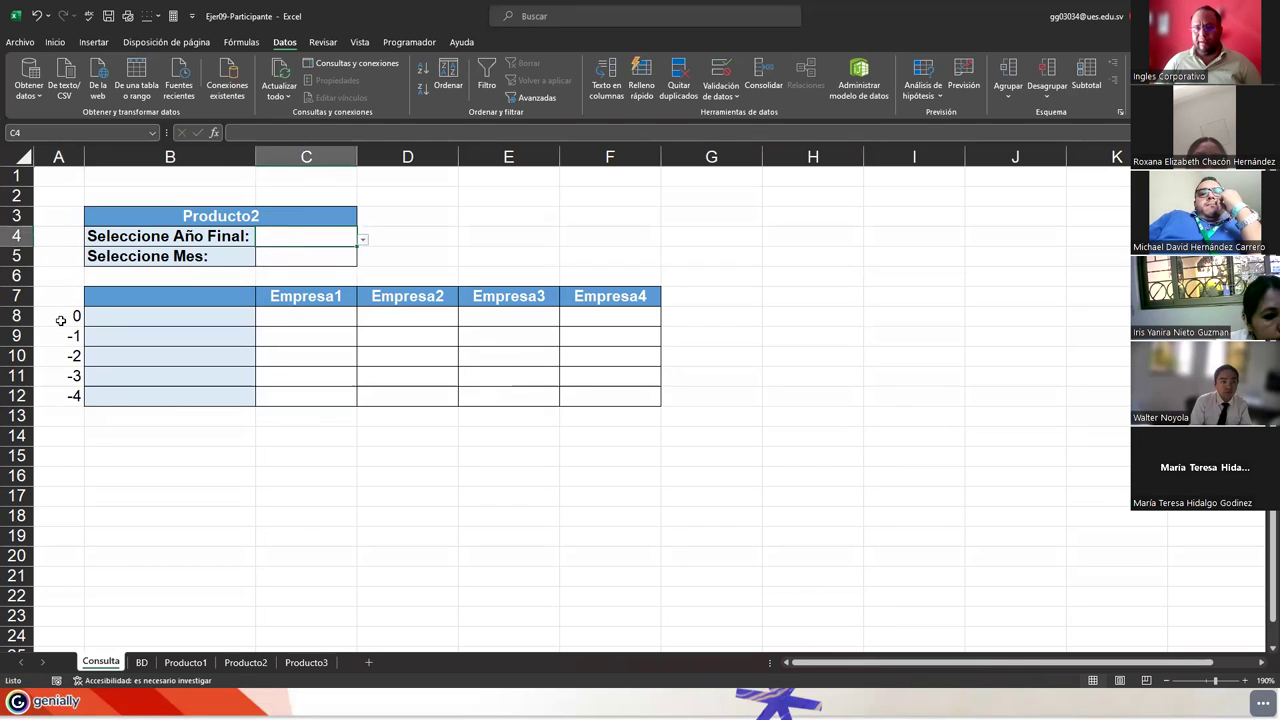
Step: Reconfirm the A8 to A10 offset formulas and commit A9 as =SI.ERROR(A8-1;0)
double_click(60, 320)
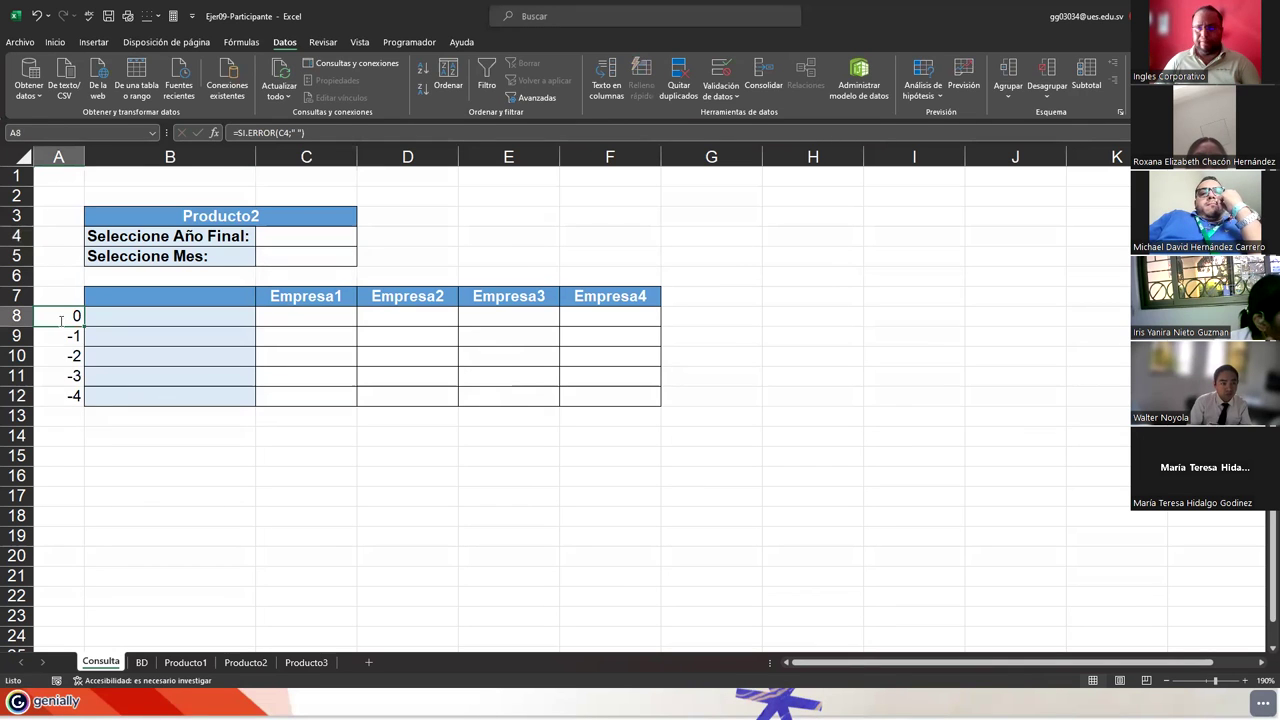
left_click(155, 317)
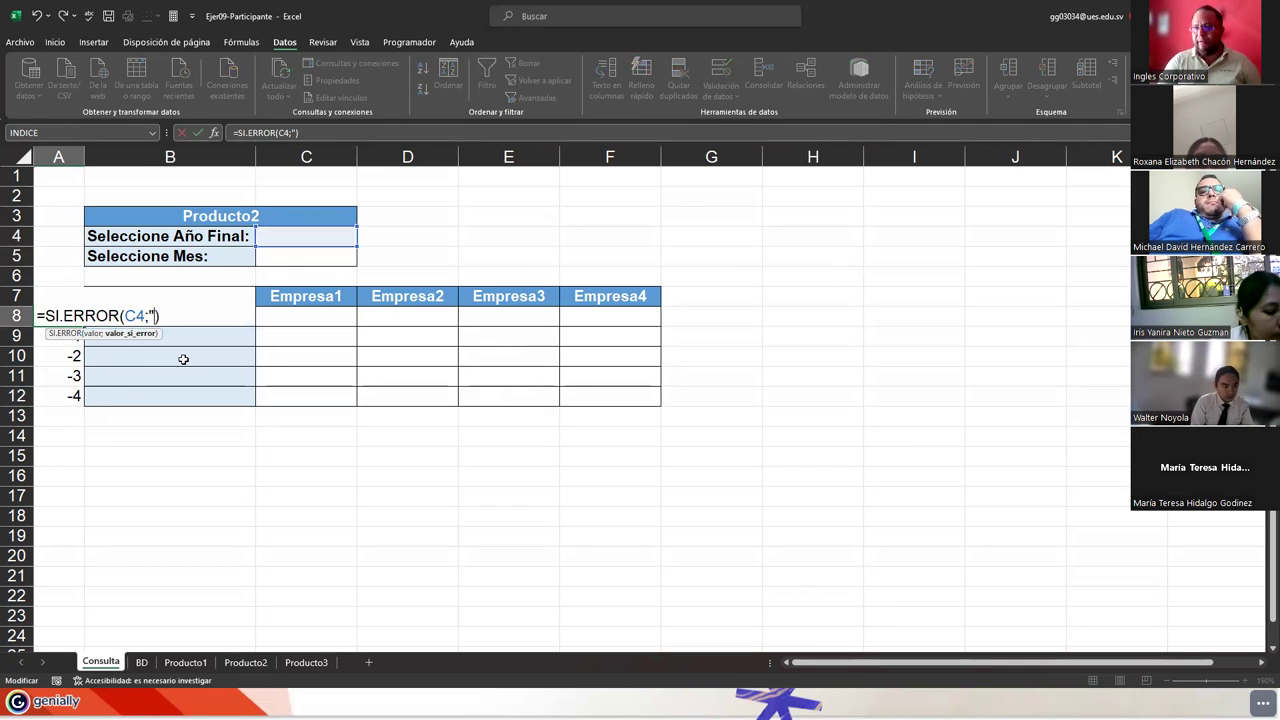
type("0")
key("Return")
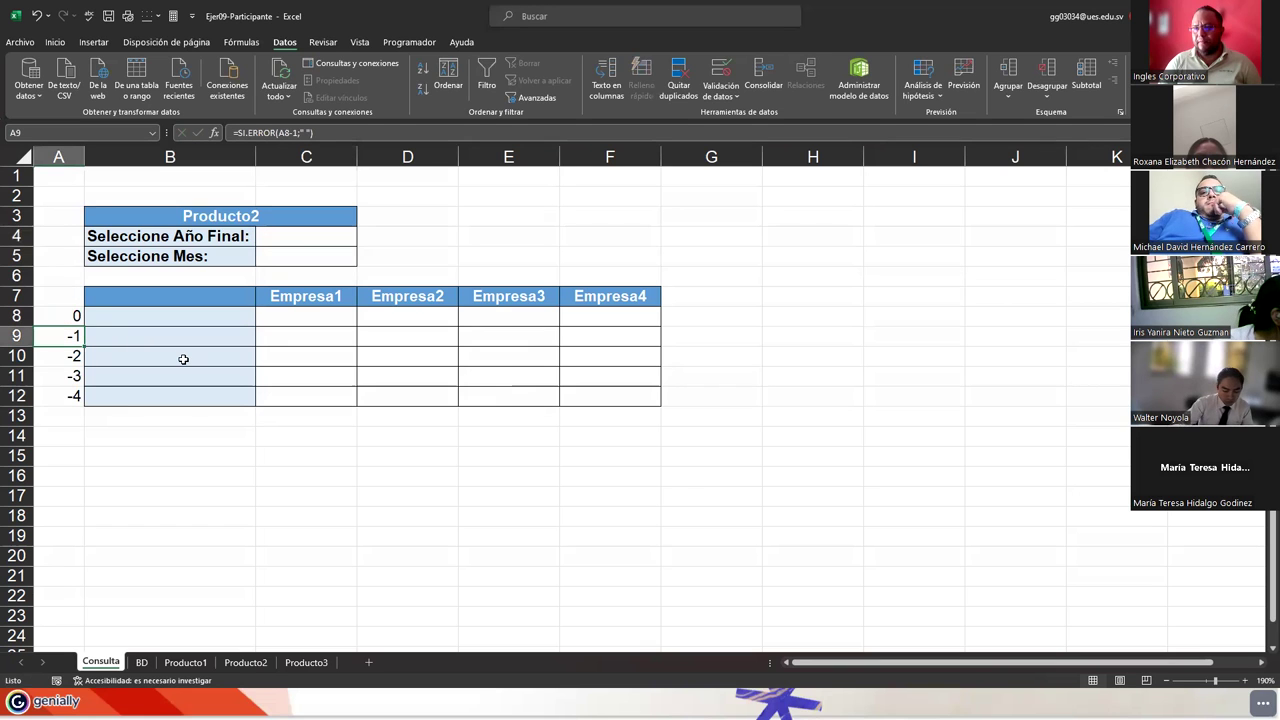
key("F2")
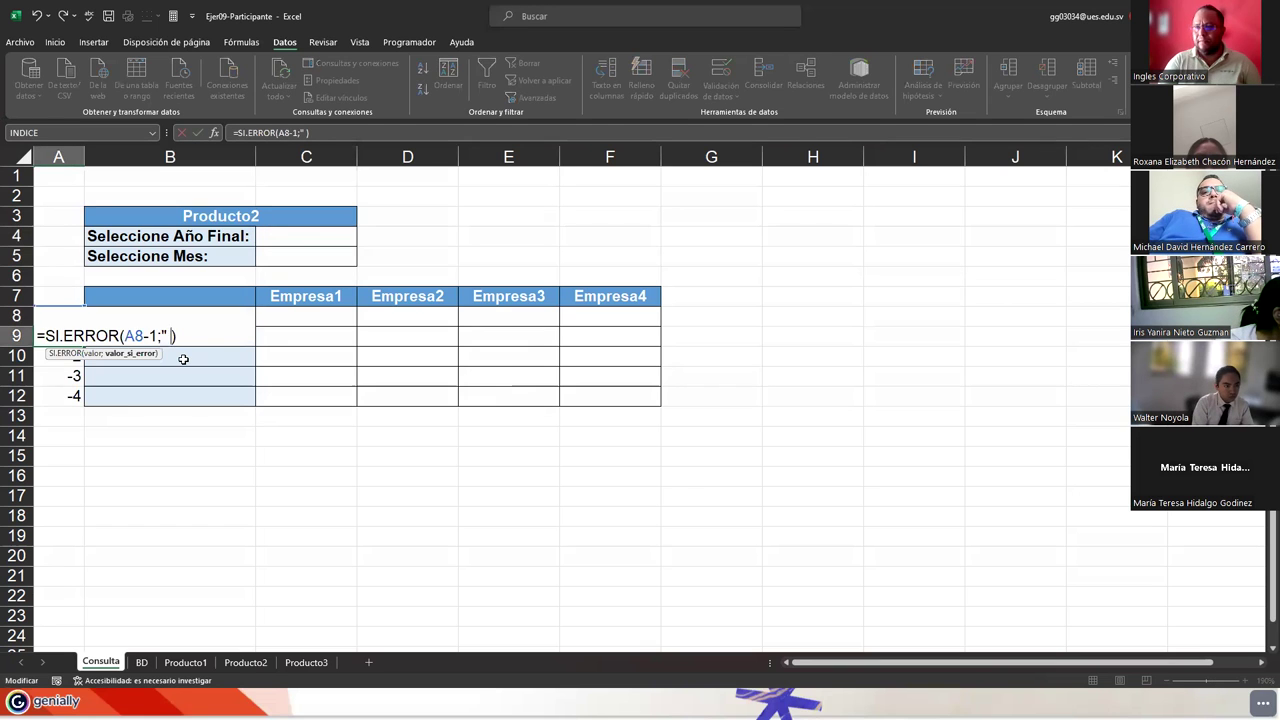
type("0")
key("Return")
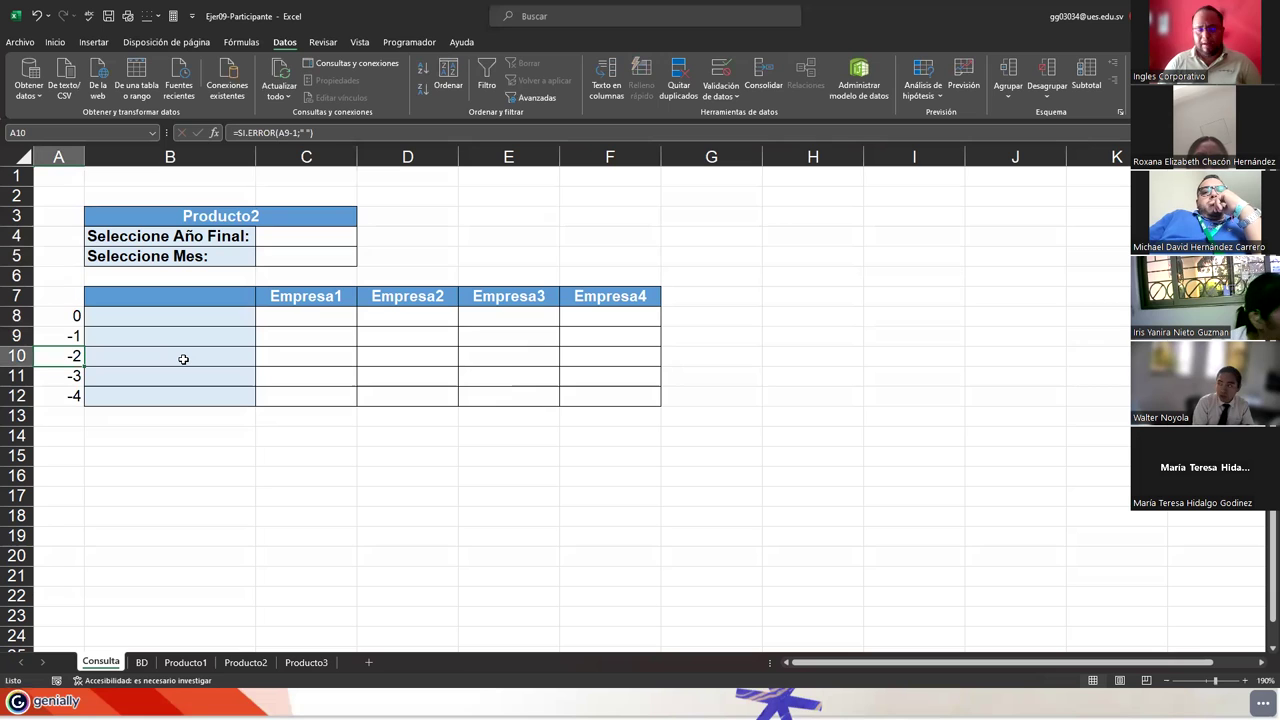
key("F2")
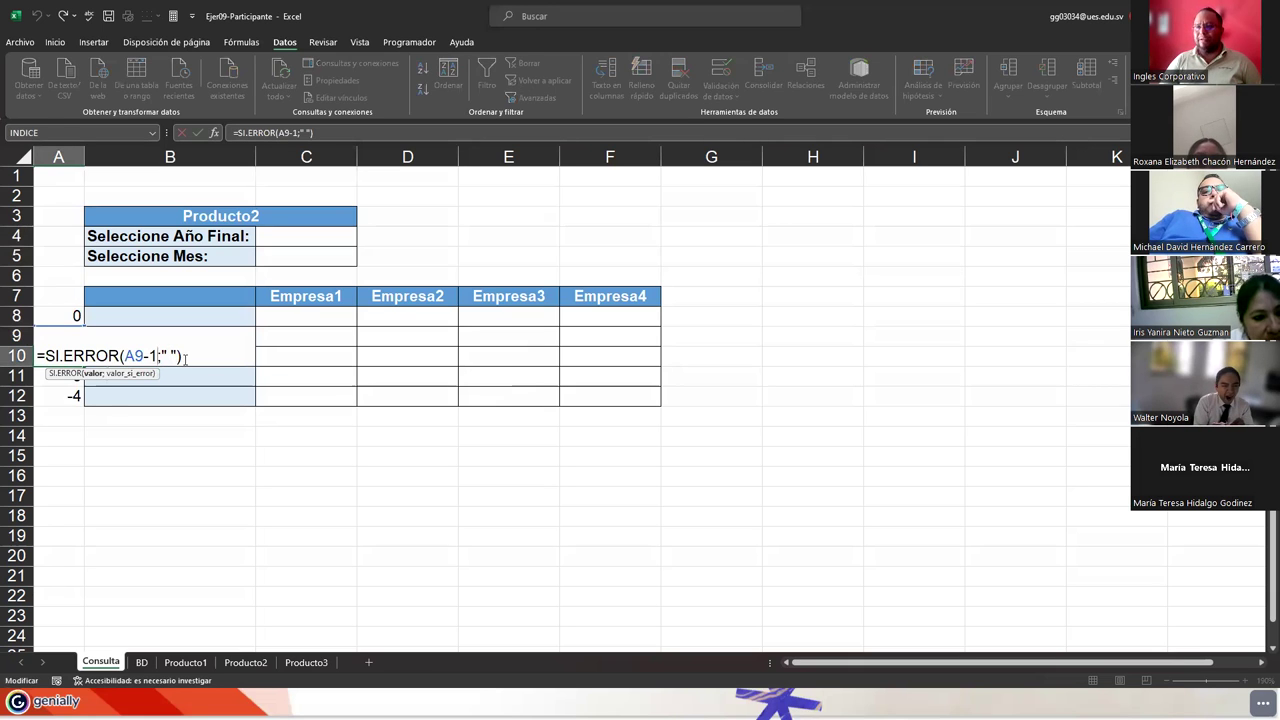
type(")")
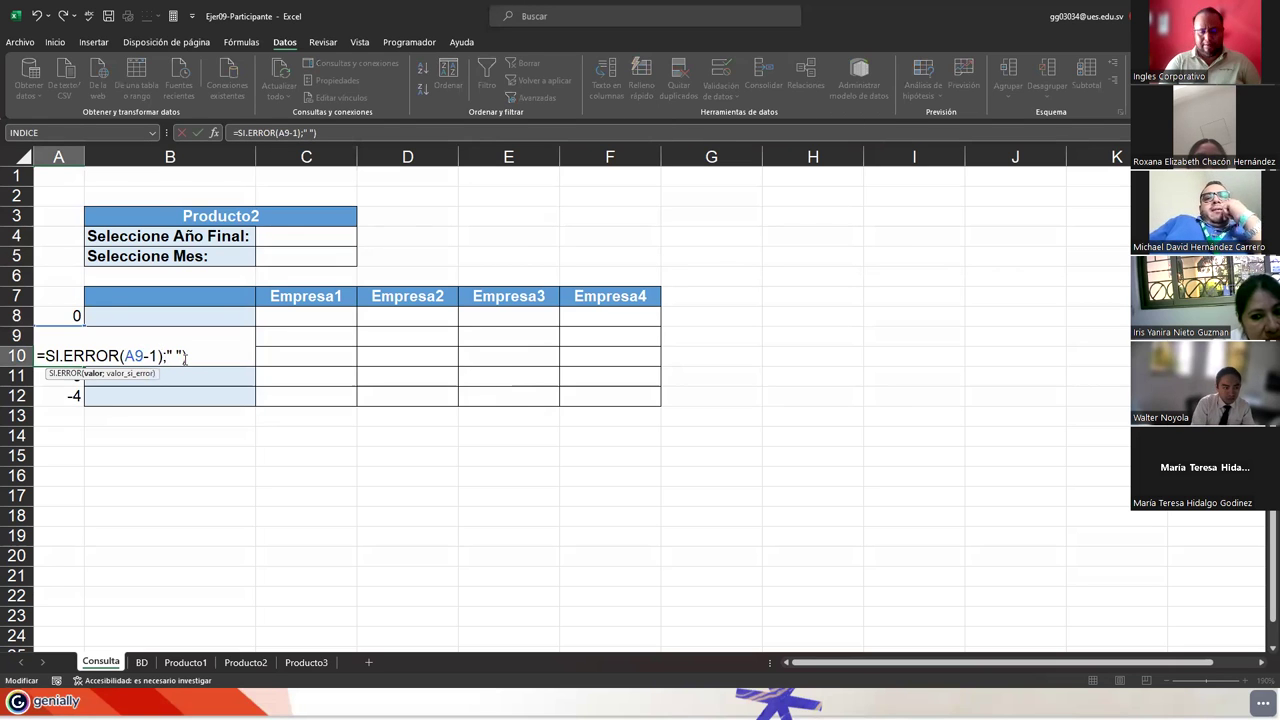
key("BackSpace")
key("Return")
key("Up")
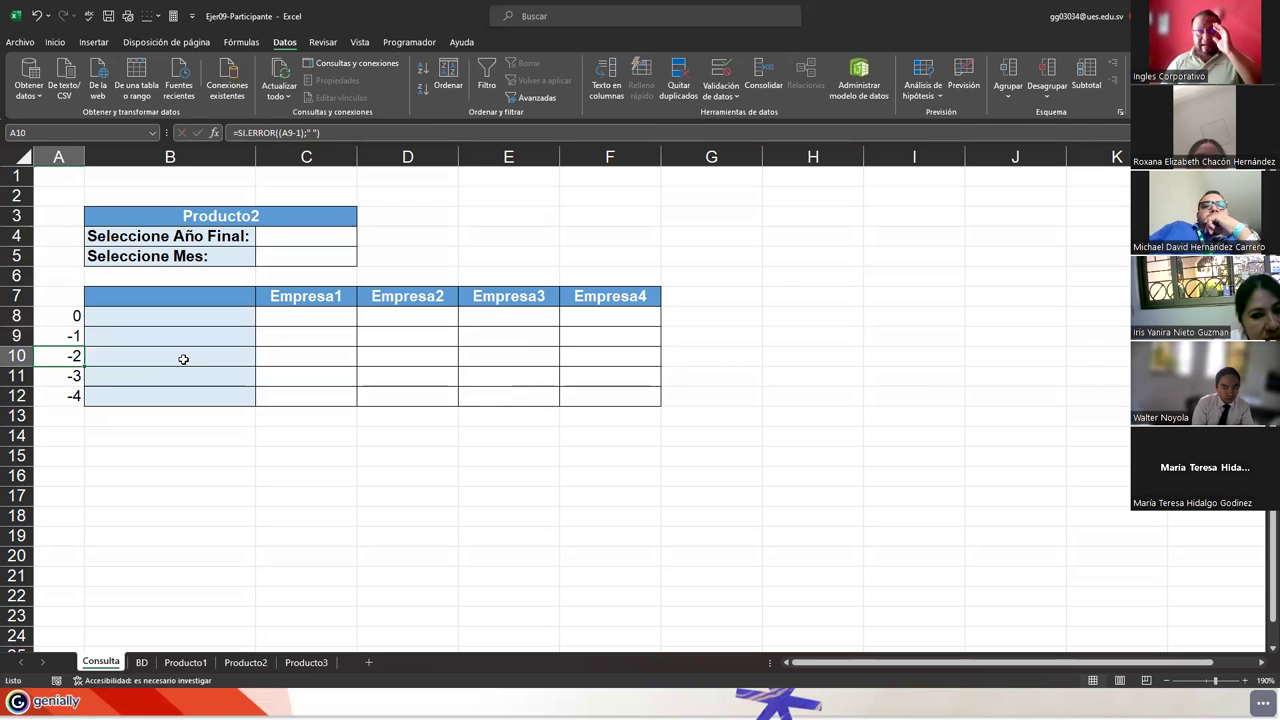
key("Up")
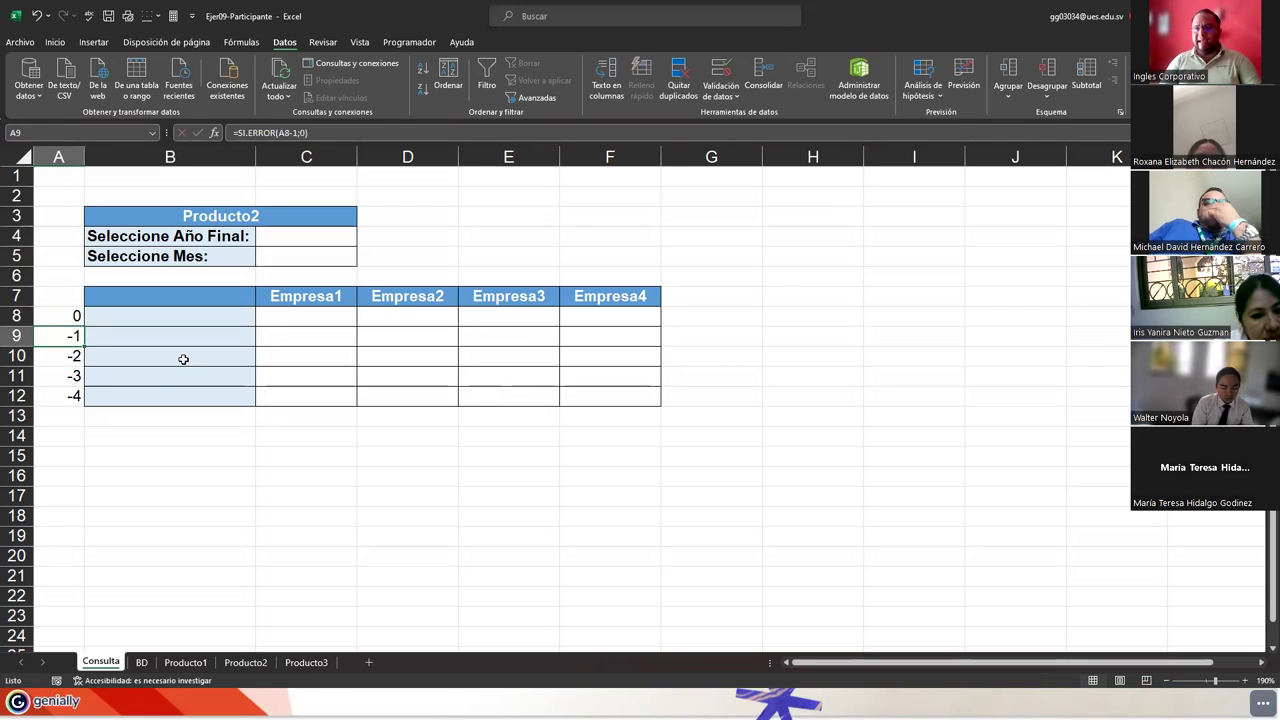
key("F2")
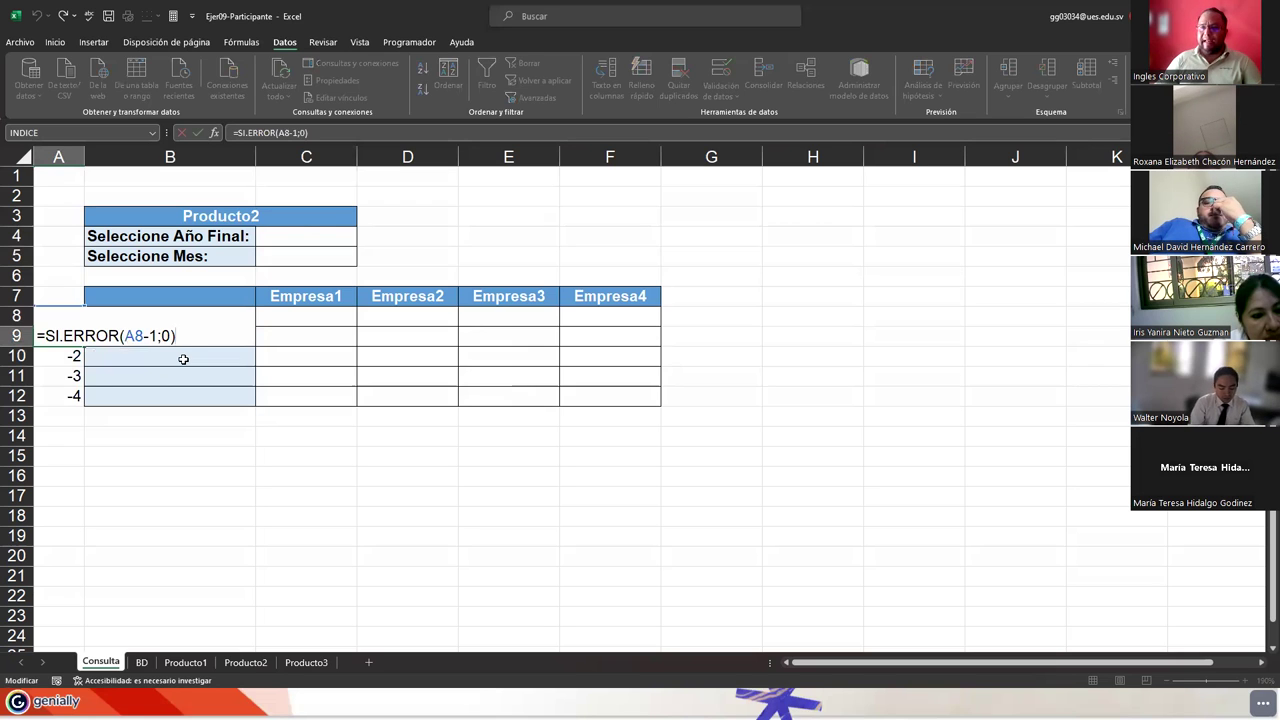
left_click(302, 231)
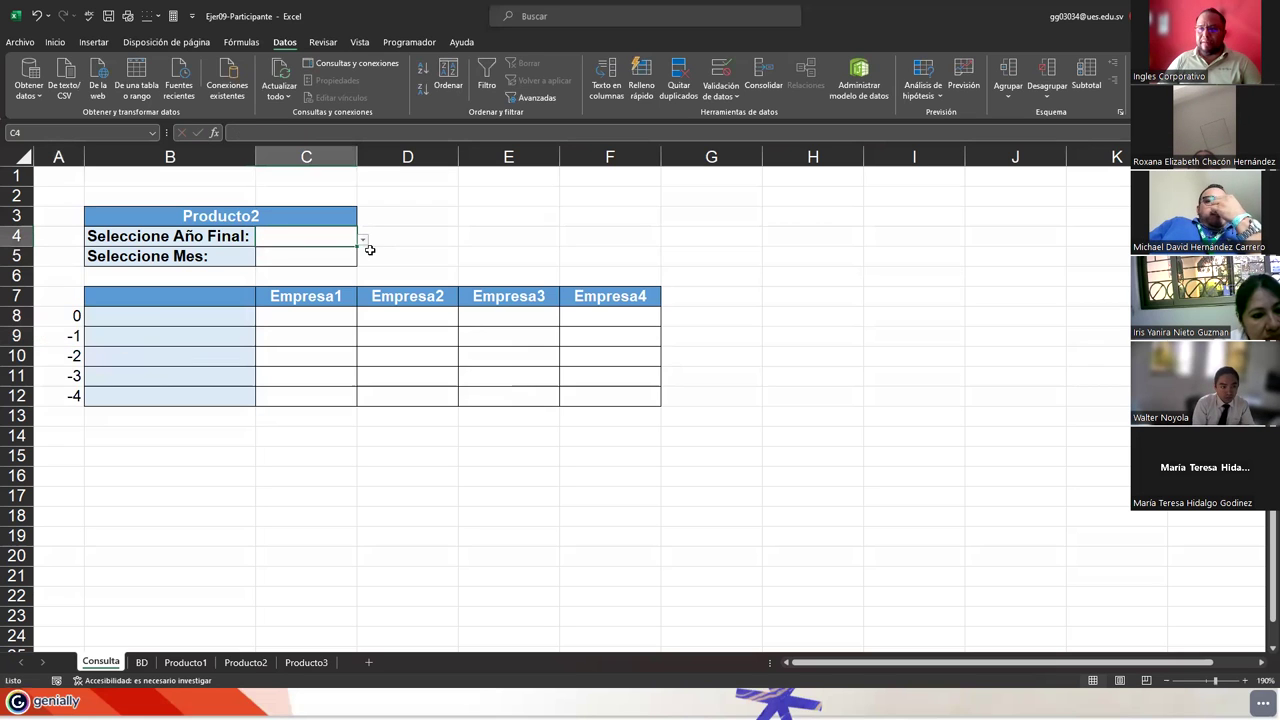
Step: Check each offset formula from A8 to A12, which show 0 down to -4
left_click(66, 316)
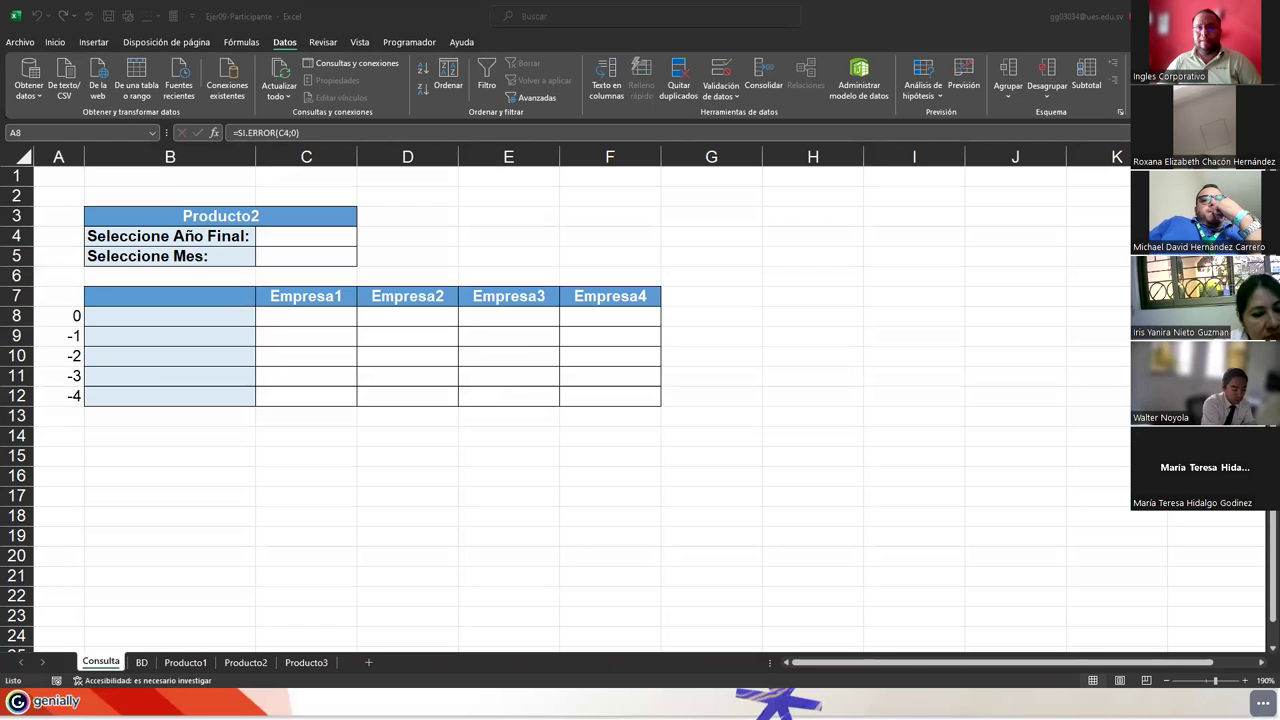
left_click(56, 322)
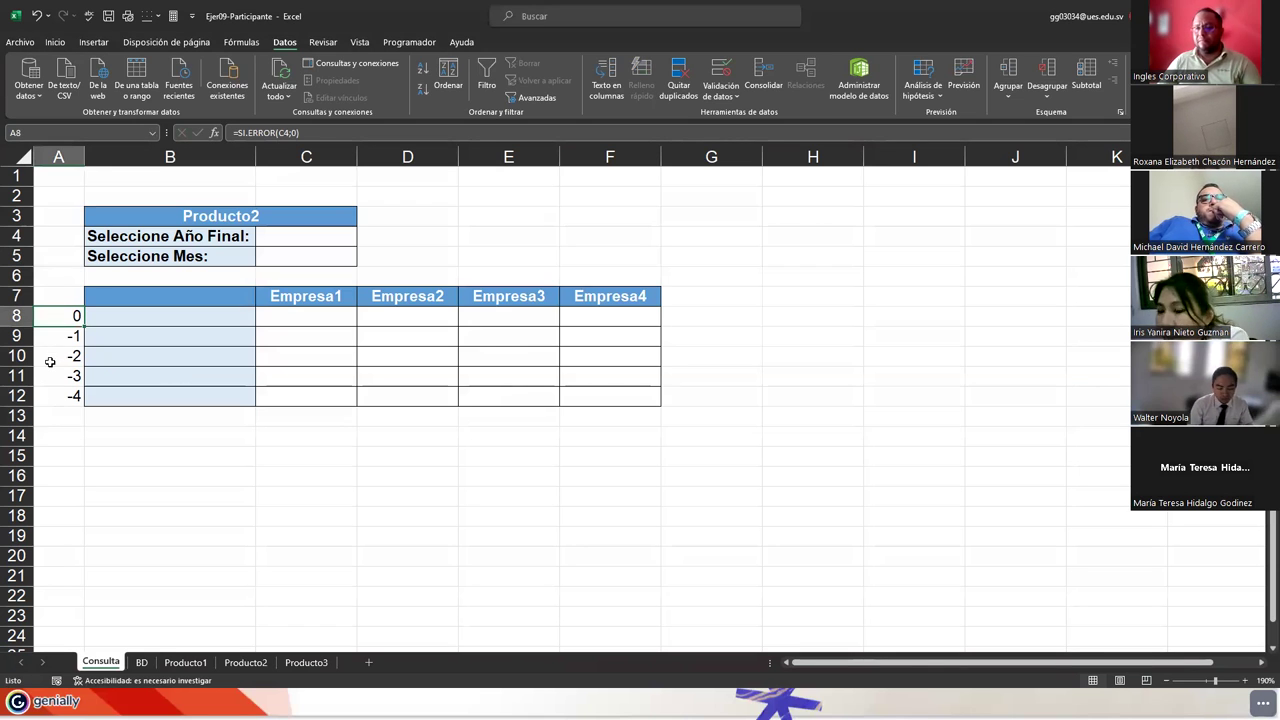
left_click(45, 341)
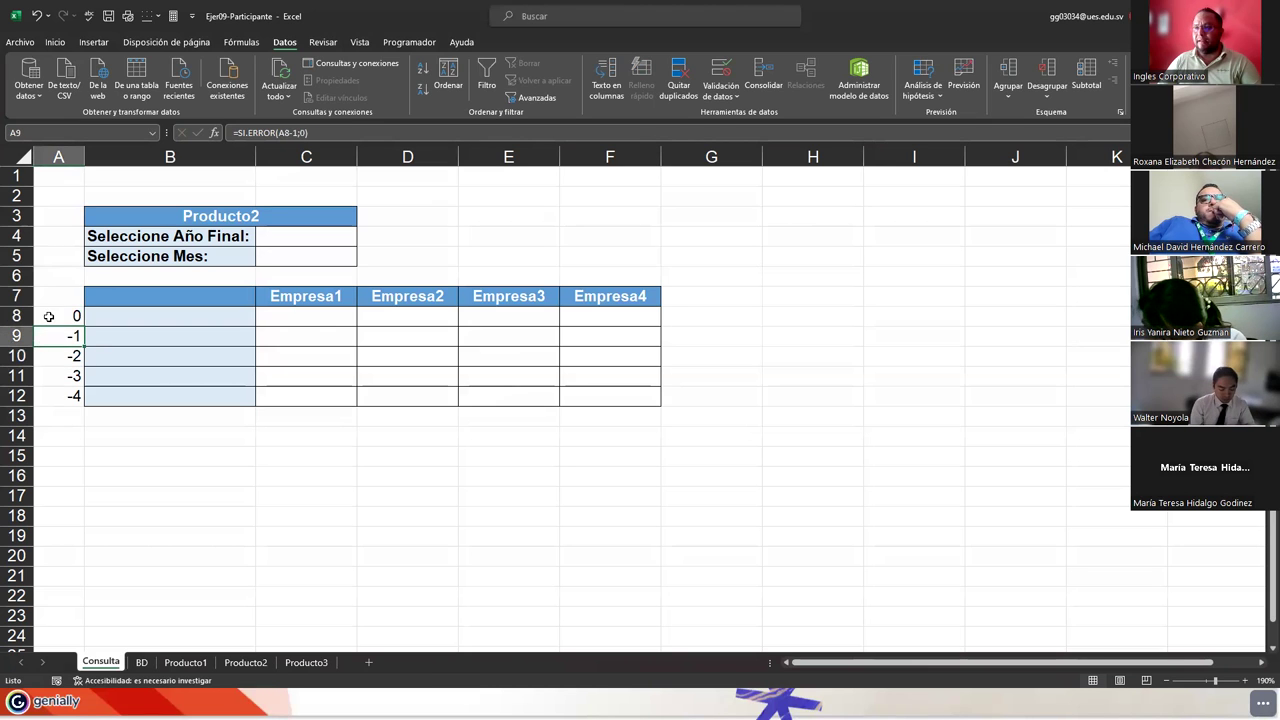
left_click(46, 319)
left_click(46, 340)
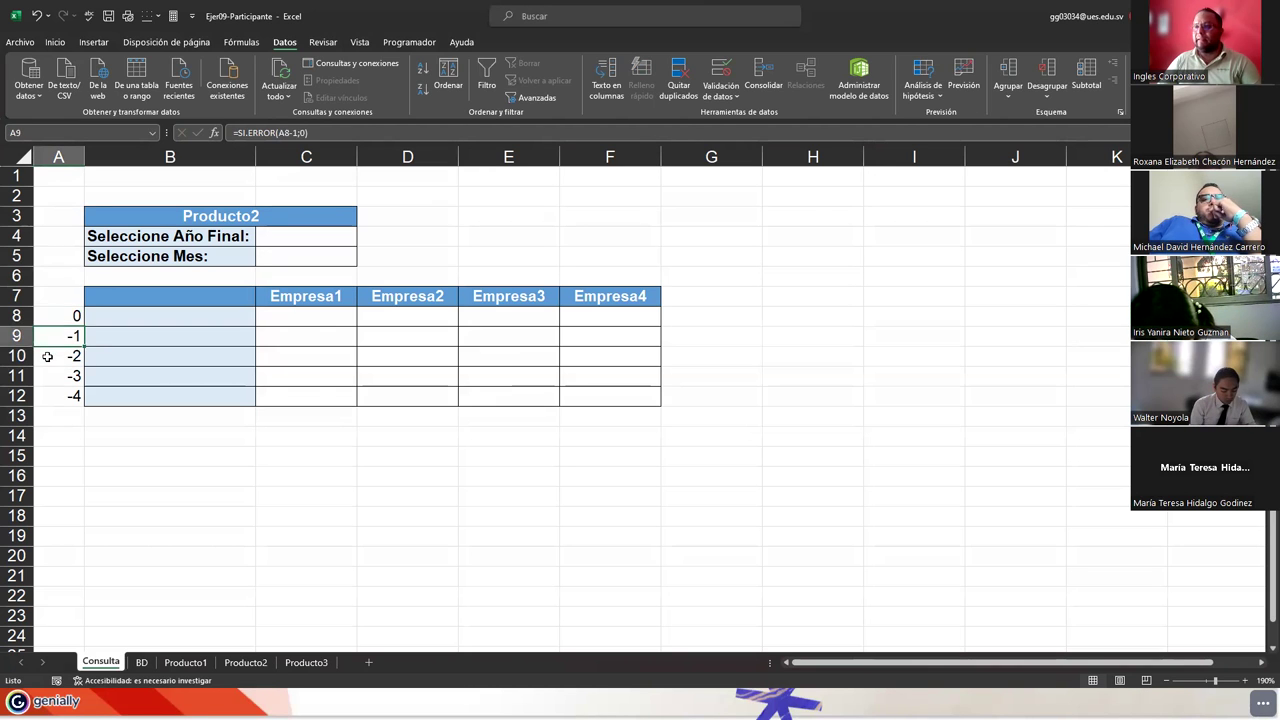
left_click(47, 356)
left_click(46, 376)
left_click(46, 396)
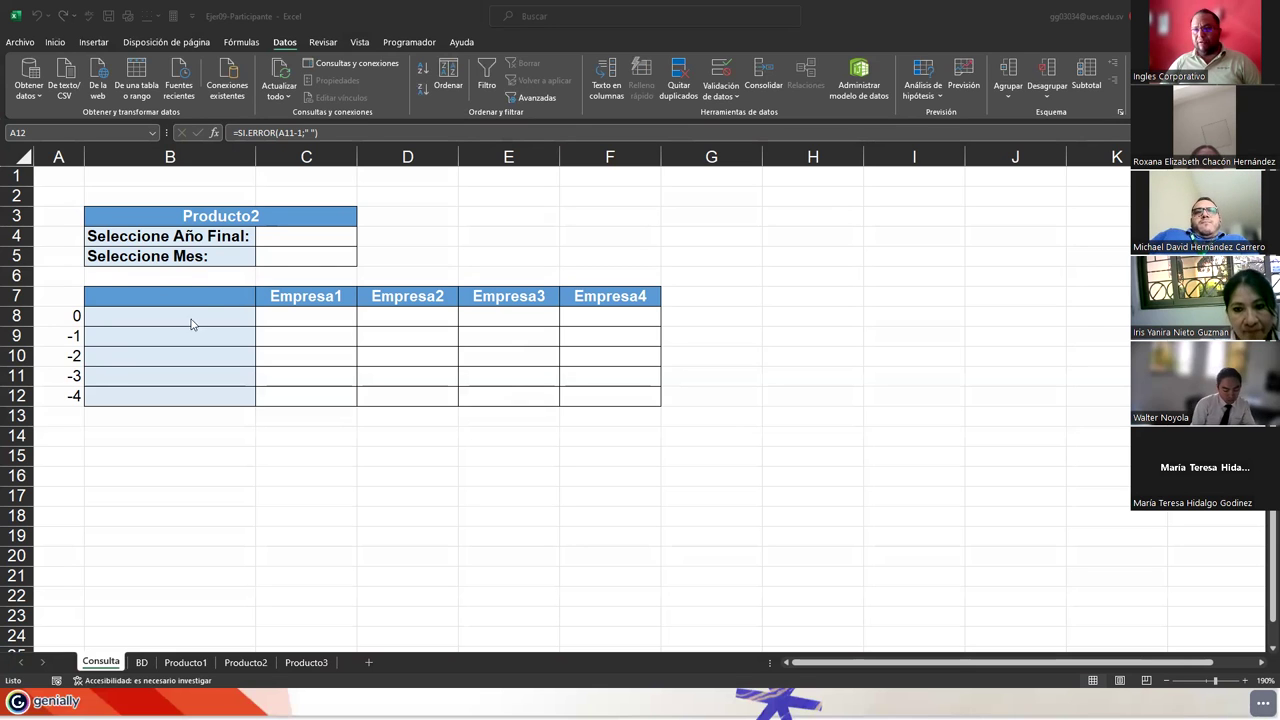
Step: Choose 2010 in C4's year dropdown and Mayo in C5's month dropdown
left_click(306, 237)
left_click(362, 241)
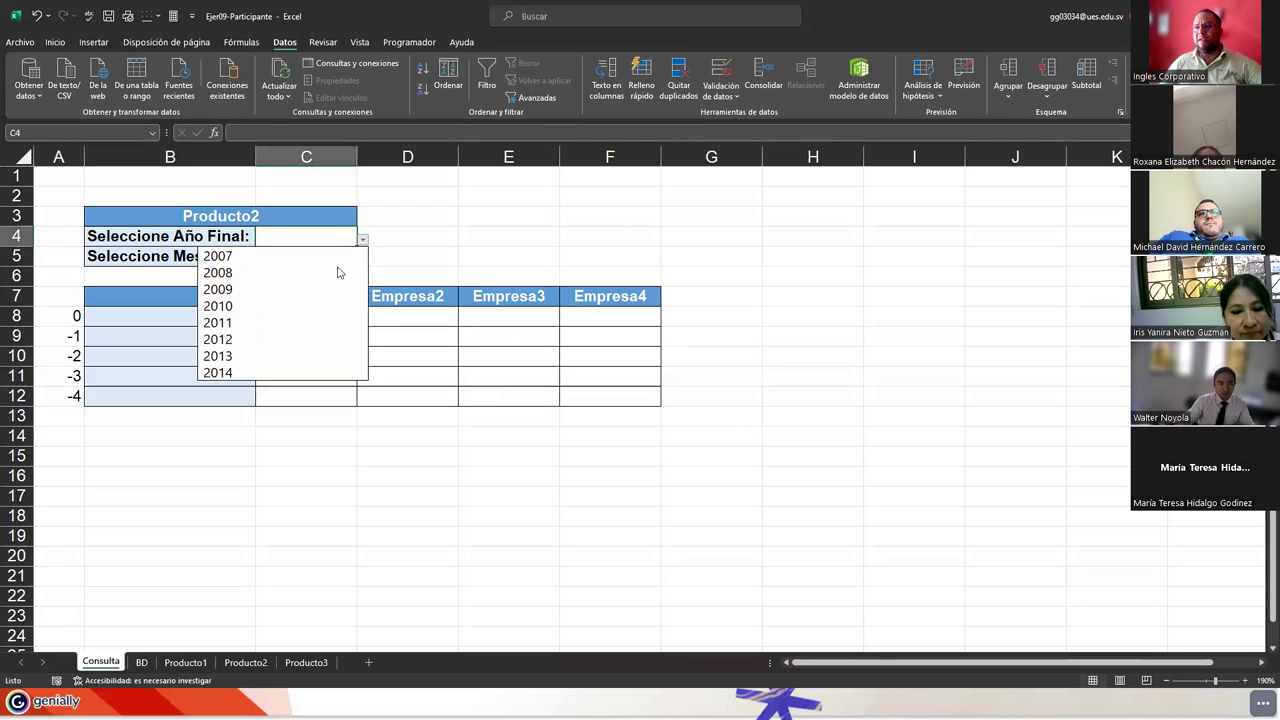
left_click(295, 308)
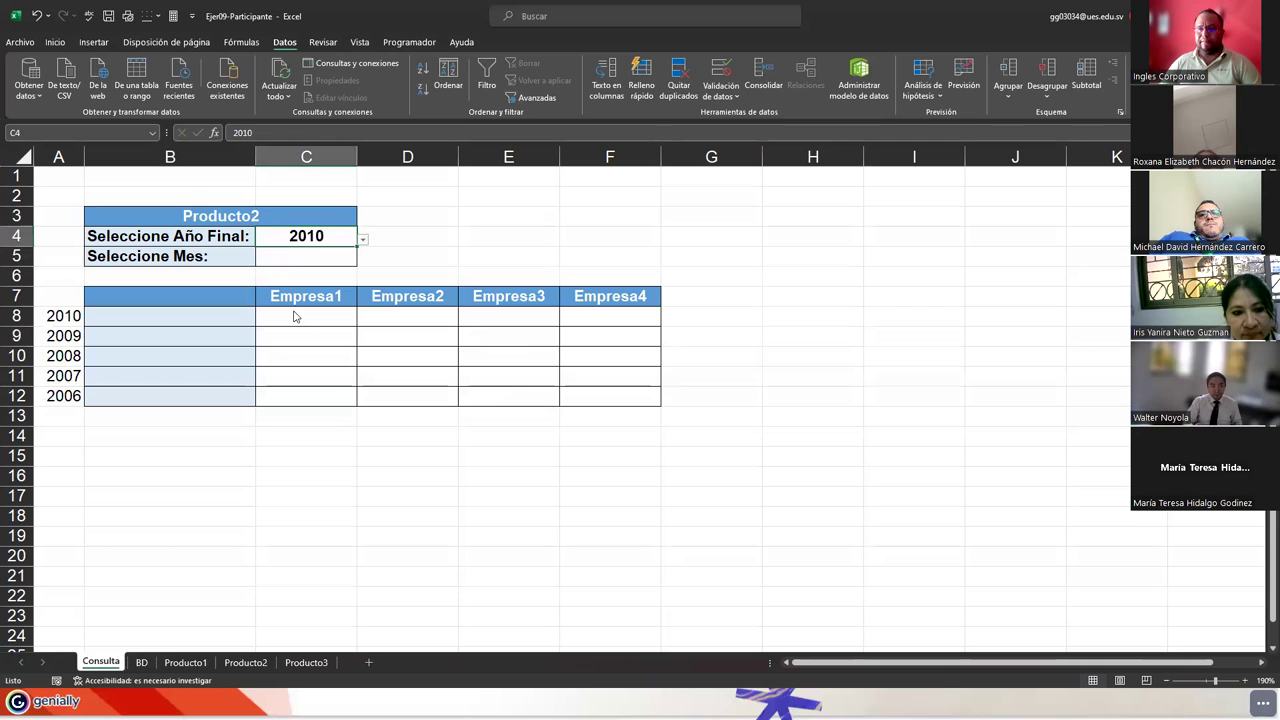
left_click(342, 263)
left_click(365, 262)
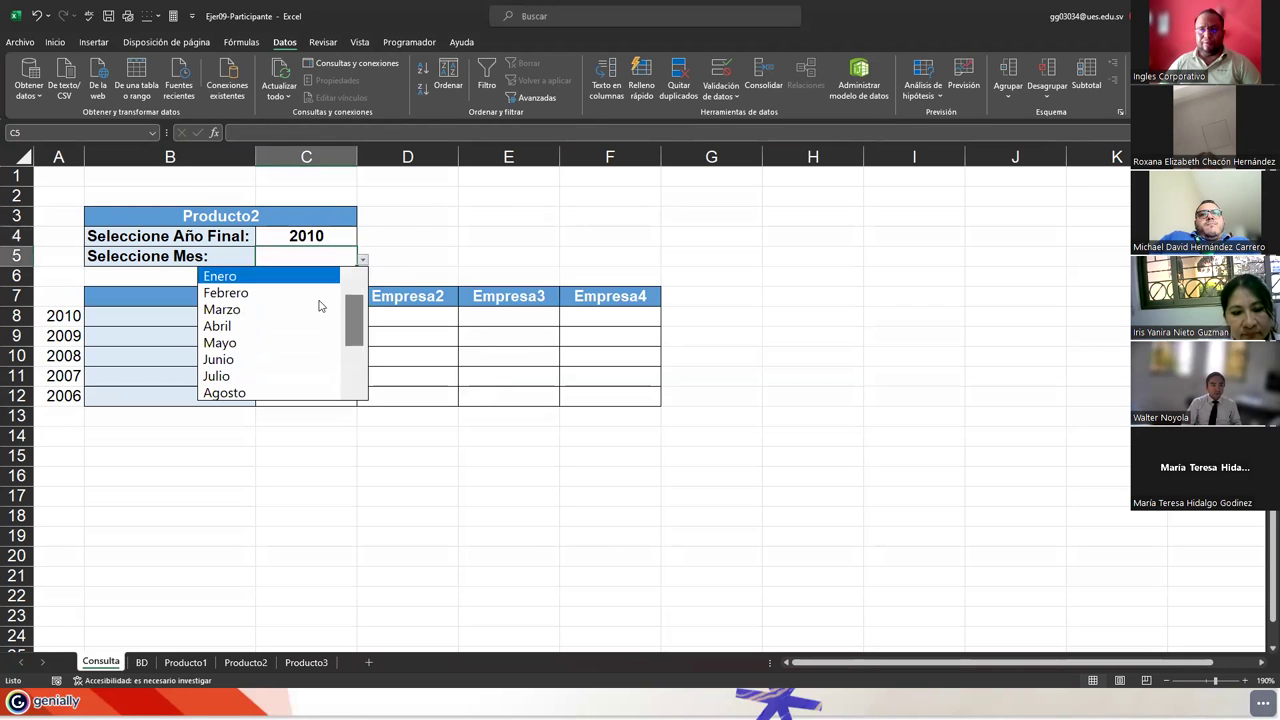
left_click(245, 343)
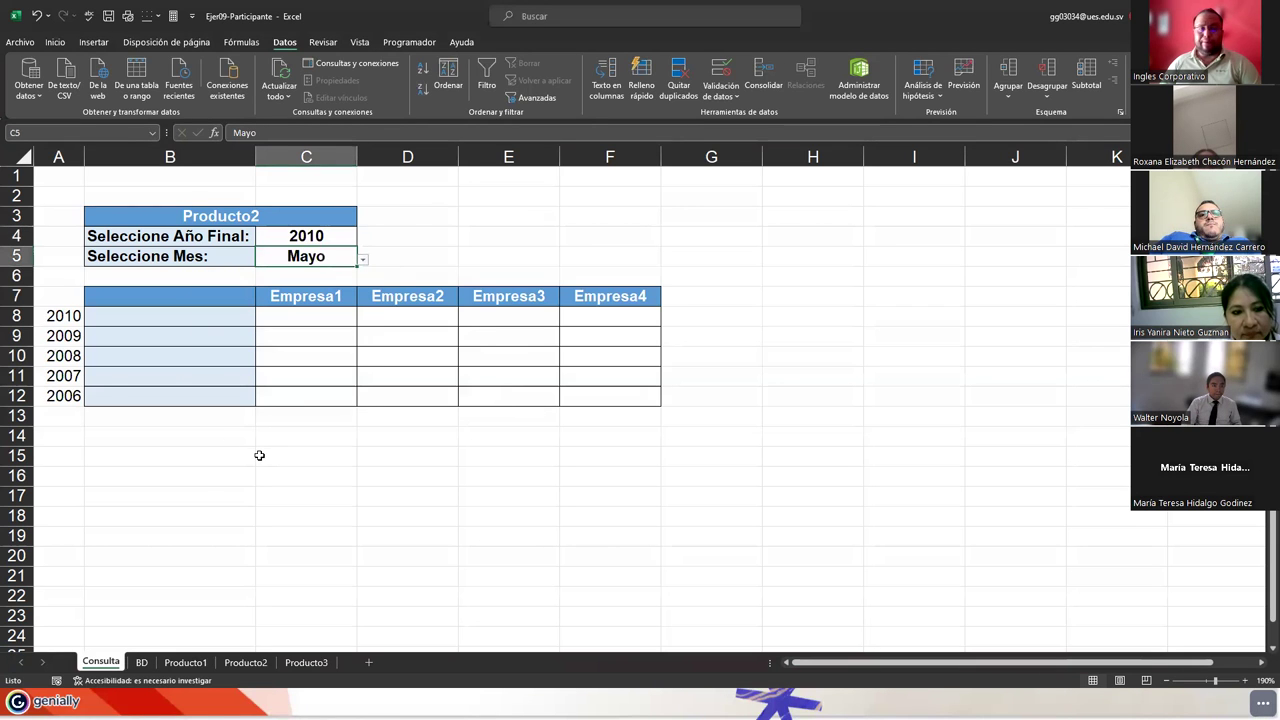
left_click(150, 320)
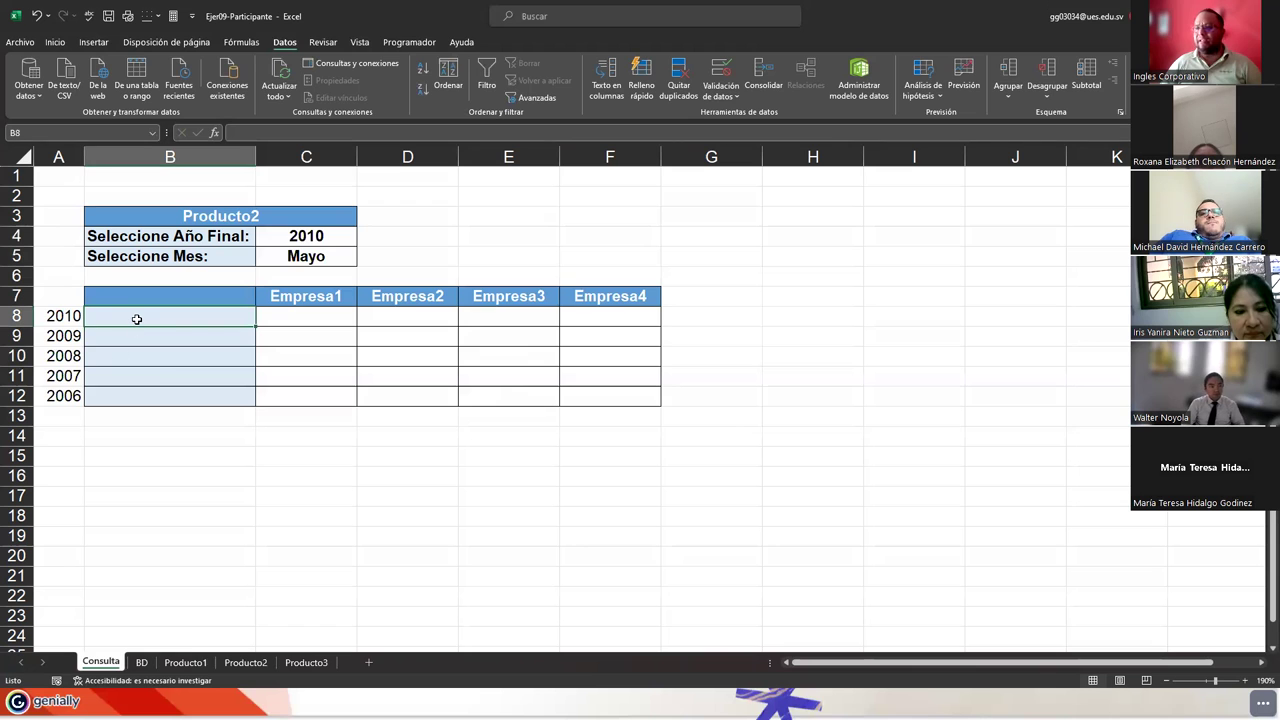
Step: Start B8 as =CONCATENAR(IZQUIERDA($C$5;3);"_"; for the month prefix
type("=CONCA")
key("Down")
key("Tab")
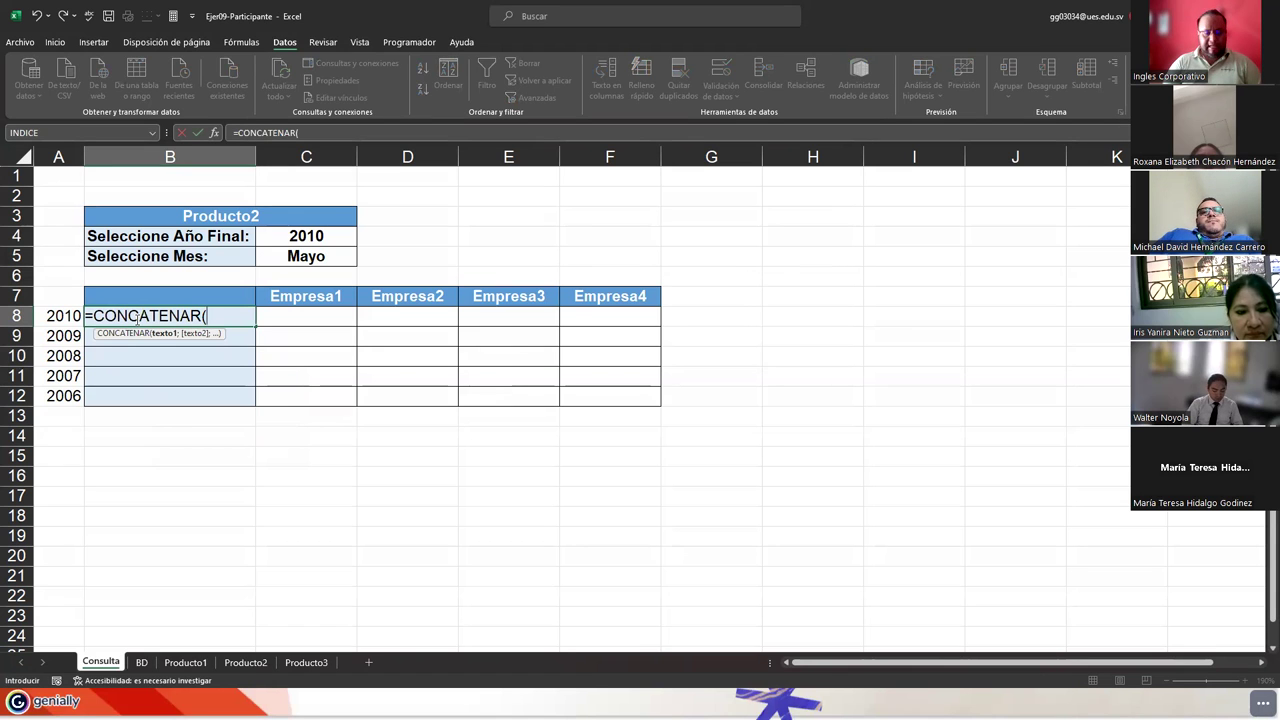
type("izqui")
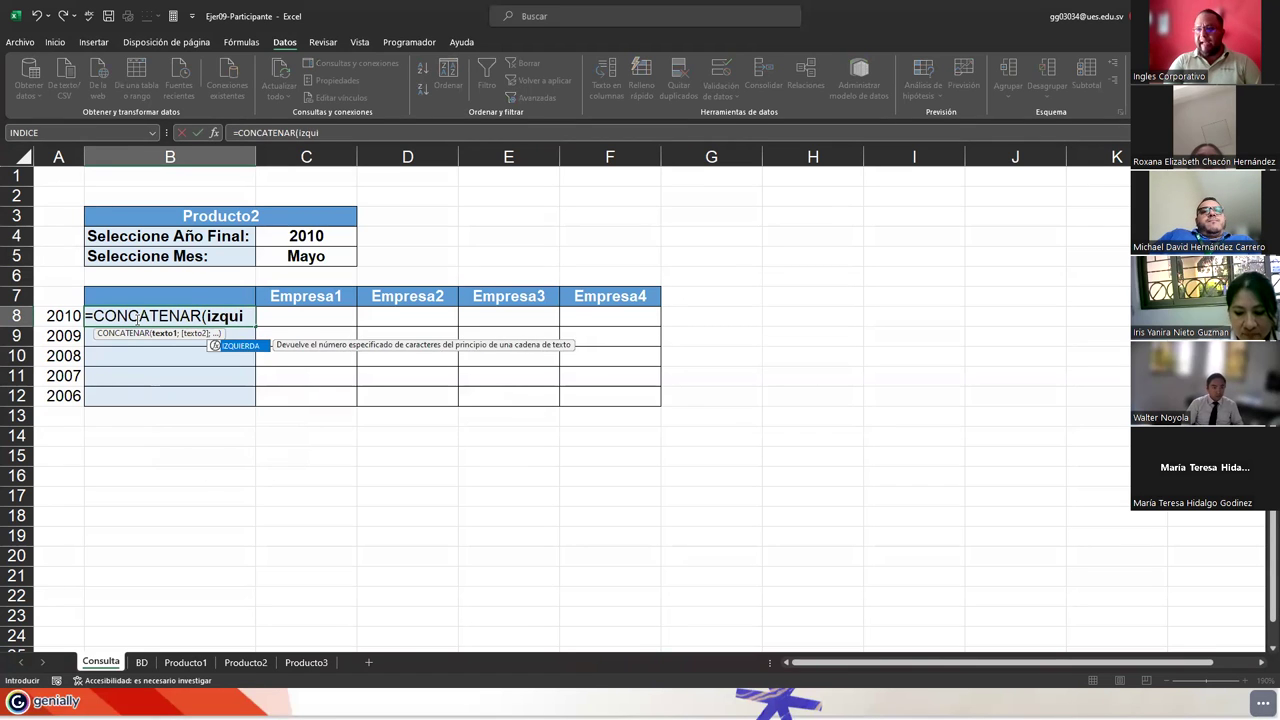
key("Tab")
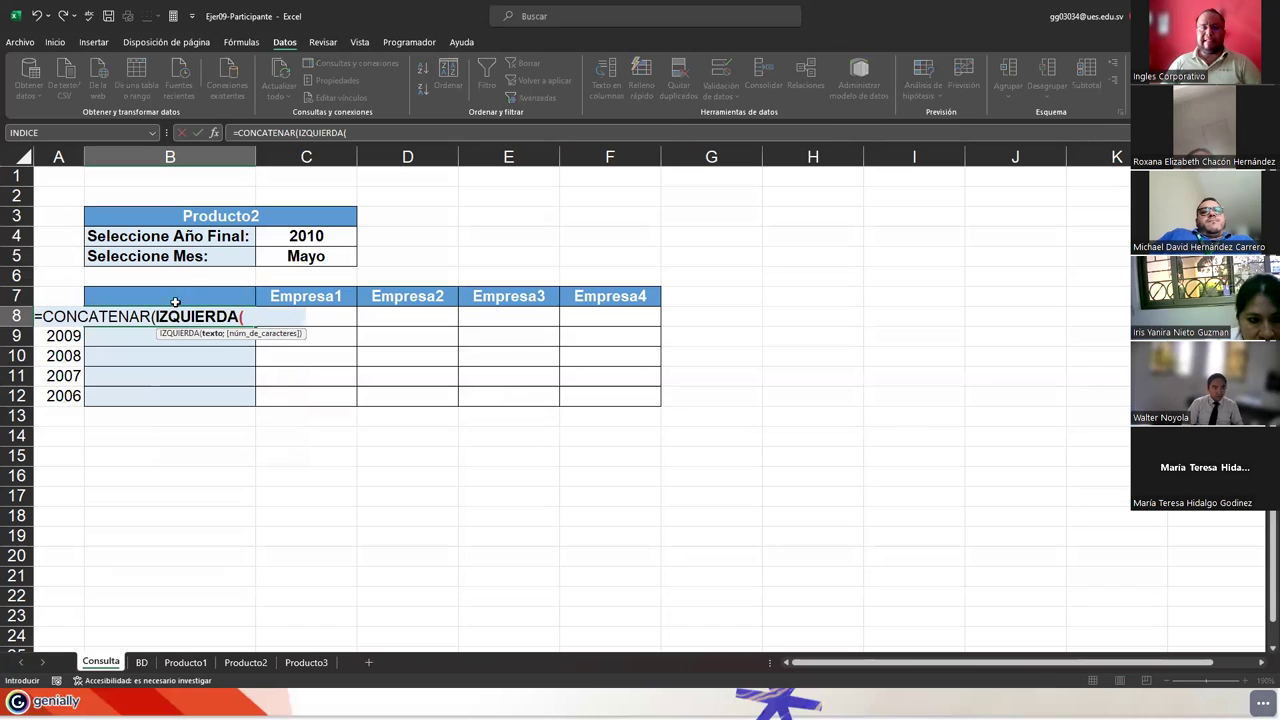
left_click(289, 256)
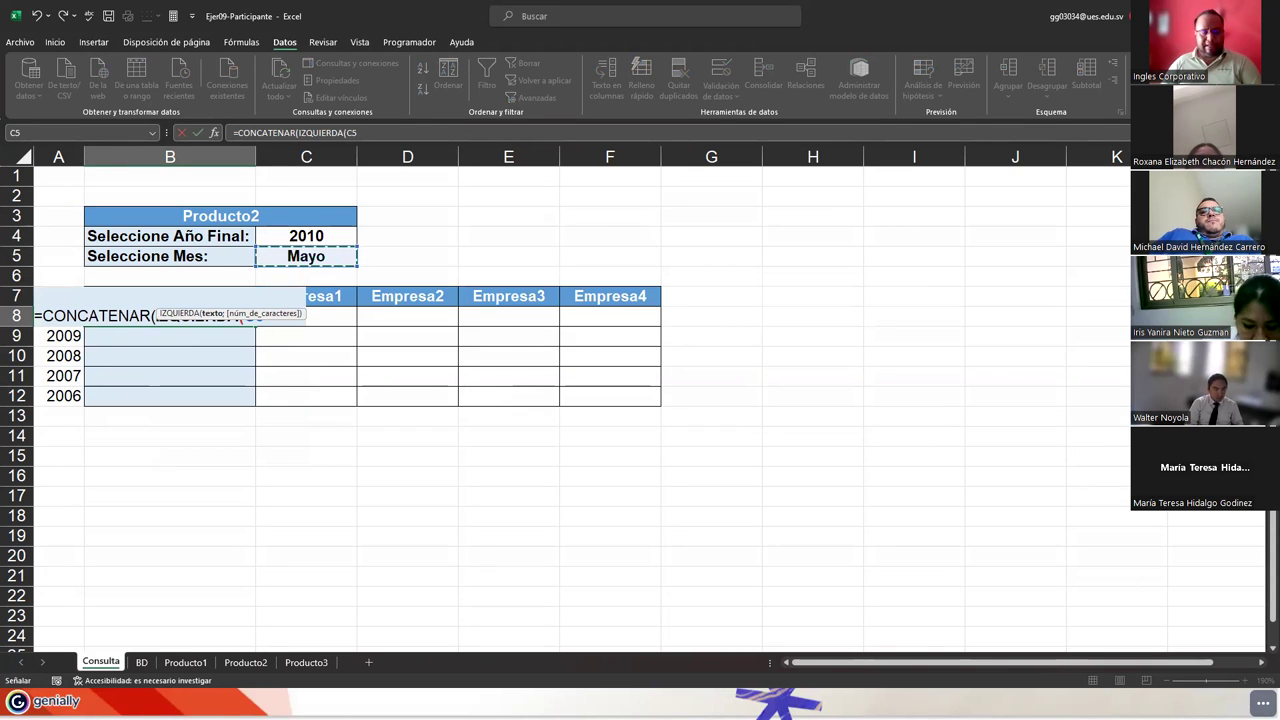
key("F4")
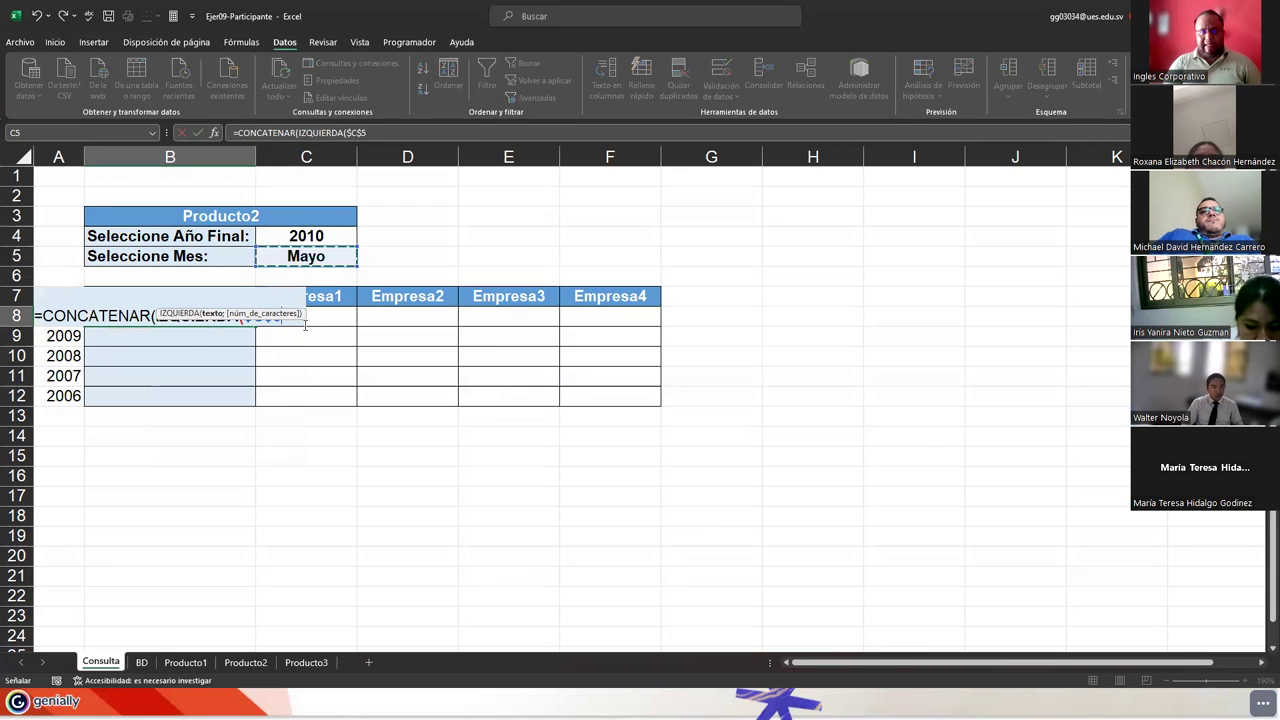
type(";3")
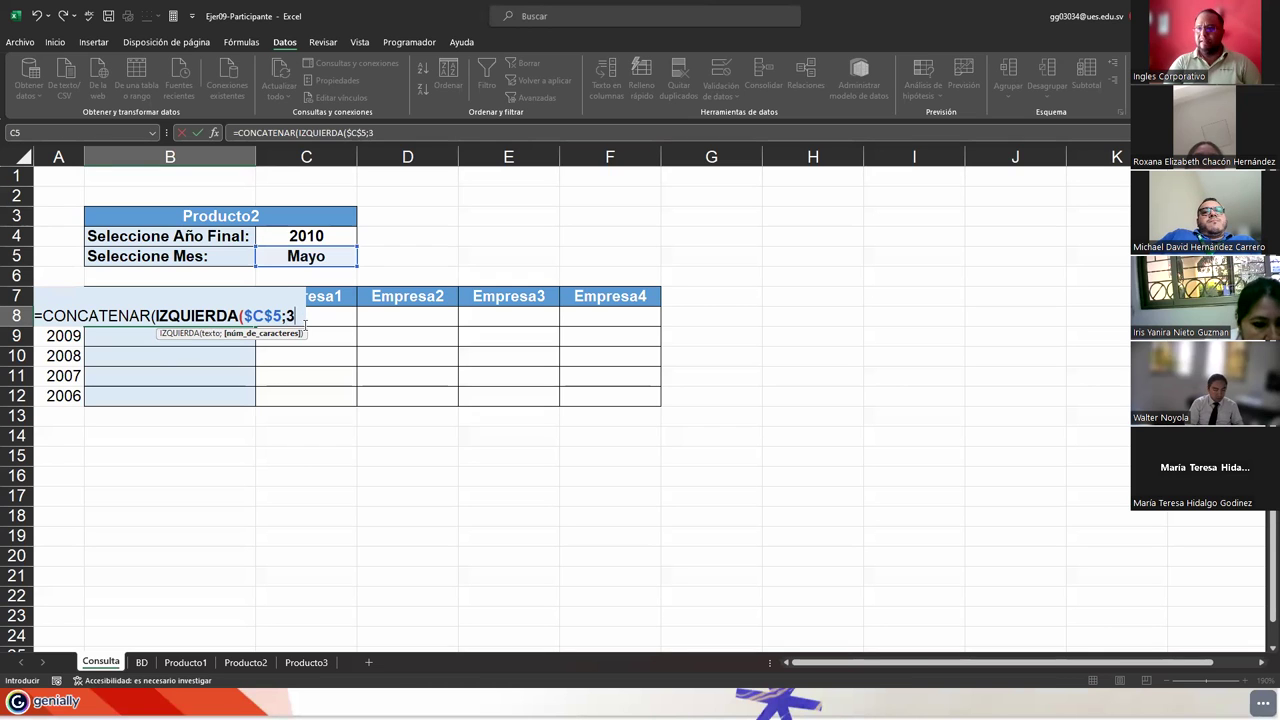
type(")")
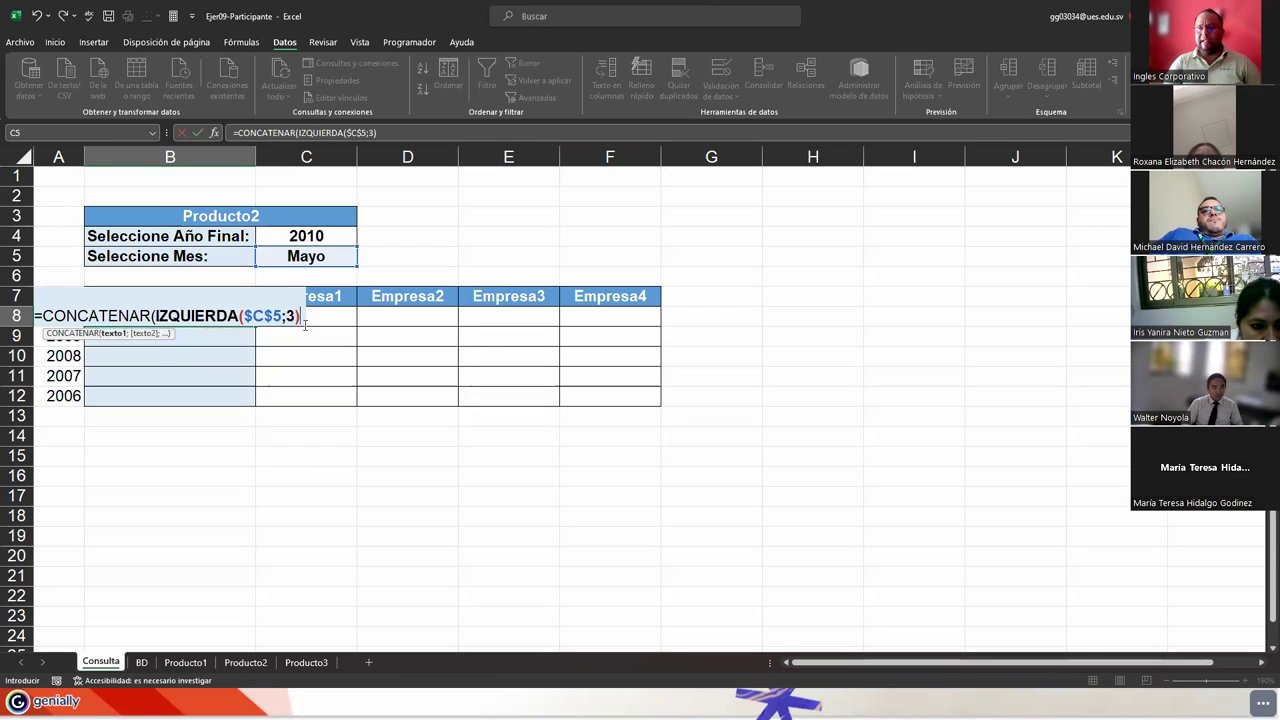
type(";")
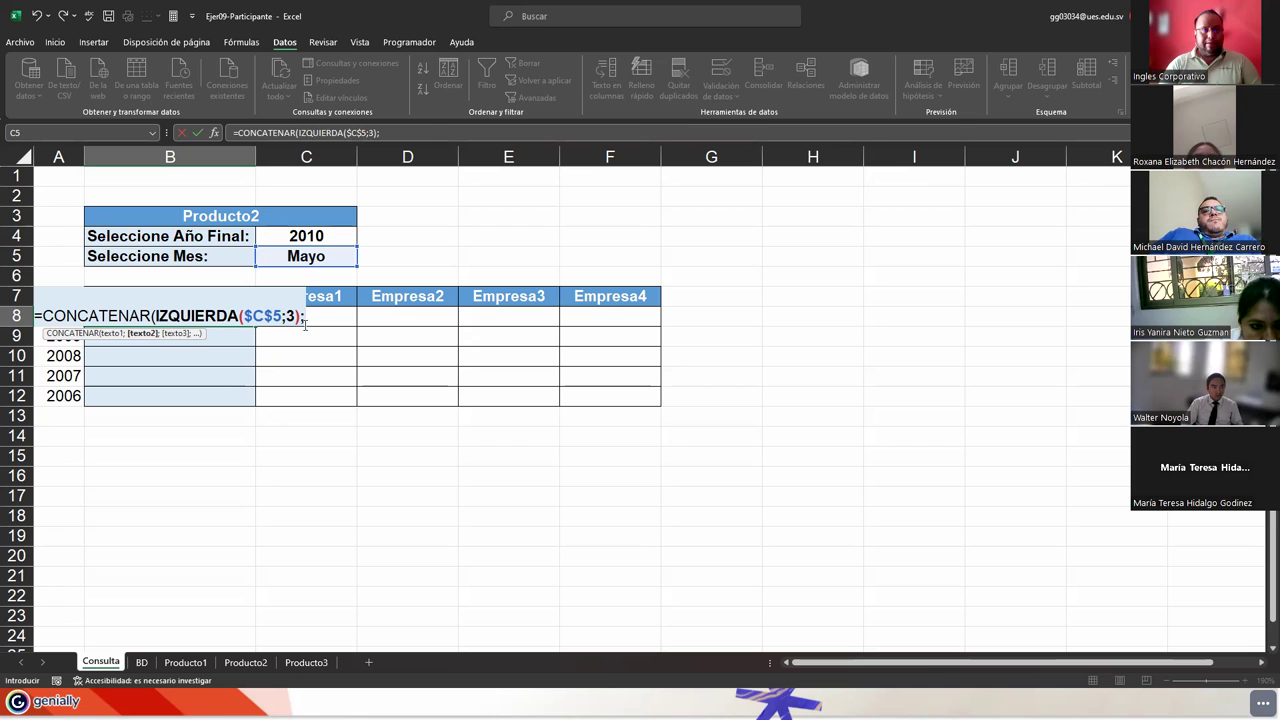
type("\"")
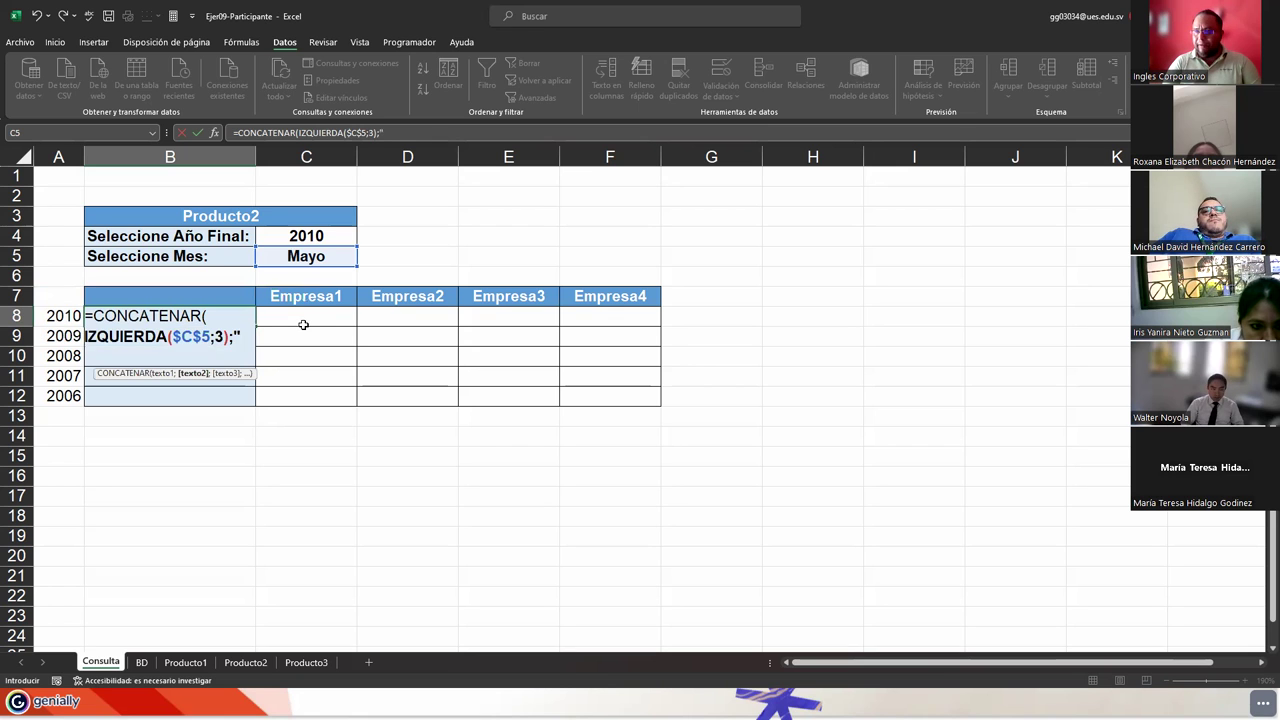
type("_\"")
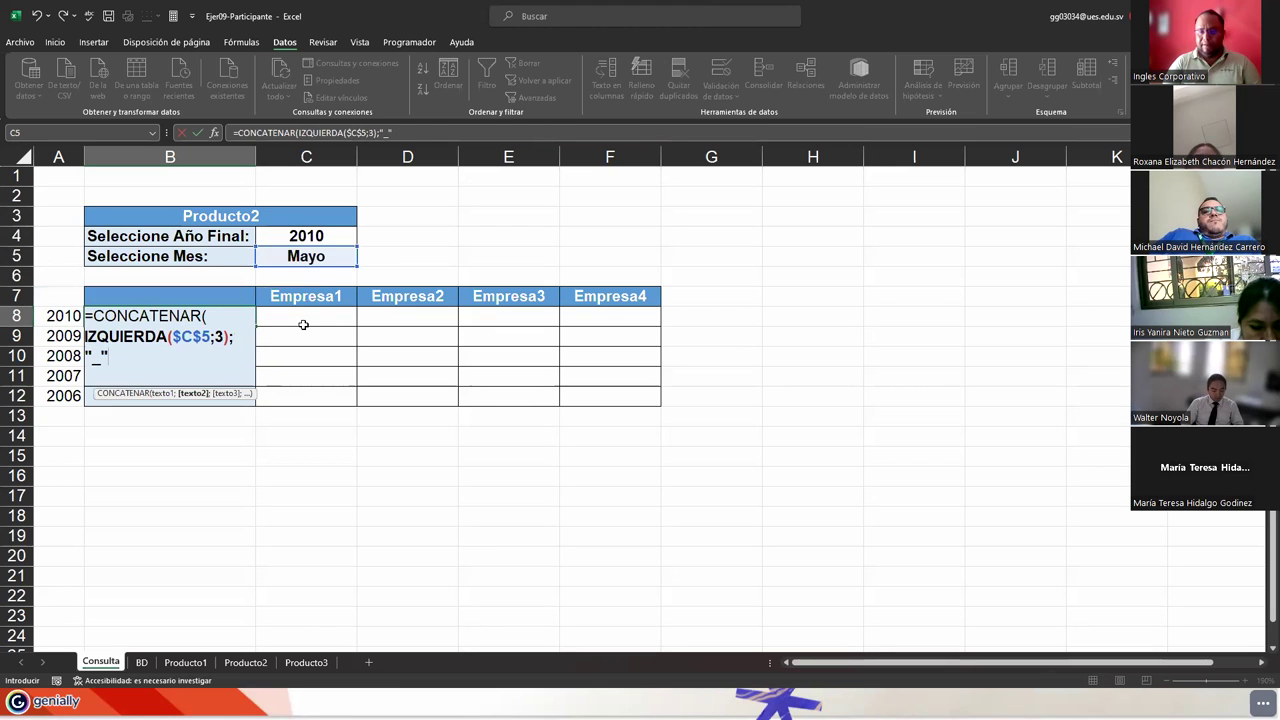
type(";")
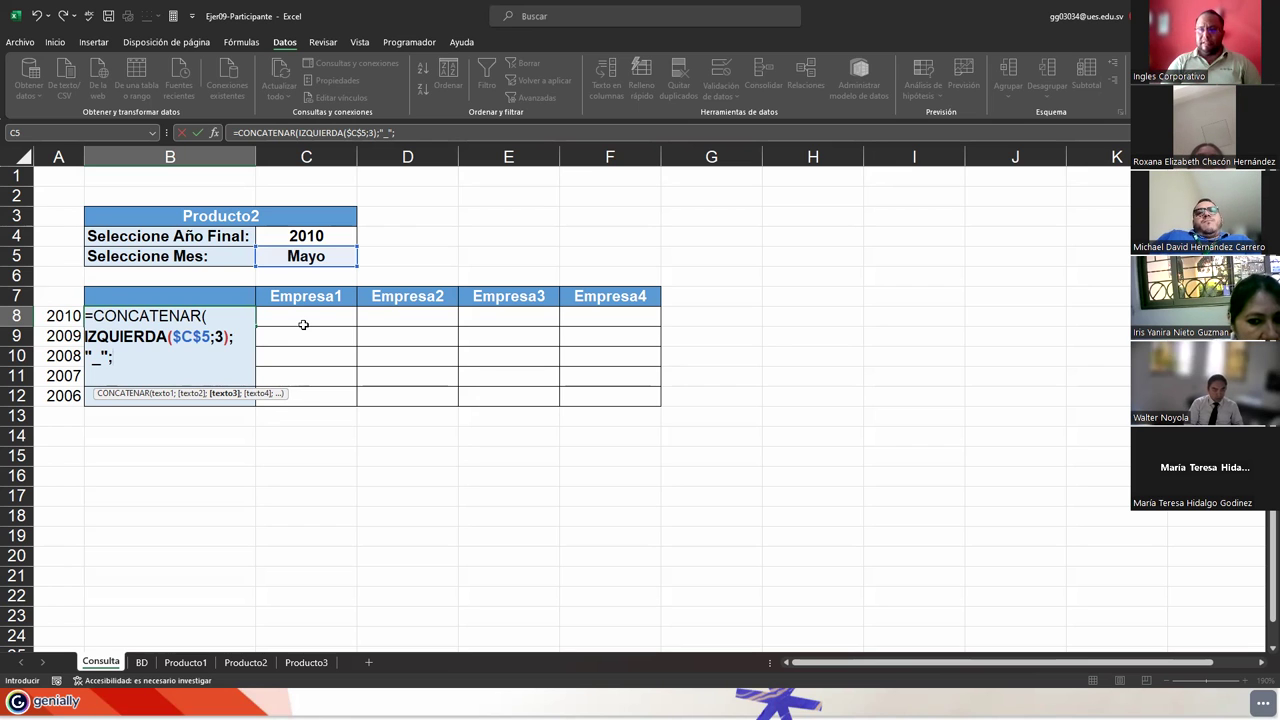
Step: Finish with DERECHA($C$4;2) so B8 shows May_10, and fill it down the column
type("derec")
key("Tab")
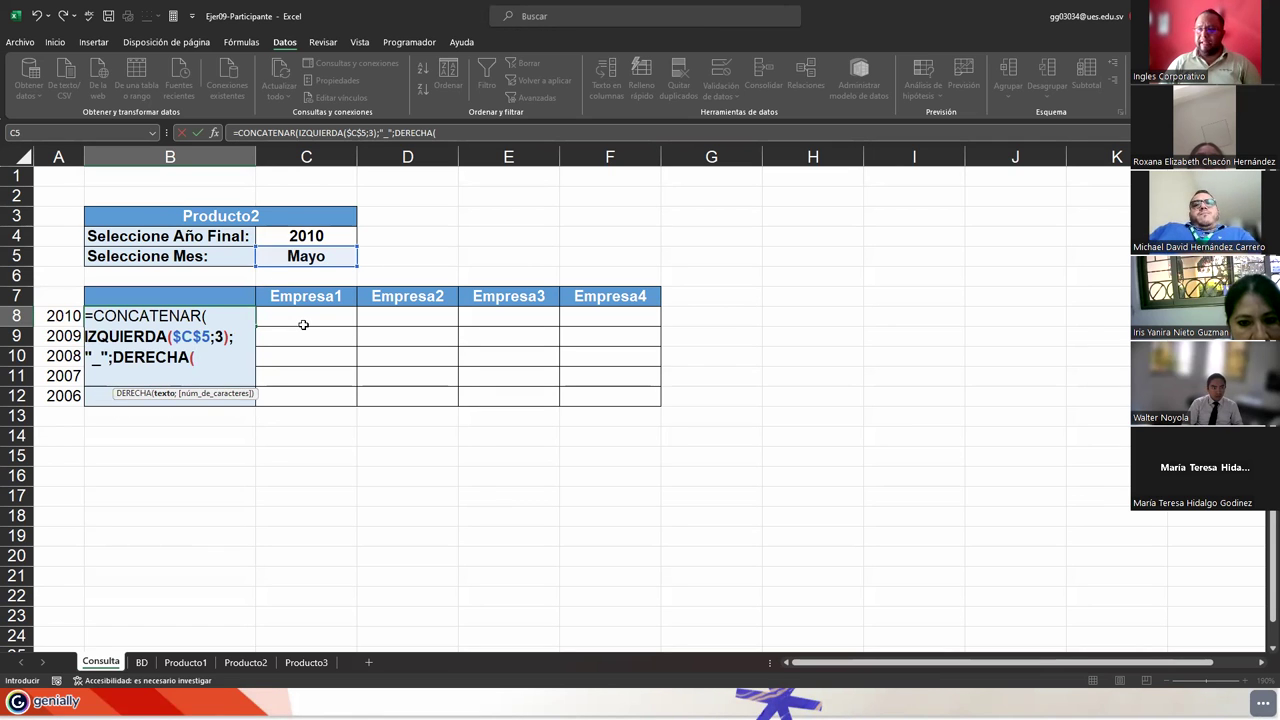
left_click(278, 233)
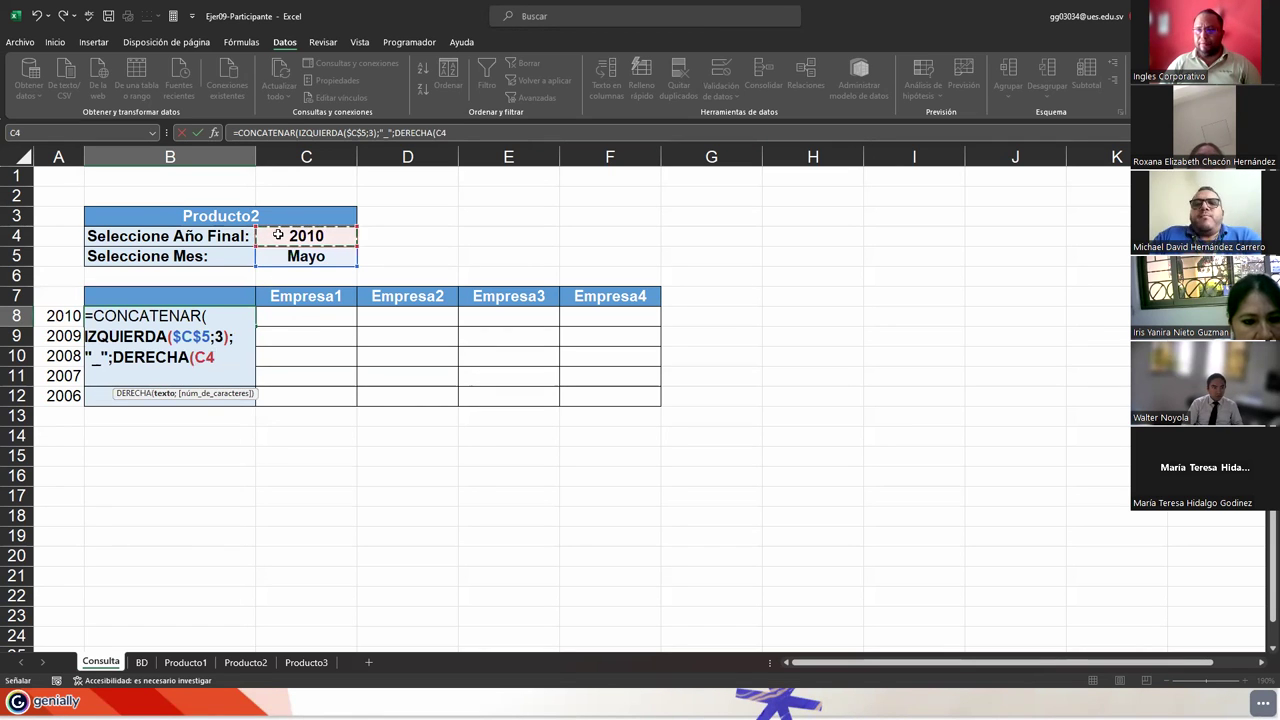
key("F4")
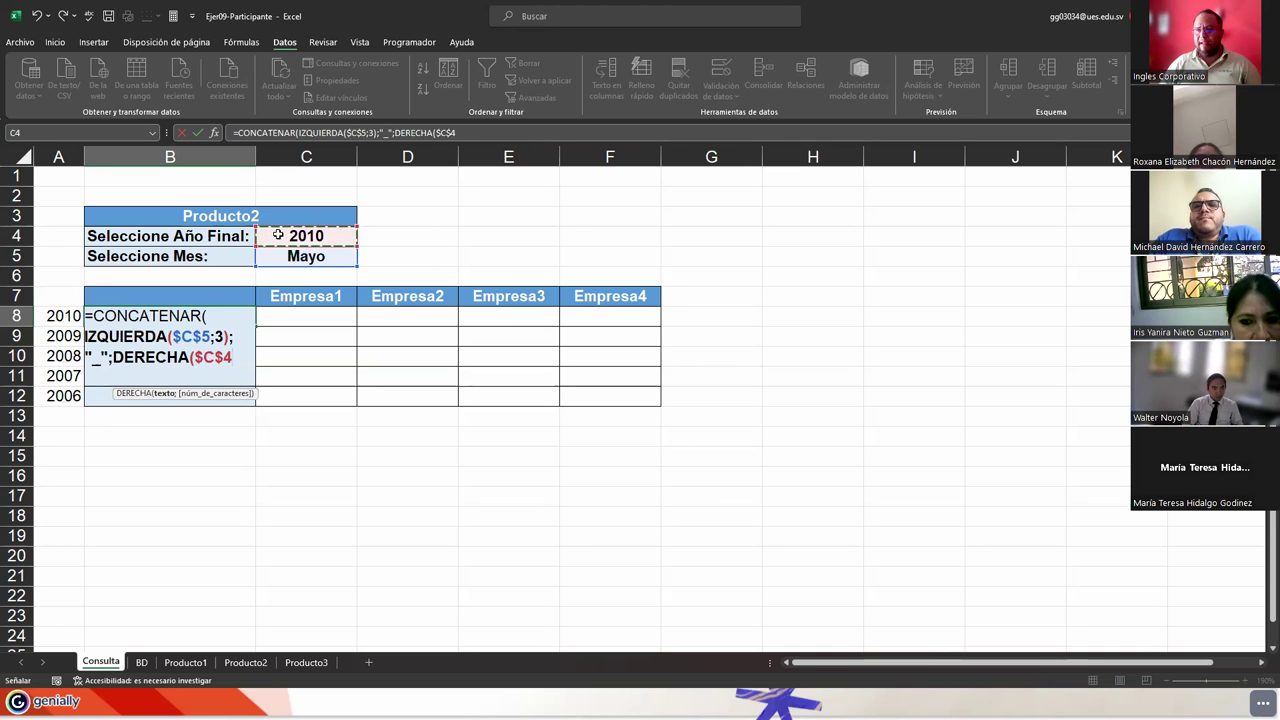
type(";2")
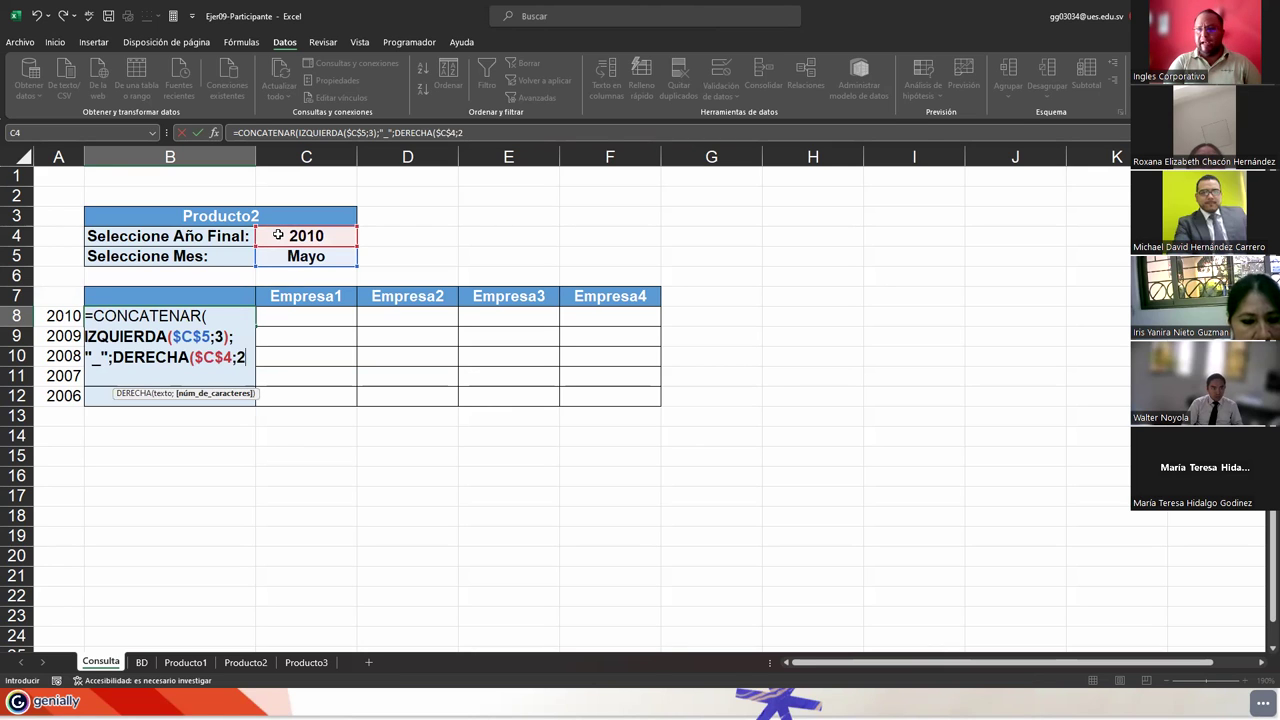
type(")")
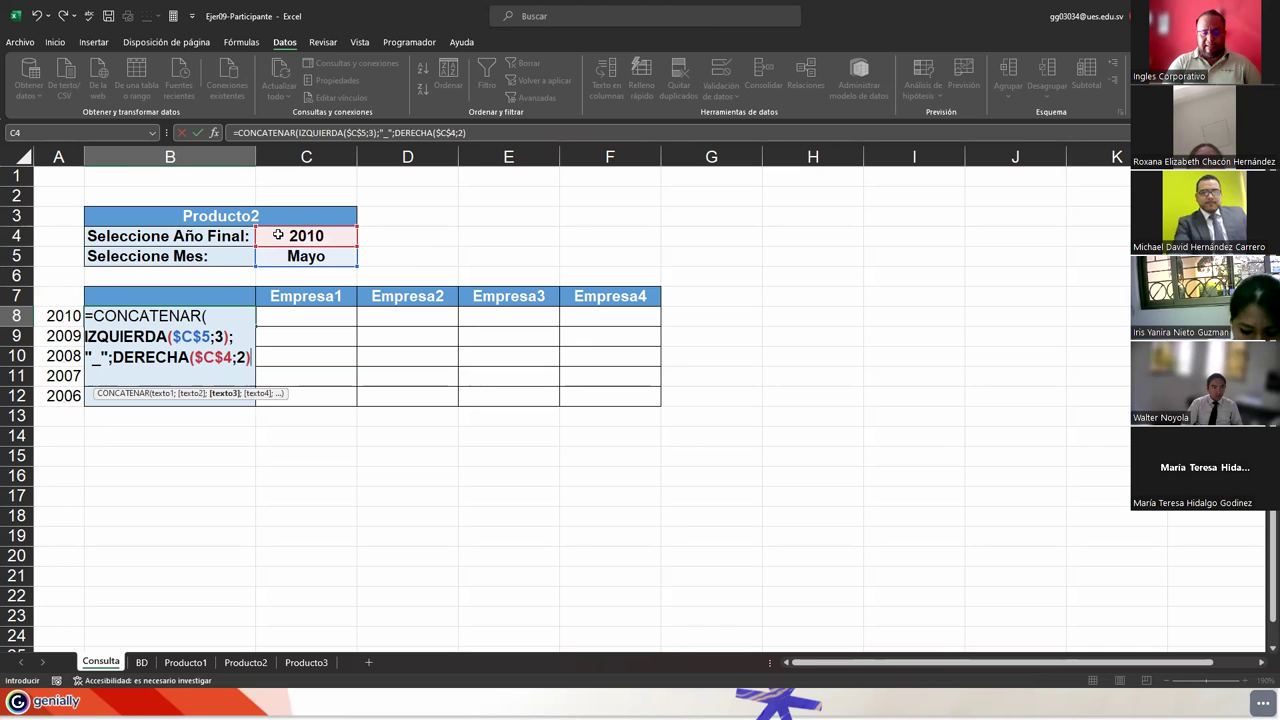
type(")")
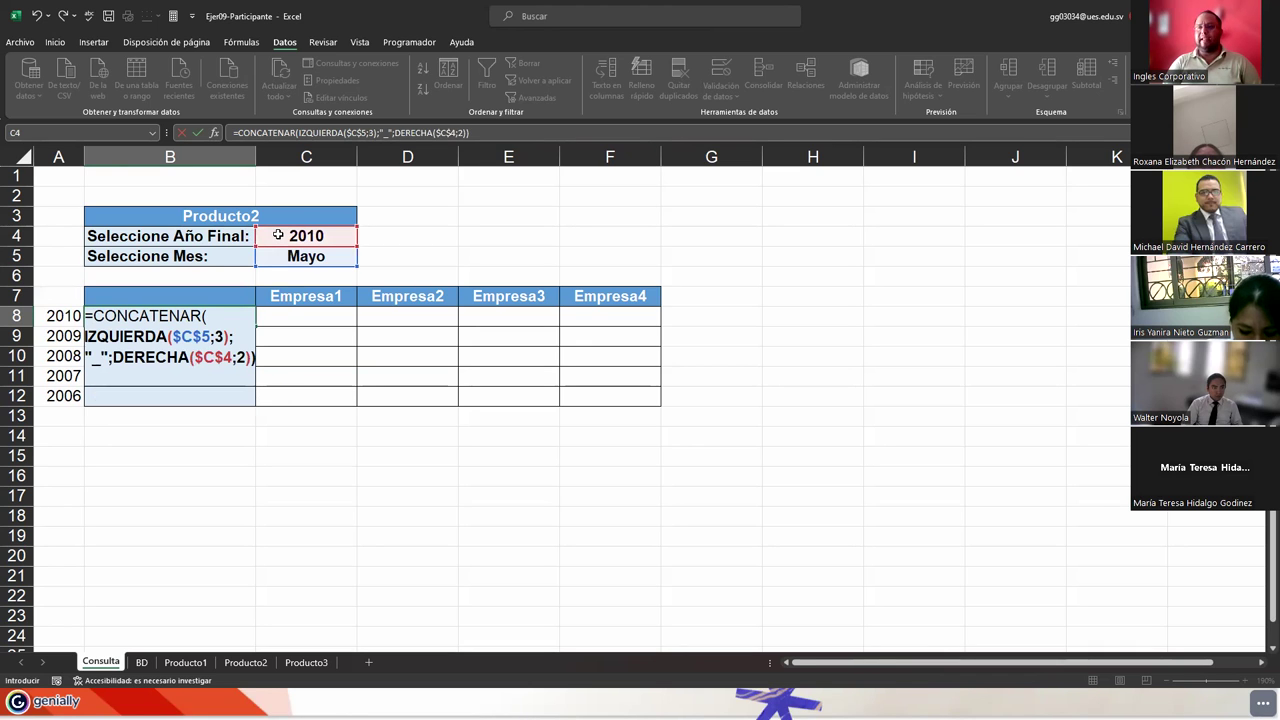
key("Return")
key("Up")
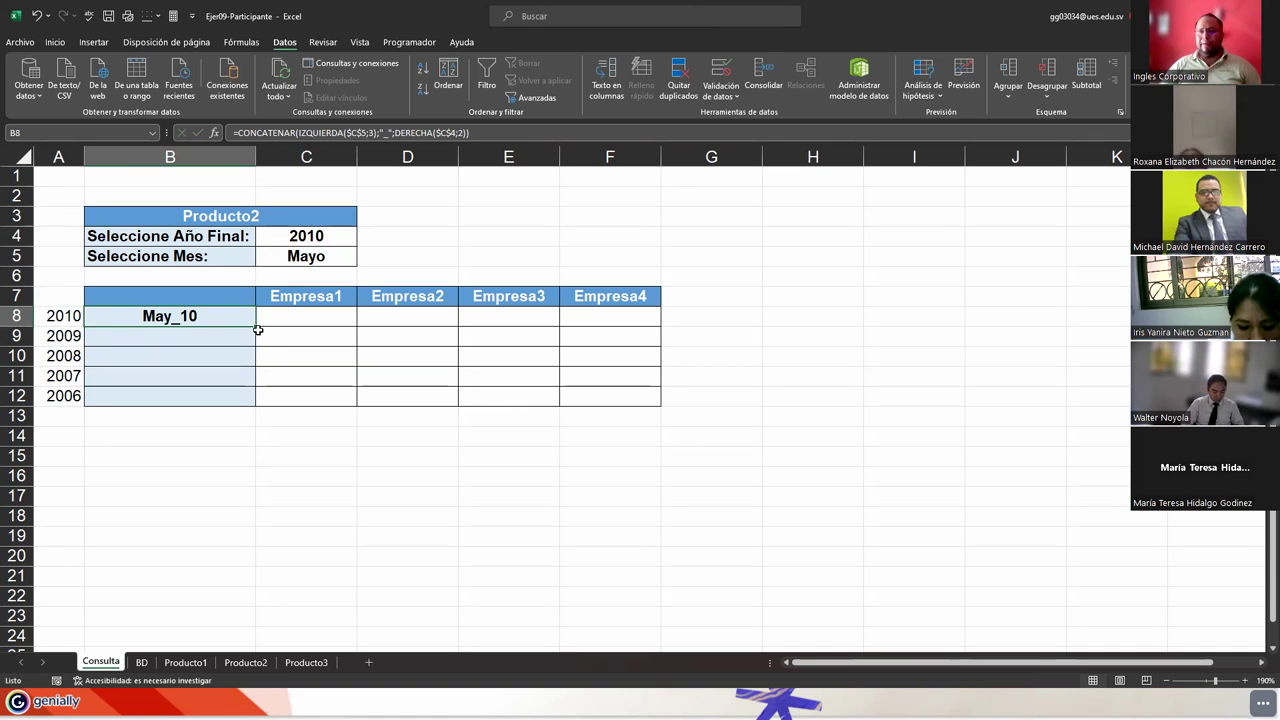
left_click_drag(258, 330, 250, 398)
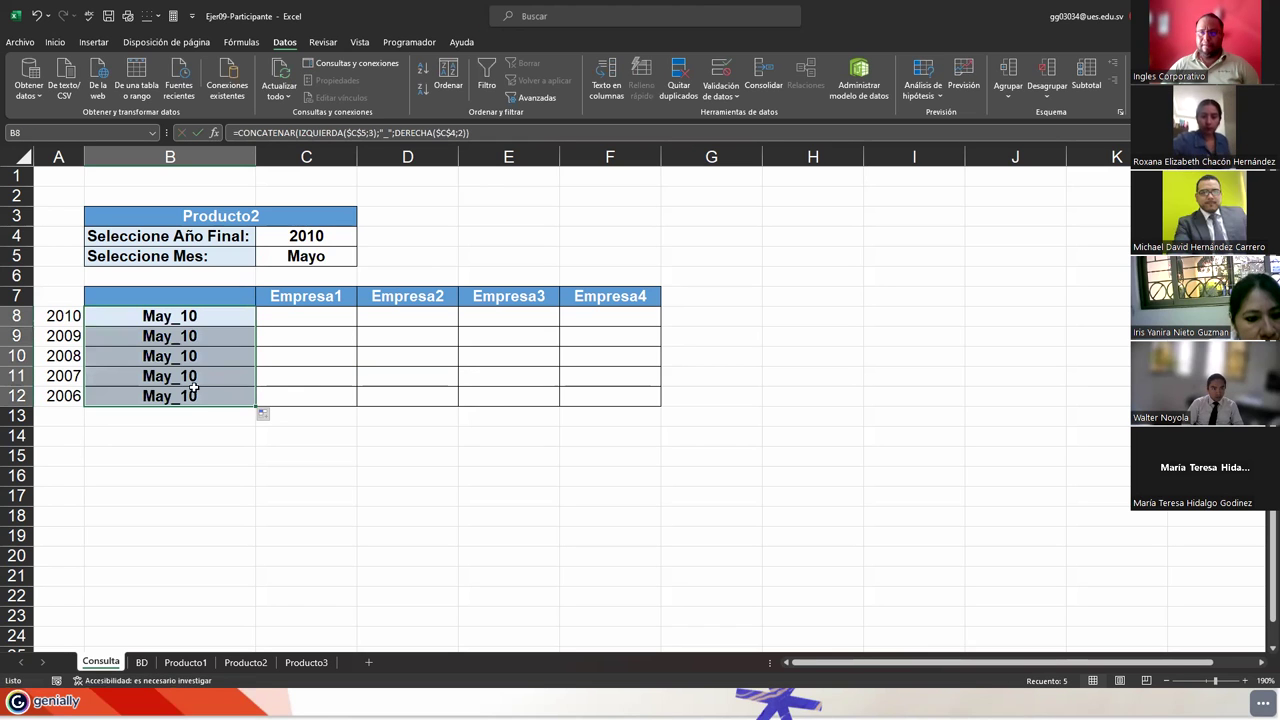
Step: Inspect B9's label formula without changing it
left_click(197, 337)
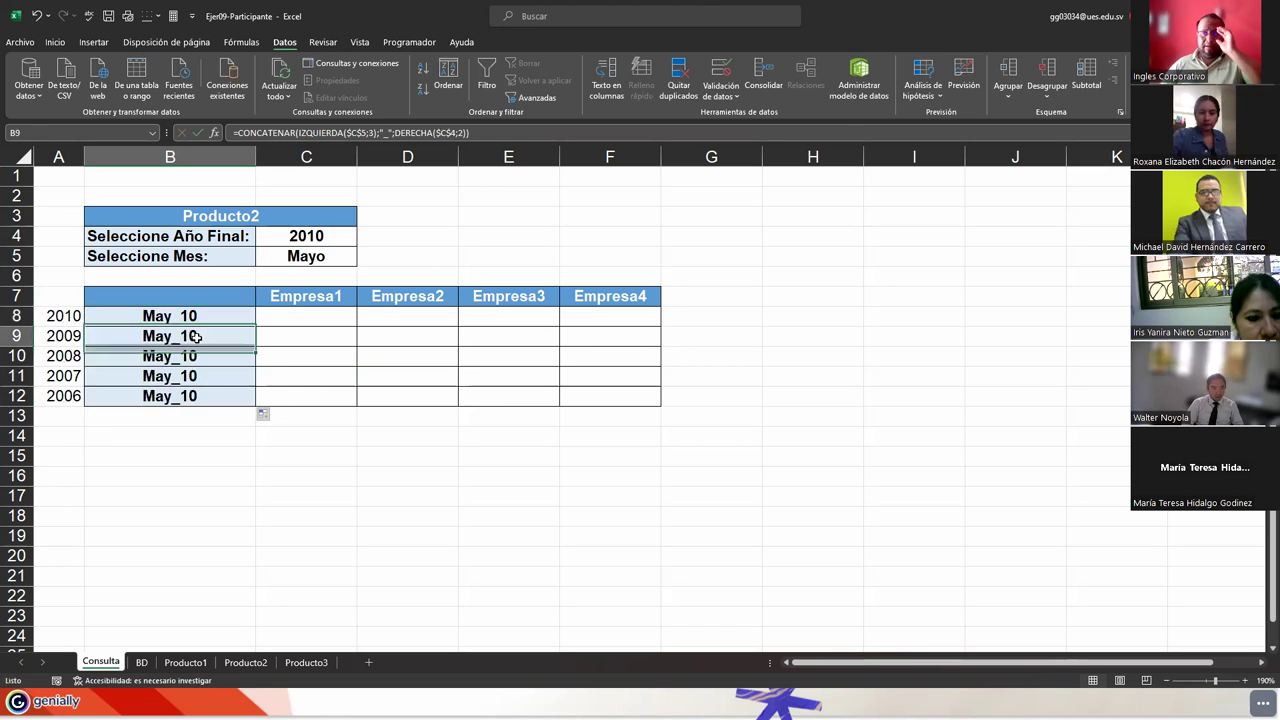
double_click(197, 337)
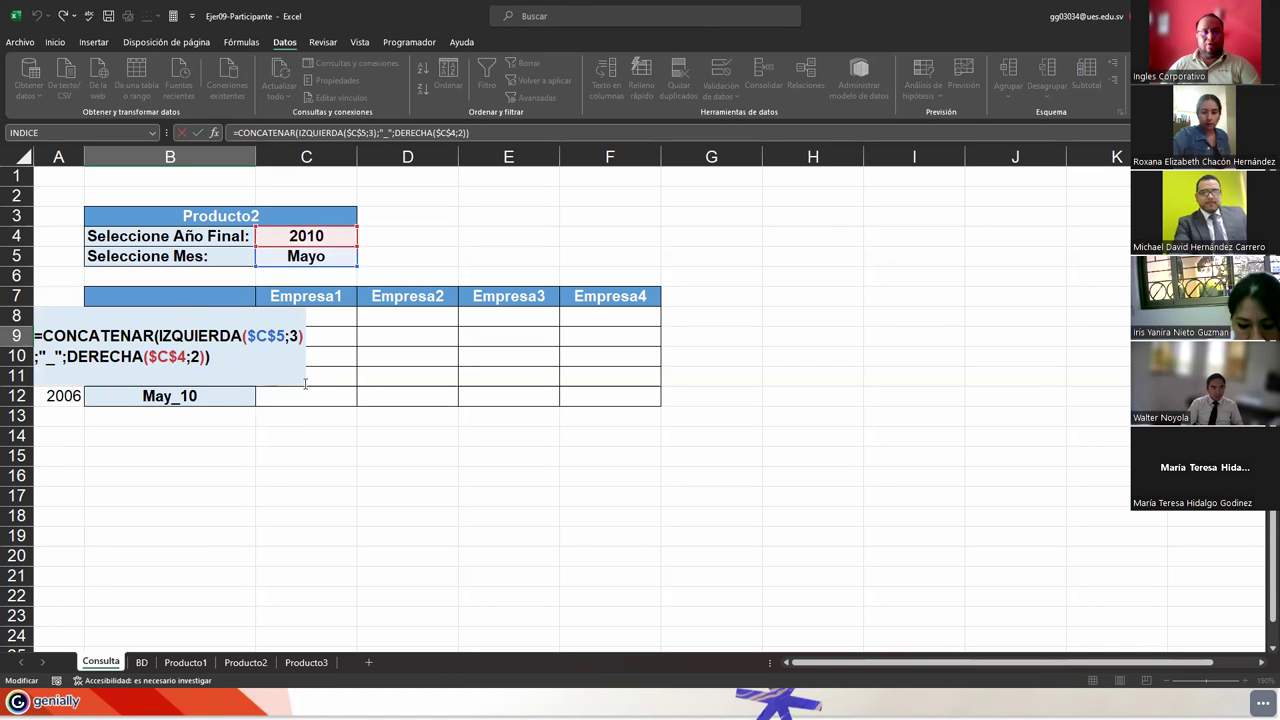
key("Escape")
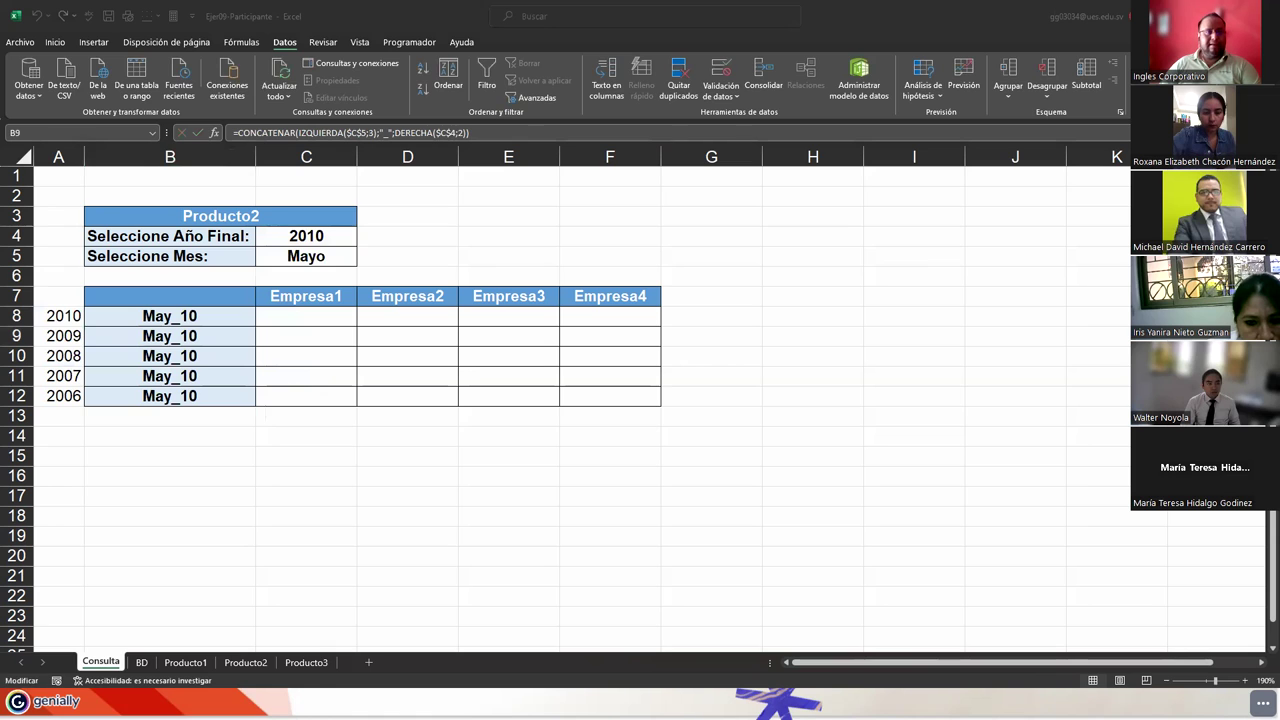
key("Escape")
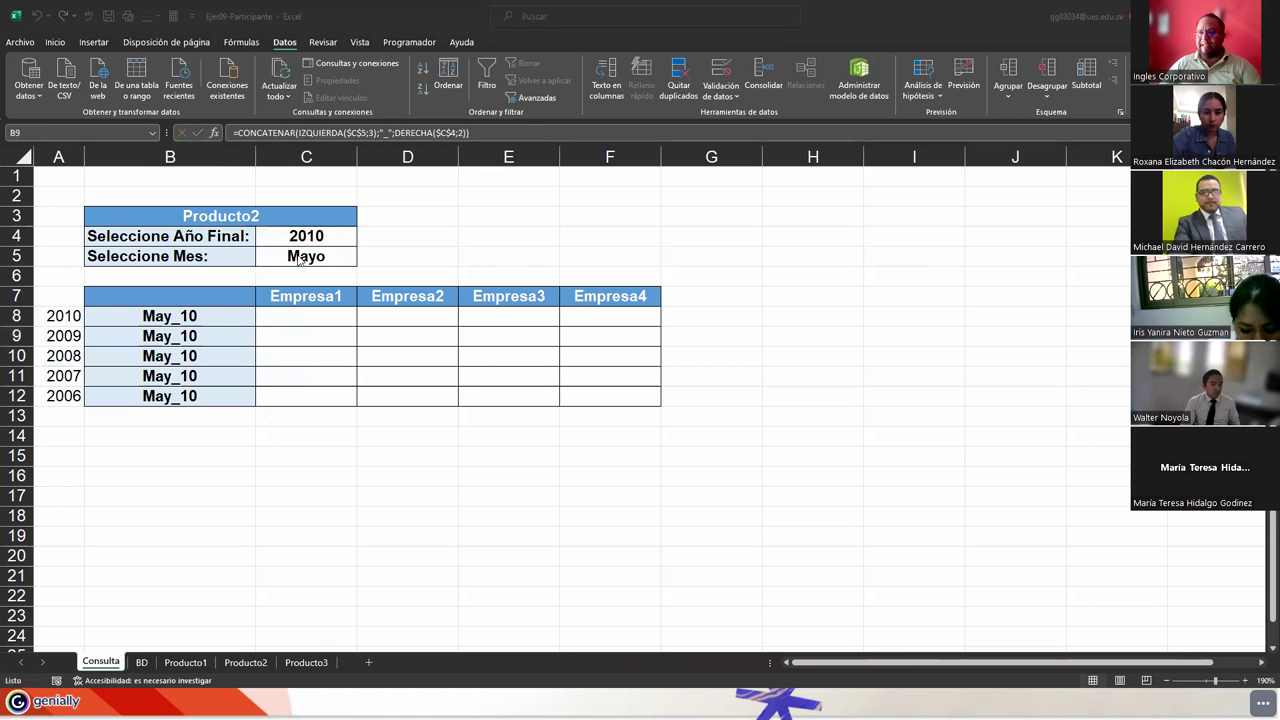
Step: Change B8's DERECHA reference from $C$4 to the column-A year as $A7
left_click(175, 316)
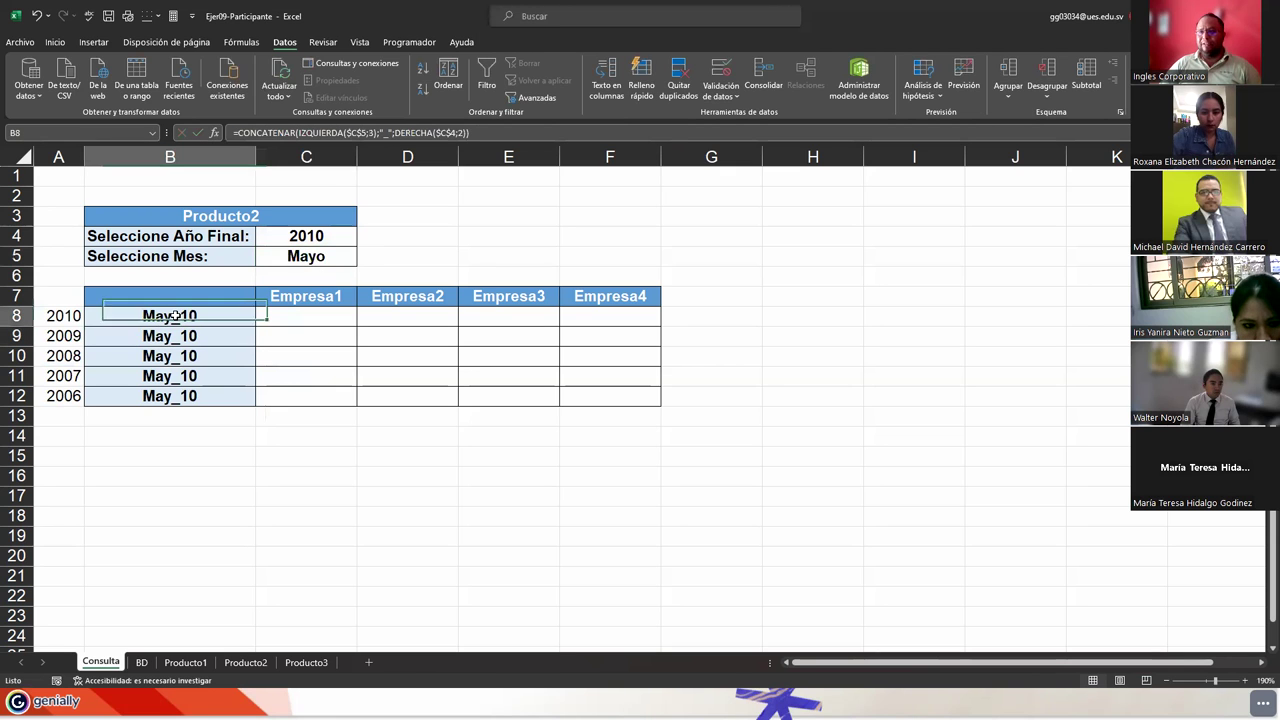
double_click(175, 316)
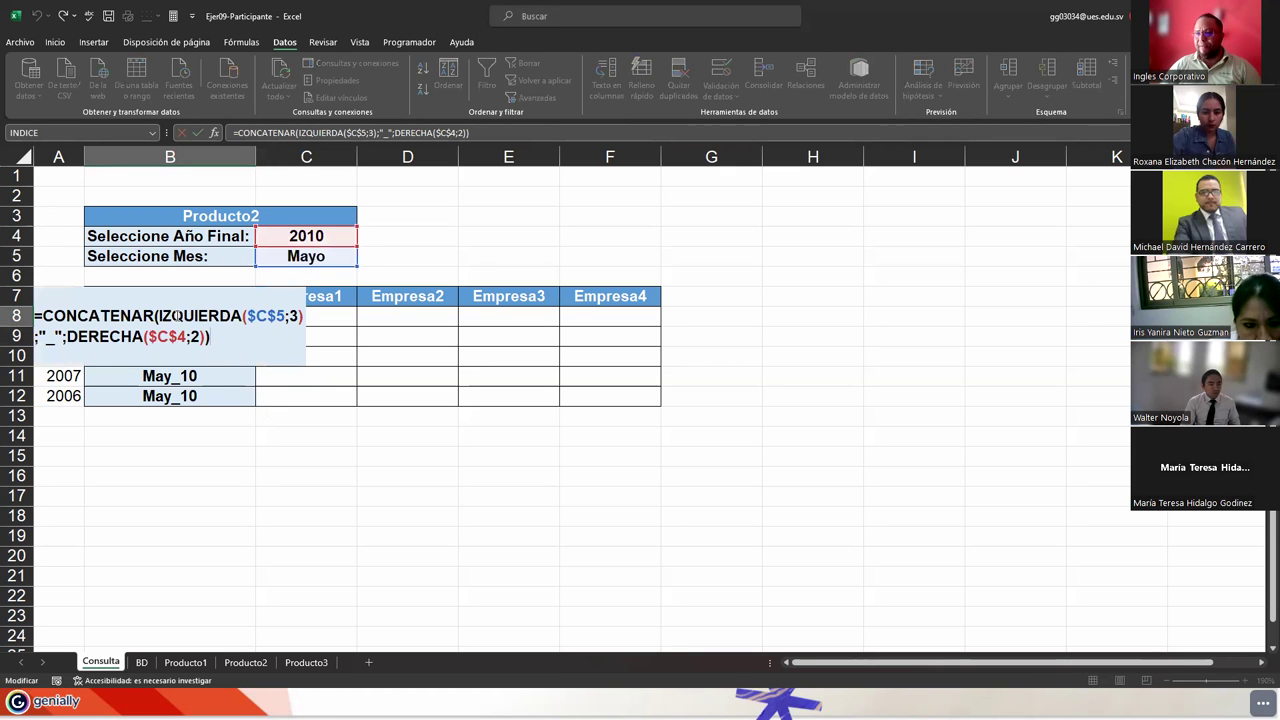
left_click(180, 338)
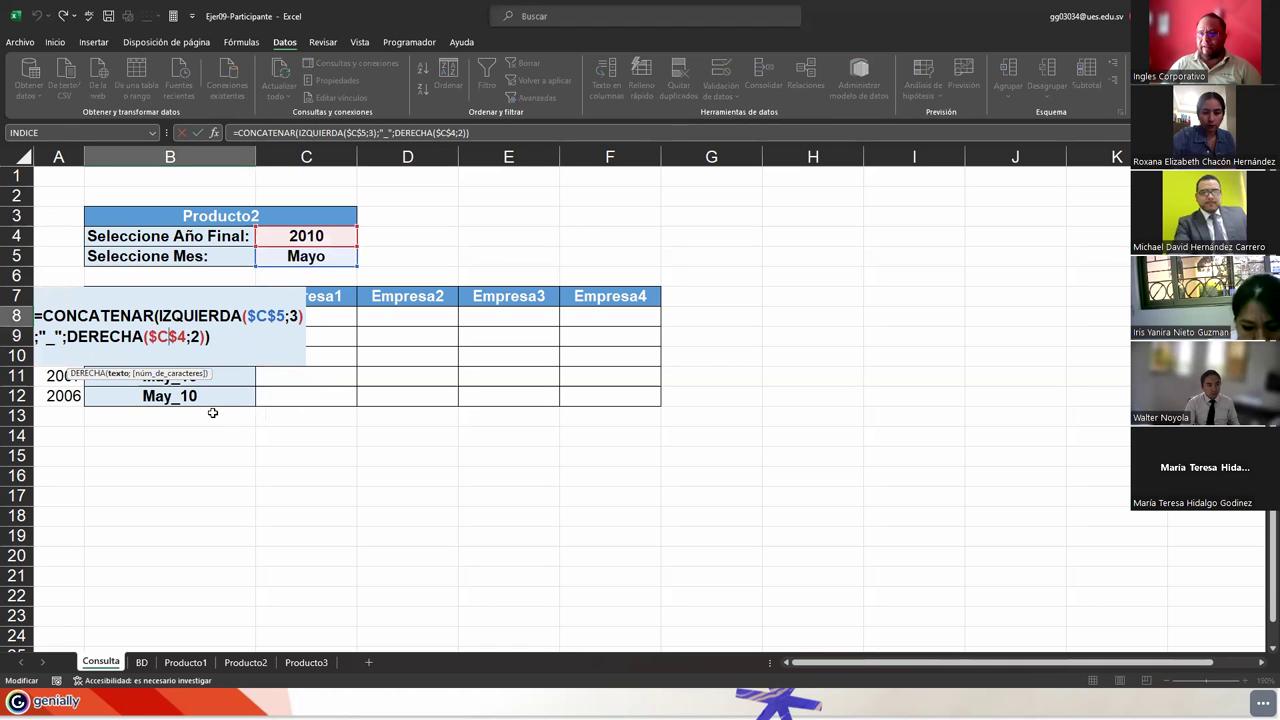
key("BackSpace")
type("A")
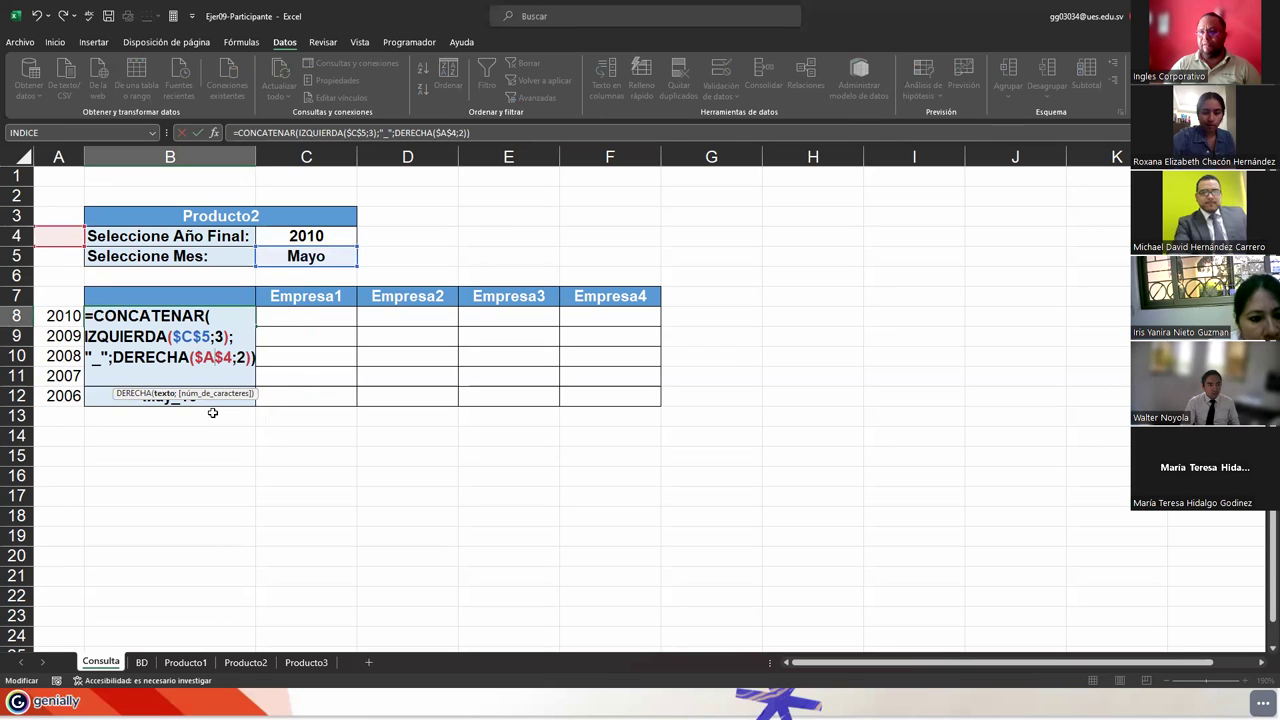
key("BackSpace")
type("7")
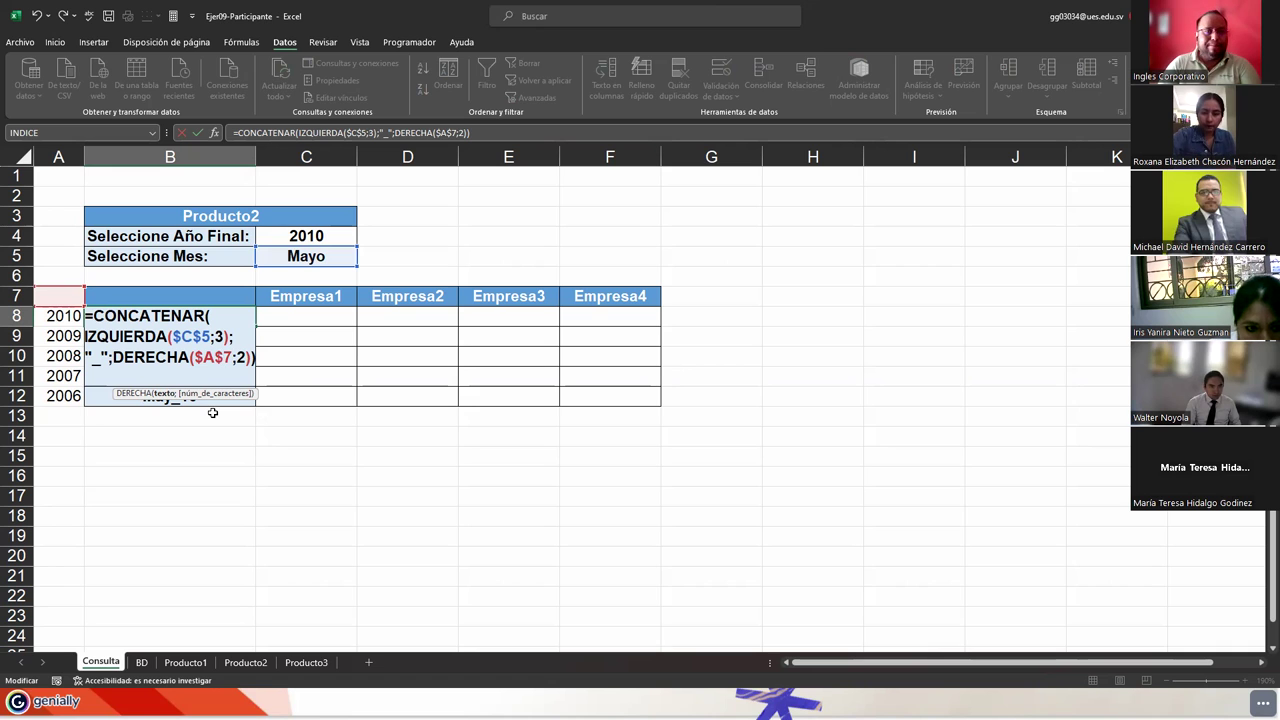
key("BackSpace")
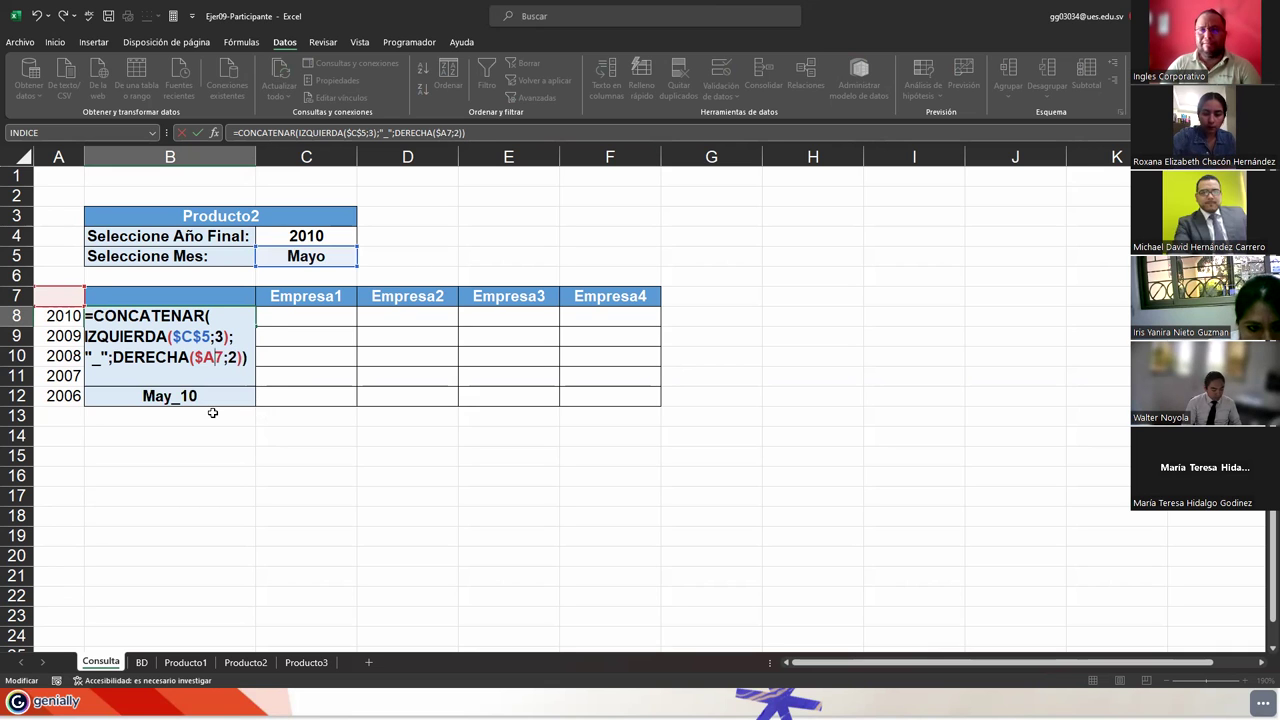
key("ctrl+Return")
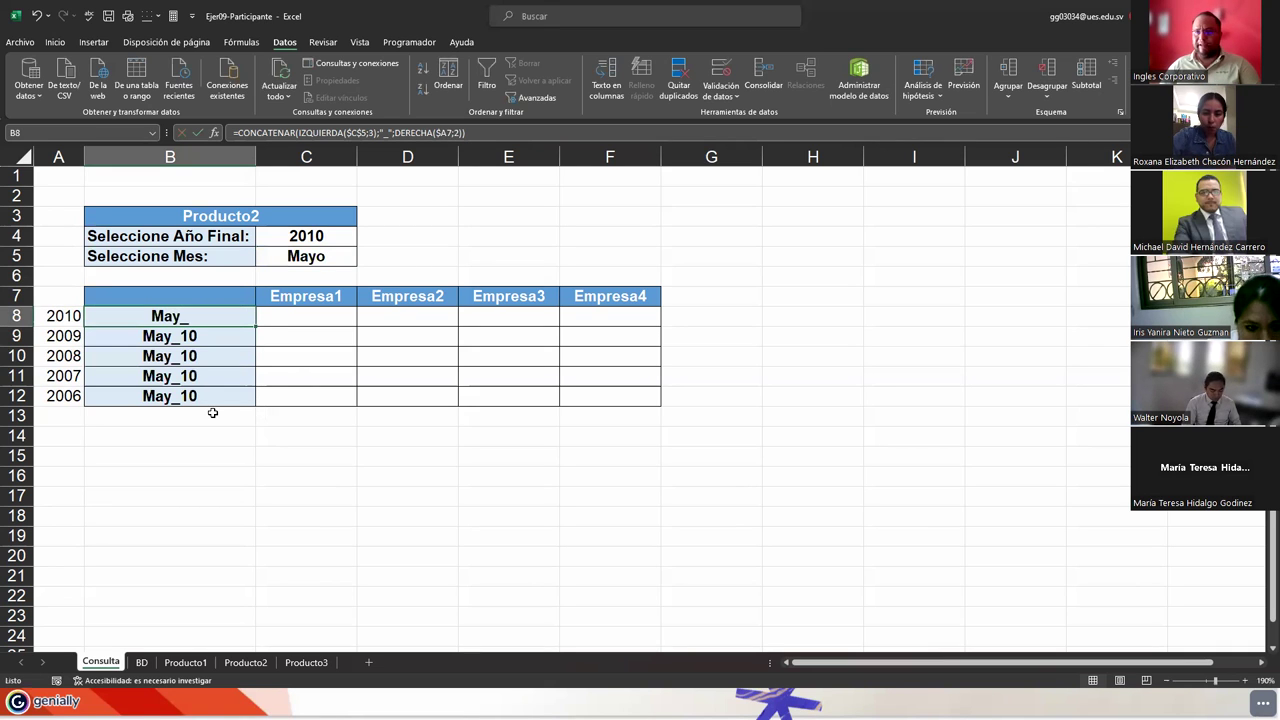
Step: Correct the reference to $A8 and fill B8's formula down through B12
key("F2")
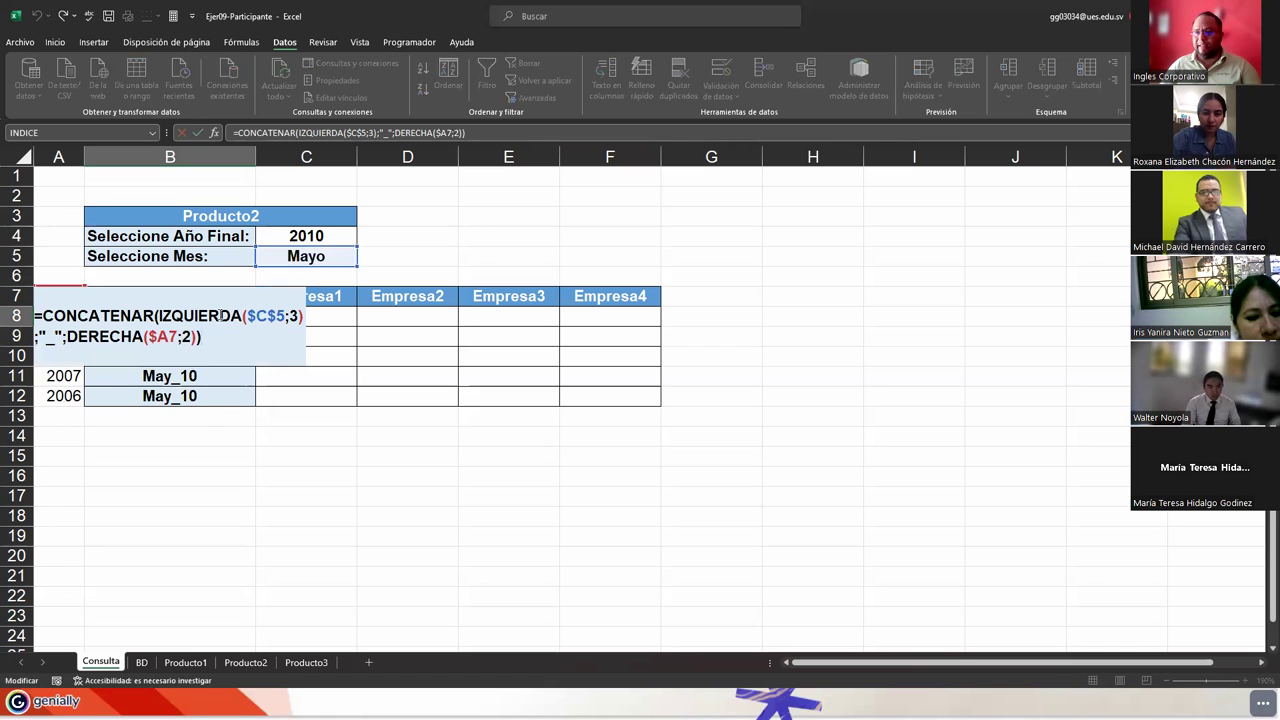
key("BackSpace")
type("8")
key("Return")
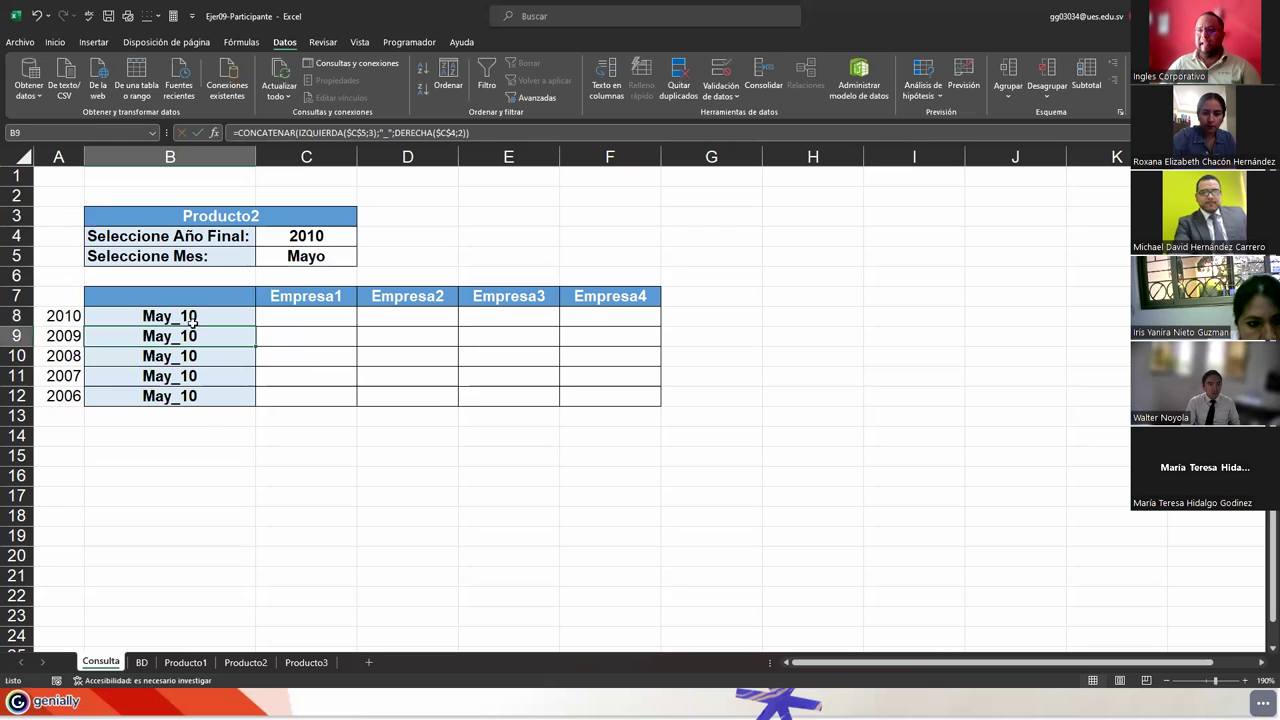
left_click(186, 320)
left_click_drag(256, 326, 256, 402)
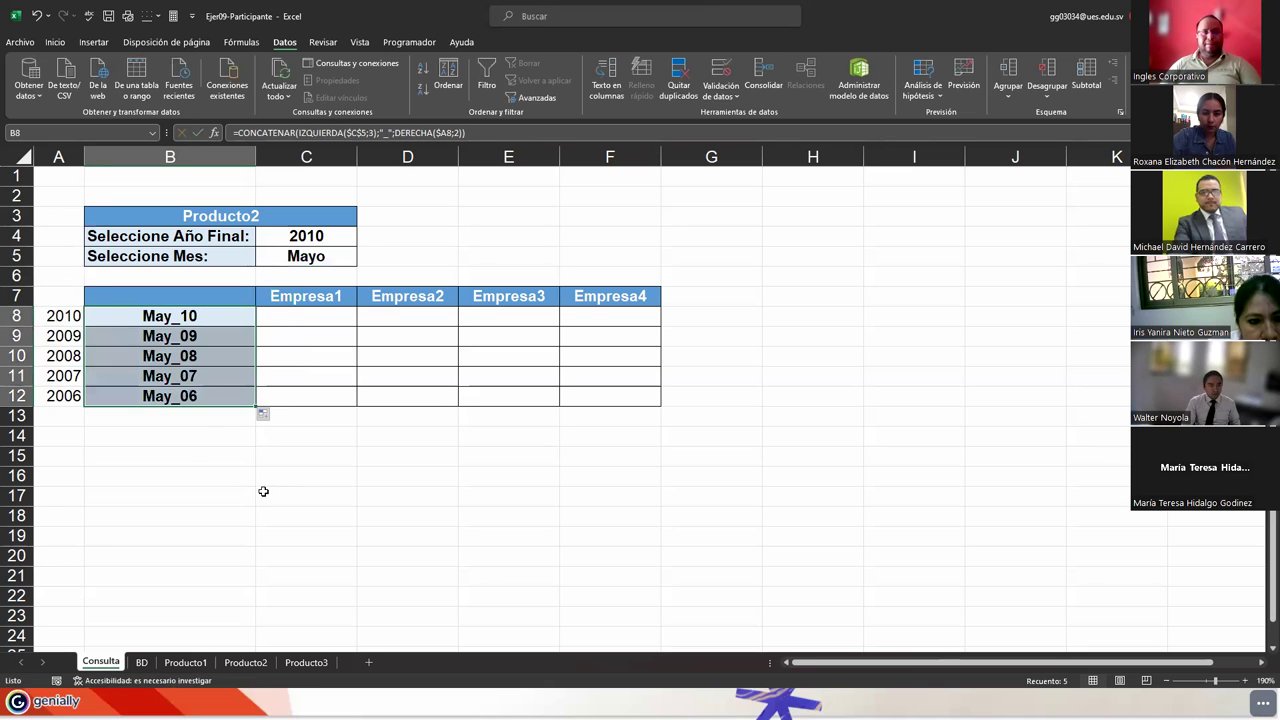
double_click(174, 319)
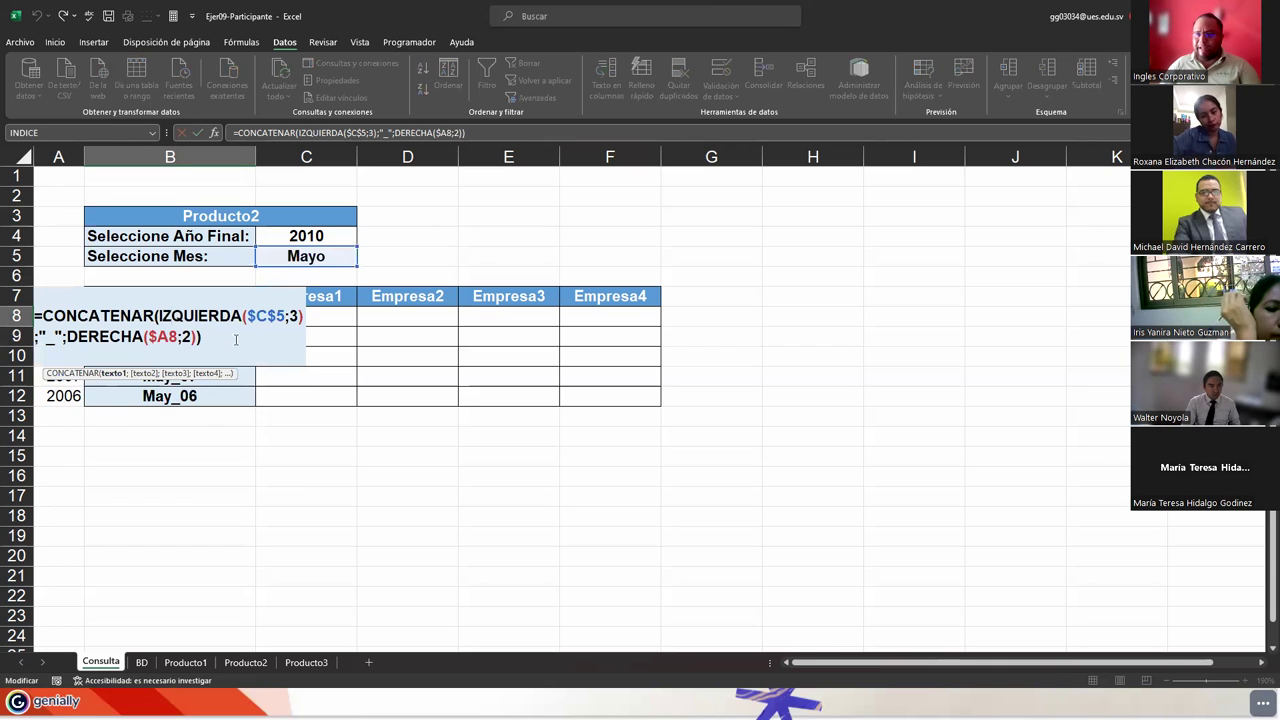
left_click(167, 338)
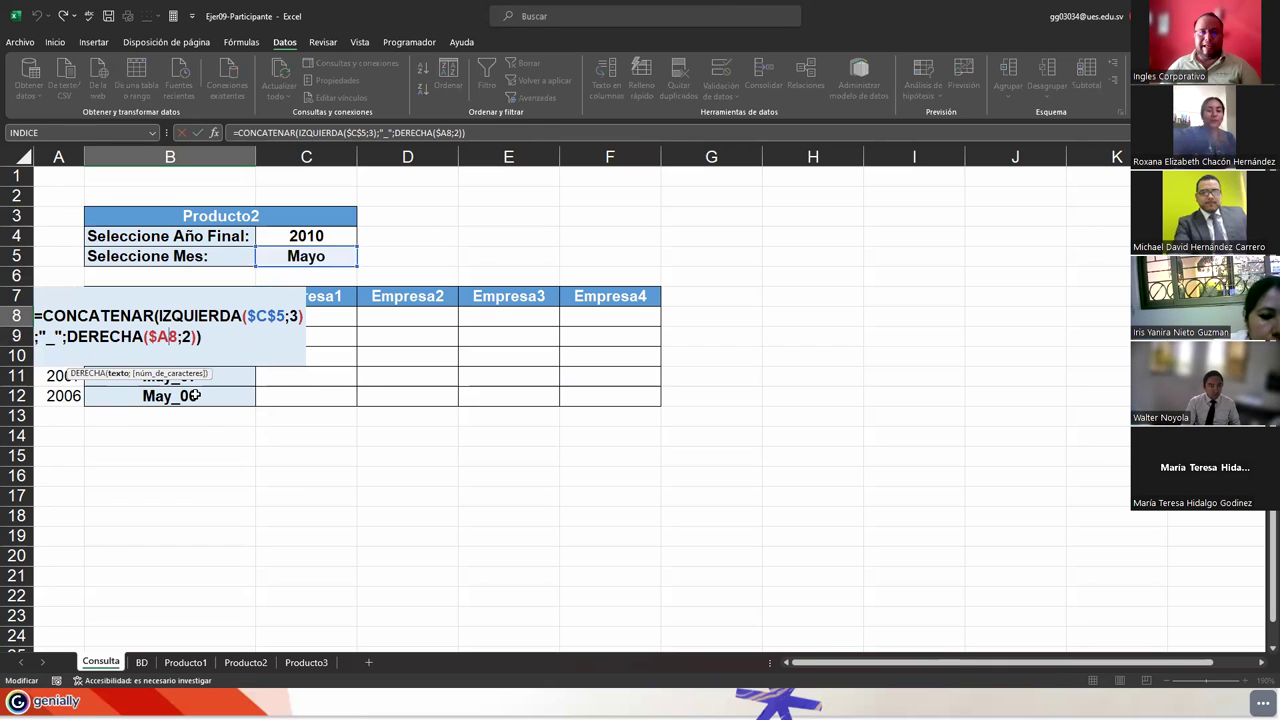
key("Escape")
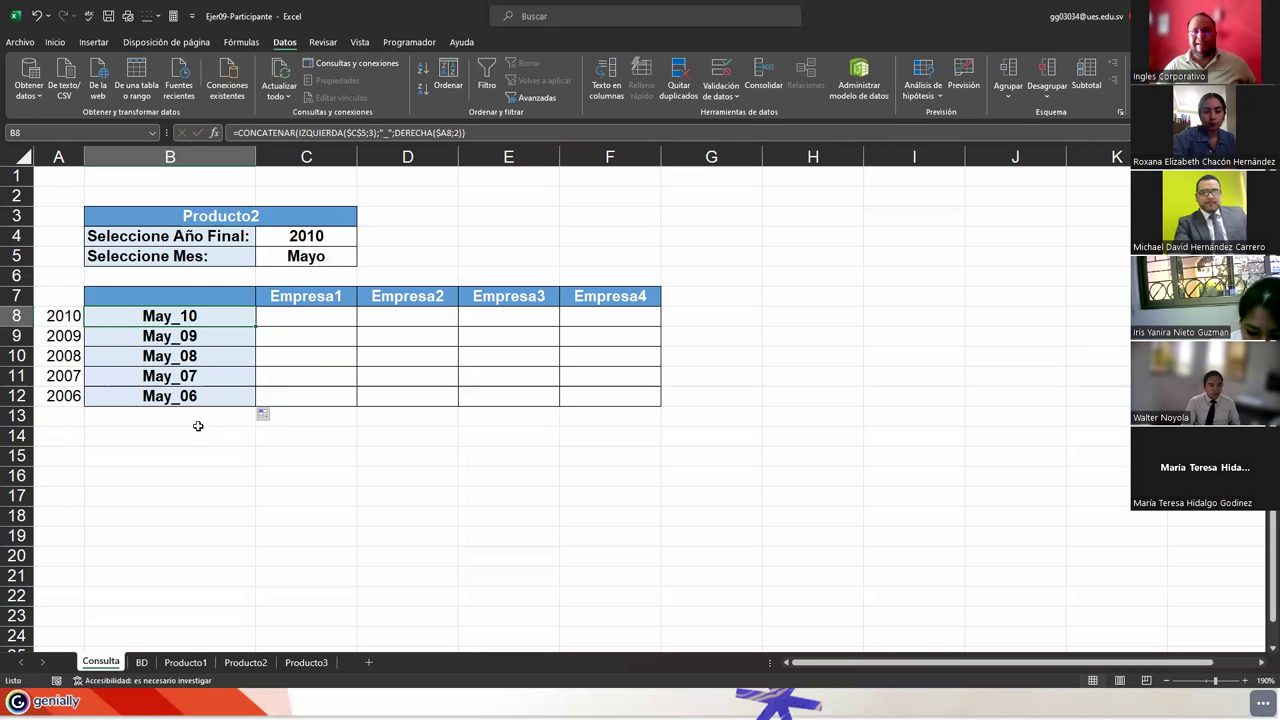
left_click(197, 340)
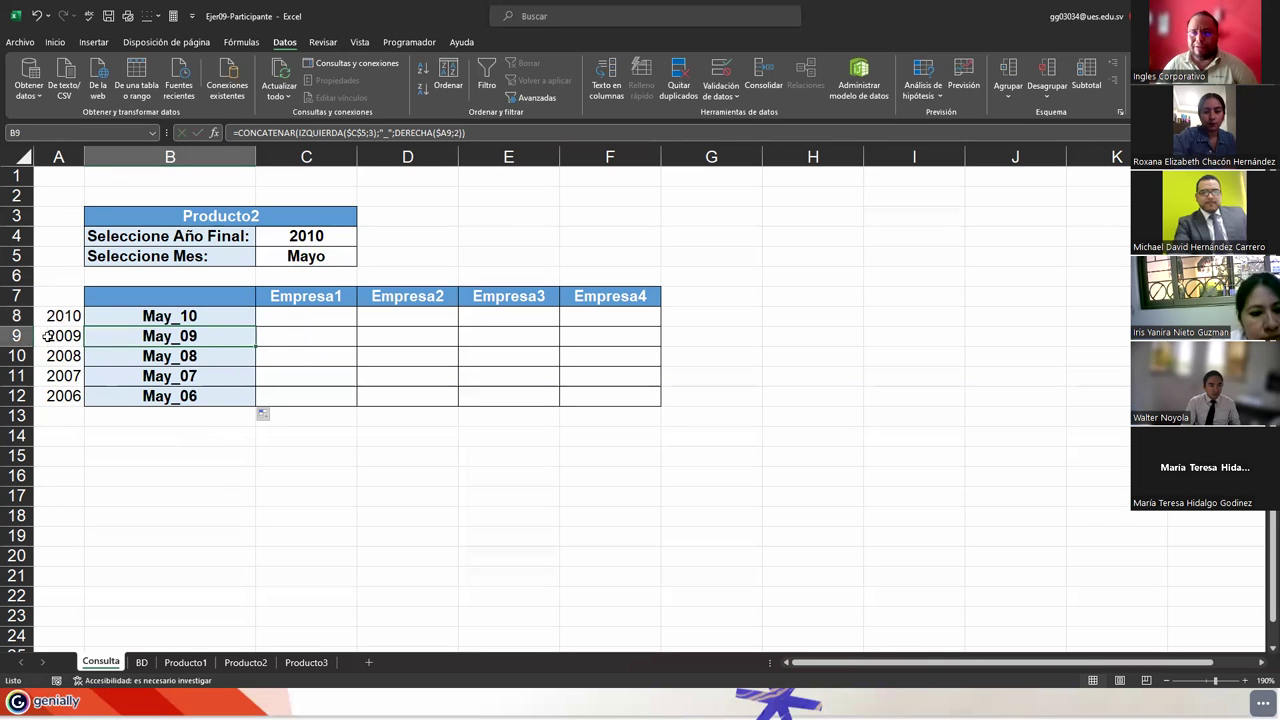
double_click(188, 336)
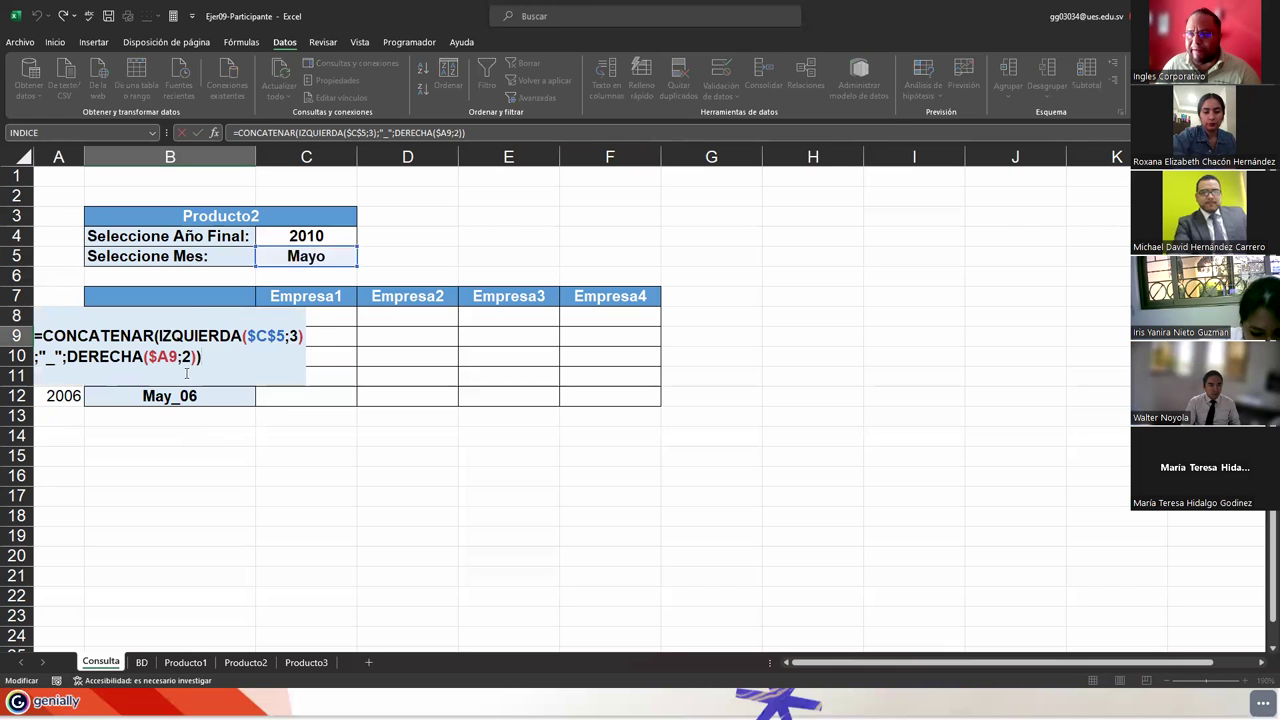
key("Return")
key("F2")
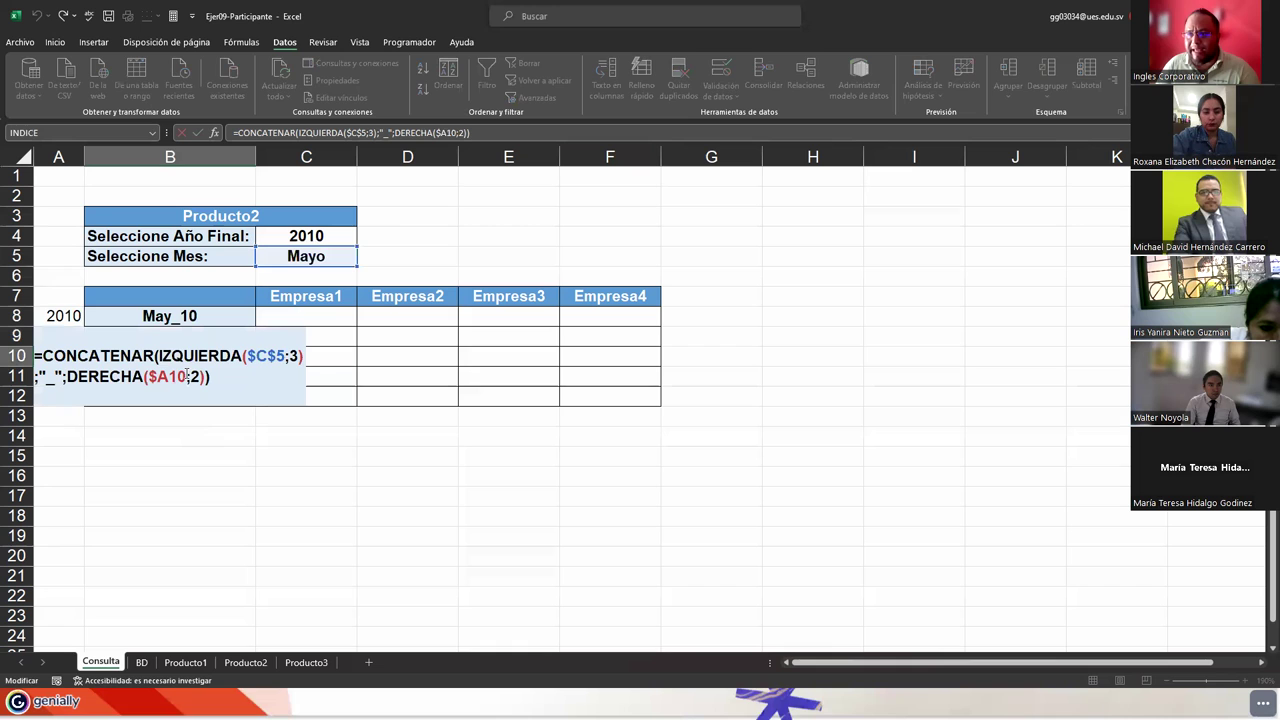
key("Return")
key("F2")
key("Return")
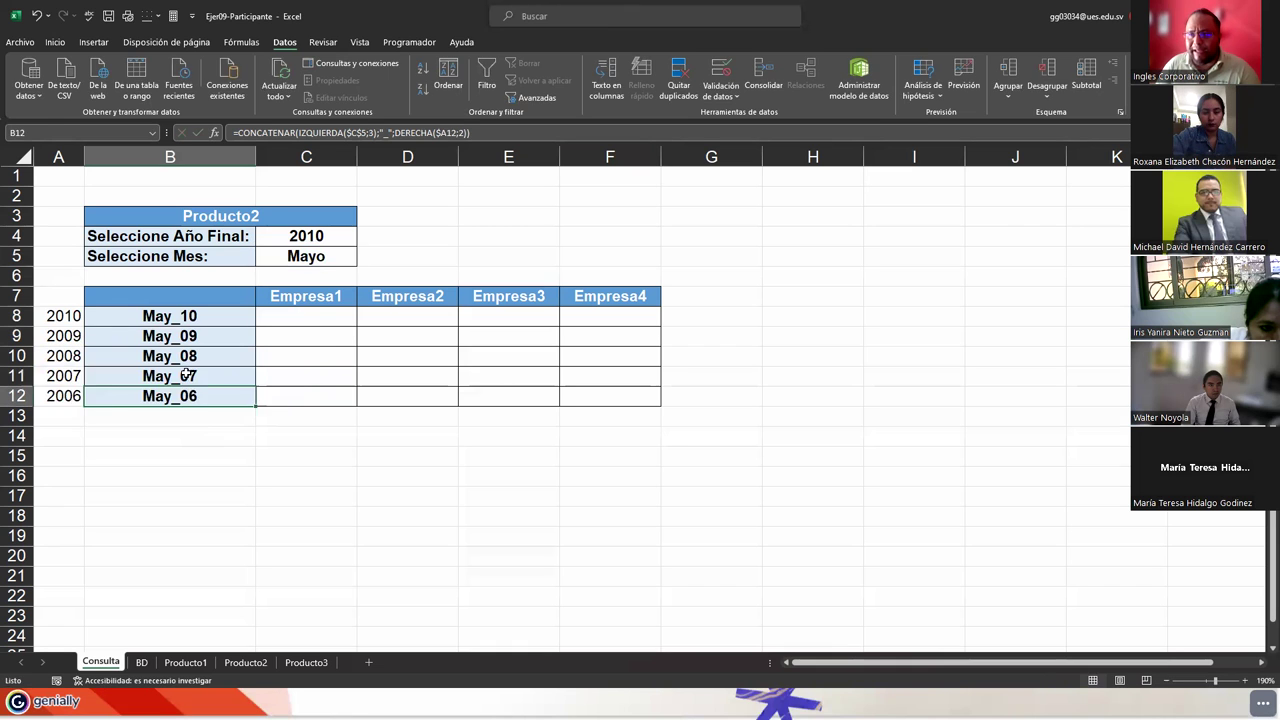
key("F2")
key("Escape")
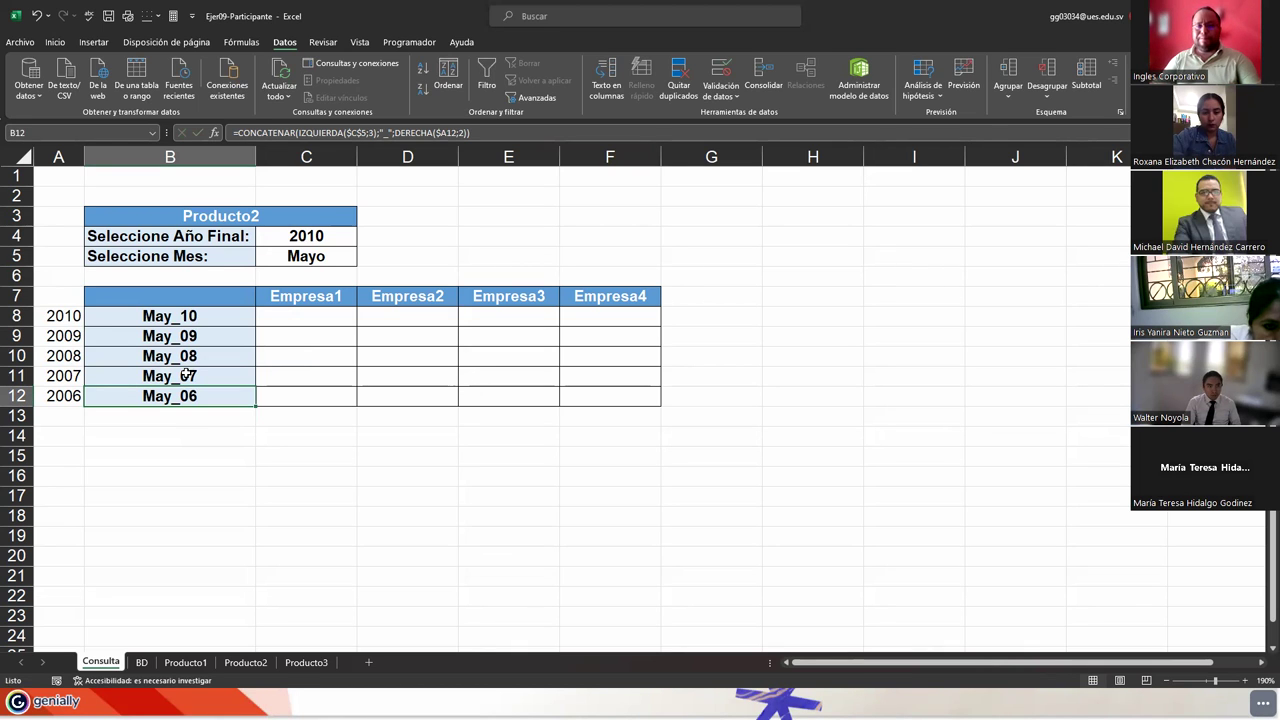
left_click(197, 318)
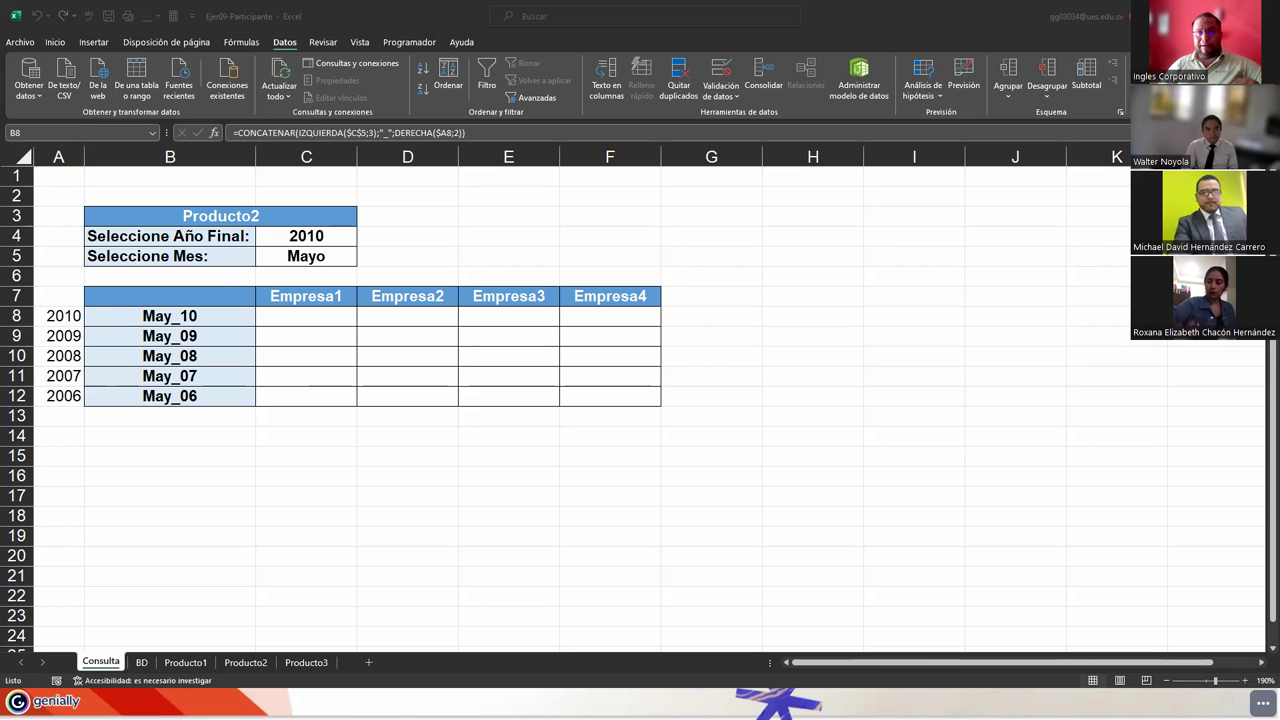
left_click(470, 132)
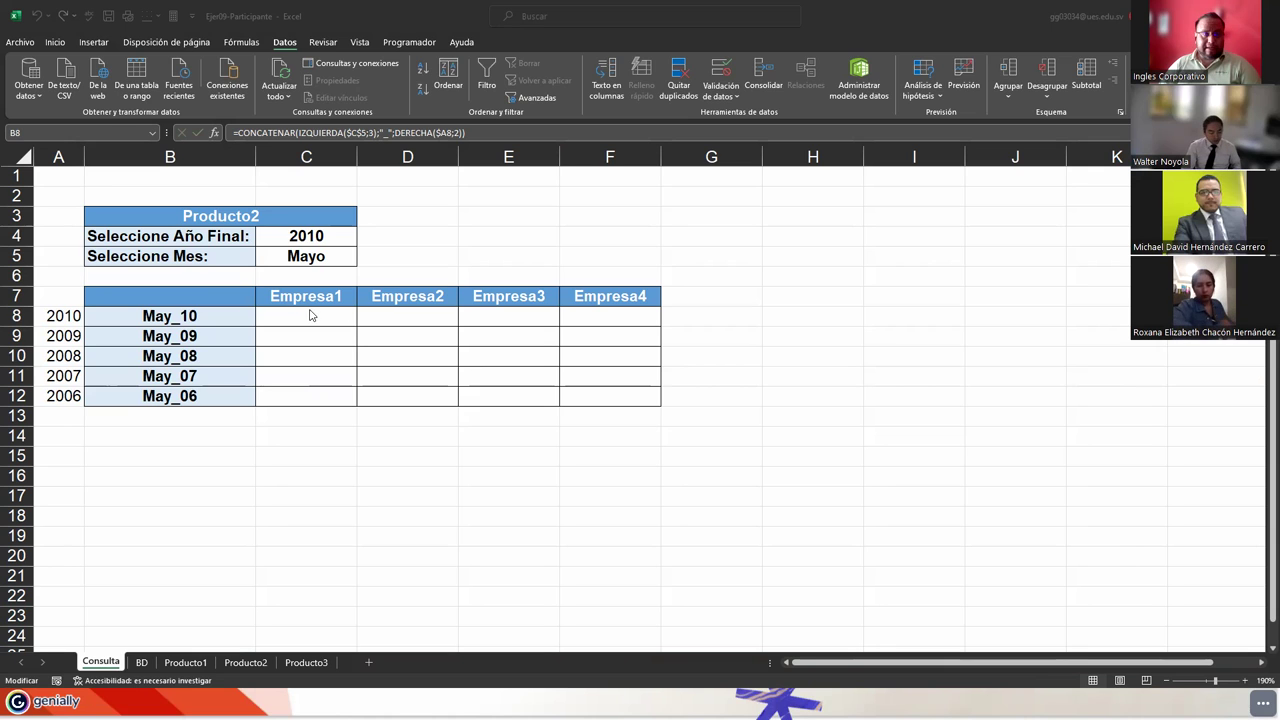
type("=INDICE(INDIRECTO(CONCATENAR($B$3;\"!$C$1:$G$97\"));COINCIDIR($B8;INDIRECTO(CONCATENAR($B$3;\"!$C$1:$C$97\"));0);COINCIDIR(C$7;INDIRECTO(CONCATENAR($B$3;\"!$C$1:$G$1\"));0))")
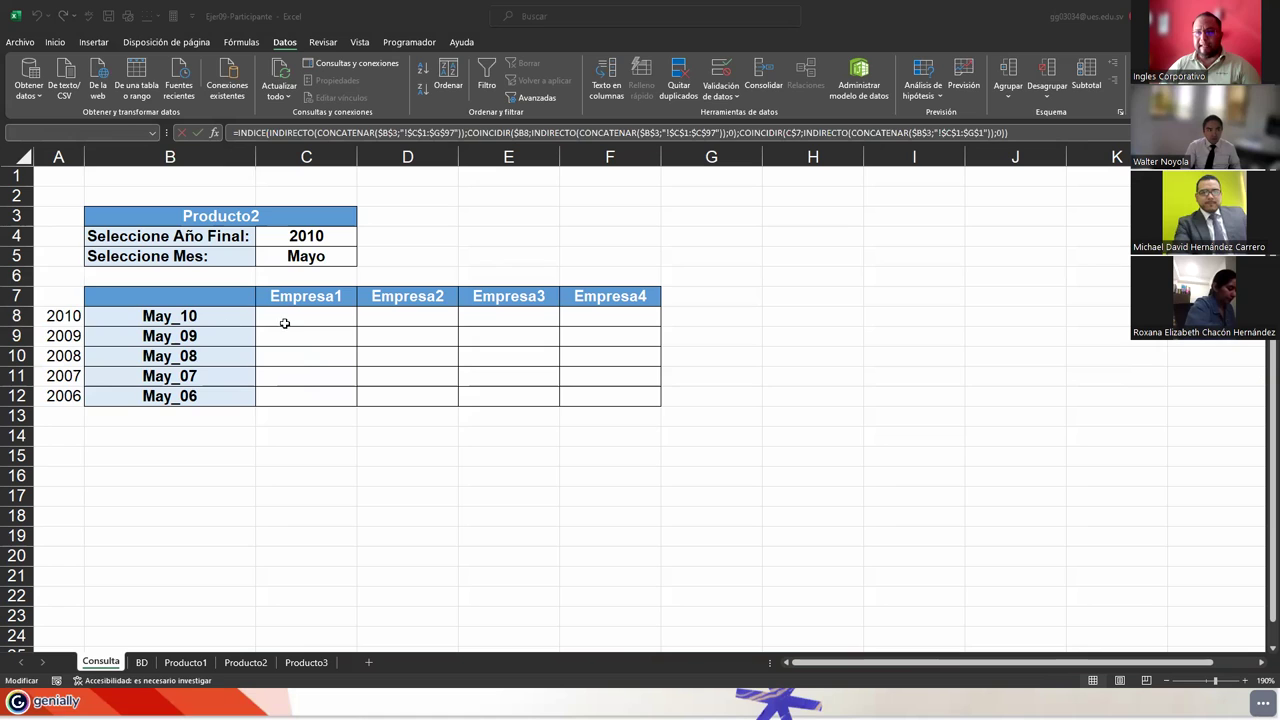
key("Escape")
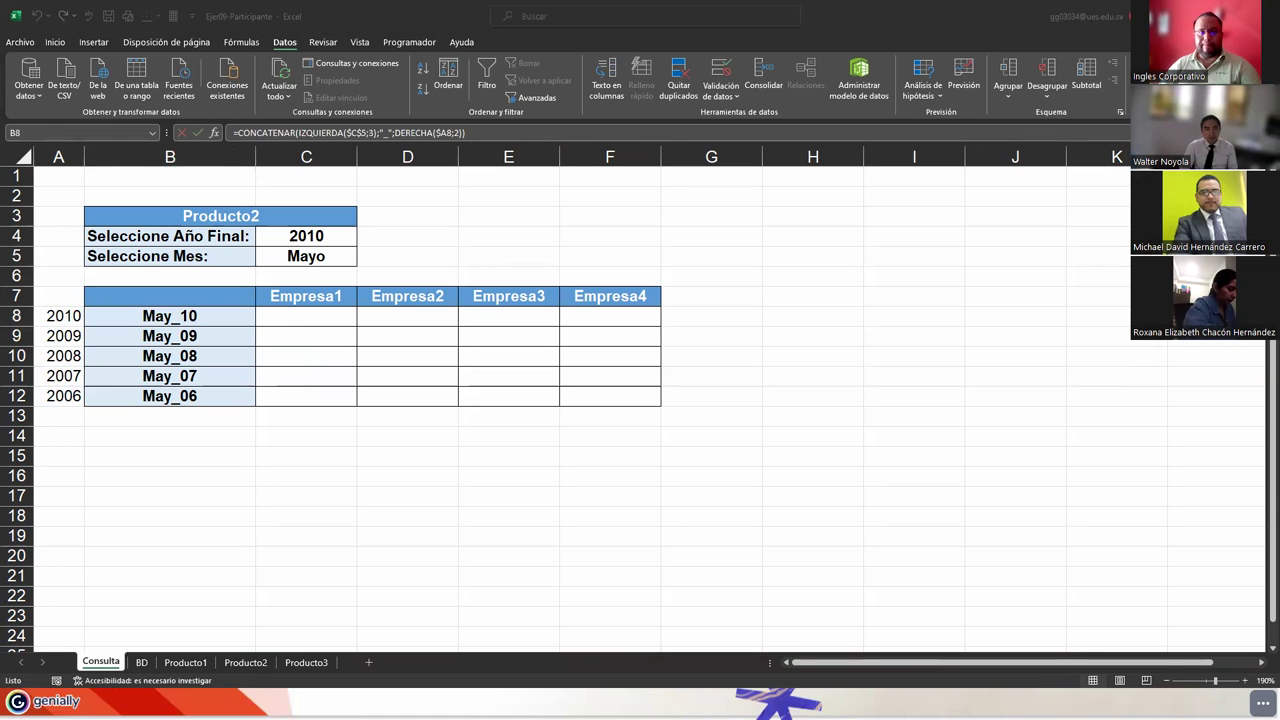
left_click(297, 318)
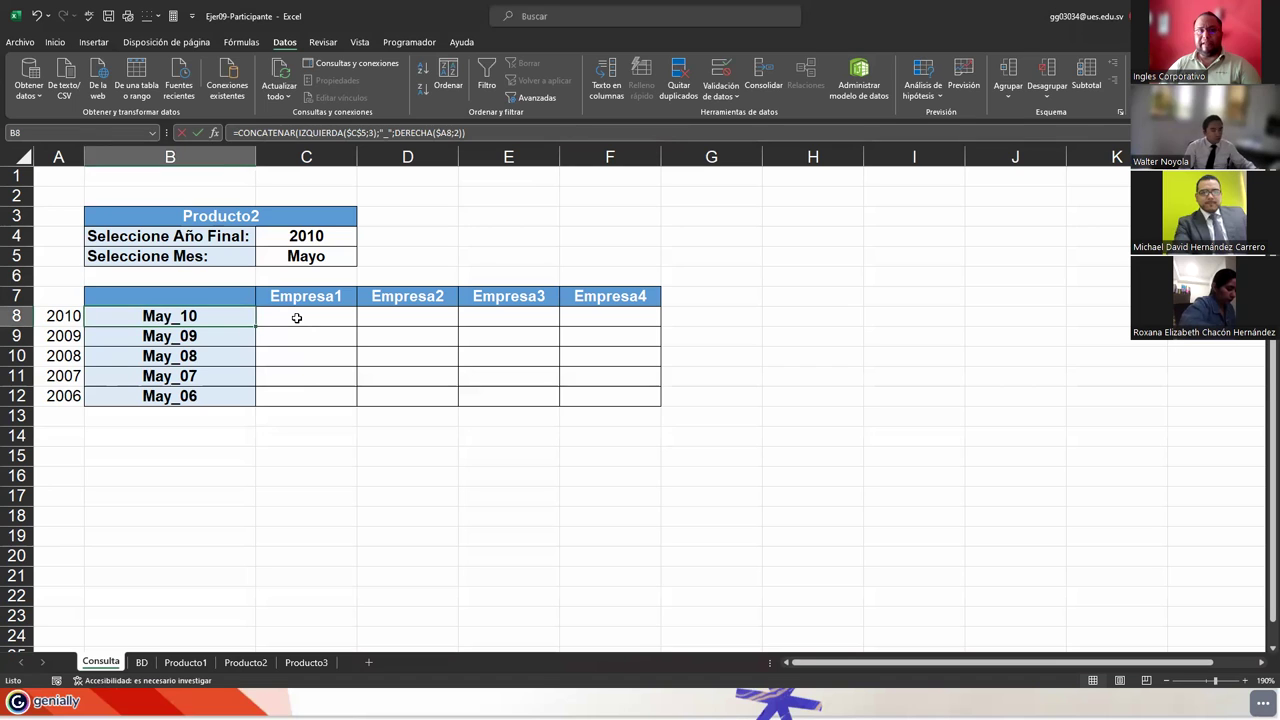
Step: Start C8 as =INDICE(INDIRECTO(CONCATENAR( using function autocomplete
left_click(297, 318)
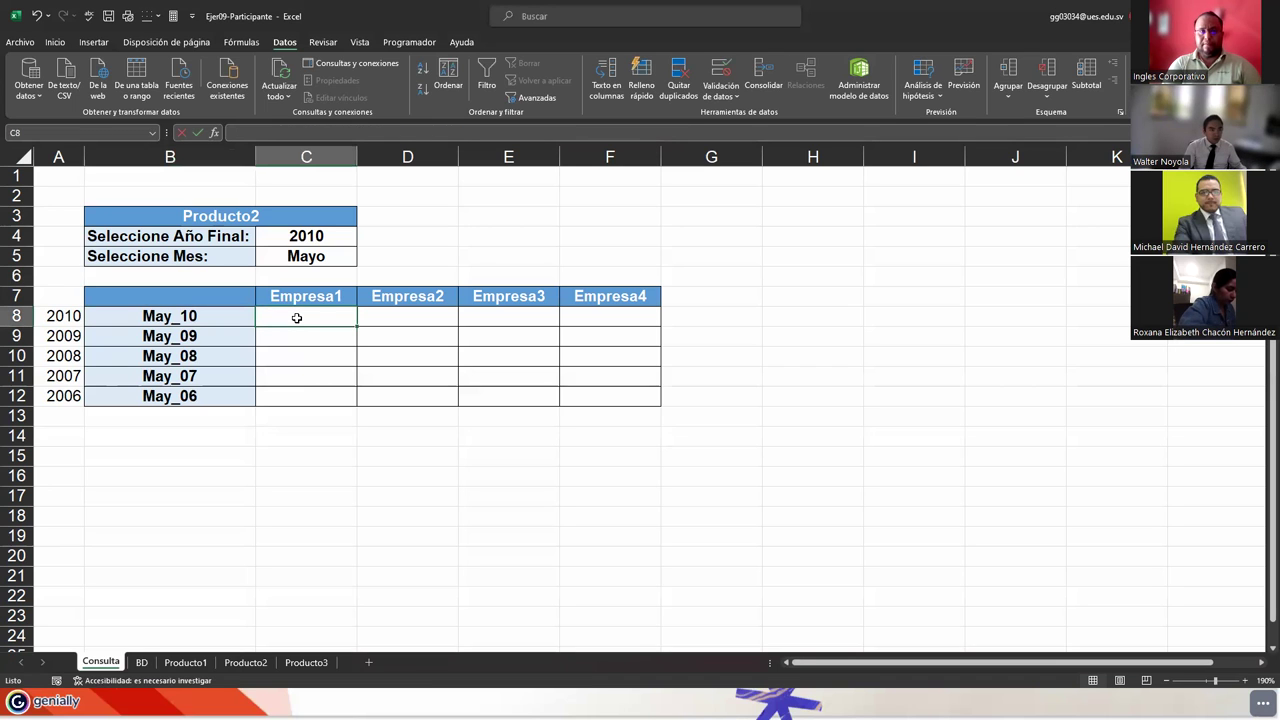
type("=")
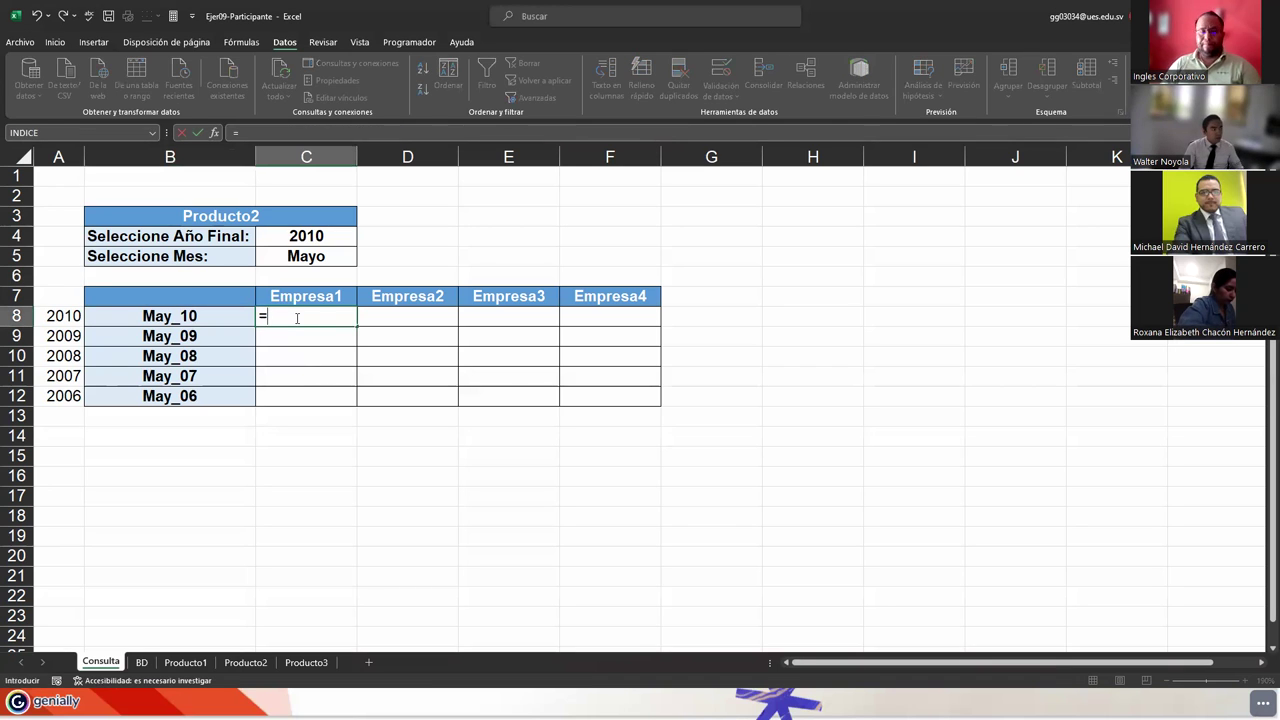
type("INDICE(")
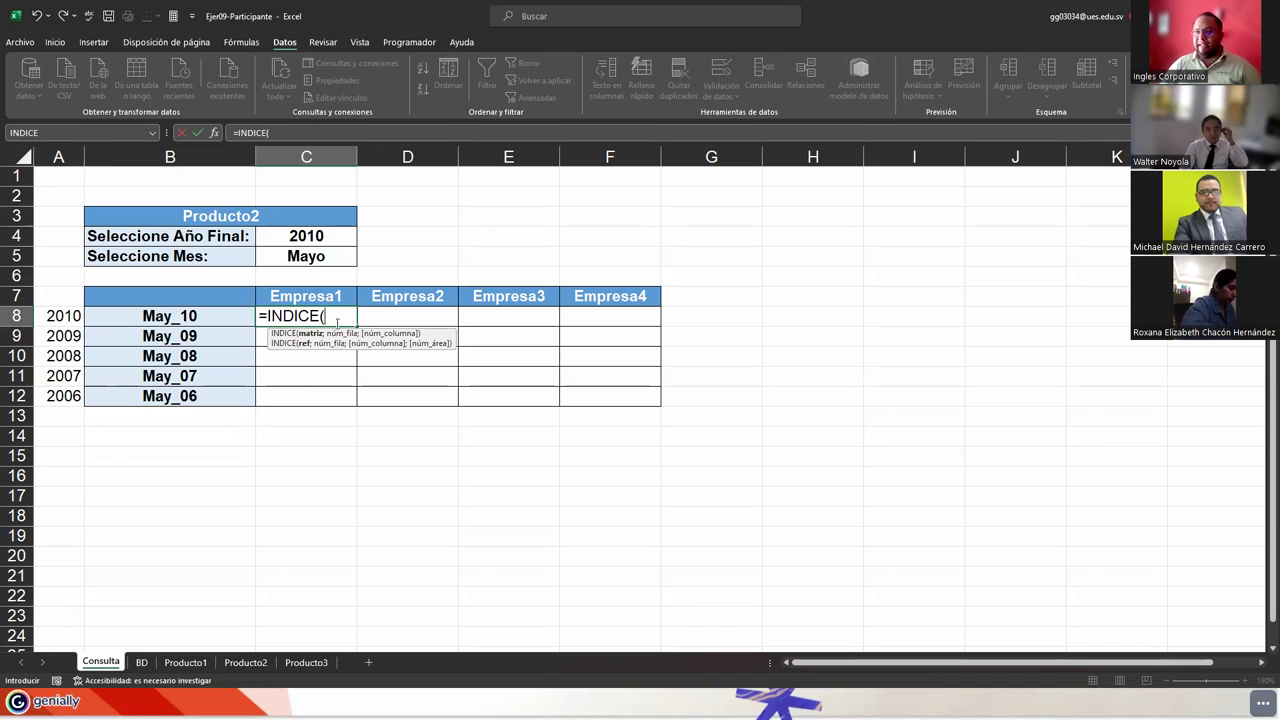
type("indi")
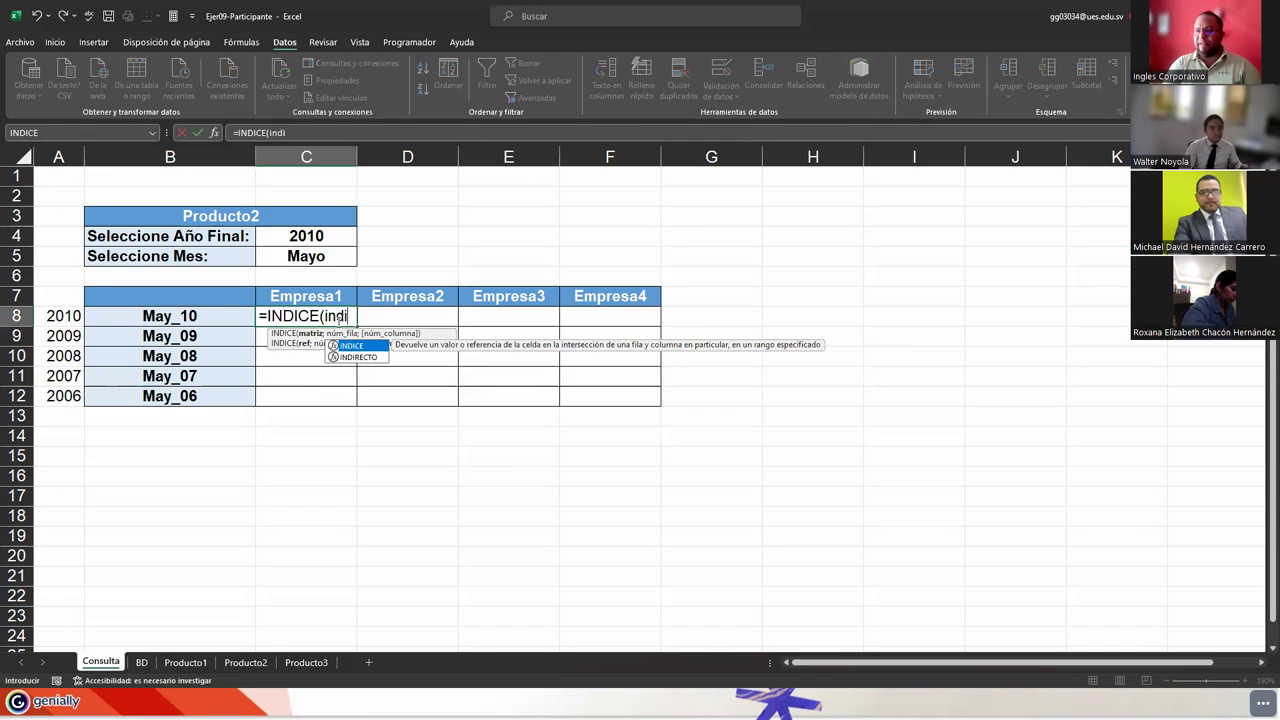
key("Down")
key("Tab")
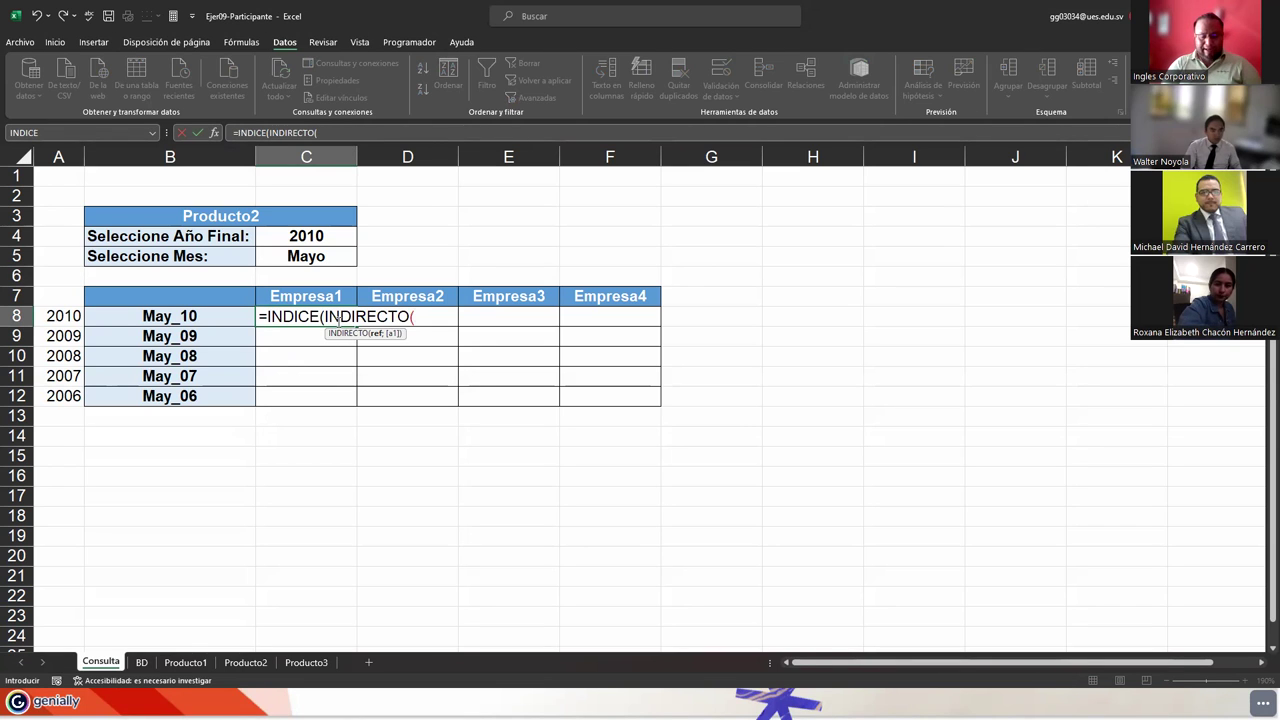
type("con")
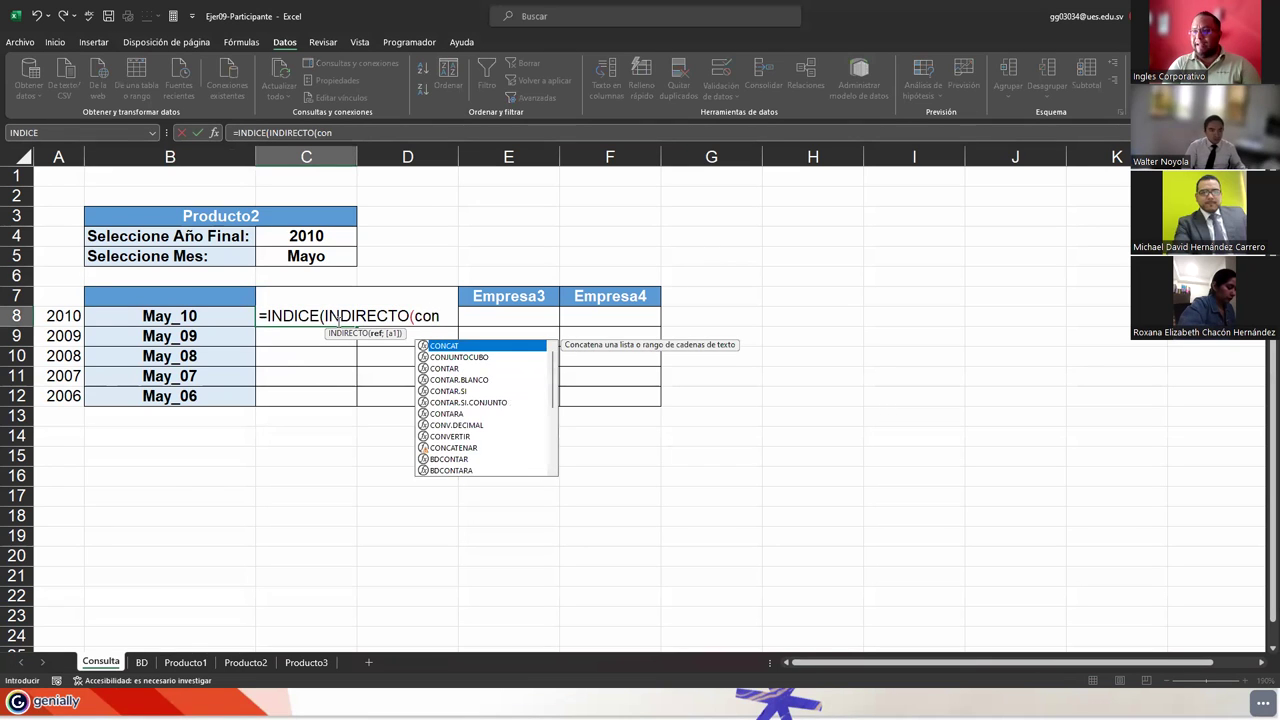
type("ca")
key("Down")
key("Tab")
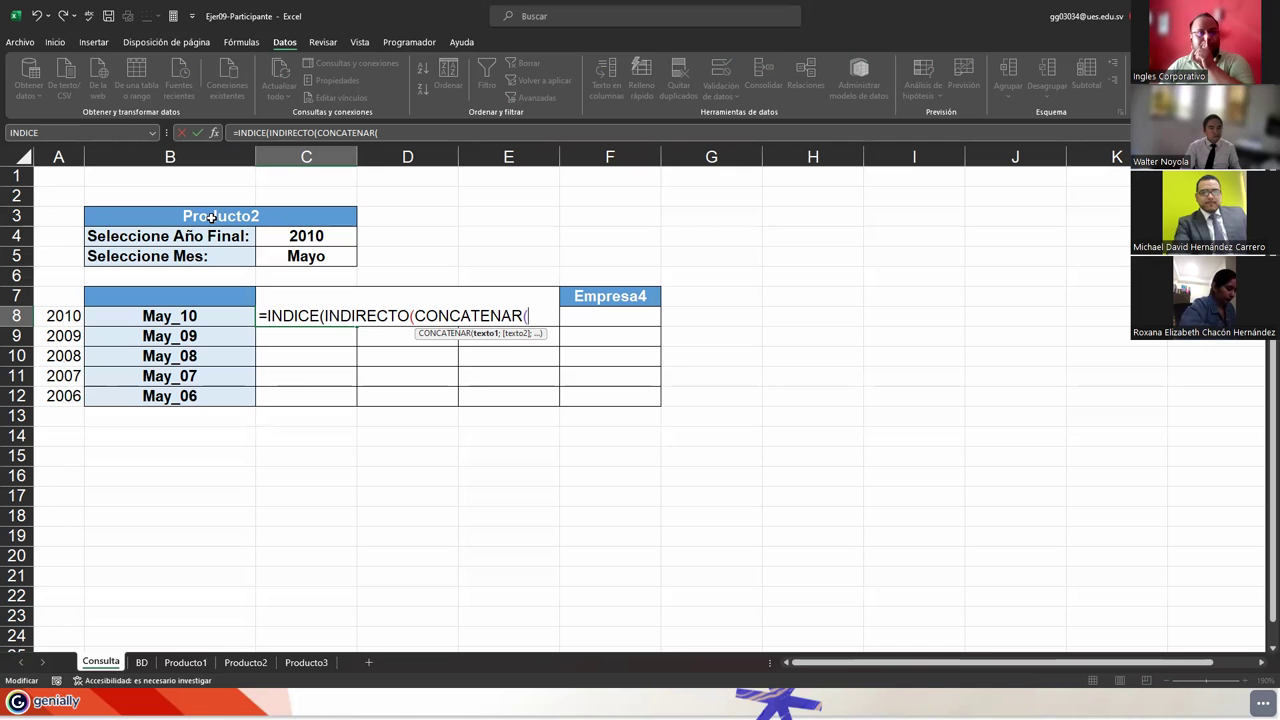
Step: Add the absolute product-name reference $B$3 followed by ;"! in the formula
left_click(211, 217)
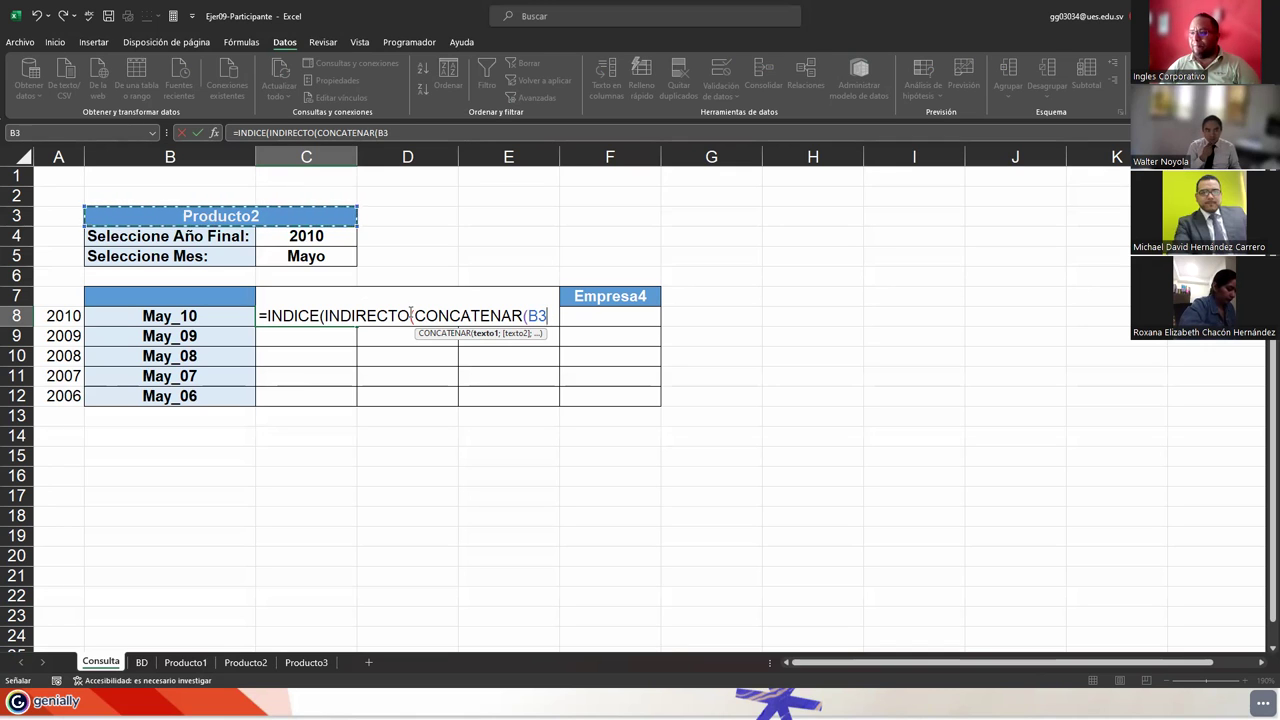
left_click_drag(416, 316, 549, 317)
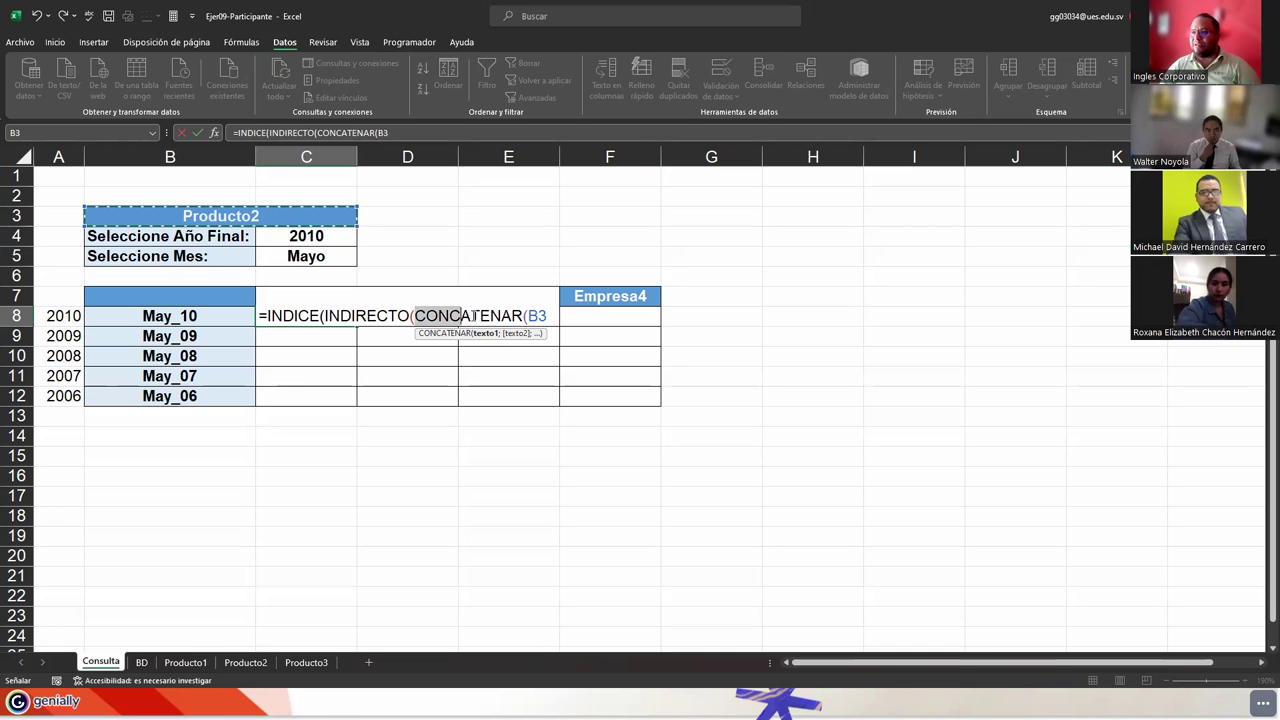
left_click(549, 316)
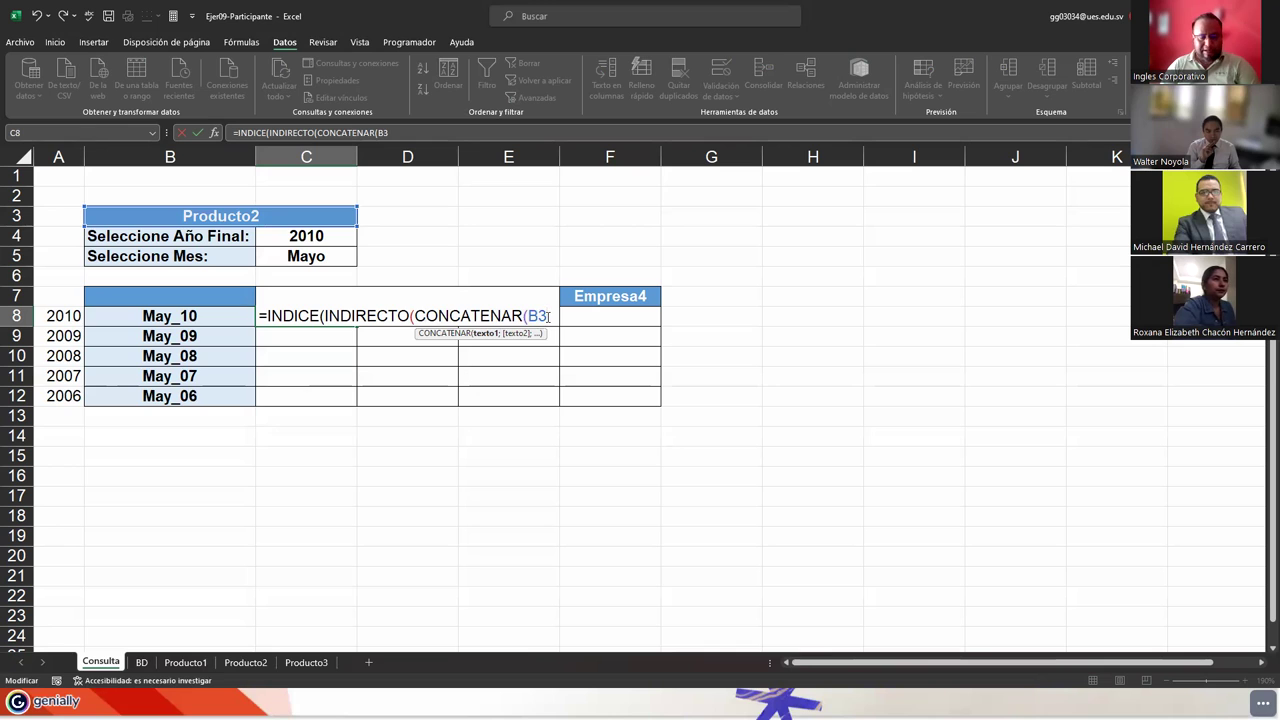
key("F4")
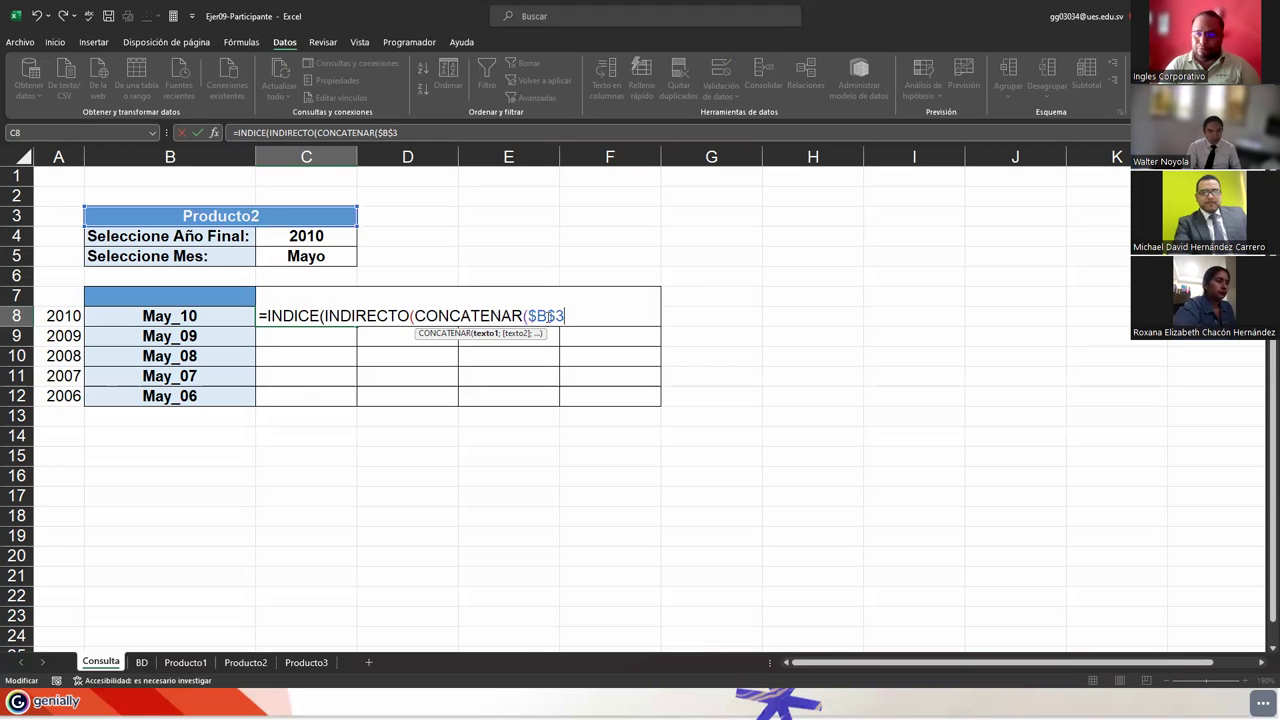
type(";\"")
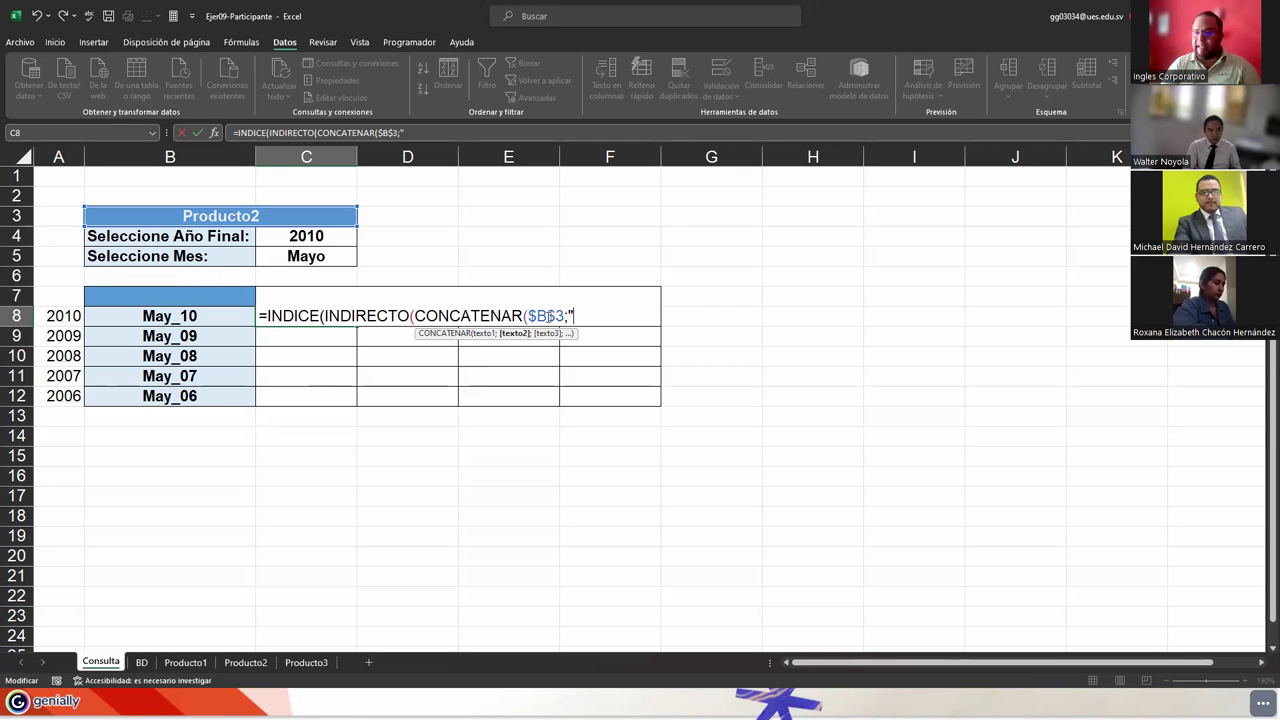
type("!")
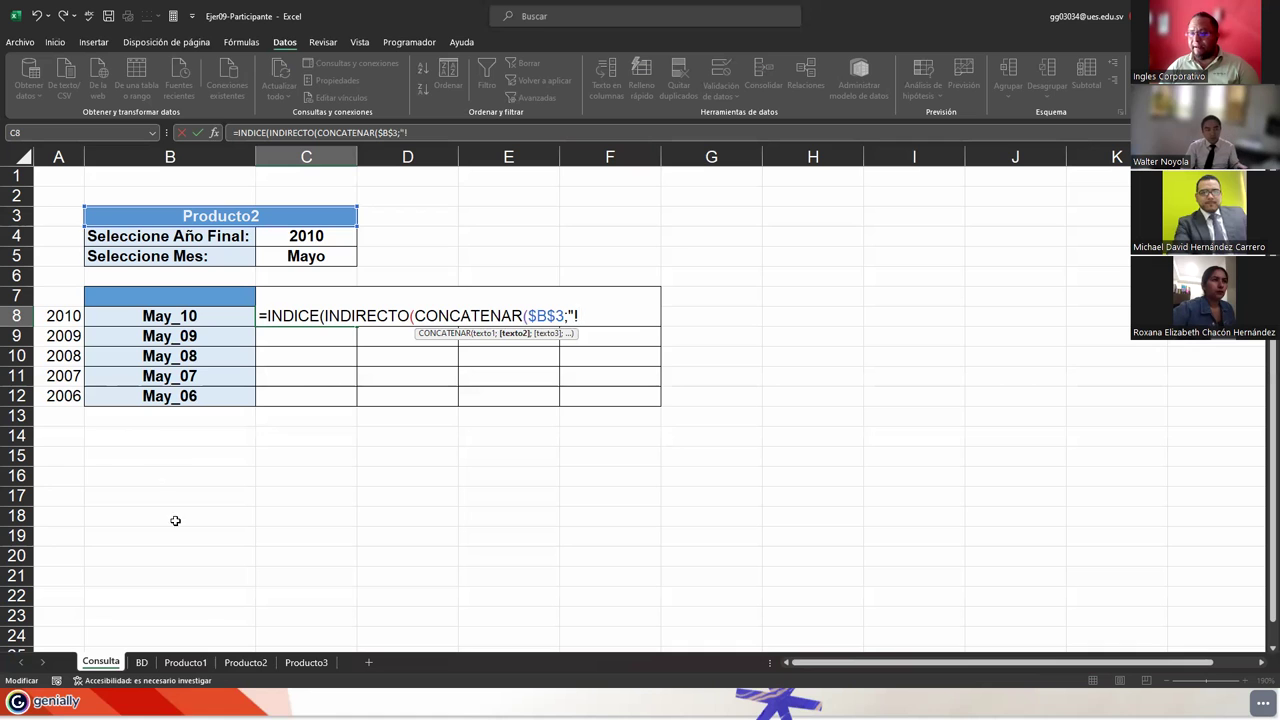
Step: Insert the Producto1!C2:G97 range from the Producto1 sheet into C8's formula
left_click(186, 668)
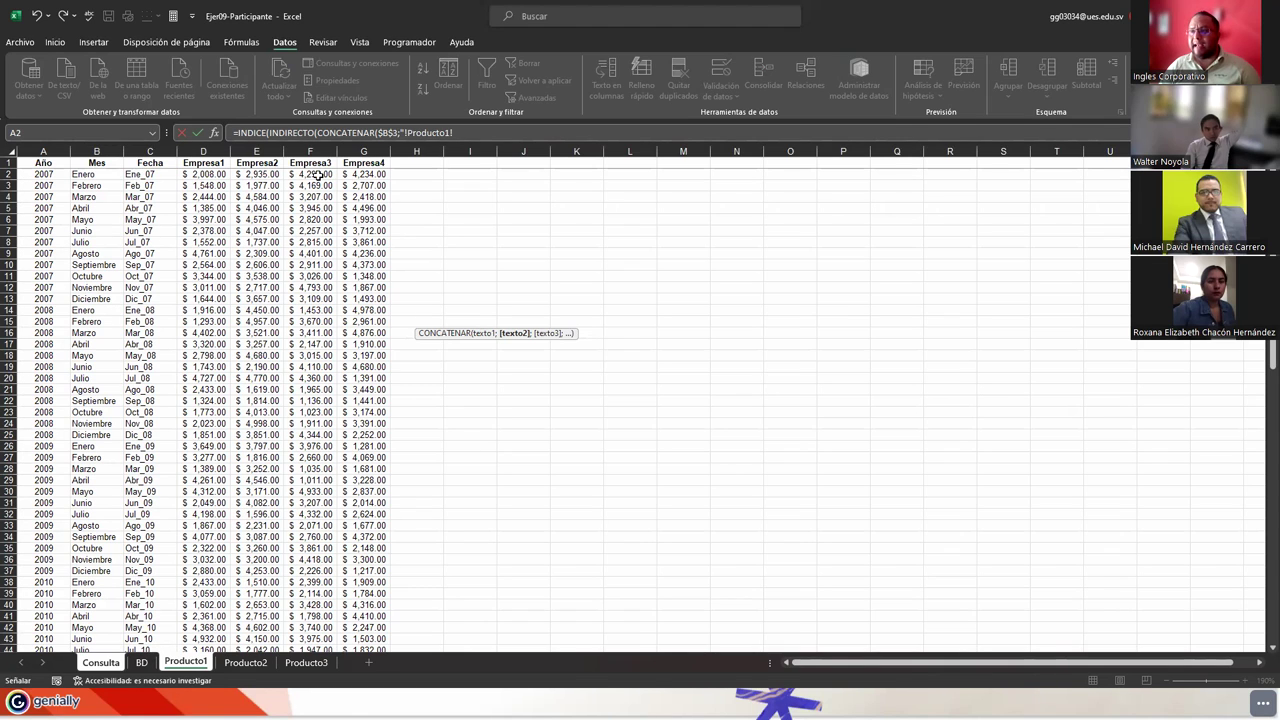
left_click_drag(156, 174, 385, 583)
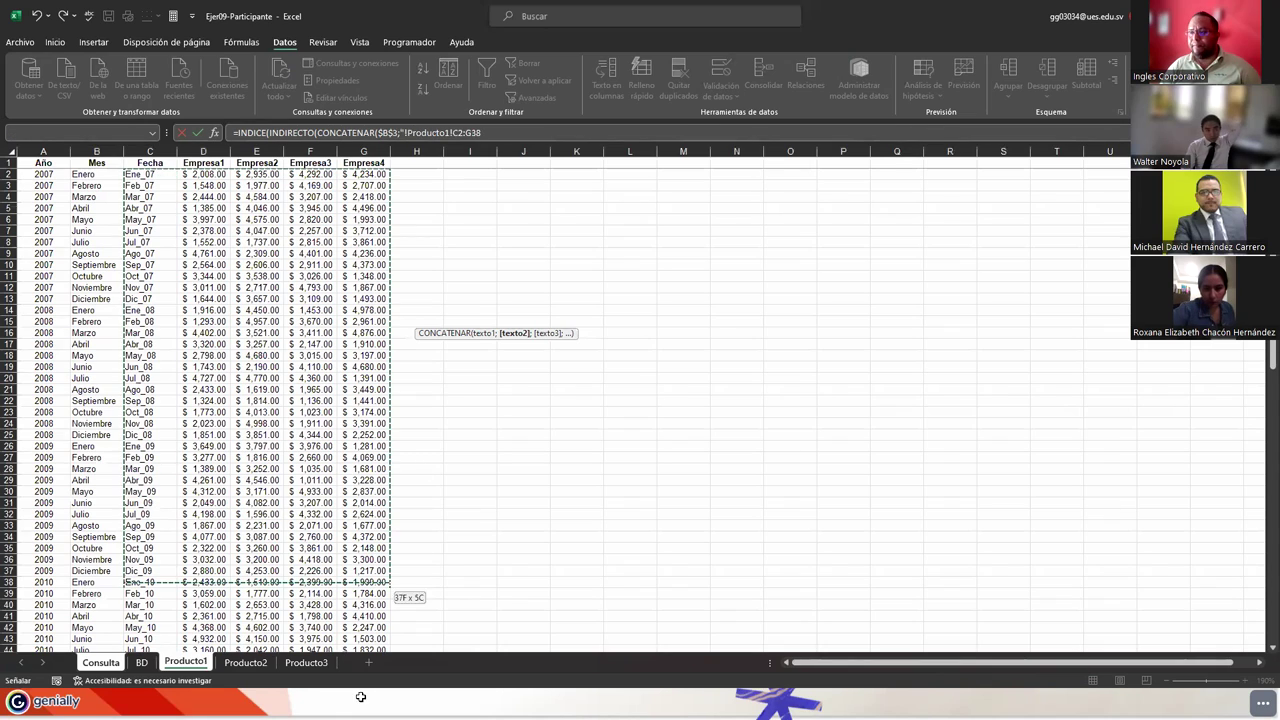
mouse_move(385, 583)
left_mouse_down()
mouse_move(388, 639)
mouse_move(381, 583)
left_mouse_up()
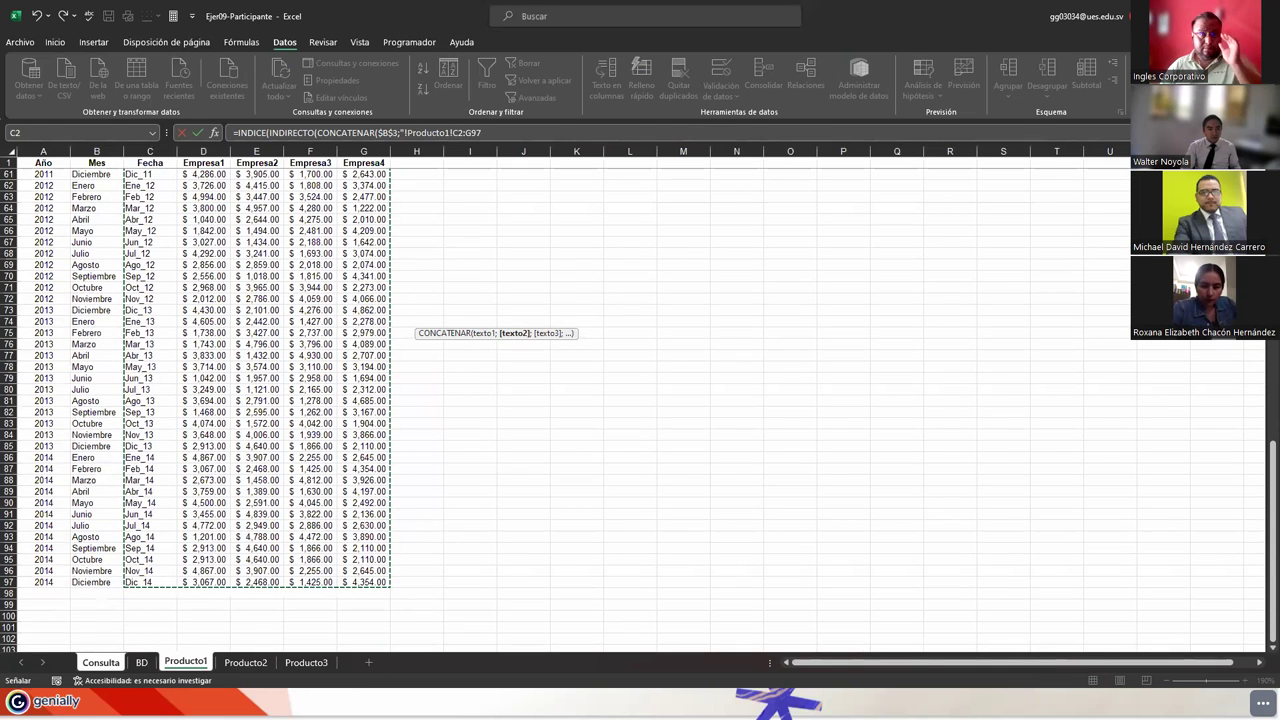
left_click(488, 132)
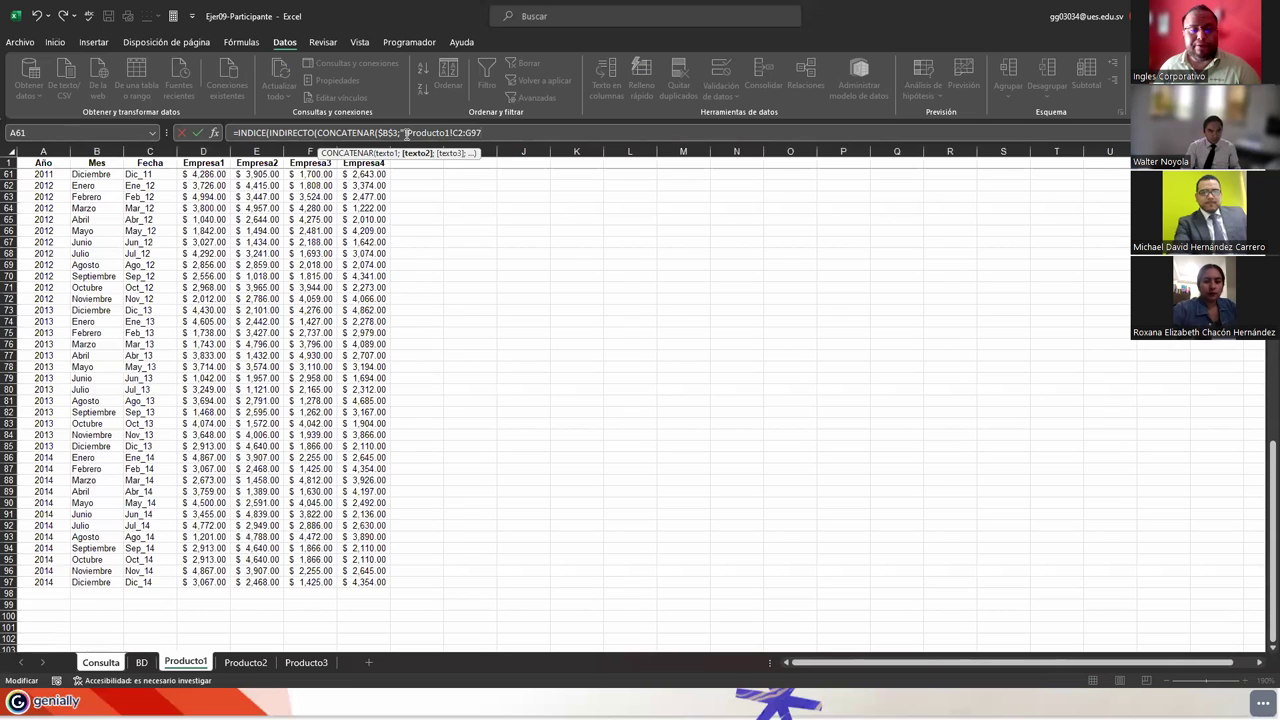
left_click_drag(406, 133, 452, 134)
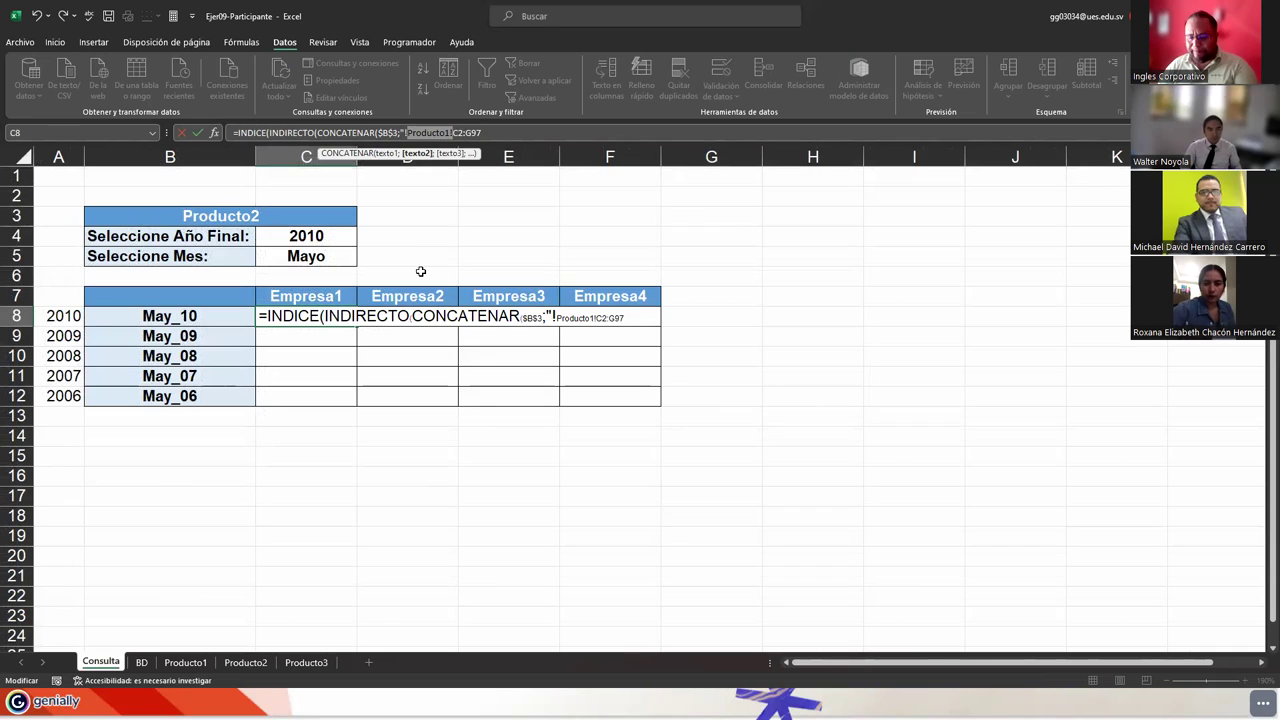
Step: Delete the hard-coded Producto1 sheet name, make C2:G97 absolute as $C$2:$G$97, and add '))'
key("BackSpace")
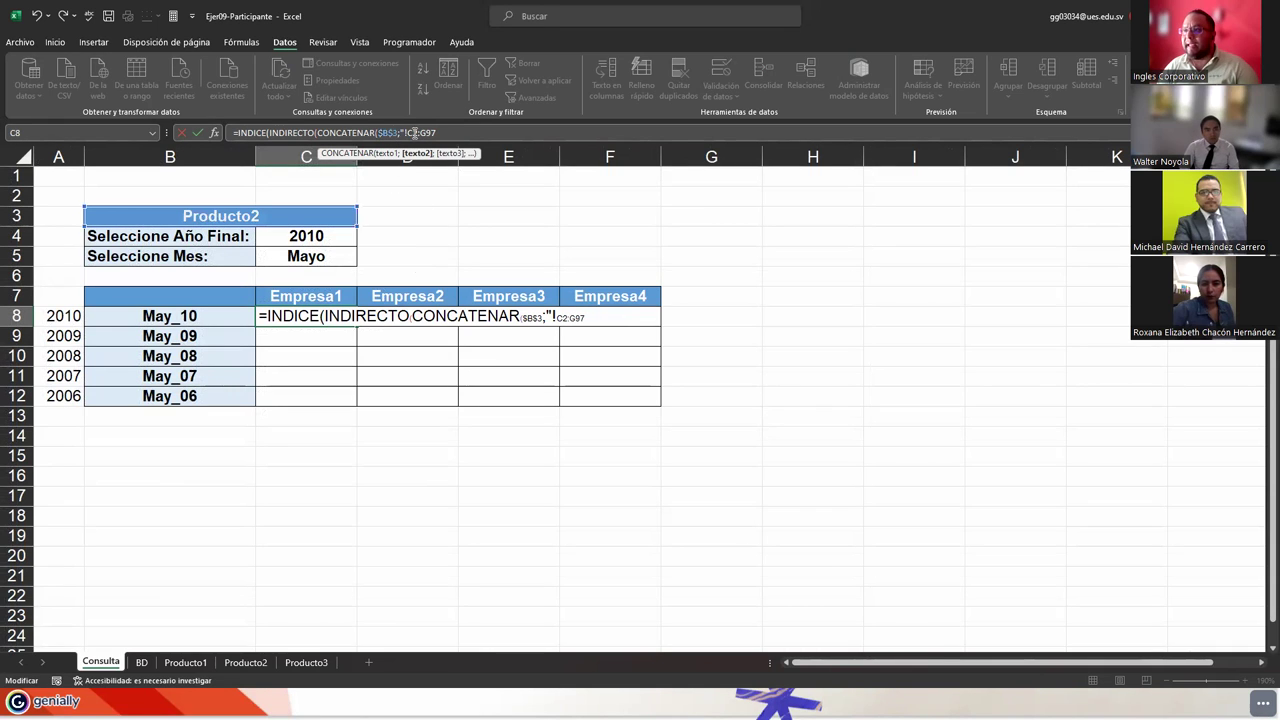
left_click_drag(409, 133, 433, 134)
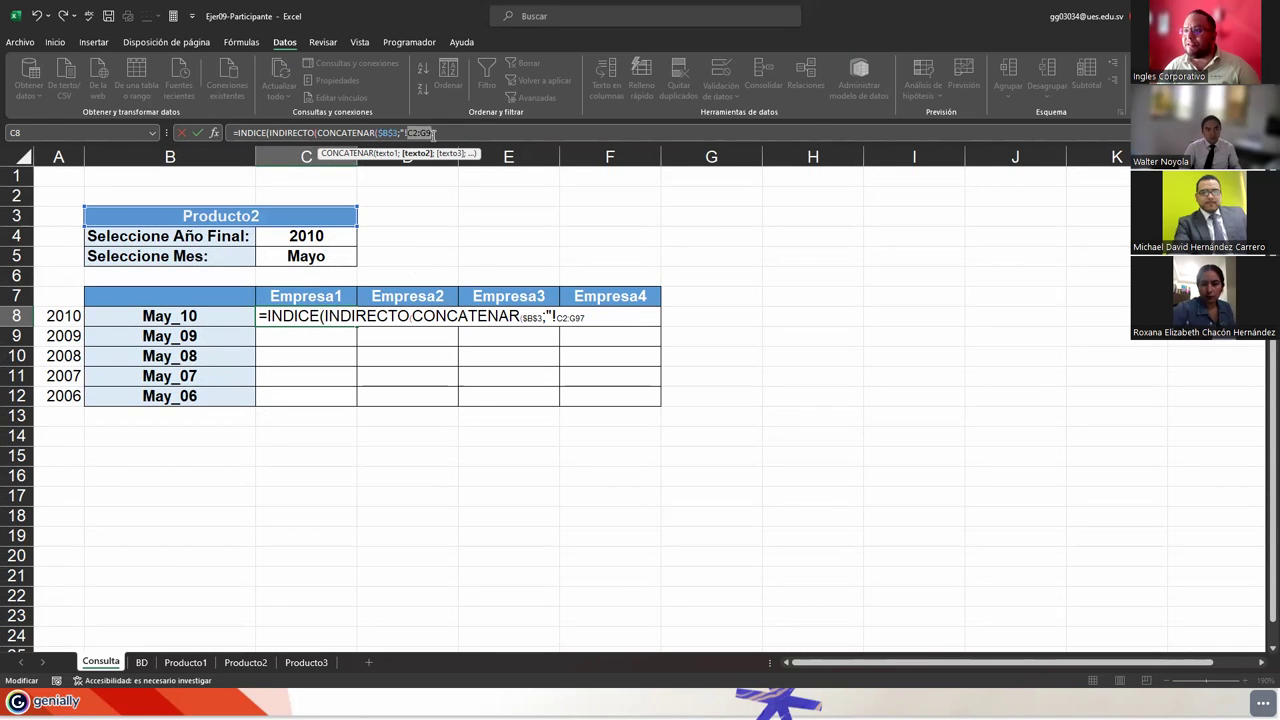
key("F4")
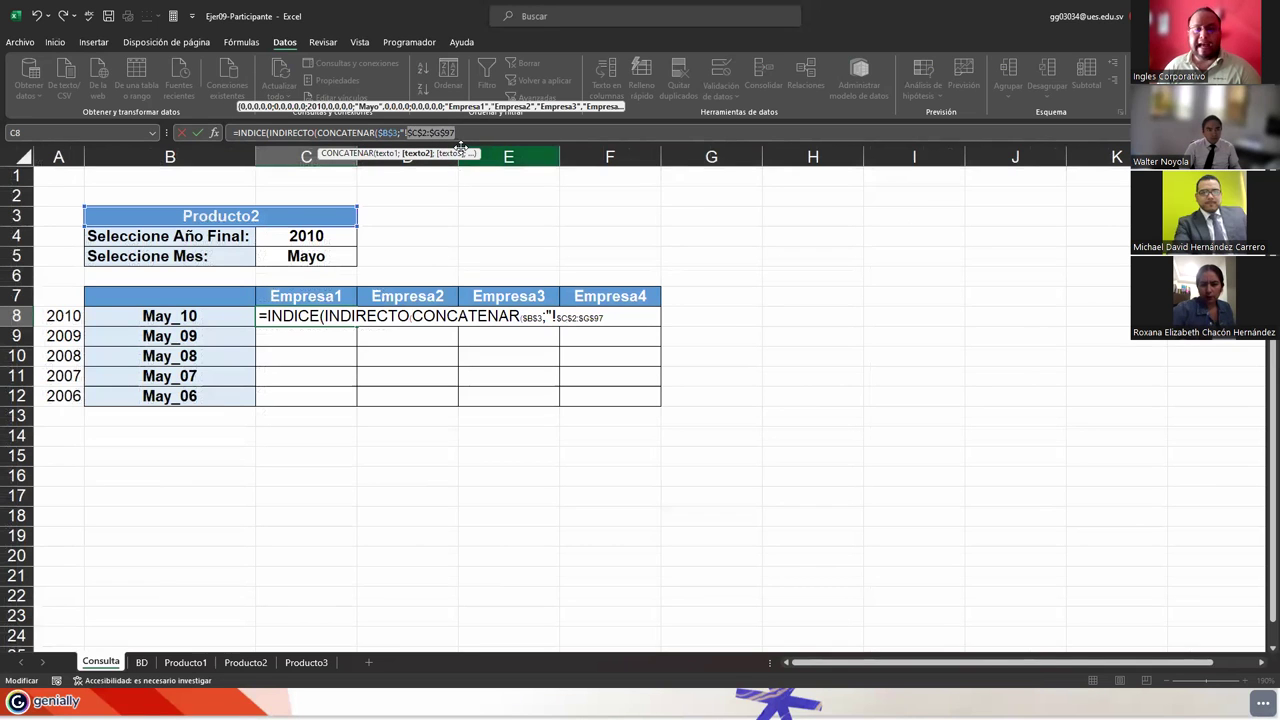
left_click(462, 133)
type("\"))")
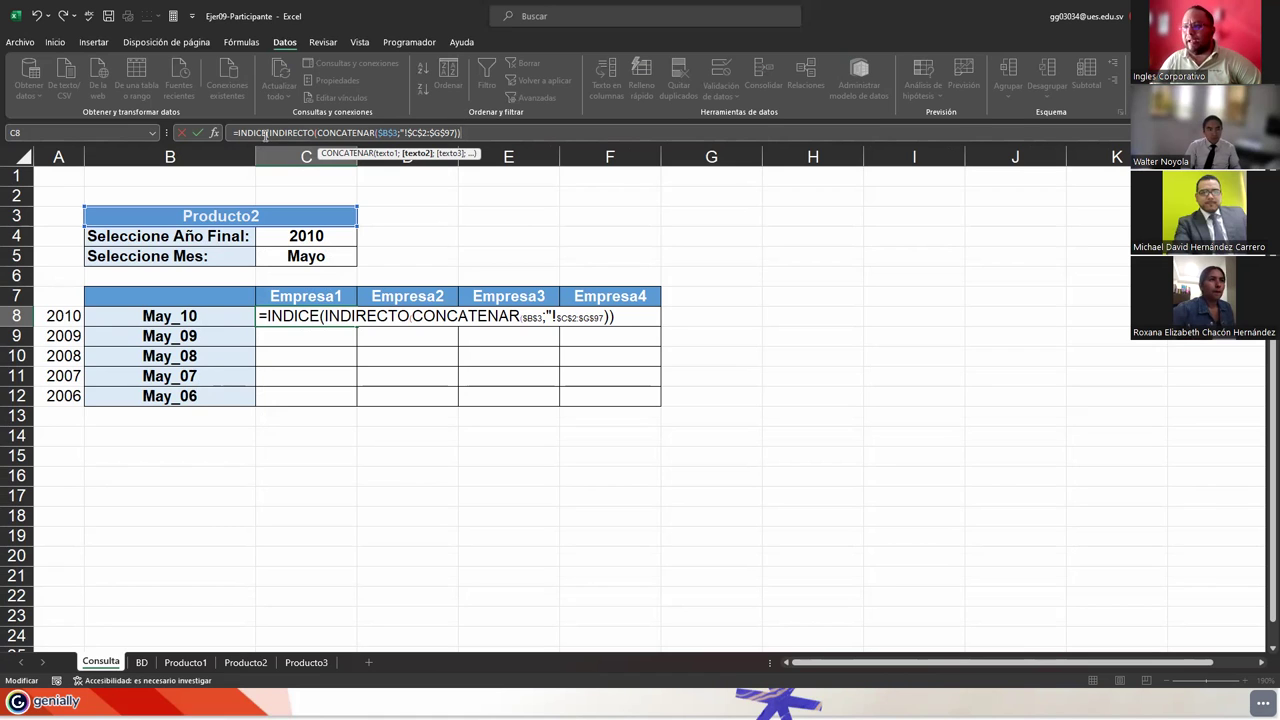
Step: Append ';coincidir' after INDIRECTO's closing parentheses to start INDICE's next argument
left_click_drag(268, 132, 460, 133)
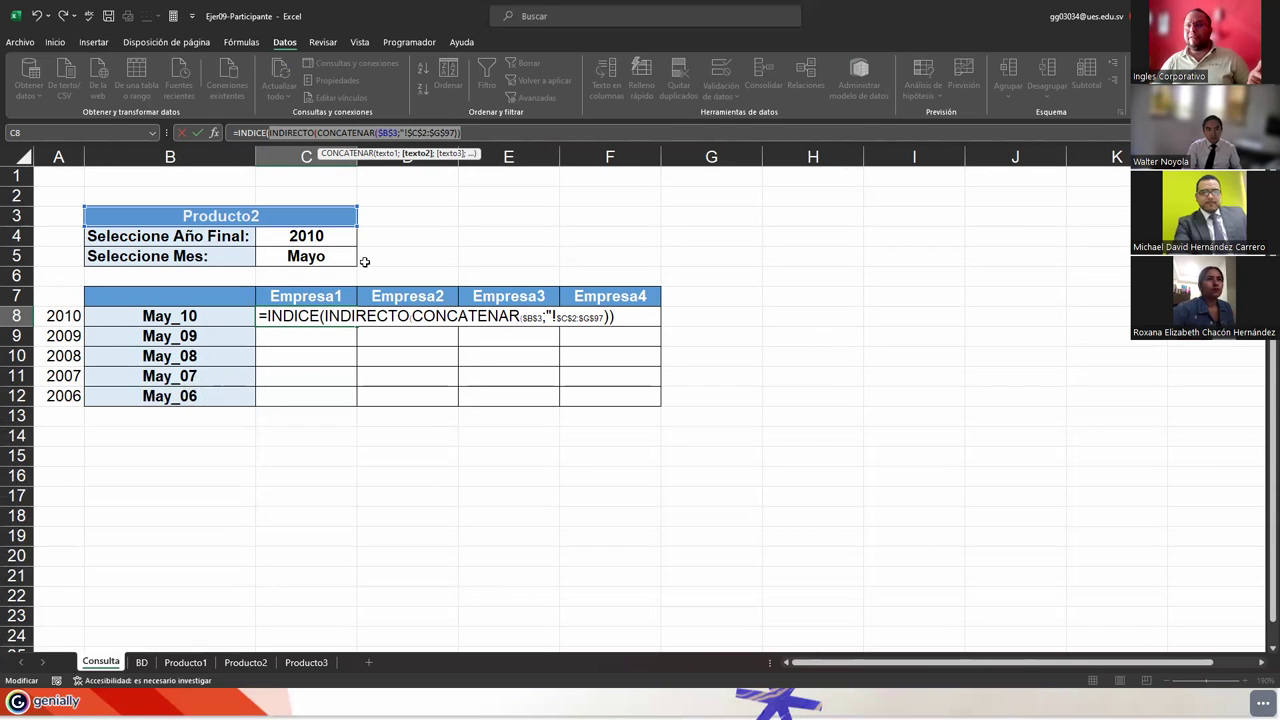
left_click(256, 133)
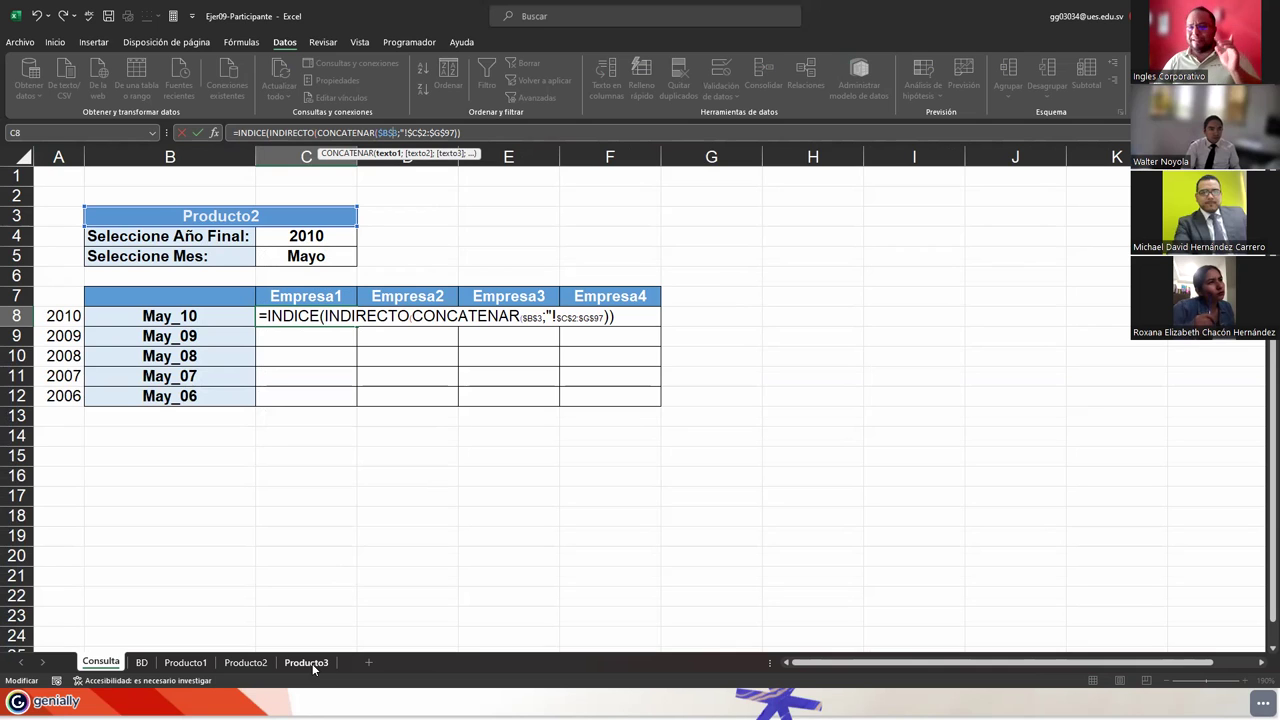
left_click(464, 132)
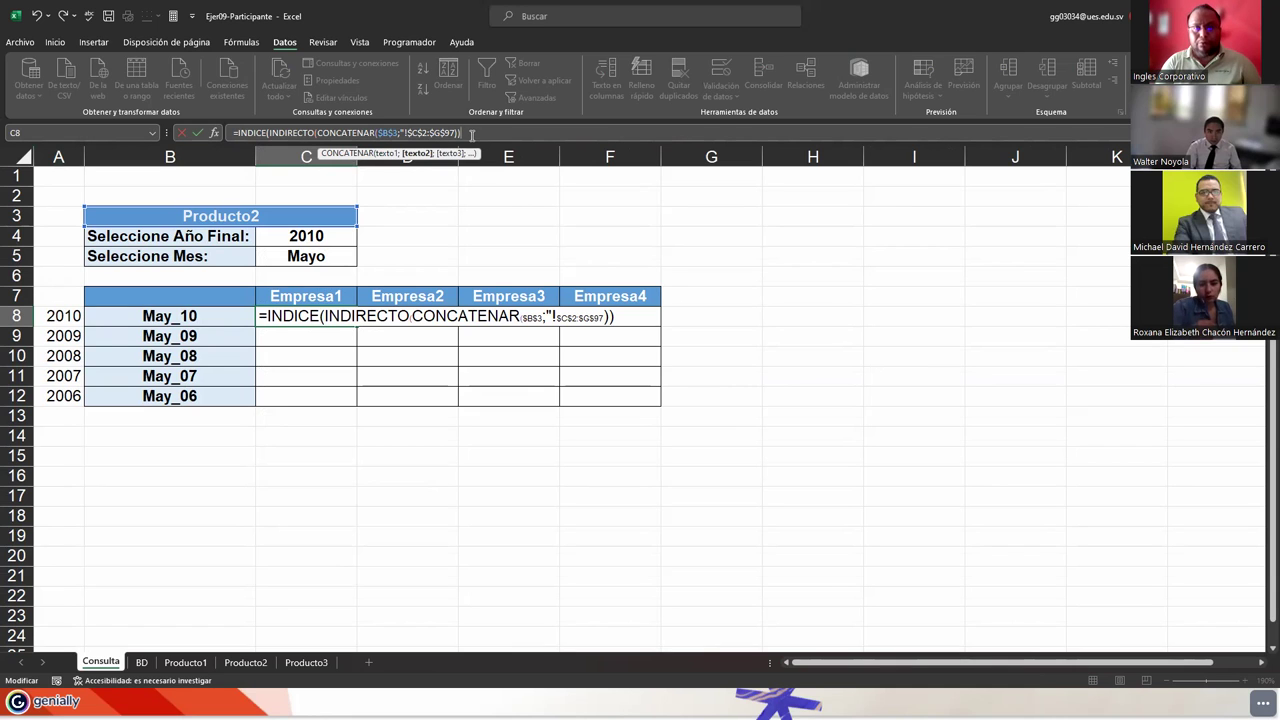
type(";coin")
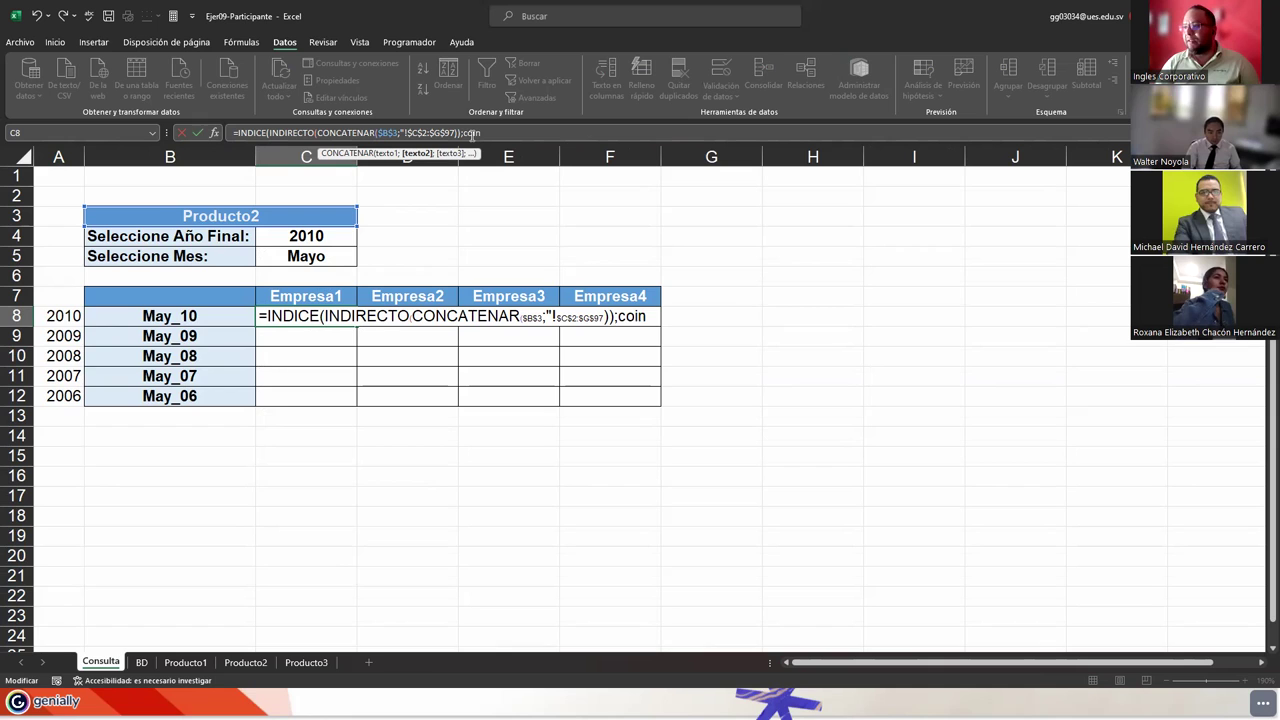
key("BackSpace")
key("BackSpace")
key("BackSpace")
key("BackSpace")
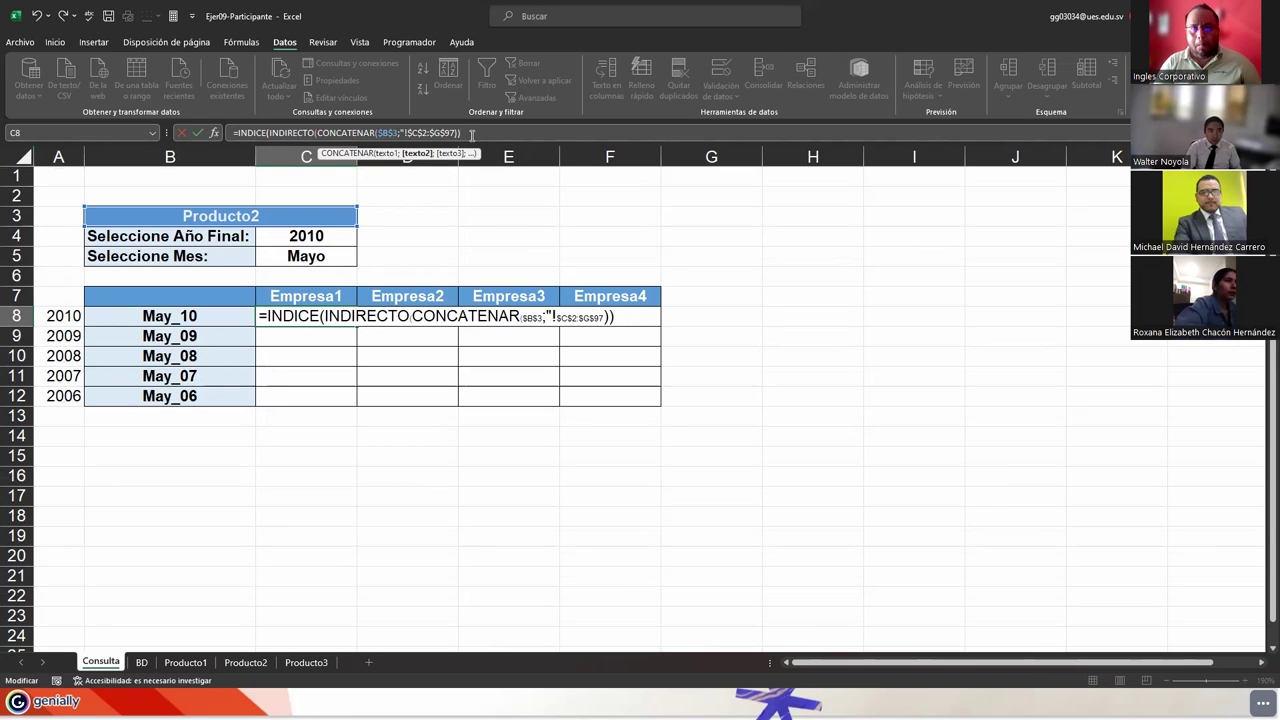
type(";")
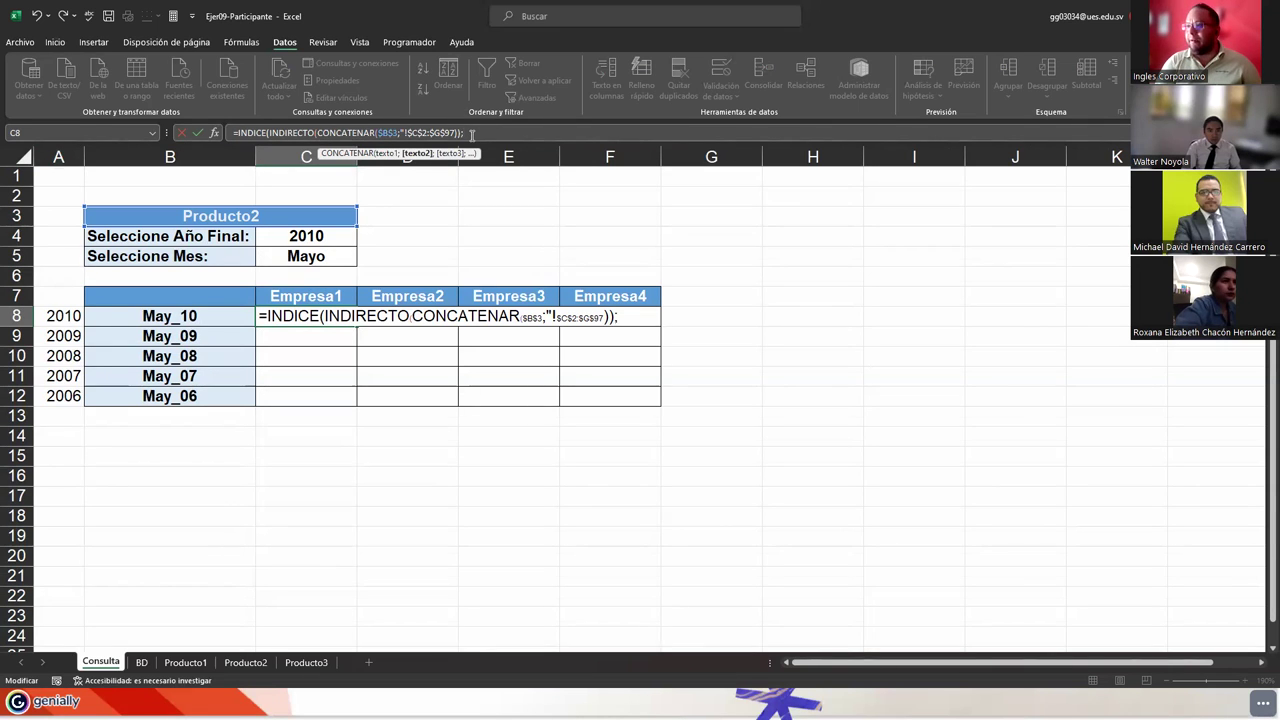
type("coin")
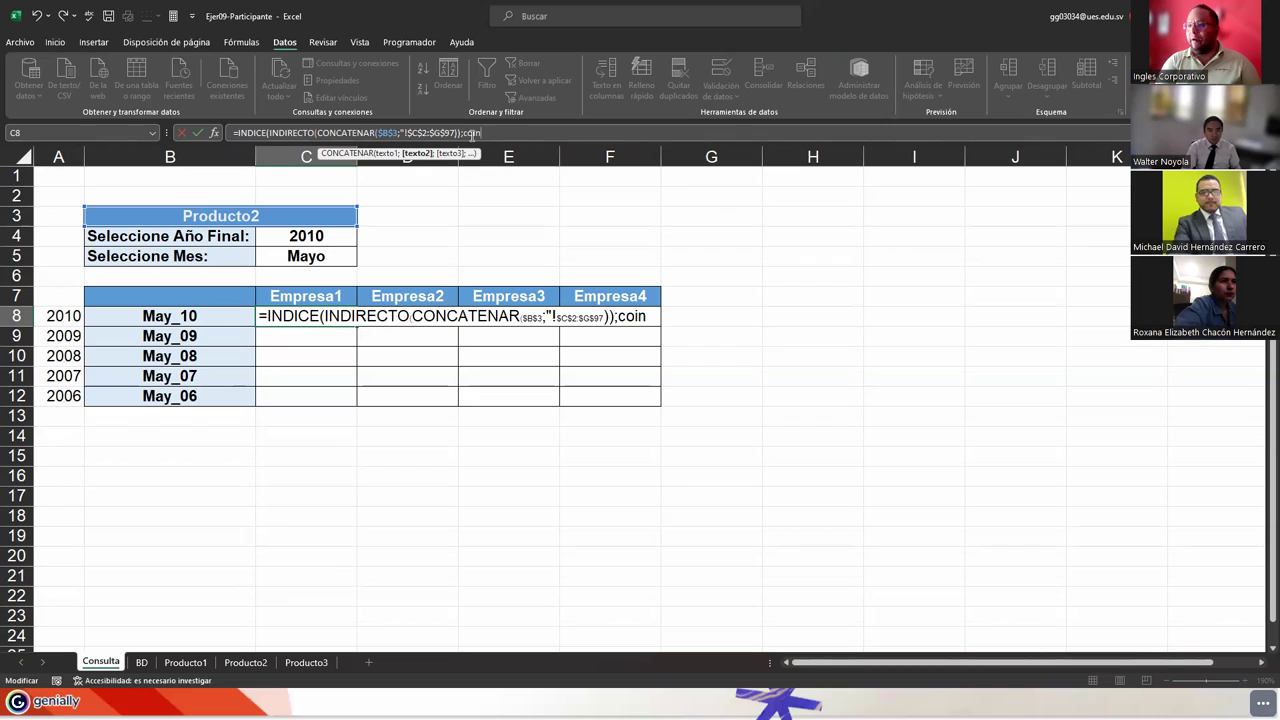
type("cidir")
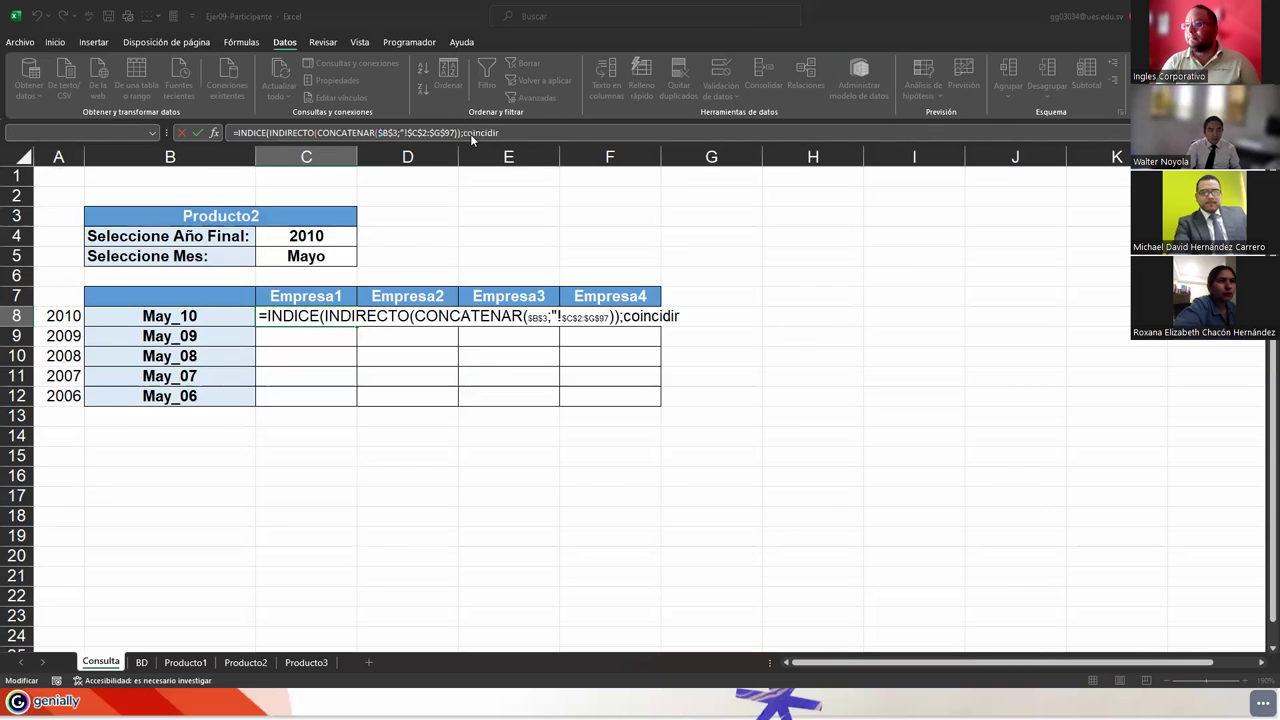
Step: After the formula error, remove ';coincidir', close the "!$C$2:$G$97" quote and retype '));coin'
key("Return")
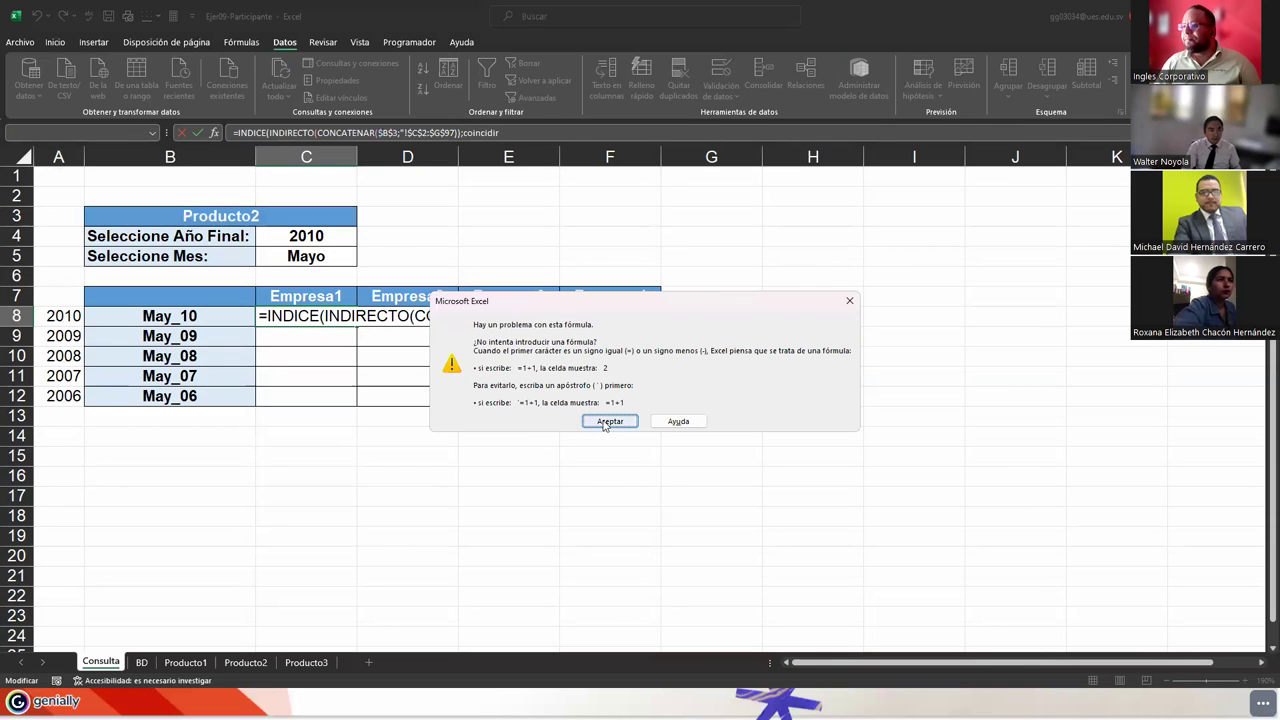
left_click(602, 423)
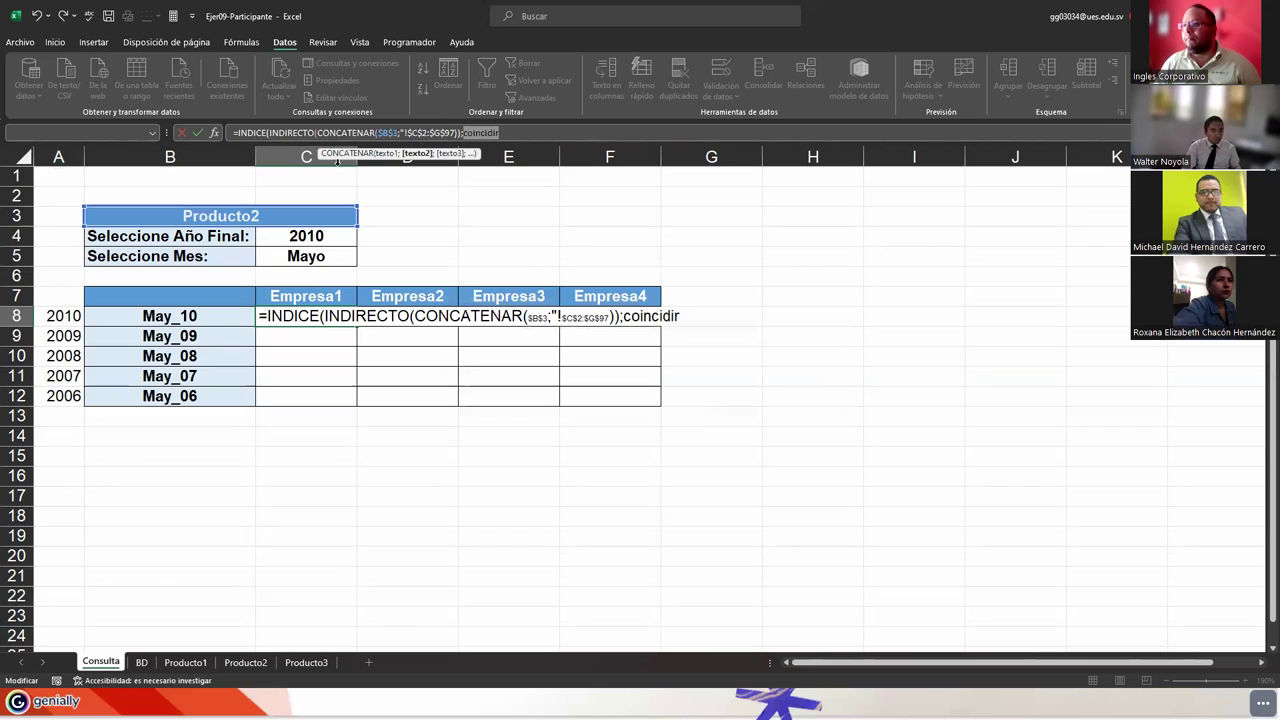
left_click(456, 134)
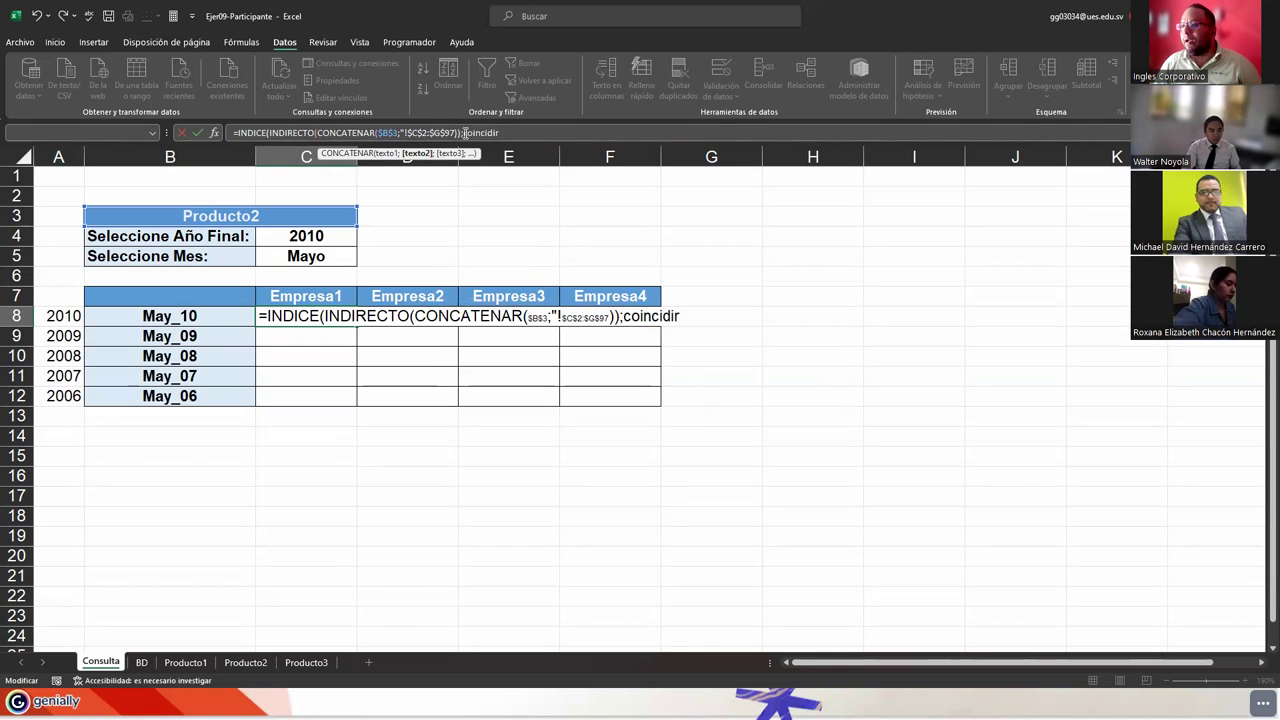
double_click(380, 133)
left_click(453, 133)
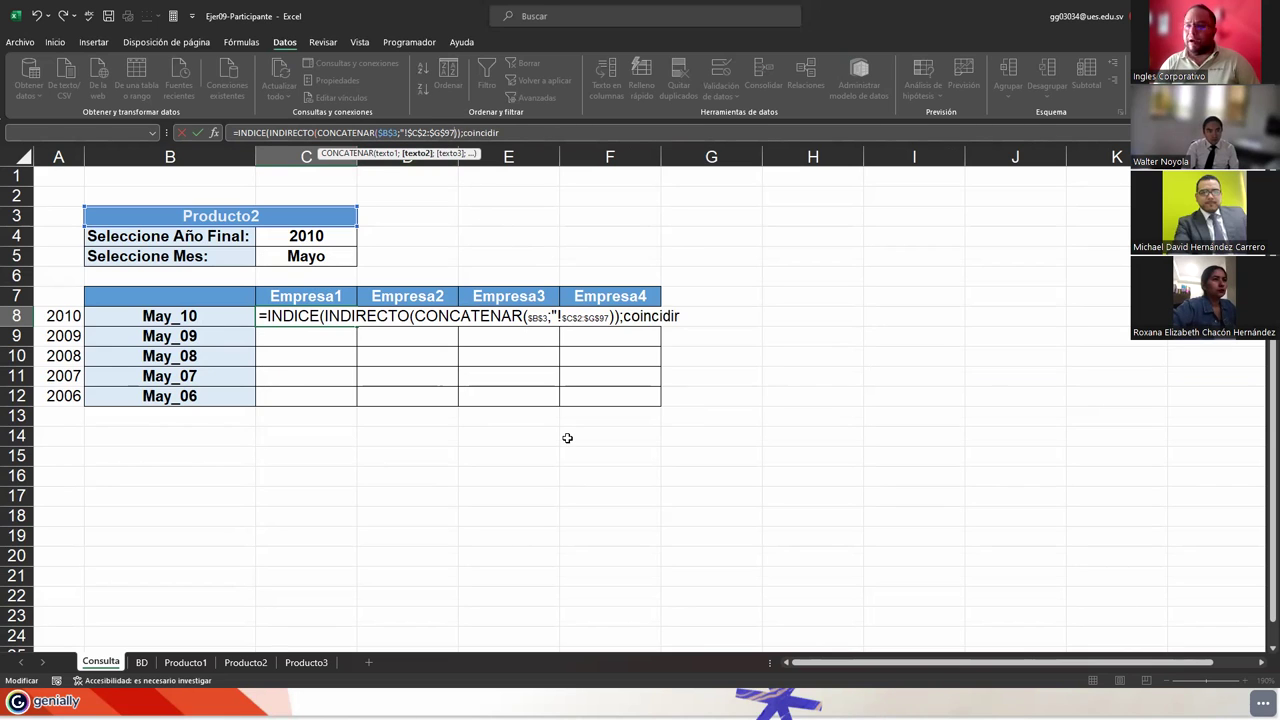
key("BackSpace")
key("BackSpace")
key("BackSpace")
key("BackSpace")
key("BackSpace")
key("BackSpace")
key("BackSpace")
key("BackSpace")
key("BackSpace")
key("BackSpace")
key("BackSpace")
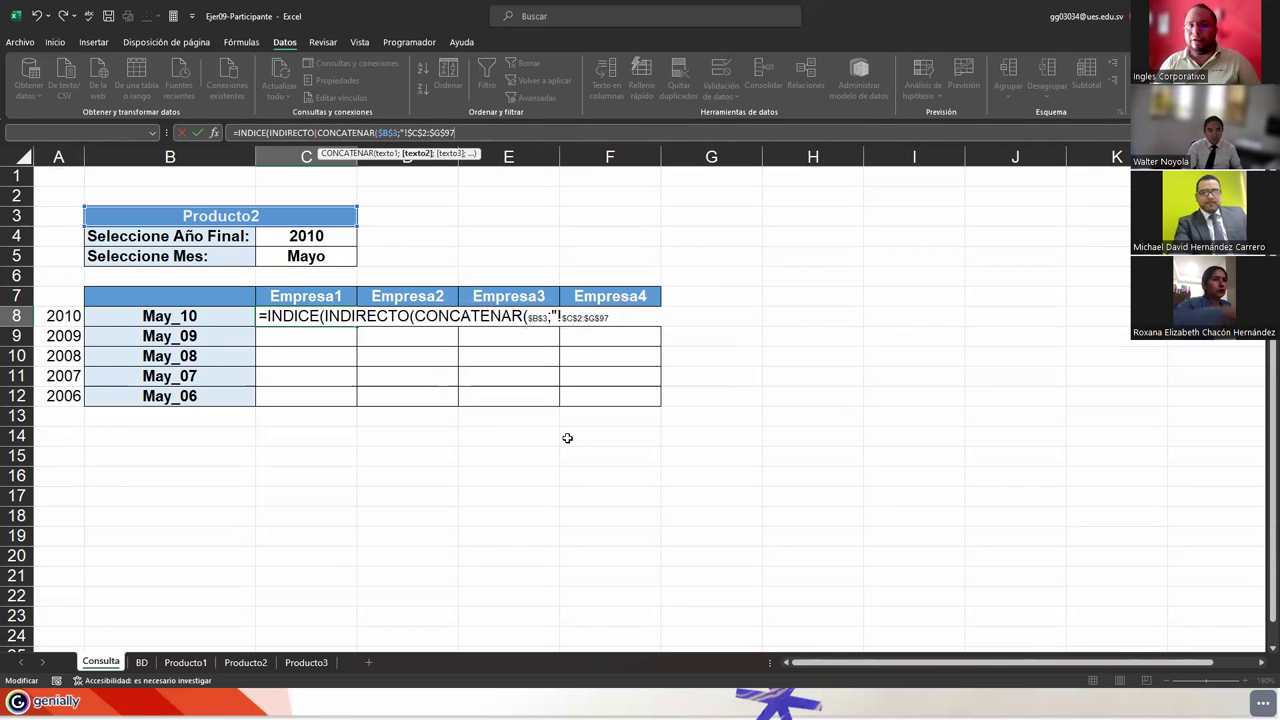
type("\"")
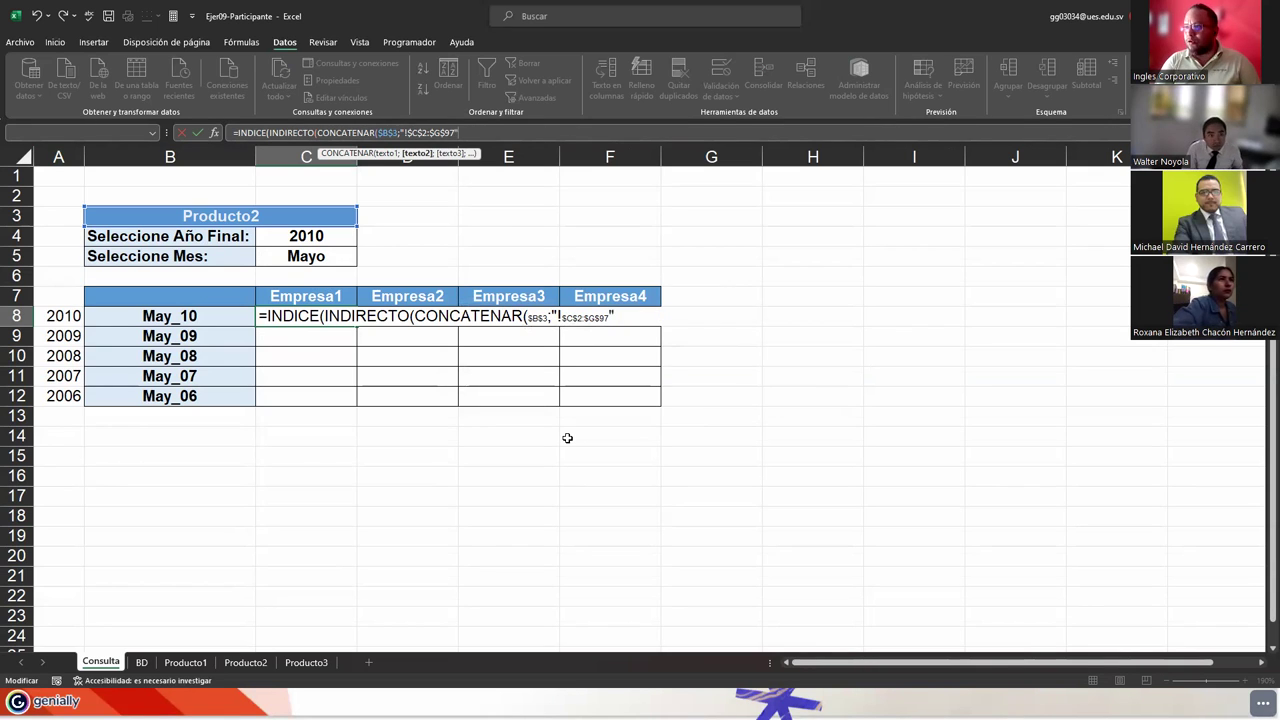
type(")")
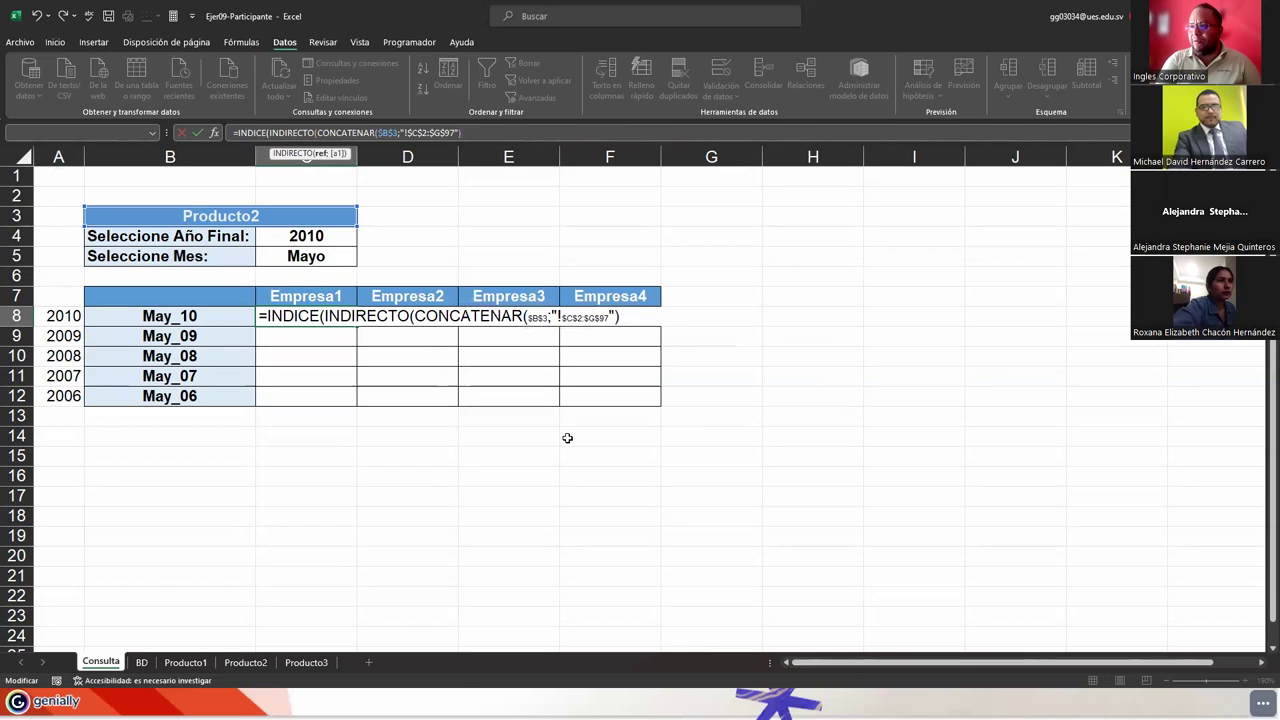
type(");coin")
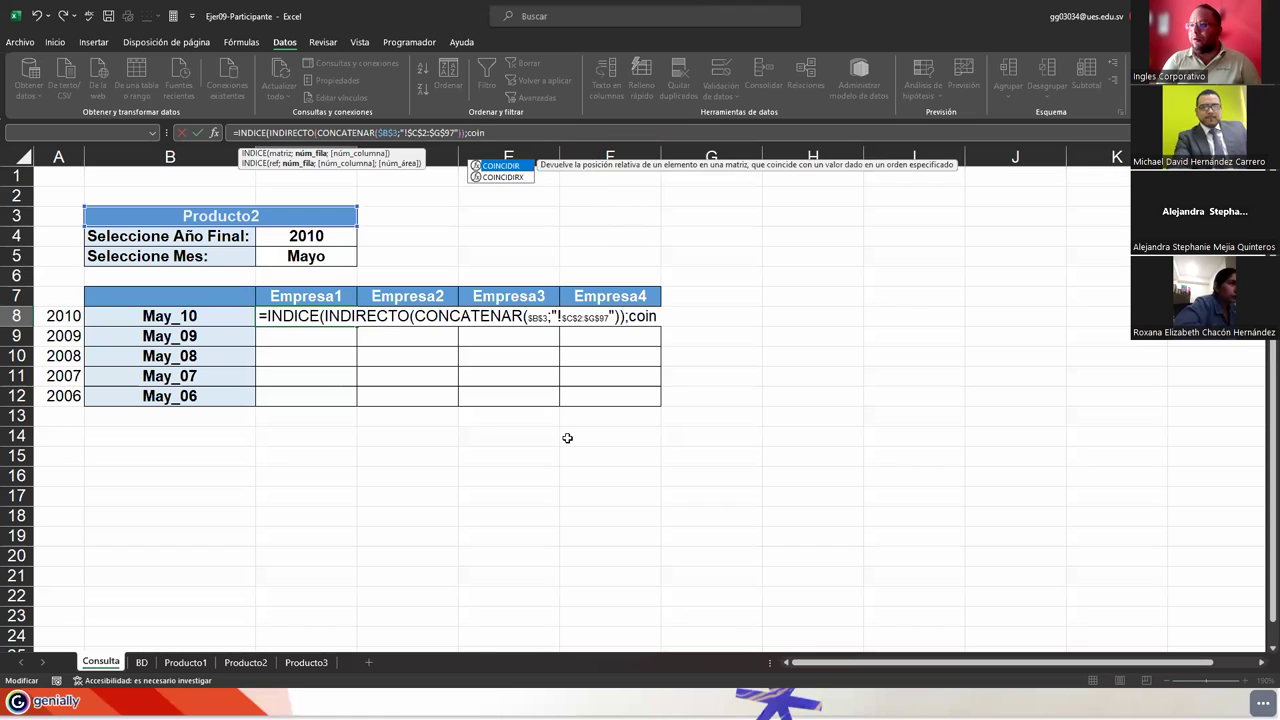
Step: Complete COINCIDIR with $B8 as its lookup value and begin ';INDIRECTO(' for the lookup range
key("Tab")
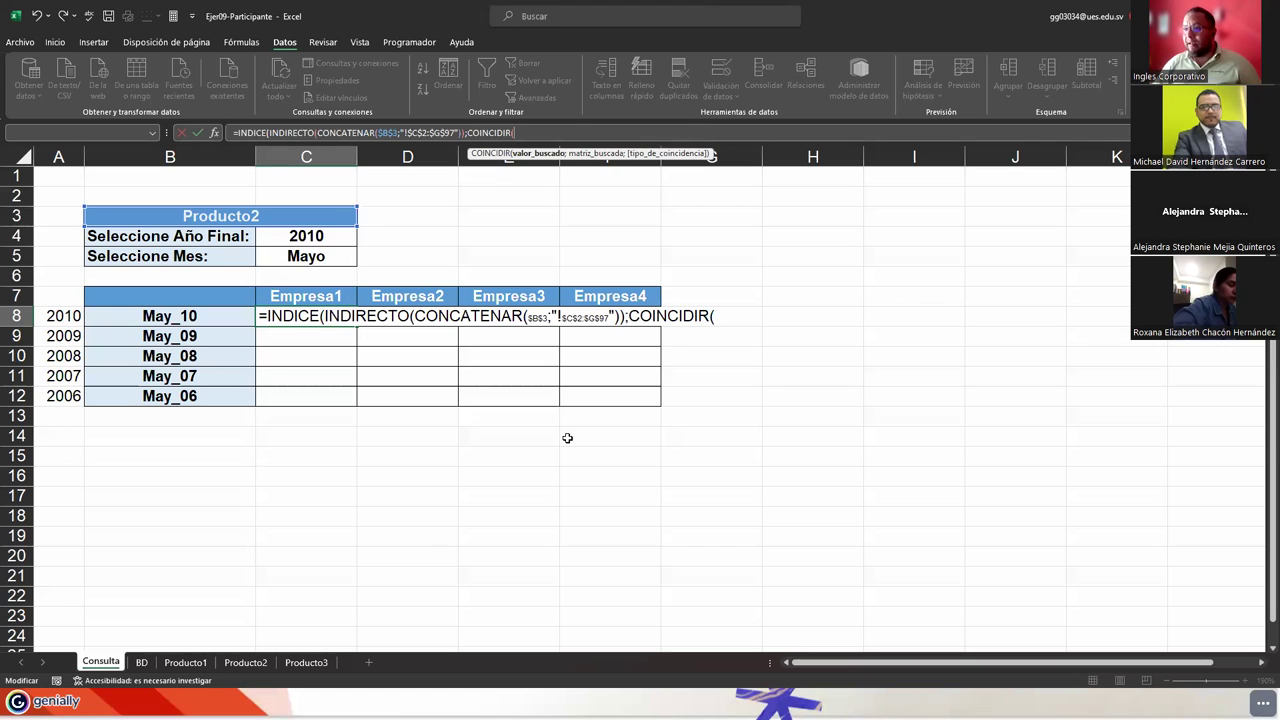
left_click(208, 319)
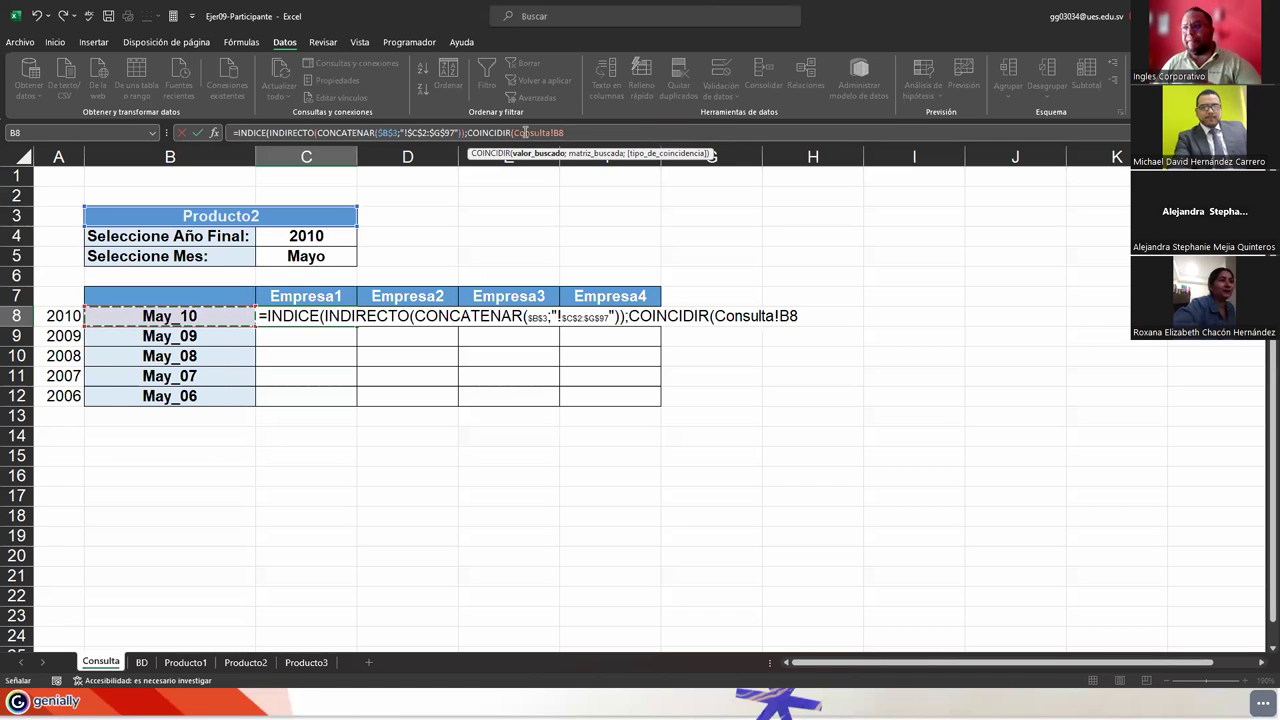
double_click(525, 132)
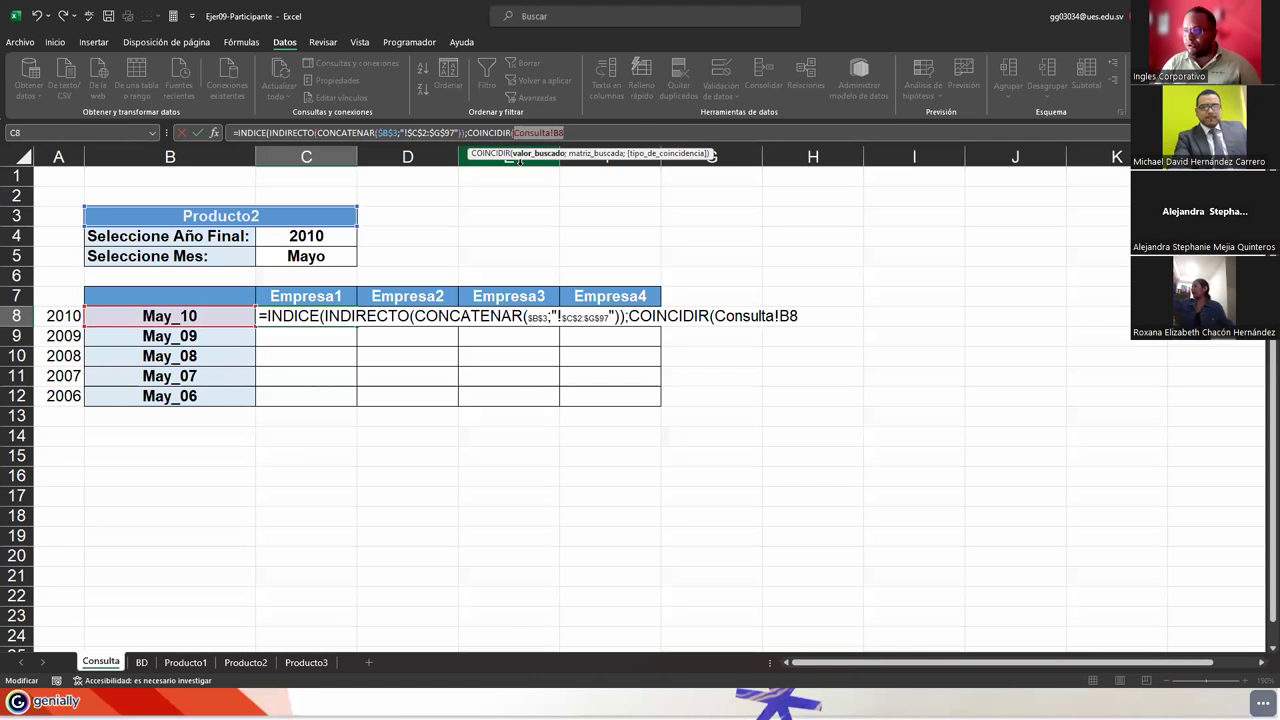
type("B8")
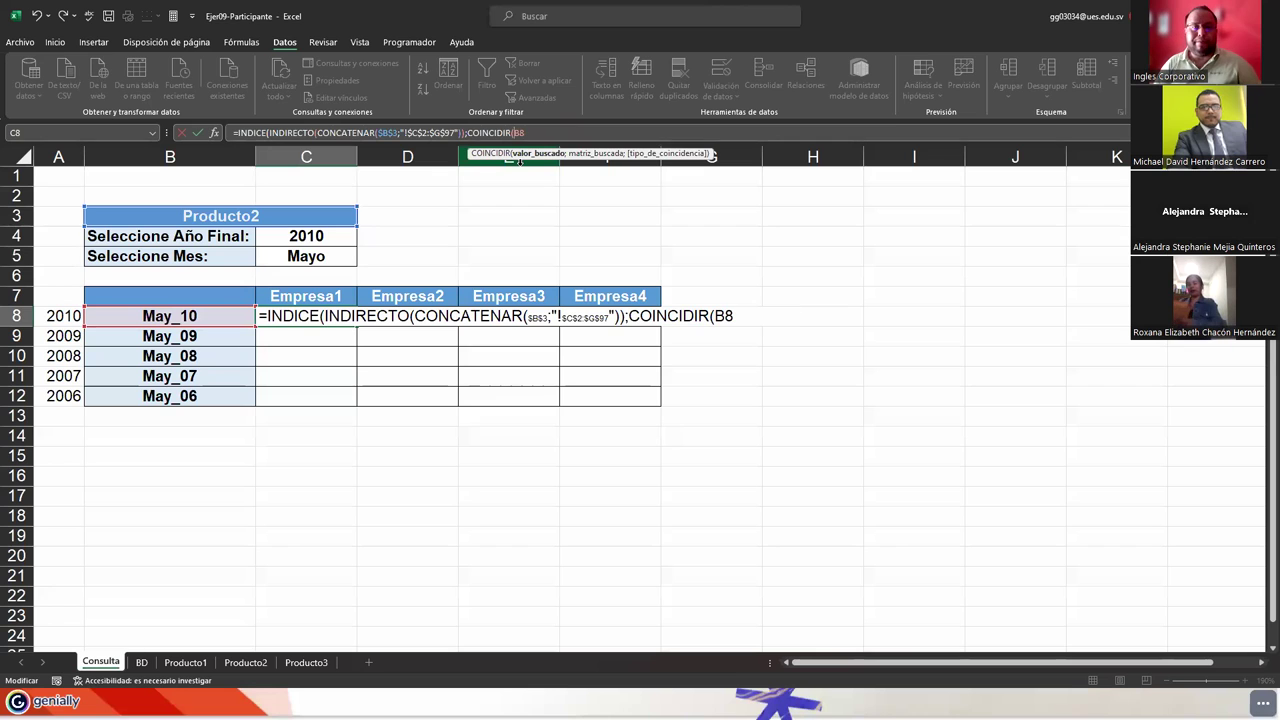
key("F4")
key("F4")
key("F4")
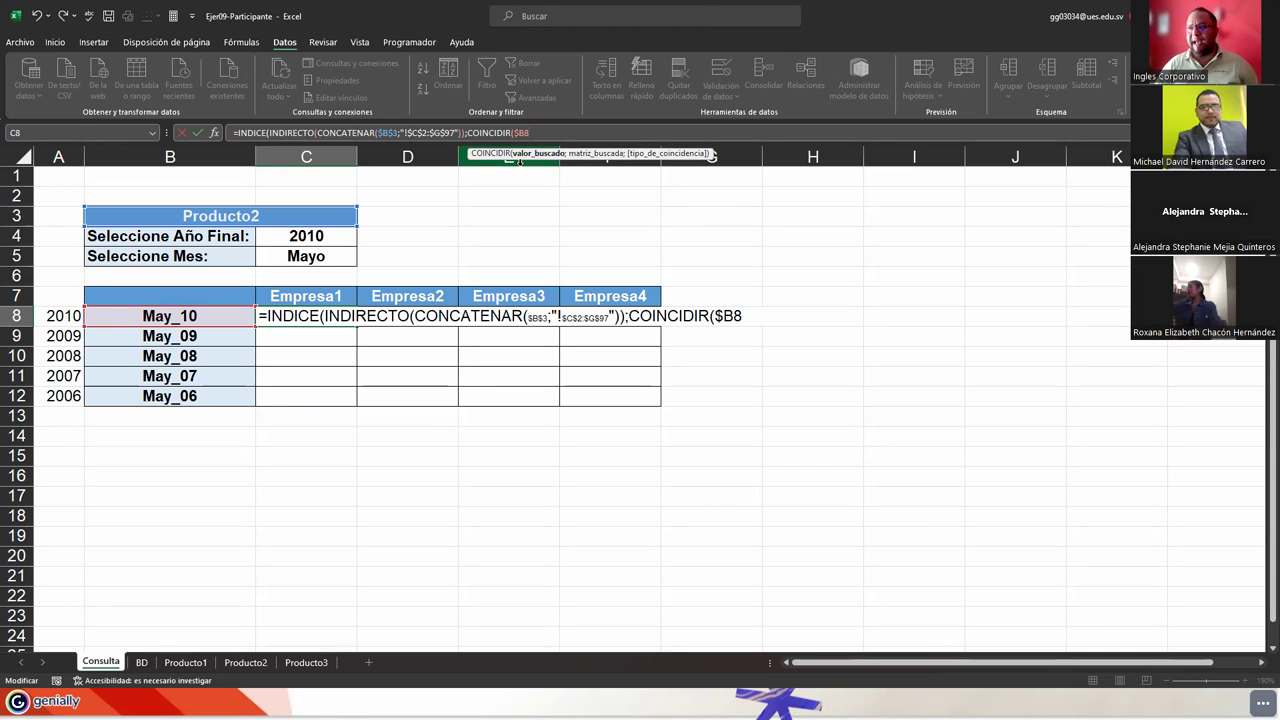
type(";")
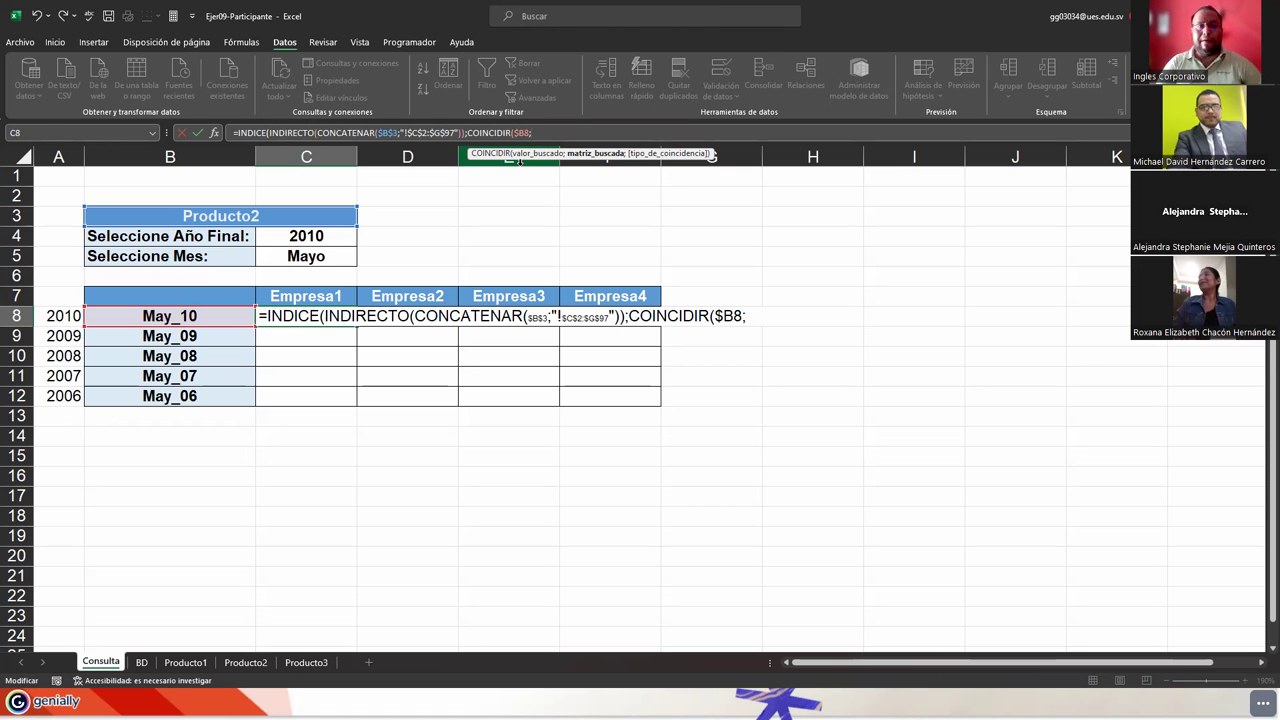
type("INDIRECTO(")
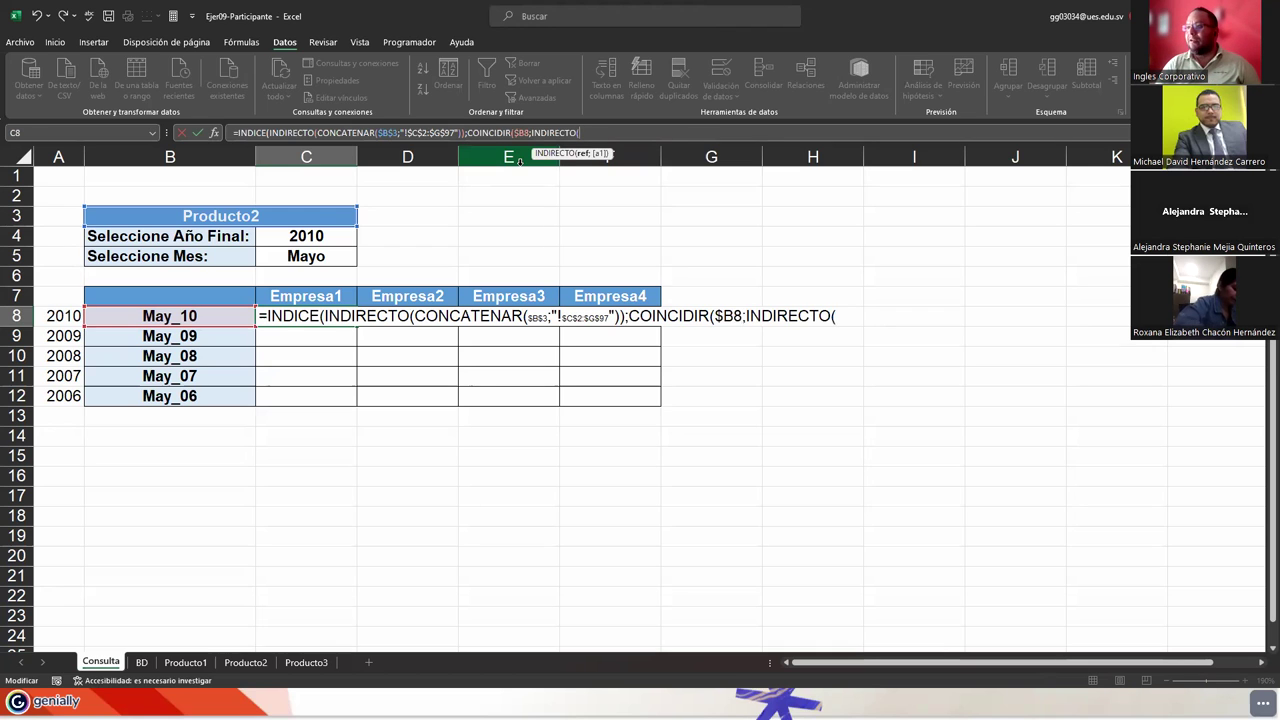
Step: Insert CONCATENAR inside the new INDIRECTO call
type("conc")
key("Tab")
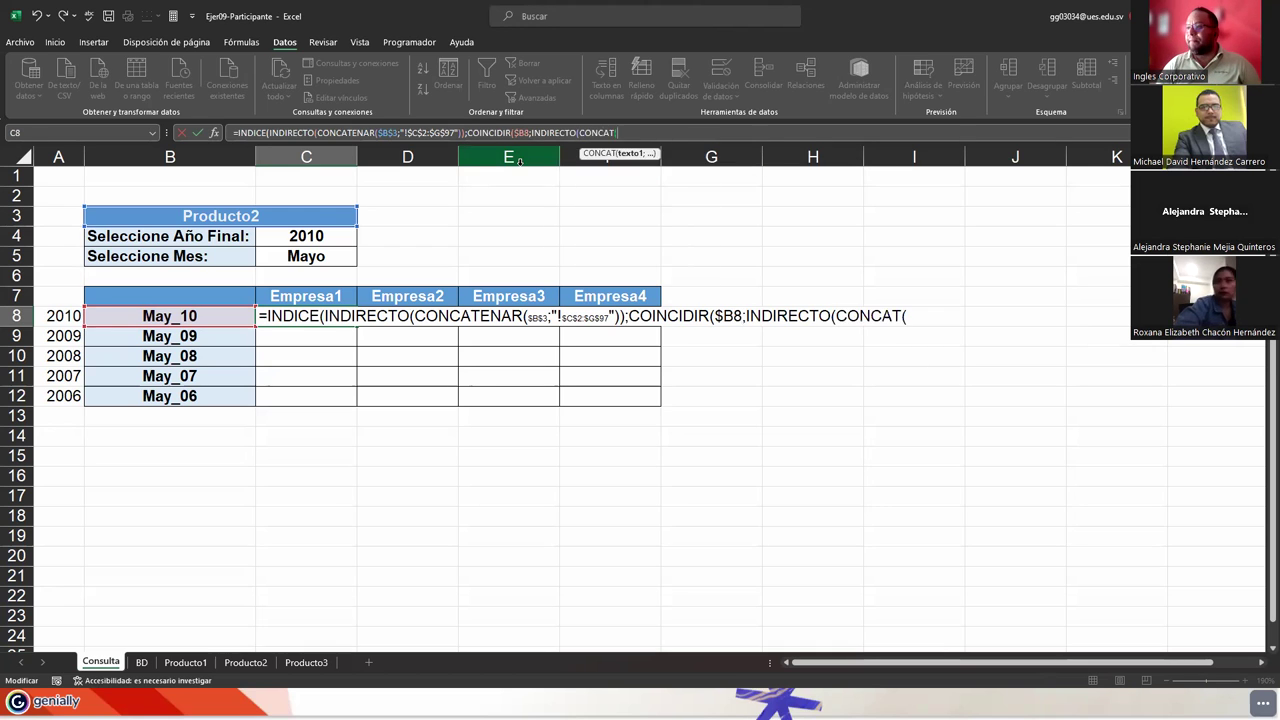
key("BackSpace")
key("Down")
key("Tab")
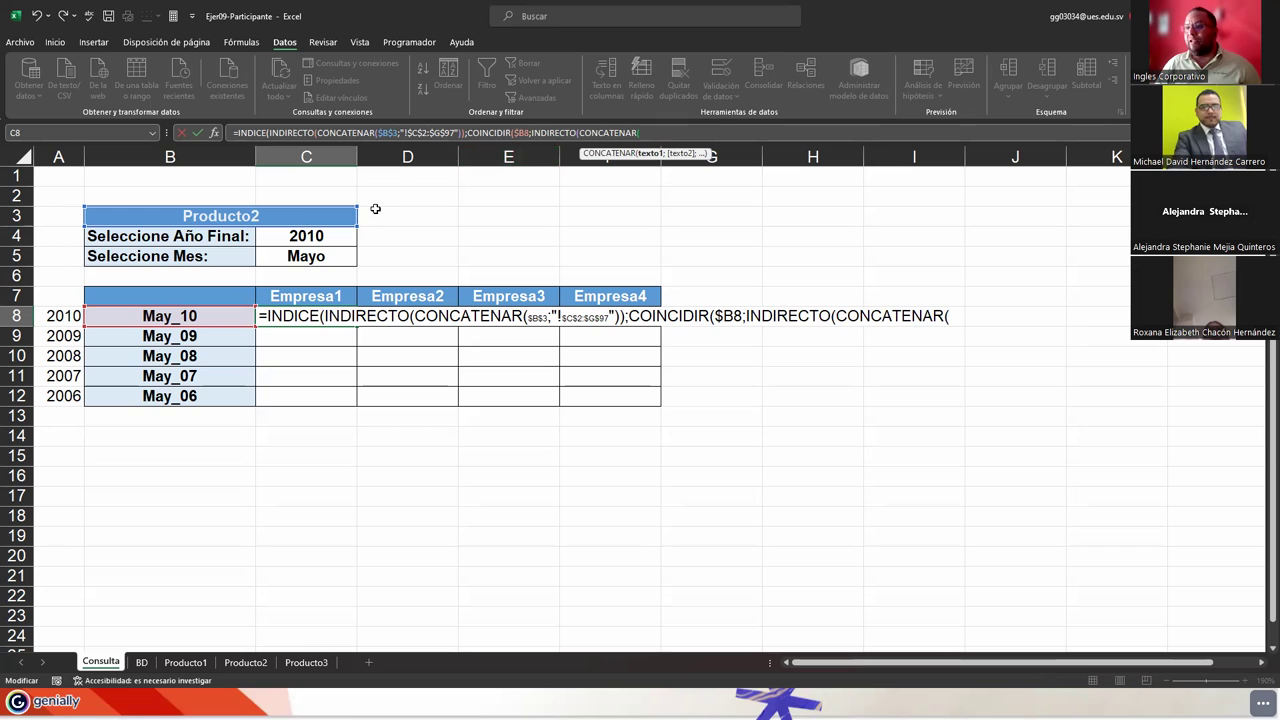
Step: Add $B$3, without the Consulta! prefix, as CONCATENAR's first argument followed by ';'
left_click(214, 217)
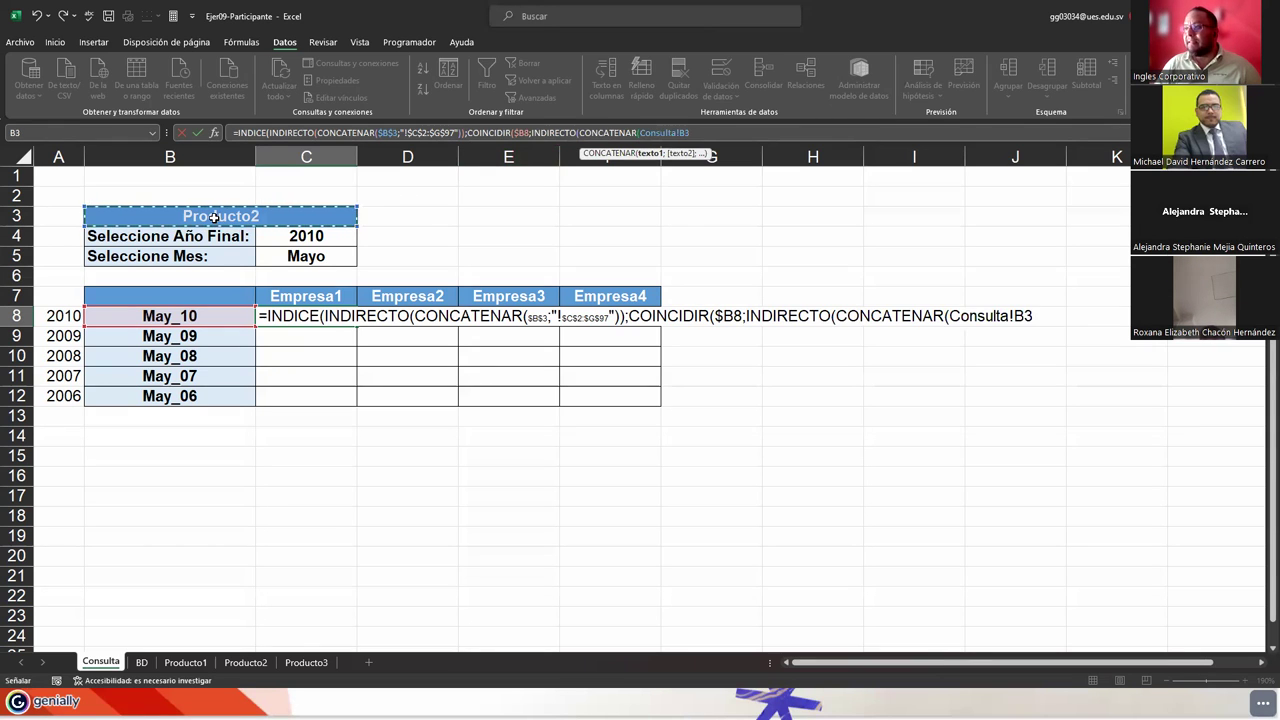
key("Left")
key("Right")
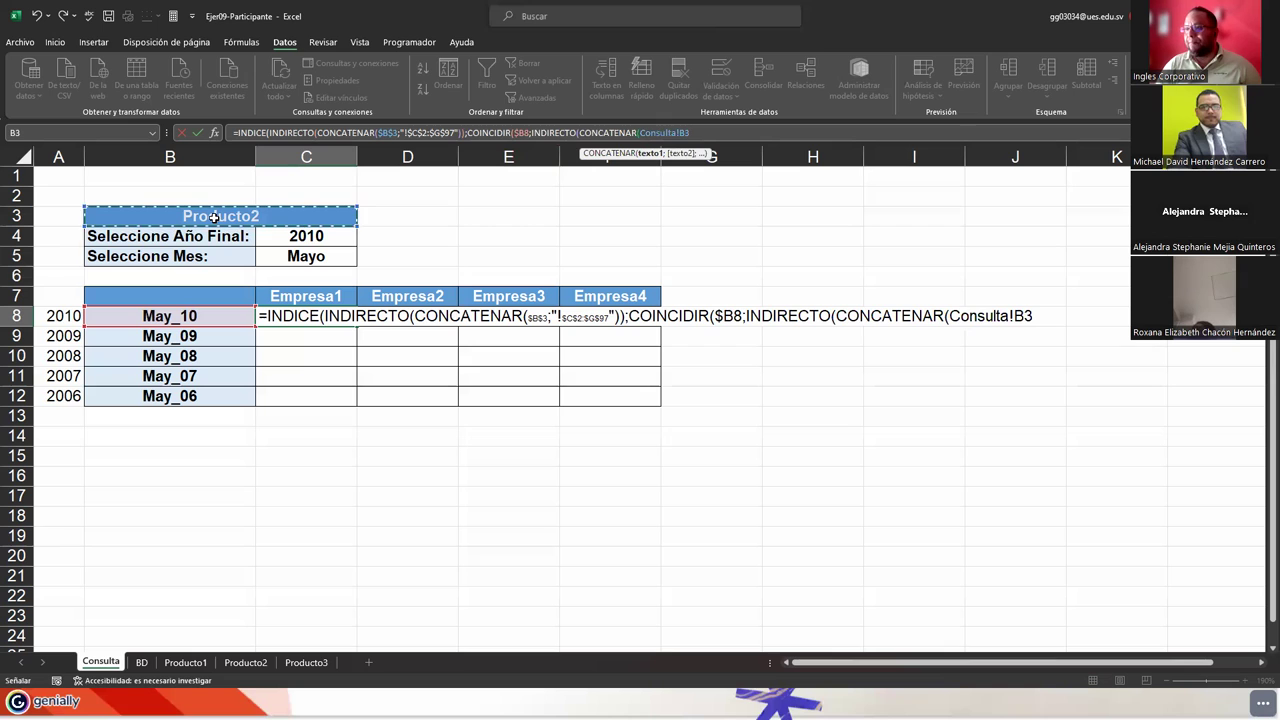
double_click(662, 133)
key("BackSpace")
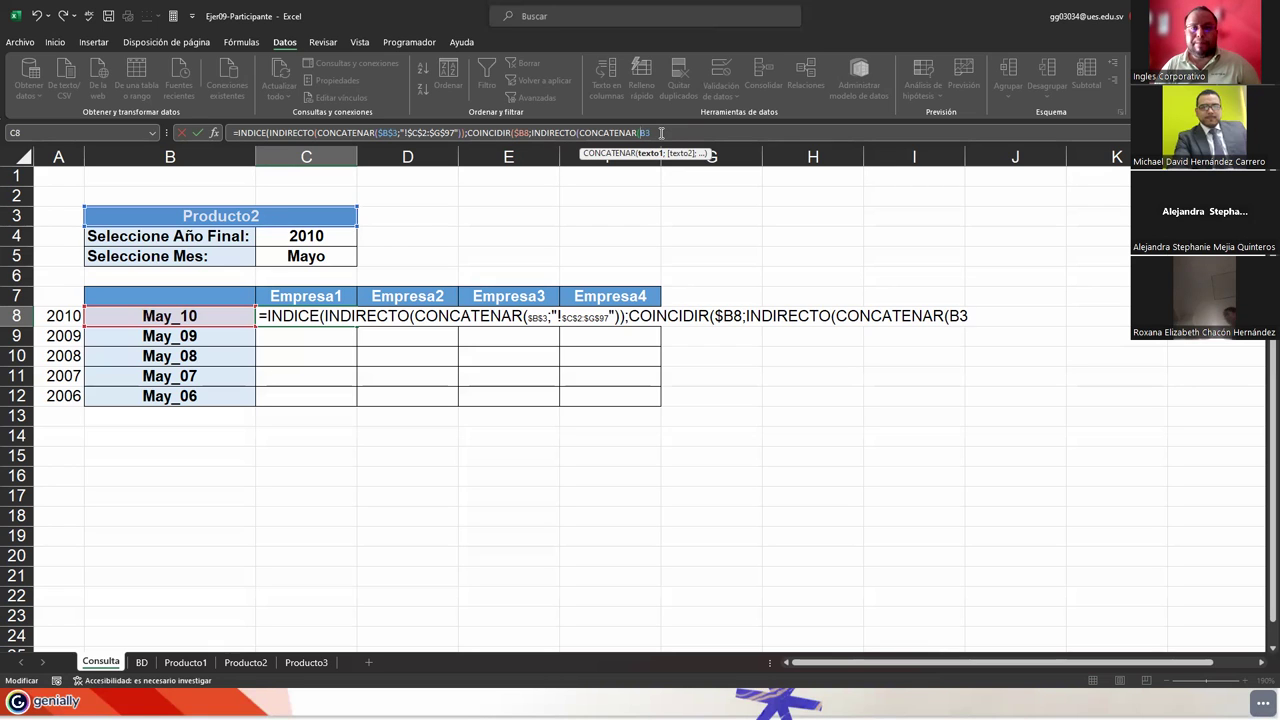
key("F4")
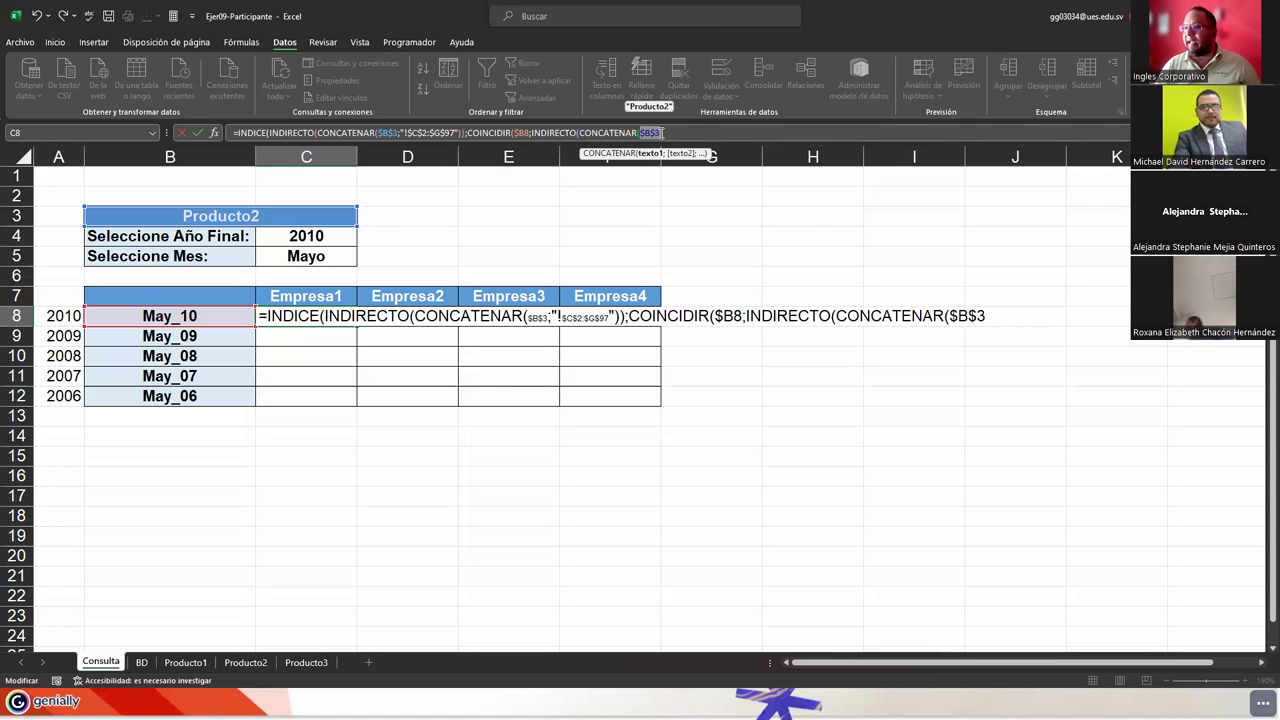
left_click(661, 133)
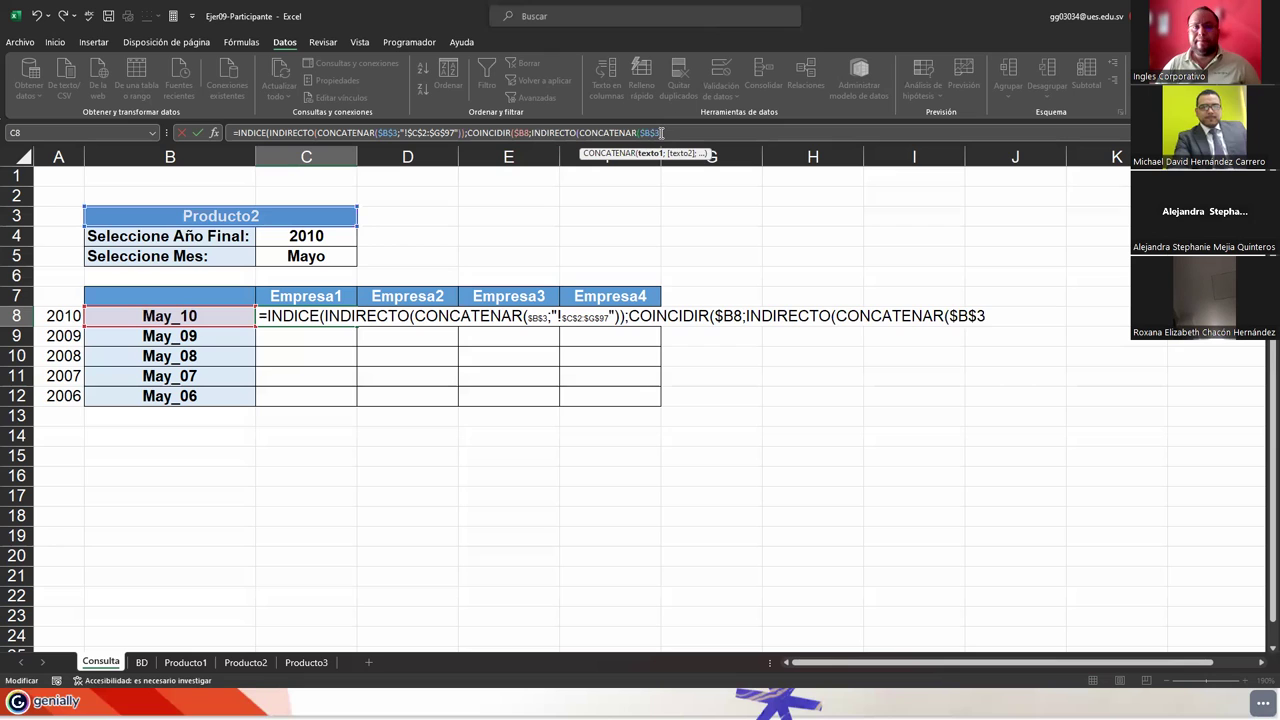
type(";\"!")
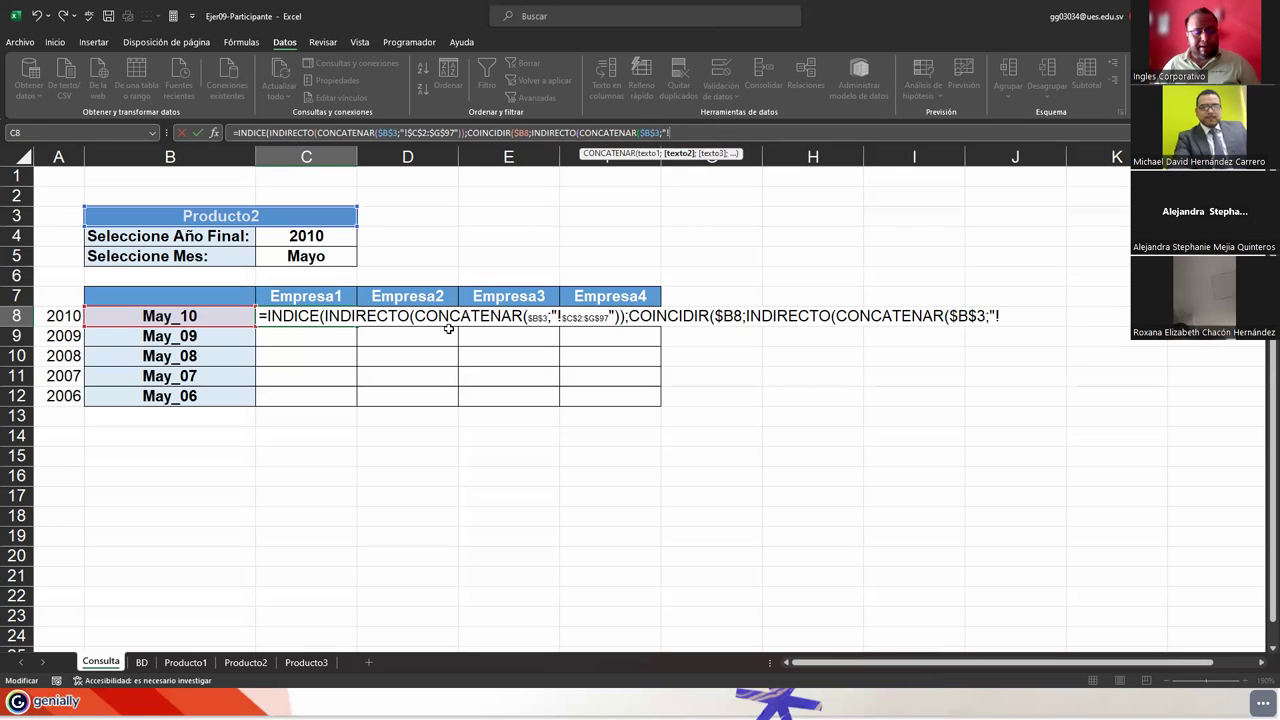
Step: Paste the "!$C$2:$G$97" range text and close with '));0' for an exact match
type("$")
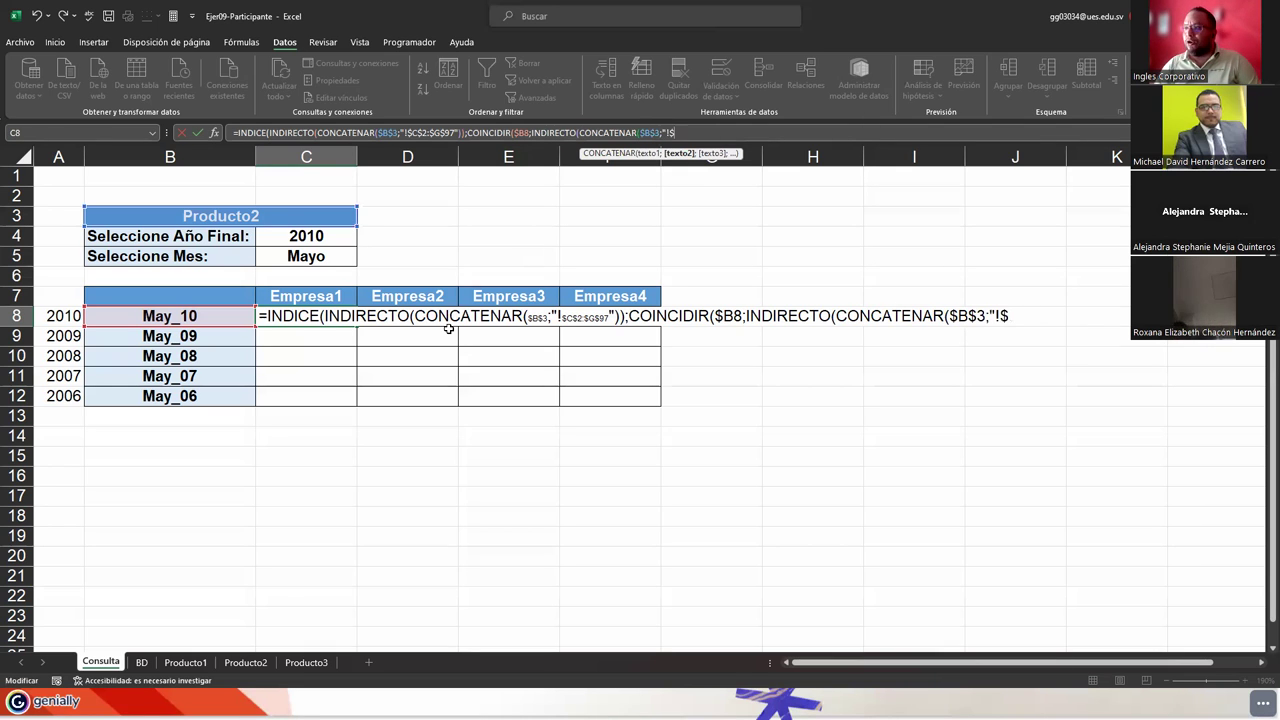
type("C")
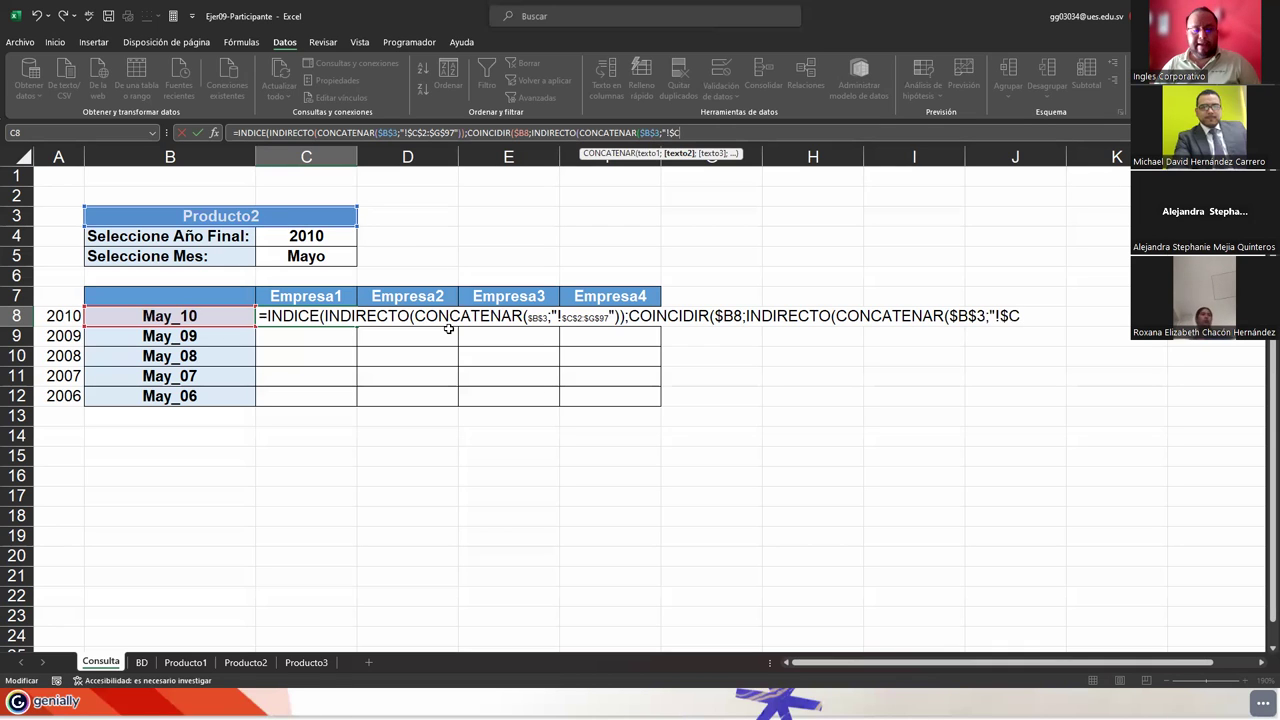
type("$1:")
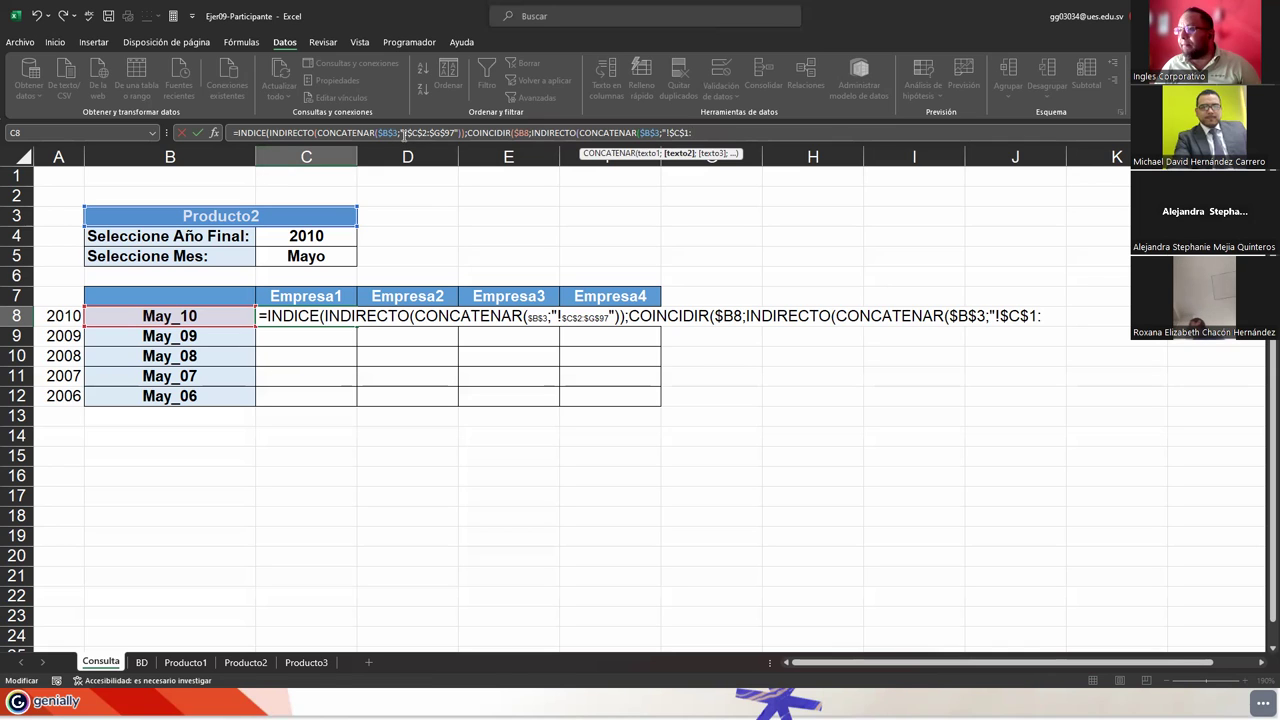
left_click_drag(402, 133, 459, 133)
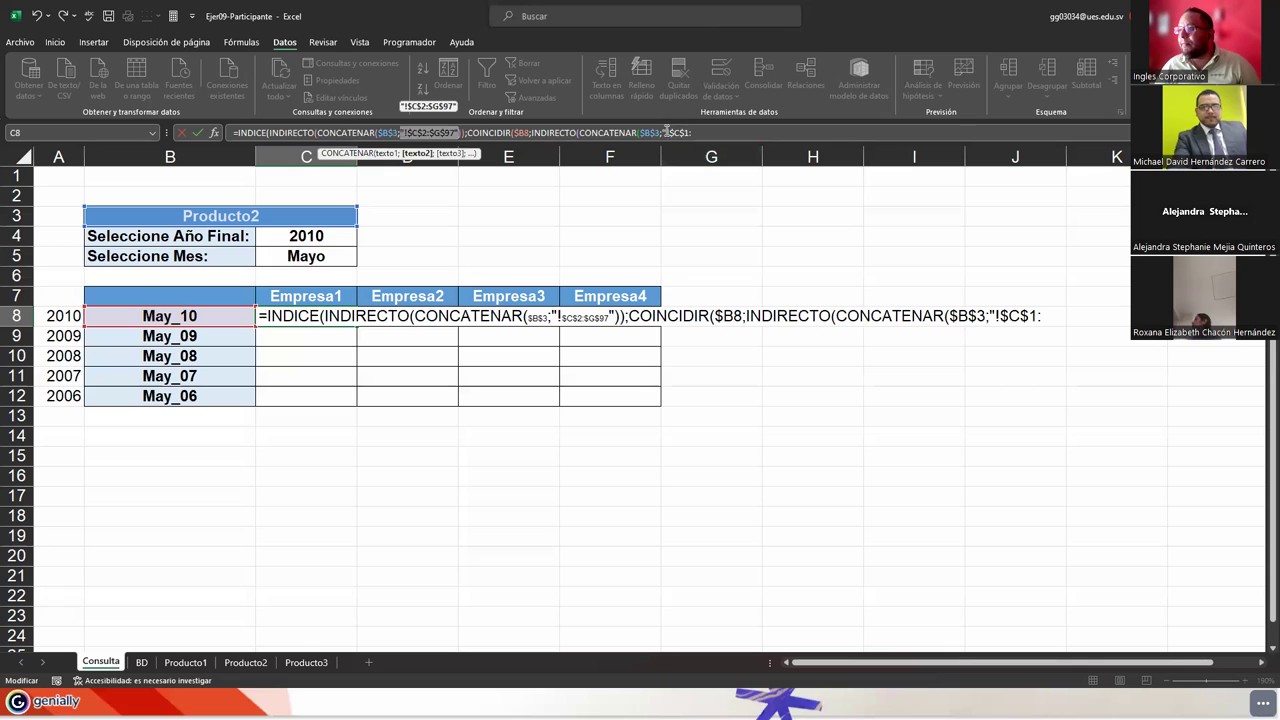
left_click_drag(661, 133, 693, 133)
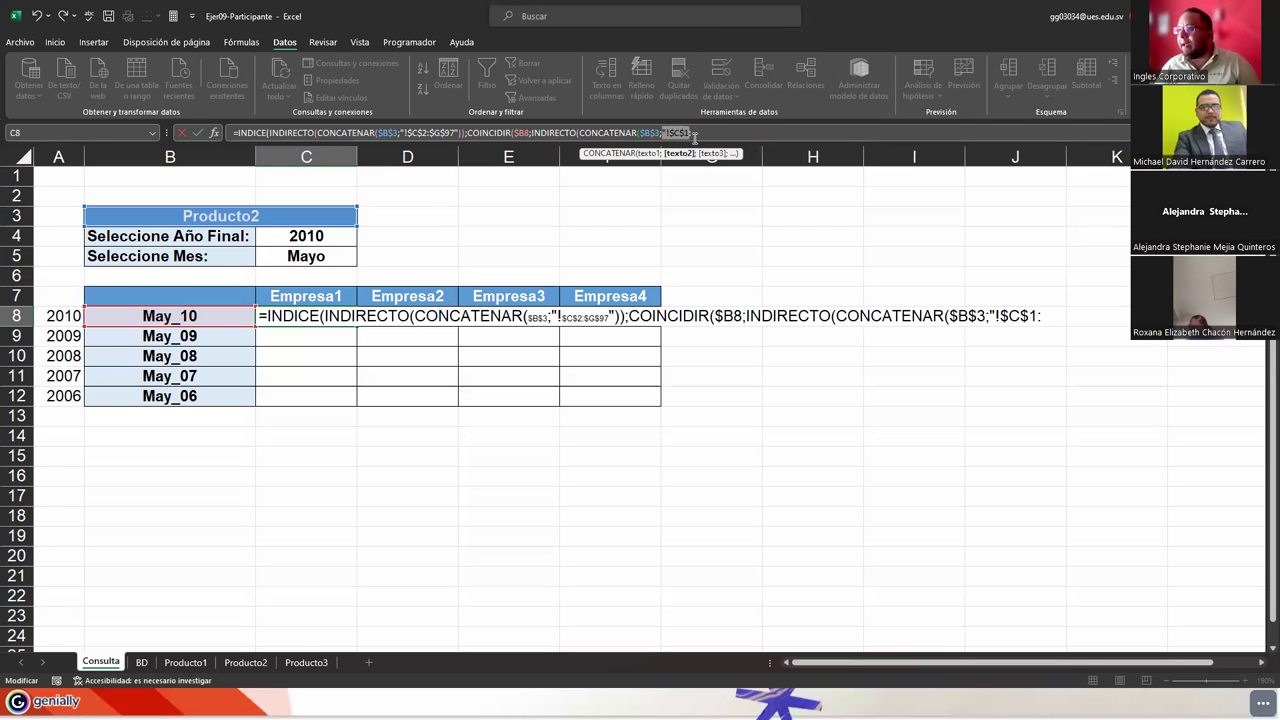
key("ctrl+v")
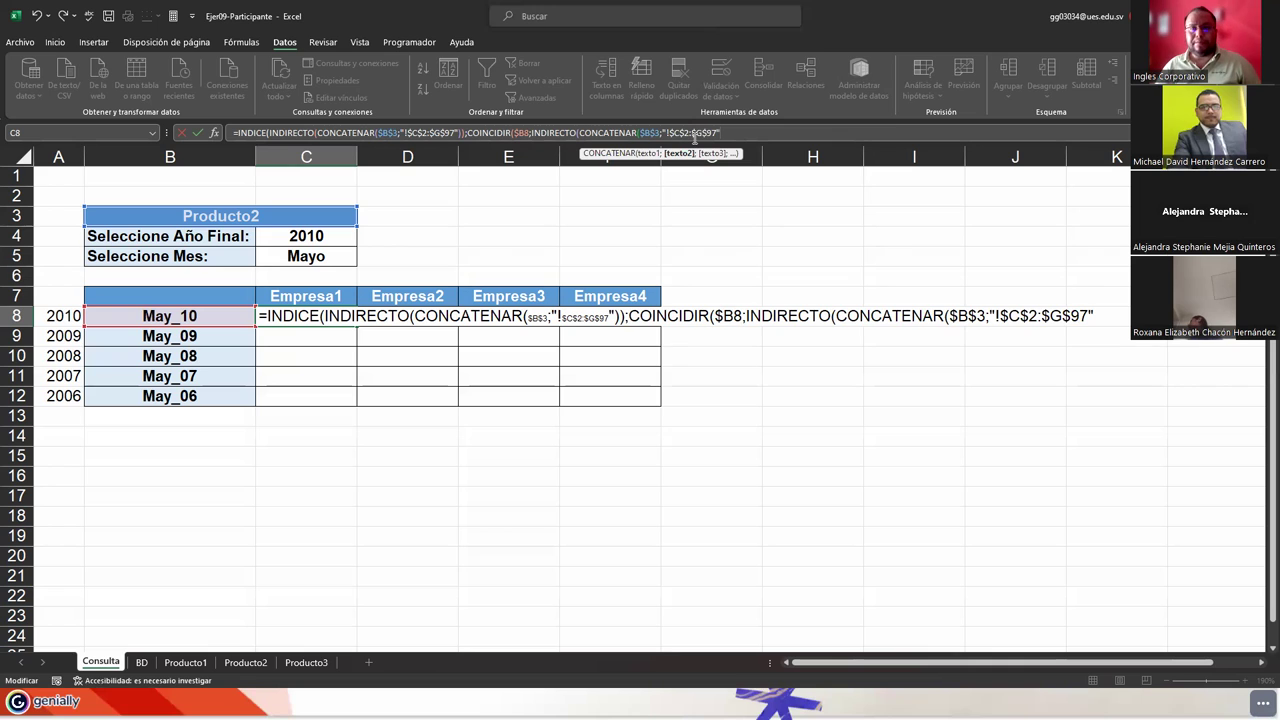
type("))")
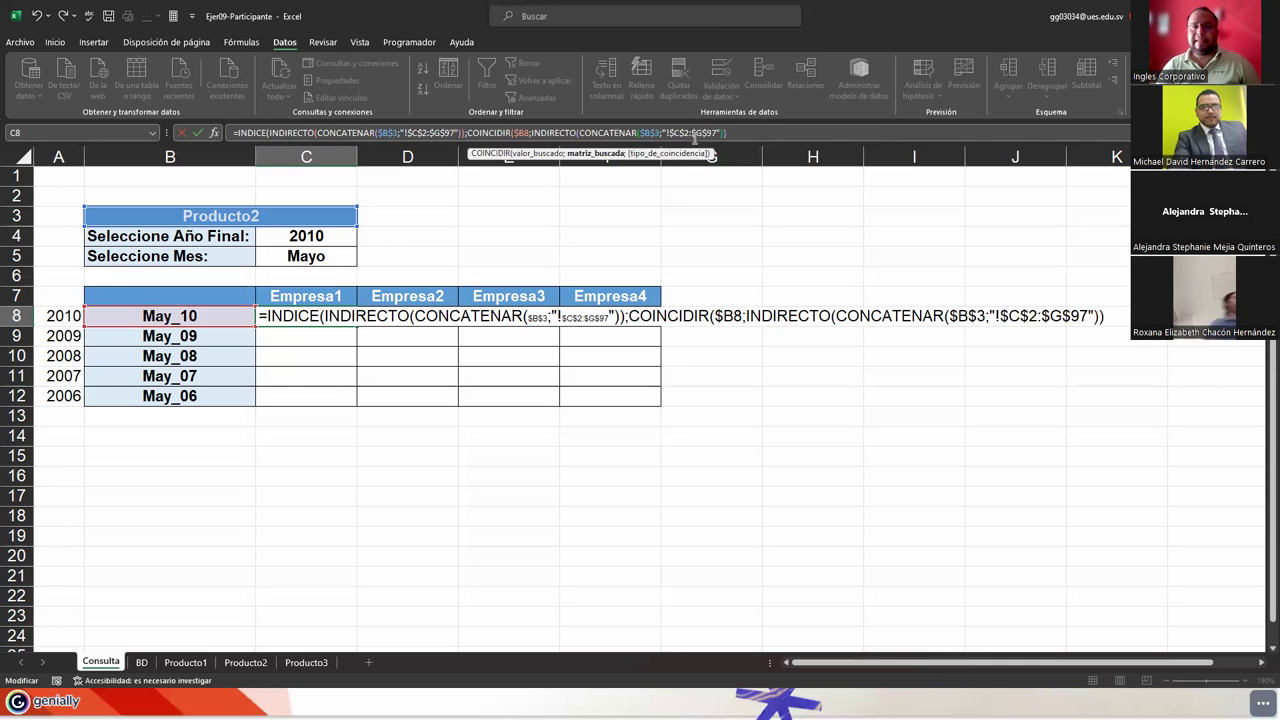
type(";")
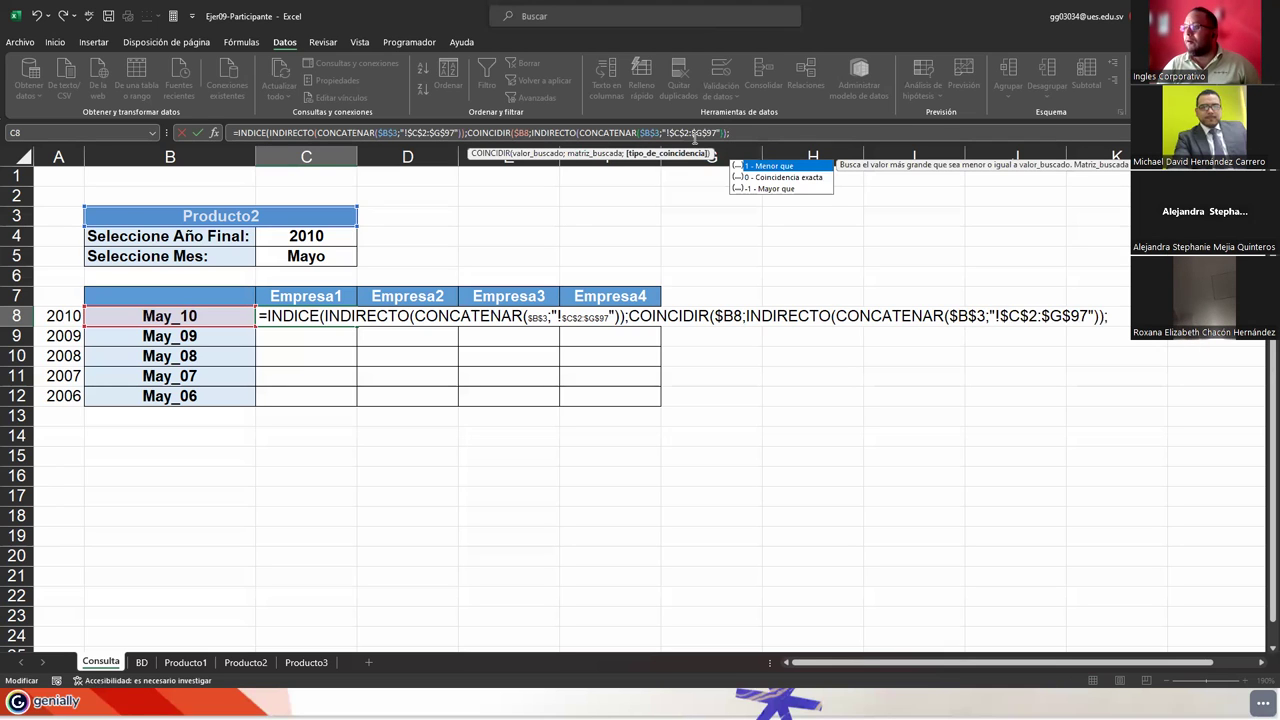
type("0")
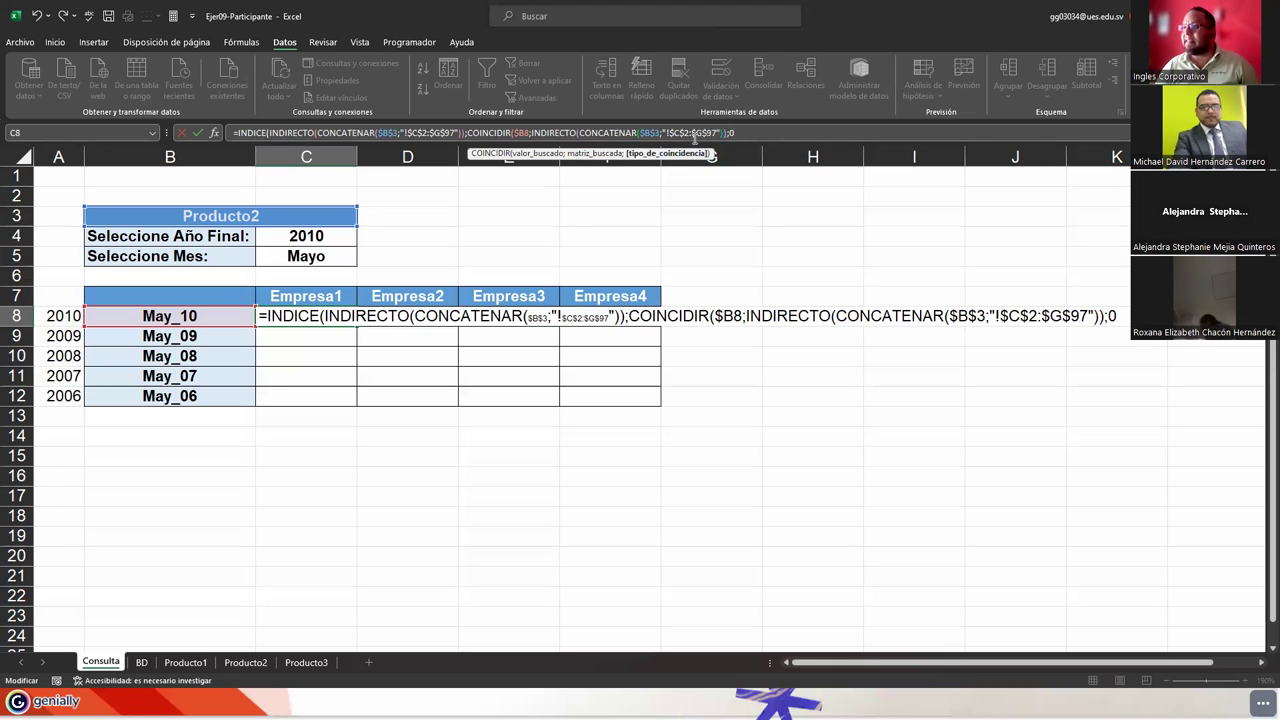
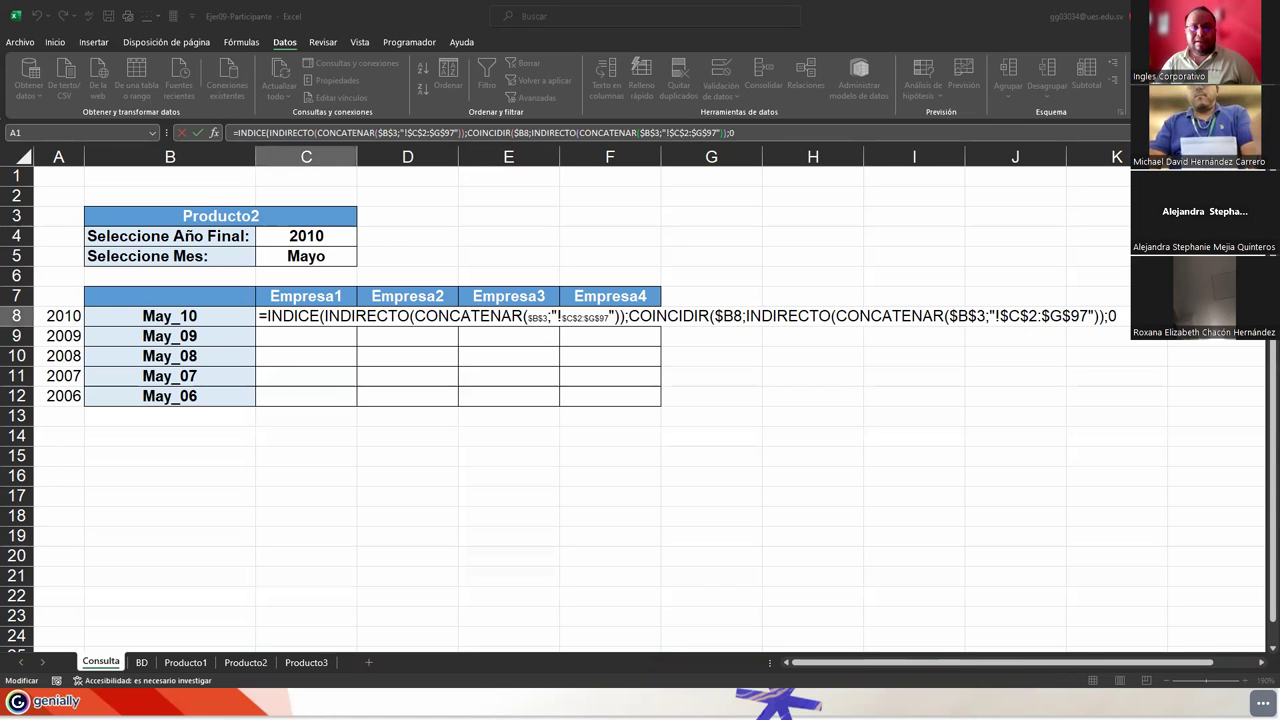
Step: Try committing the C8 formula, working through Excel's missing-parenthesis warning and correction prompt
left_click(1121, 323)
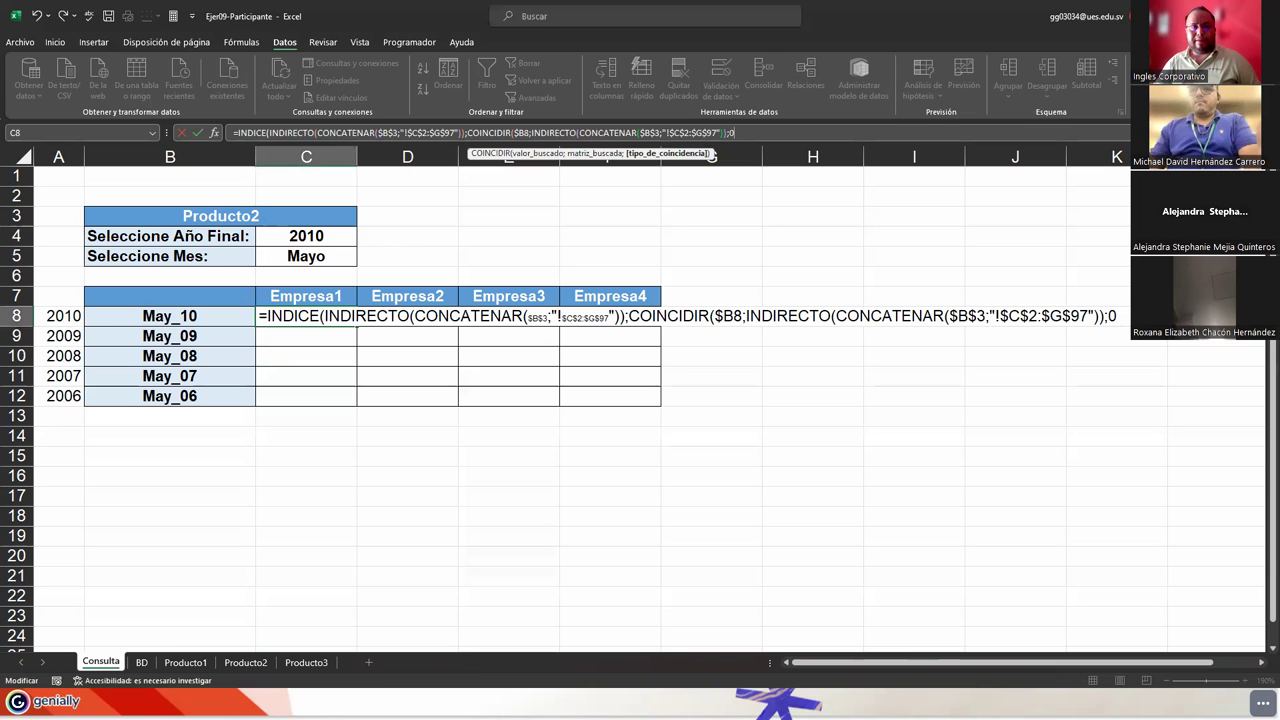
key("Return")
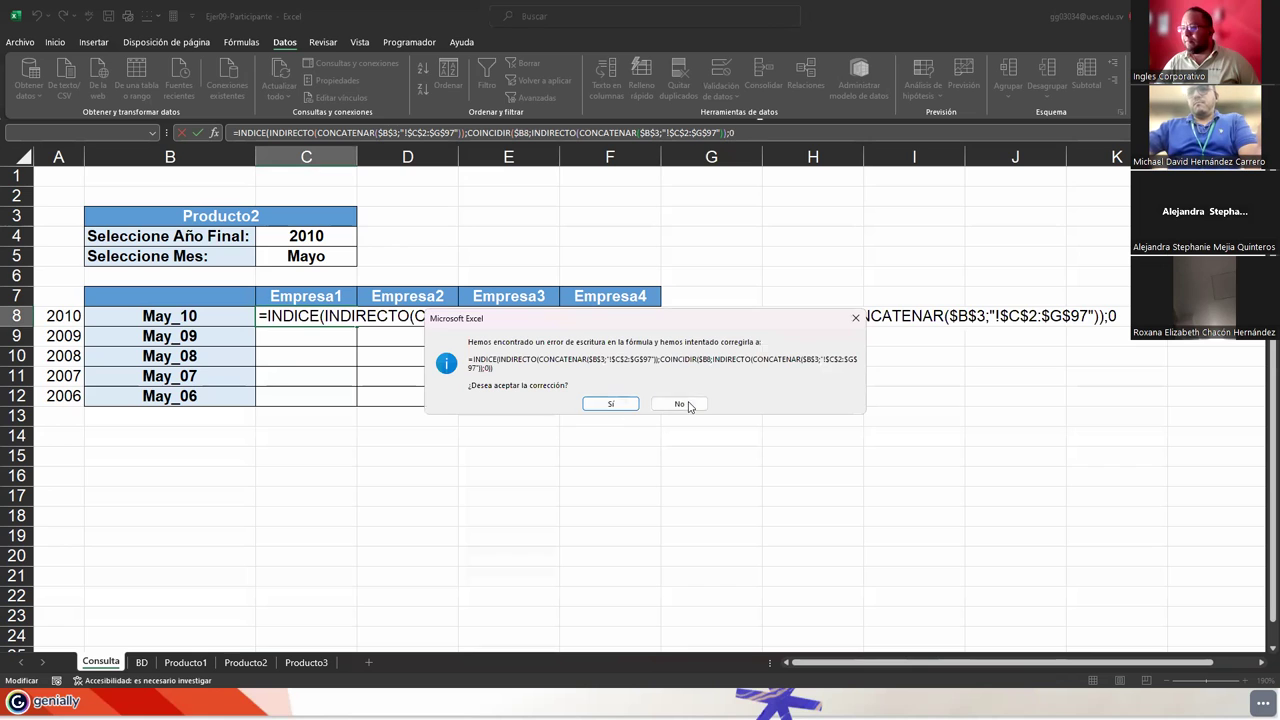
left_click(679, 403)
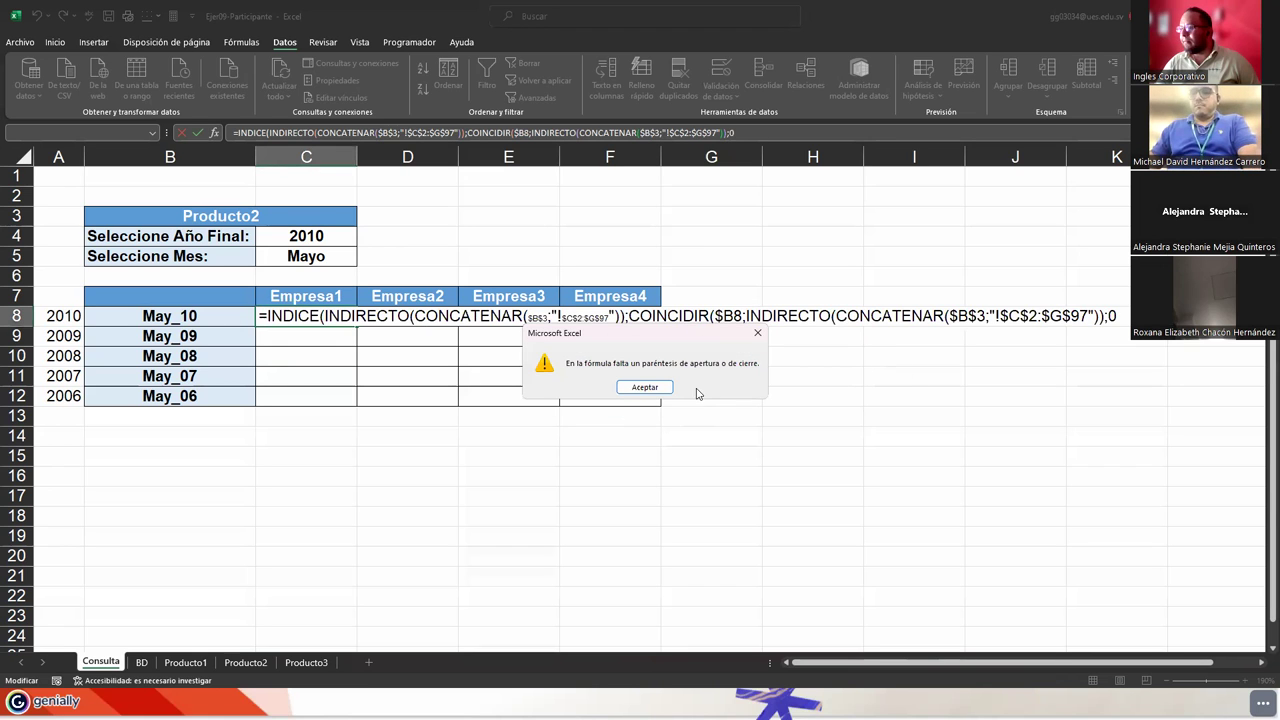
left_click(648, 386)
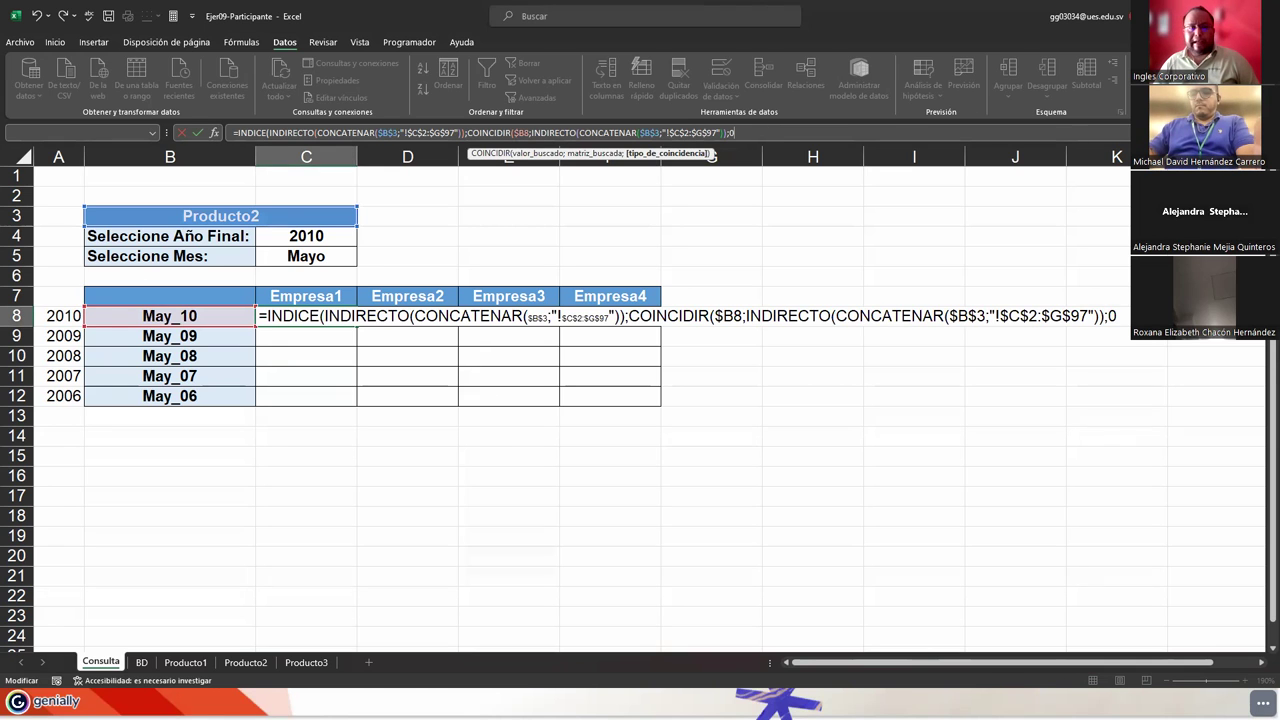
key("Return")
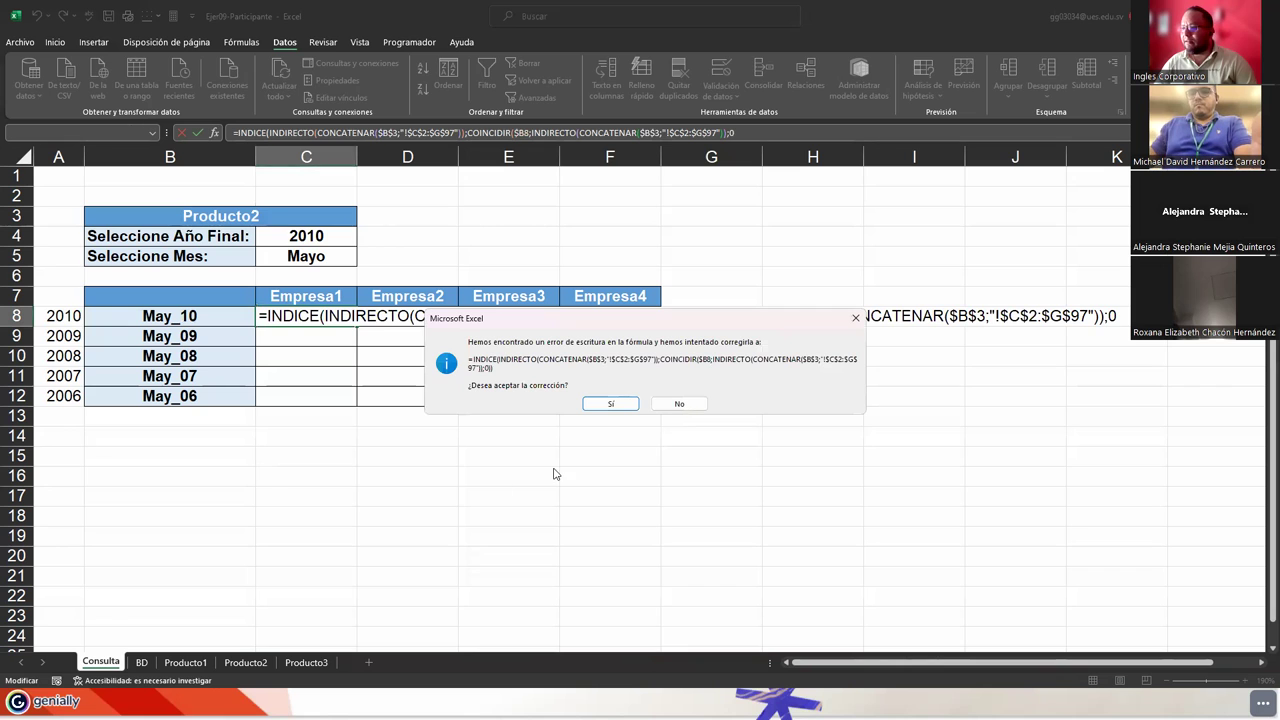
left_click(618, 403)
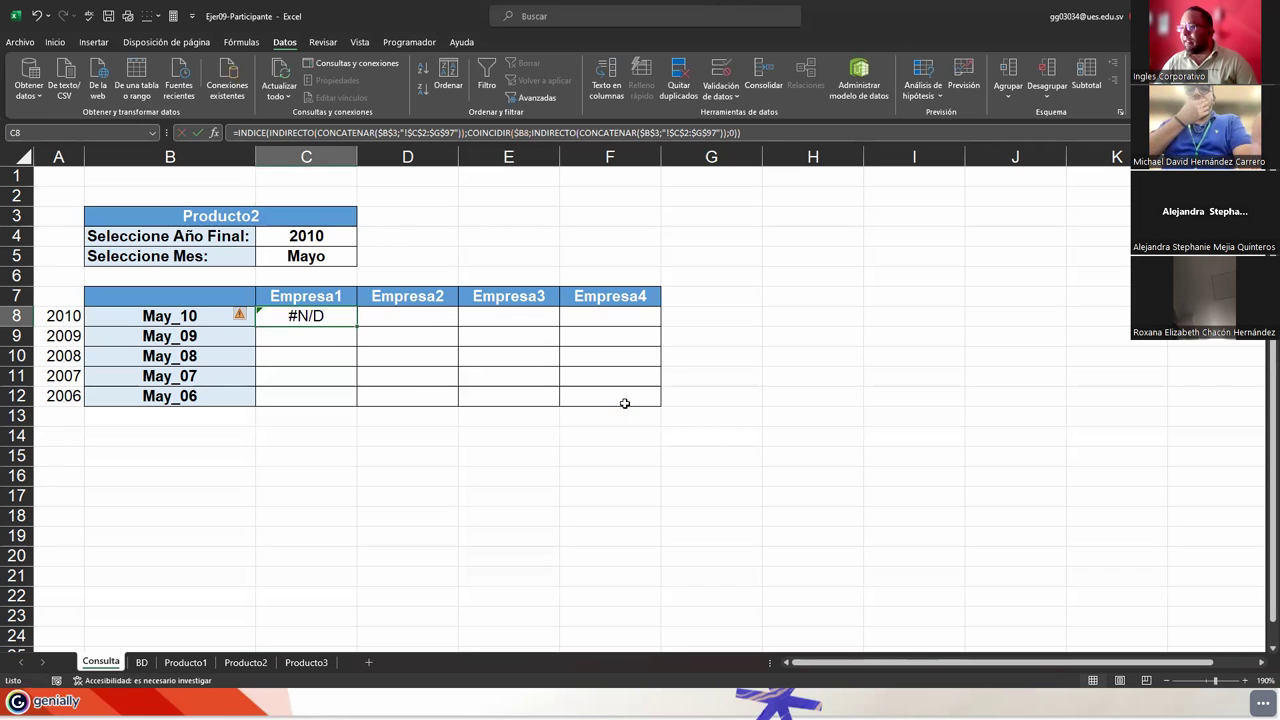
Step: Reopen and cancel edits of C8 to review the formula it now stores
left_click(779, 133)
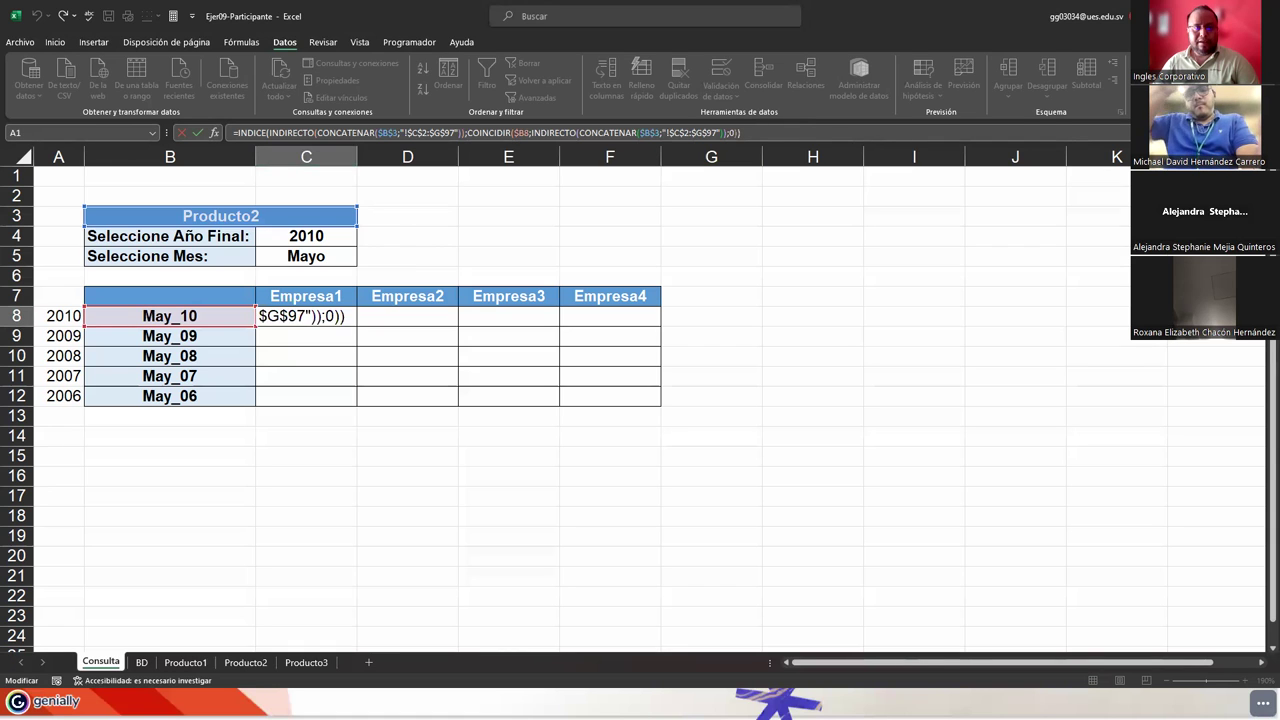
key("Escape")
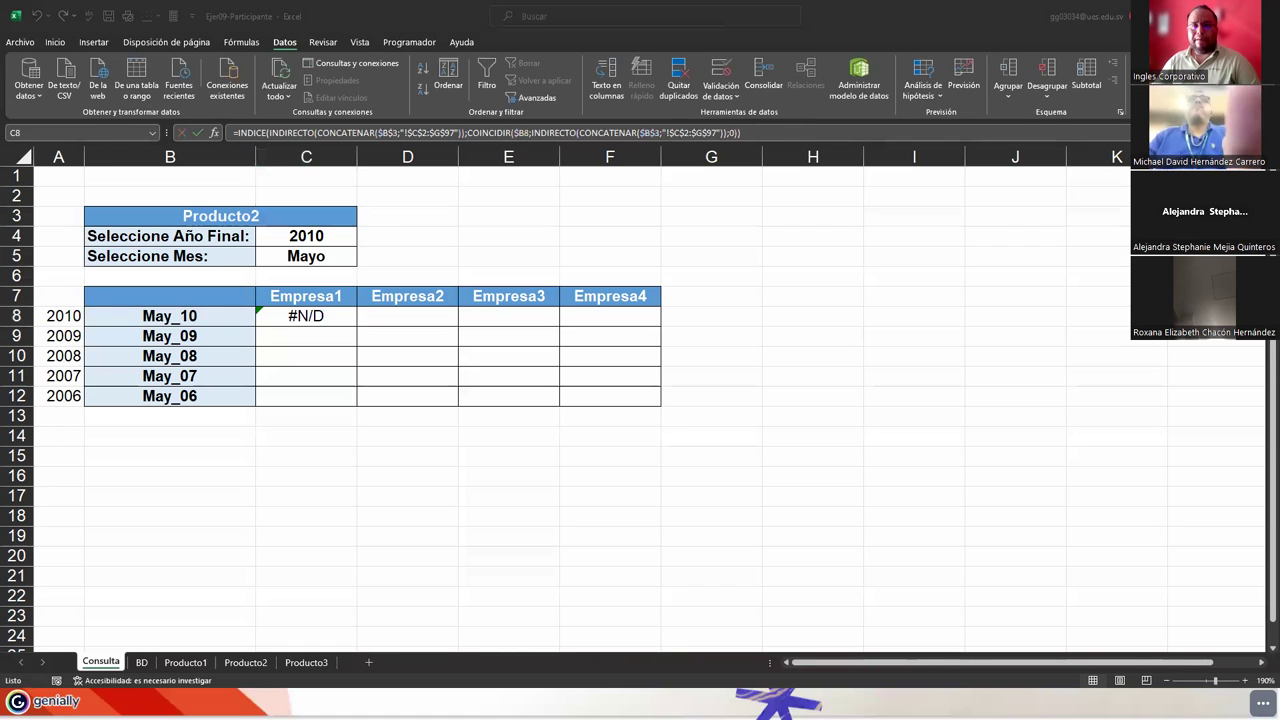
key("F2")
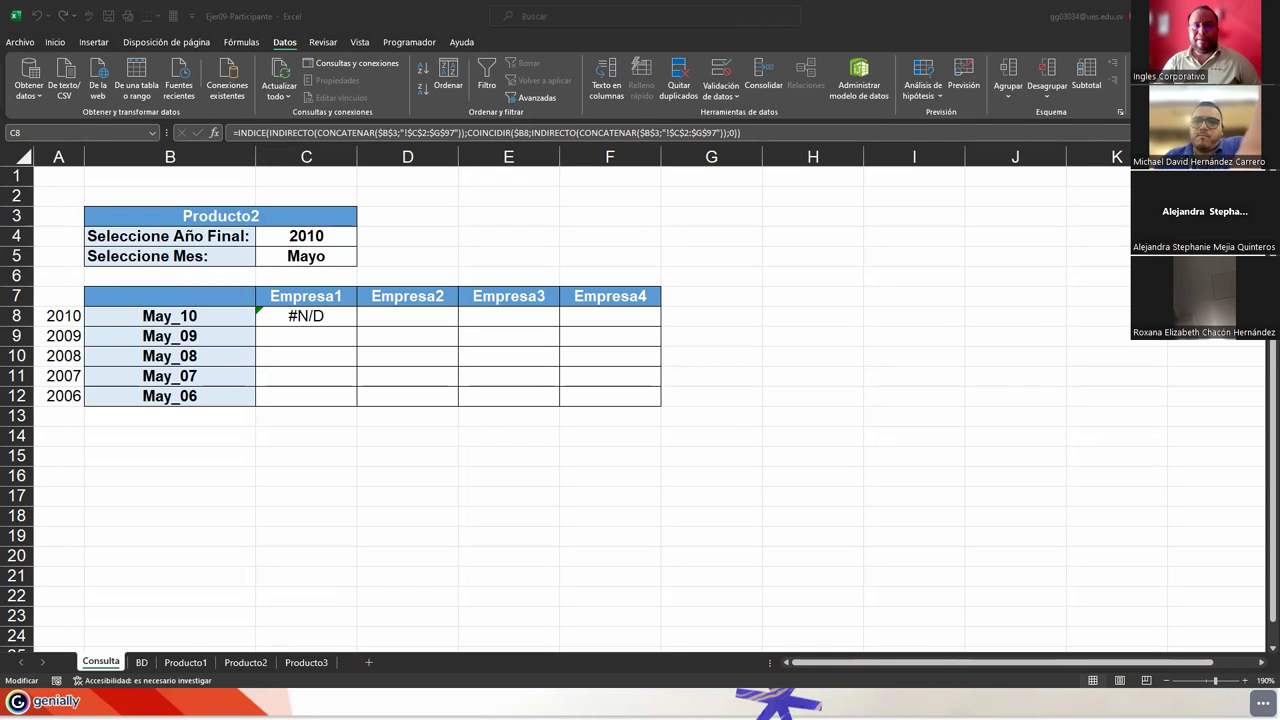
left_click(774, 133)
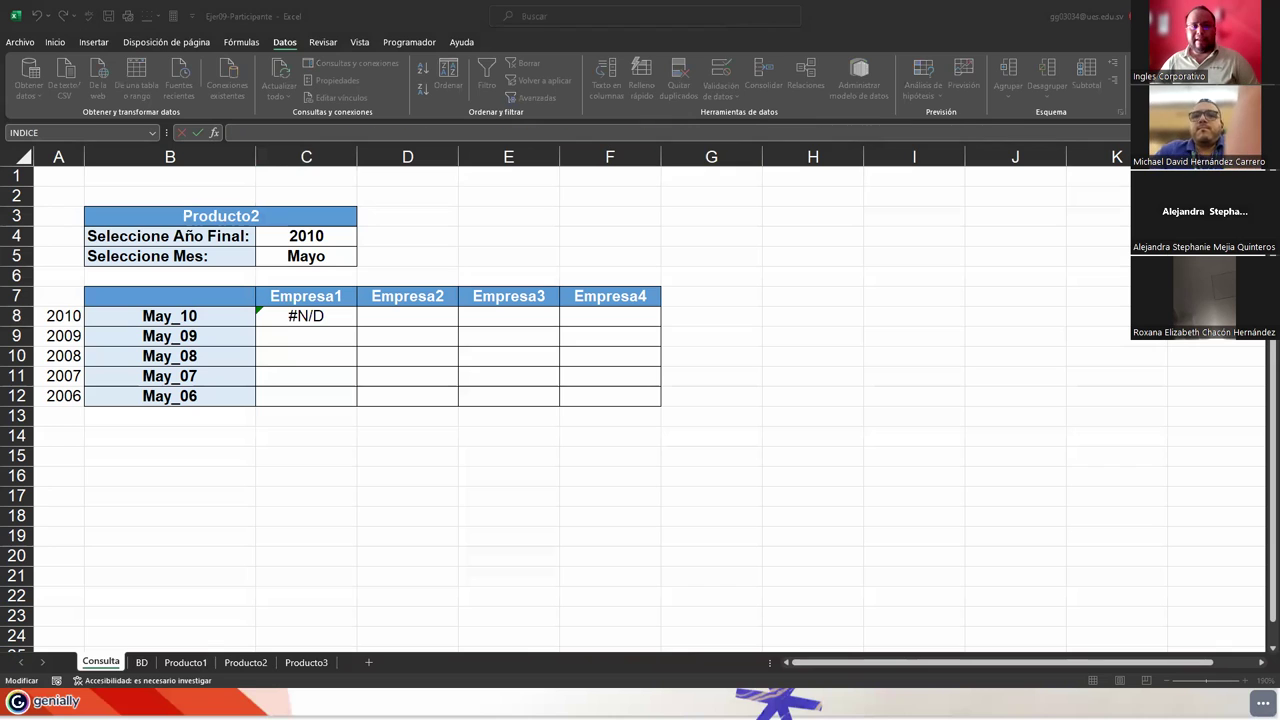
key("Escape")
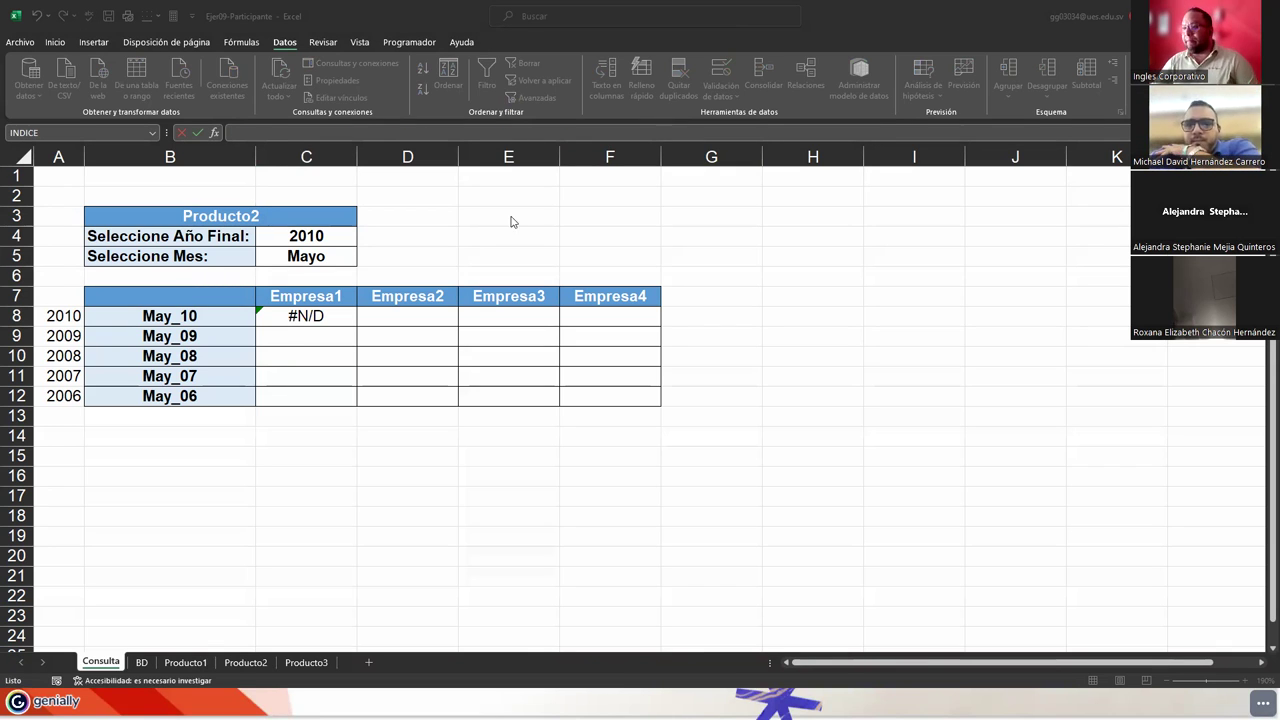
left_click(316, 315)
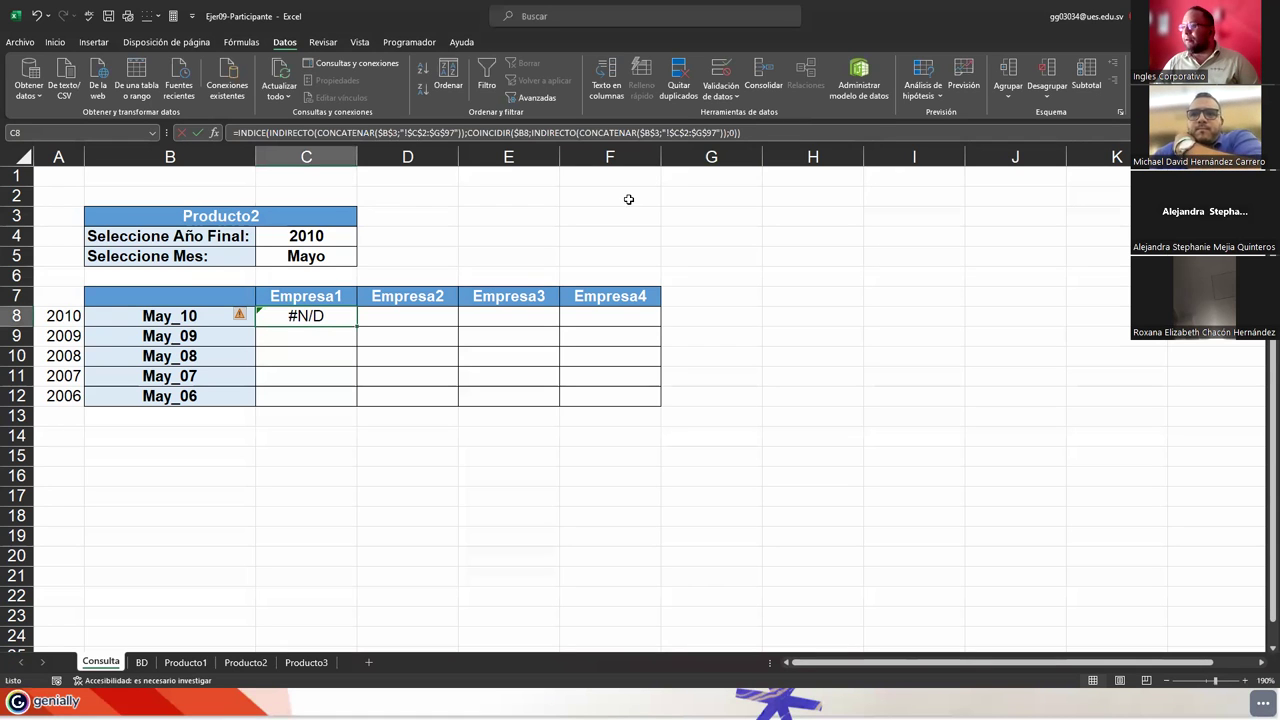
Step: Replace C8's trailing '))' with ');' and paste the COINCIDIR(C$7;…"!$C$1:$G$1"…;0)) column match
left_click(738, 133)
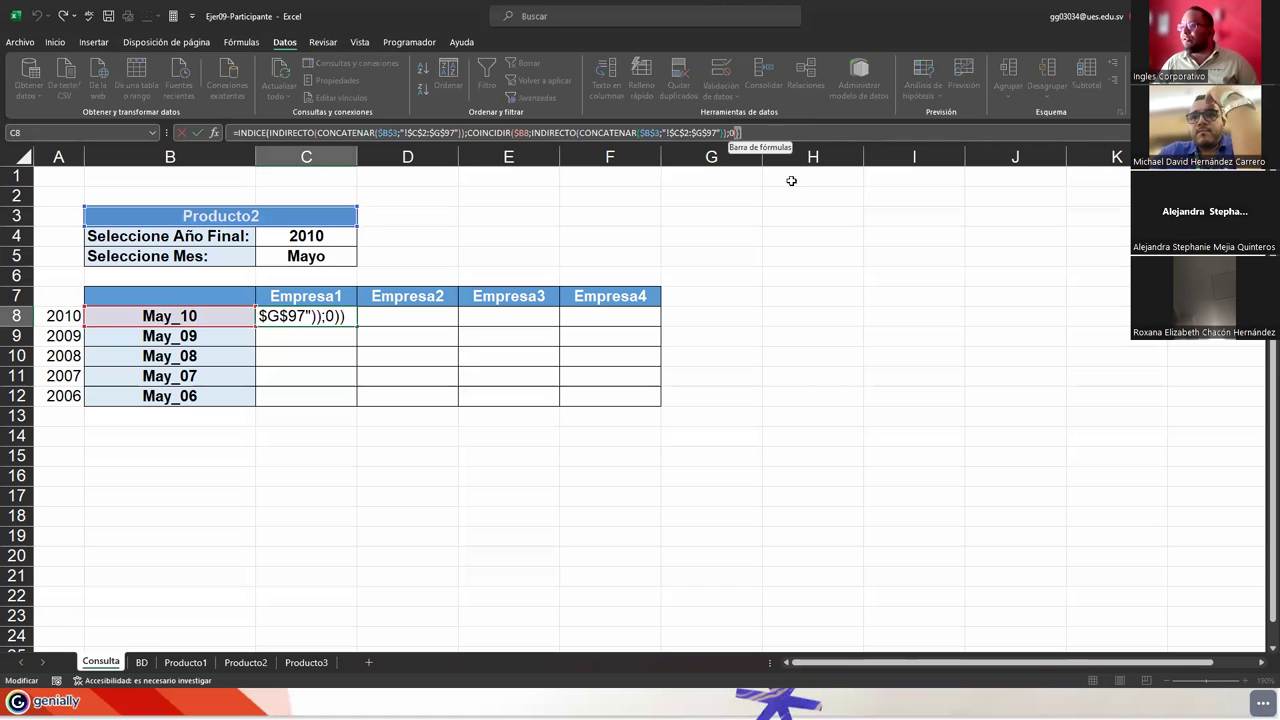
key("BackSpace")
key("BackSpace")
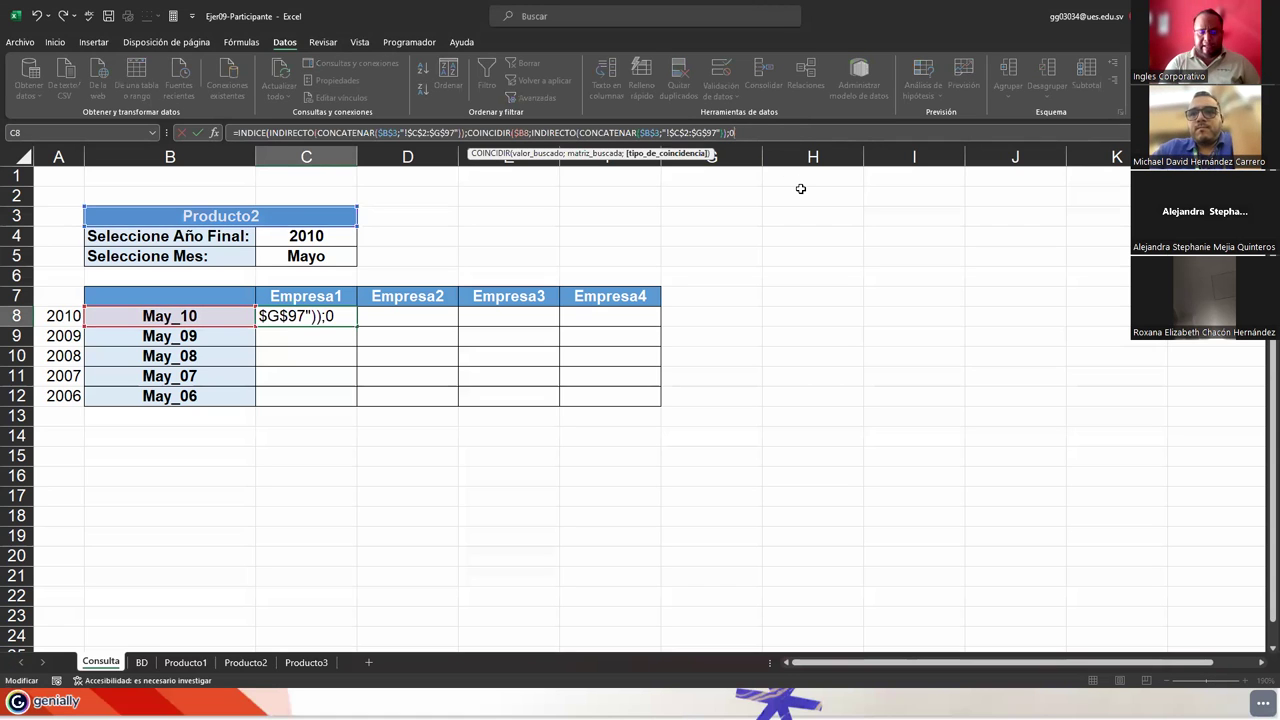
type(")")
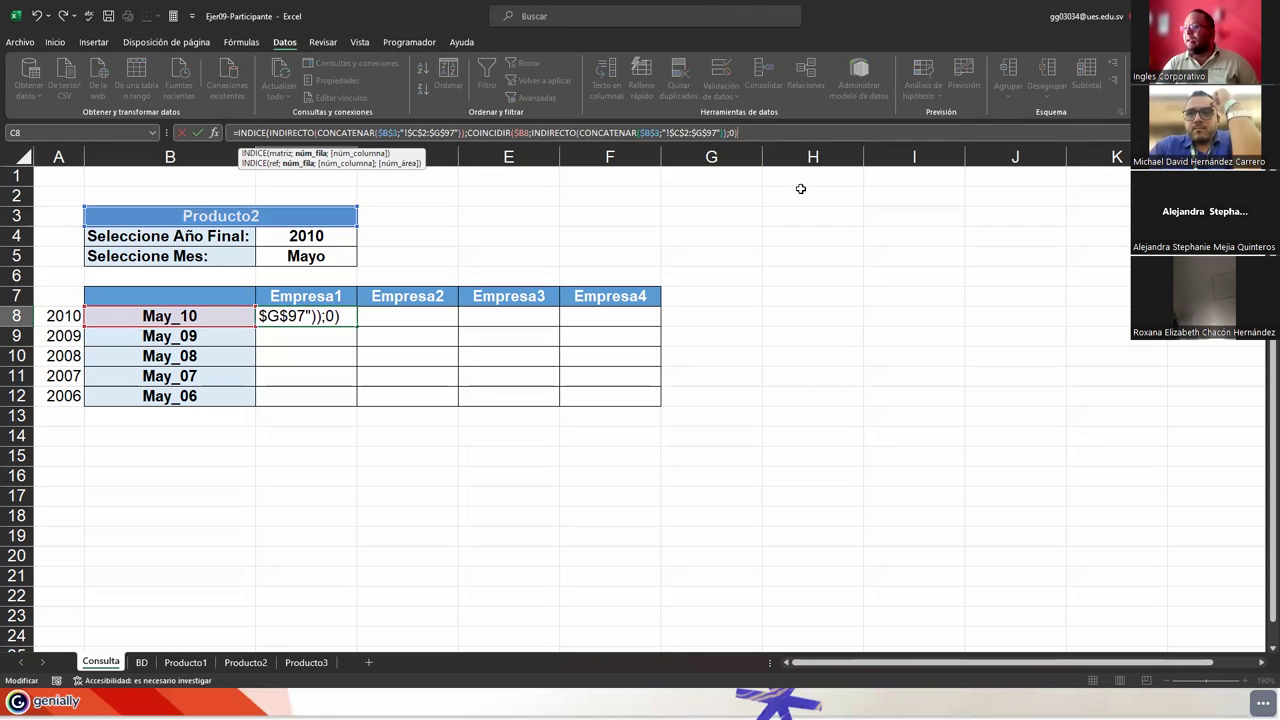
type(";")
type("COINCIDIR(C$7;INDIRECTO(CONCATENAR($B$3;\"!$C$1:$G$1\"));0))")
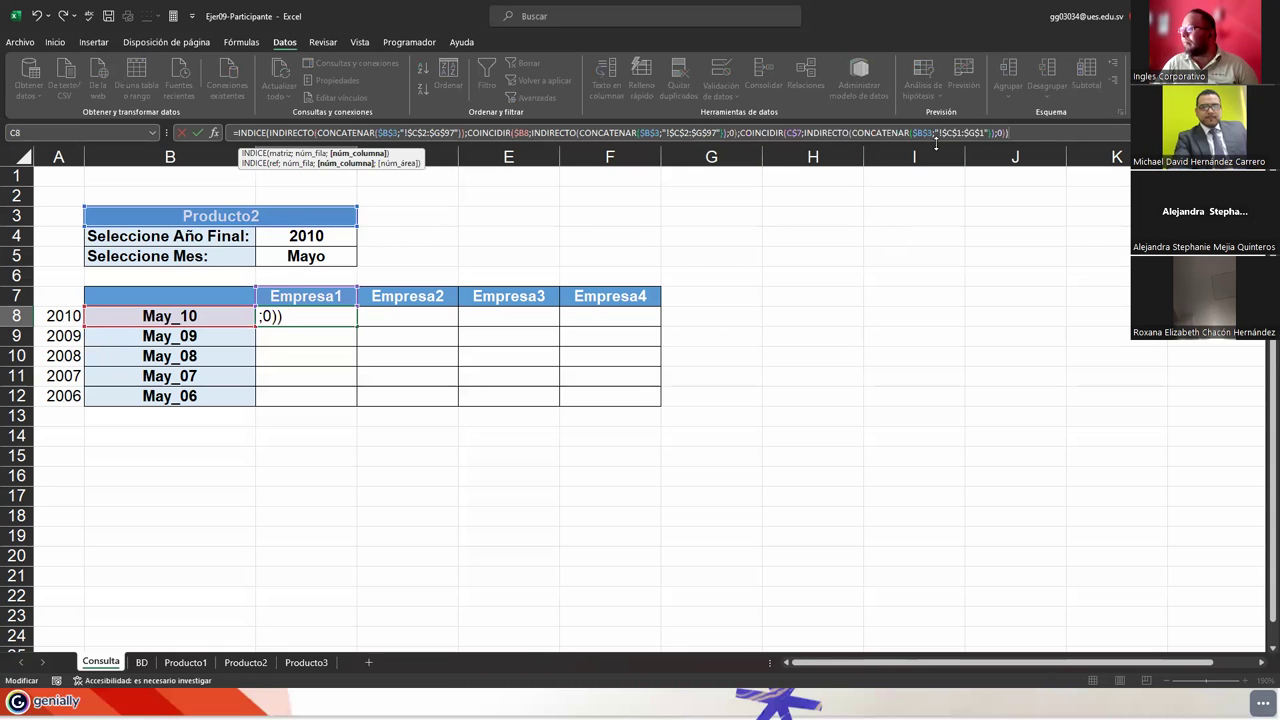
Step: Check C8's C$7, INDIRECTO and $C$1:$G$1 arguments, then commit it; it returns #N/D
left_click(793, 132)
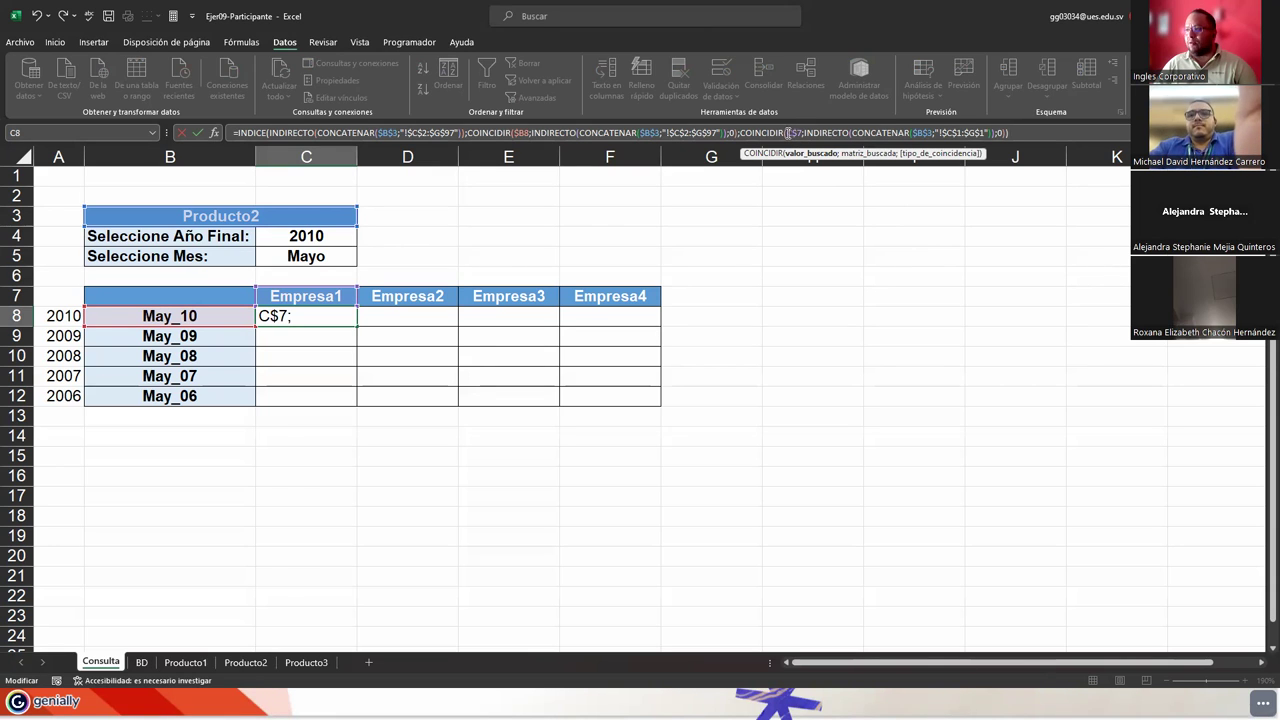
left_click(796, 141)
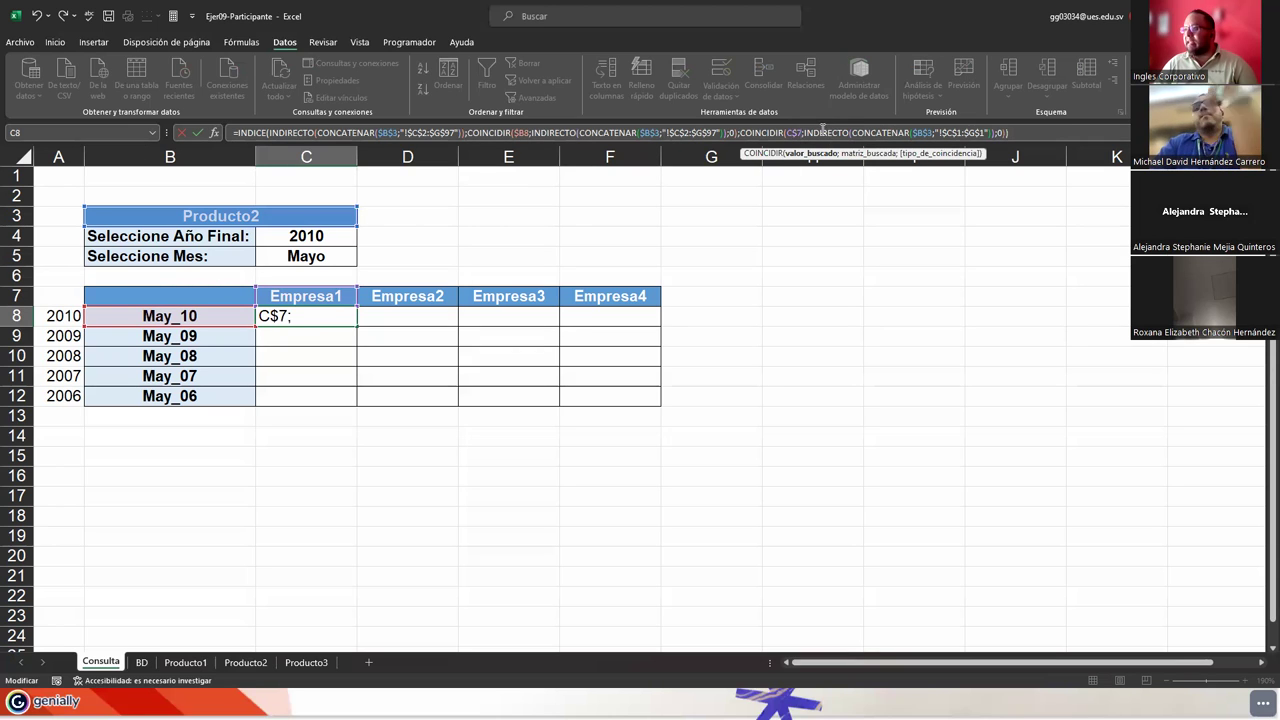
left_click(855, 137)
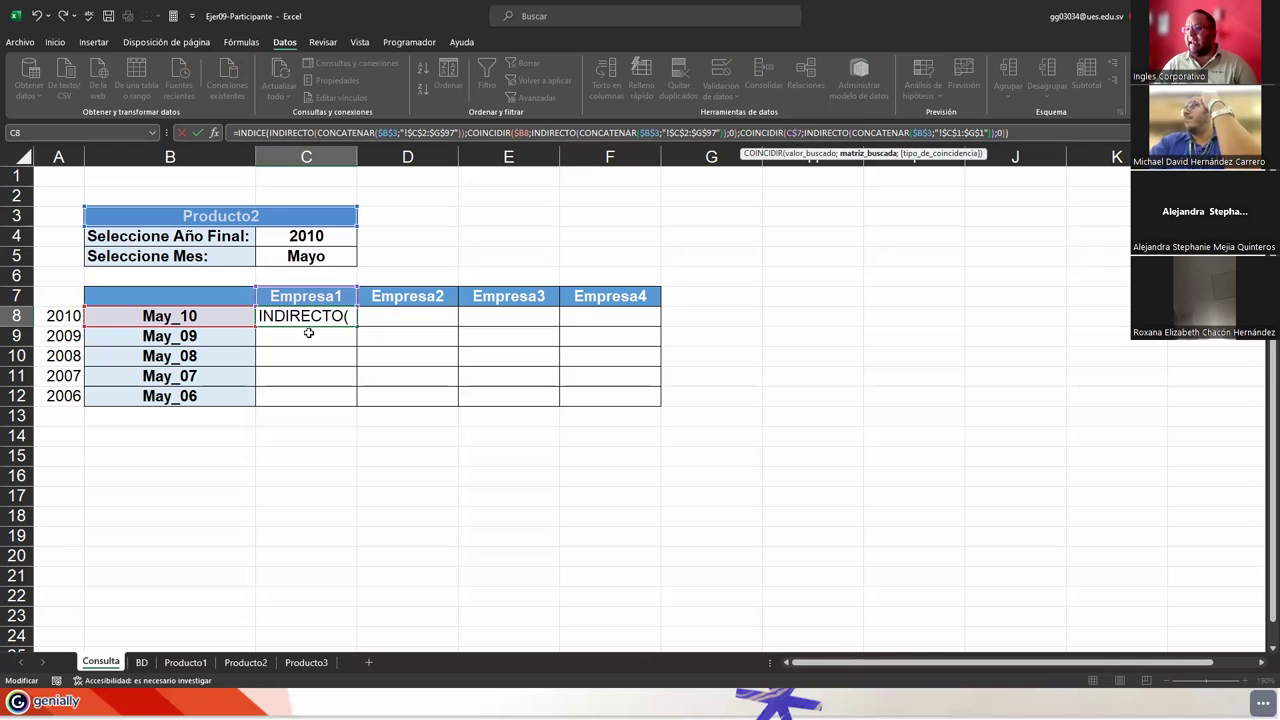
left_click(917, 133)
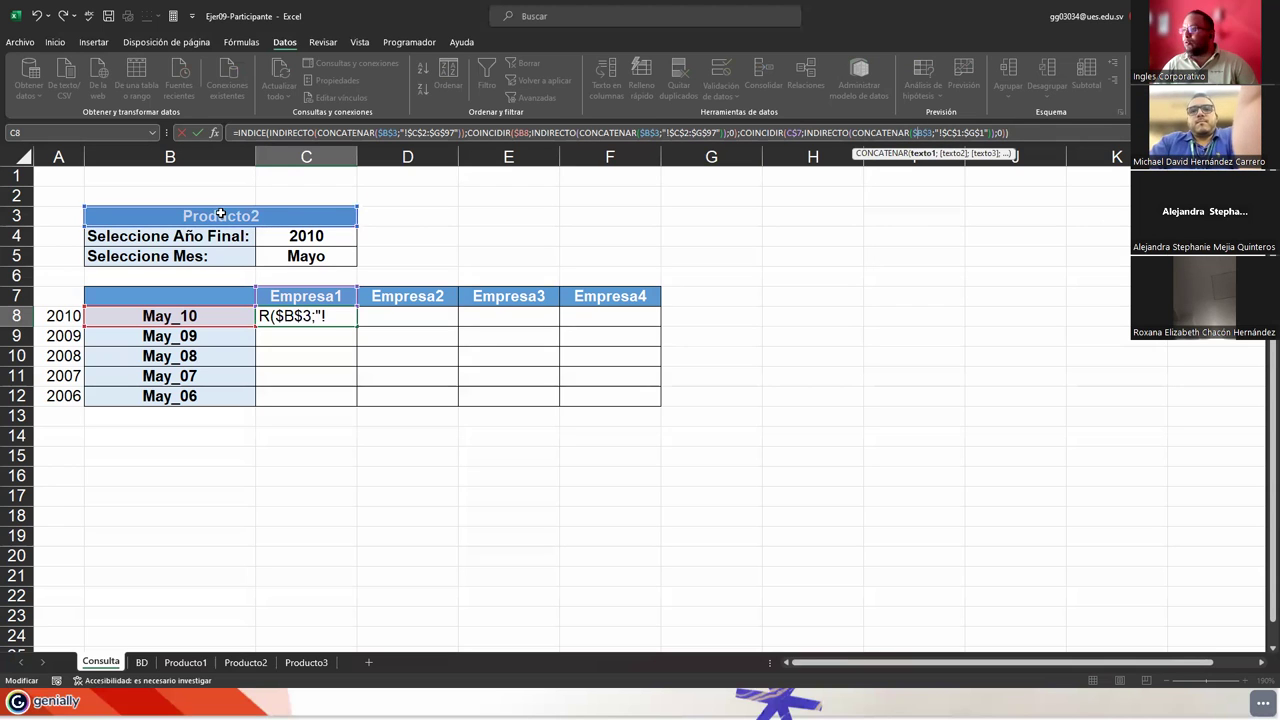
left_click(966, 133)
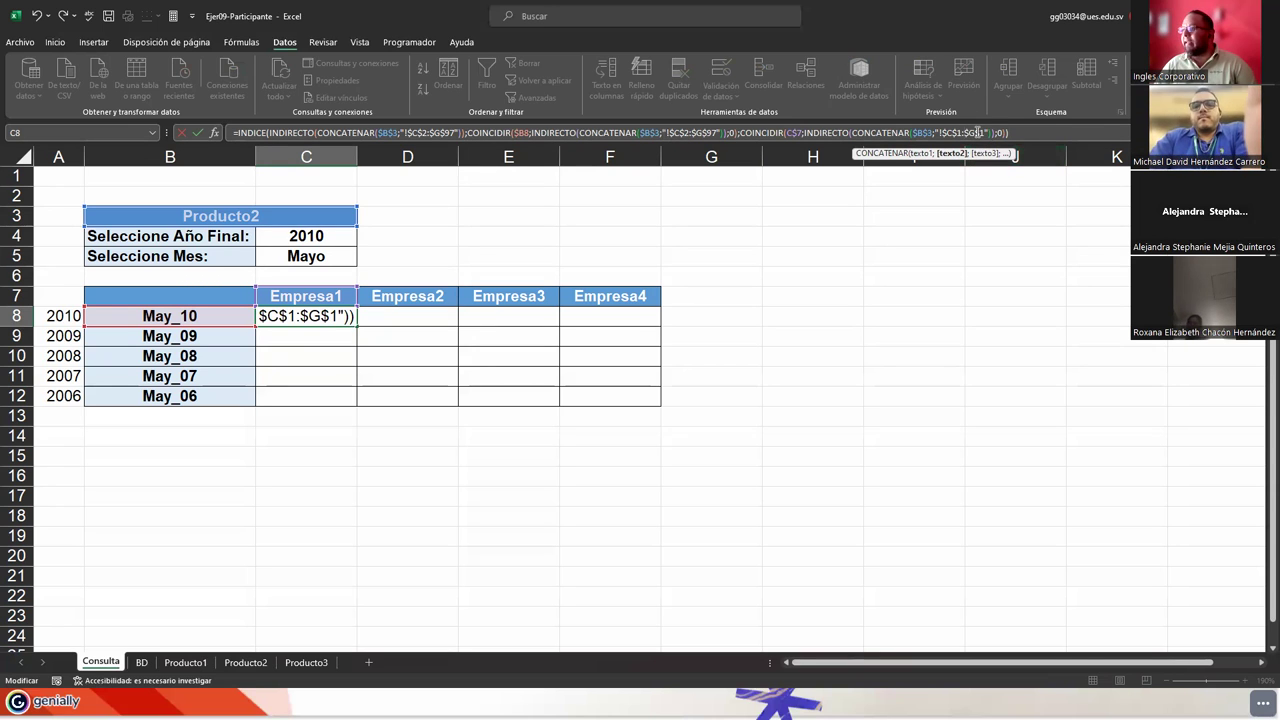
left_click(1000, 133)
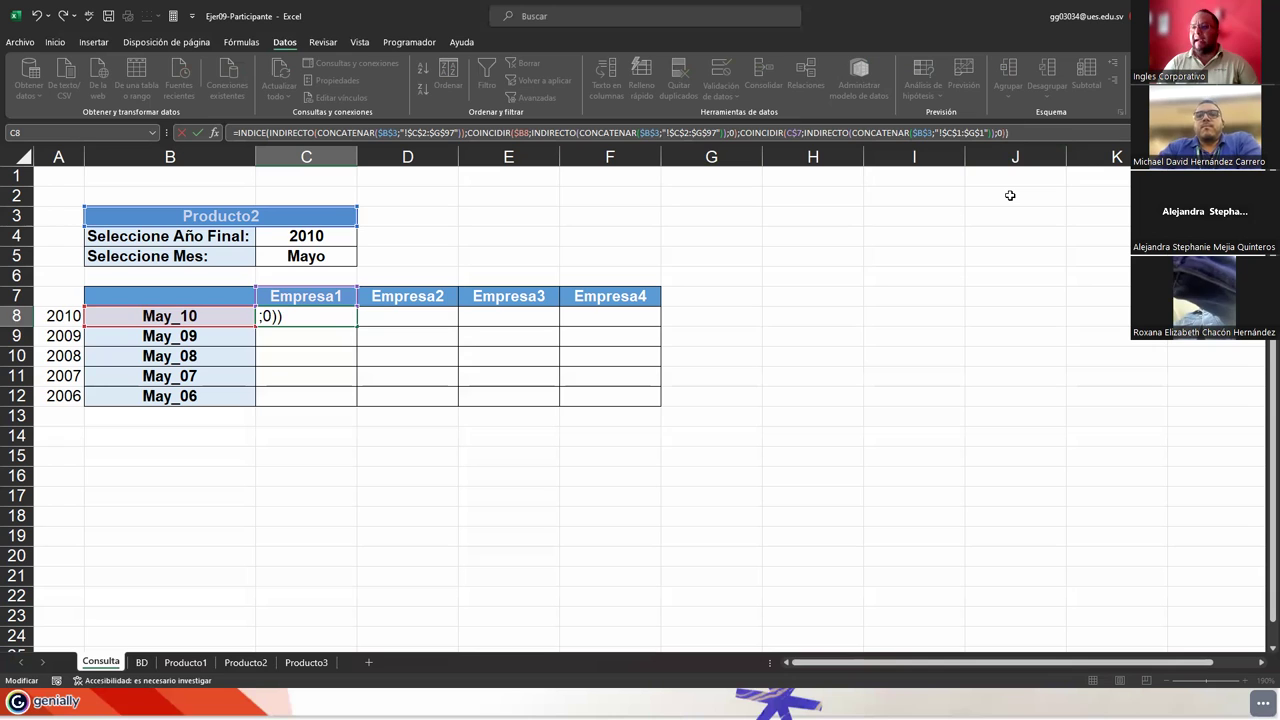
key("Return")
key("Up")
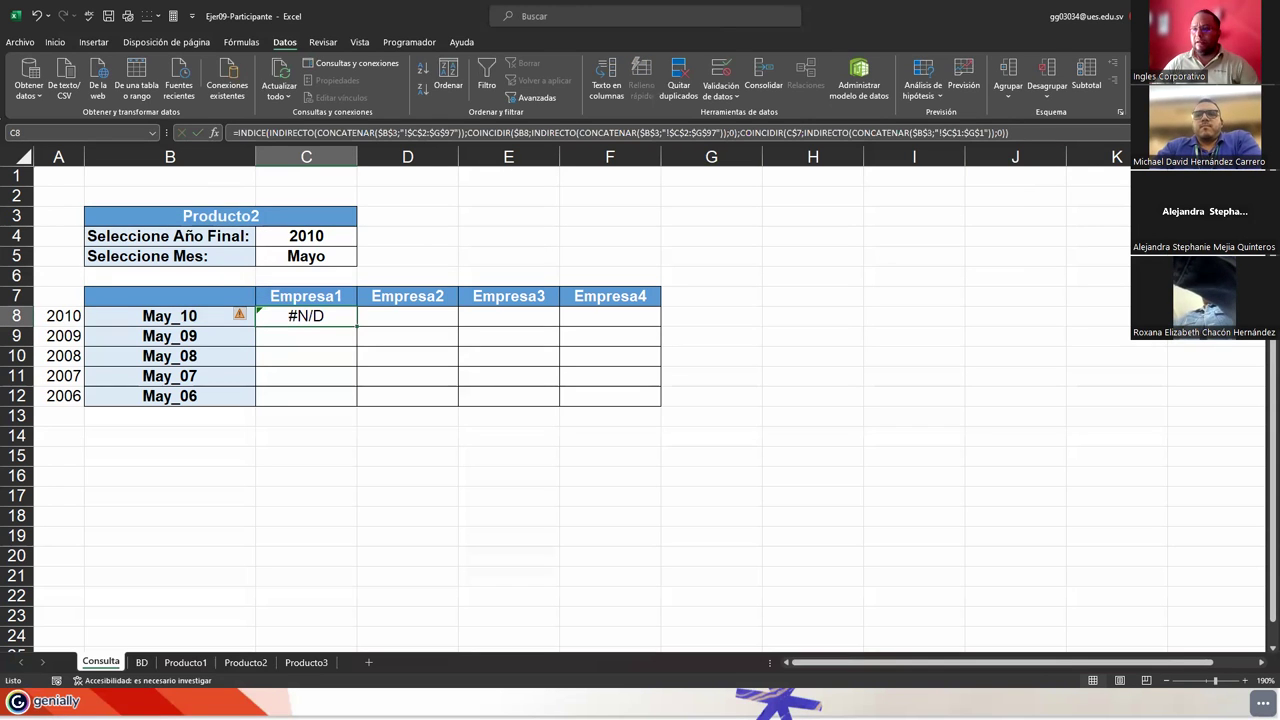
Step: Pick 2007 as the final year in C4, cancel the entry, and review C8's formula
left_click(306, 236)
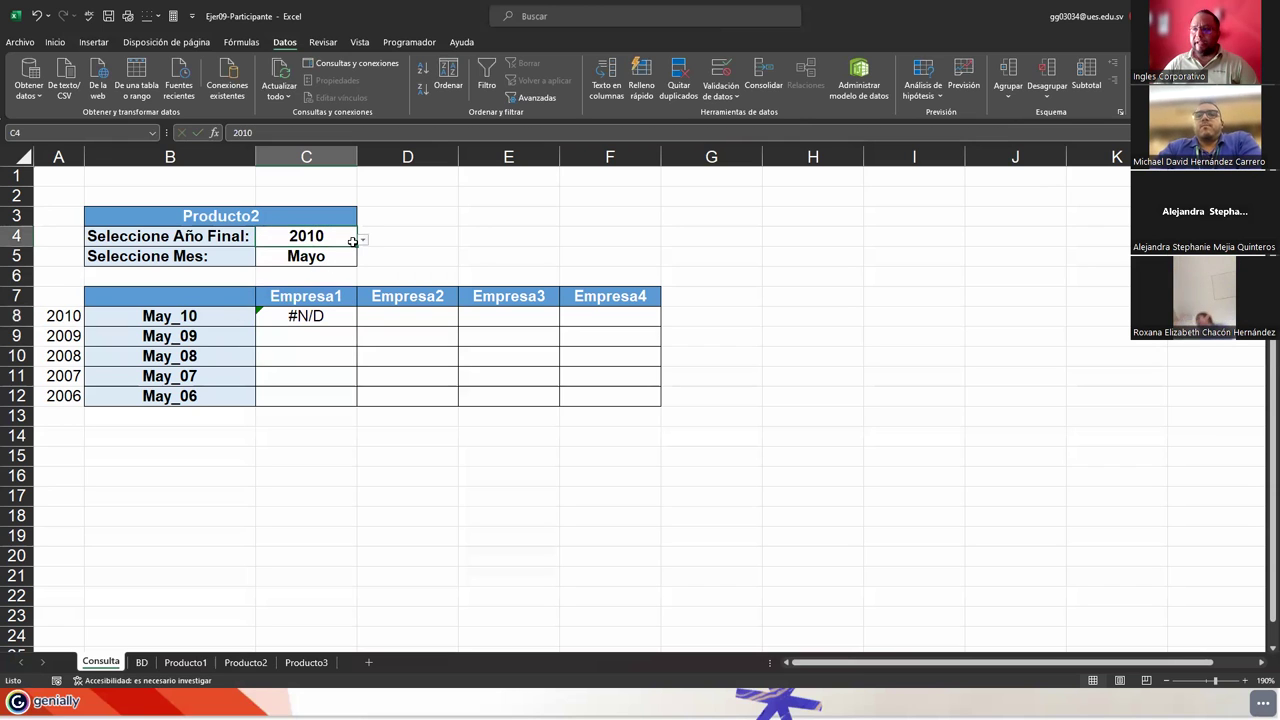
left_click(362, 241)
left_click(272, 256)
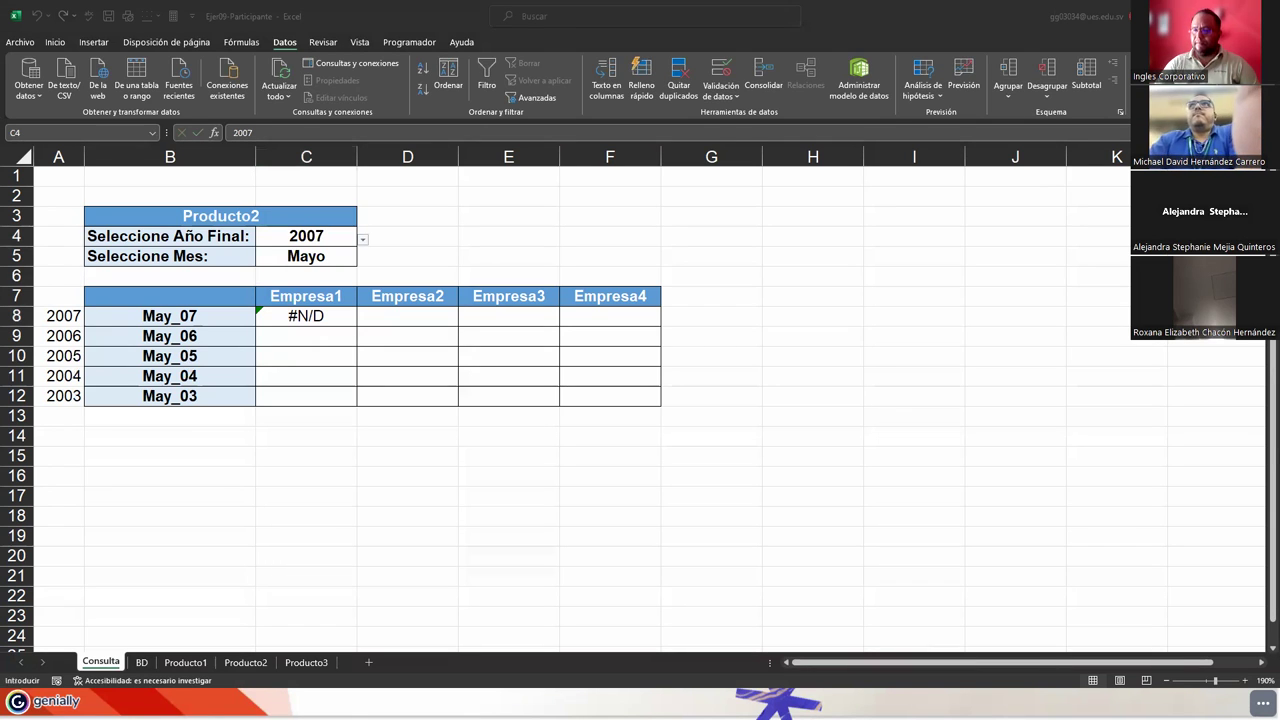
key("Escape")
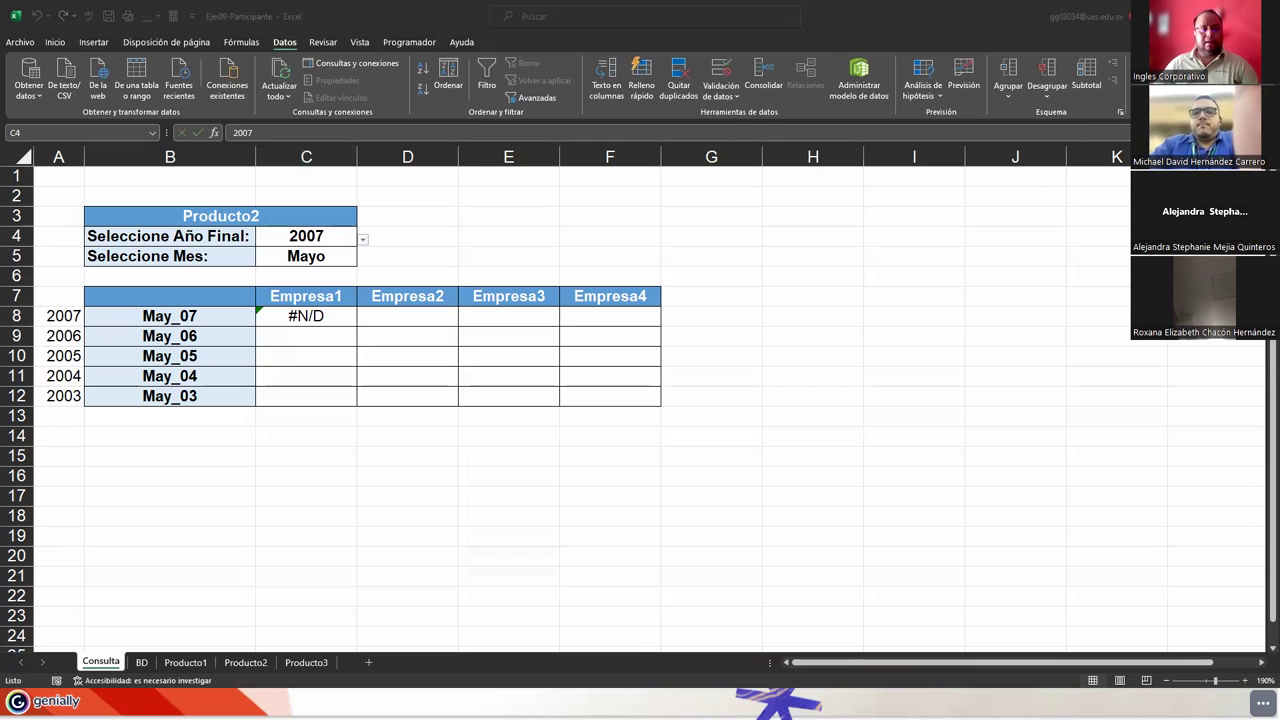
left_click(314, 315)
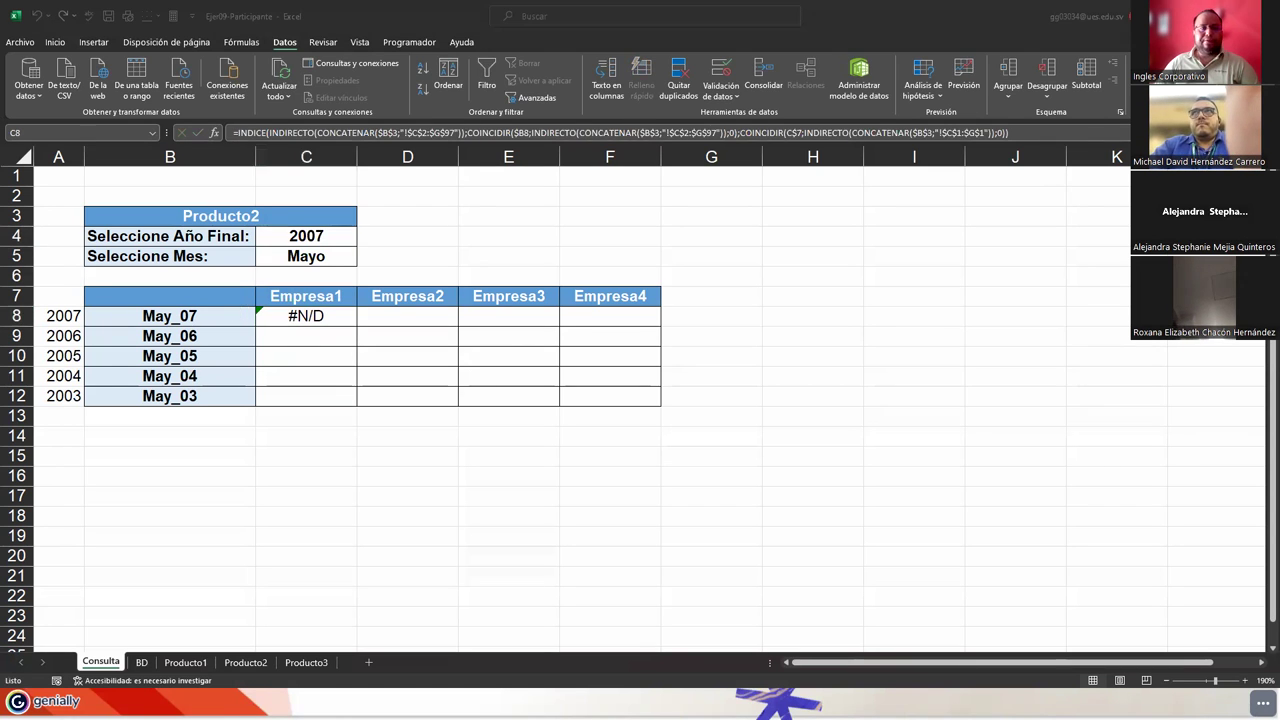
Step: Change C8's ranges to $C$1:$G$97 and $C$1:$C$97 so May_07 Empresa1 shows 2,590
key("F2")
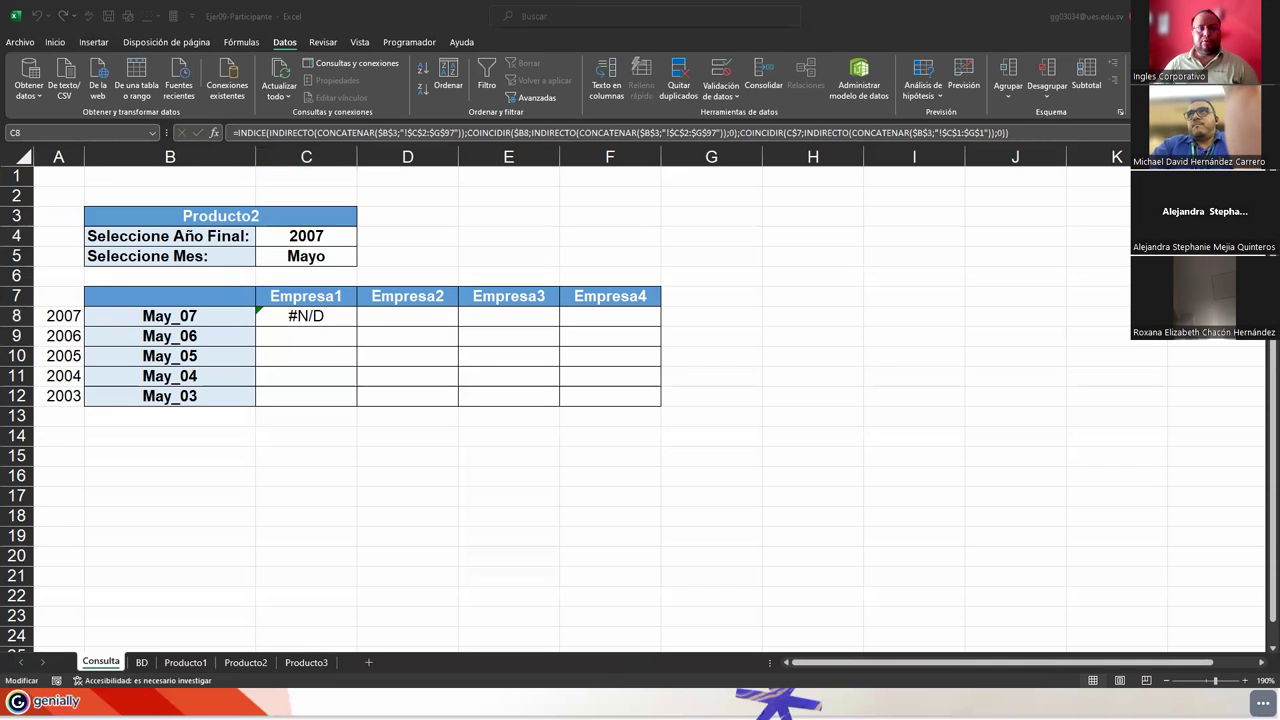
double_click(491, 133)
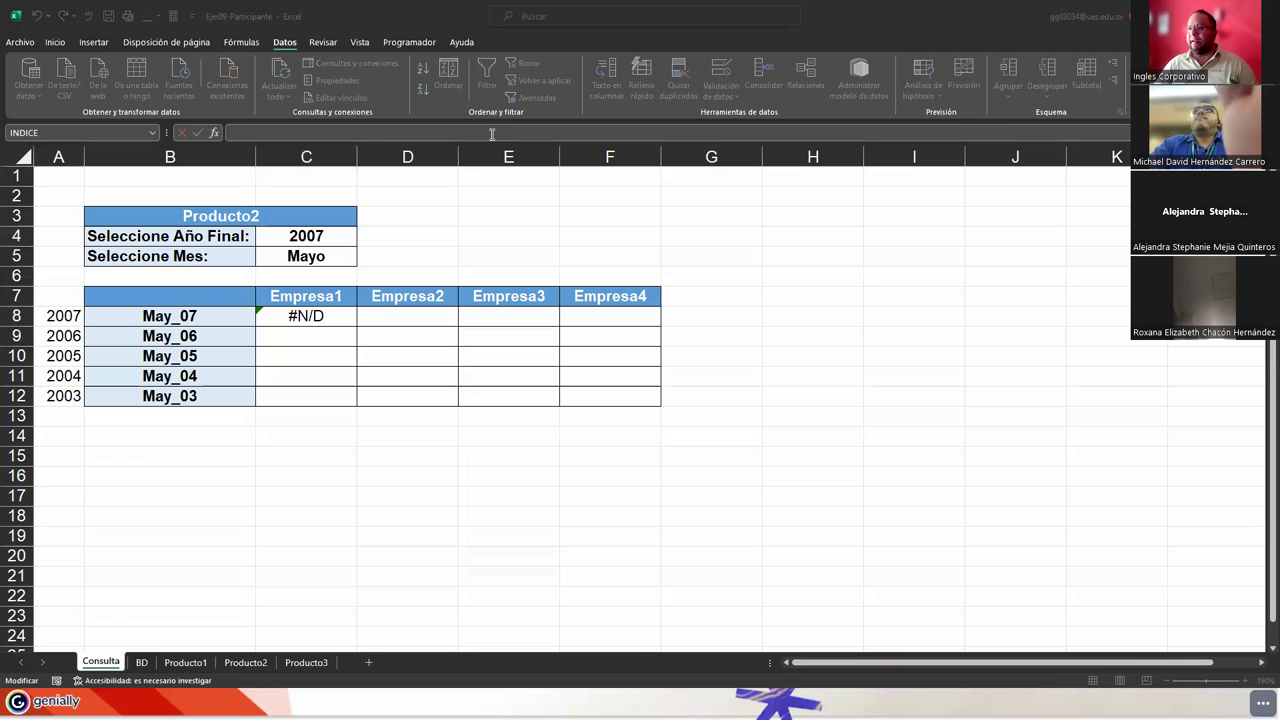
left_click(312, 315)
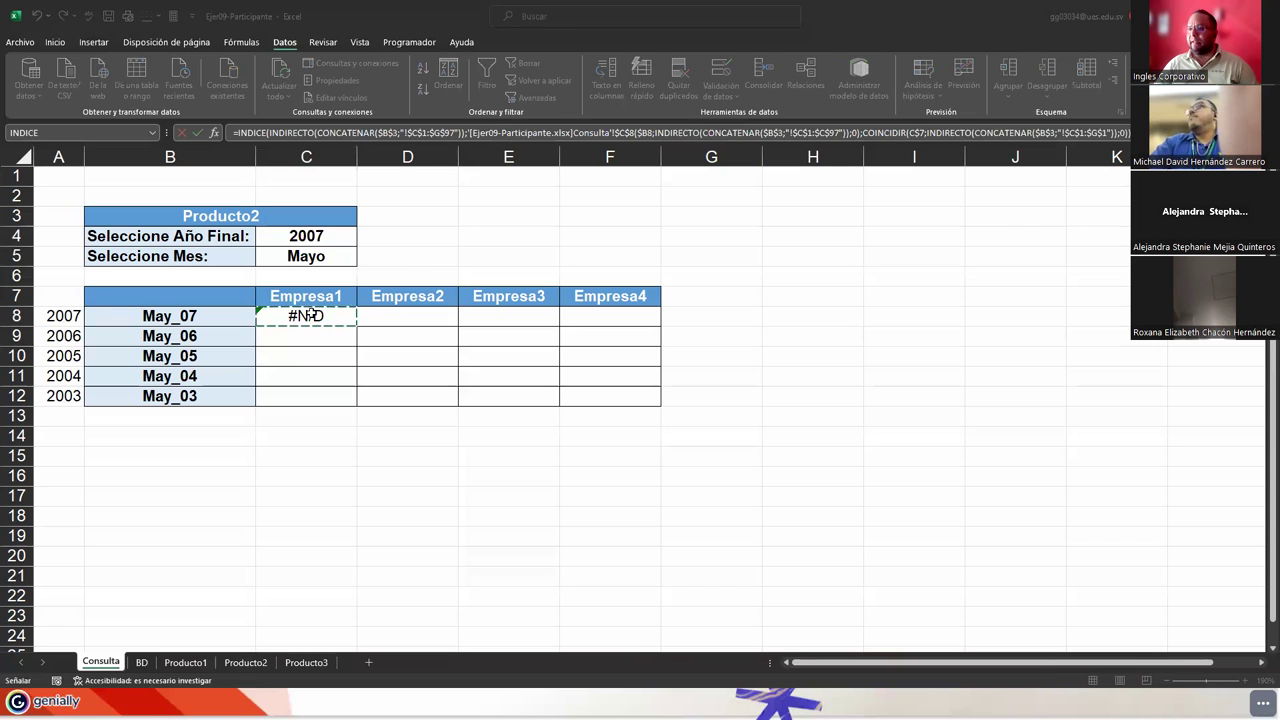
key("Escape")
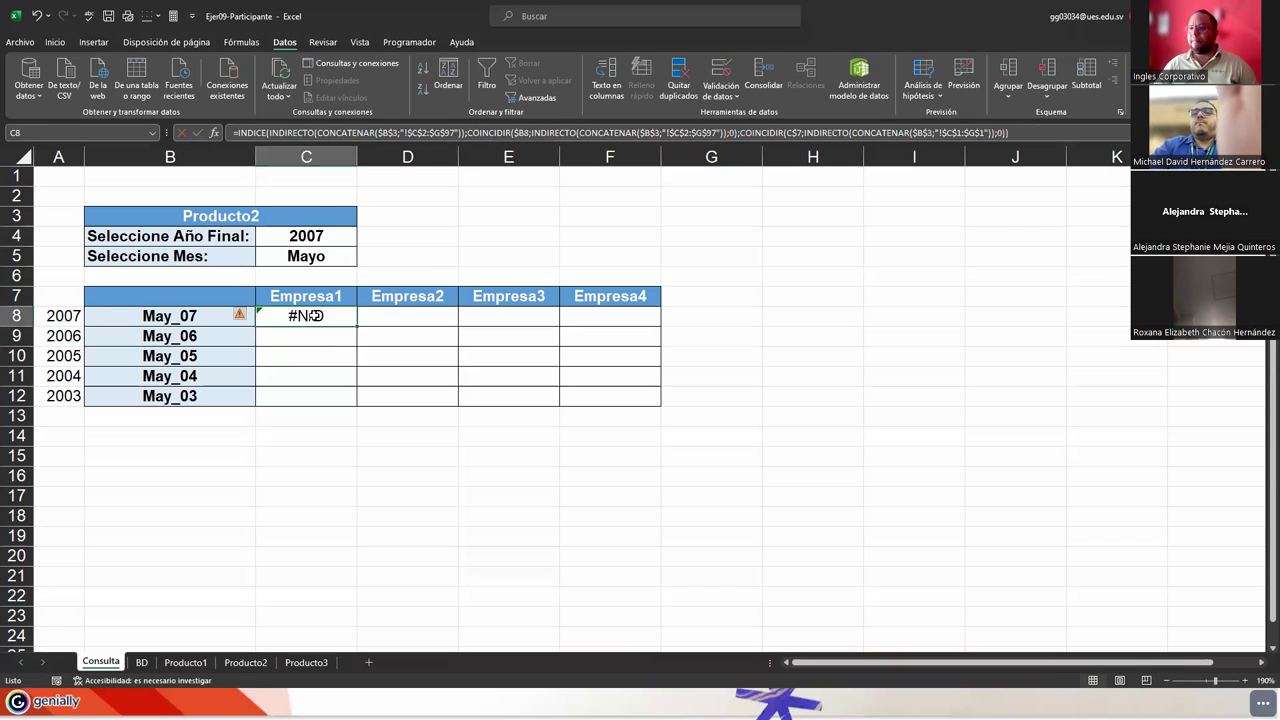
left_click(308, 132)
double_click(308, 132)
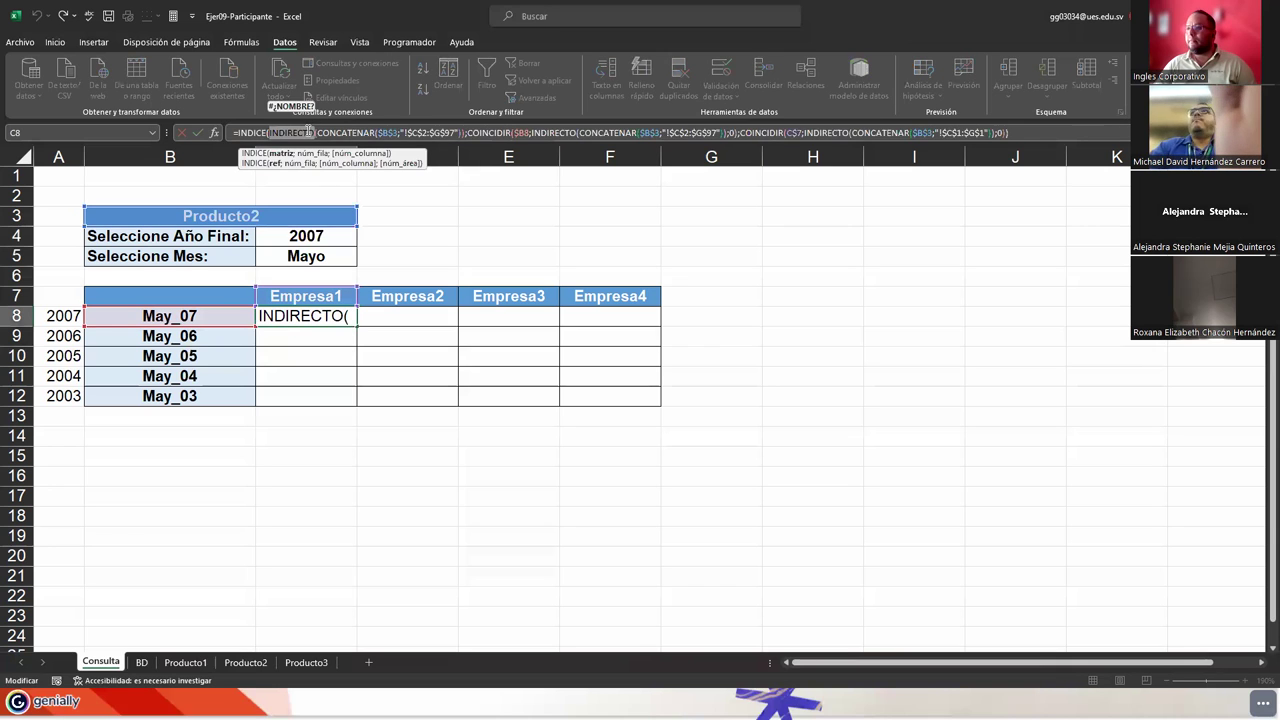
key("ctrl+z")
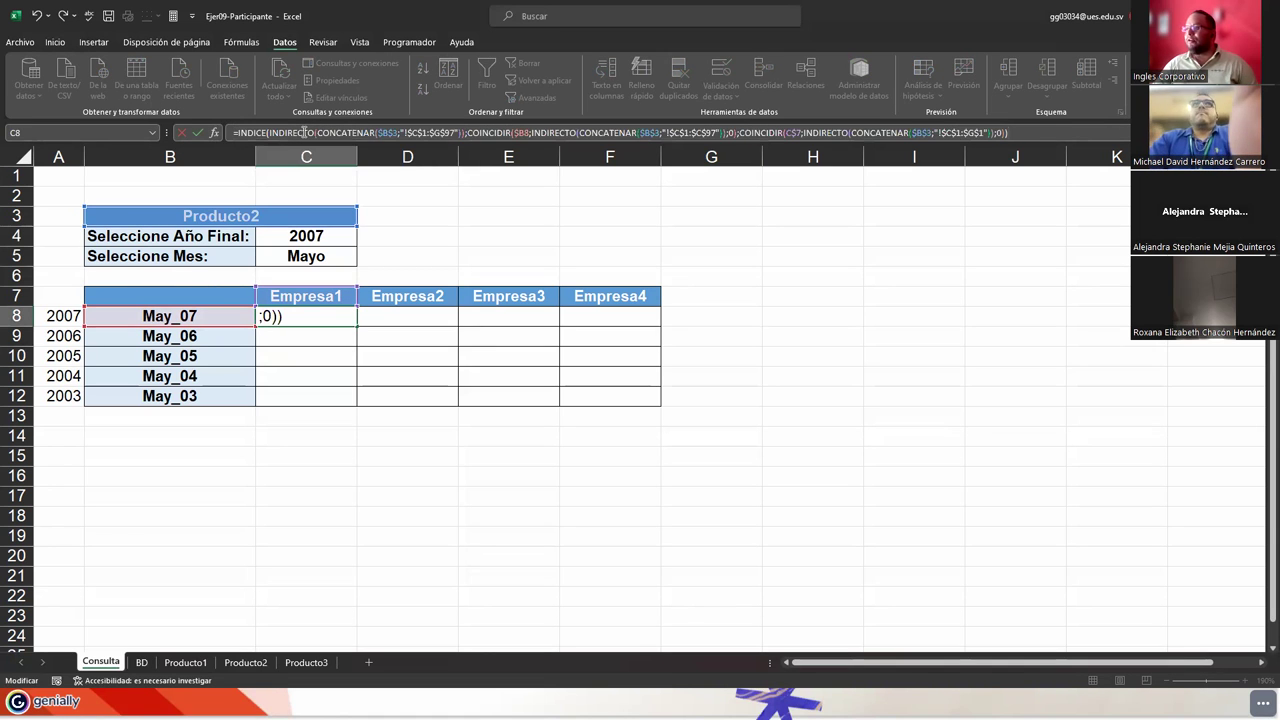
key("Return")
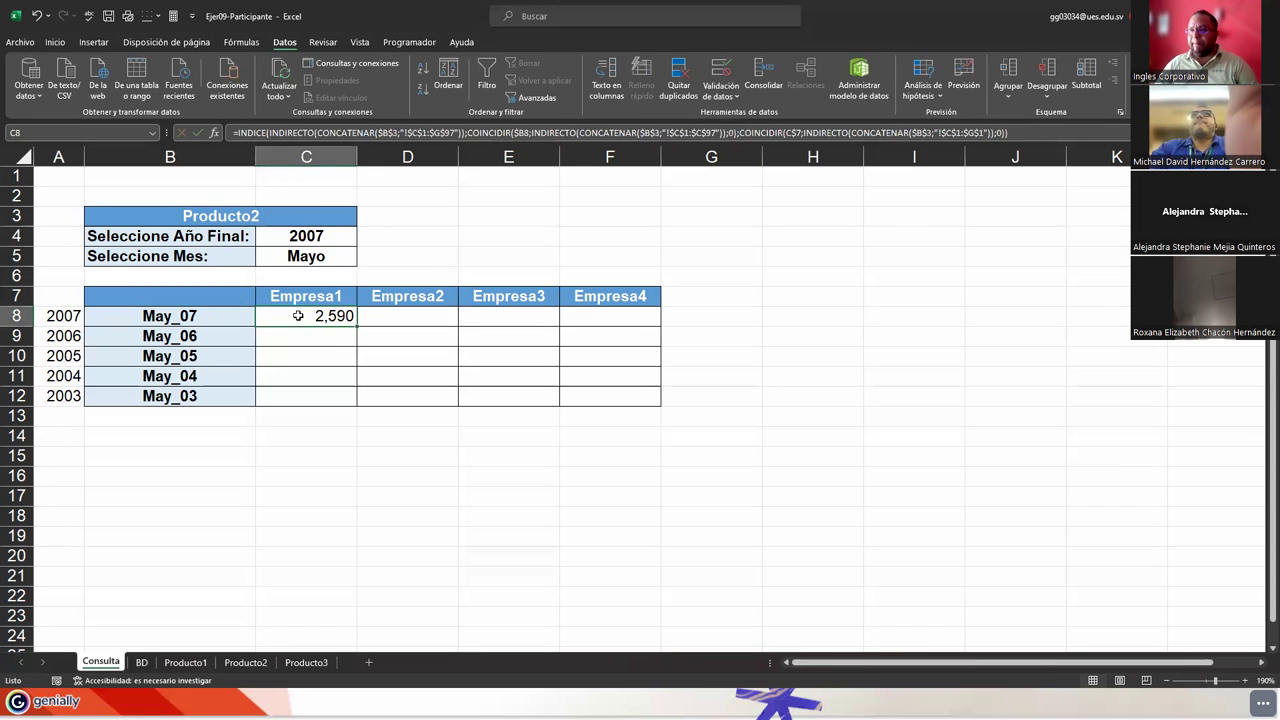
left_click(242, 664)
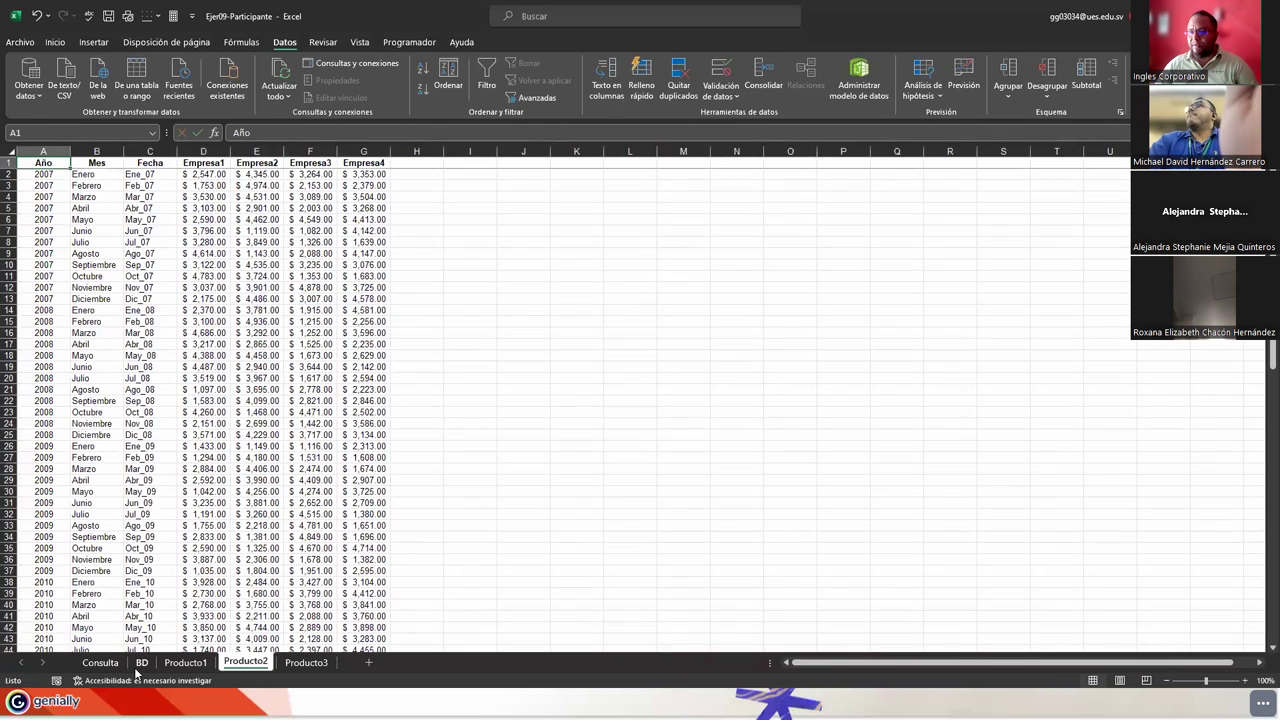
left_click(98, 663)
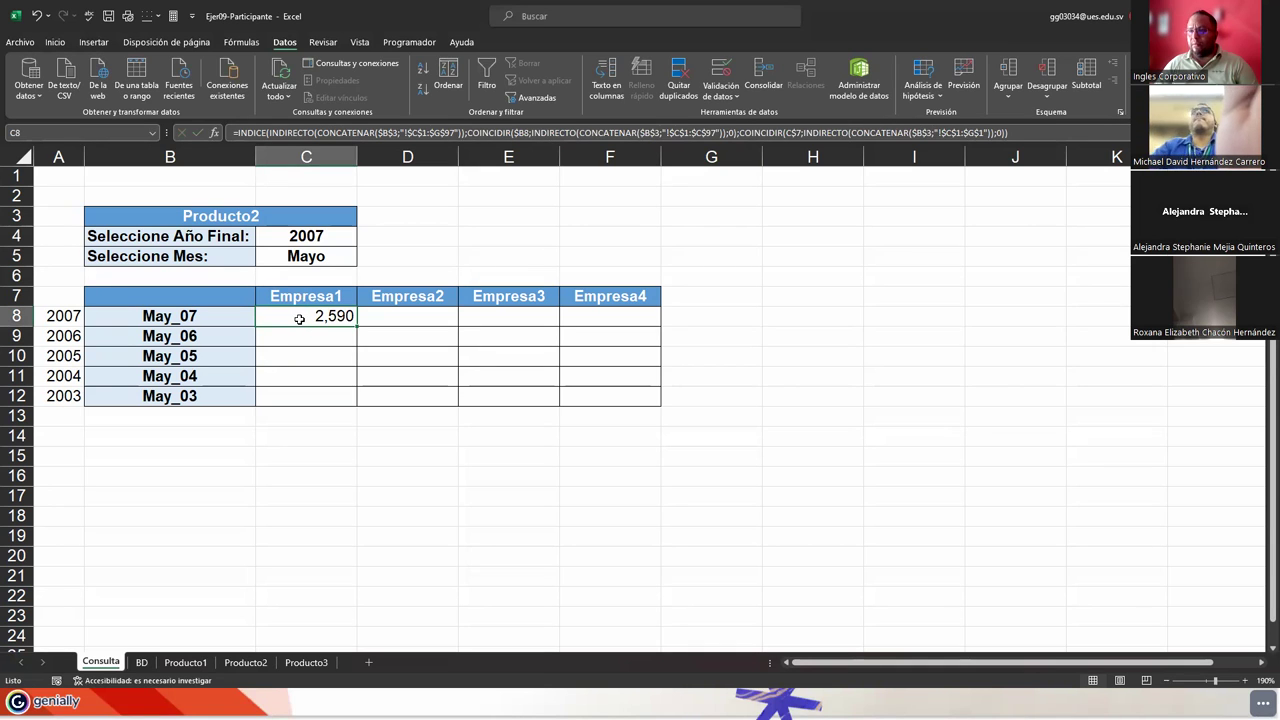
left_click(243, 662)
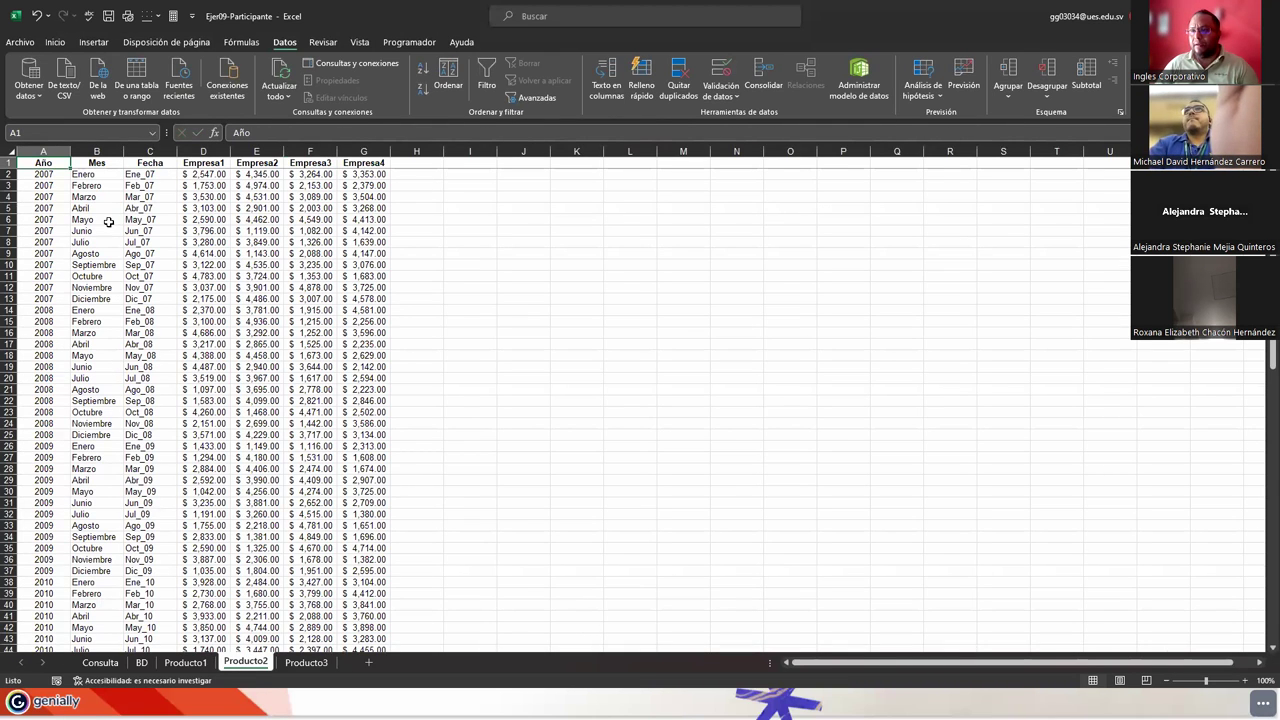
left_click(152, 220)
left_click(218, 220)
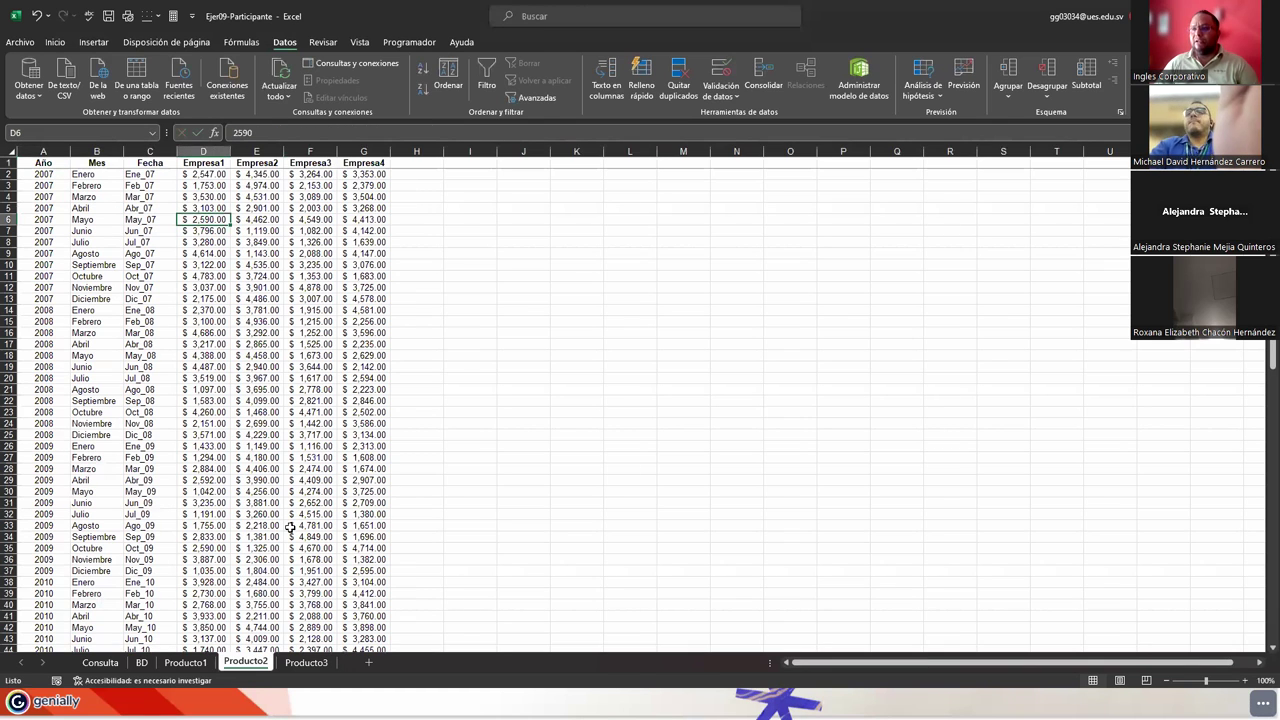
left_click(100, 662)
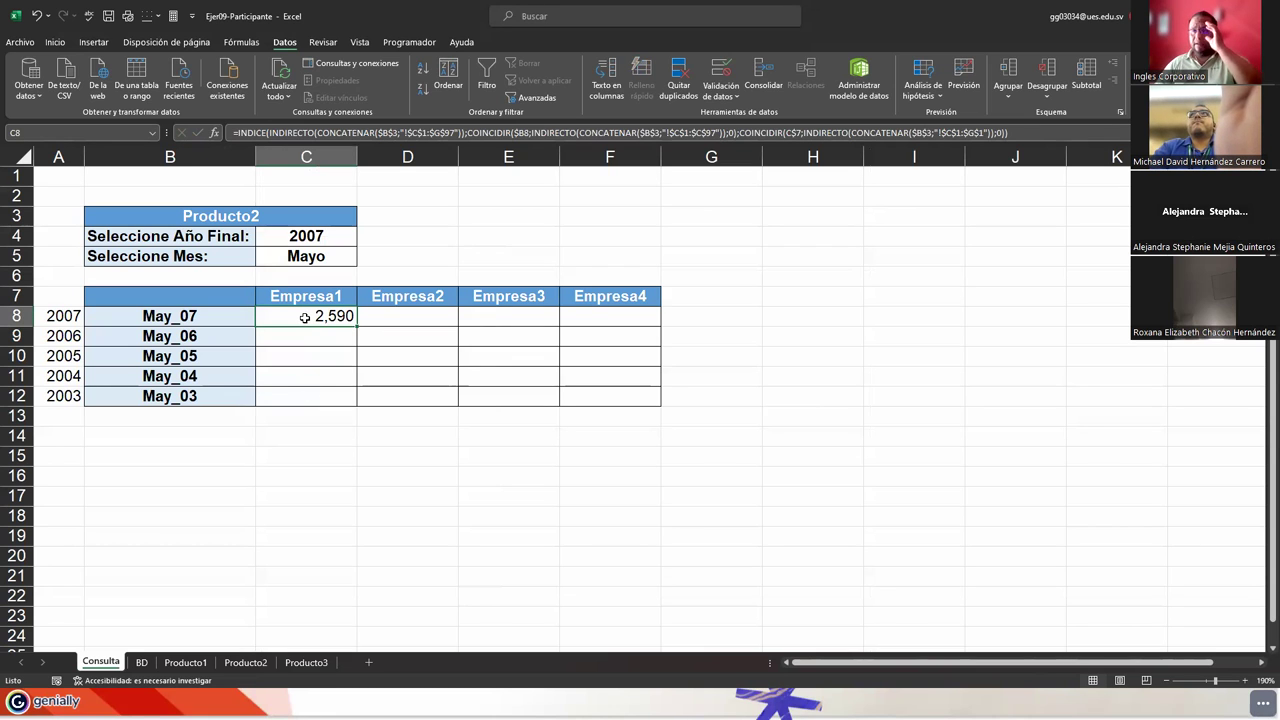
Step: Fill C8's formula right to F8, giving 4,462, 4,549 and 4,413 for Empresa2–4
left_click_drag(358, 326, 614, 323)
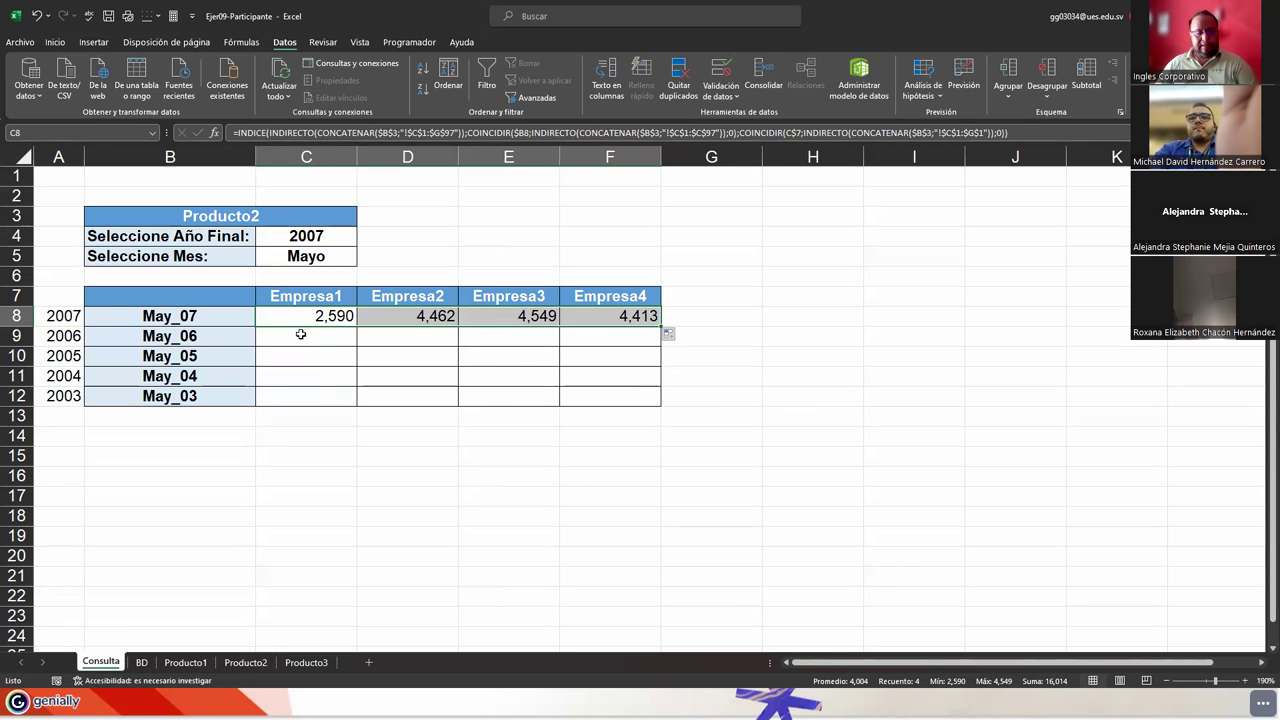
left_click(55, 43)
Step: Apply accounting format to C8:F8 and fill C8's formula down to C12
left_click(499, 90)
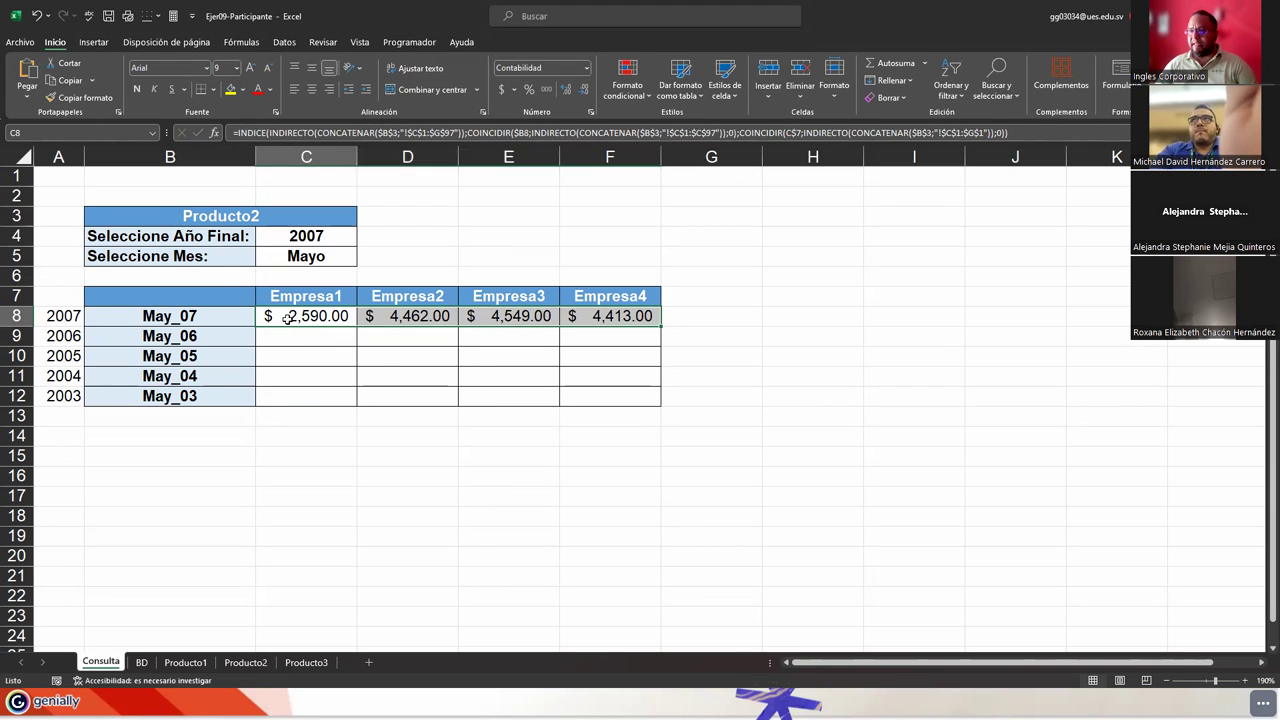
left_click_drag(282, 316, 586, 398)
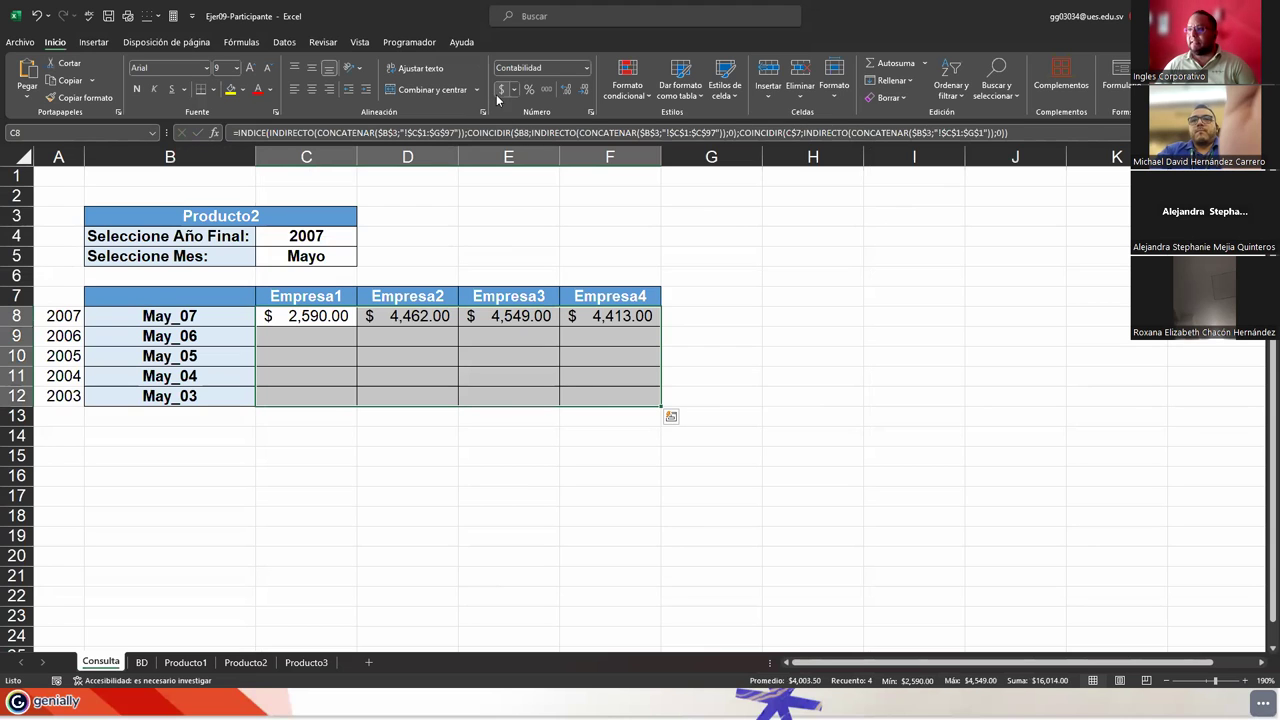
left_click(268, 360)
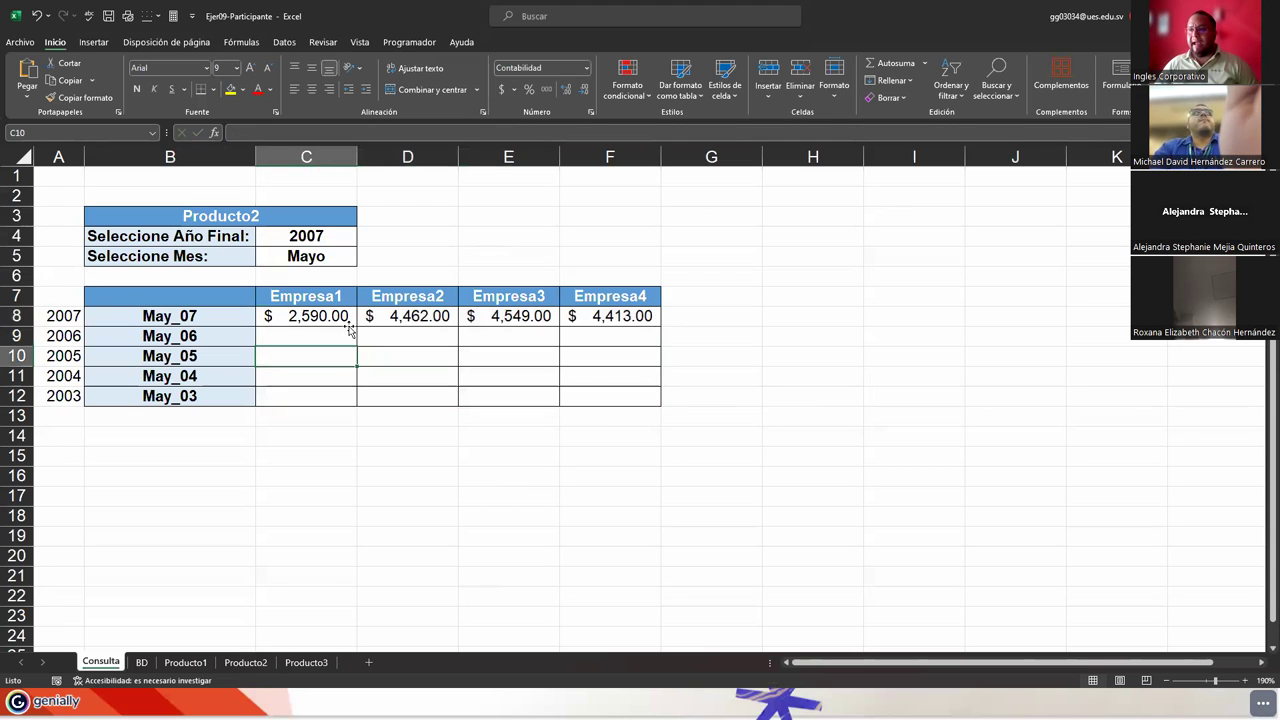
left_click(348, 320)
left_click_drag(355, 328, 346, 401)
Step: Compare the C9 and C8 formulas to find why C9 returns #N/D
left_click(318, 338)
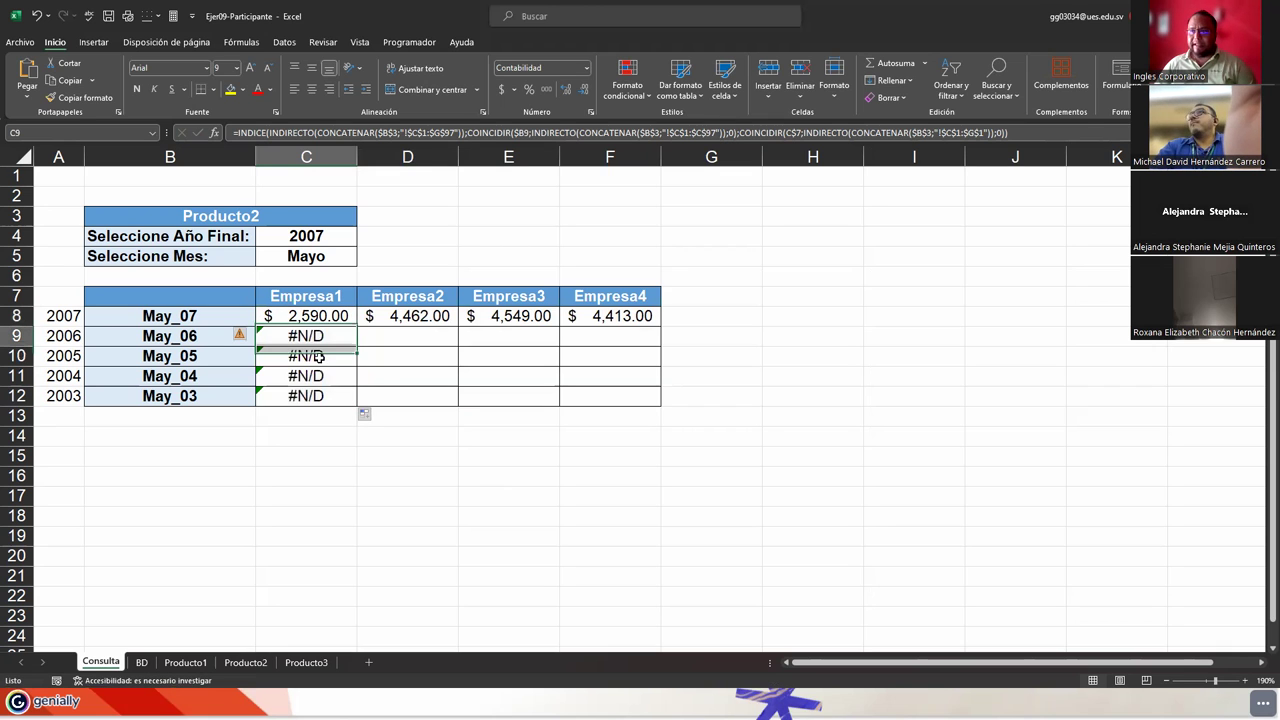
double_click(318, 338)
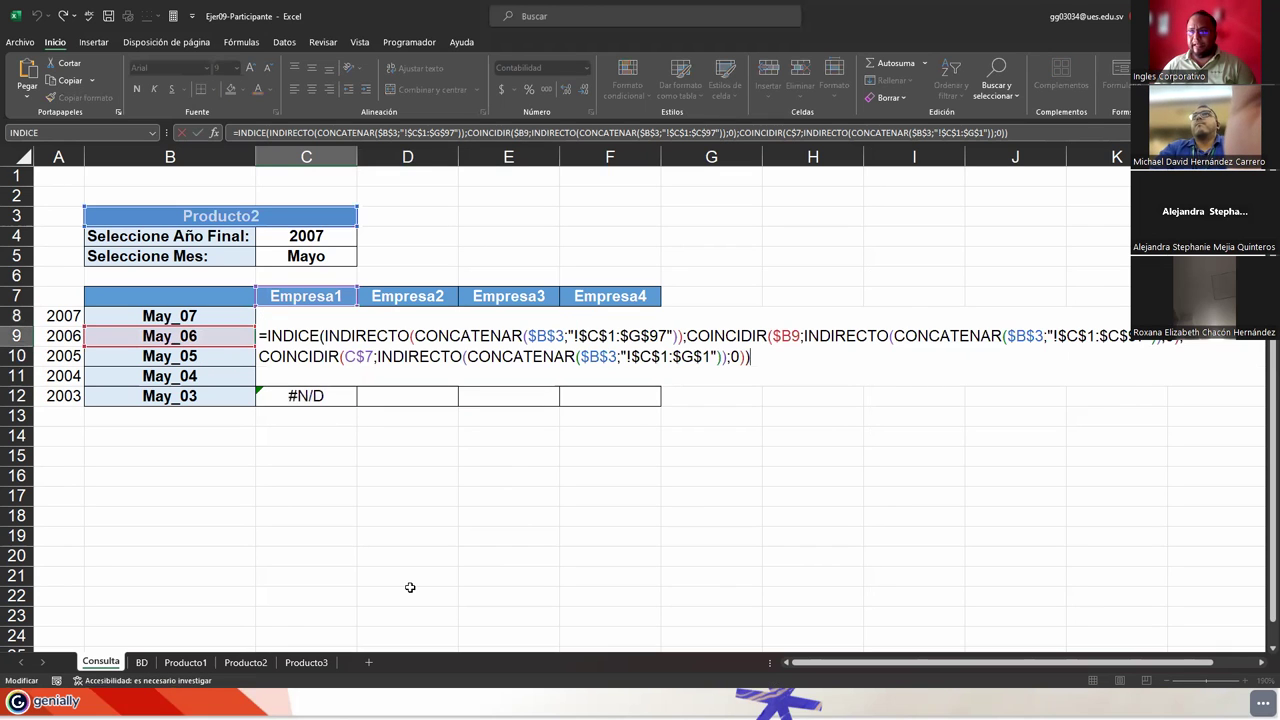
key("Escape")
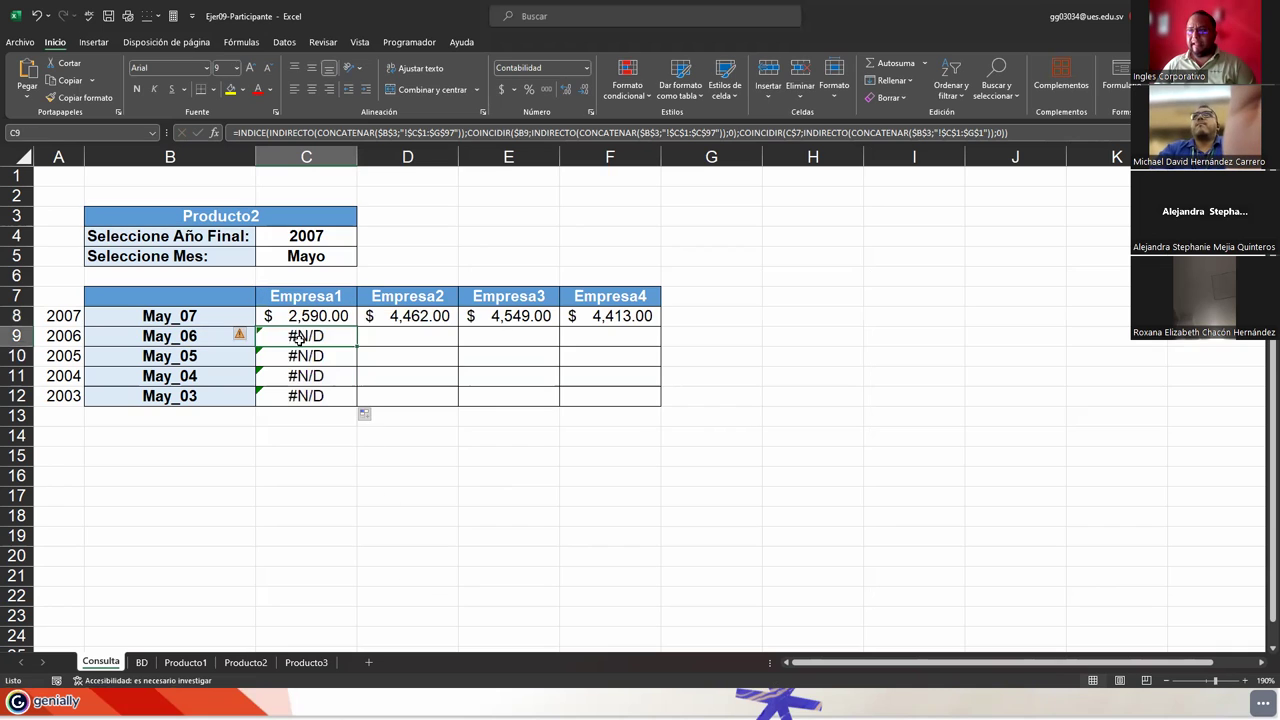
left_click(300, 317)
double_click(300, 317)
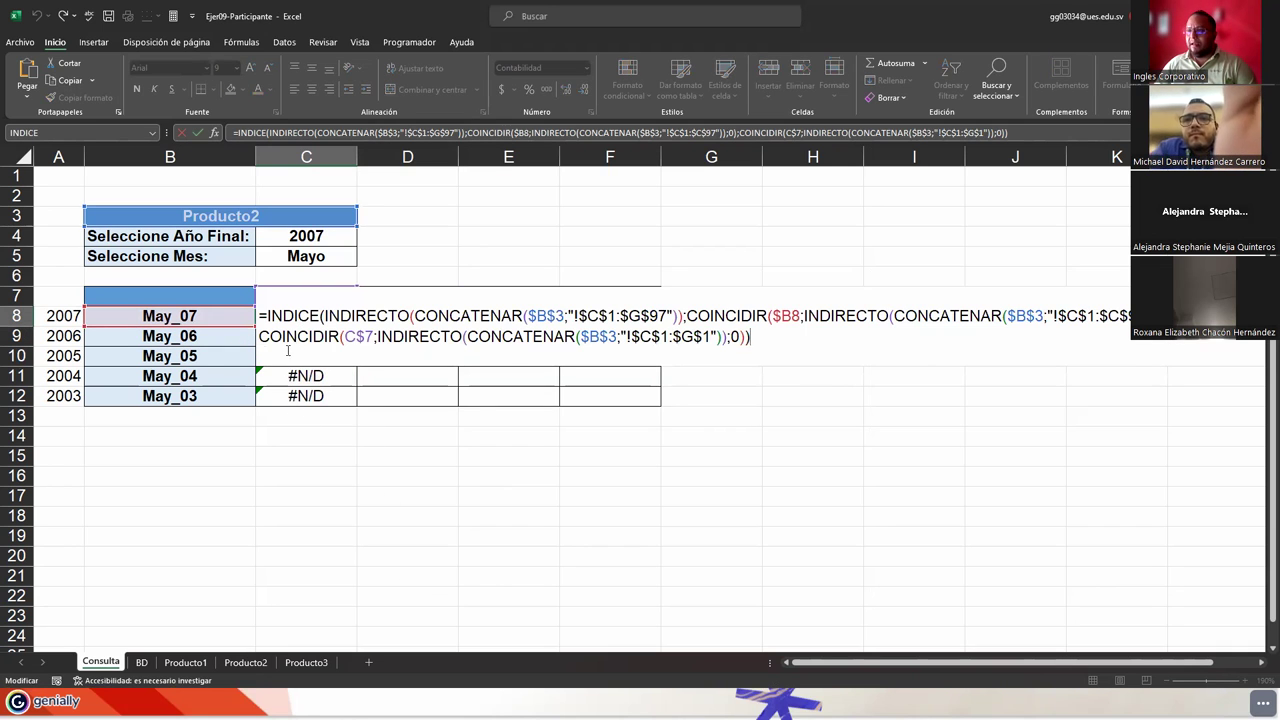
key("Escape")
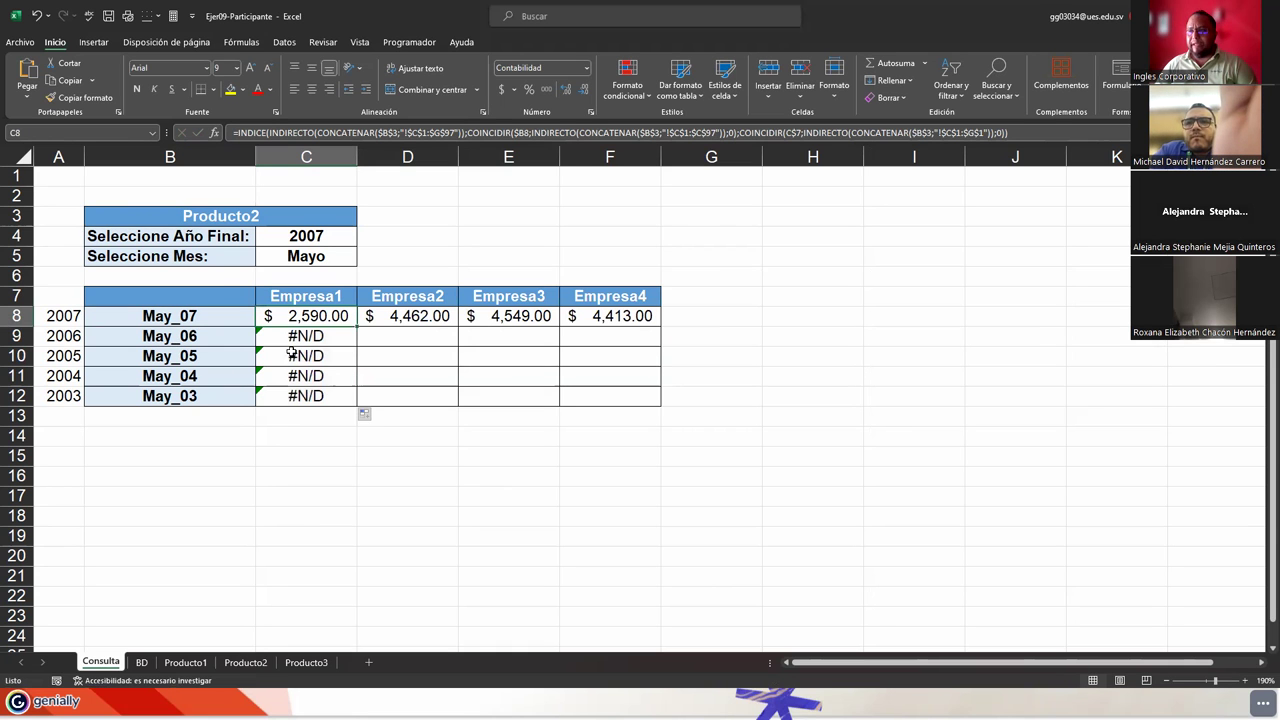
left_click(288, 338)
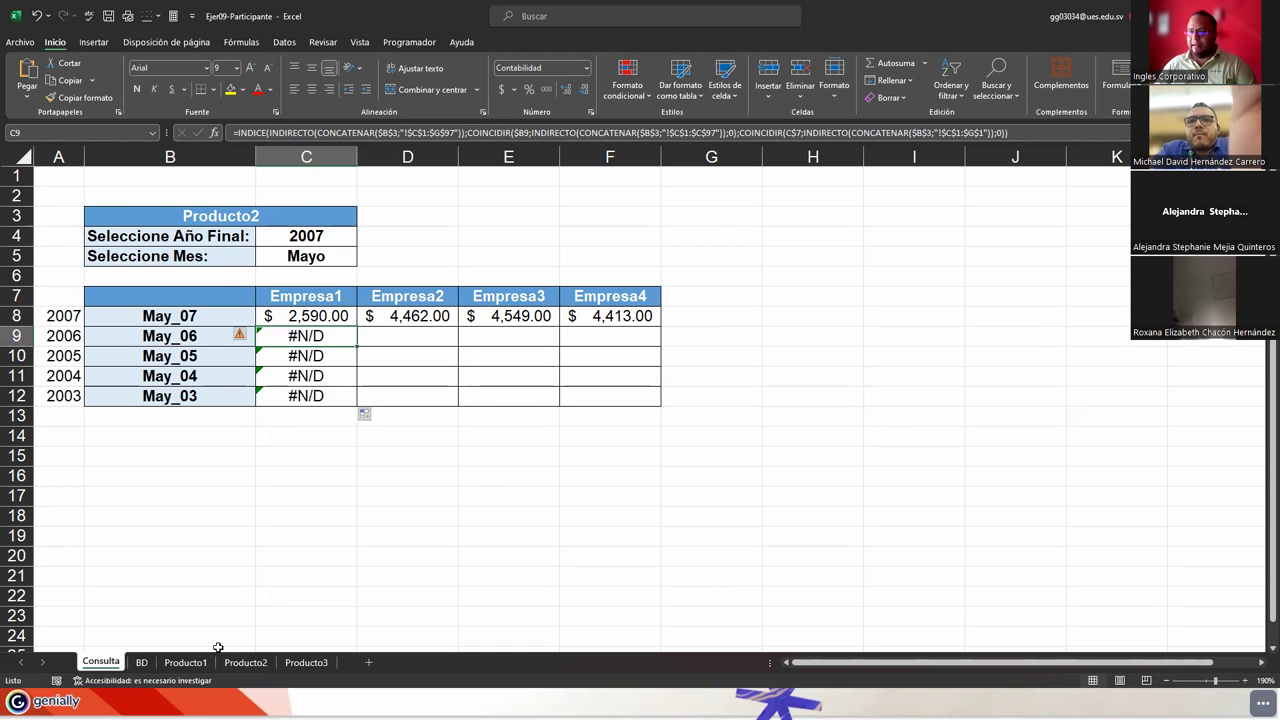
Step: Check the first year value on Producto1, then select the years A9:A11 on Consulta
left_click(184, 661)
scroll(132, 355, "up", 20)
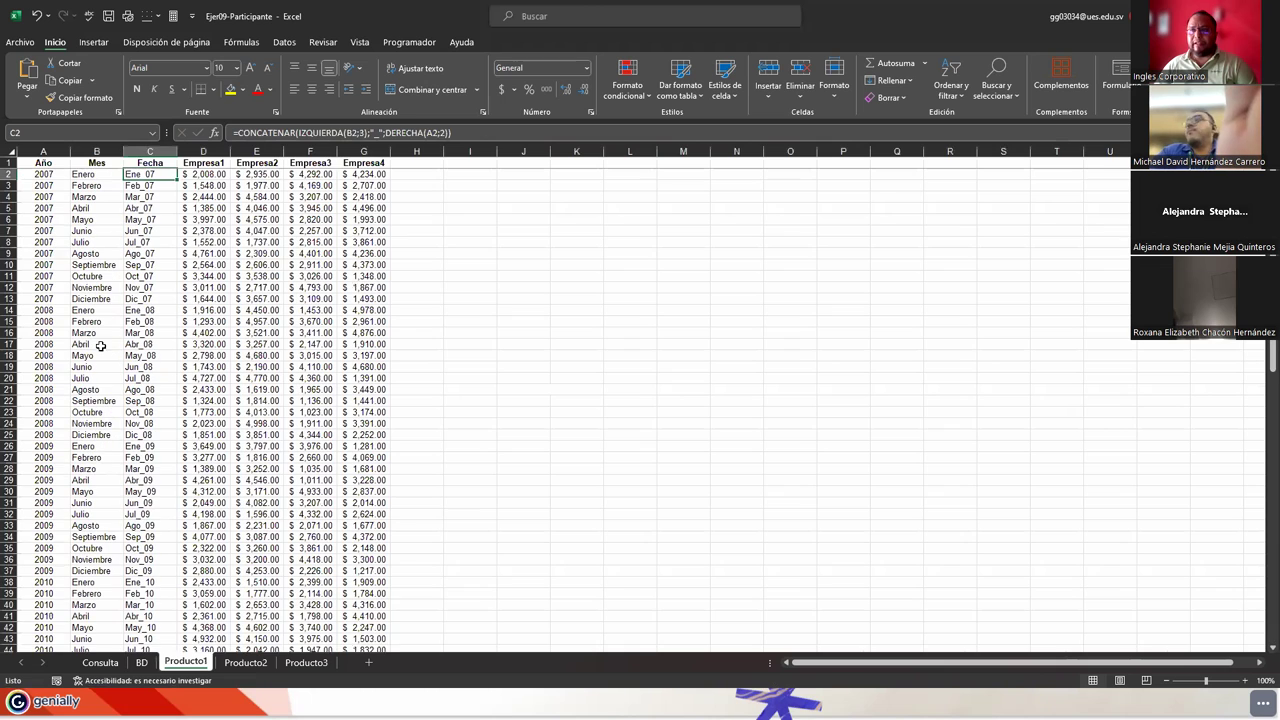
left_click(32, 177)
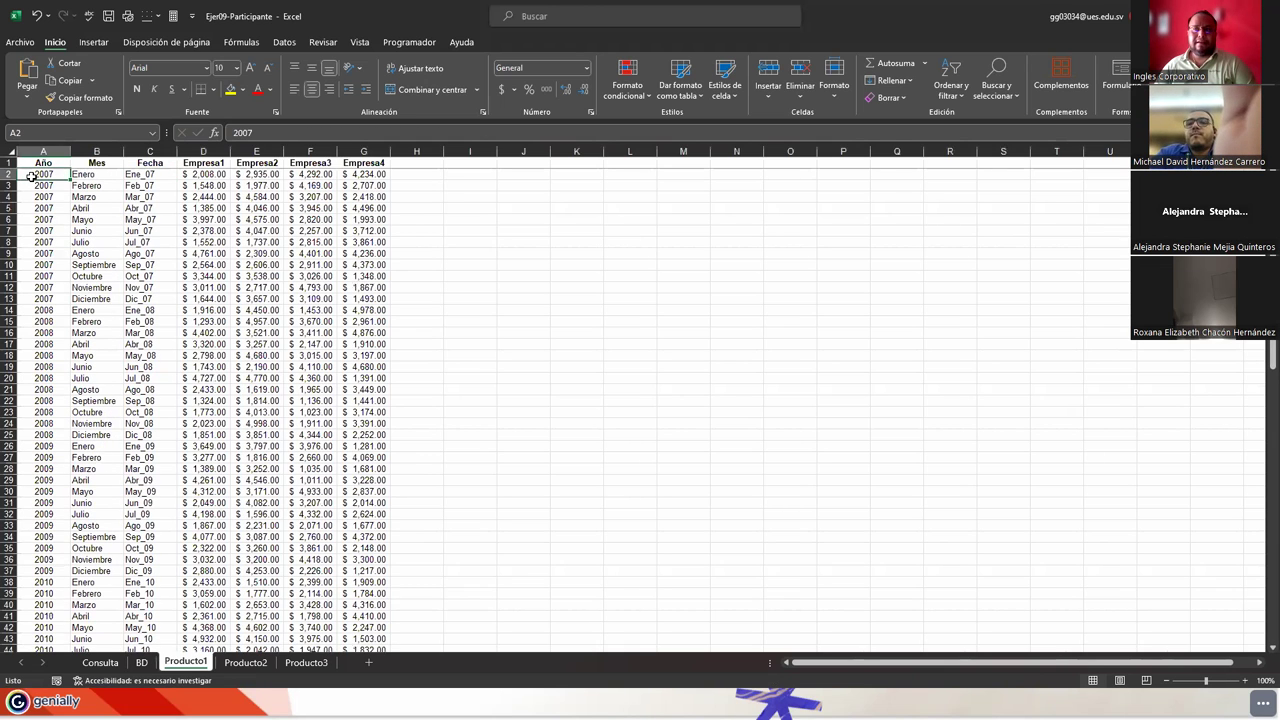
left_click(100, 662)
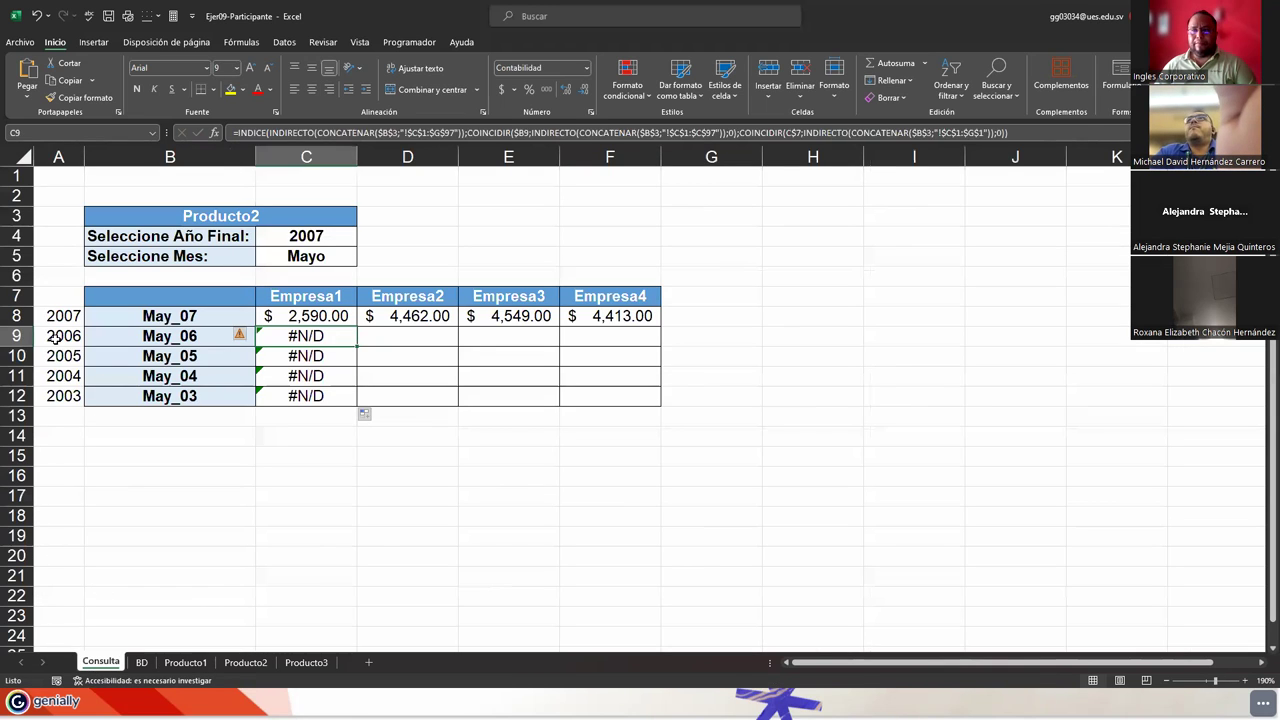
left_click_drag(55, 338, 58, 377)
Step: Fill the Empresa2, Empresa3 and Empresa4 lookups from row 8 down to row 12
left_click(423, 316)
left_click_drag(458, 326, 462, 396)
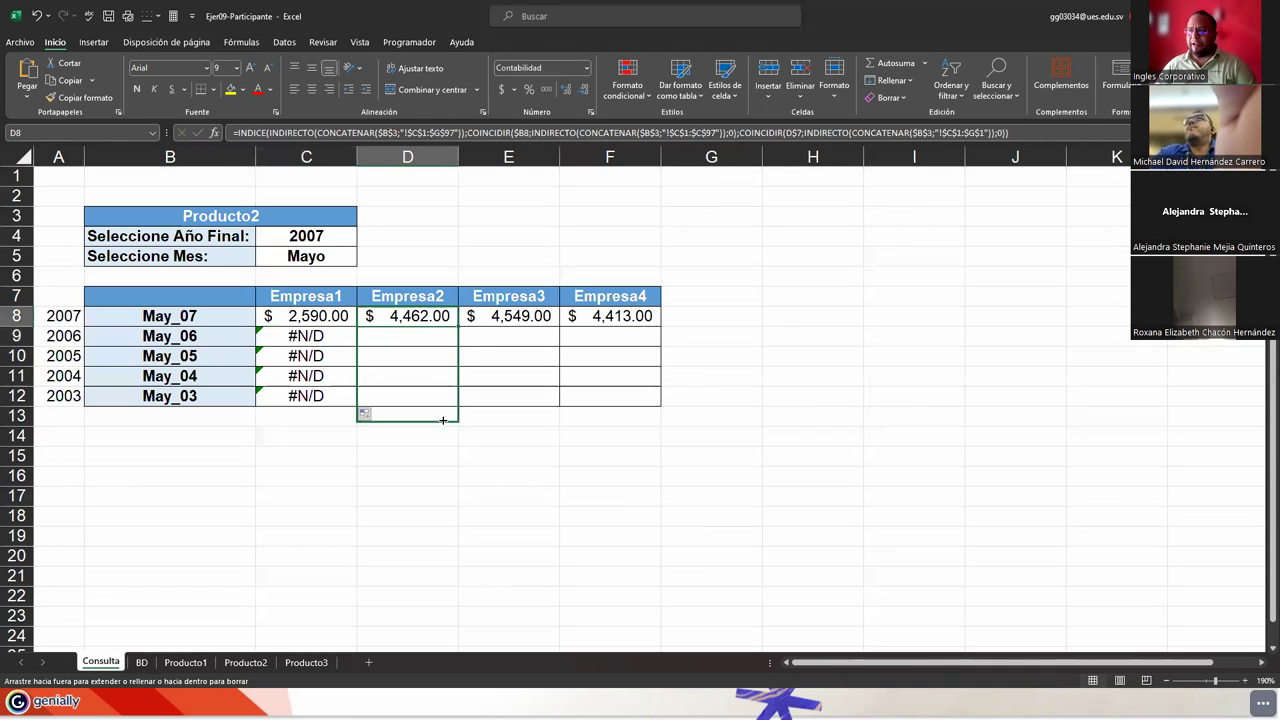
left_click(538, 322)
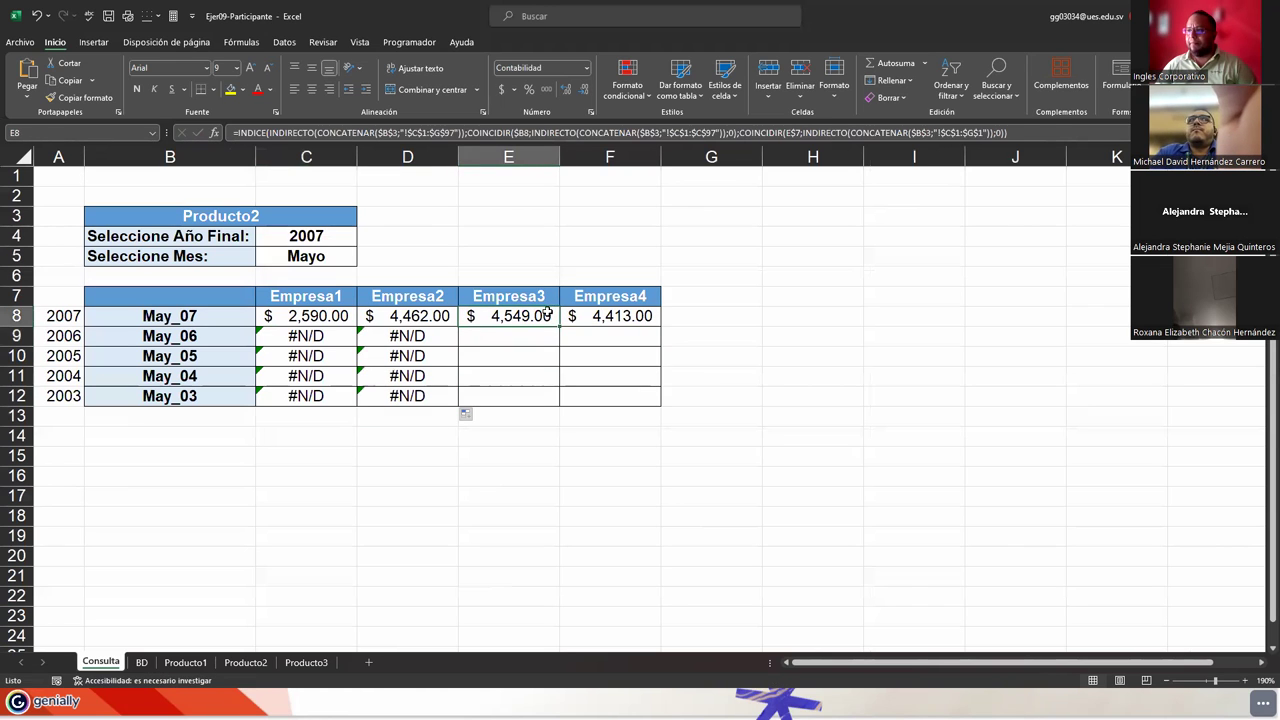
mouse_move(559, 328)
left_mouse_down()
mouse_move(658, 326)
mouse_move(640, 400)
left_mouse_up()
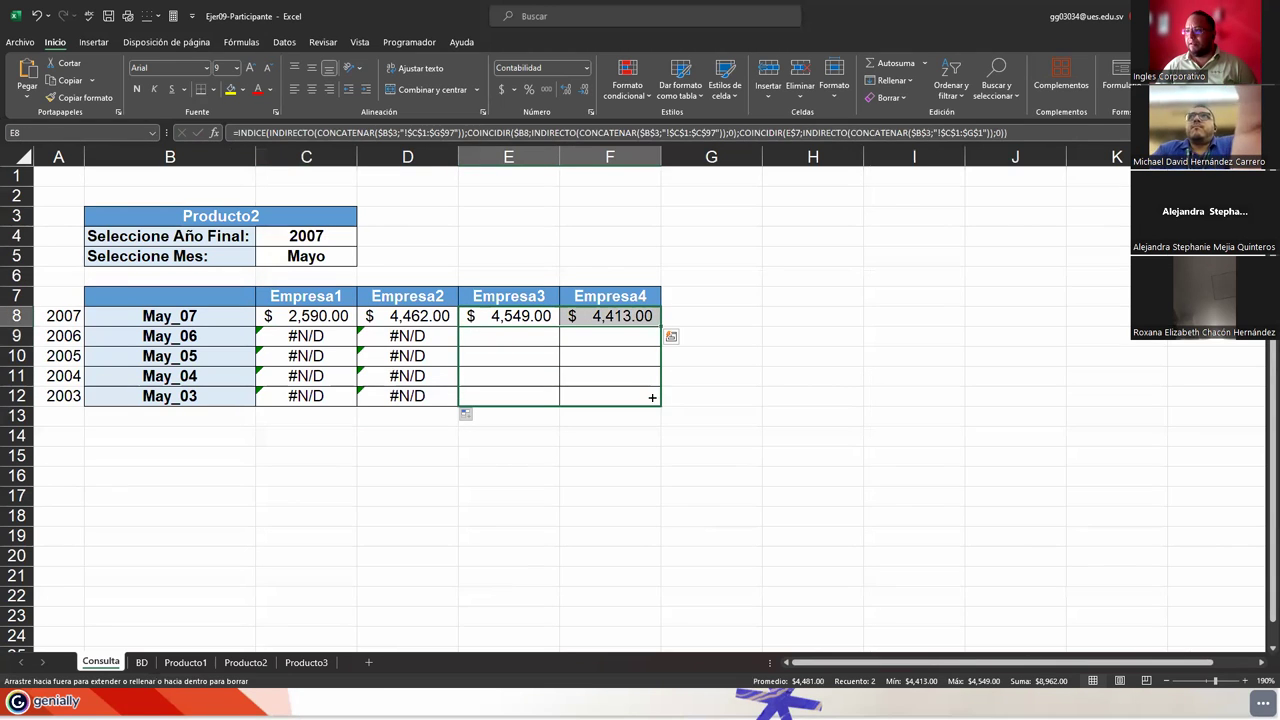
Step: Step the C4 final-year dropdown through 2008, 2009 and 2010 to 2011
left_click(313, 237)
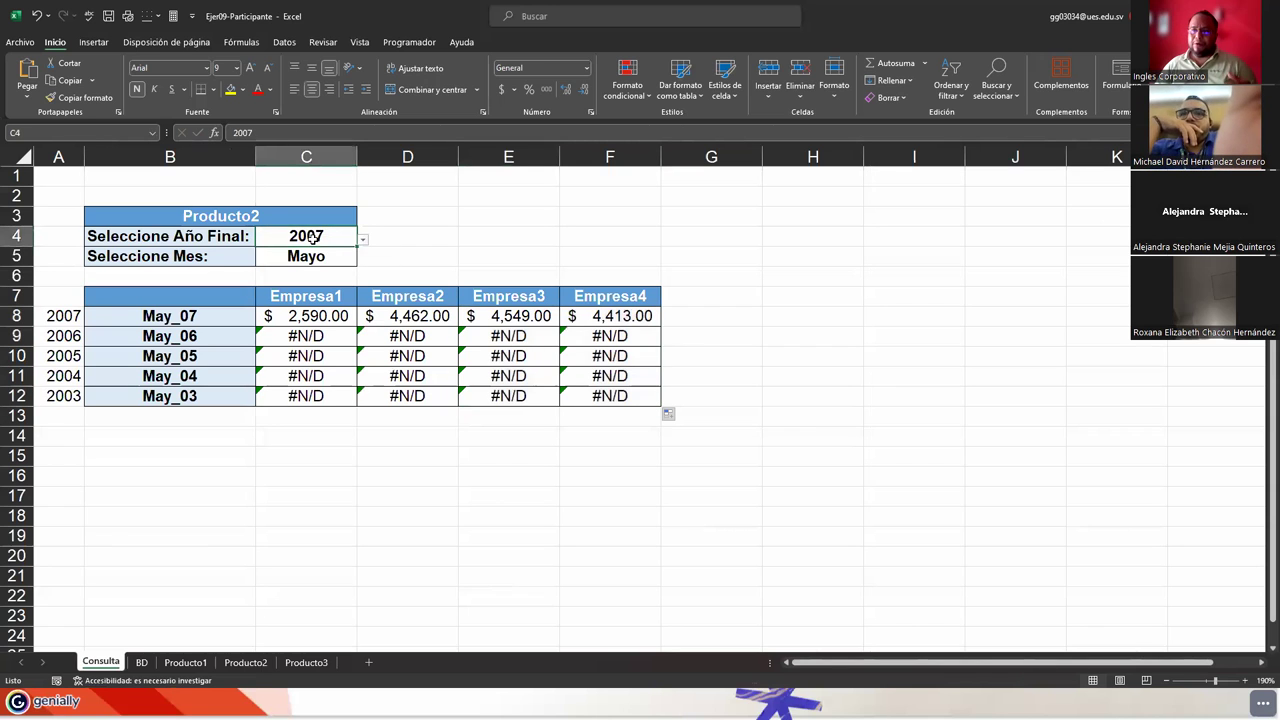
left_click(362, 240)
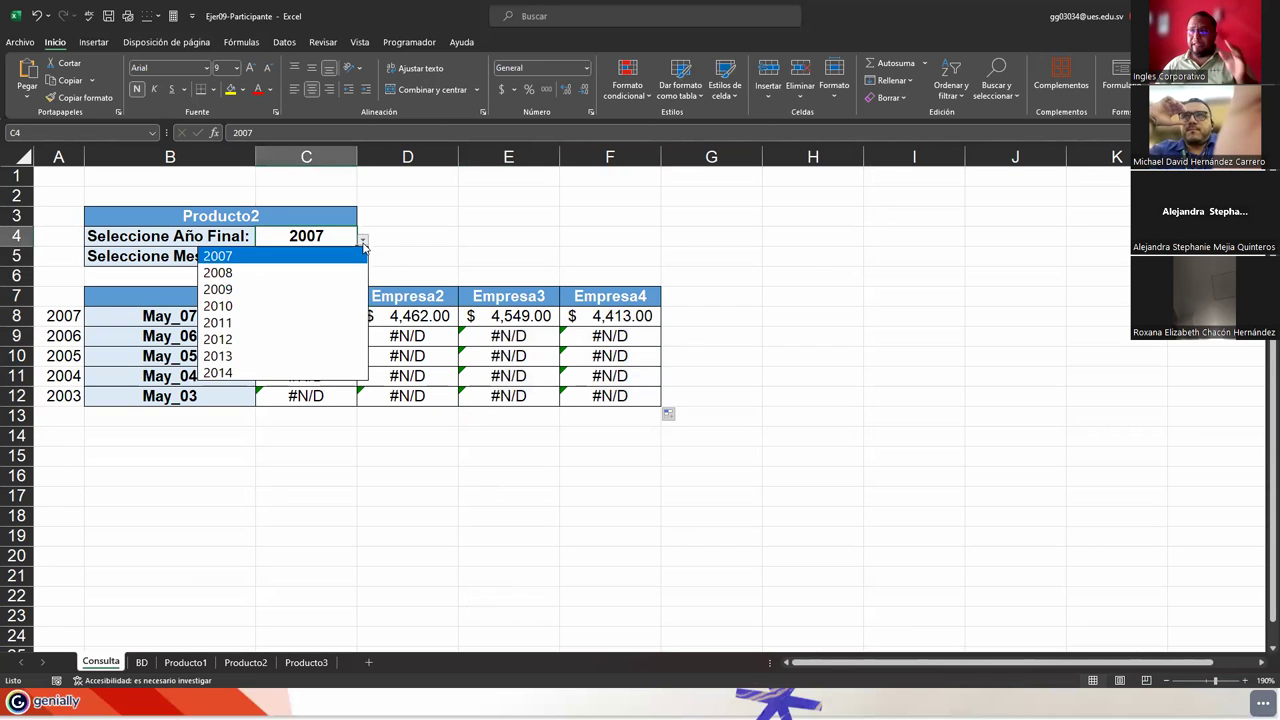
left_click(313, 272)
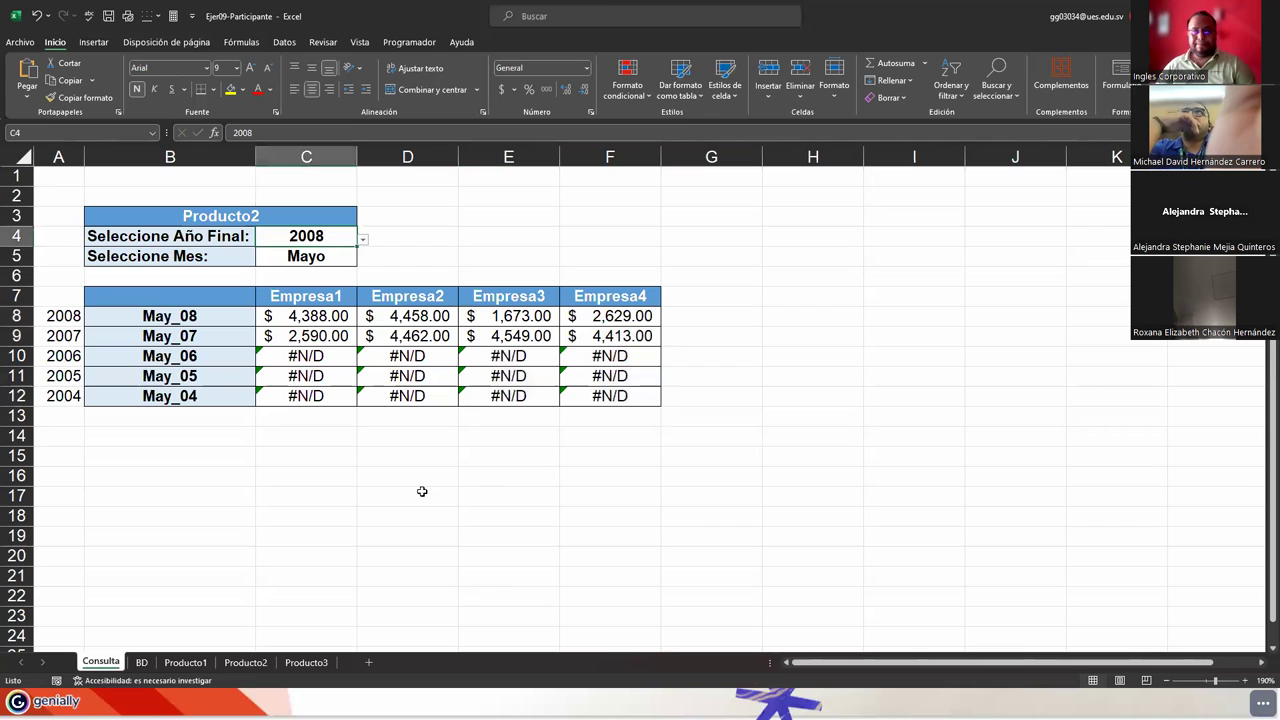
left_click(361, 247)
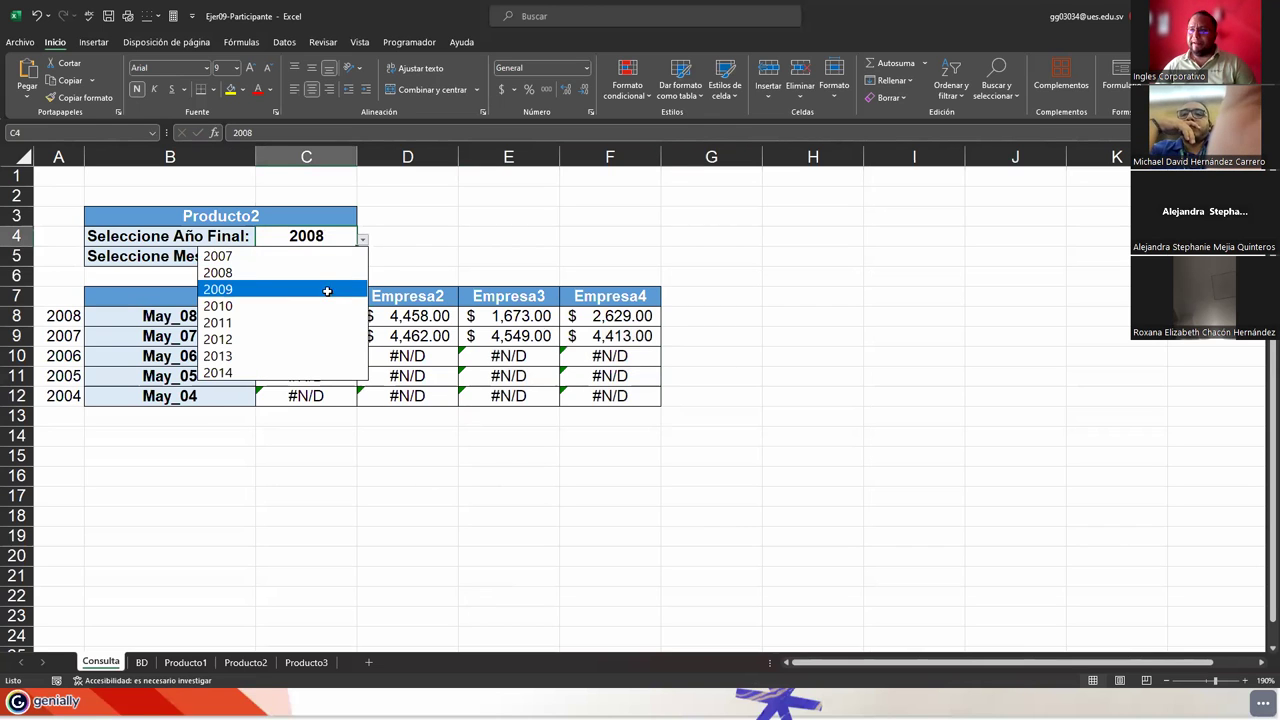
left_click(329, 289)
left_click(364, 245)
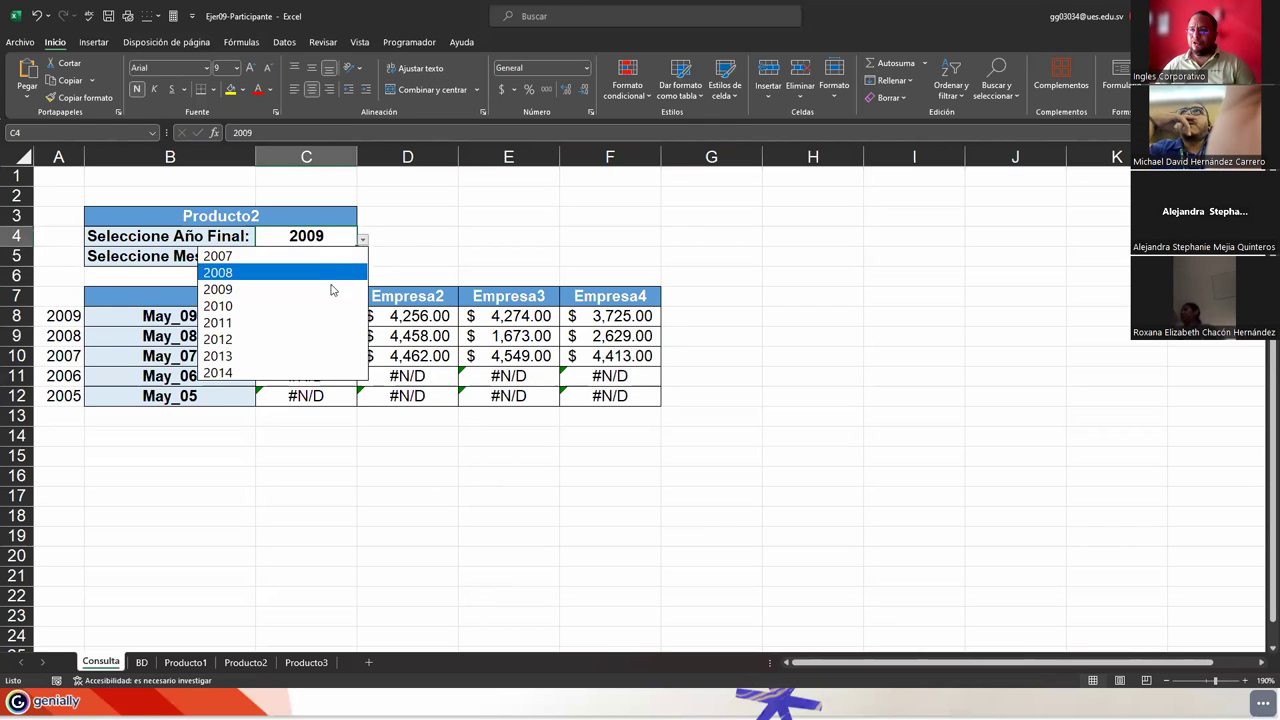
left_click(323, 305)
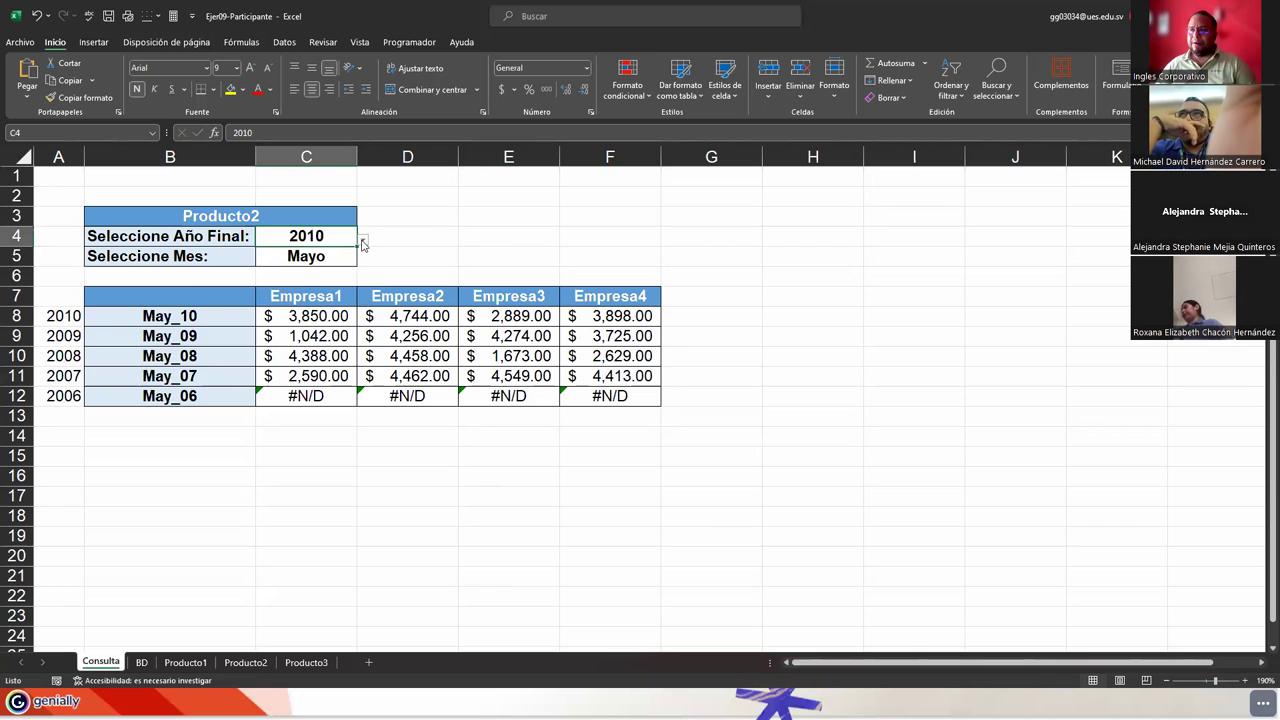
left_click(362, 243)
left_click(315, 322)
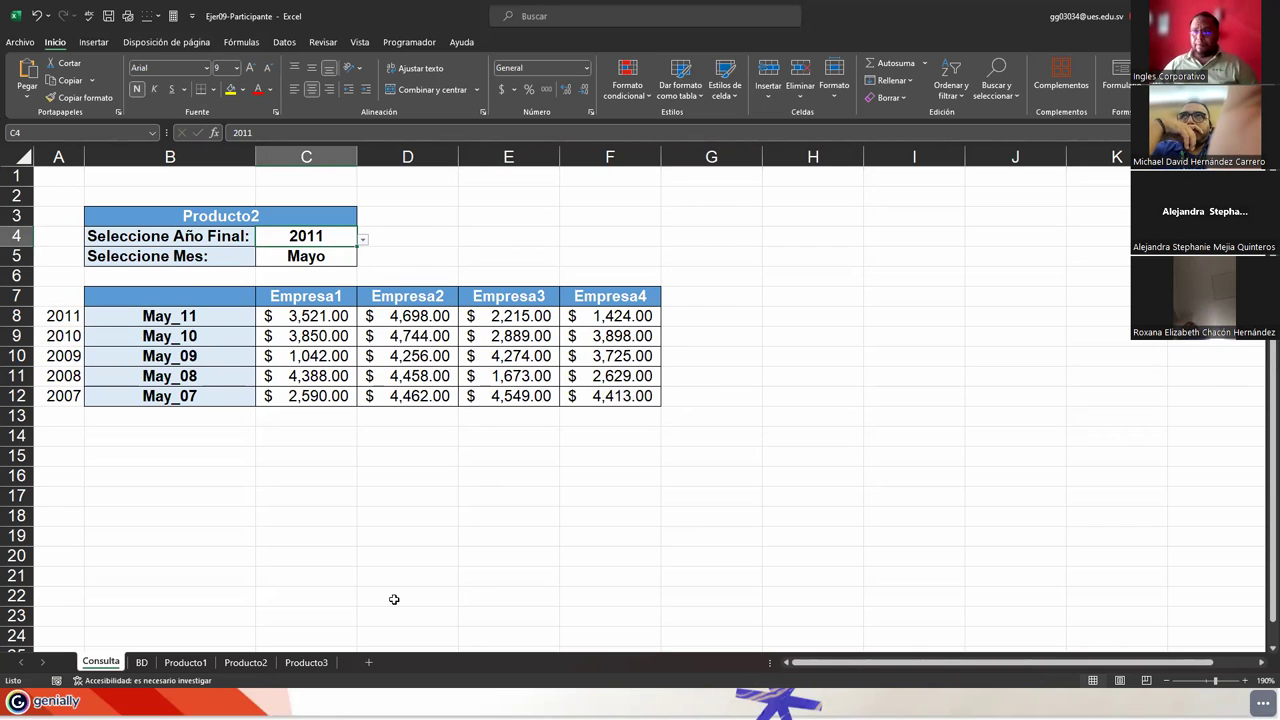
Step: Choose Junio as the month in C5 so the table fills Jun_11 through Jun_07
left_click(349, 262)
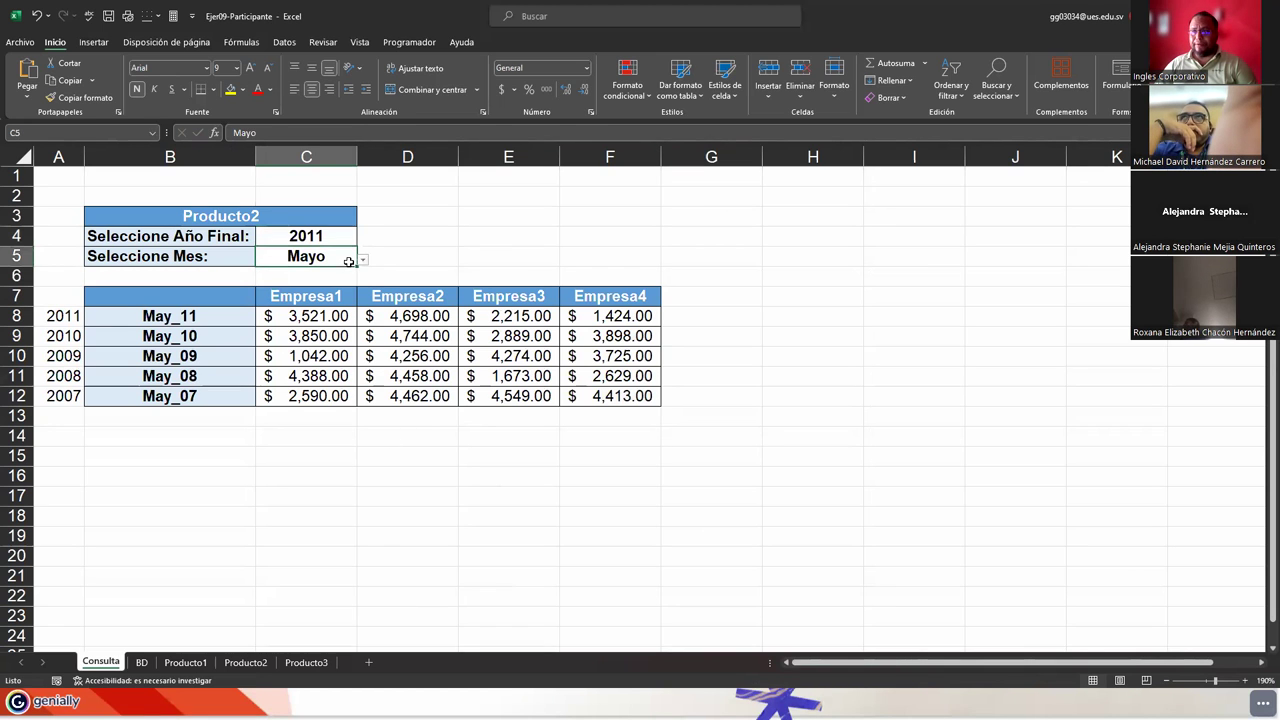
left_click(363, 262)
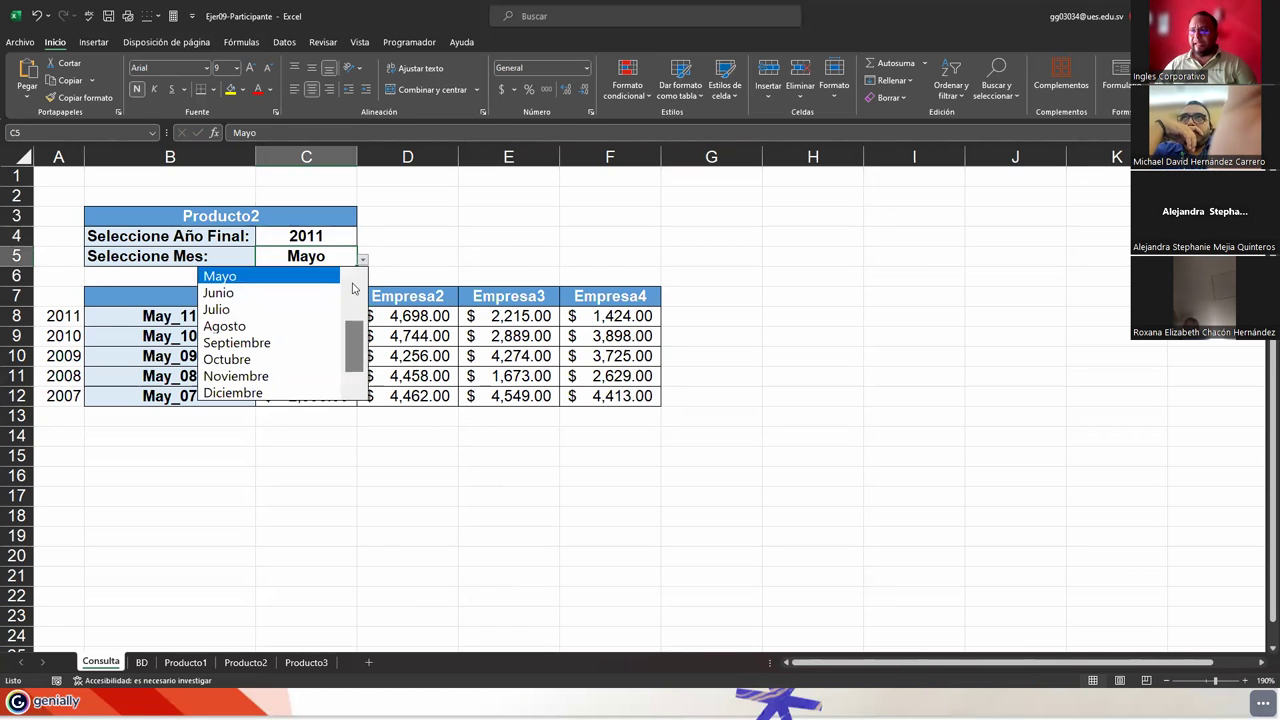
left_click(294, 289)
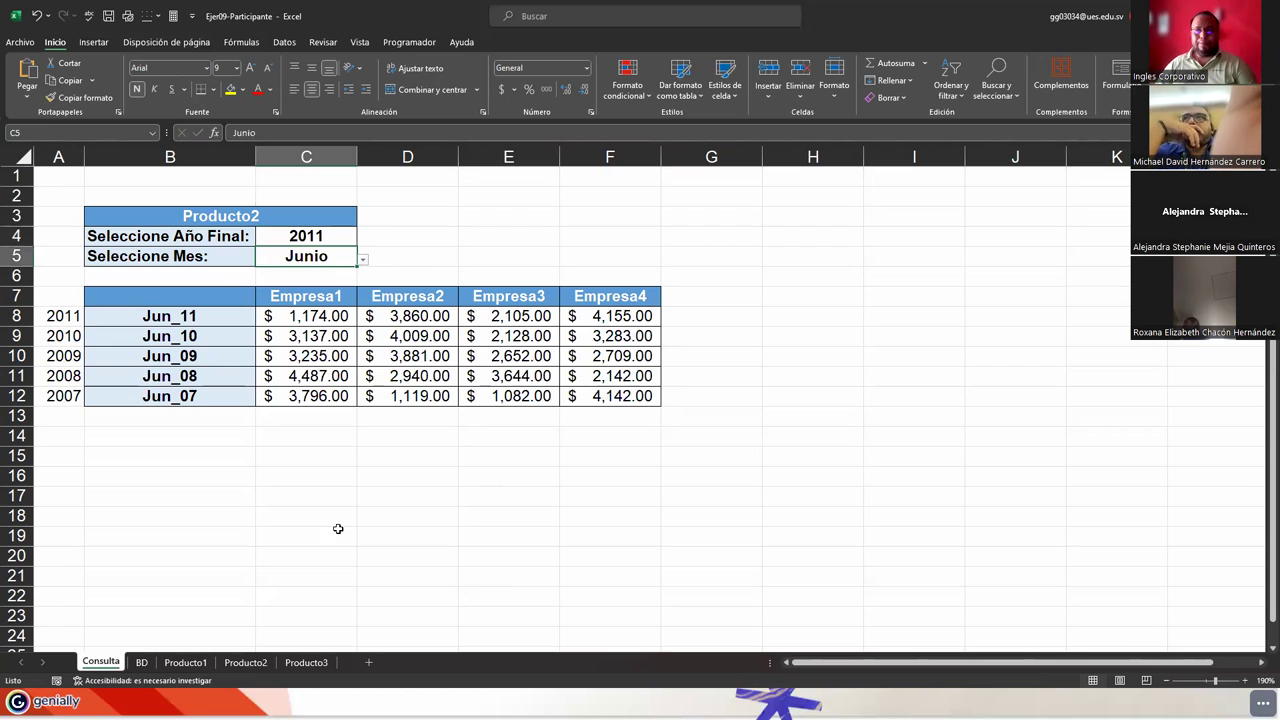
left_click(298, 372)
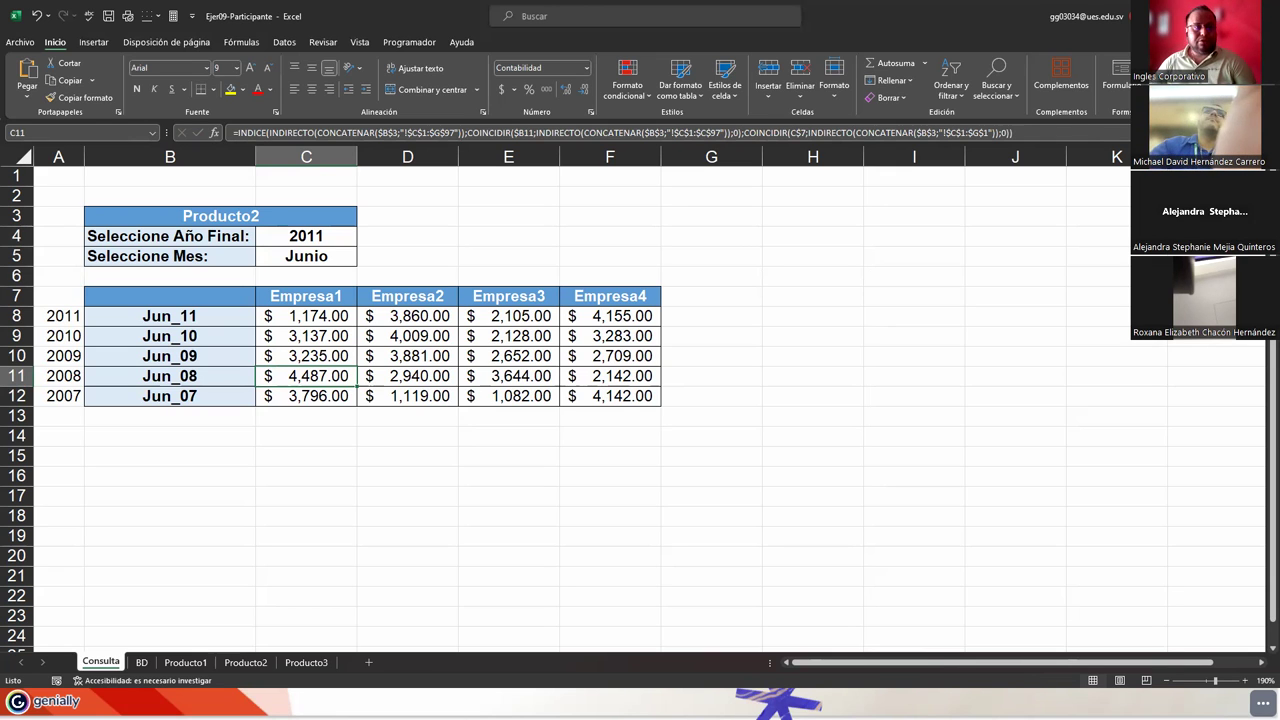
Step: Open C8's 2011 Empresa1 INDICE formula for in-cell editing
left_click(318, 315)
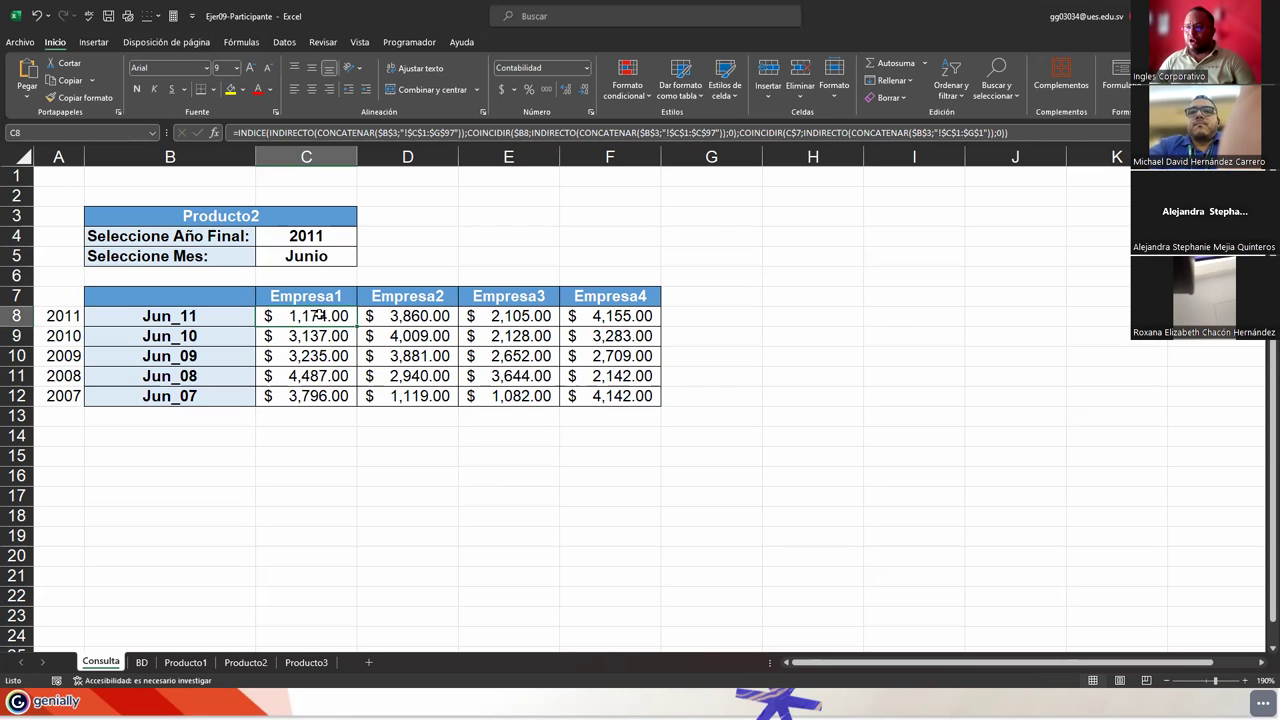
key("F2")
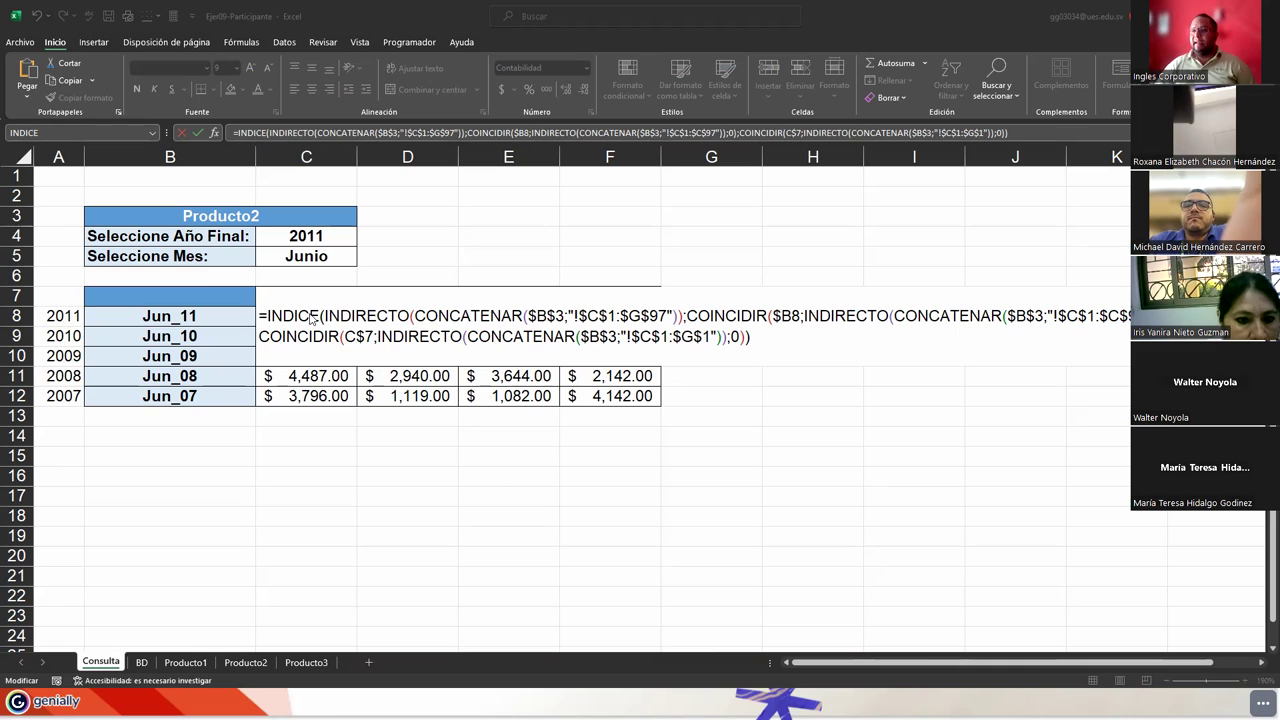
Step: Highlight C8's INDICE array, row COINCIDIR, column COINCIDIR and exact-match arguments in turn
key("alt+Tab")
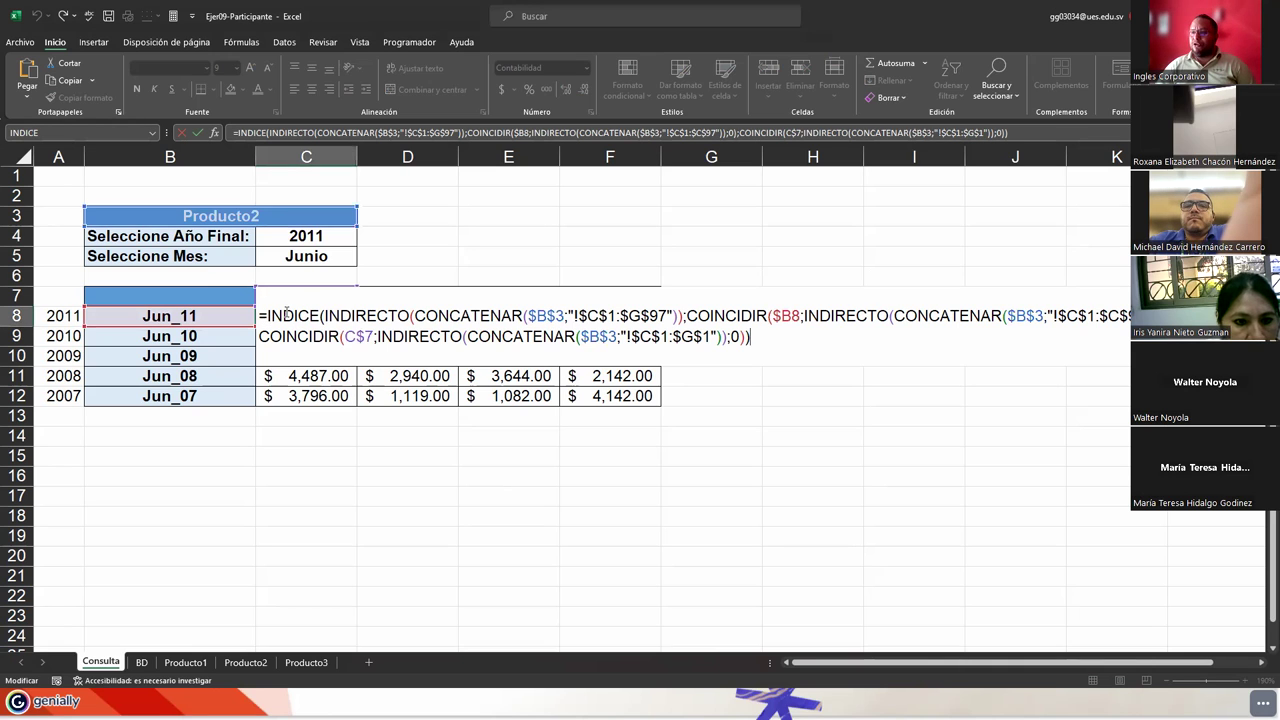
left_click(314, 315)
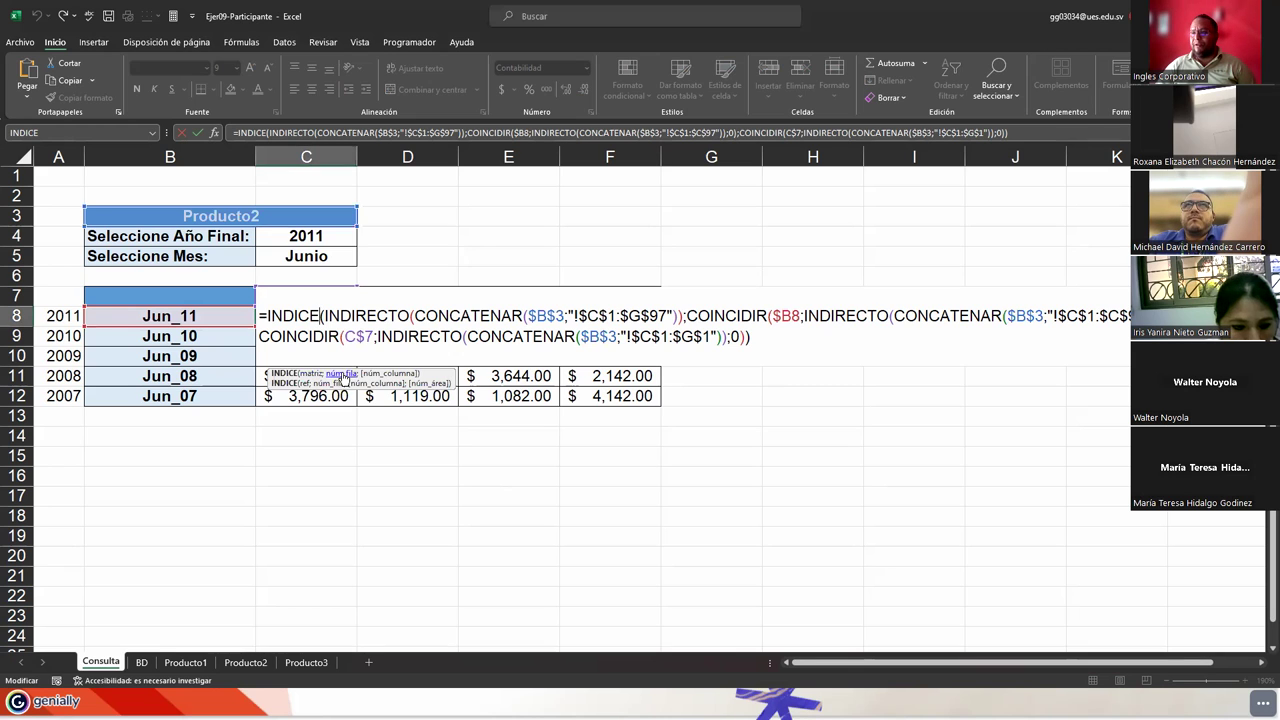
left_click_drag(323, 316, 796, 316)
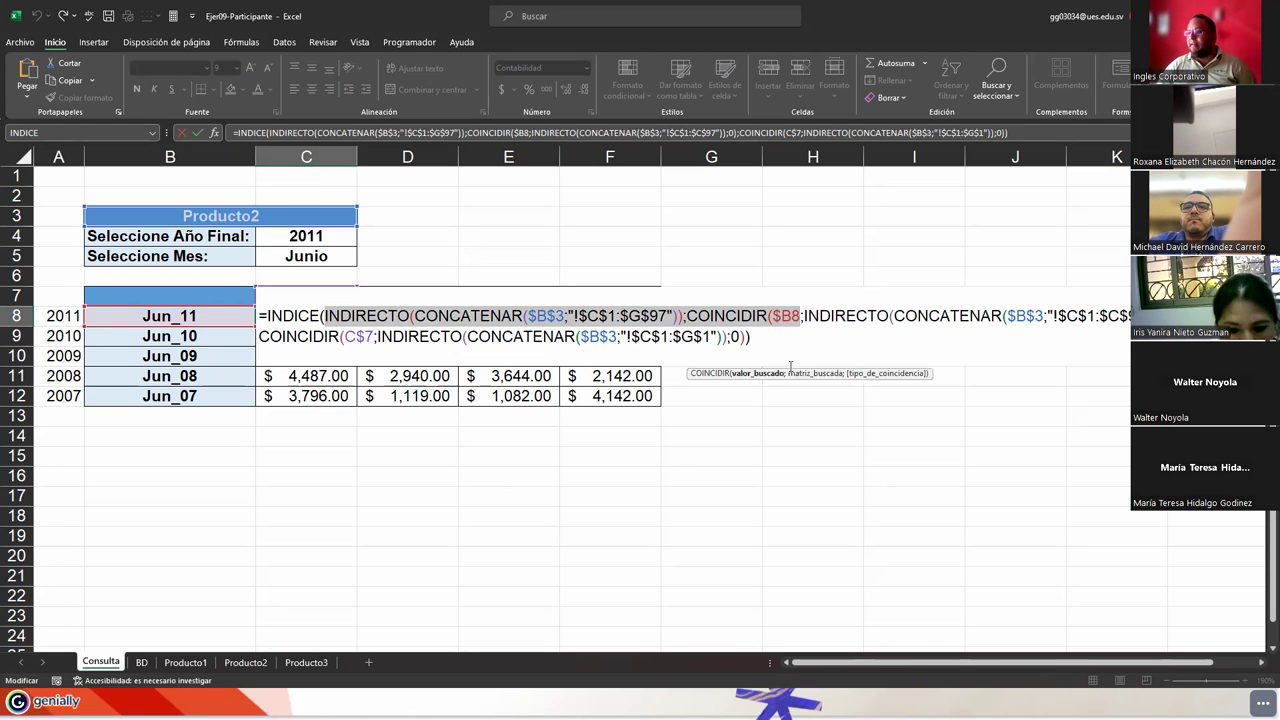
key("shift+Right")
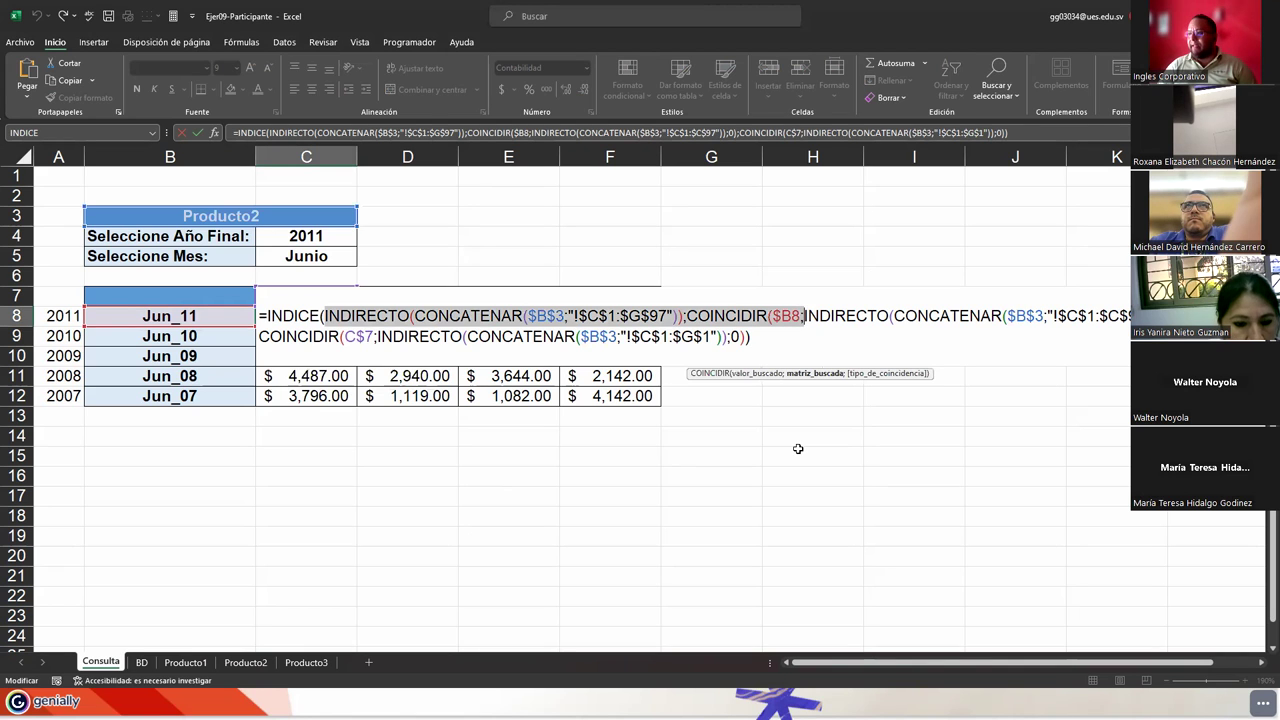
left_click(289, 316)
left_click(314, 374)
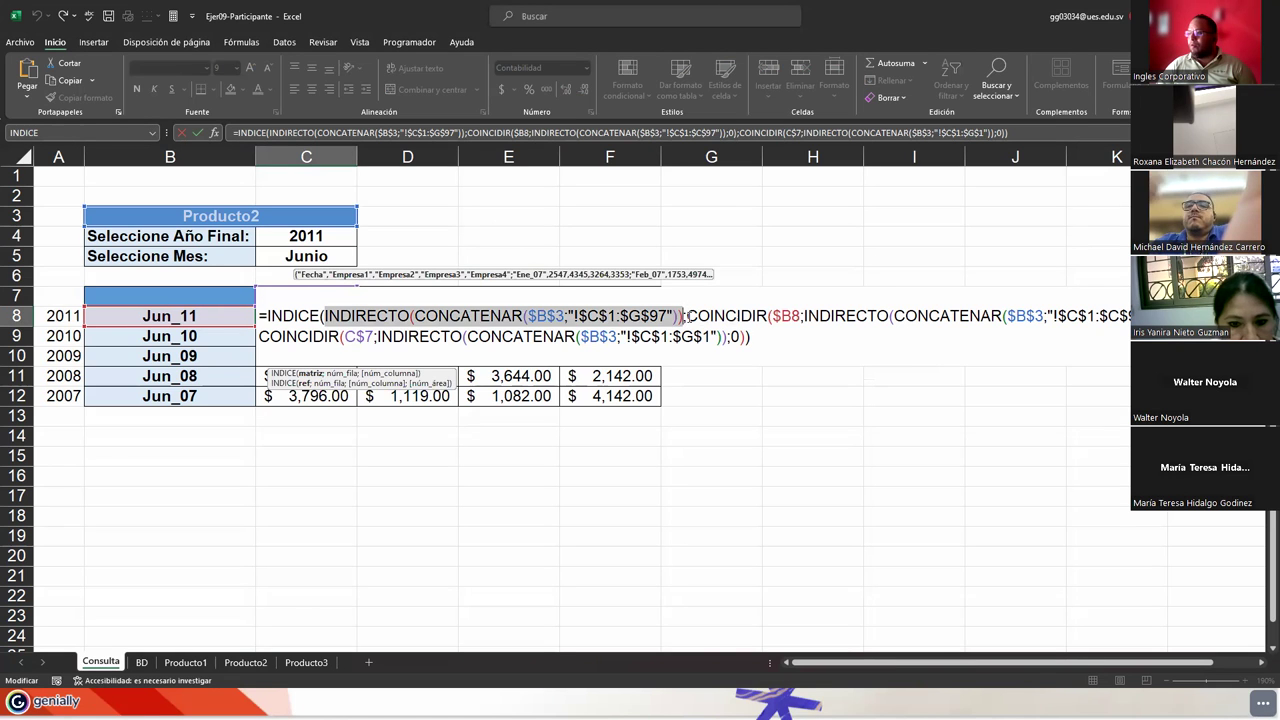
left_click_drag(688, 316, 1128, 316)
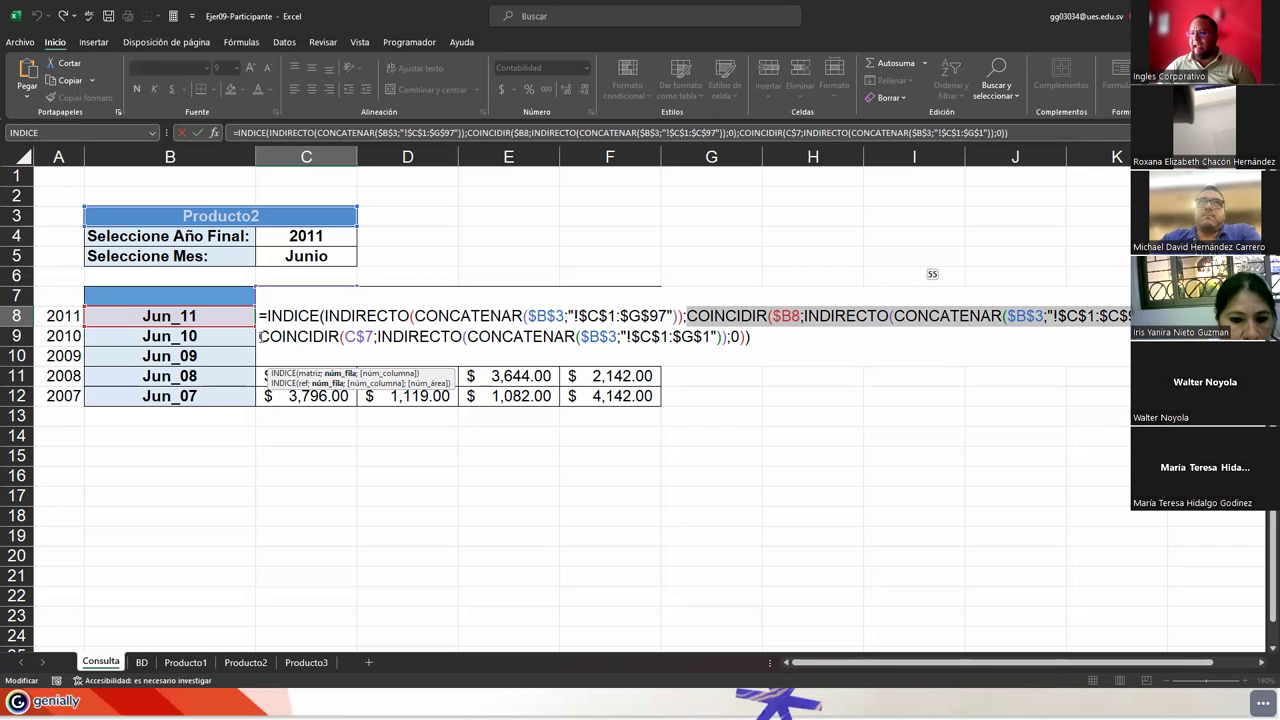
mouse_move(260, 337)
left_mouse_down()
mouse_move(496, 337)
mouse_move(649, 364)
left_mouse_up()
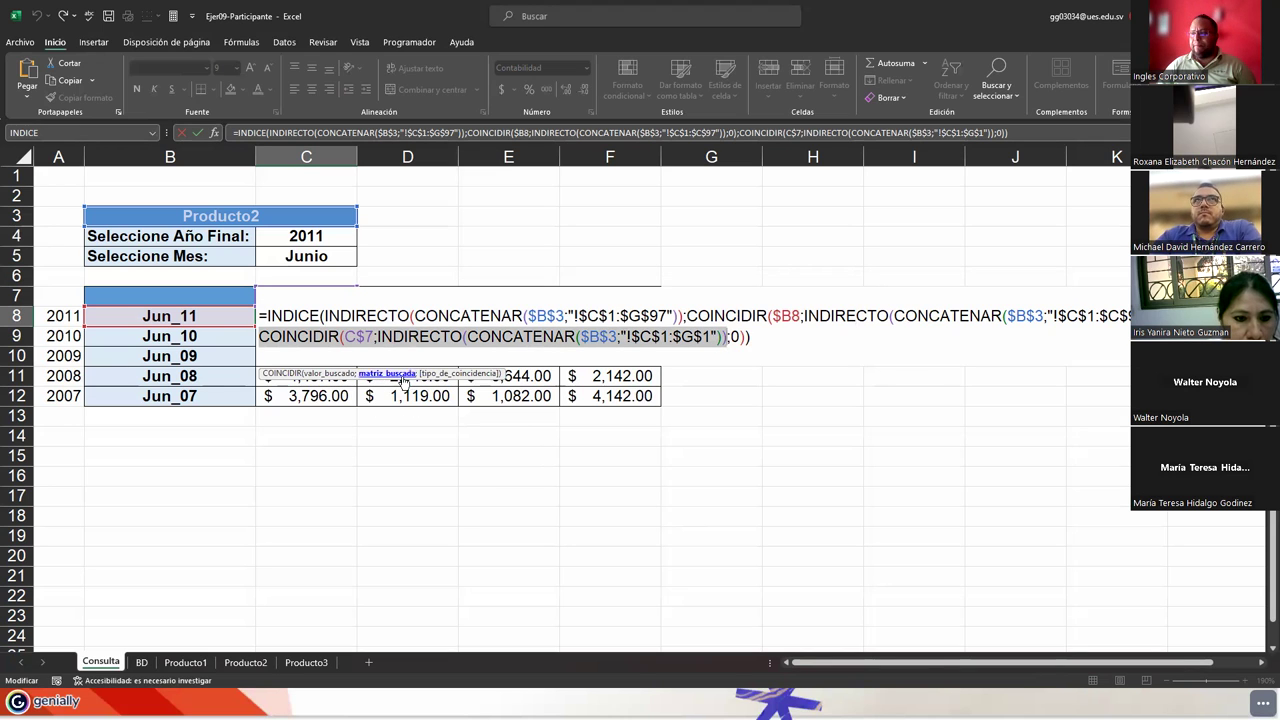
left_click(730, 338)
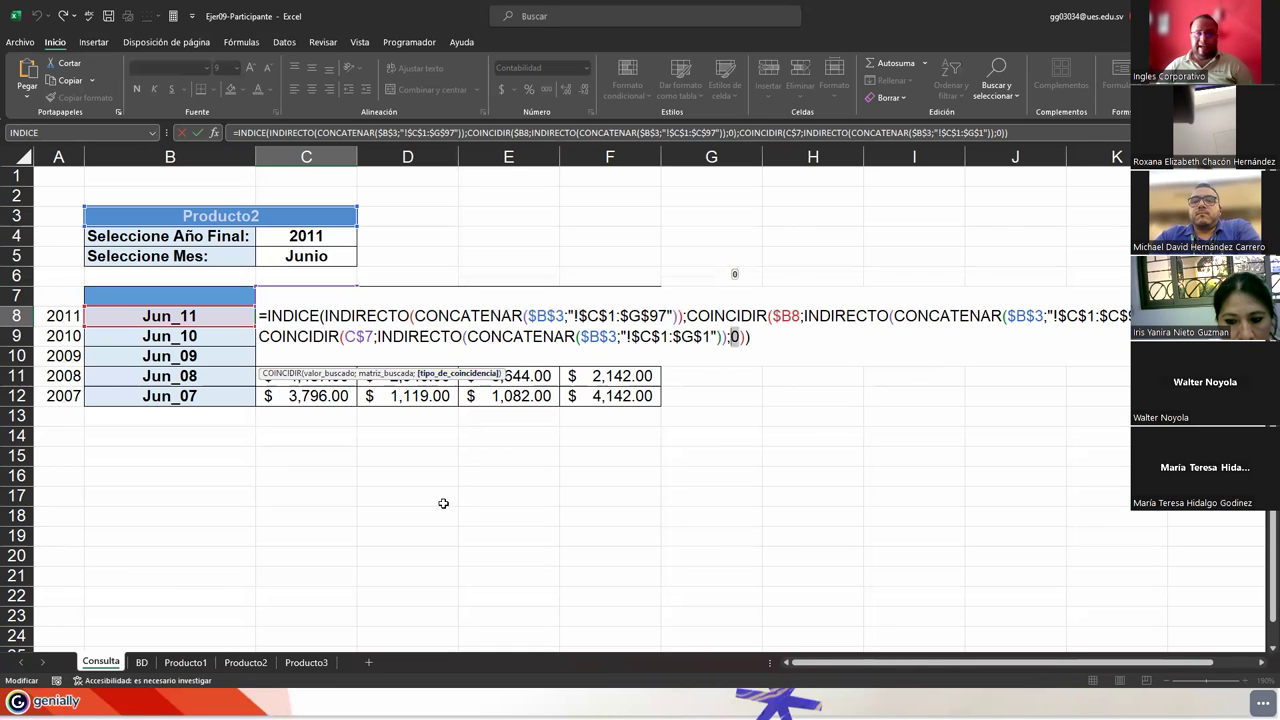
double_click(292, 316)
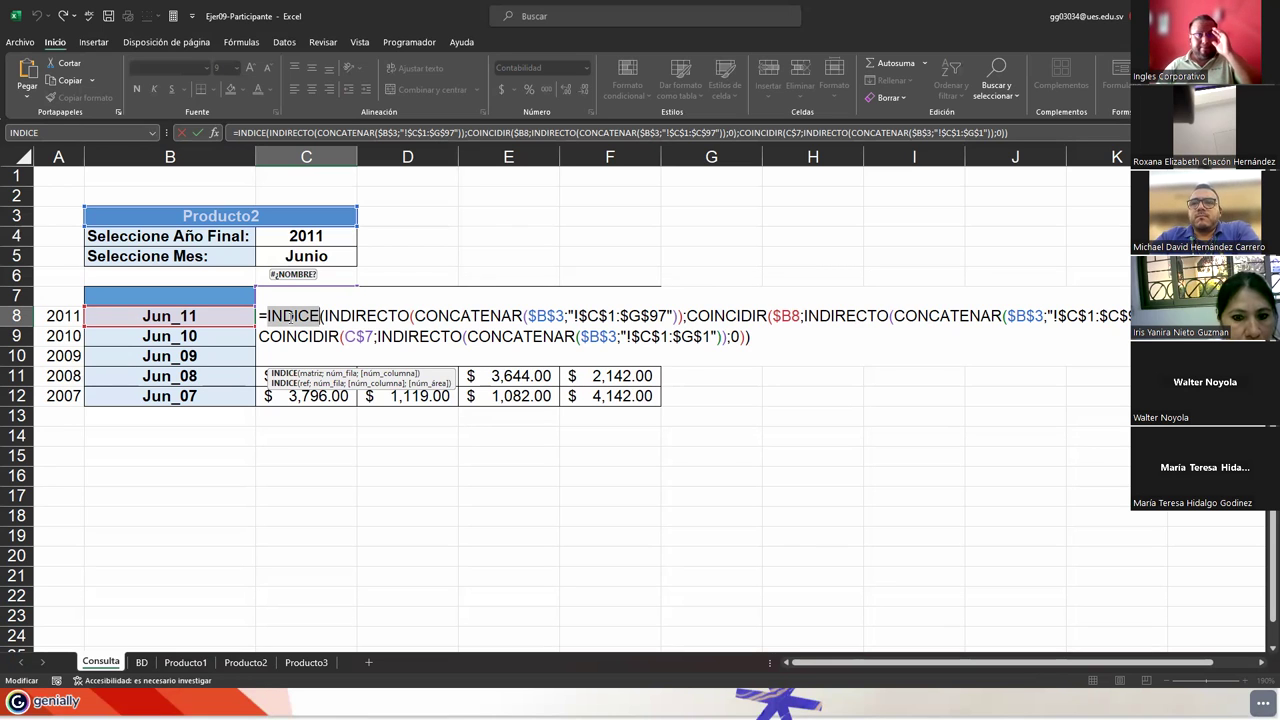
left_click(760, 340)
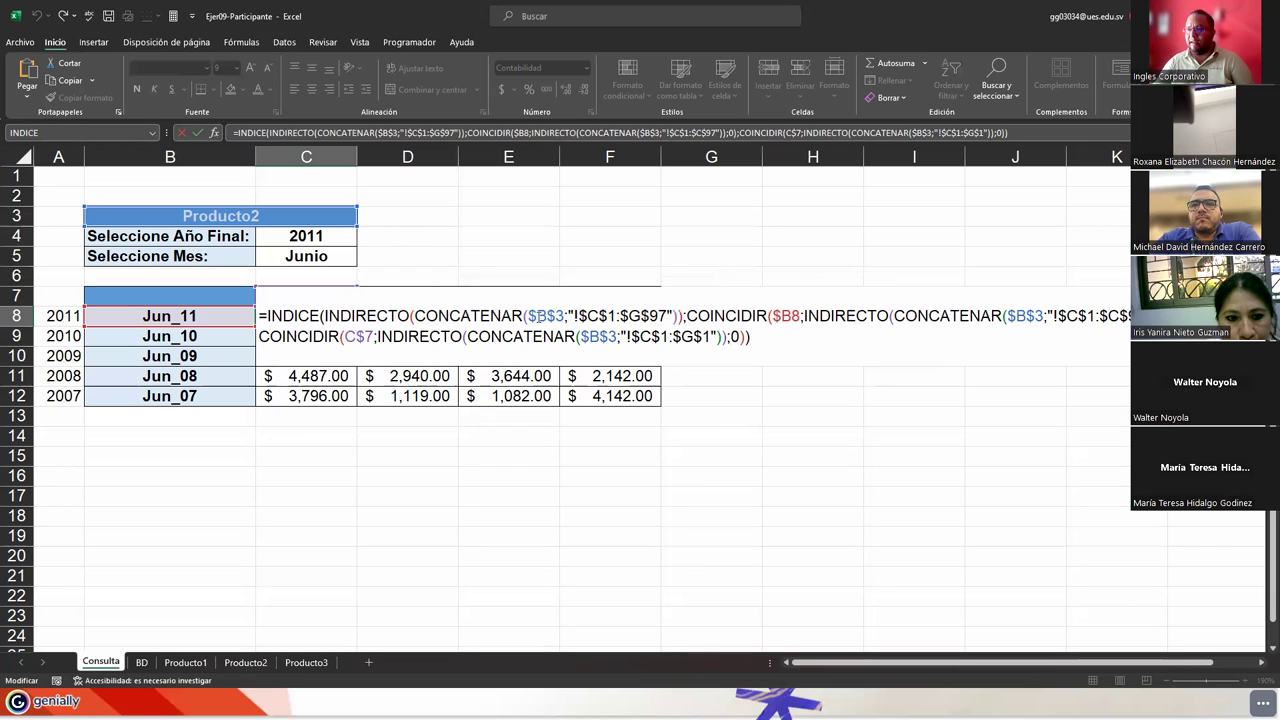
Step: Point out the three $B$3 sheet references, confirm the formula, and open B3's product list
left_click(533, 316)
left_click(1028, 315)
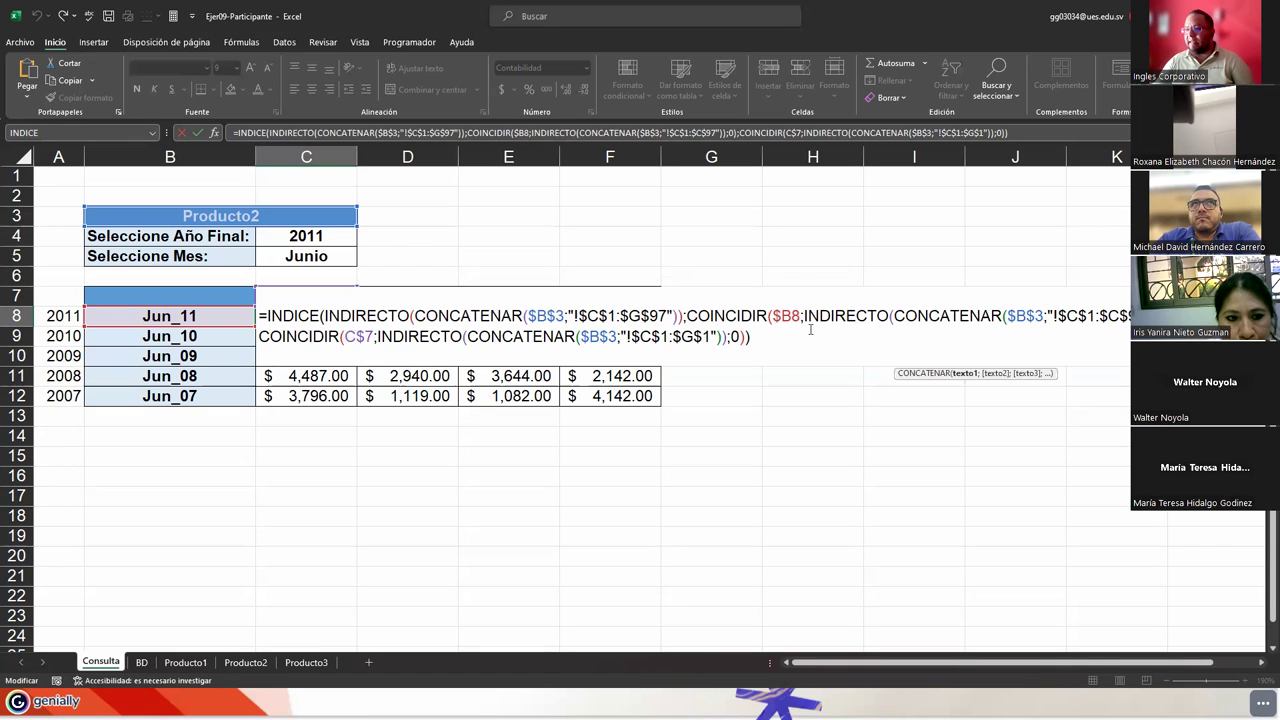
left_click(592, 338)
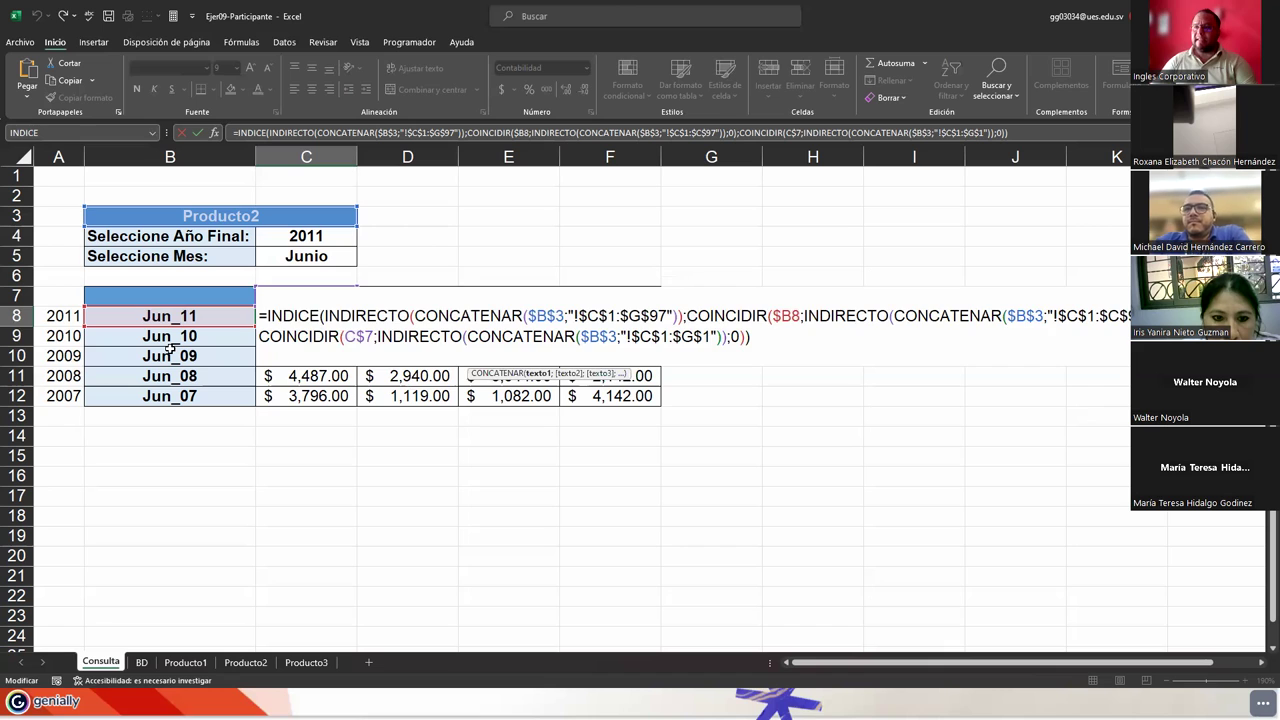
key("ctrl+Return")
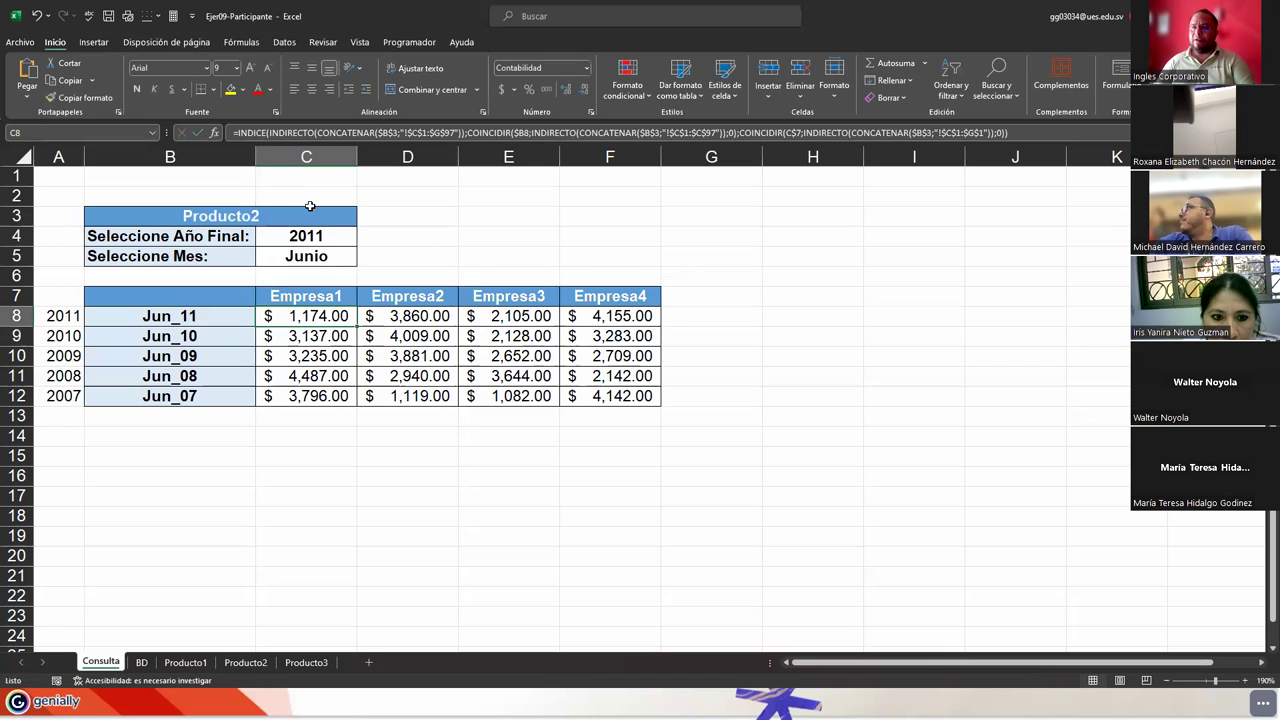
left_click(310, 206)
Step: Switch B3 to Producto3, then Producto1, so Jun_11 Empresa1 shows $3,699.00
left_click(363, 219)
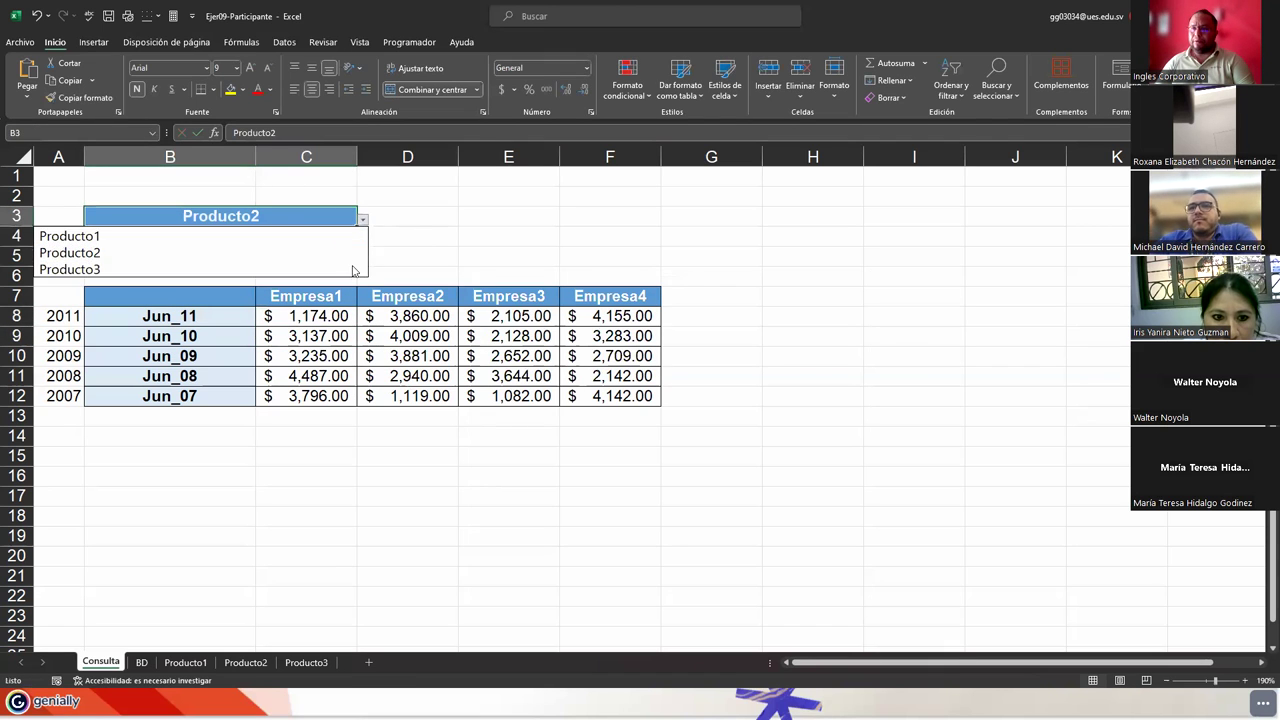
left_click(352, 269)
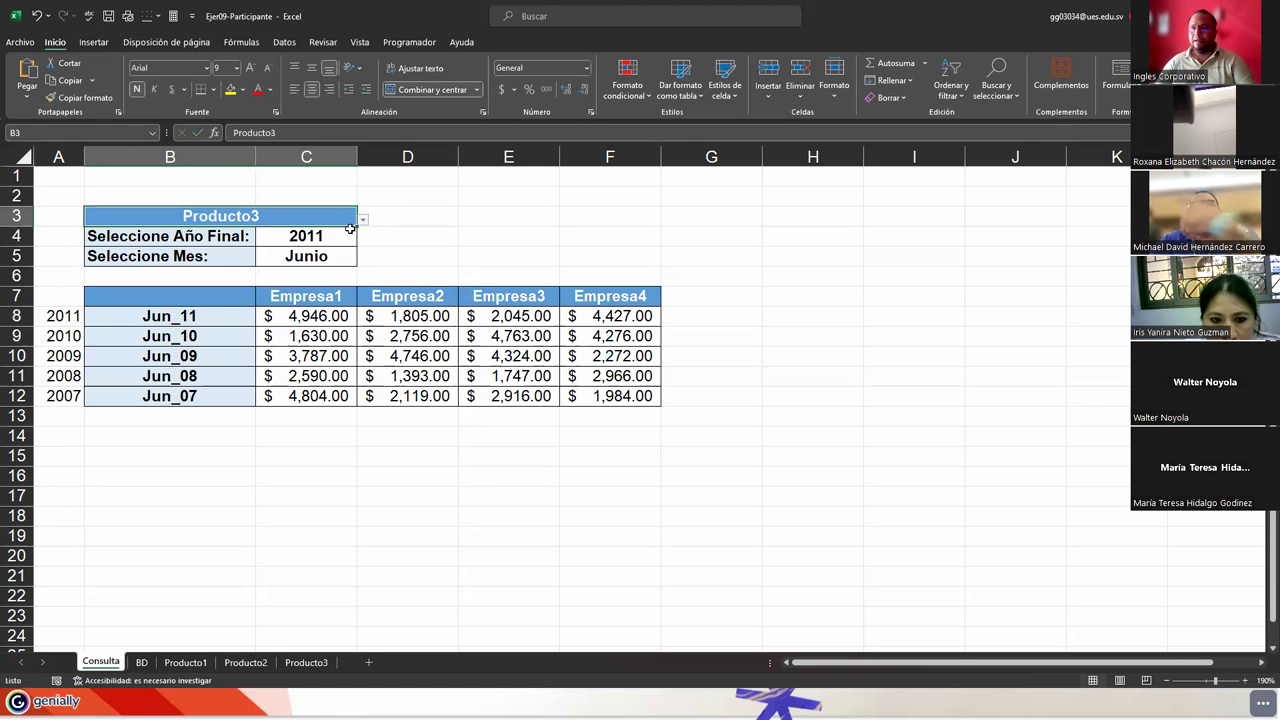
left_click(362, 220)
left_click(329, 240)
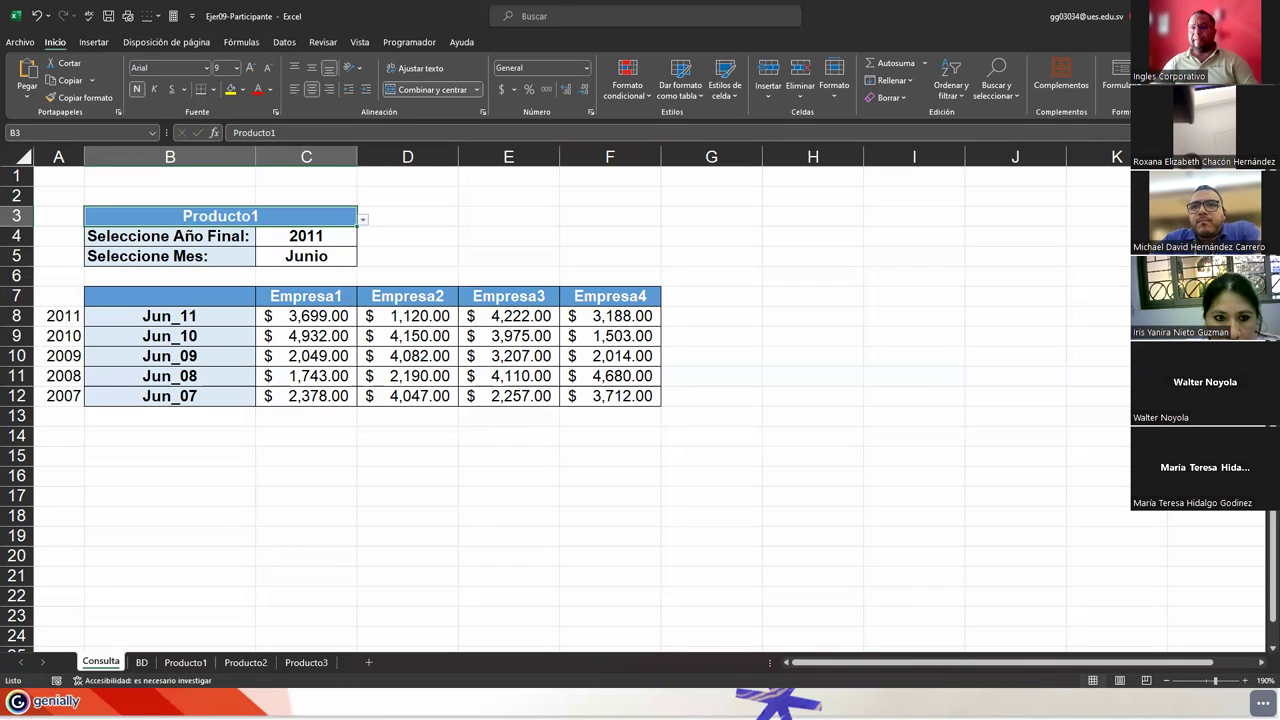
left_click(328, 297)
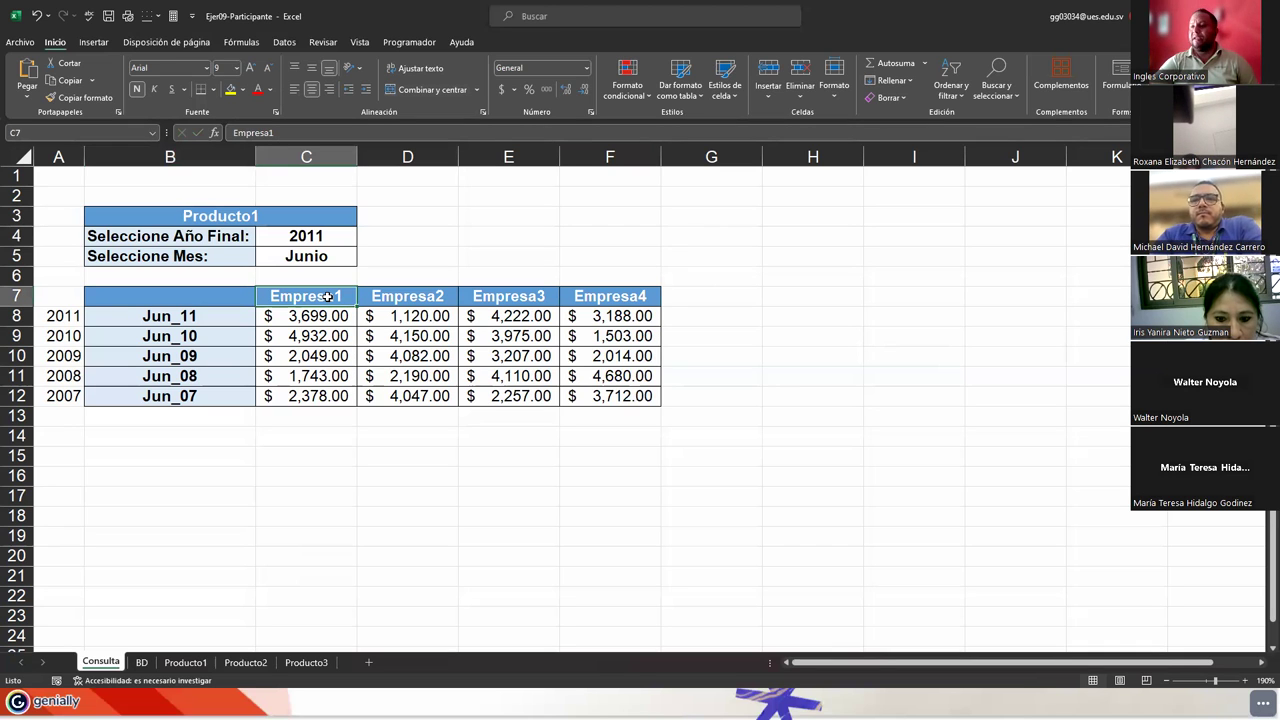
Step: Inspect the Jun_11 to Jun_09 result rows and the month label formulas in B8:B12
left_click_drag(175, 318, 604, 320)
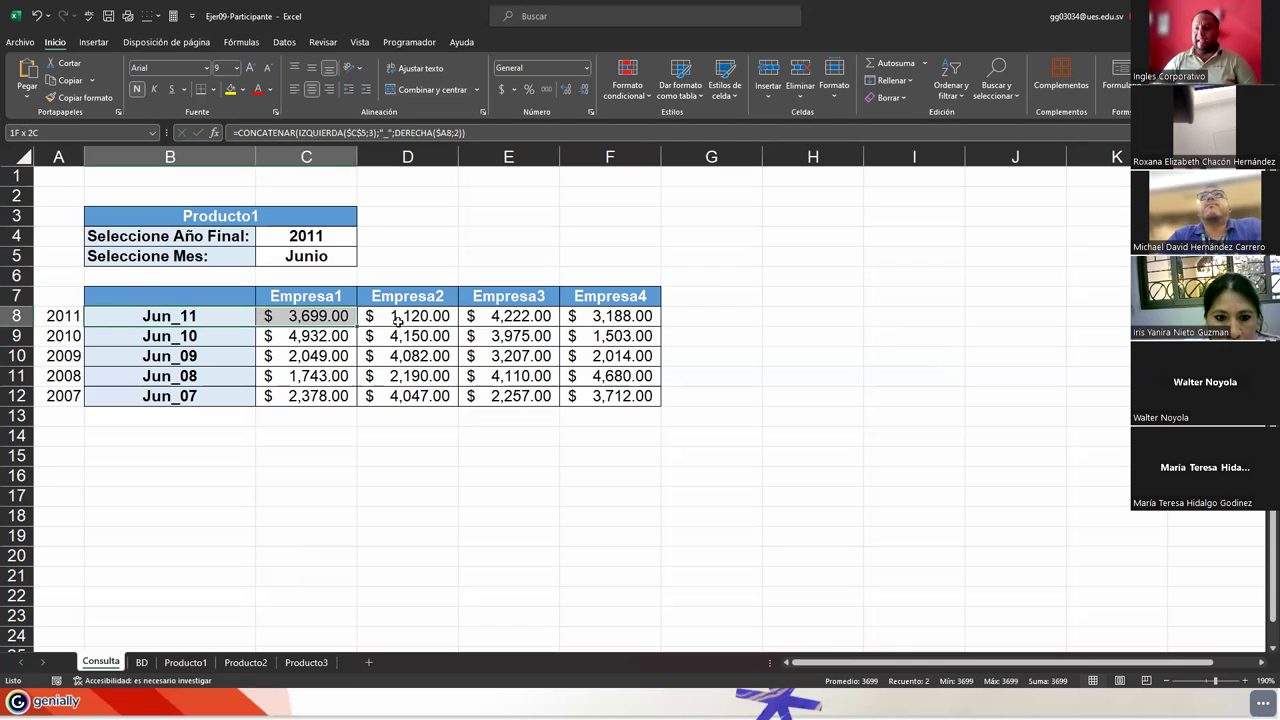
left_click_drag(206, 338, 624, 340)
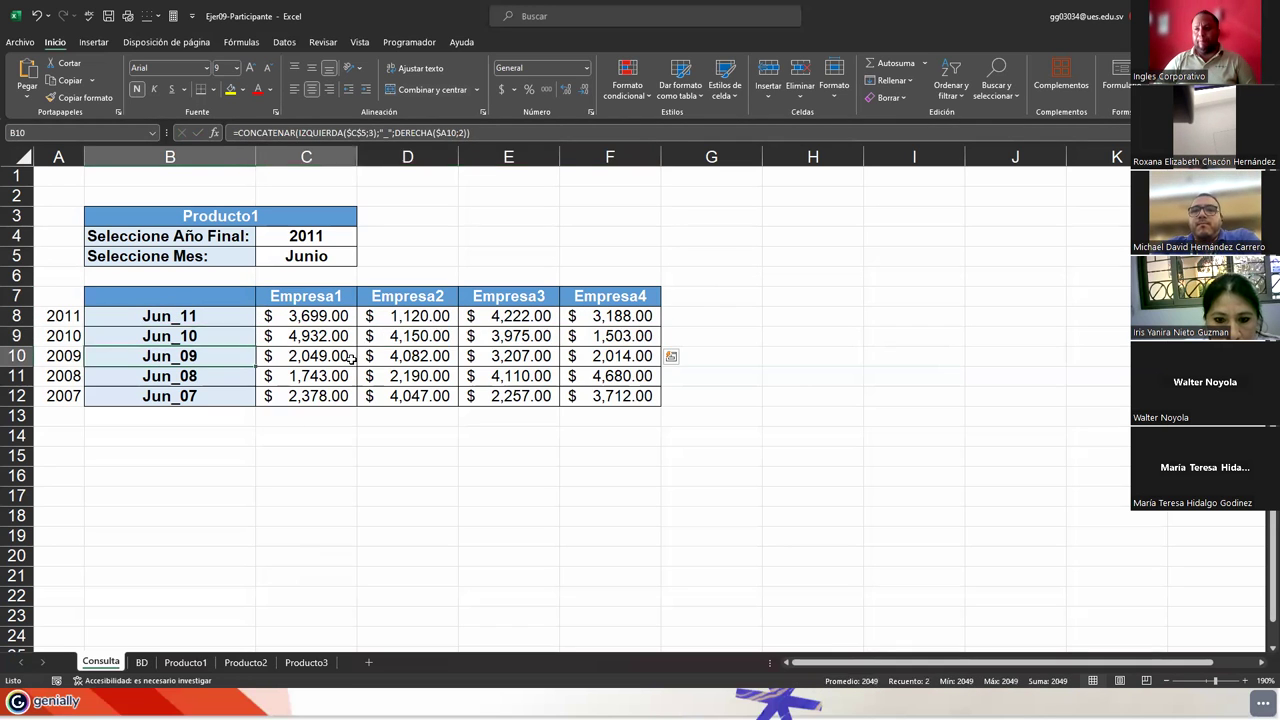
left_click_drag(155, 360, 620, 356)
left_click_drag(192, 316, 205, 397)
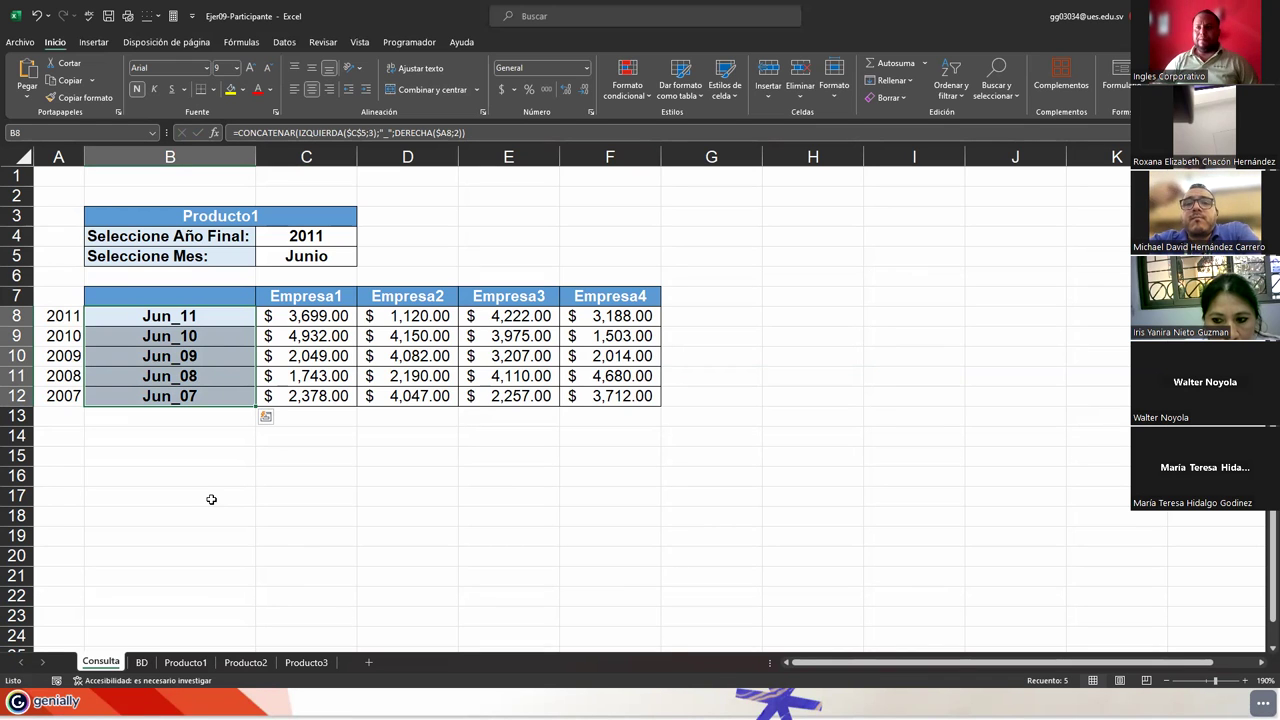
left_click(210, 317)
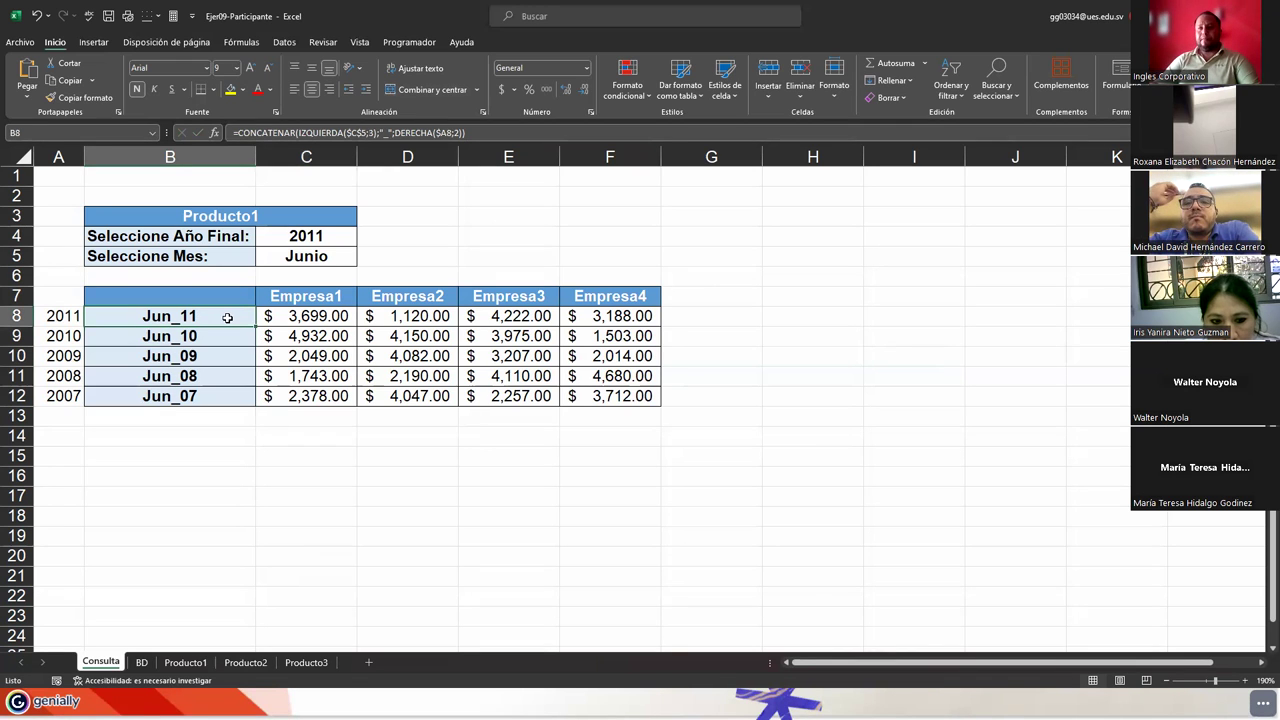
Step: Review the lookup formulas in C8:C12 and the Empresa1–2 columns, then open C8's INDICE formula for editing
left_click(311, 313)
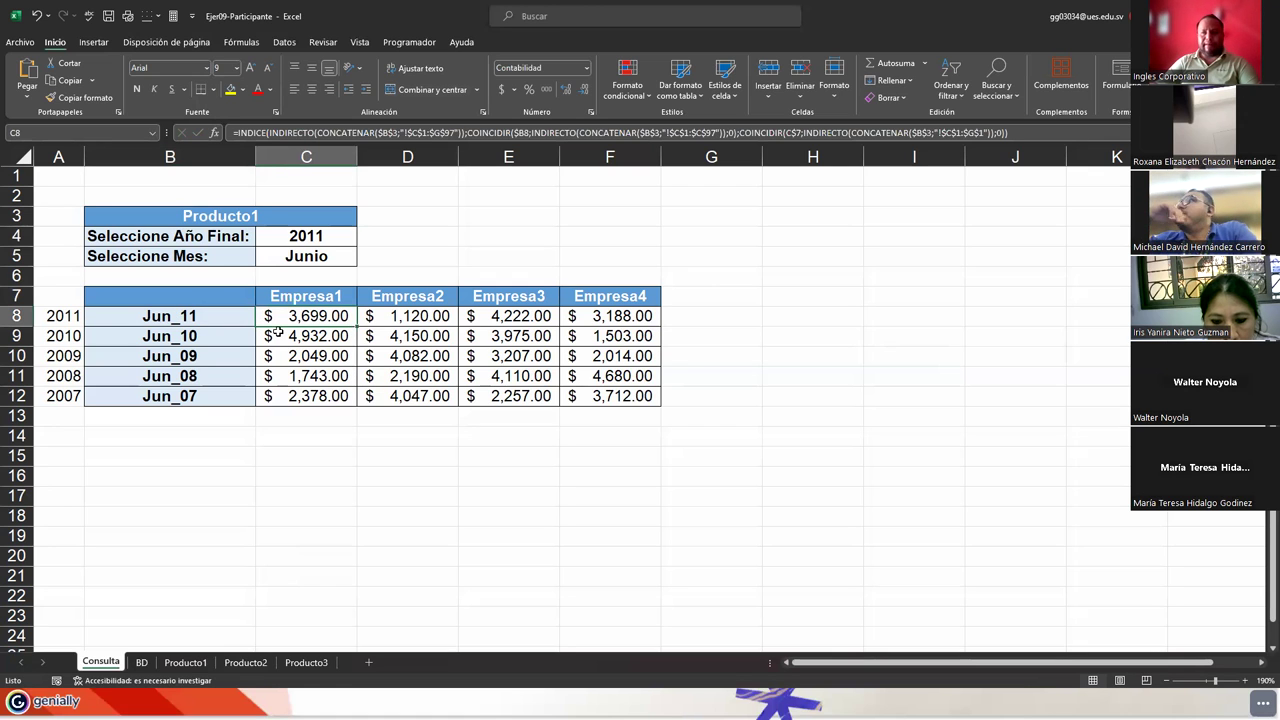
left_click(297, 338)
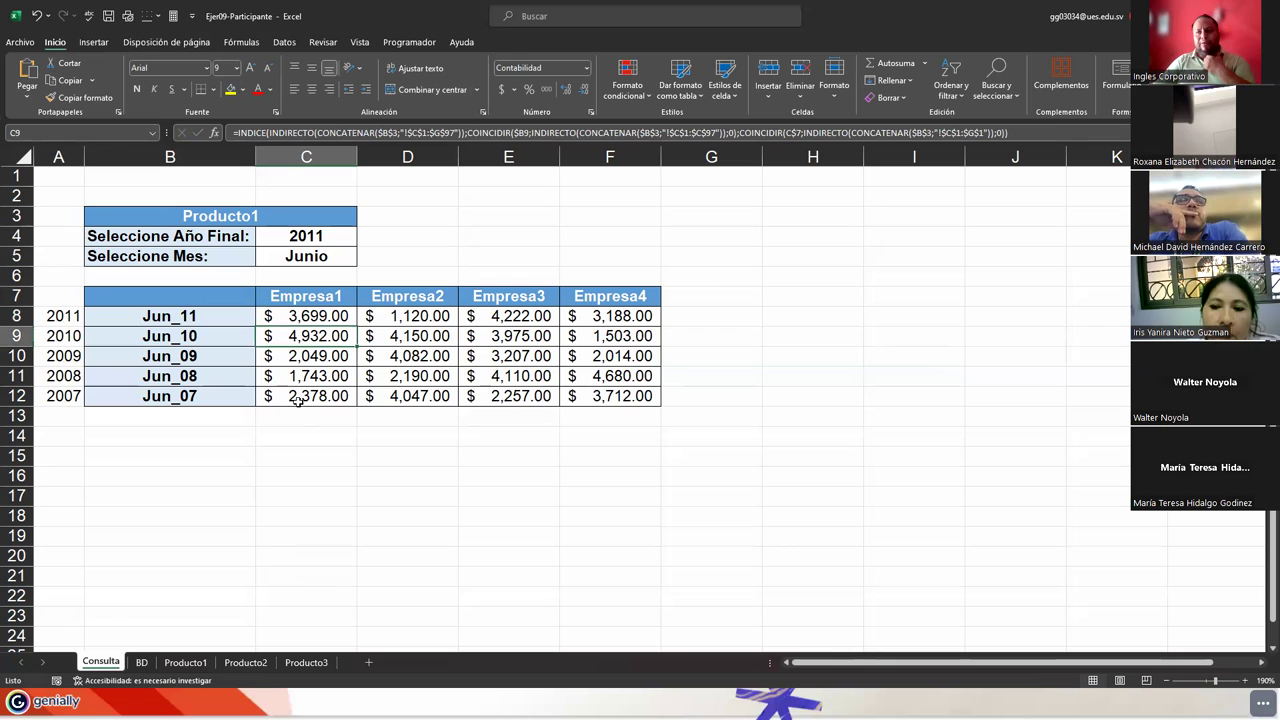
left_click(305, 362)
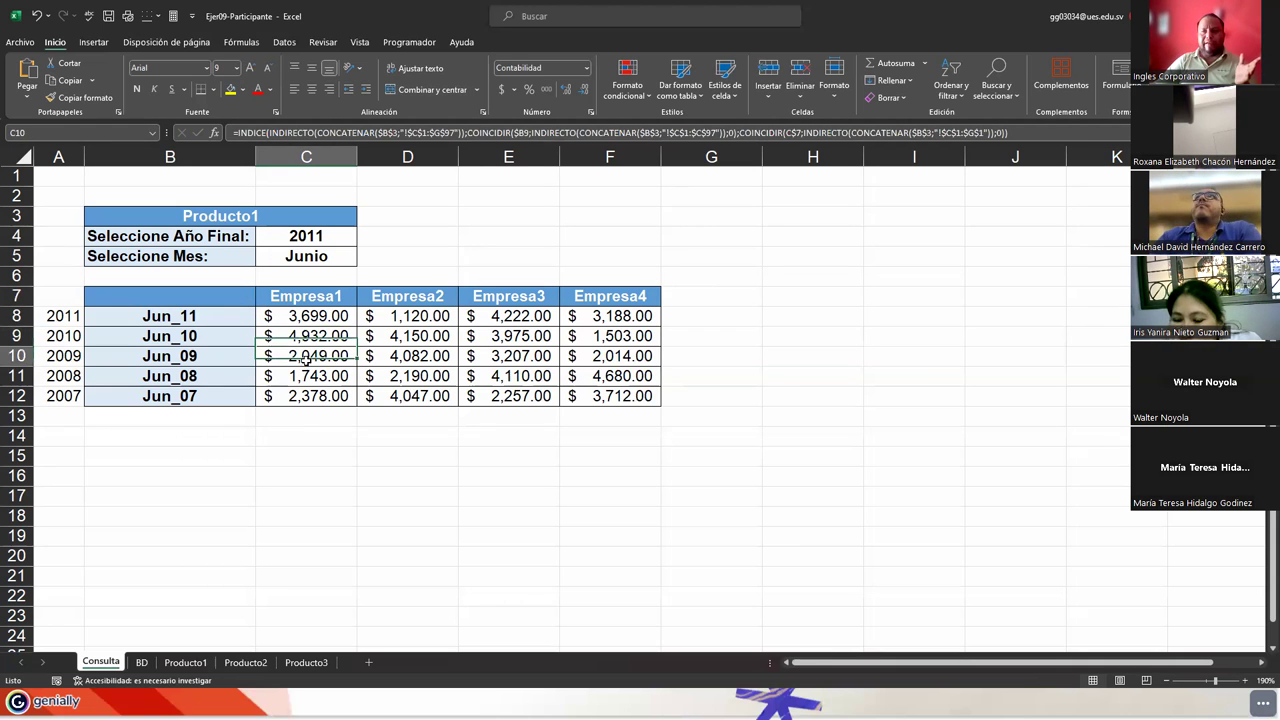
left_click(310, 379)
left_click(305, 394)
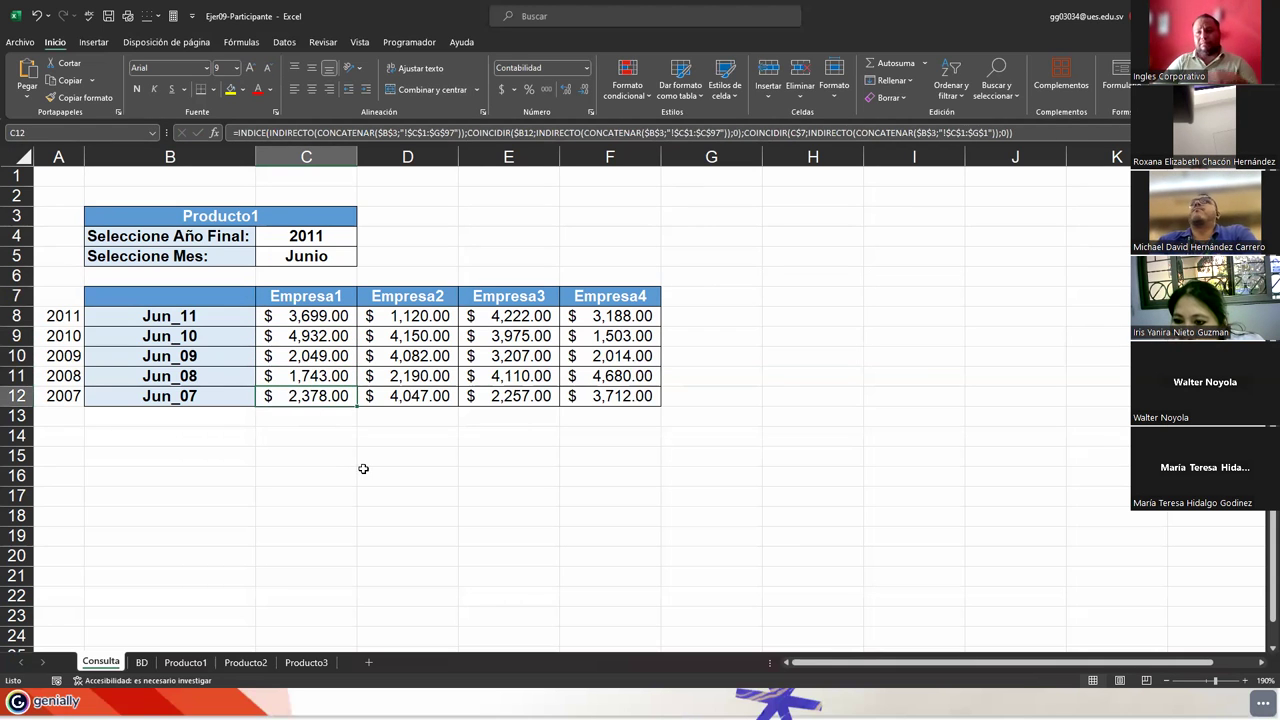
left_click(281, 336)
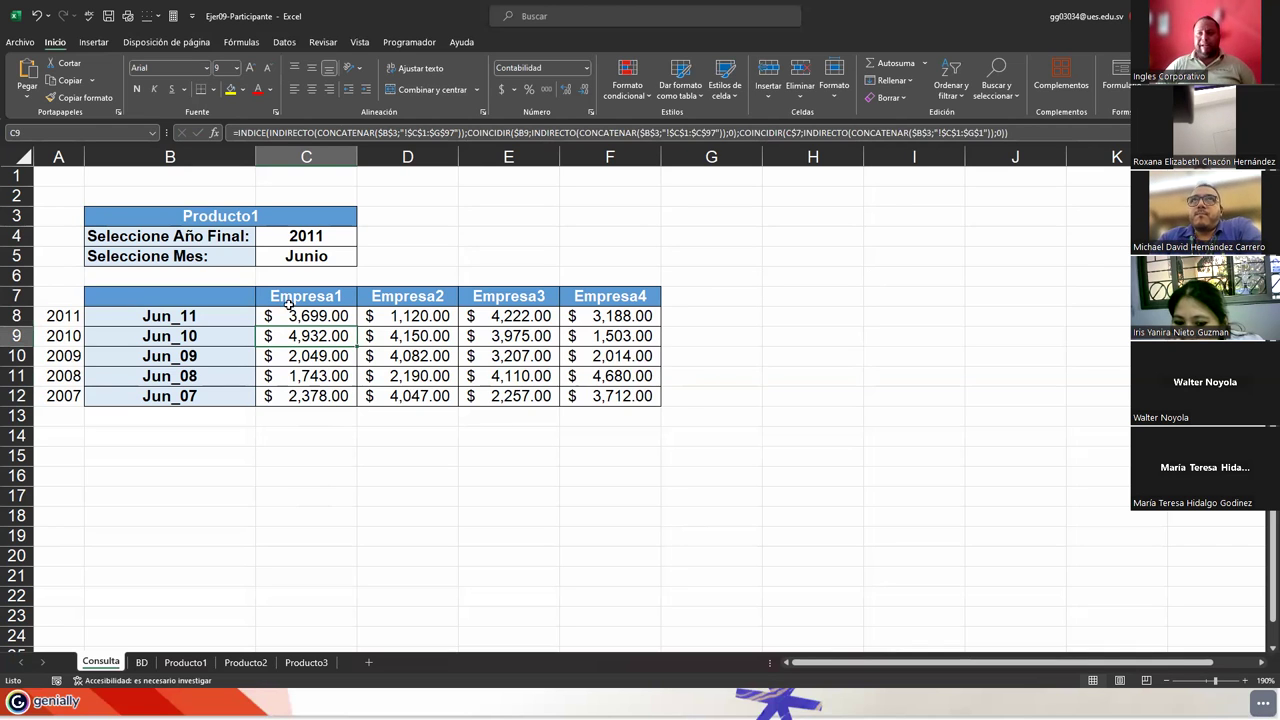
left_click_drag(289, 304, 300, 398)
left_click_drag(405, 298, 413, 395)
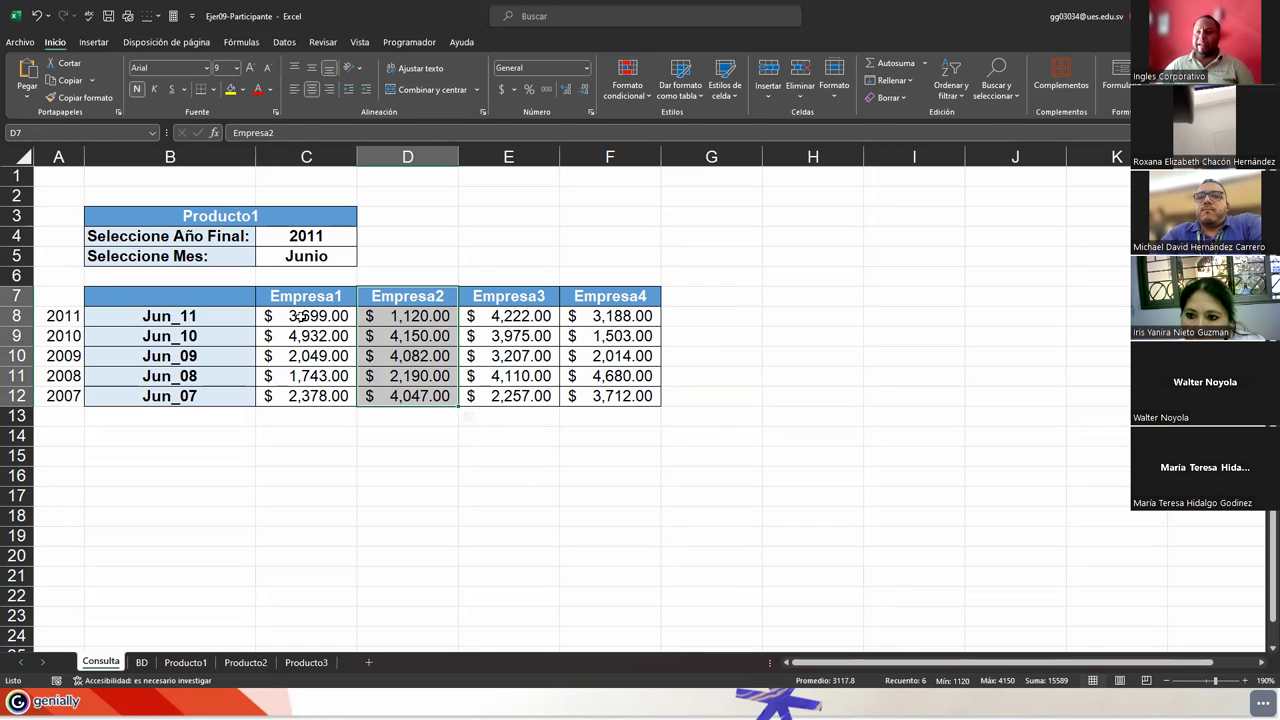
double_click(324, 318)
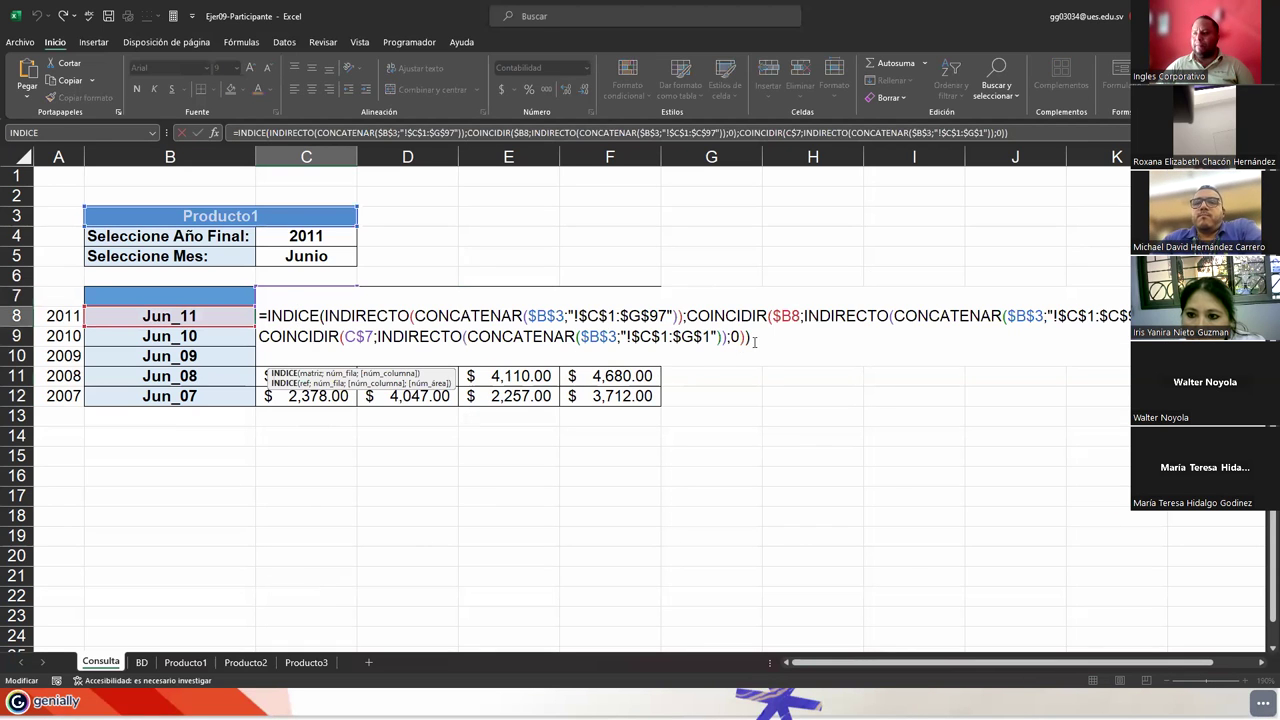
Step: Take a screen capture of the sheet showing the full C8 formula, leaving it unchanged
left_click_drag(755, 342, 250, 320)
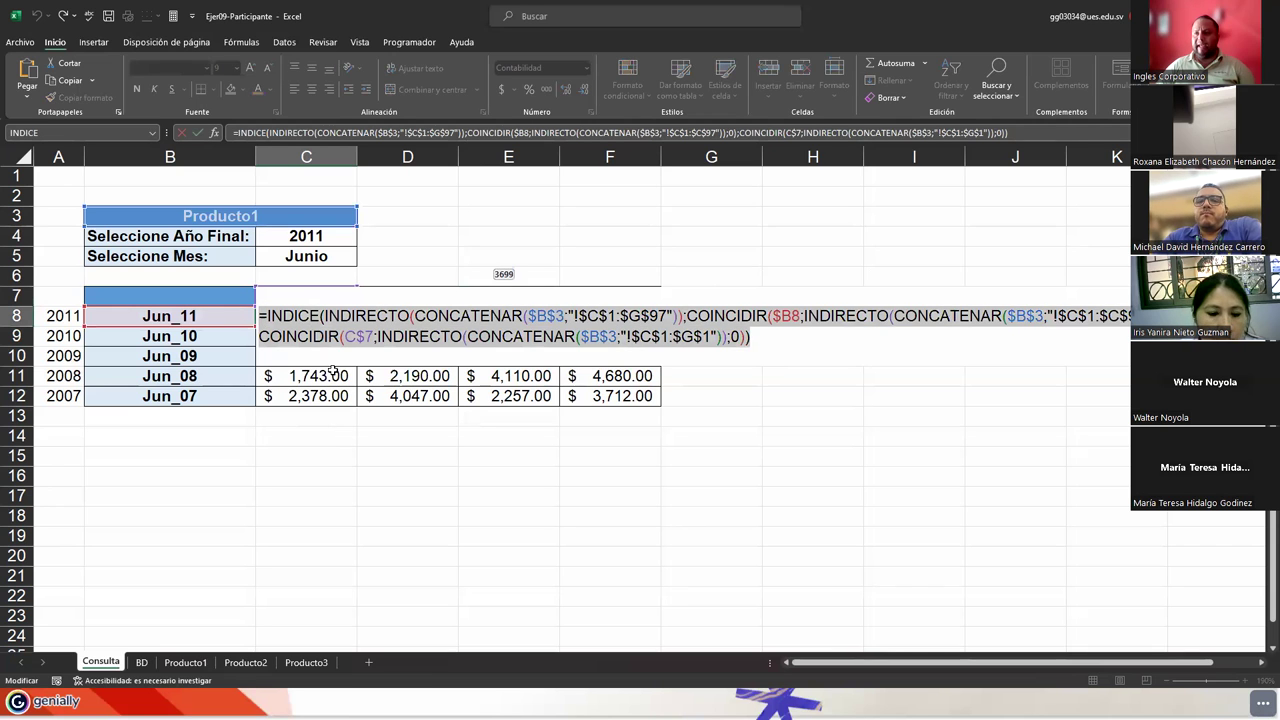
left_click(338, 340)
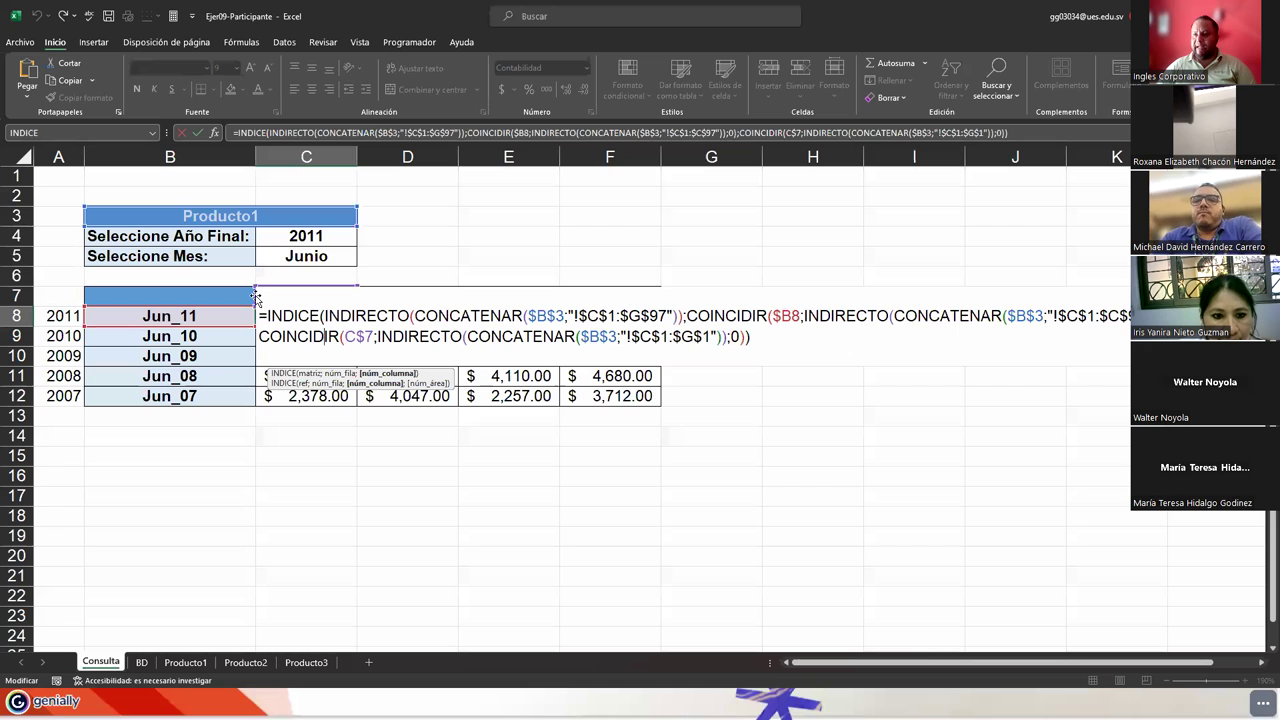
key("super+shift+s")
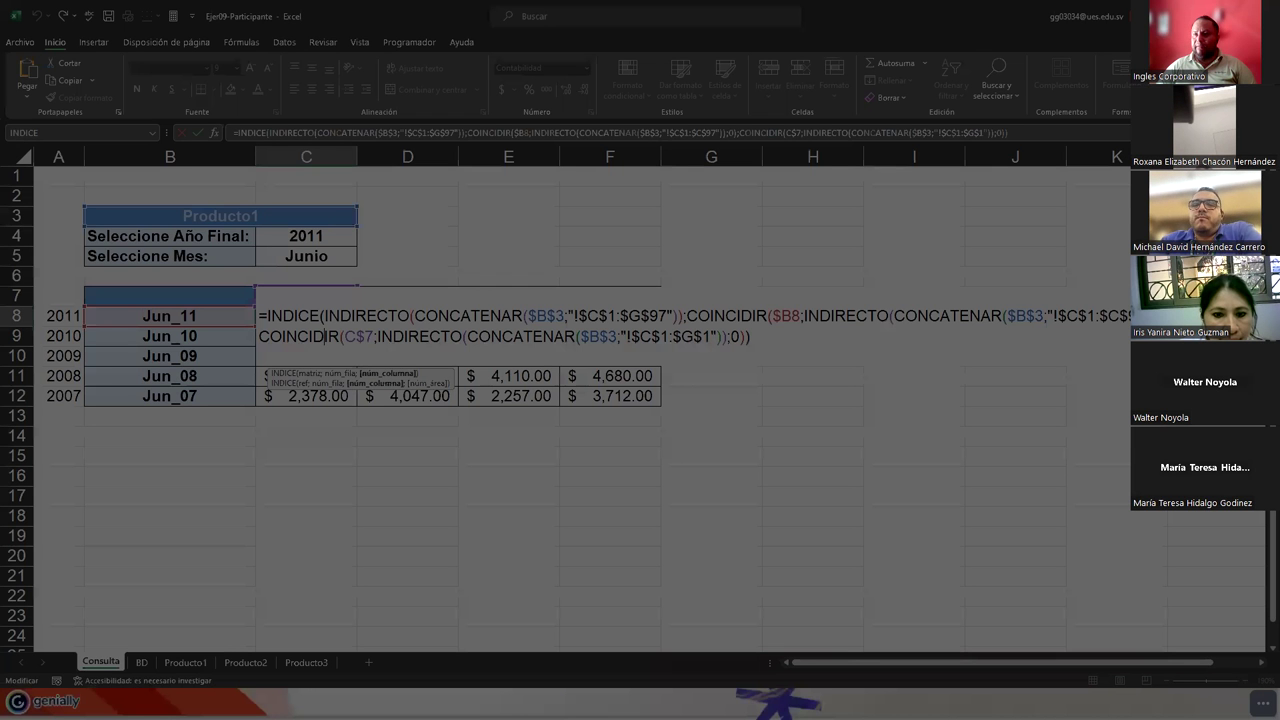
left_click_drag(2, 118, 1194, 478)
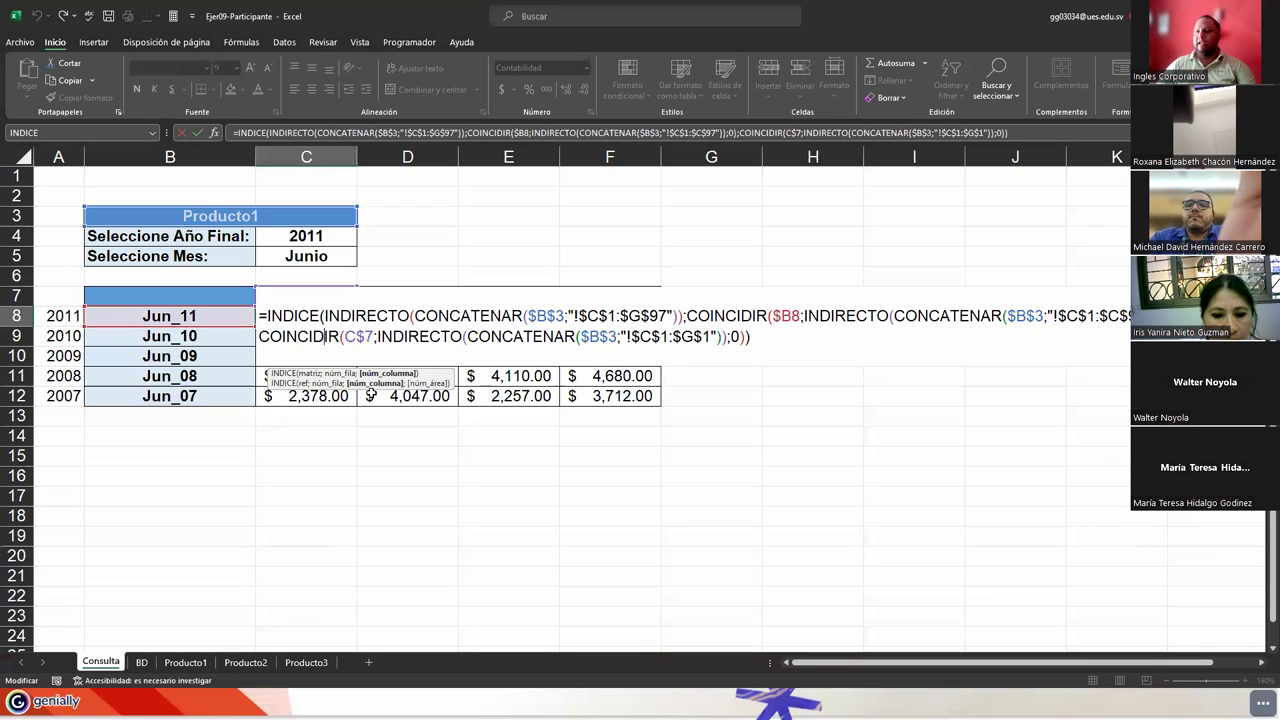
key("Escape")
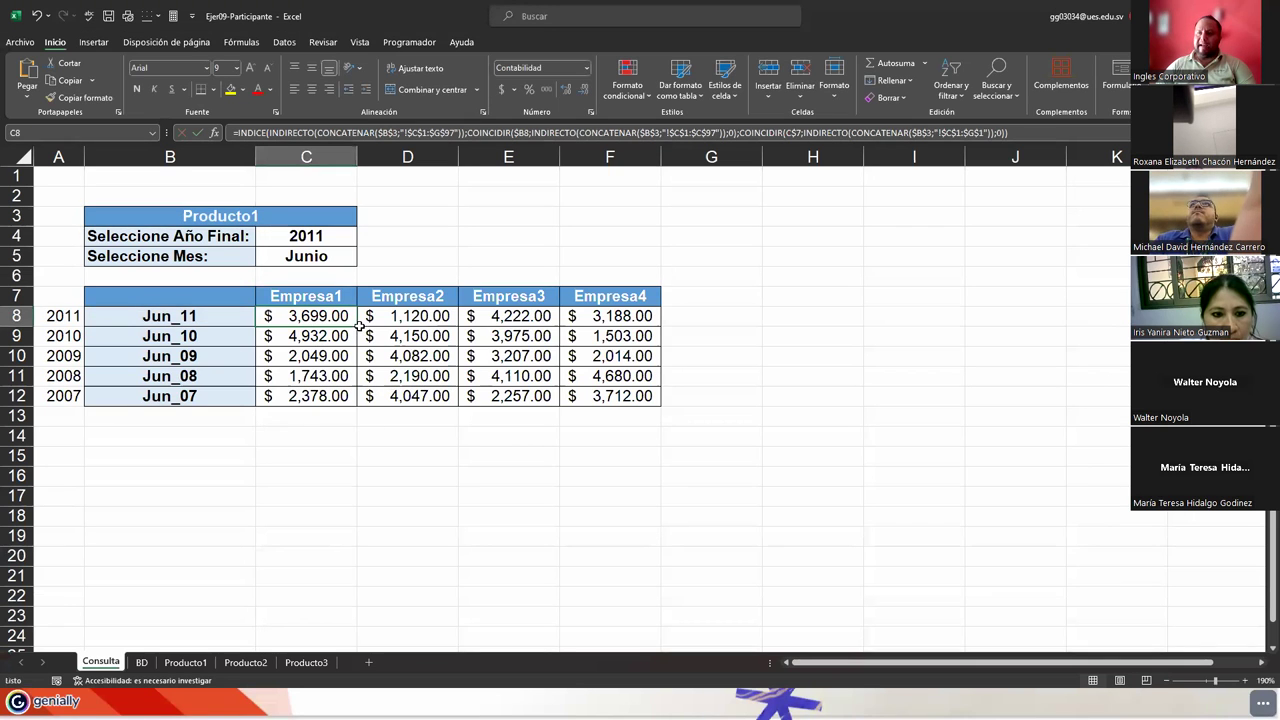
Step: Fill the C8 lookup formula down to C12 and across to F8, then reopen C8
left_click_drag(359, 328, 348, 401)
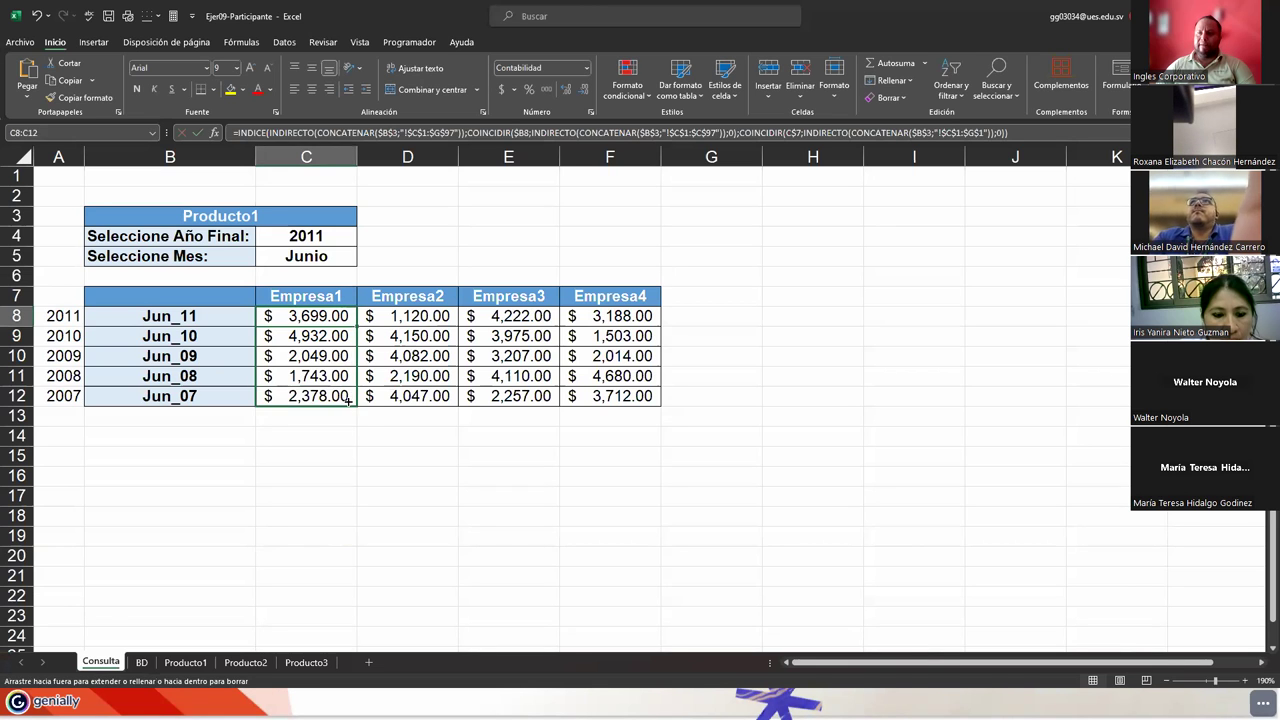
left_click(340, 320)
left_click_drag(357, 326, 630, 333)
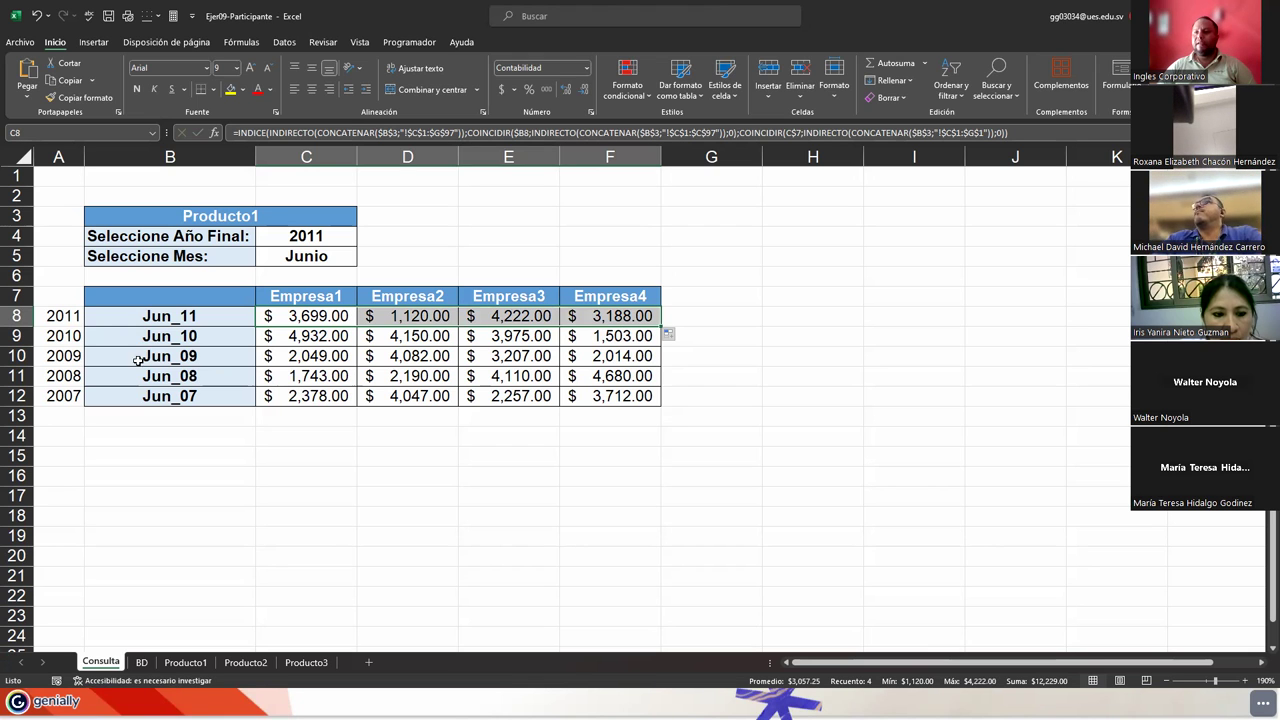
double_click(293, 316)
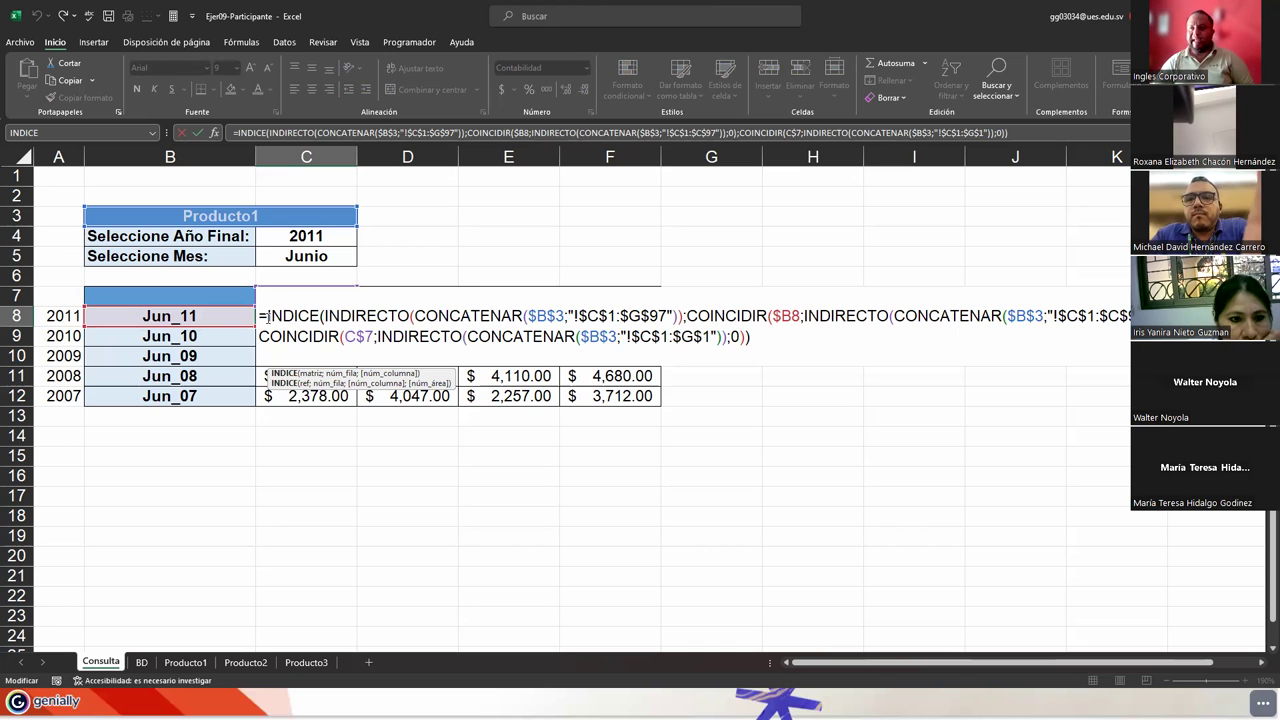
double_click(285, 315)
double_click(390, 316)
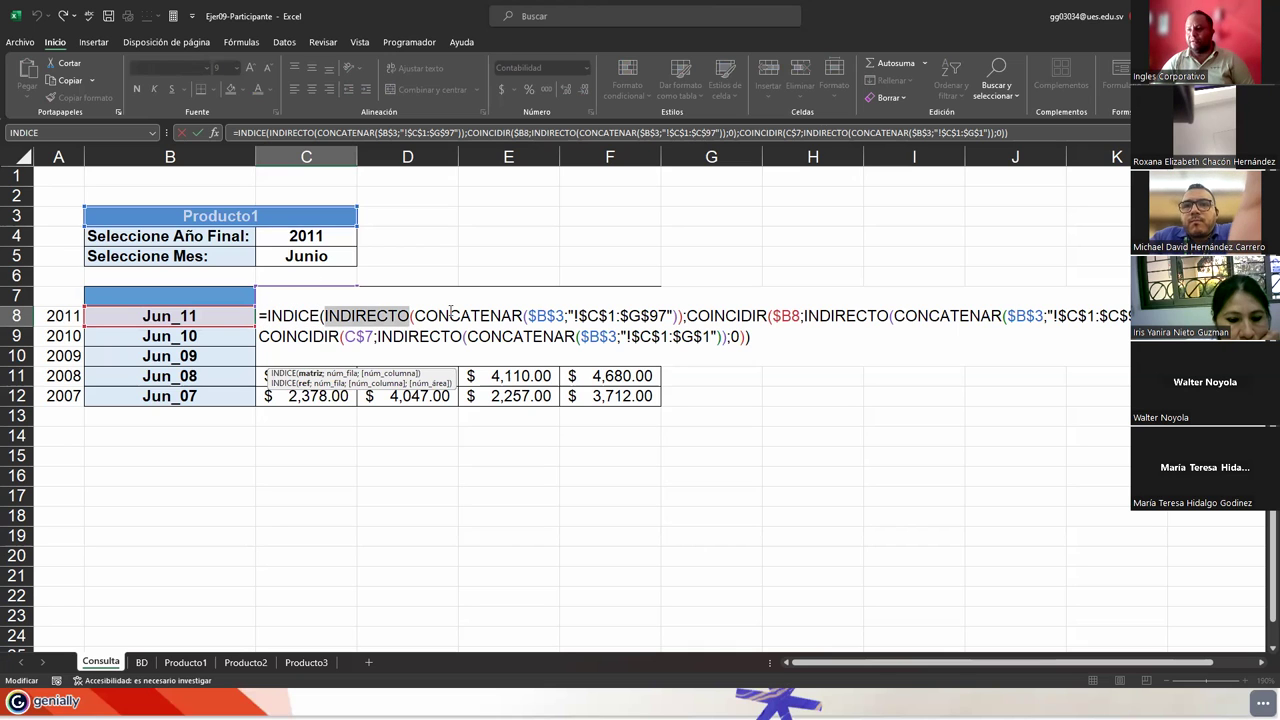
double_click(468, 316)
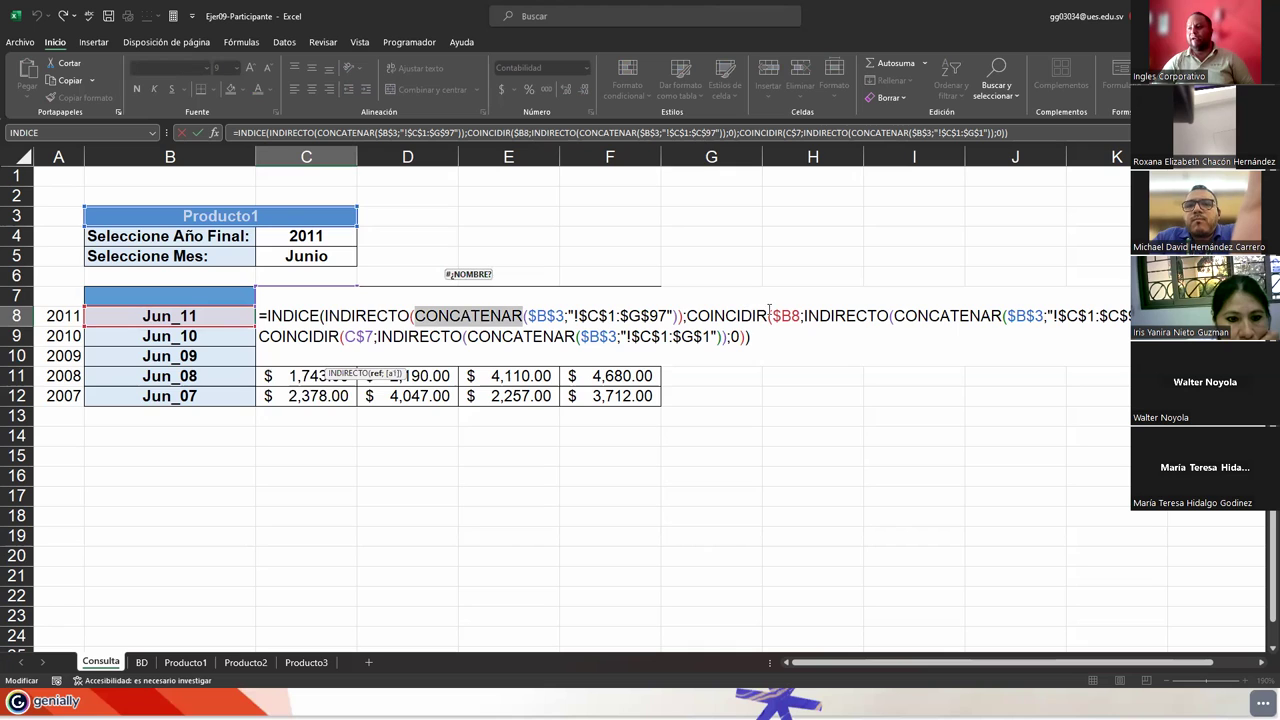
left_click_drag(769, 316, 267, 316)
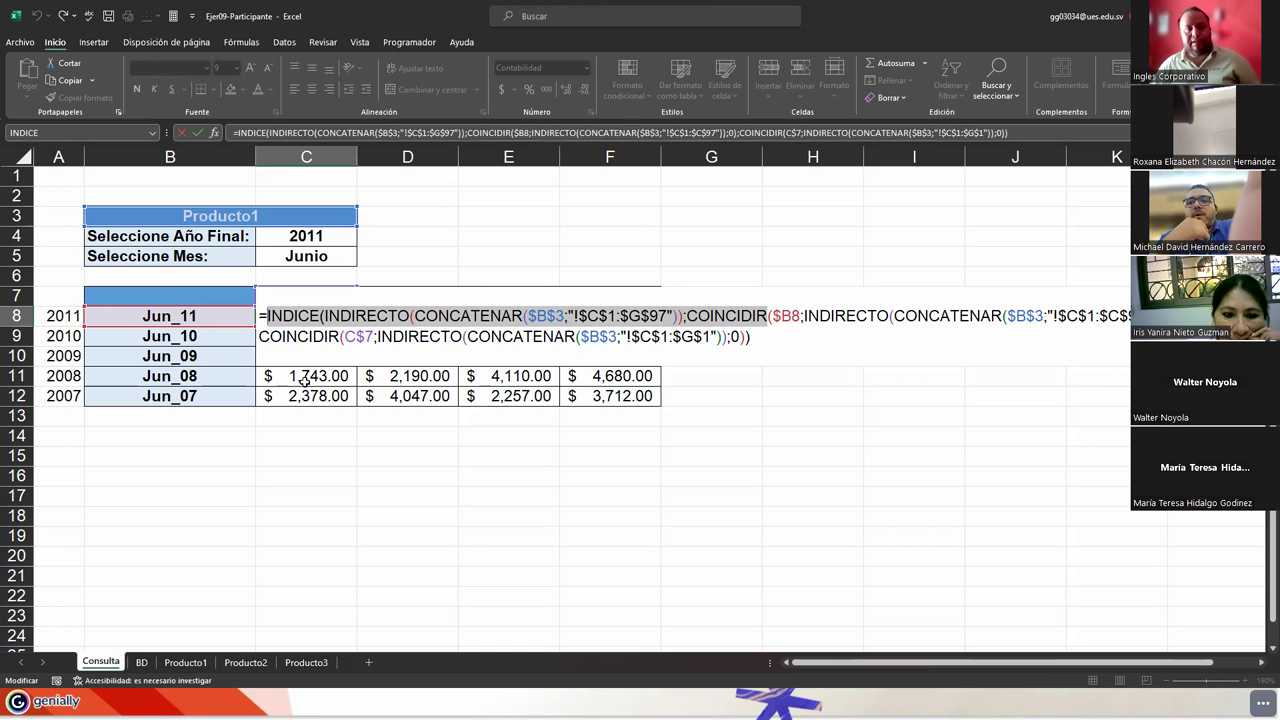
left_click(765, 340)
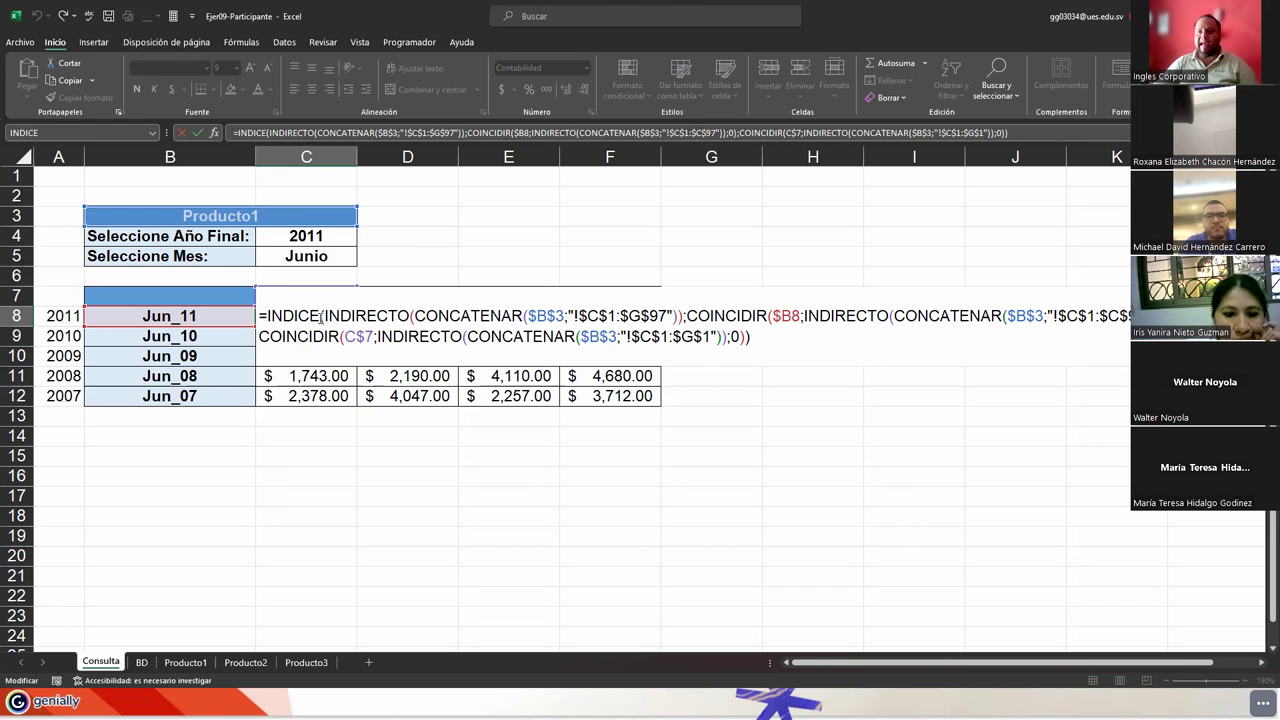
left_click_drag(321, 315, 735, 337)
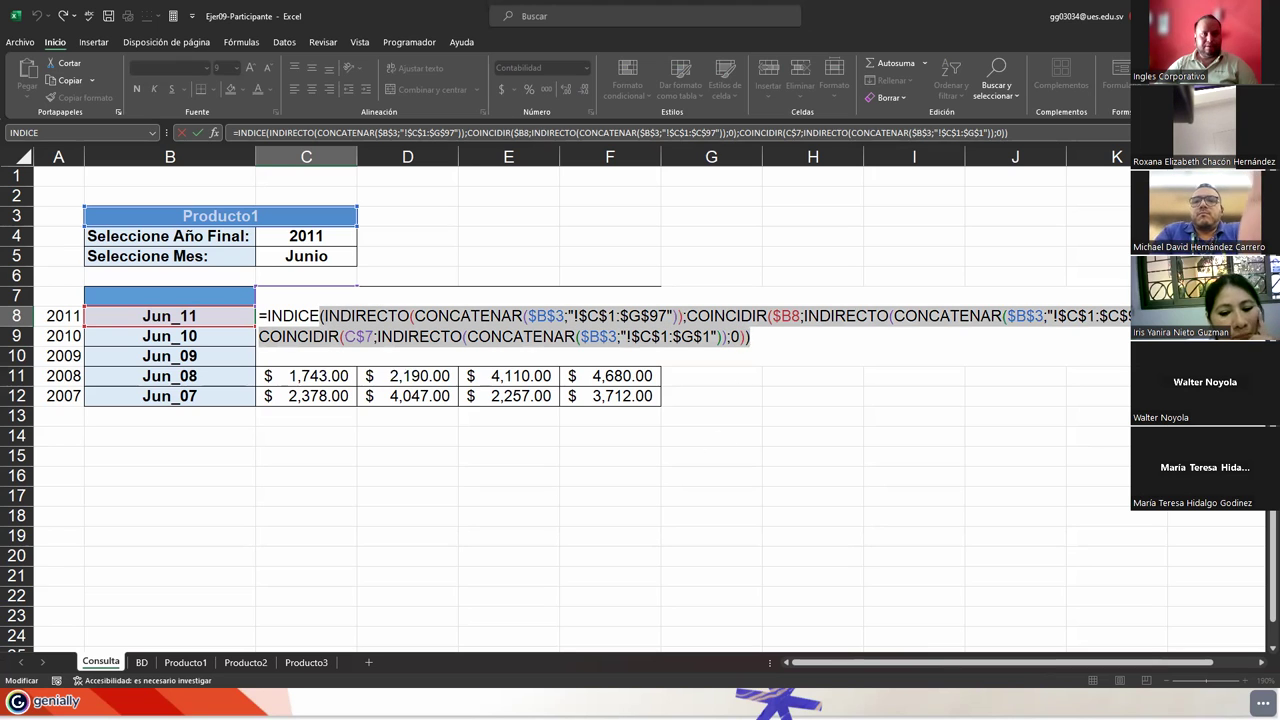
key("alt+Tab")
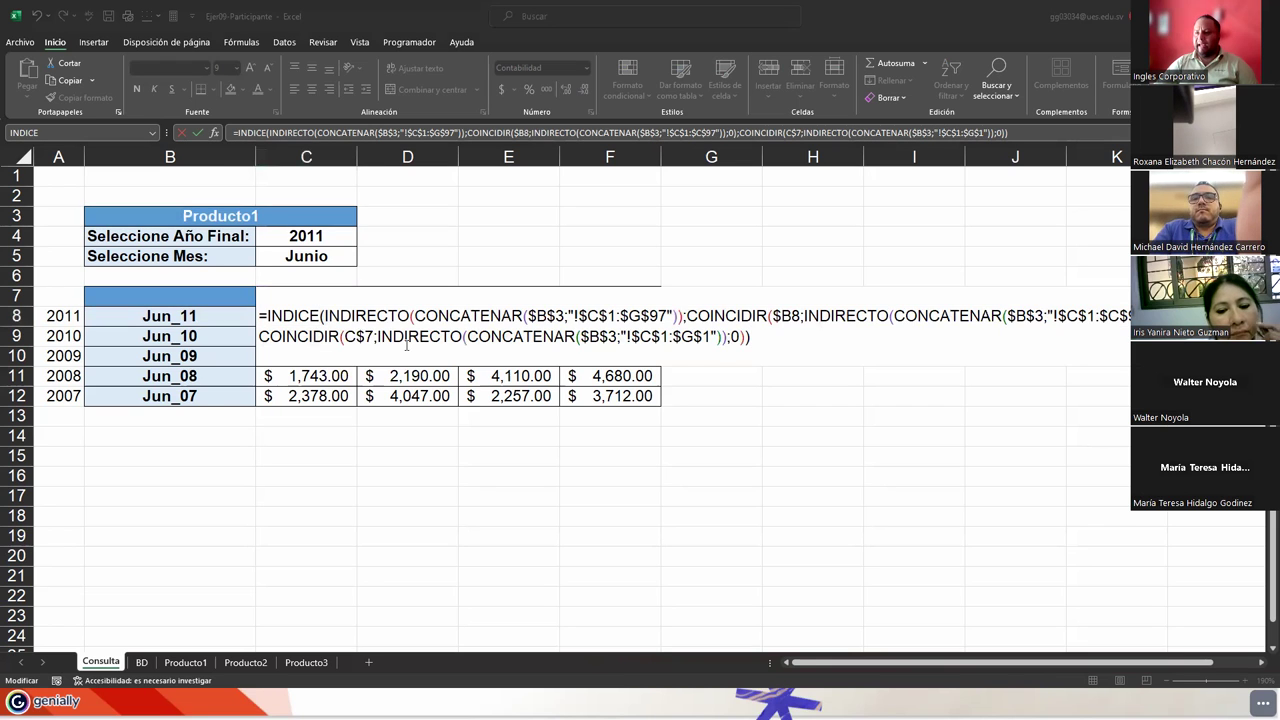
left_click(313, 316)
left_click(327, 316)
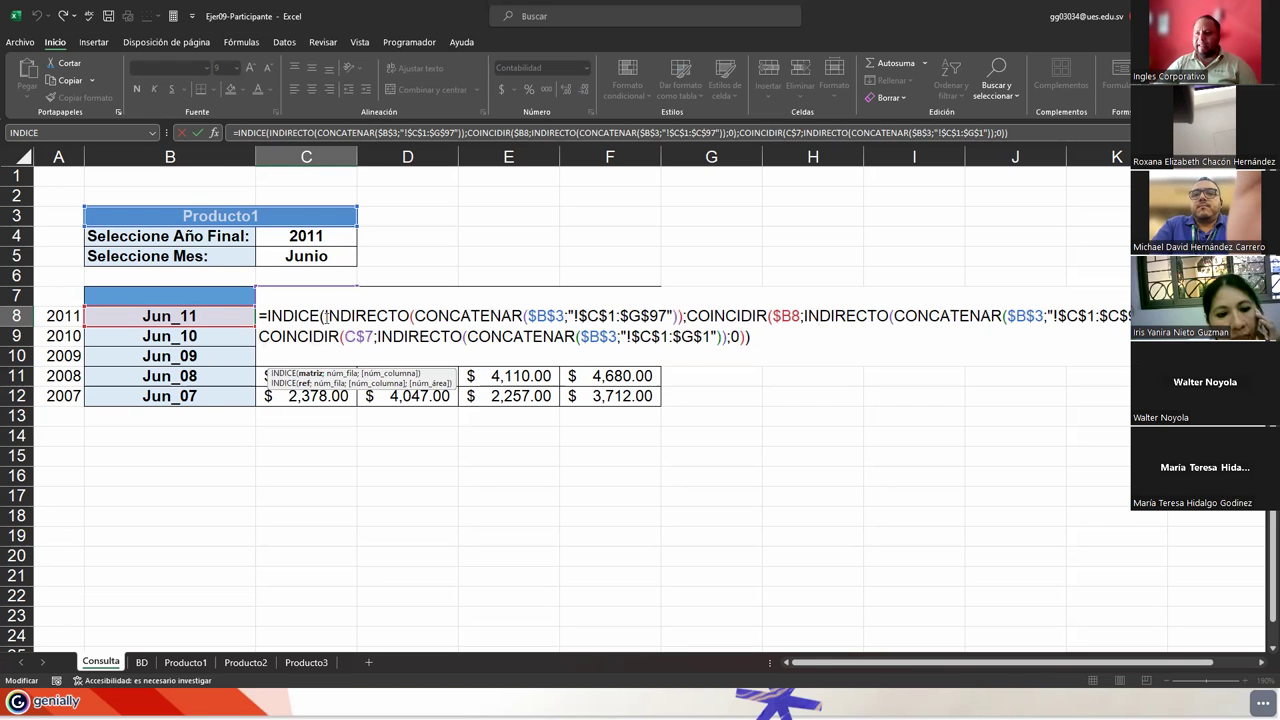
Step: Review the INDICE arguments: the INDIRECTO array and the row and column COINCIDIR matches
left_click(297, 316)
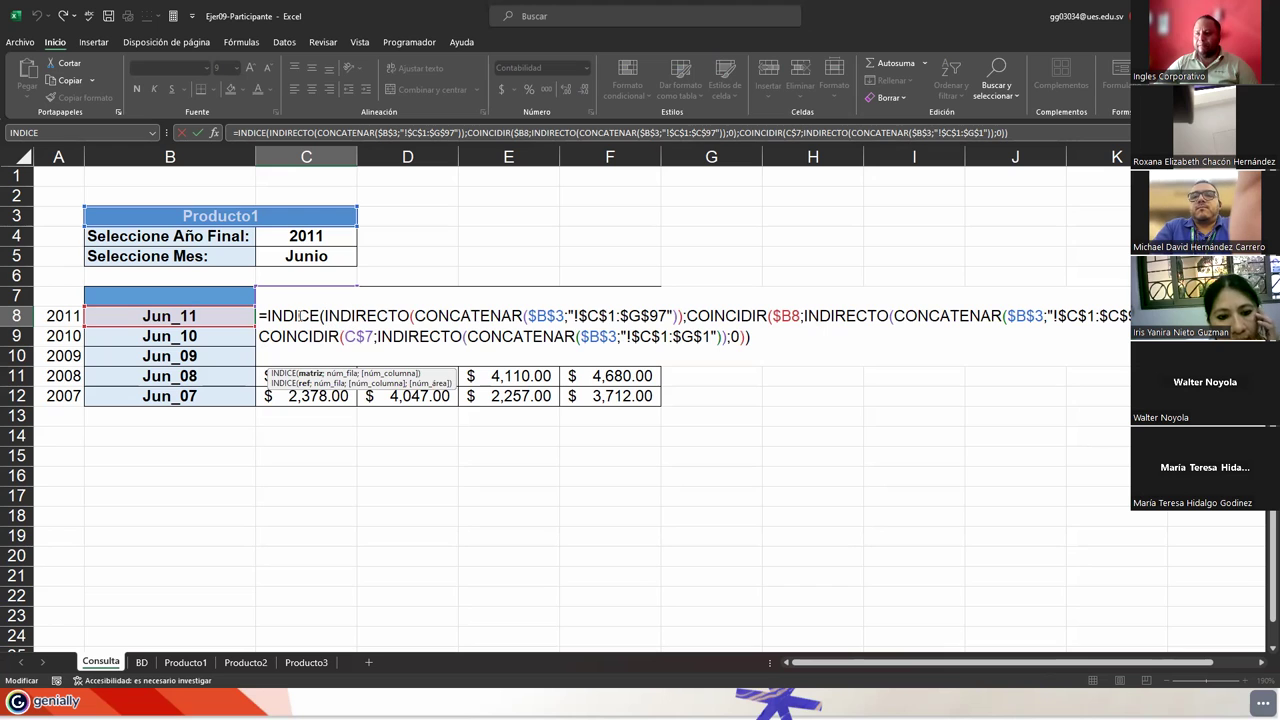
left_click(313, 374)
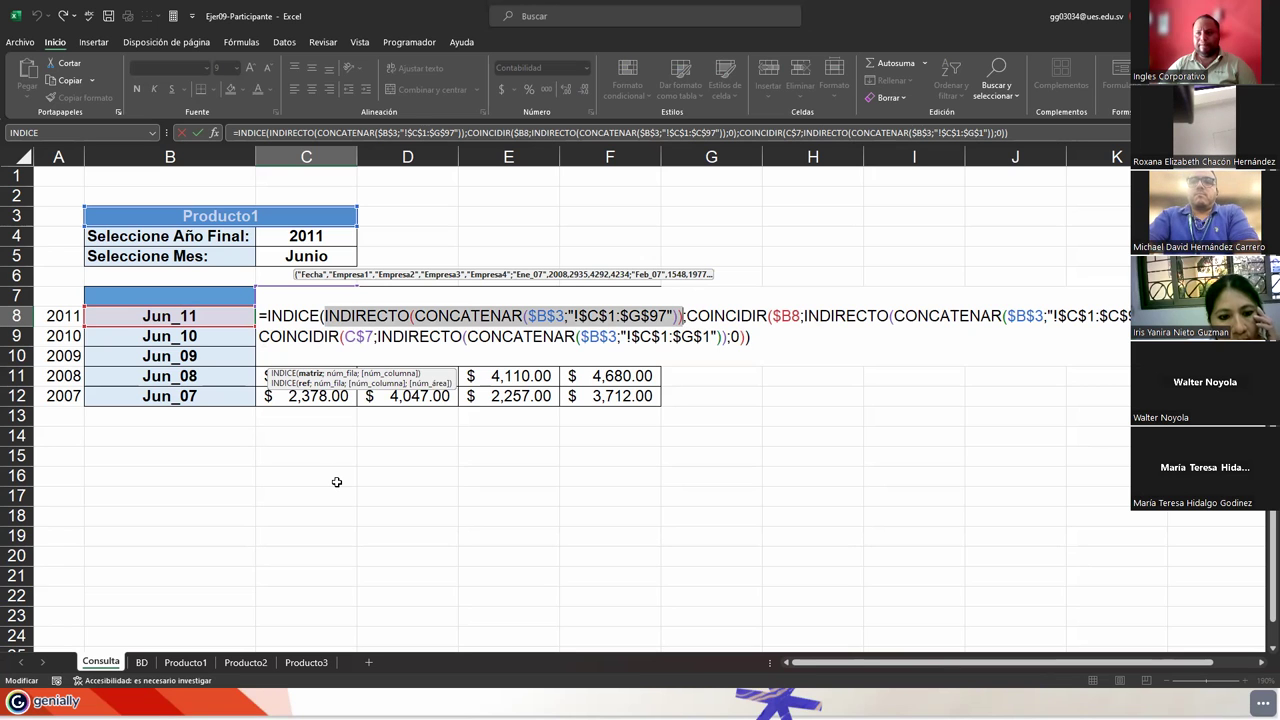
left_click(303, 316)
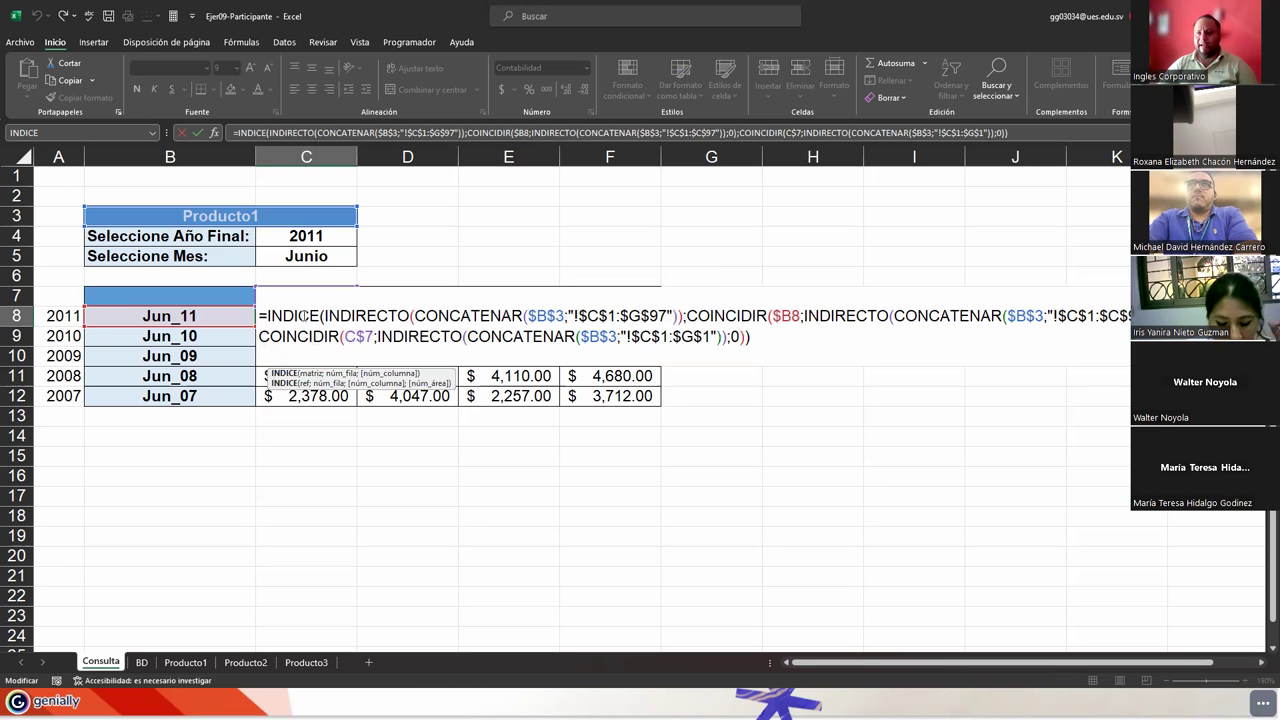
left_click(340, 373)
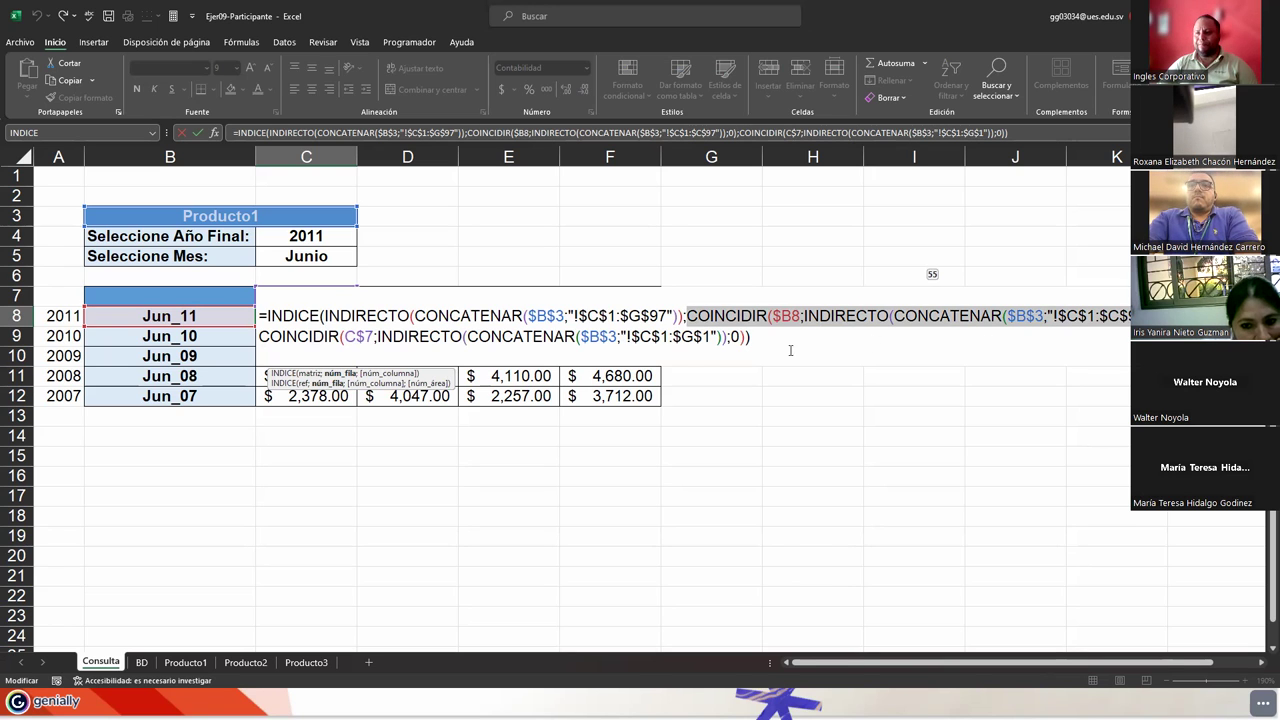
left_click(386, 374)
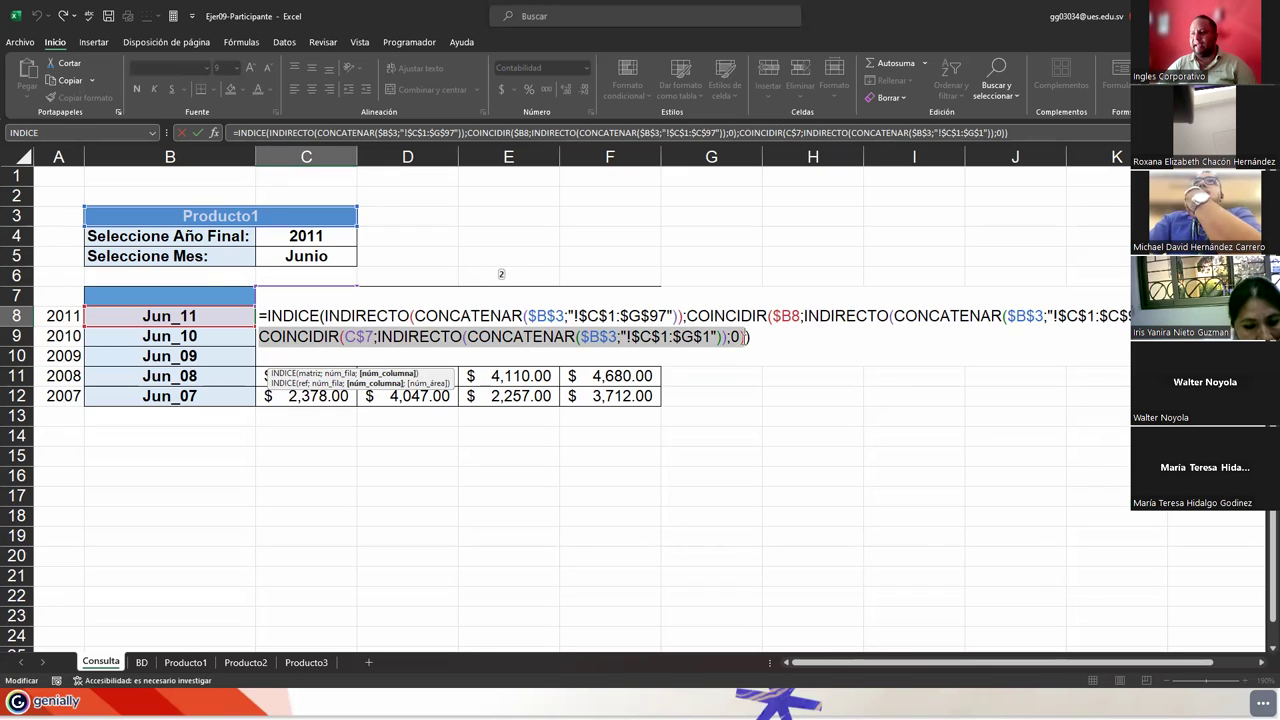
left_click(749, 337)
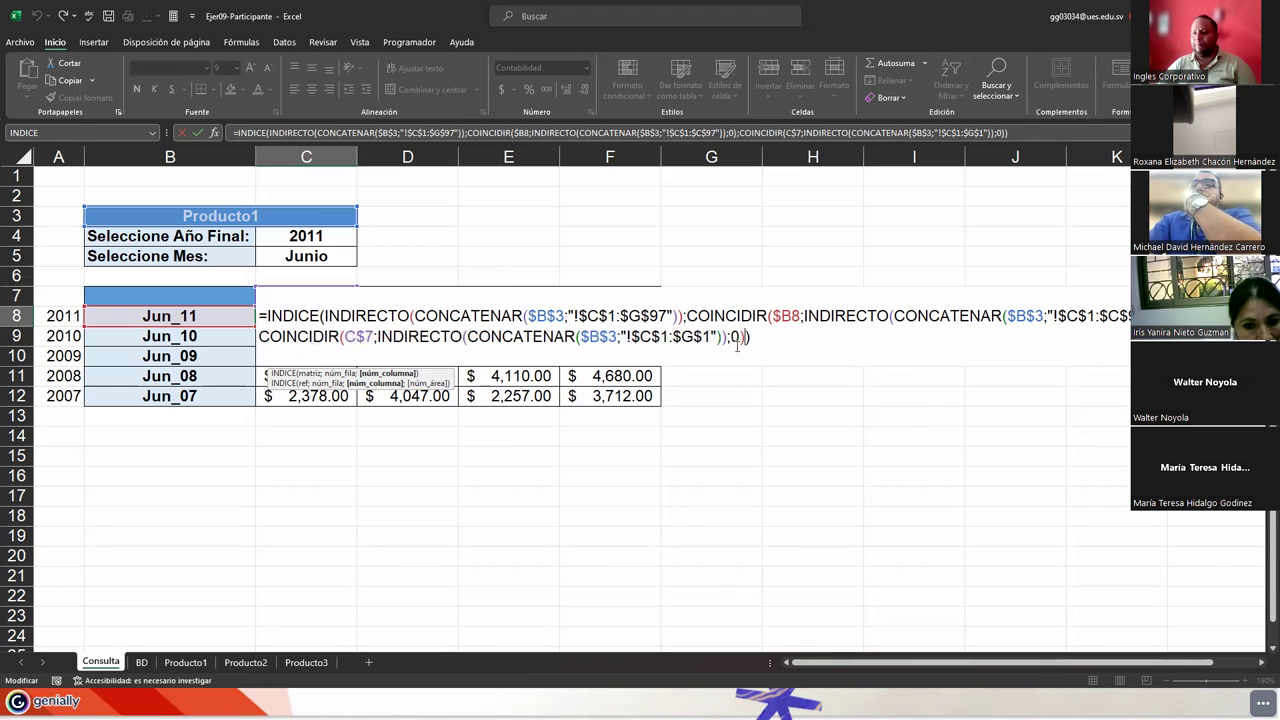
left_click(297, 316)
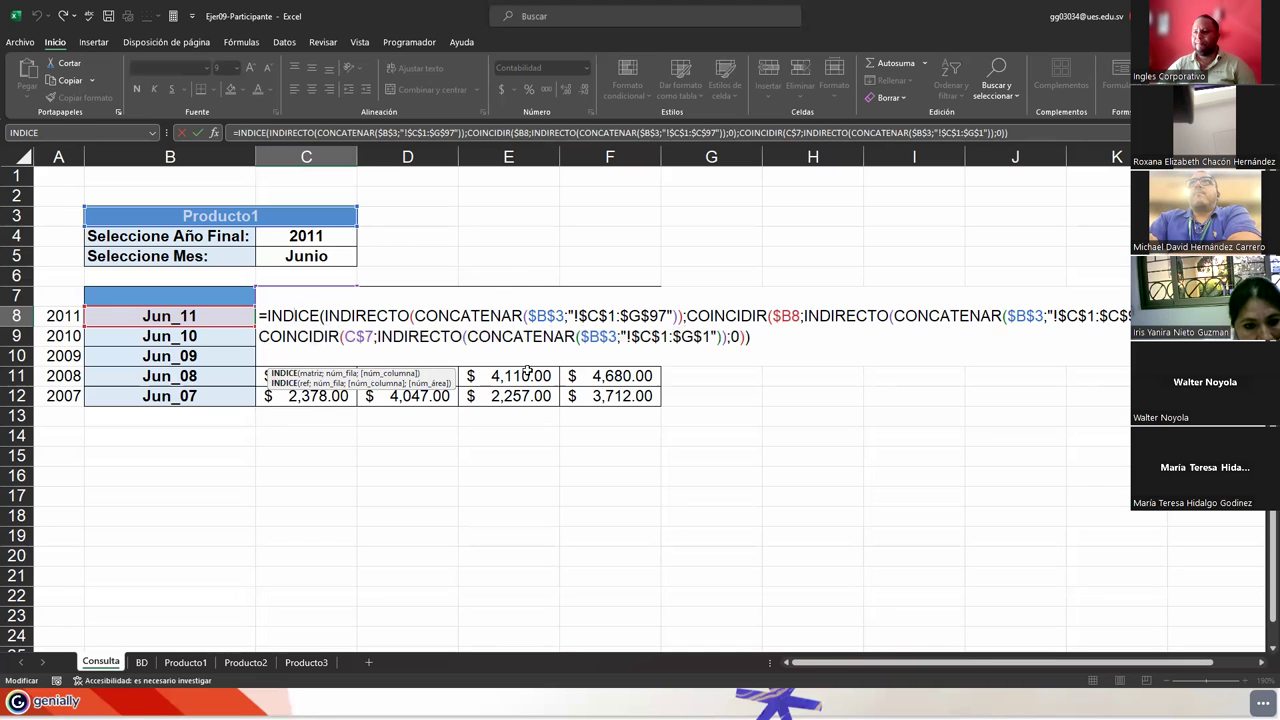
left_click(751, 337)
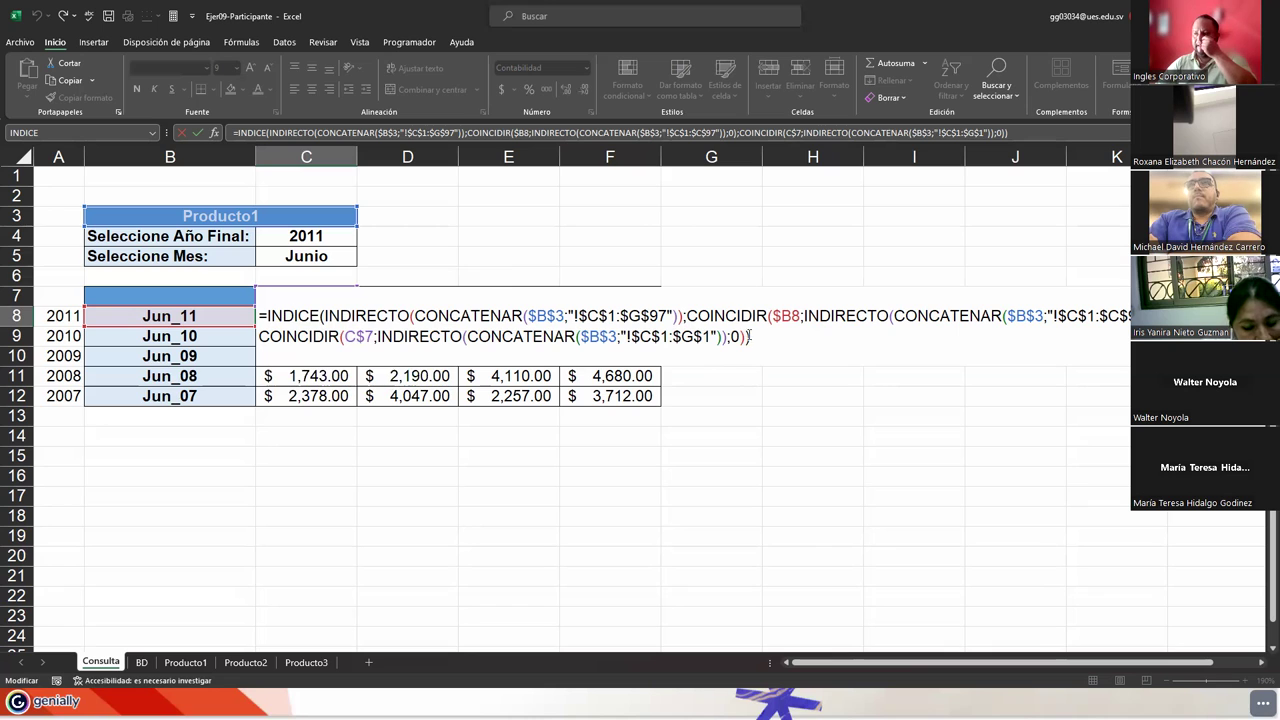
left_click(680, 316)
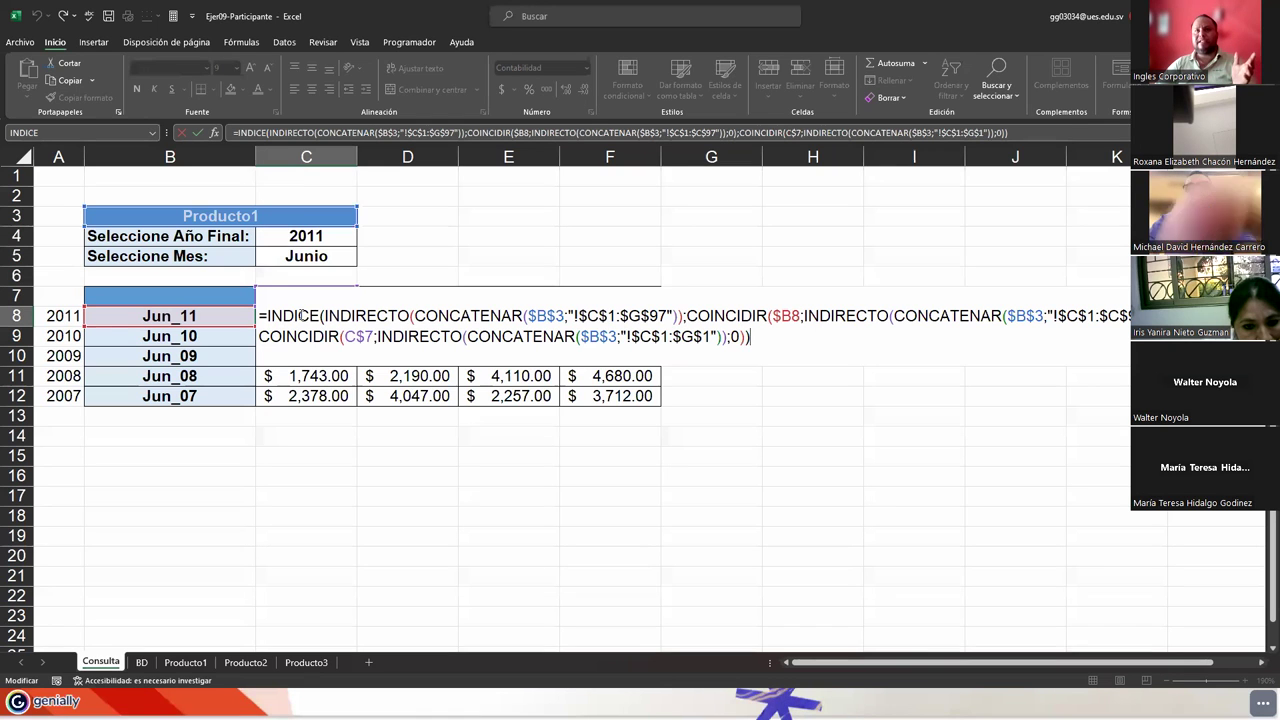
Step: Recheck the array, row-match and column-match arguments, then commit C8 with Ctrl+Enter
left_click(301, 316)
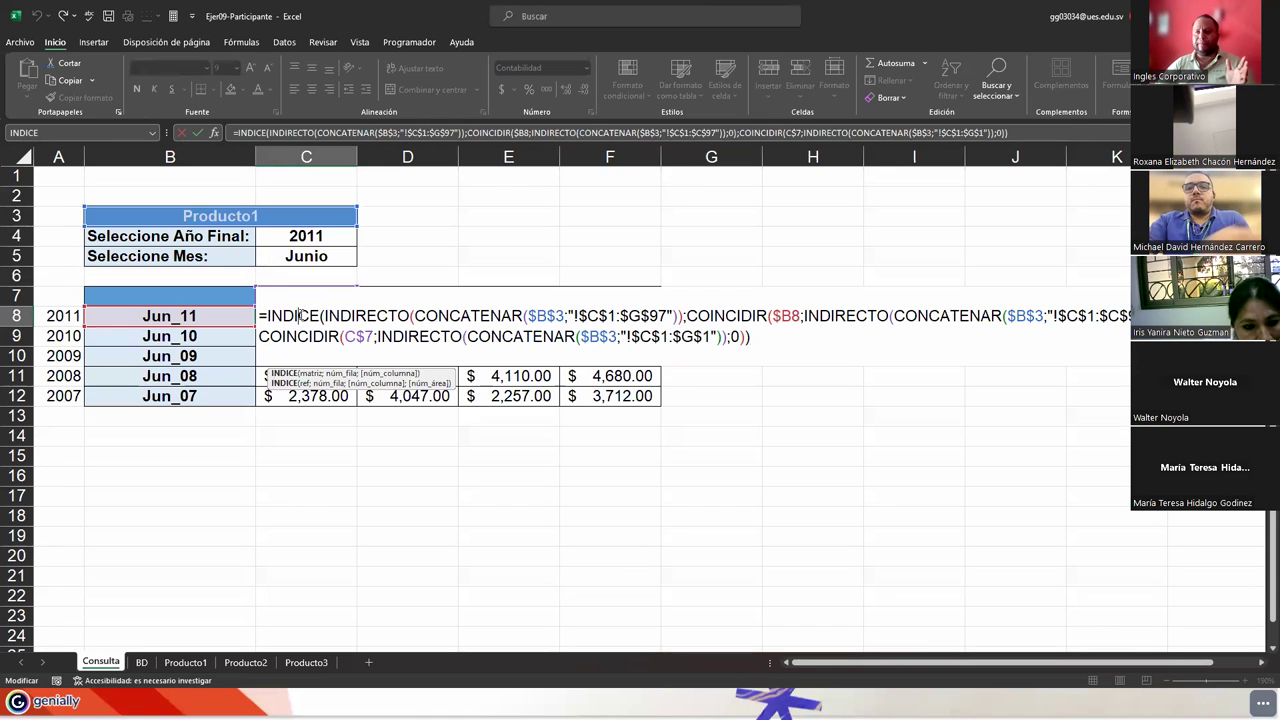
left_click(311, 375)
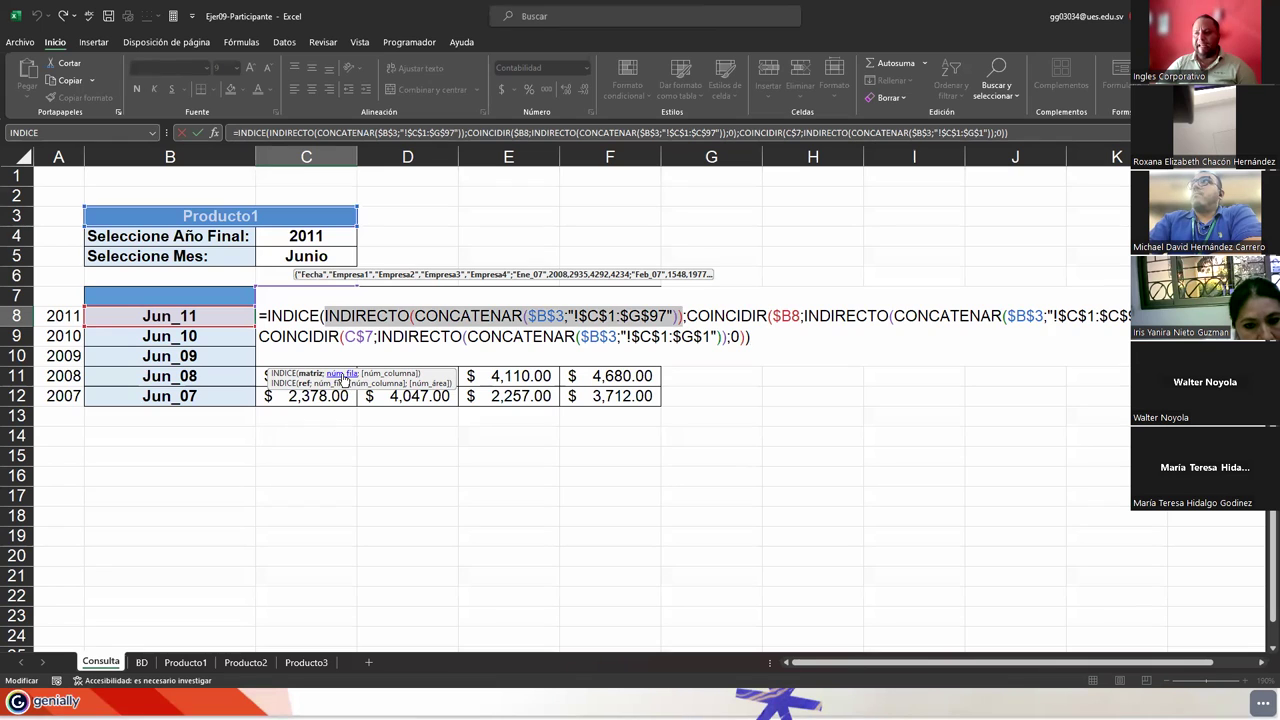
left_click(342, 373)
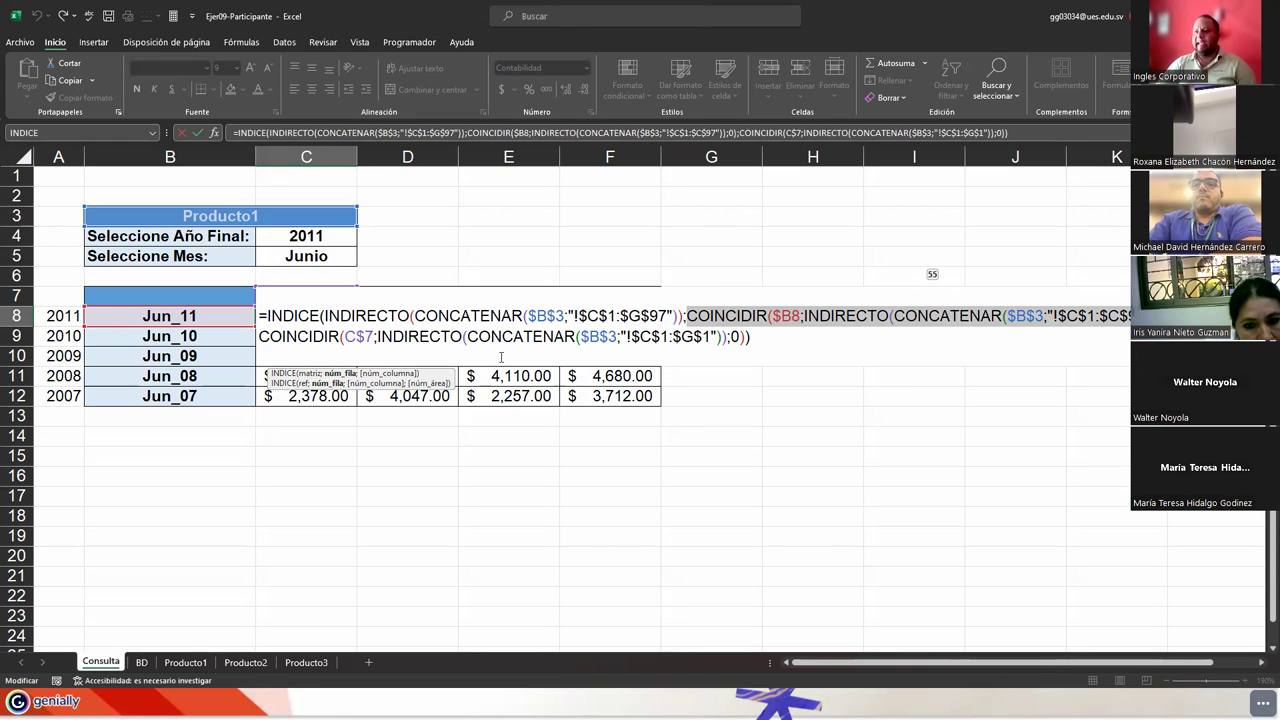
left_click(380, 376)
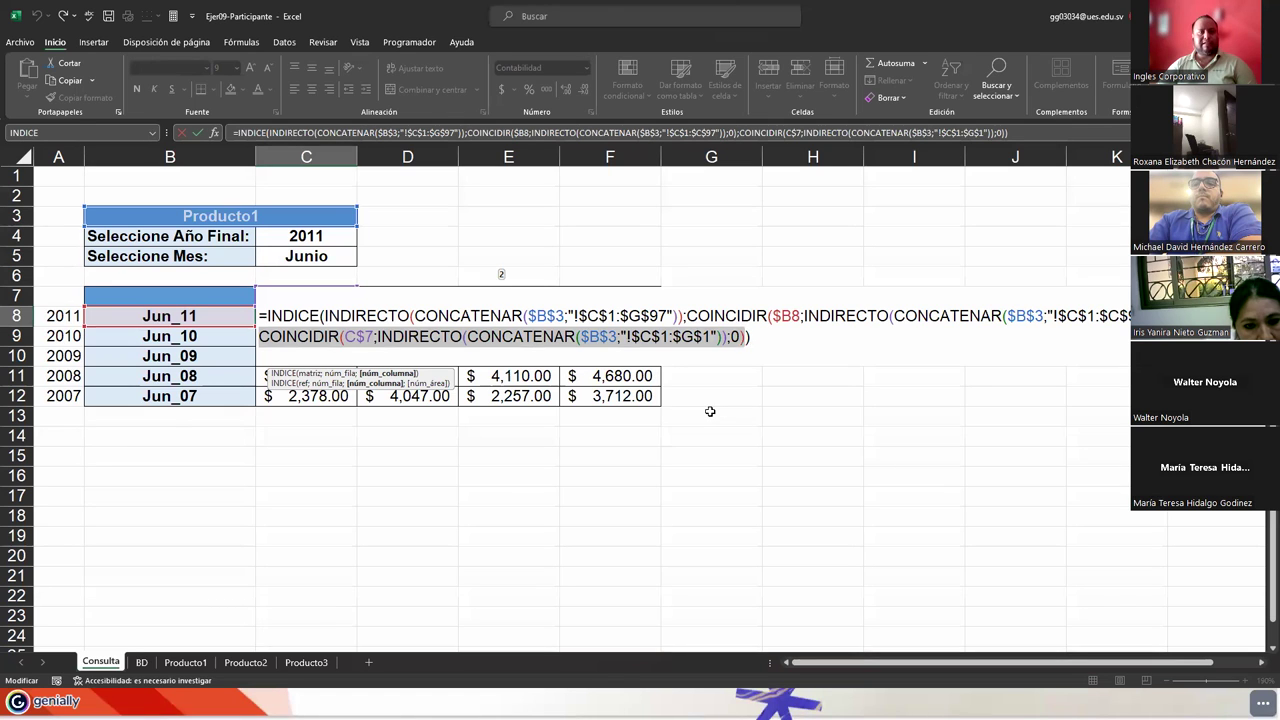
left_click(768, 335)
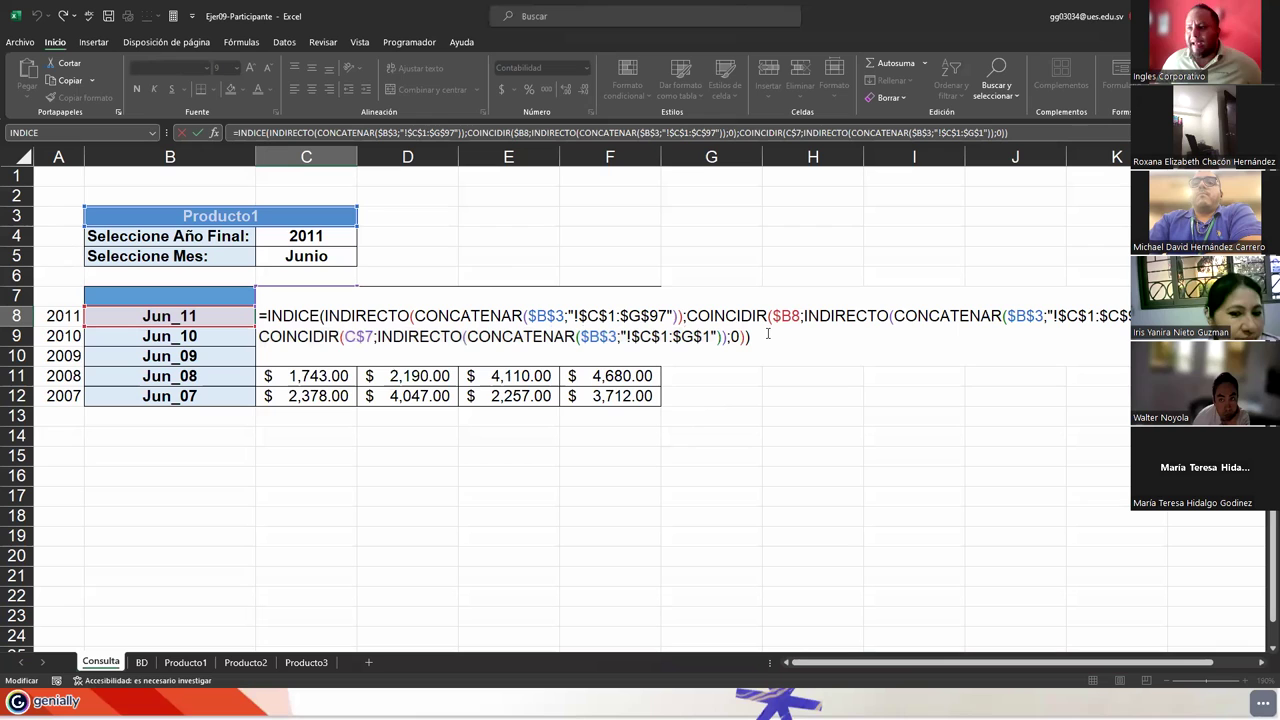
key("ctrl+Return")
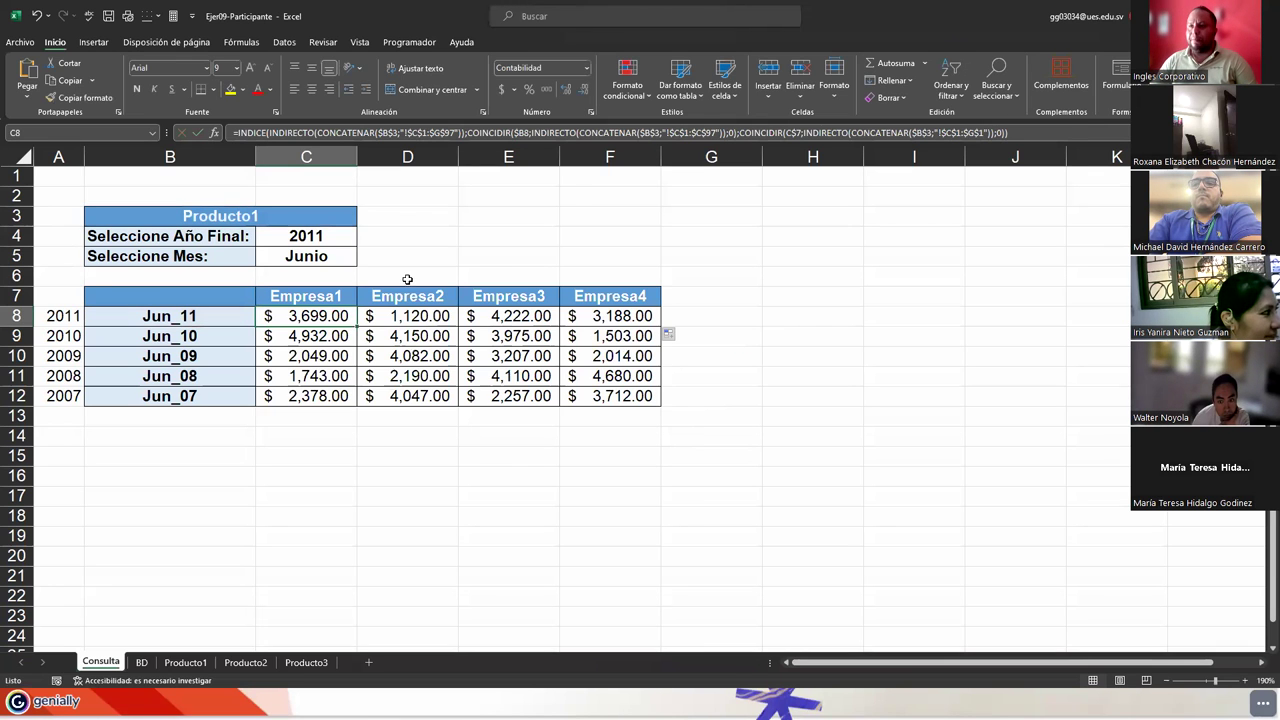
Step: Set the C4 final year to 2007 and inspect the resulting #N/D values and B8:B12 labels
left_click(330, 235)
left_click(362, 240)
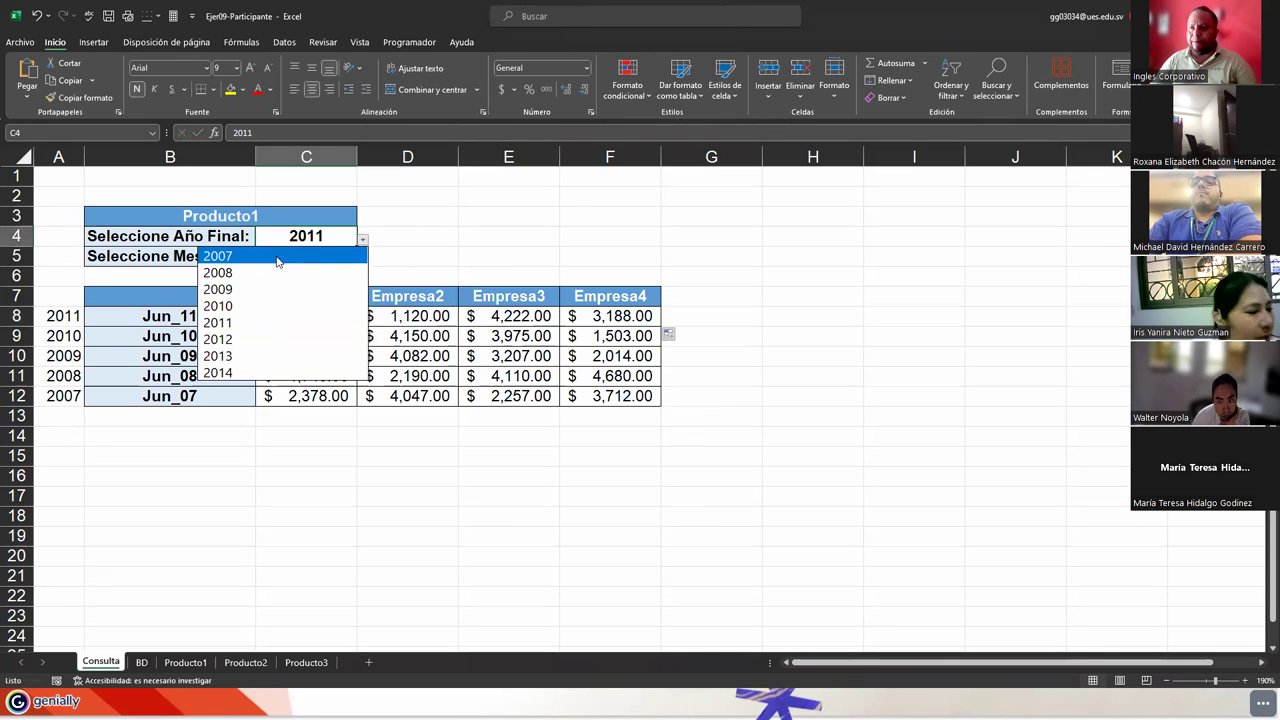
left_click(277, 256)
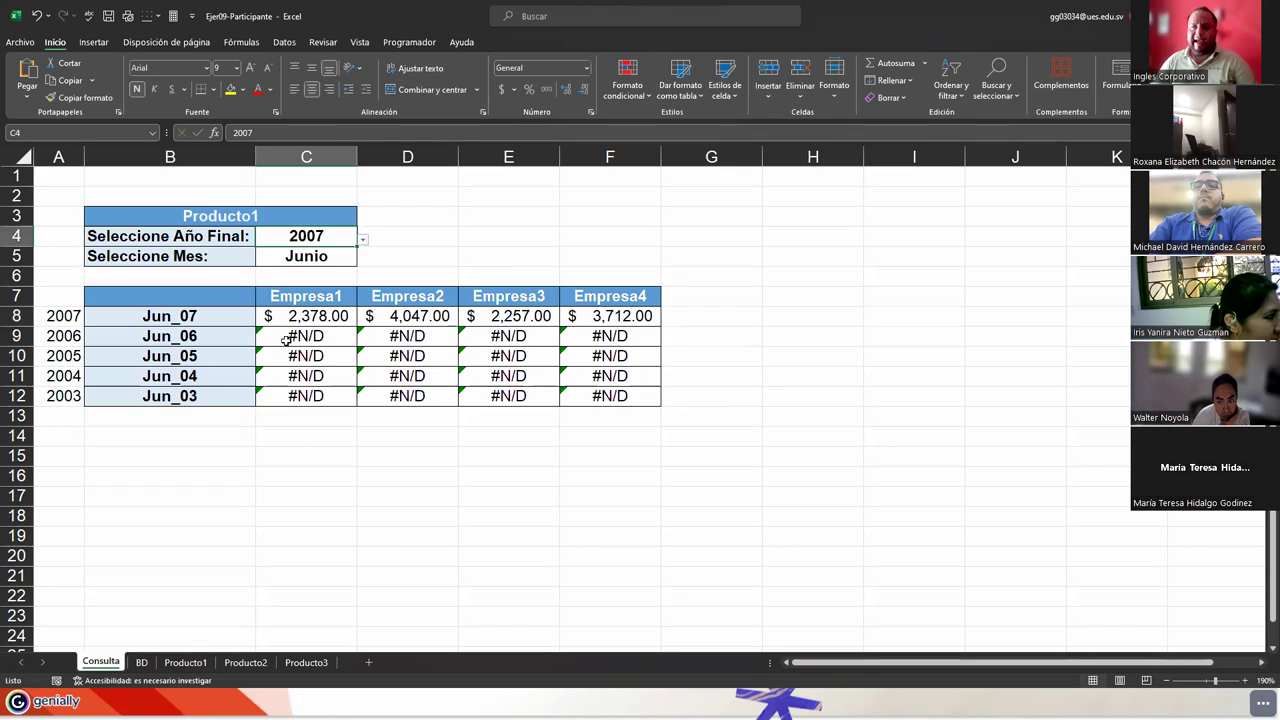
left_click_drag(286, 340, 641, 397)
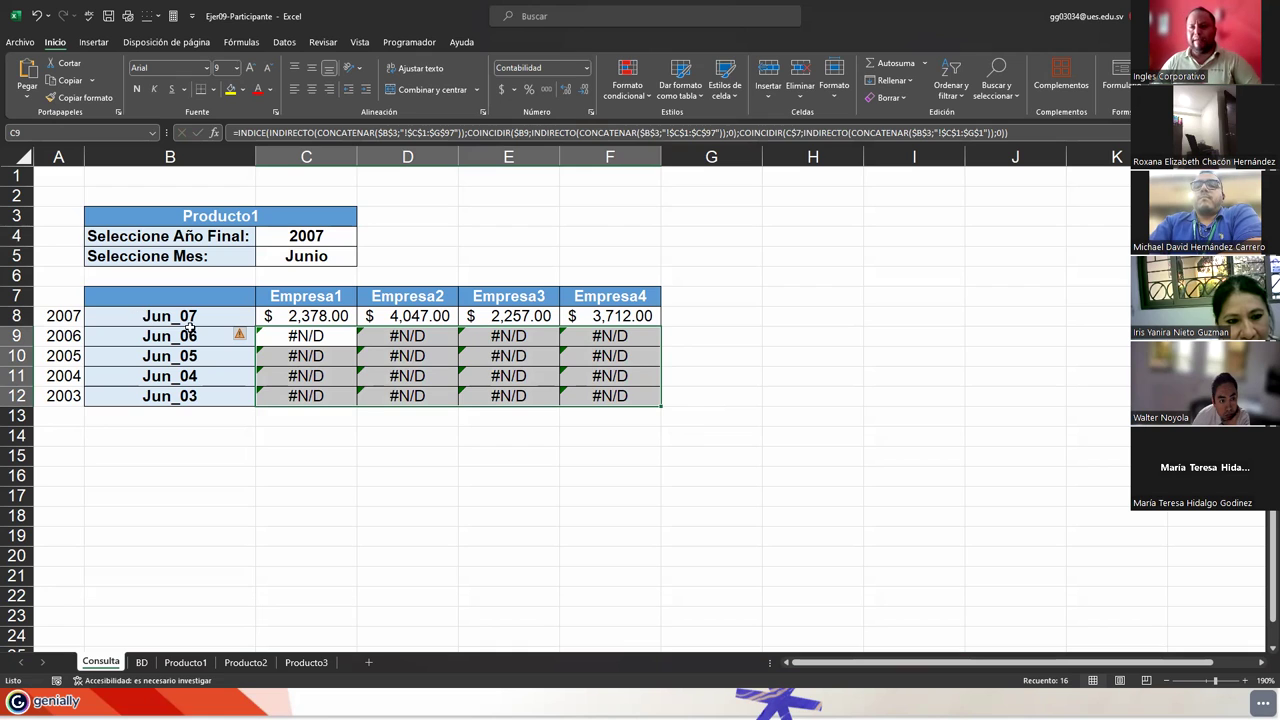
left_click(171, 318)
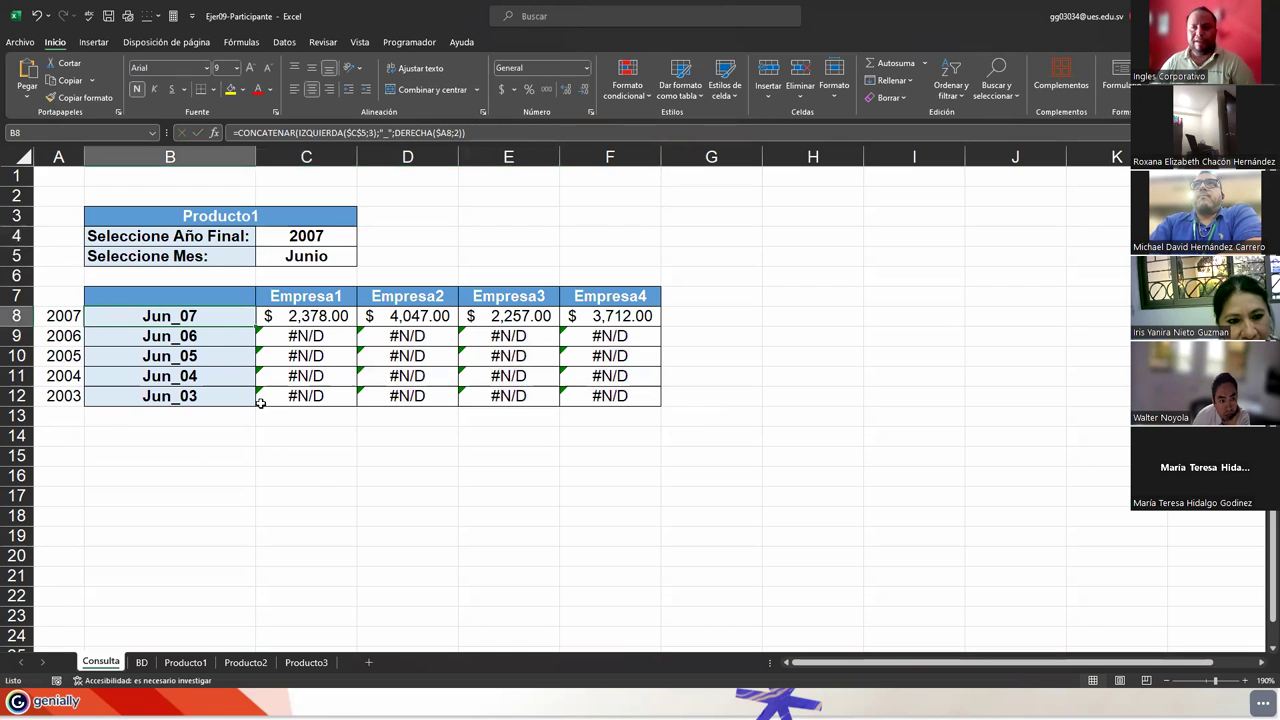
left_click_drag(209, 346, 210, 395)
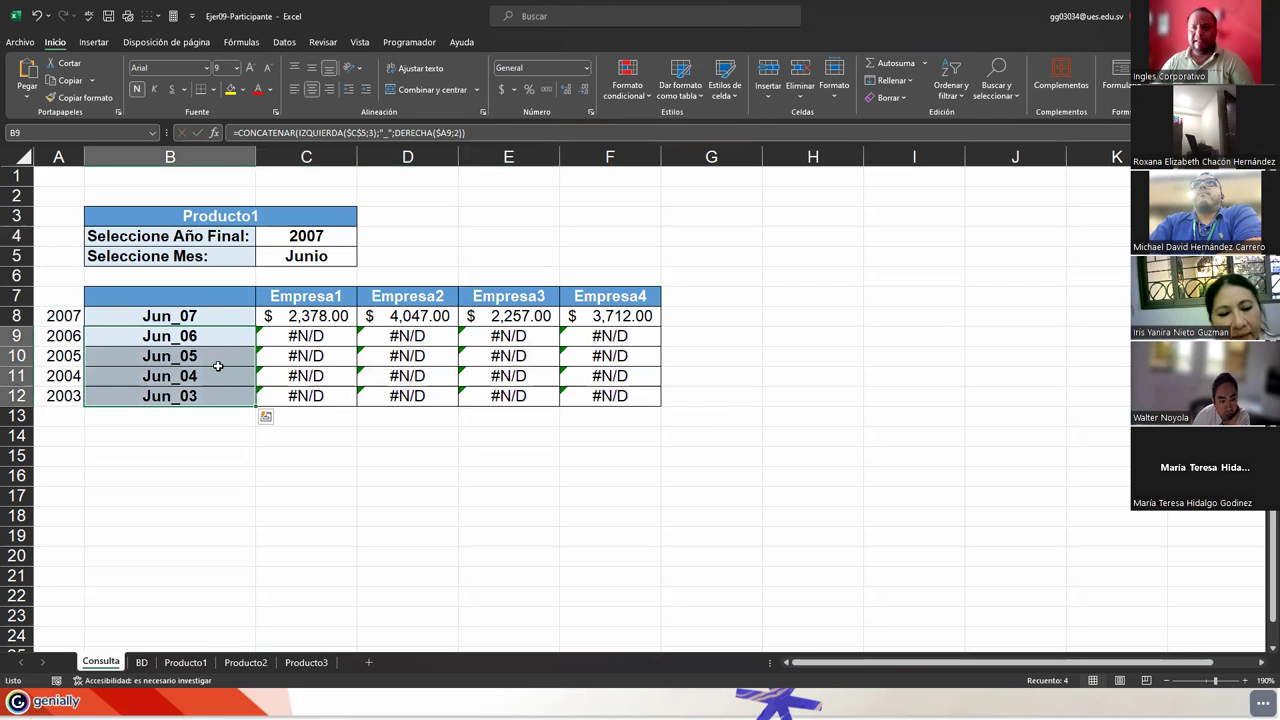
Step: Try 2014 and 2010 as final year, settle on 2011, then switch to the Libro1 workbook
left_click(327, 238)
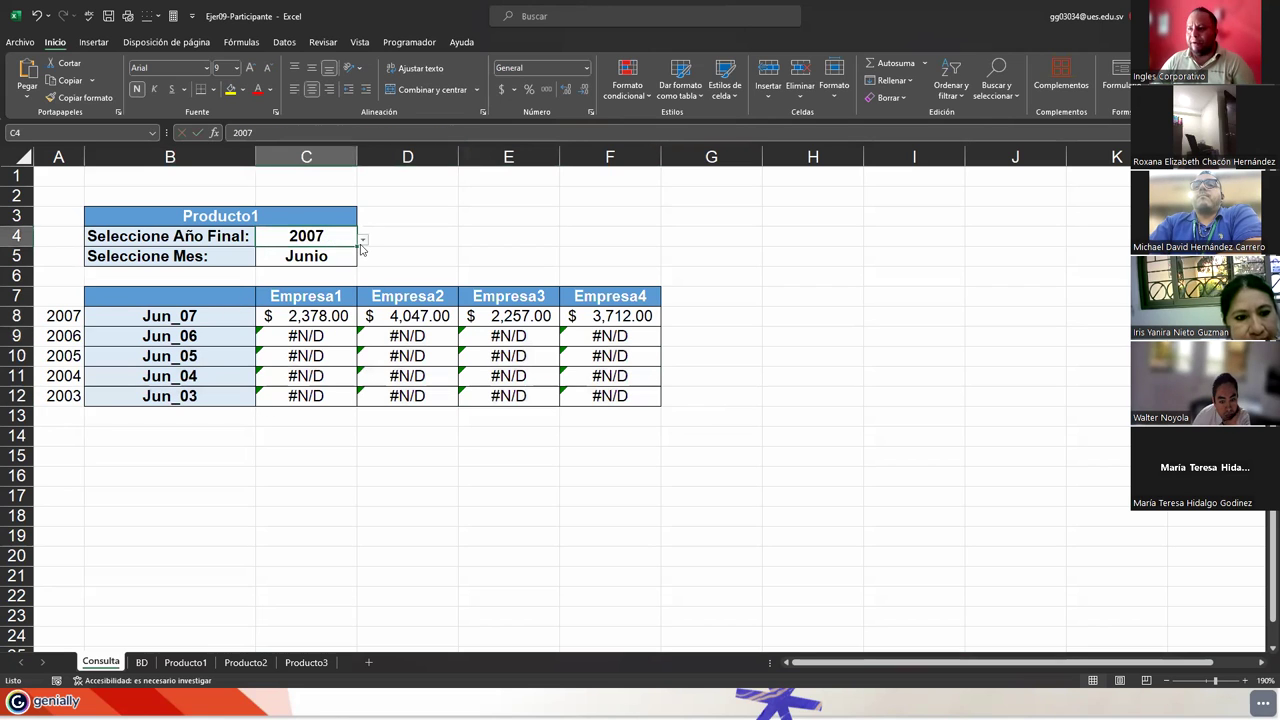
left_click(363, 241)
left_click(256, 373)
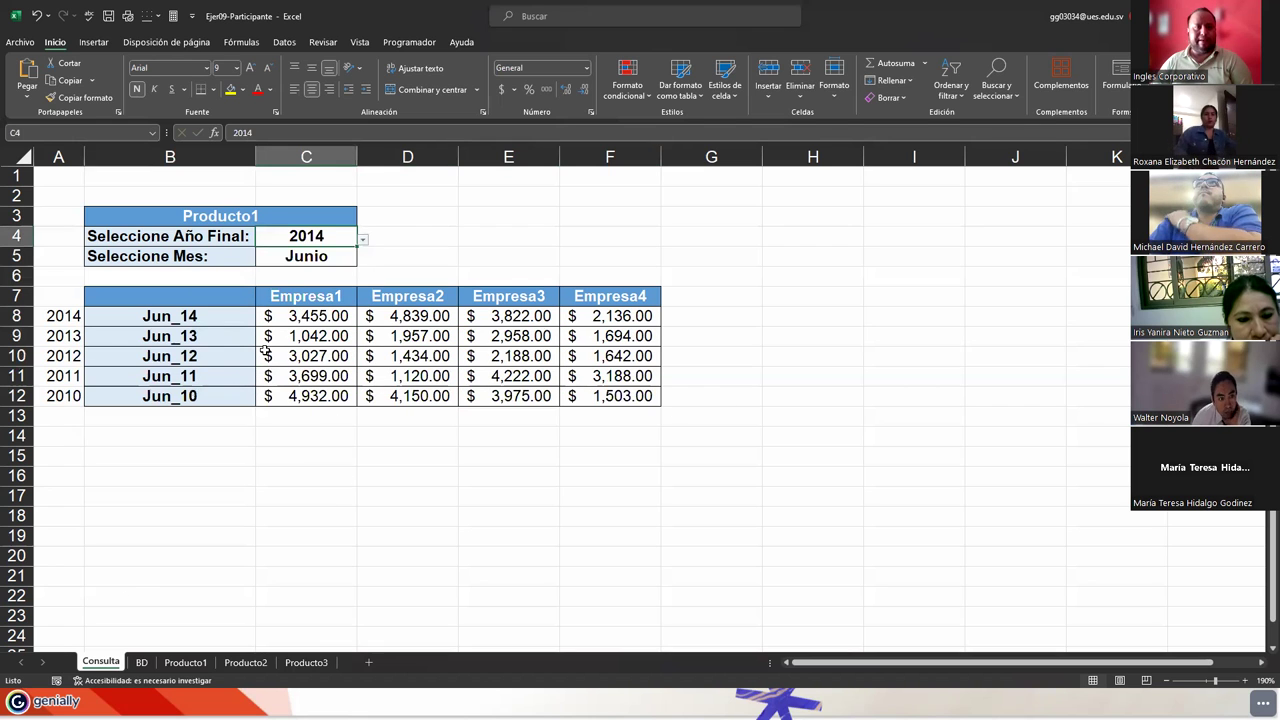
left_click(363, 242)
left_click(295, 328)
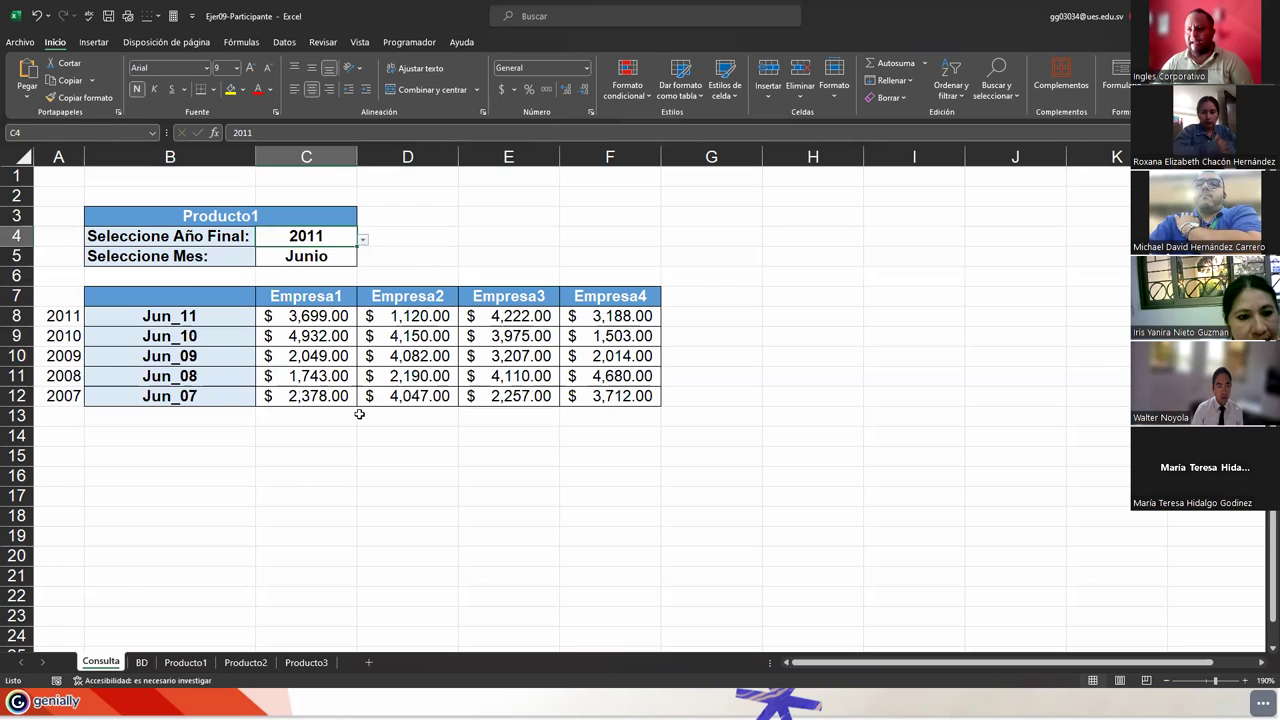
left_click(363, 242)
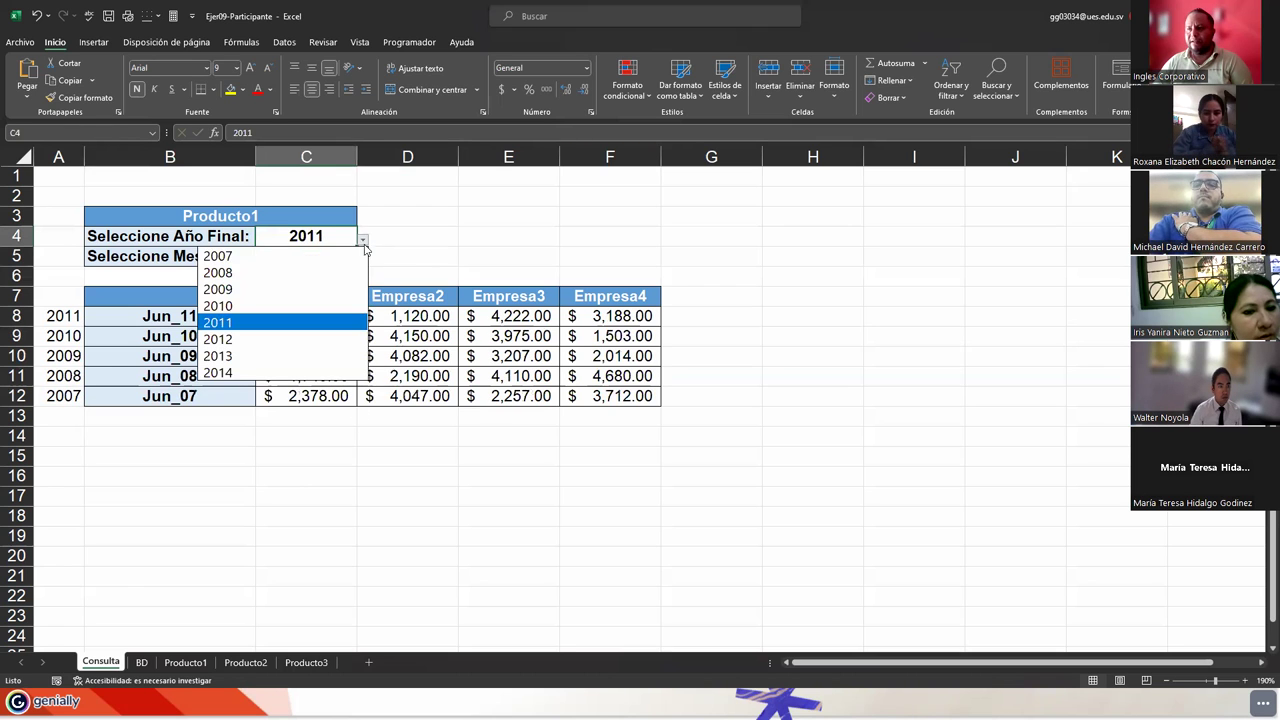
left_click(318, 305)
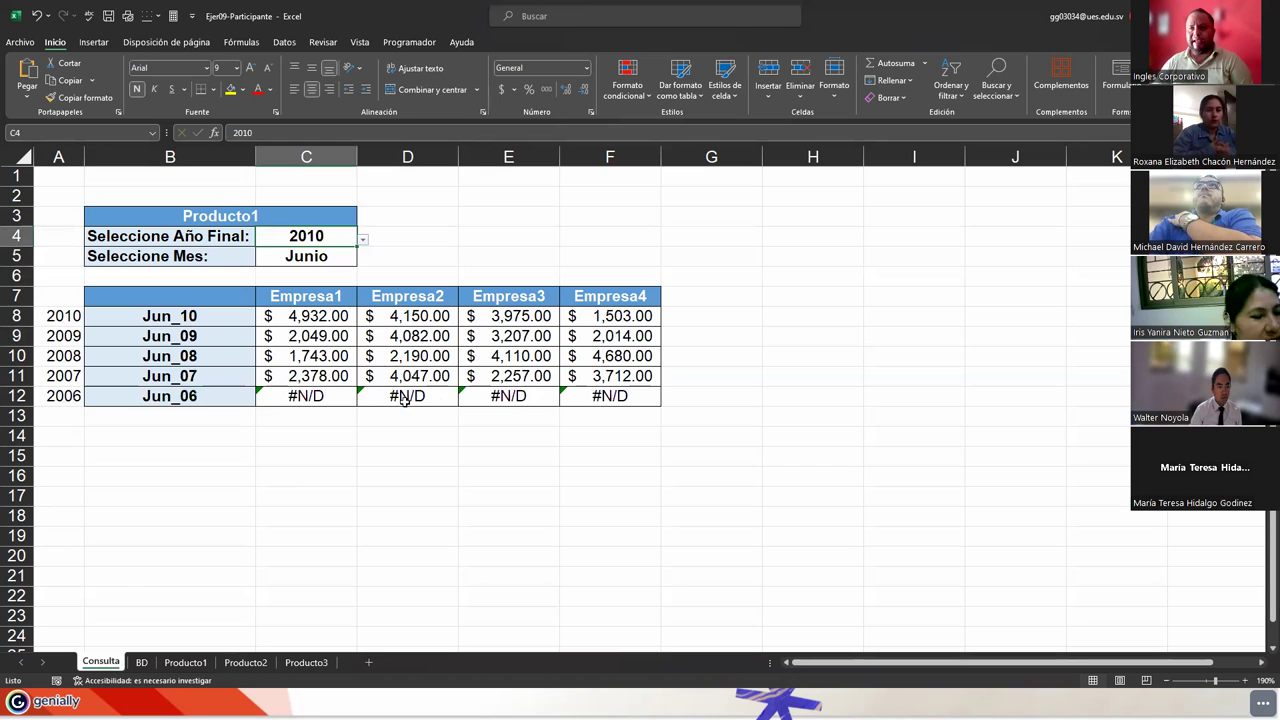
left_click(361, 243)
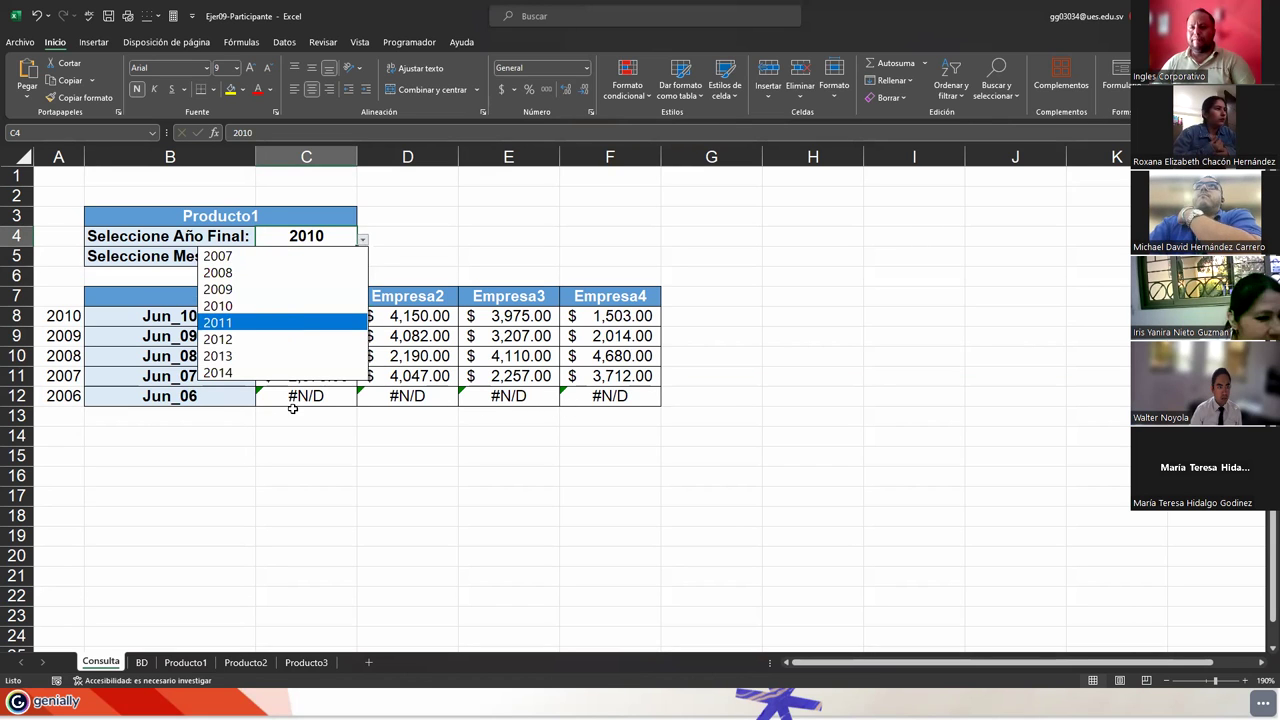
key("Return")
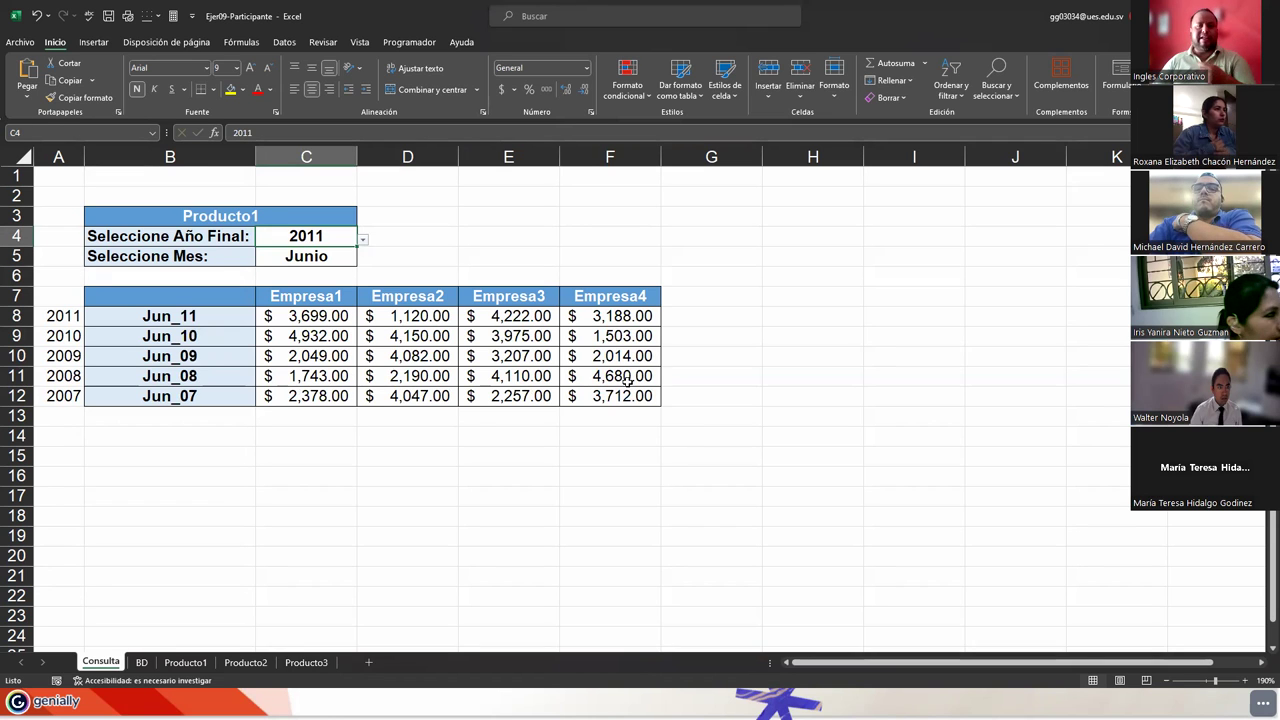
left_click(618, 416)
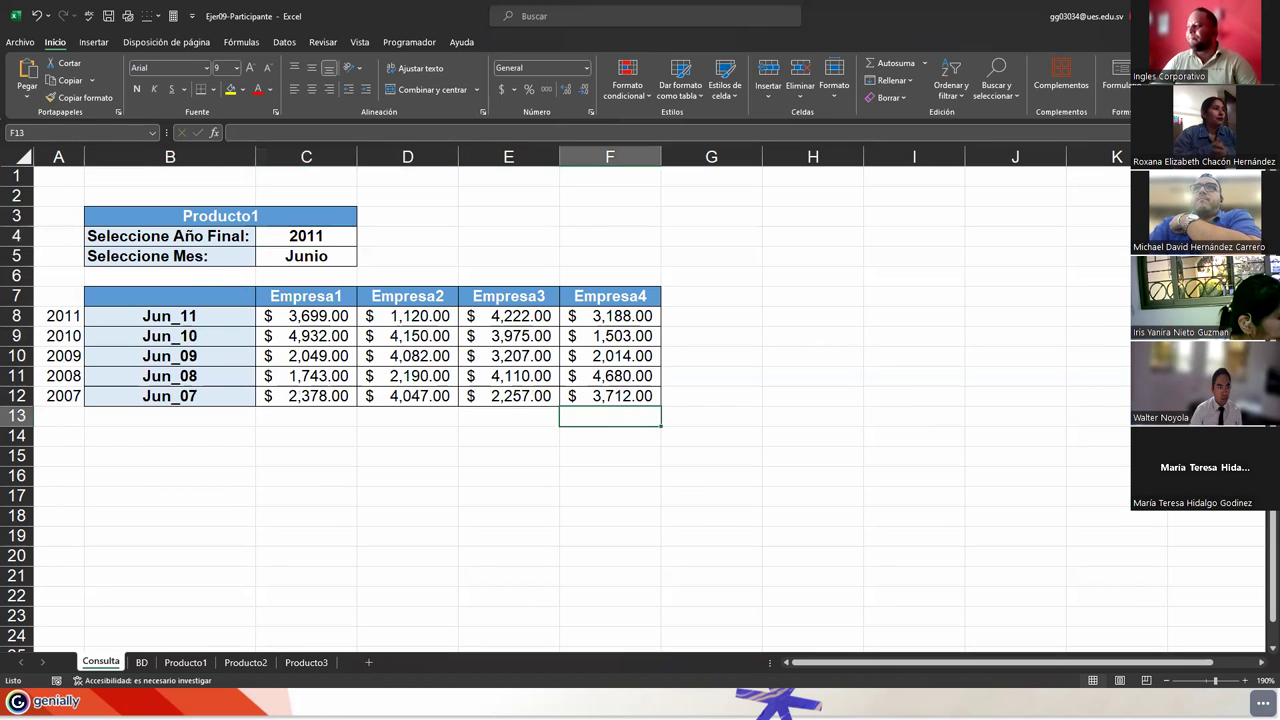
key("alt+Tab")
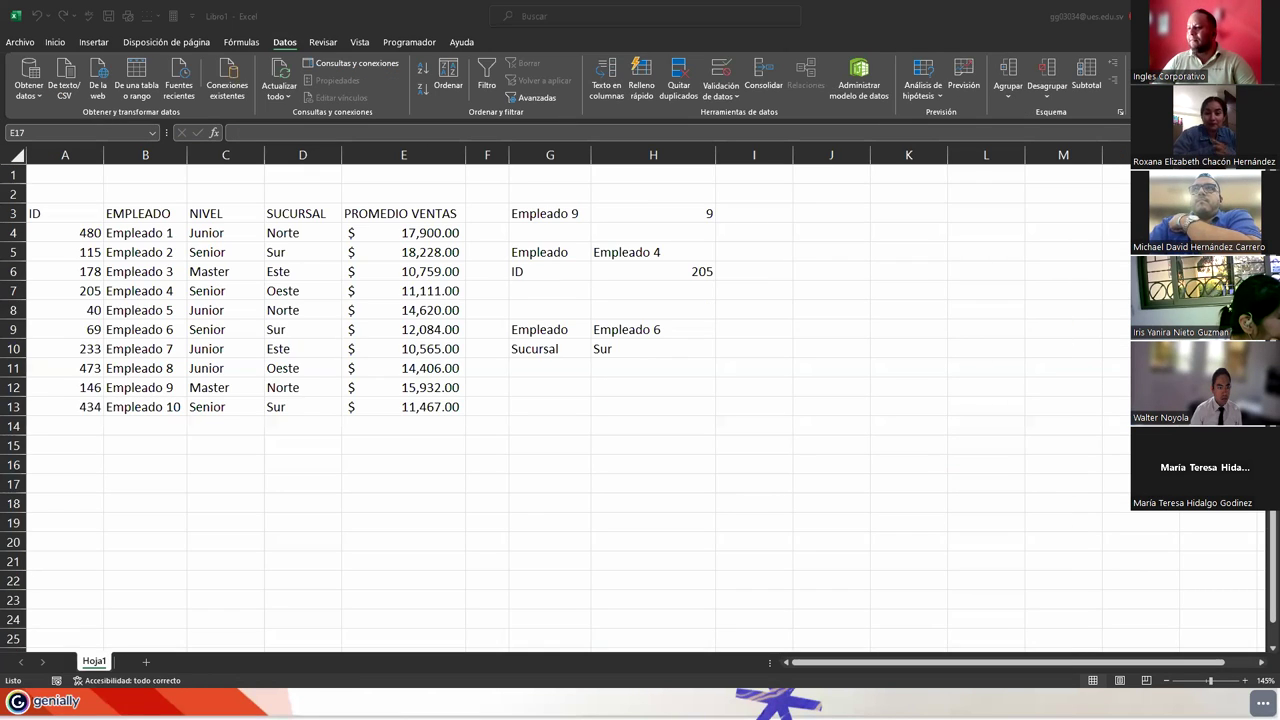
Step: Advance the Genially slides from Demostración to 90% Consultas, then return to Excel
key("alt+Tab")
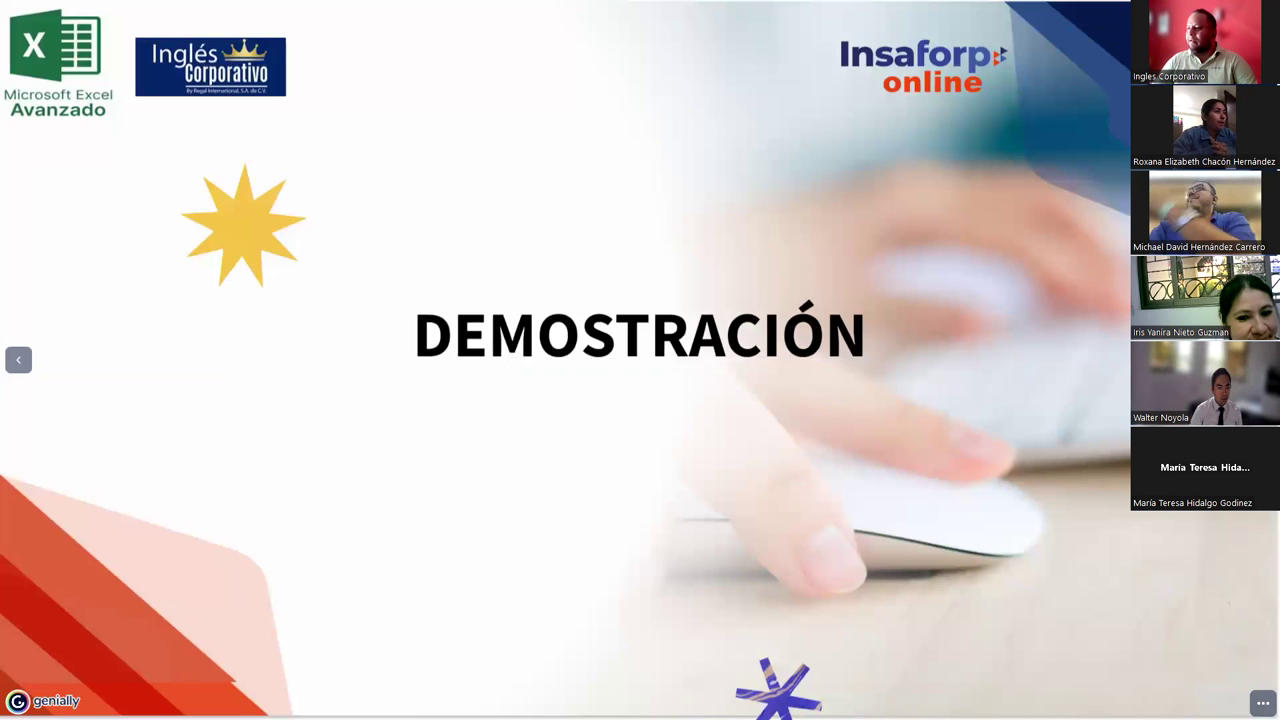
key("Right")
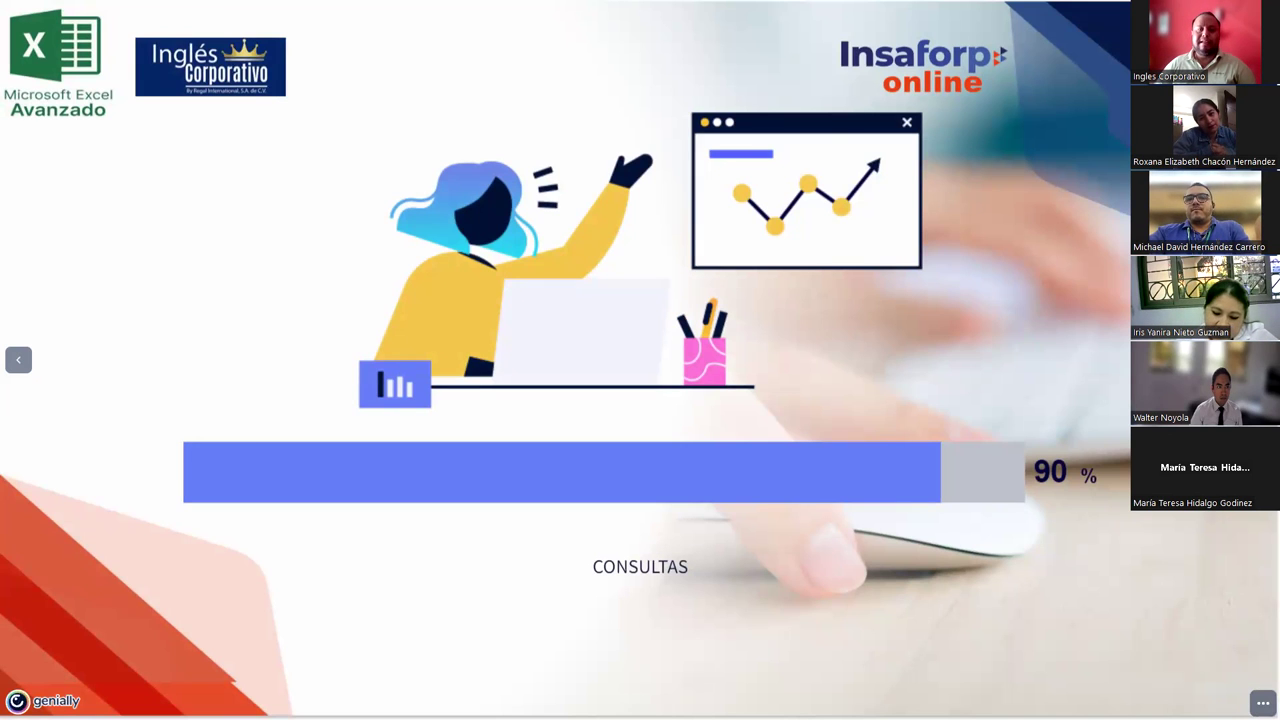
key("alt+Tab")
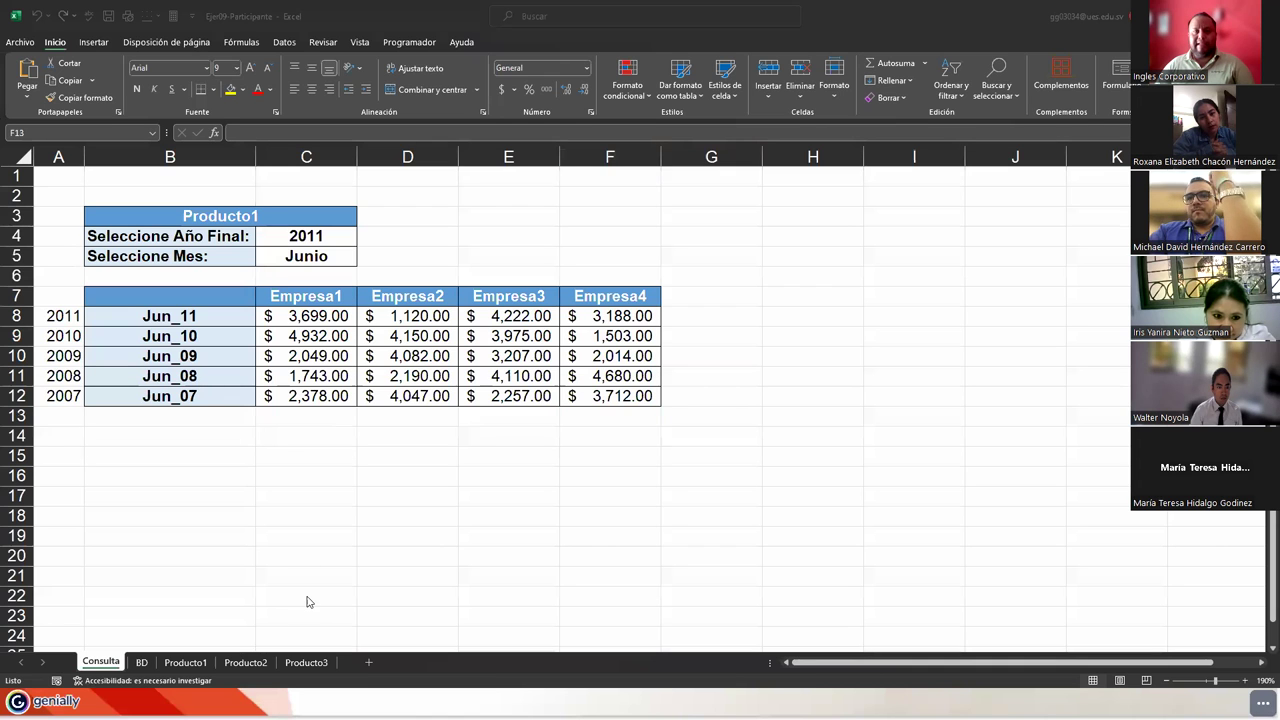
Step: In Libro1, select the employee table A3:E12 and lookup cells G9:H10, then snip the whole sheet
key("alt+Tab")
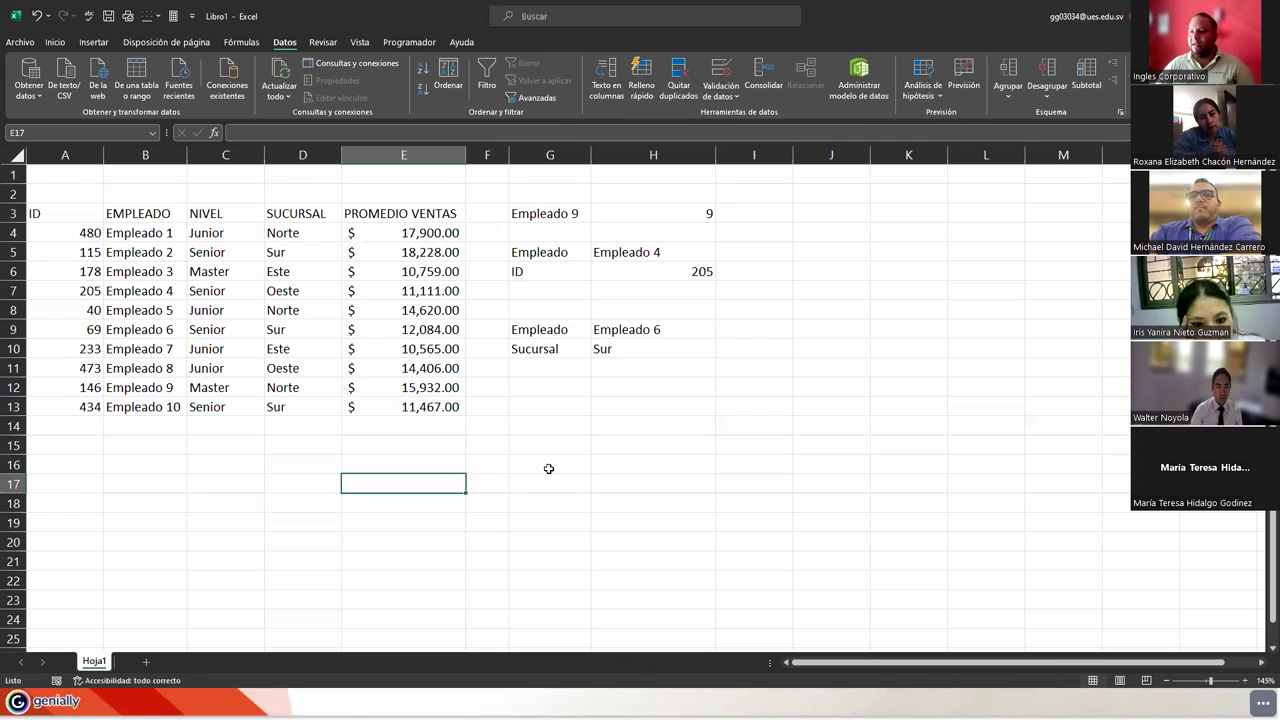
left_click(623, 333)
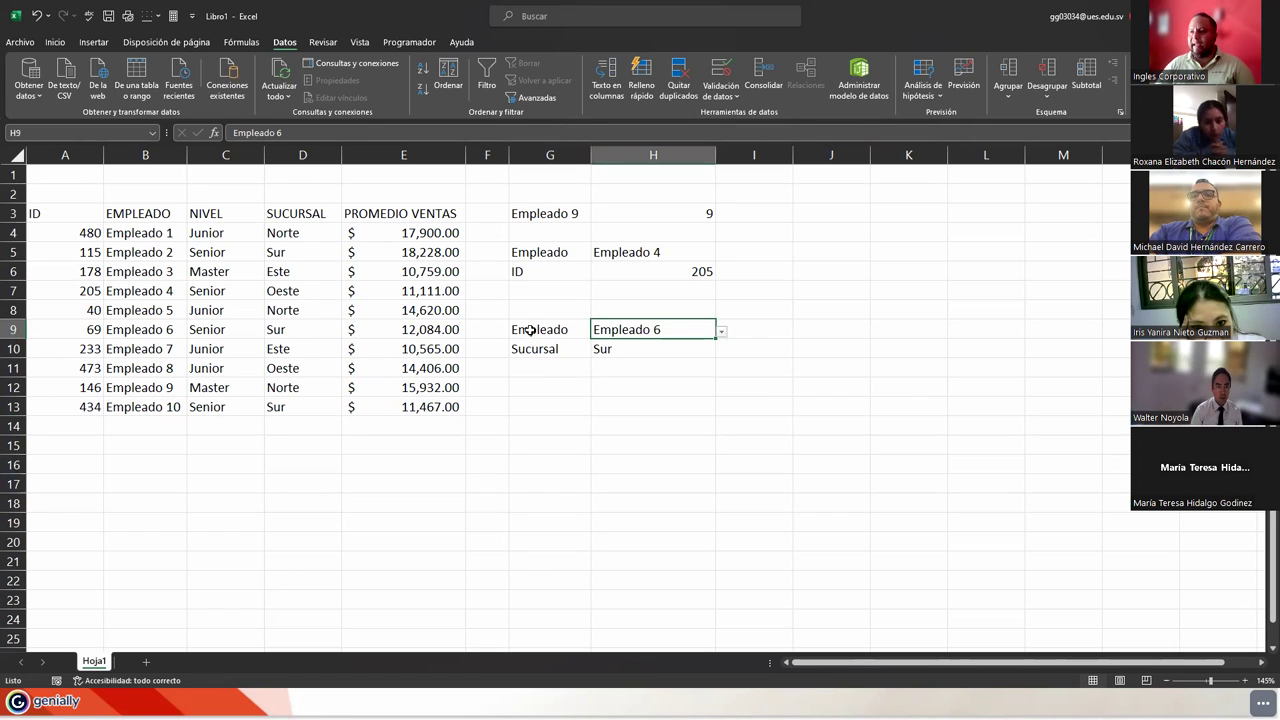
left_click_drag(531, 330, 647, 354)
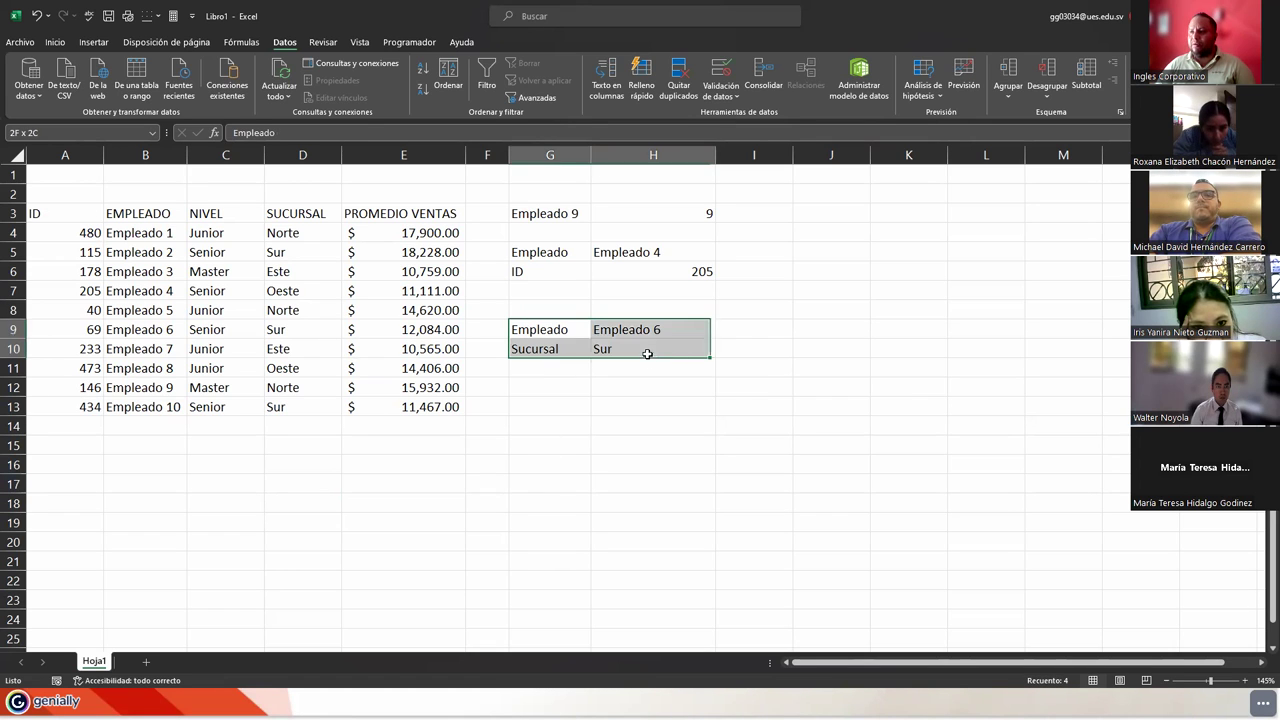
left_click(540, 213)
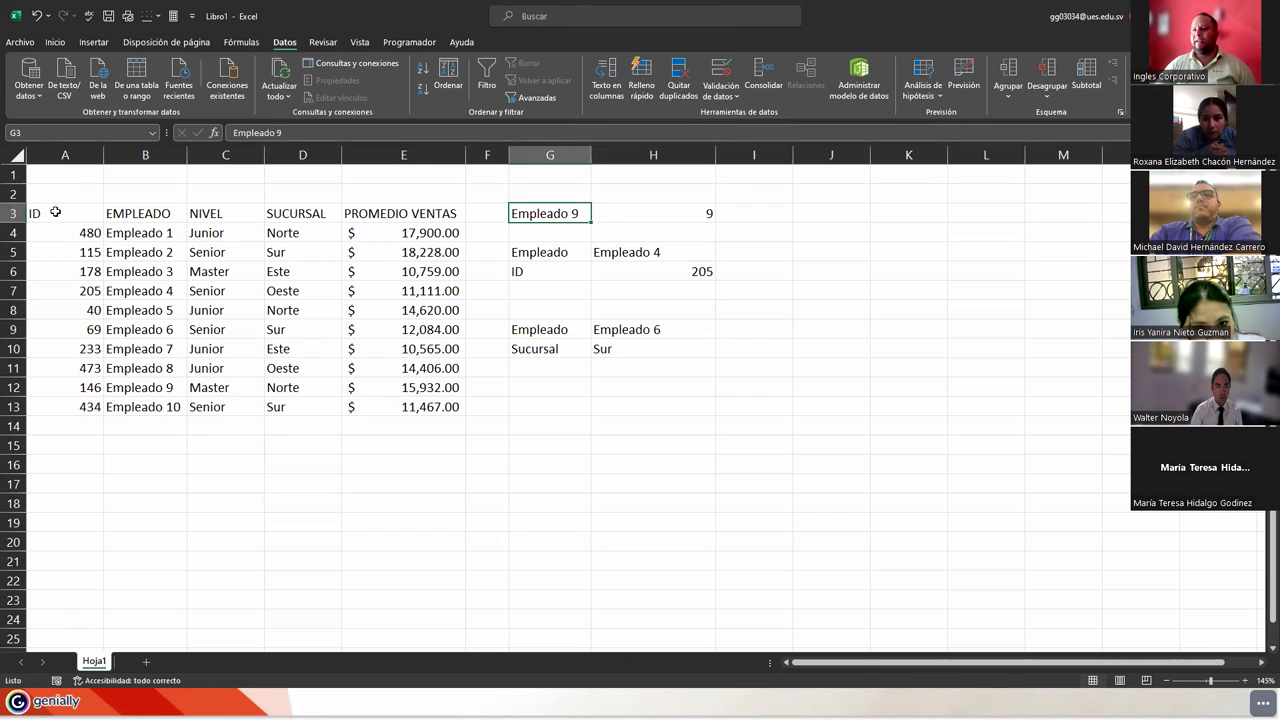
left_click_drag(55, 213, 430, 389)
left_click_drag(586, 413, 729, 451)
left_click(785, 446)
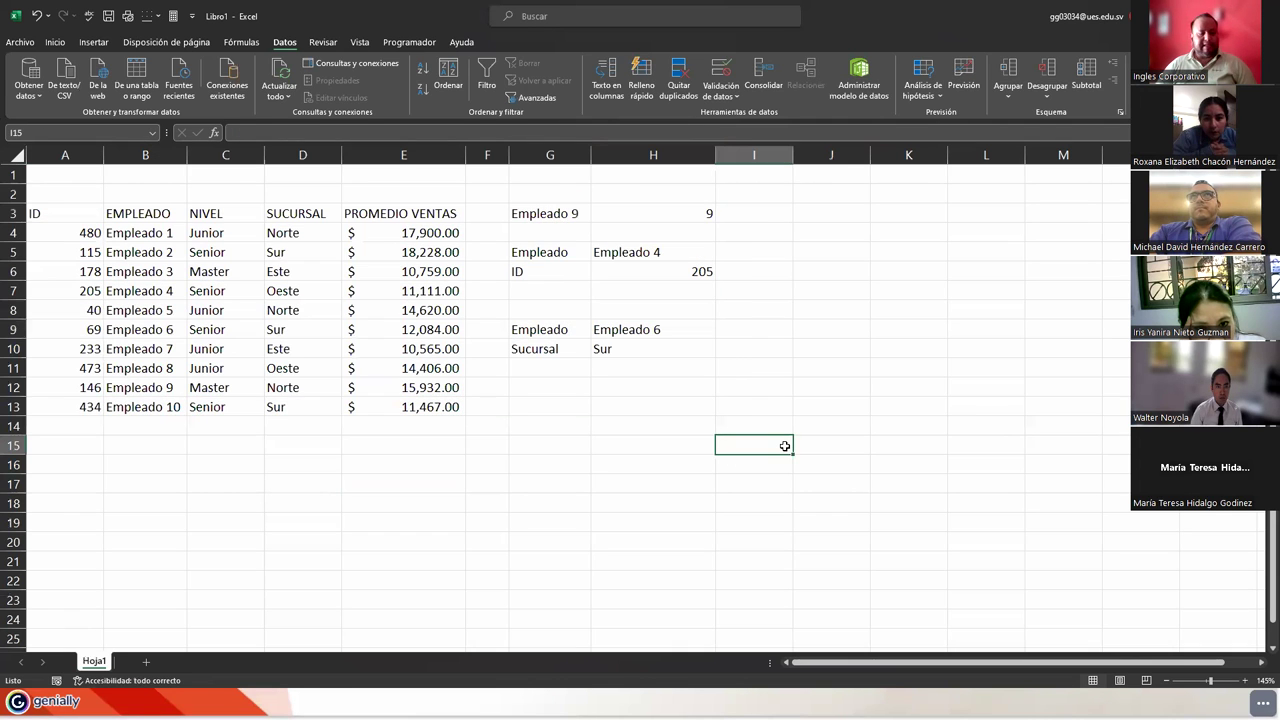
left_click(8, 150)
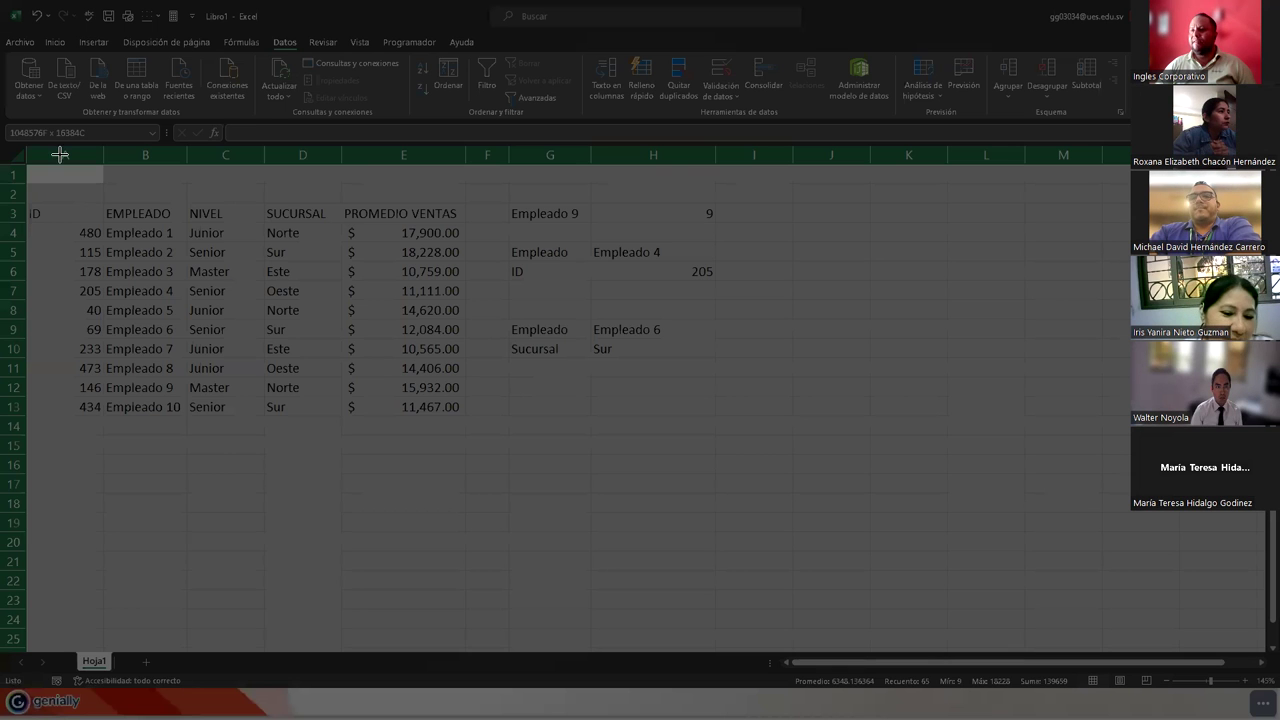
mouse_move(2, 141)
left_mouse_down()
mouse_move(700, 463)
mouse_move(793, 484)
left_mouse_up()
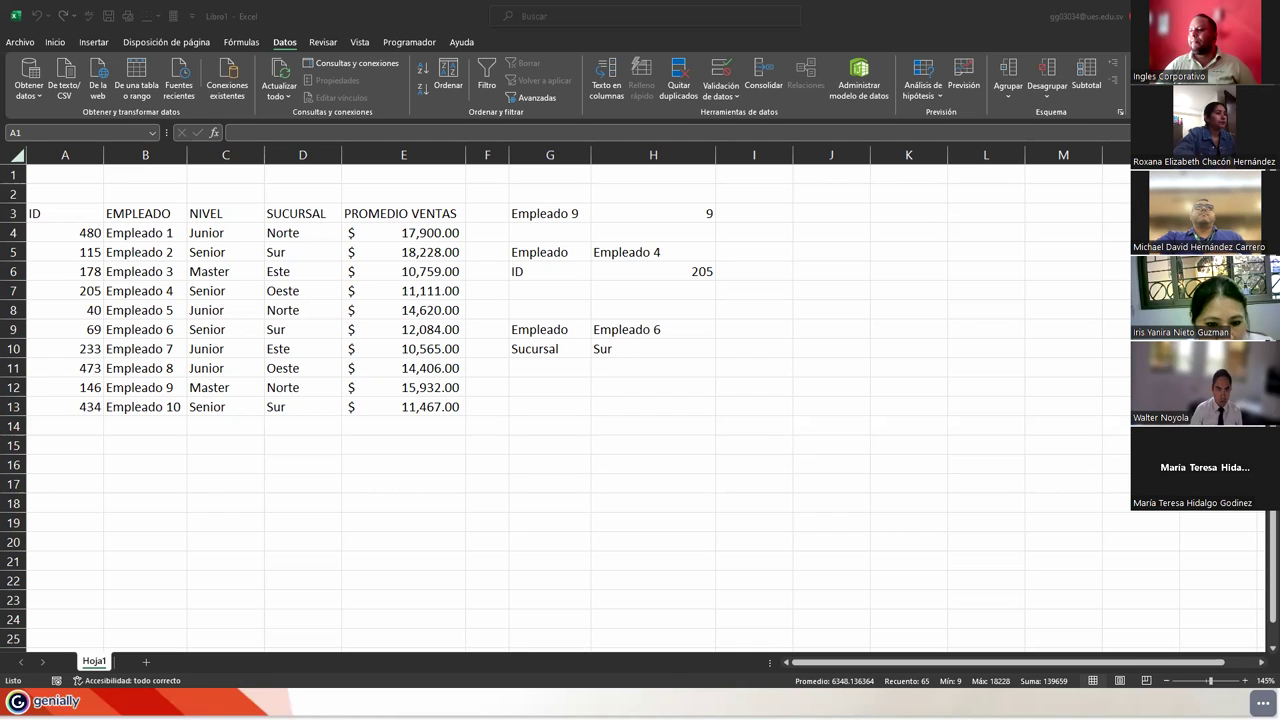
Step: Save the workbook as Ejercicio09 under Escritorio > 2023 > CURSOS INGLESCORPORATIVO > 1. EXCEL AVANZADO > Ejercicios
left_click(22, 45)
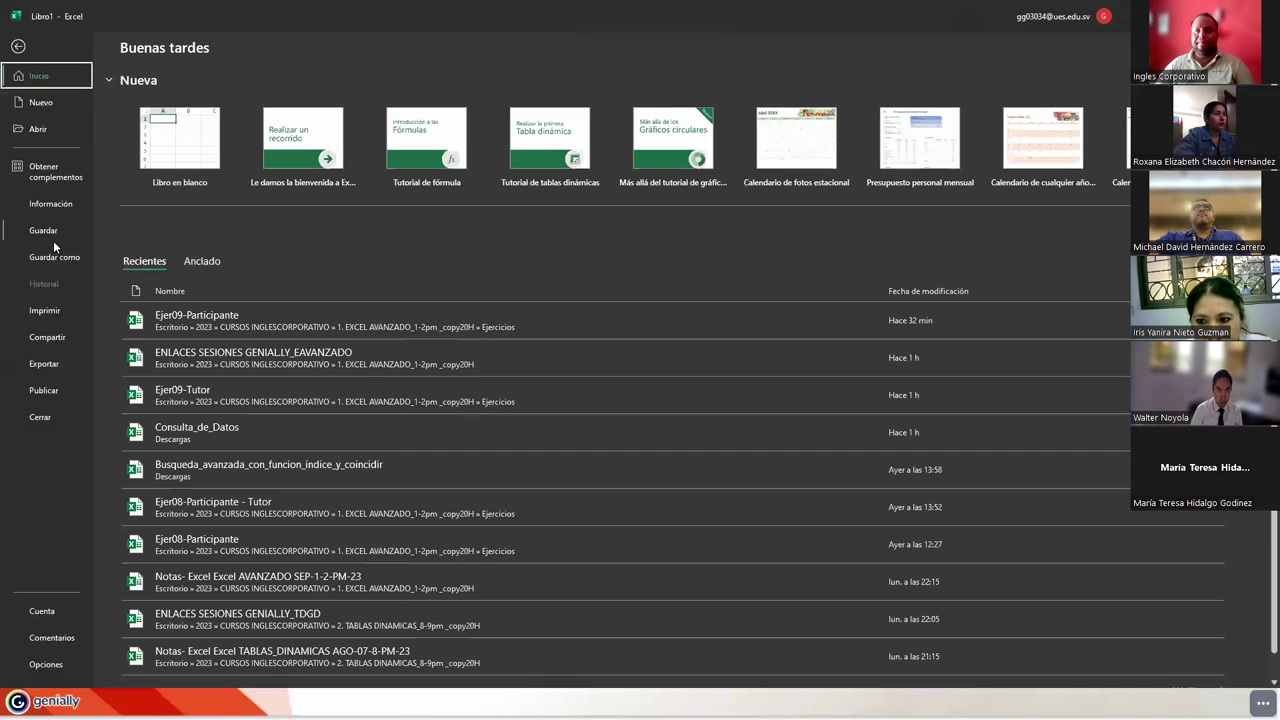
left_click(54, 256)
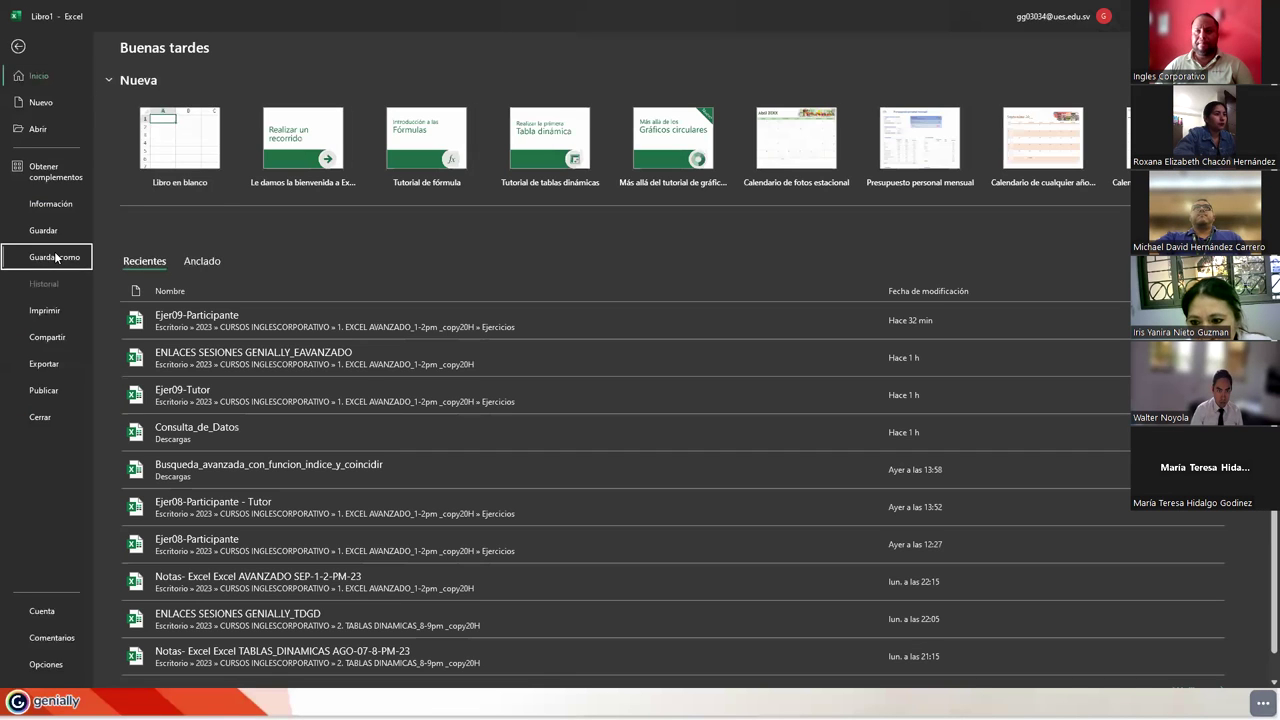
left_click(184, 323)
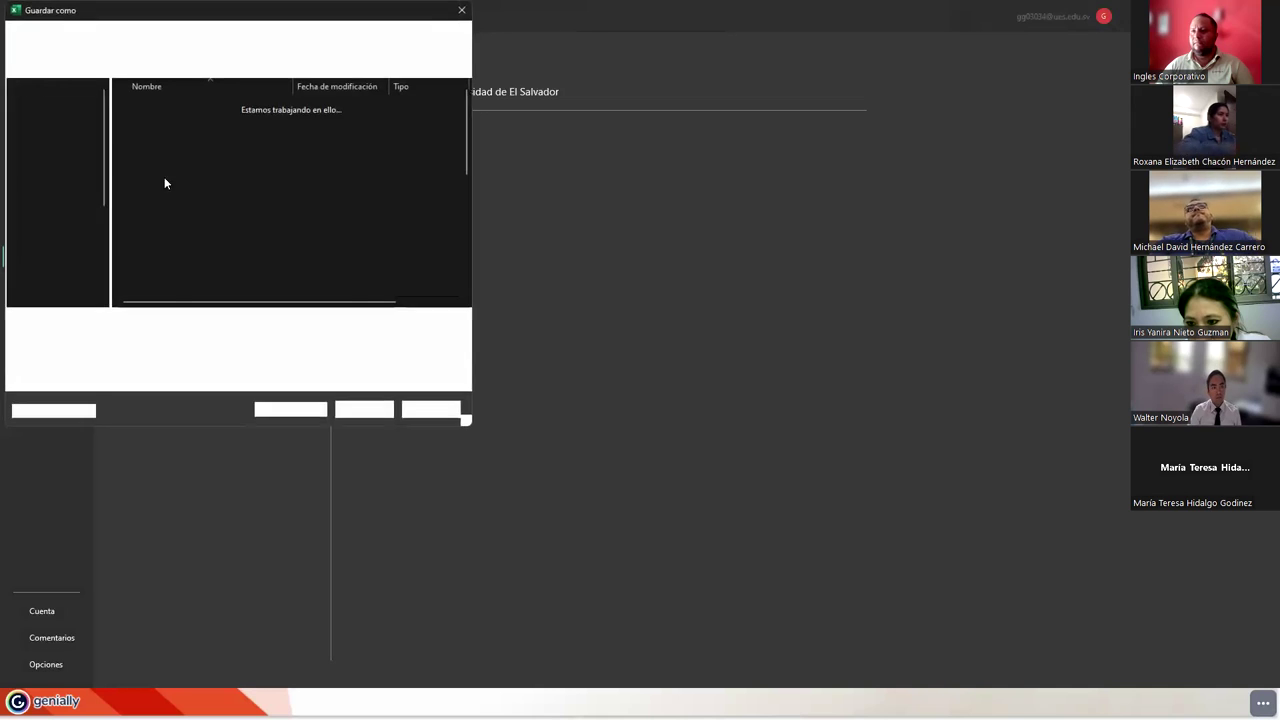
left_click(58, 155)
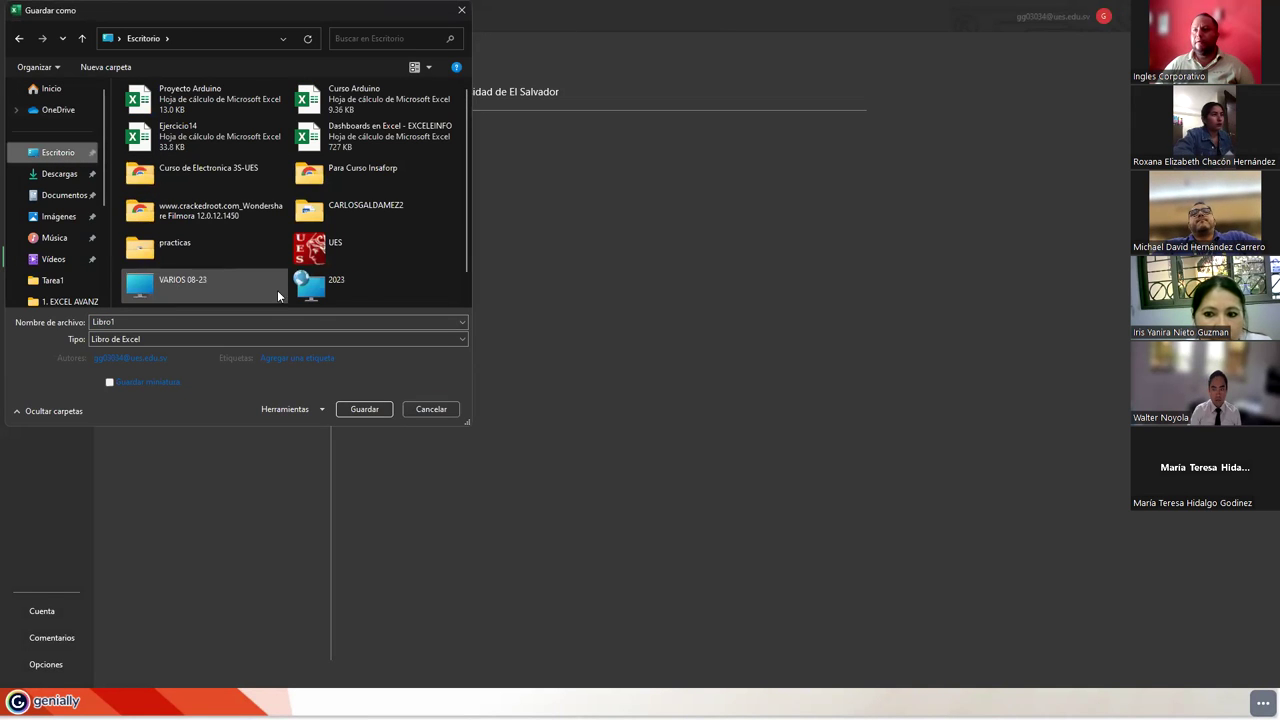
left_click(343, 289)
double_click(343, 289)
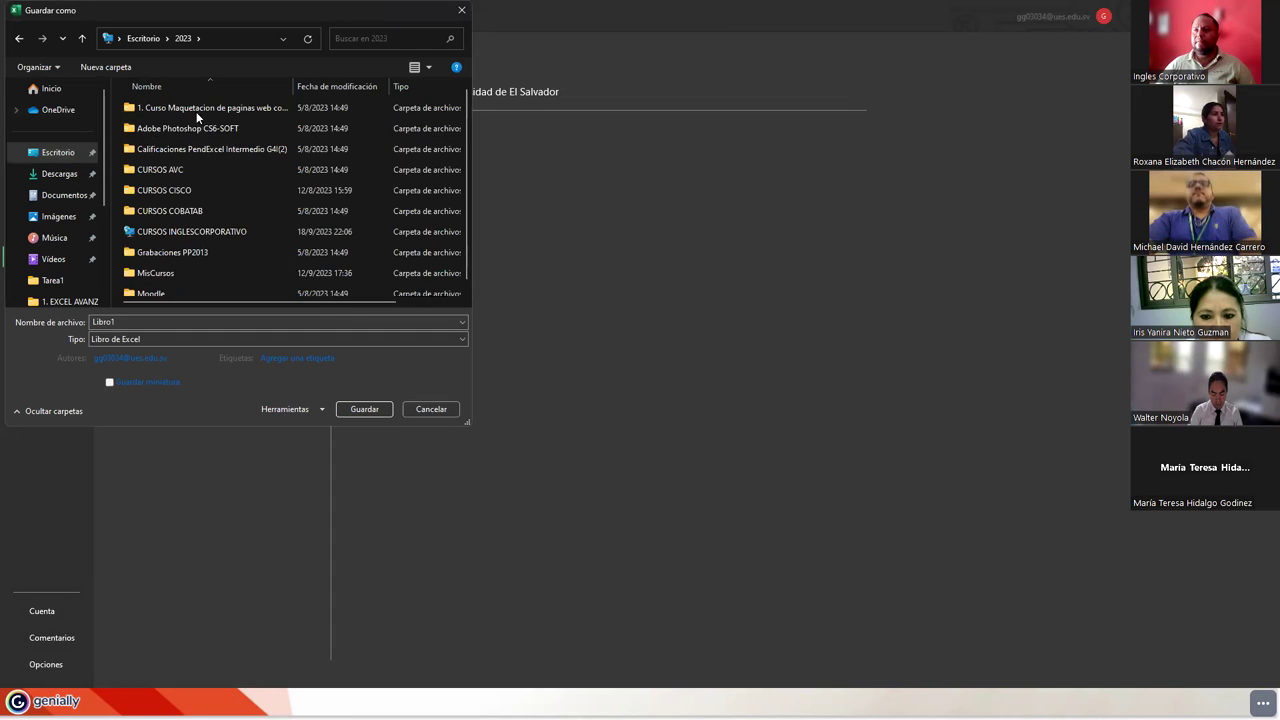
double_click(185, 232)
double_click(183, 108)
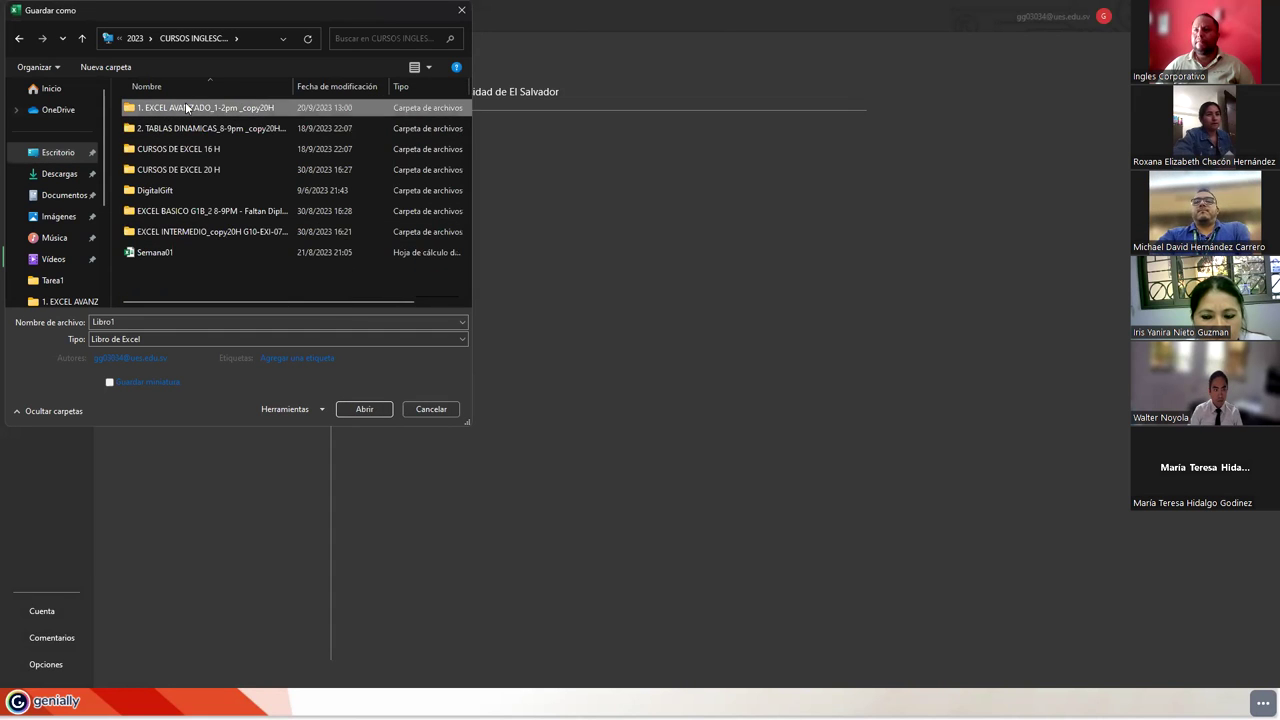
double_click(153, 129)
left_click(138, 321)
type("Ejercicio09")
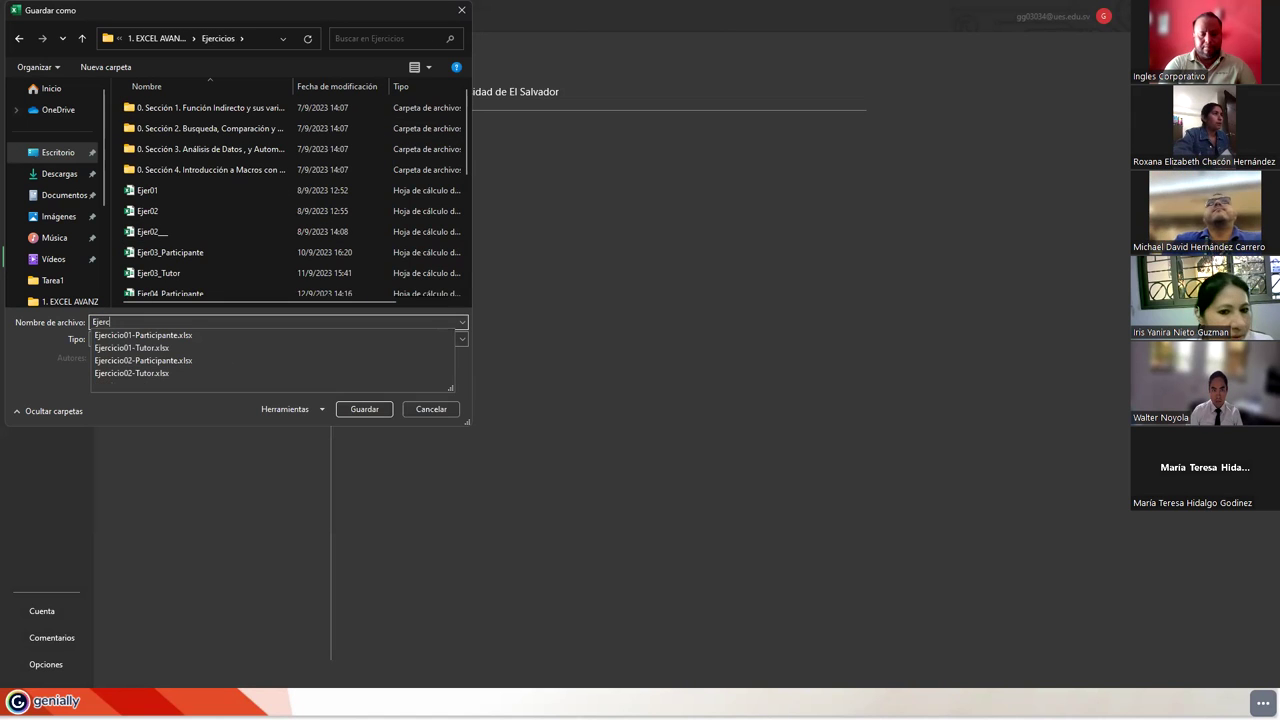
key("Return")
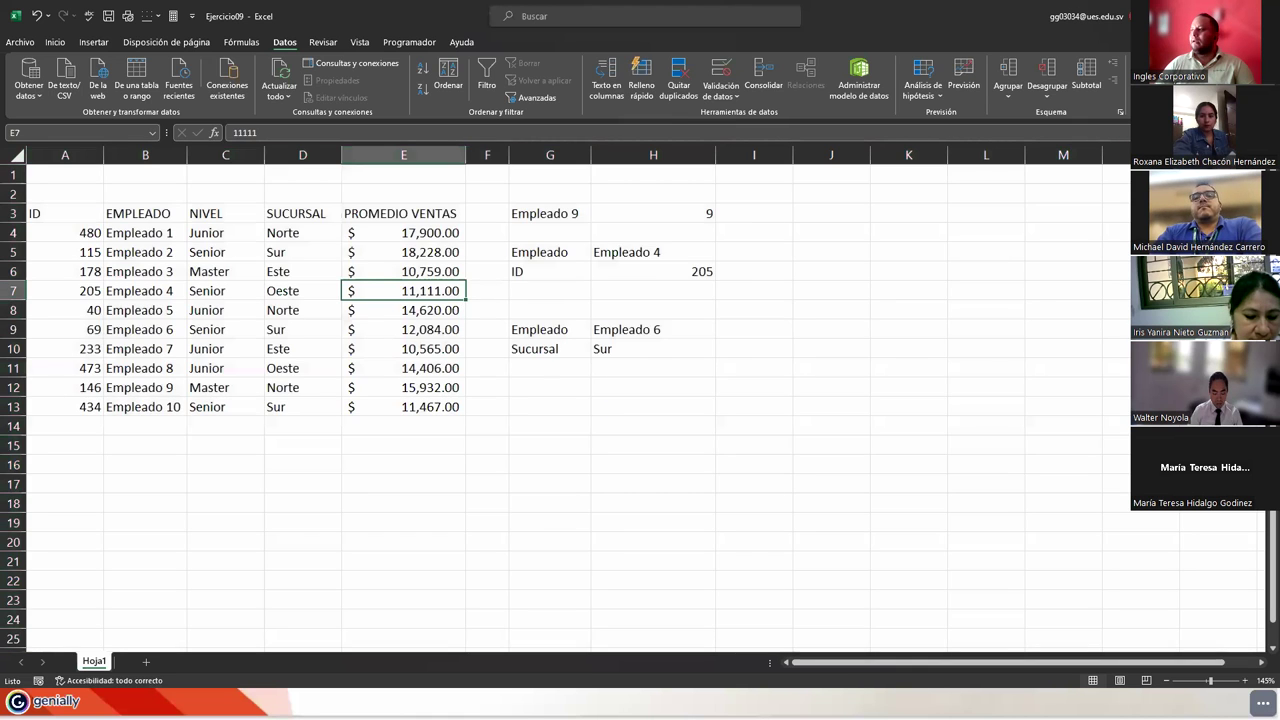
Step: Advance the Genially presentation past the Finalización slide to the ¡Muchas gracias! slide
key("alt+Tab")
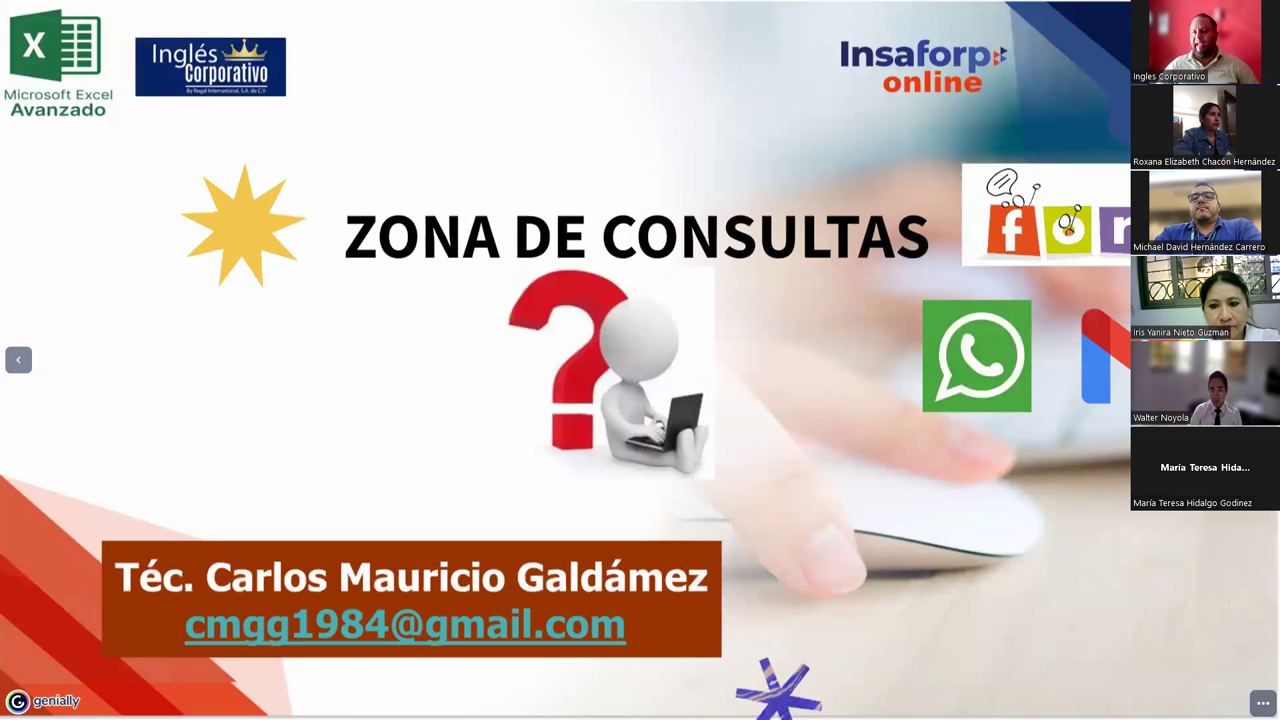
key("Right")
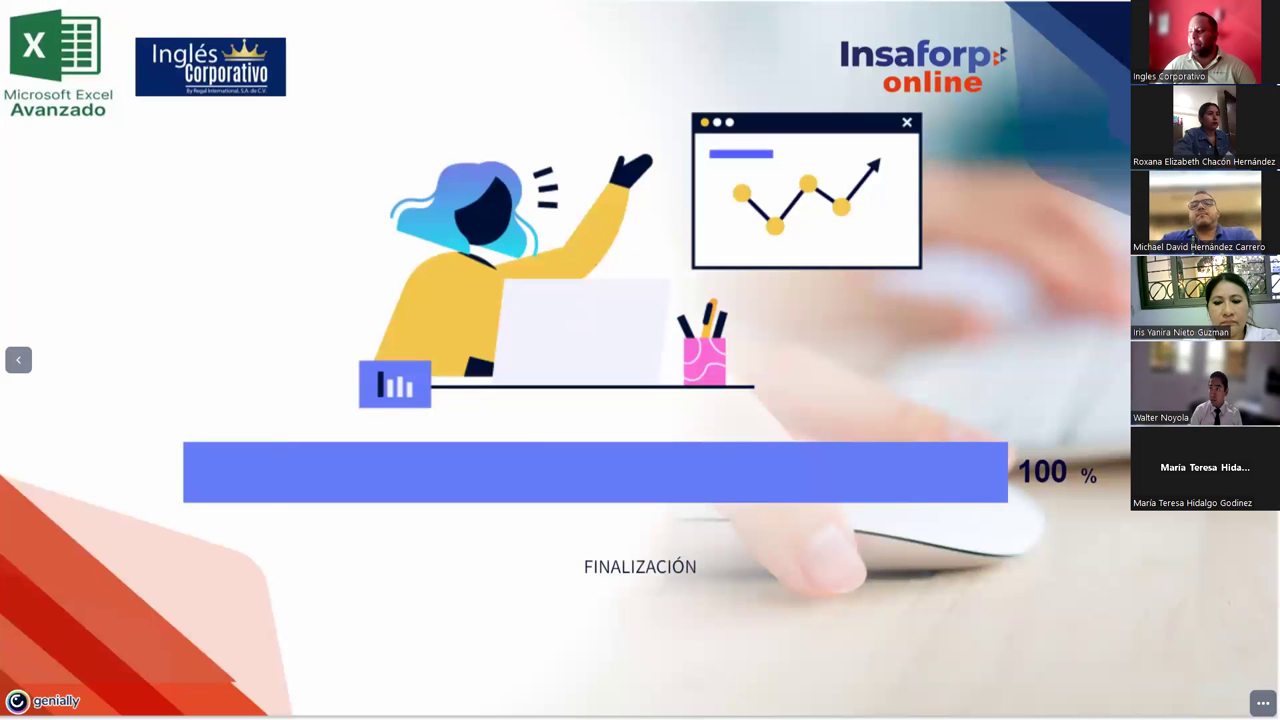
key("Right")
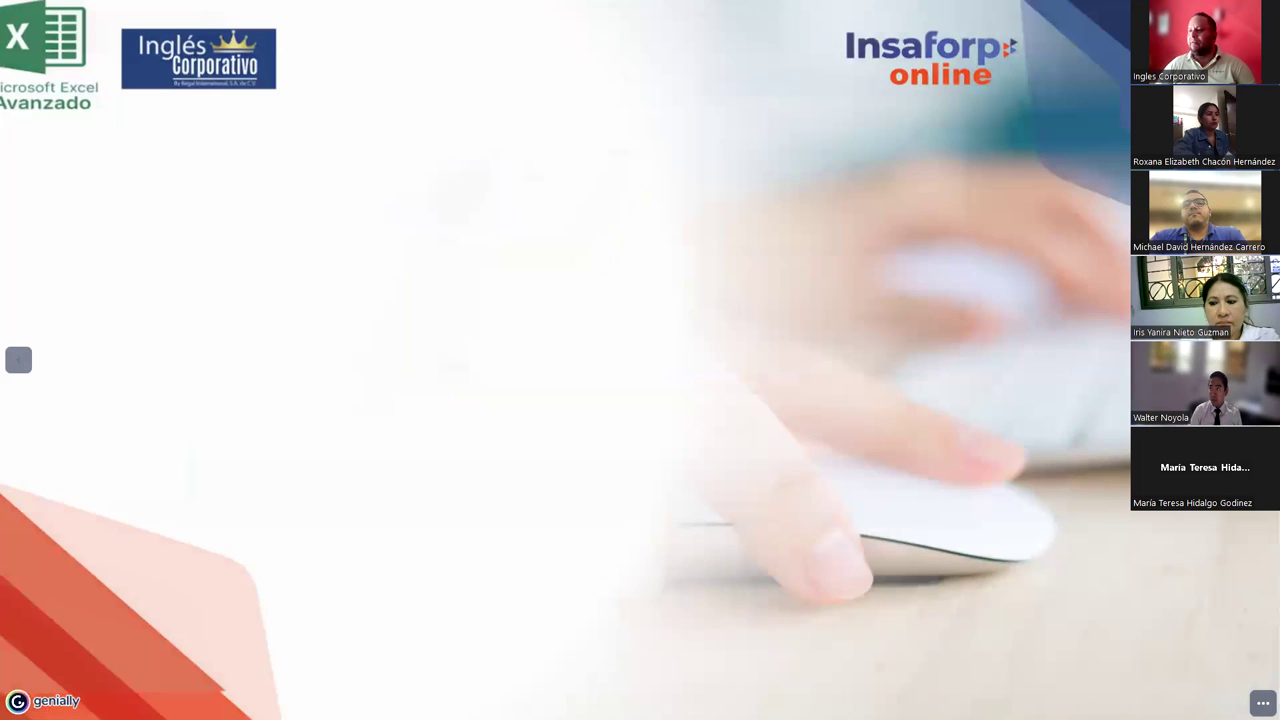